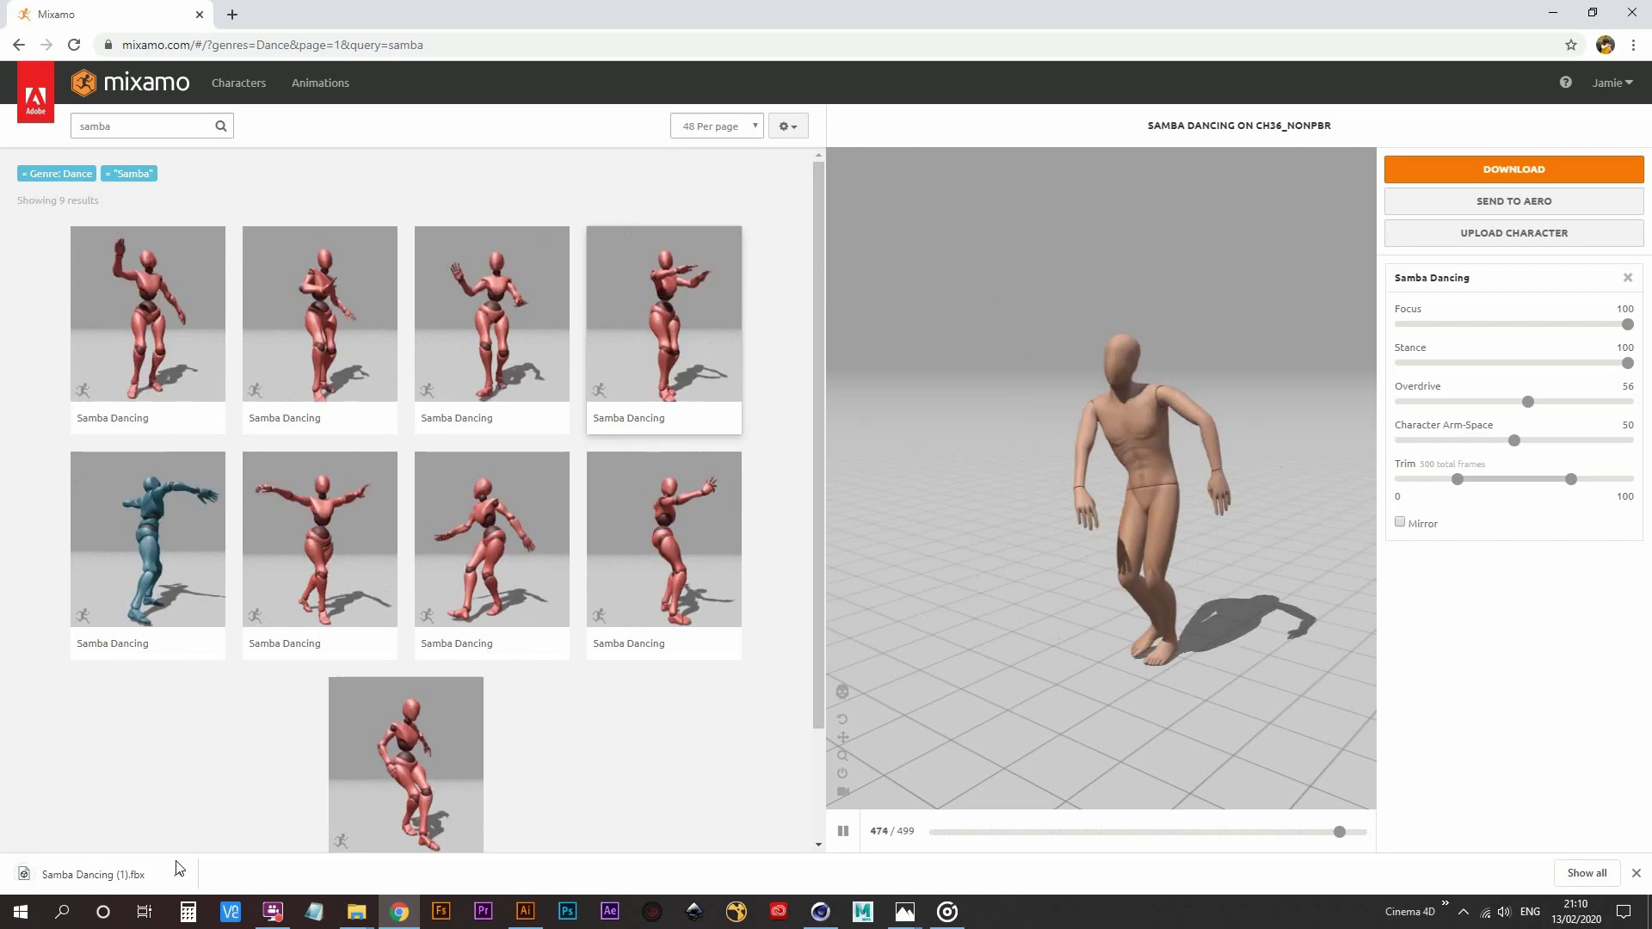
# - Put the downloaded Samba Dancing (1) file from Downloads into the 01-Blind_Love folder inside Cinema 4D on drive D
pyautogui.click(222, 811)
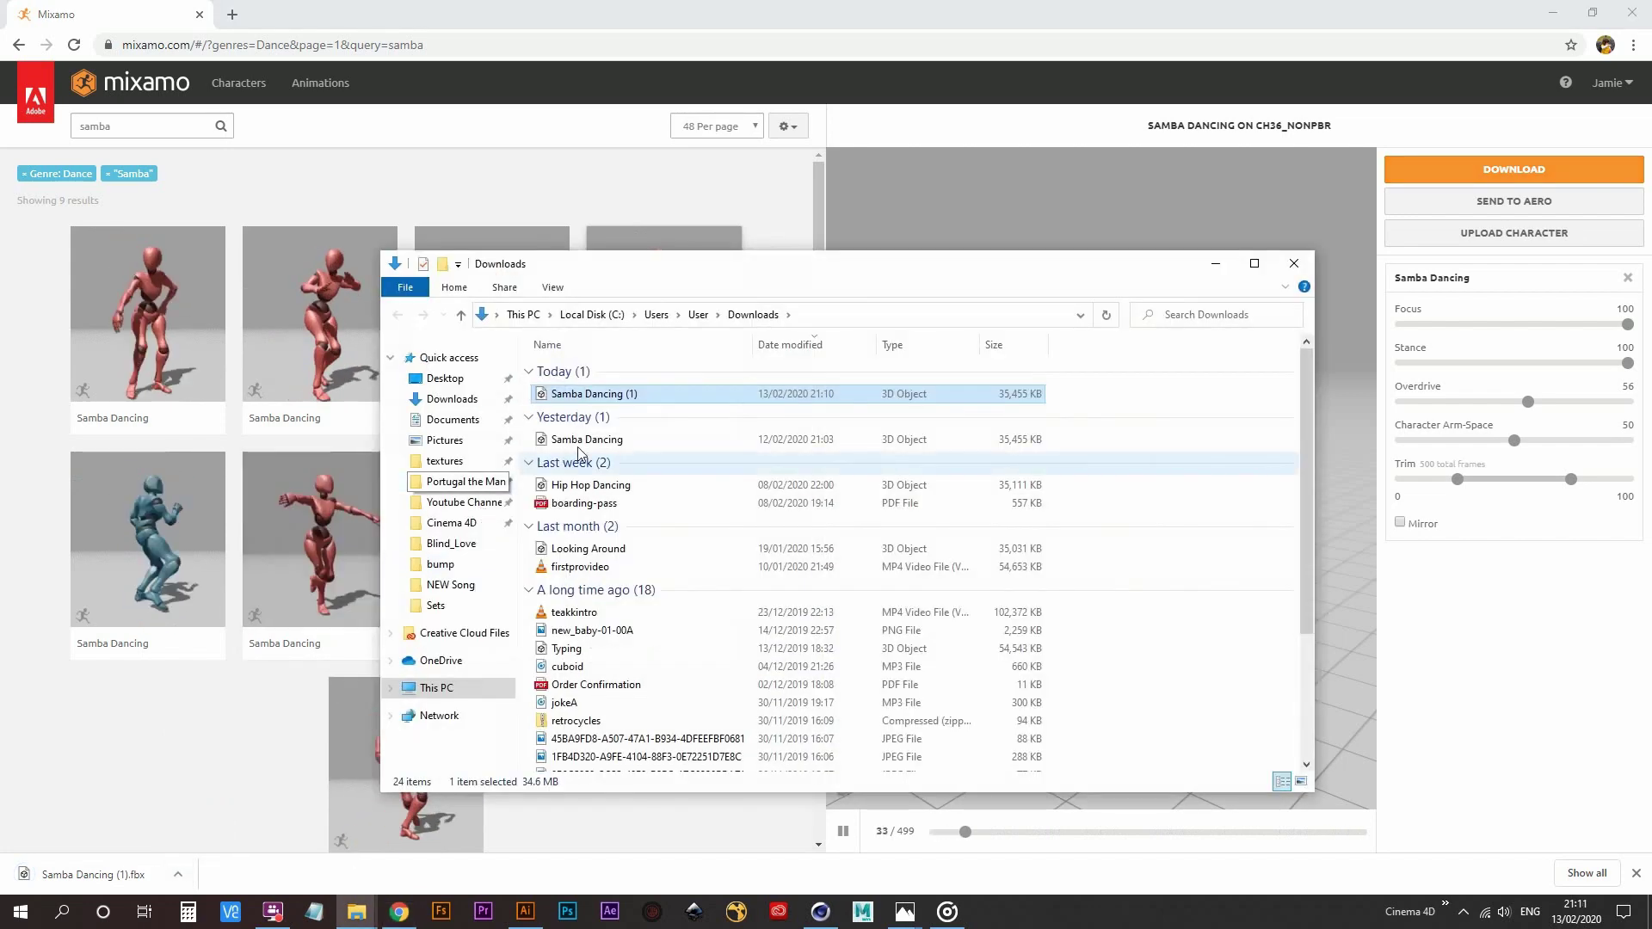
pyautogui.rightClick(600, 394)
pyautogui.click(636, 592)
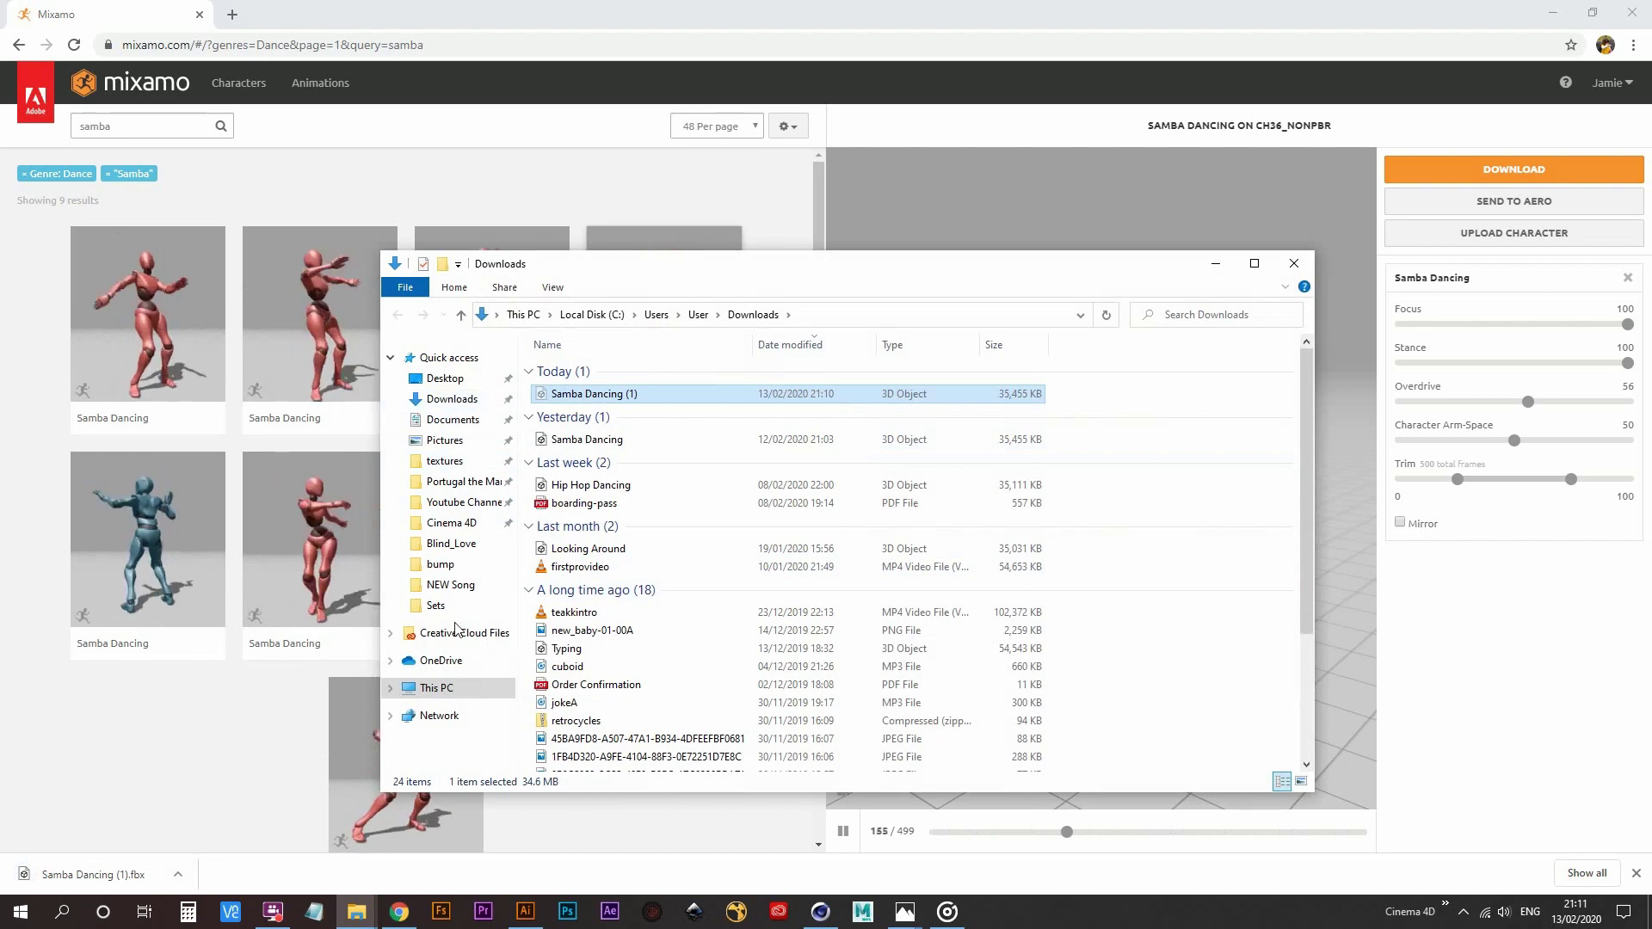
pyautogui.click(451, 543)
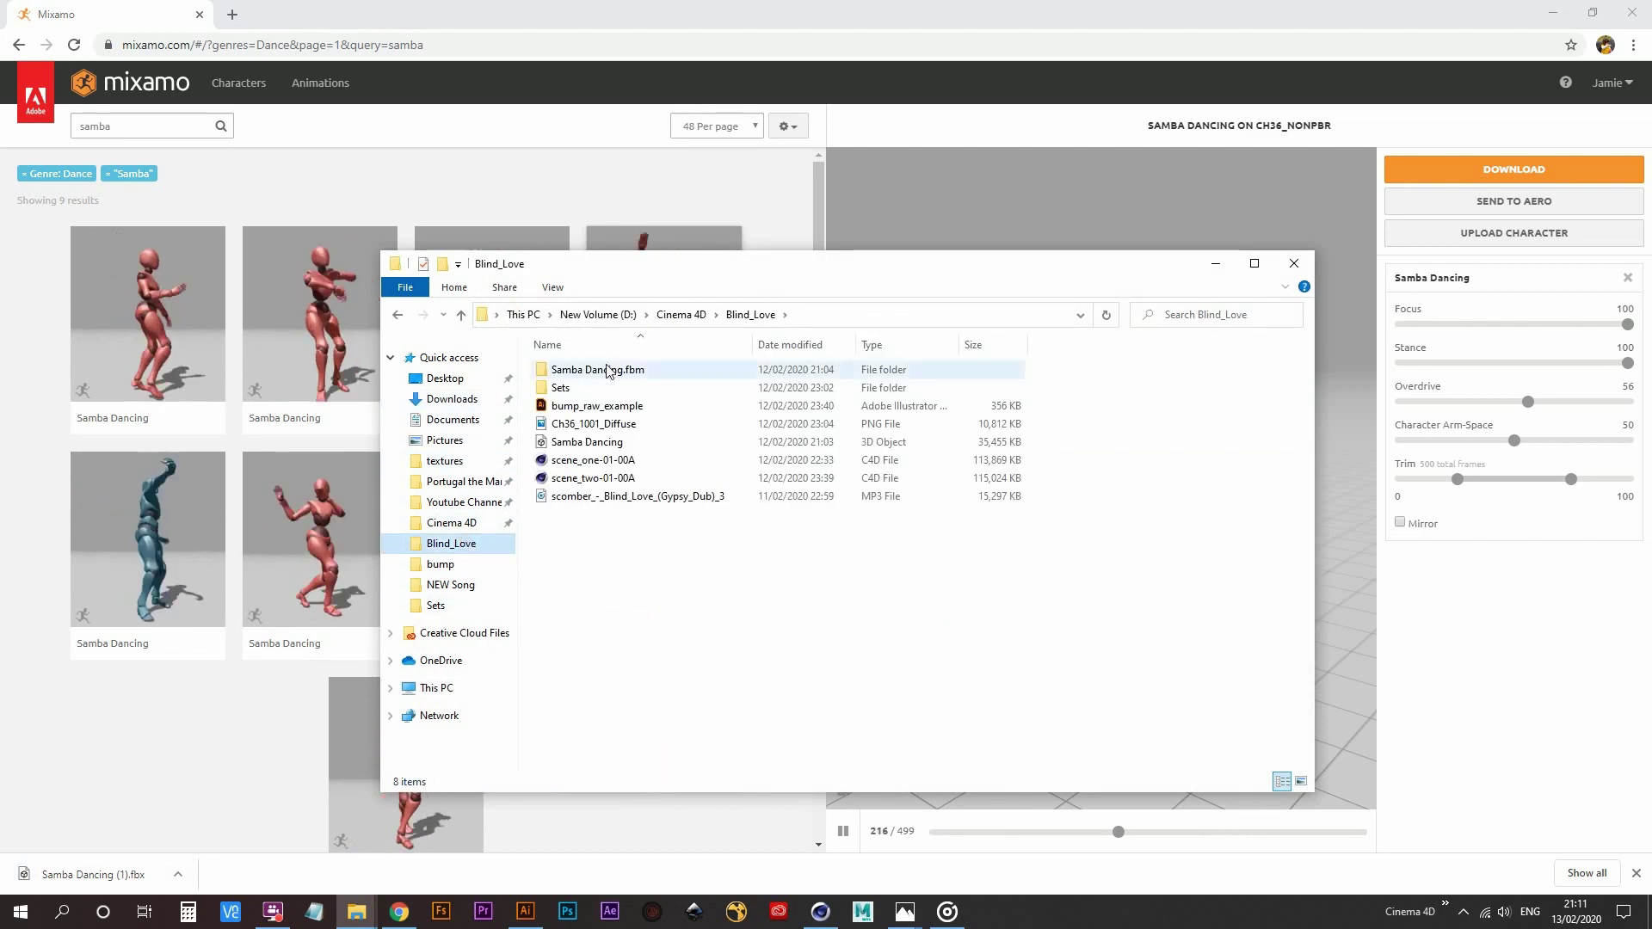
pyautogui.click(599, 314)
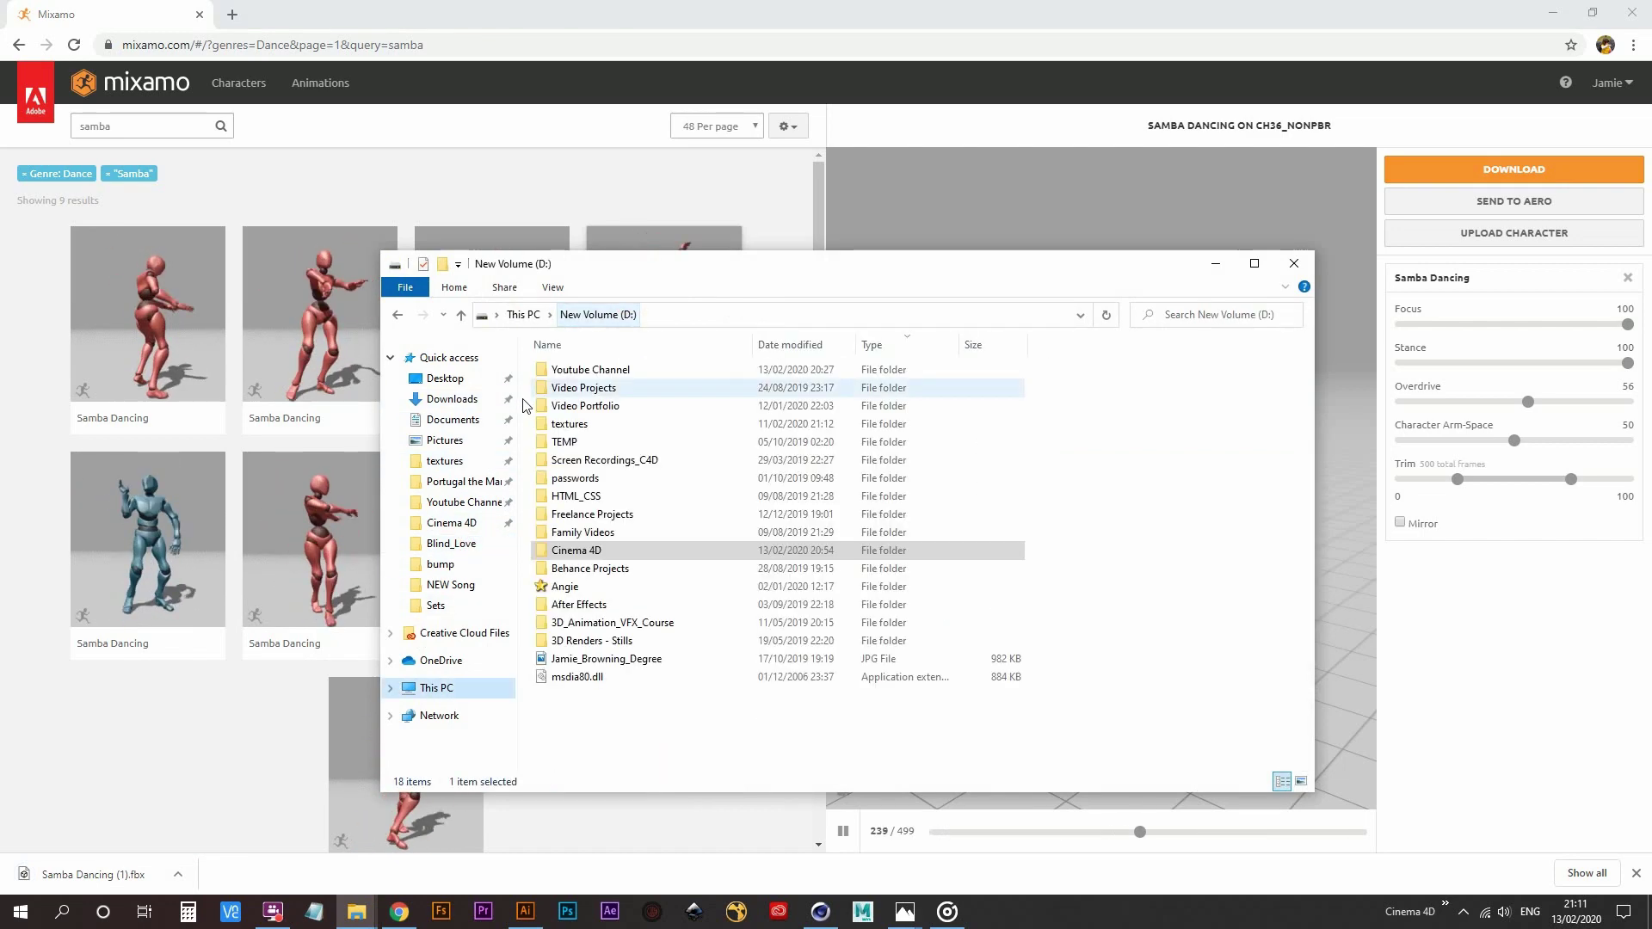
pyautogui.doubleClick(574, 550)
pyautogui.click(608, 388)
pyautogui.doubleClick(608, 388)
pyautogui.rightClick(666, 497)
pyautogui.click(718, 616)
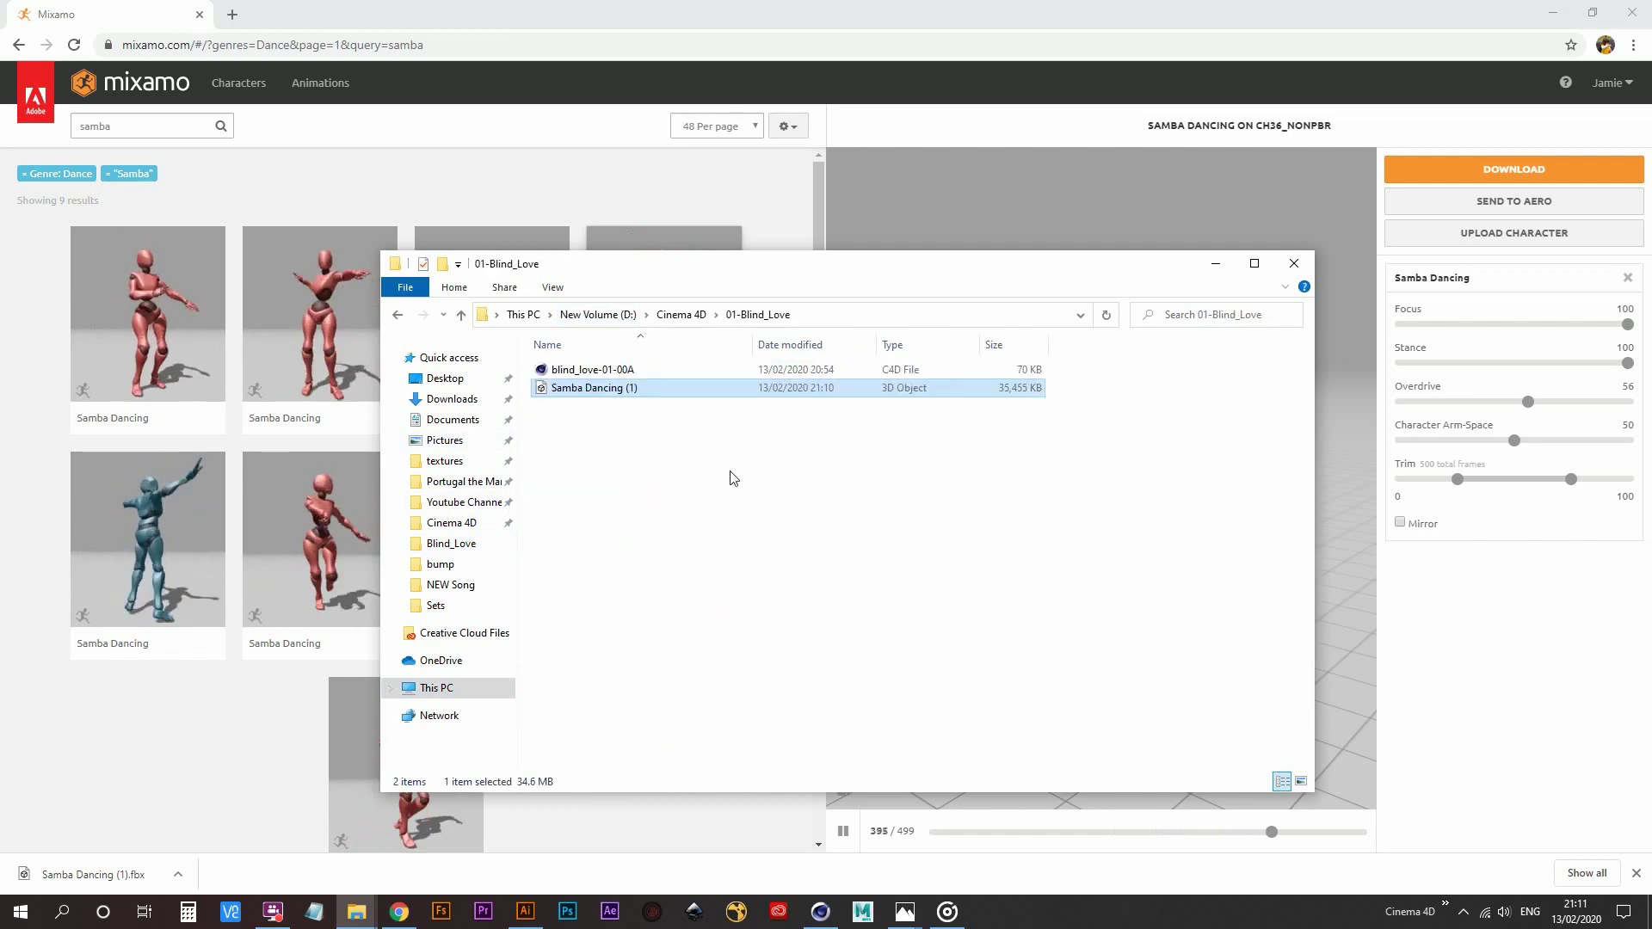
pyautogui.click(714, 525)
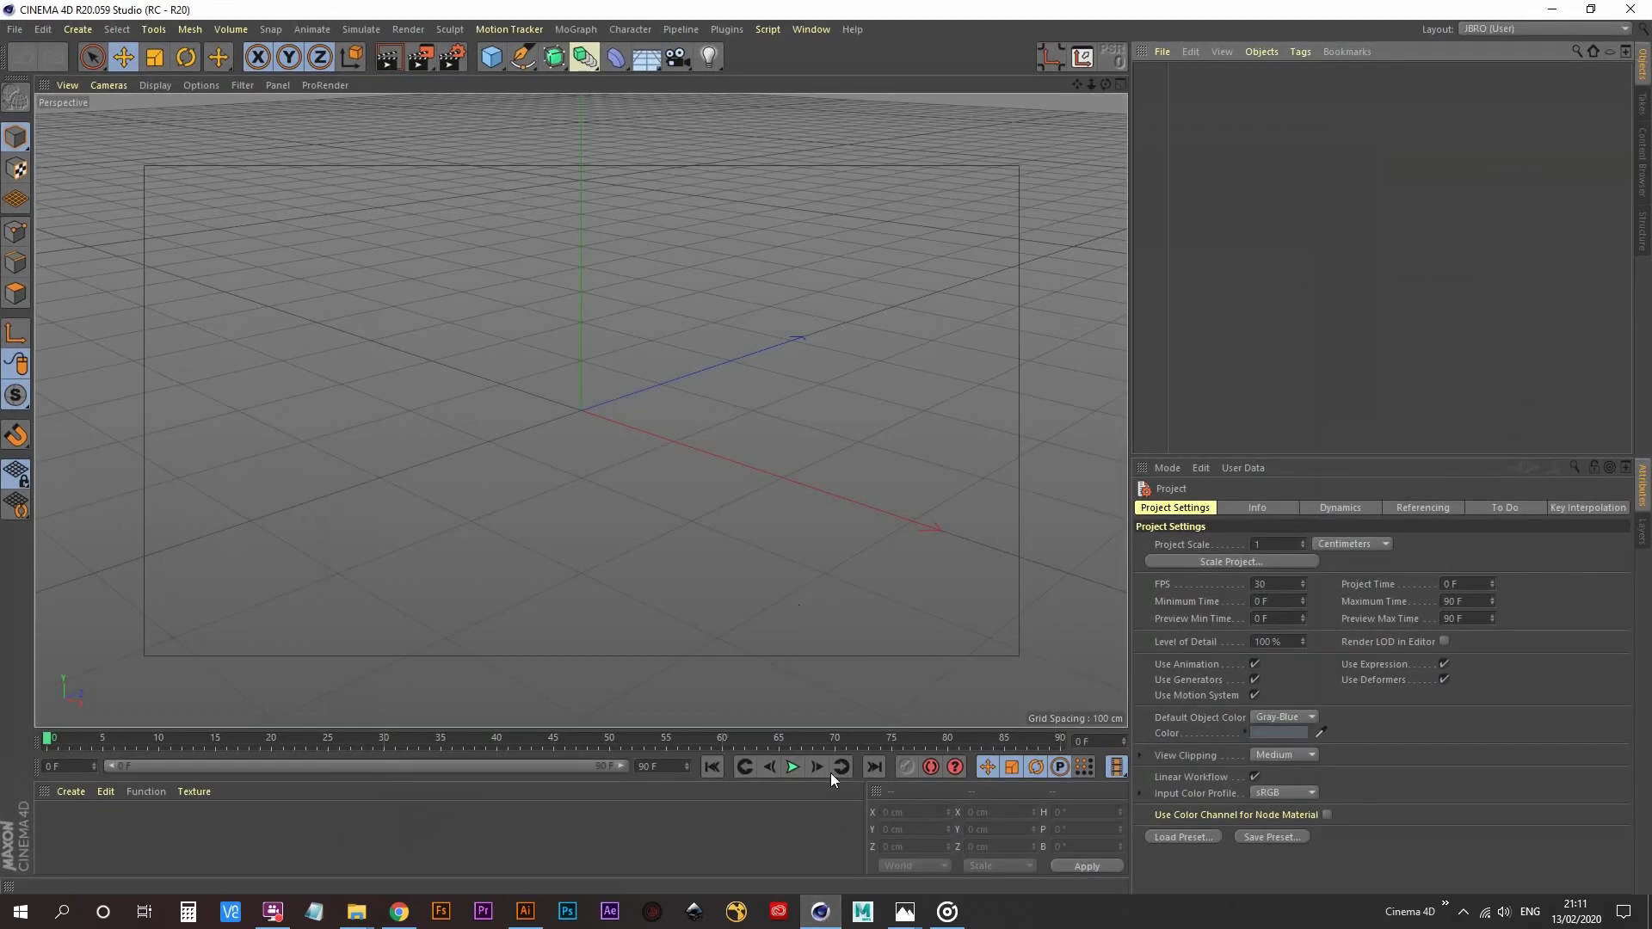
# - Bring up the Groove Music player and close it
pyautogui.click(947, 911)
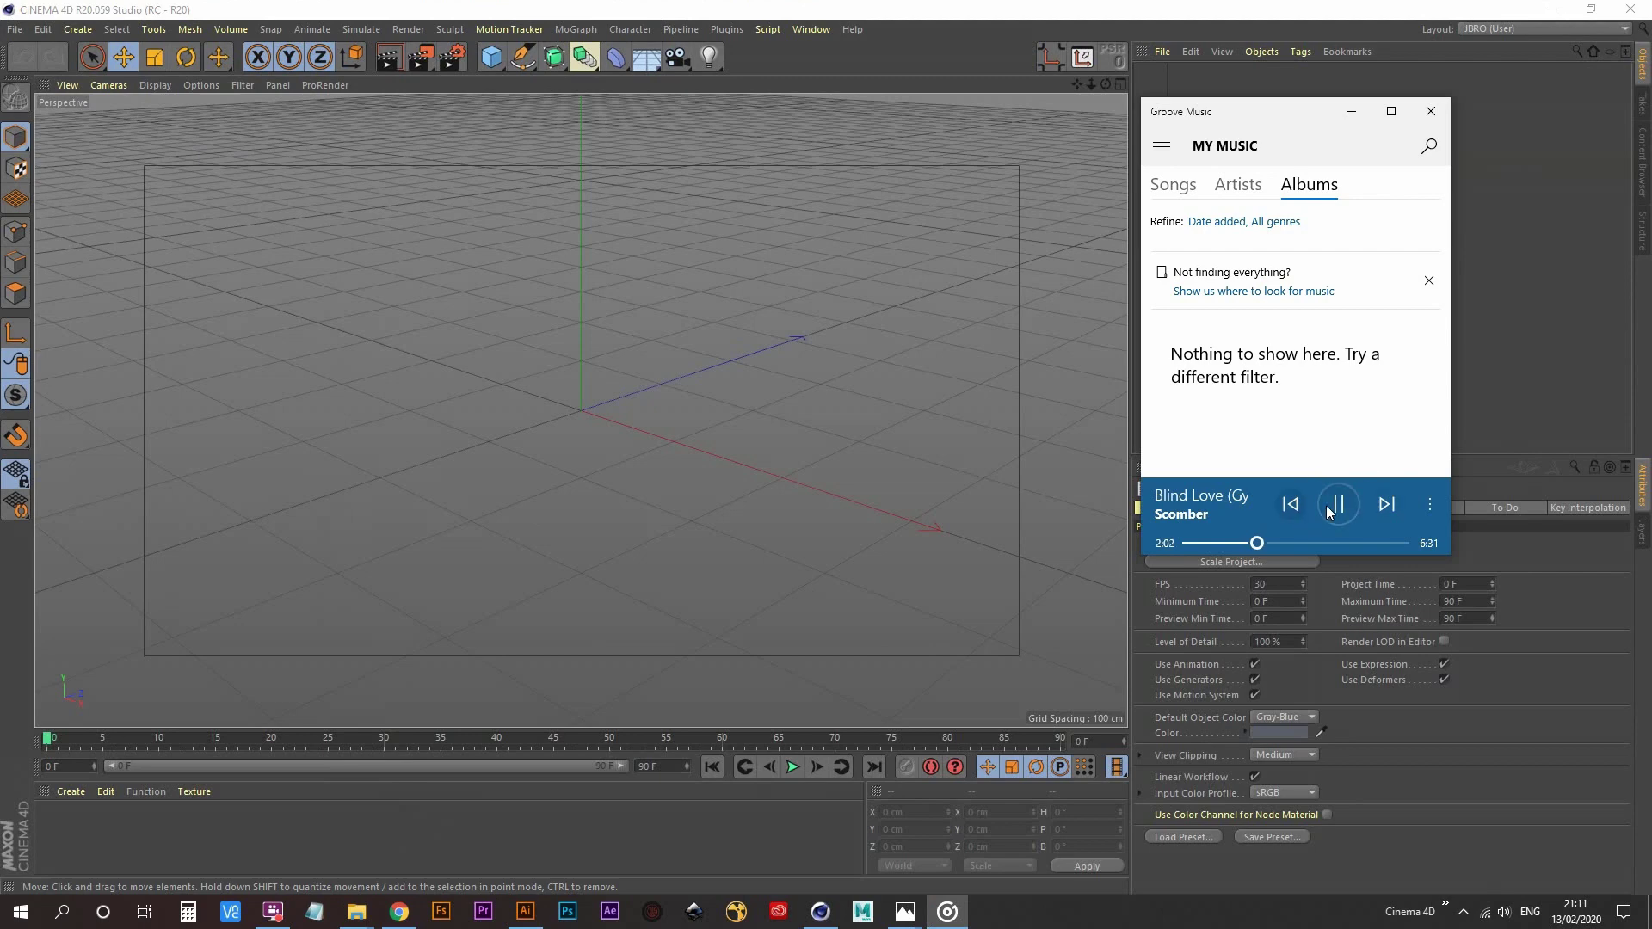
pyautogui.click(1433, 112)
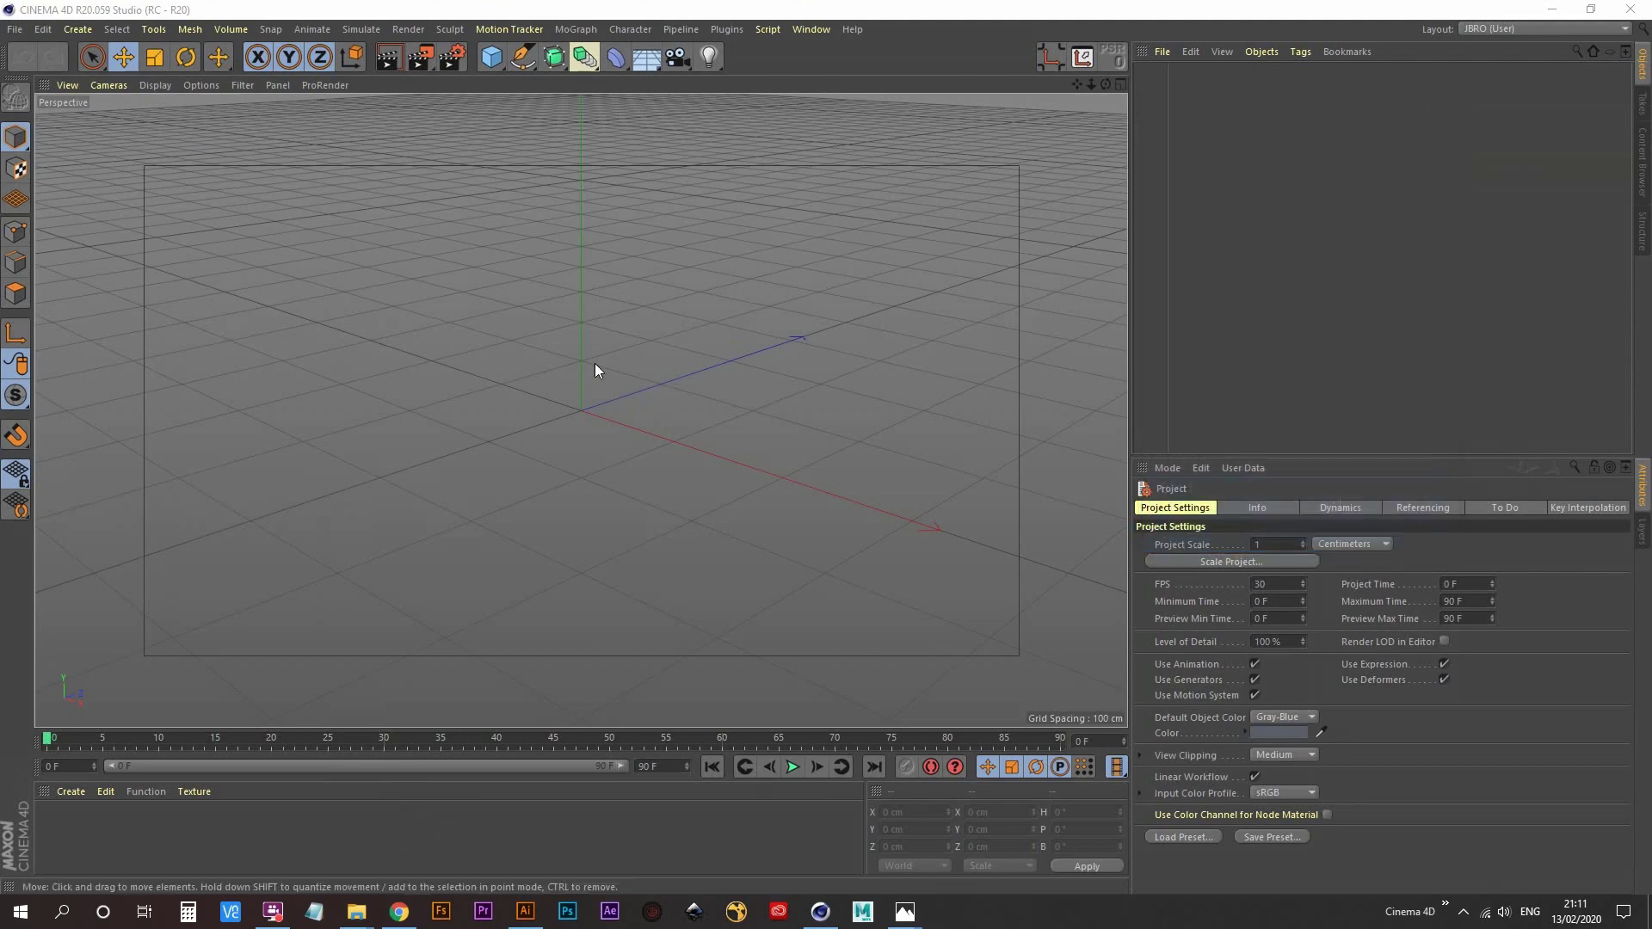
# - Merge the Samba Dancing (1) file from 01-Blind_Love into the Cinema 4D scene without reassigning its included takes
pyautogui.click(15, 30)
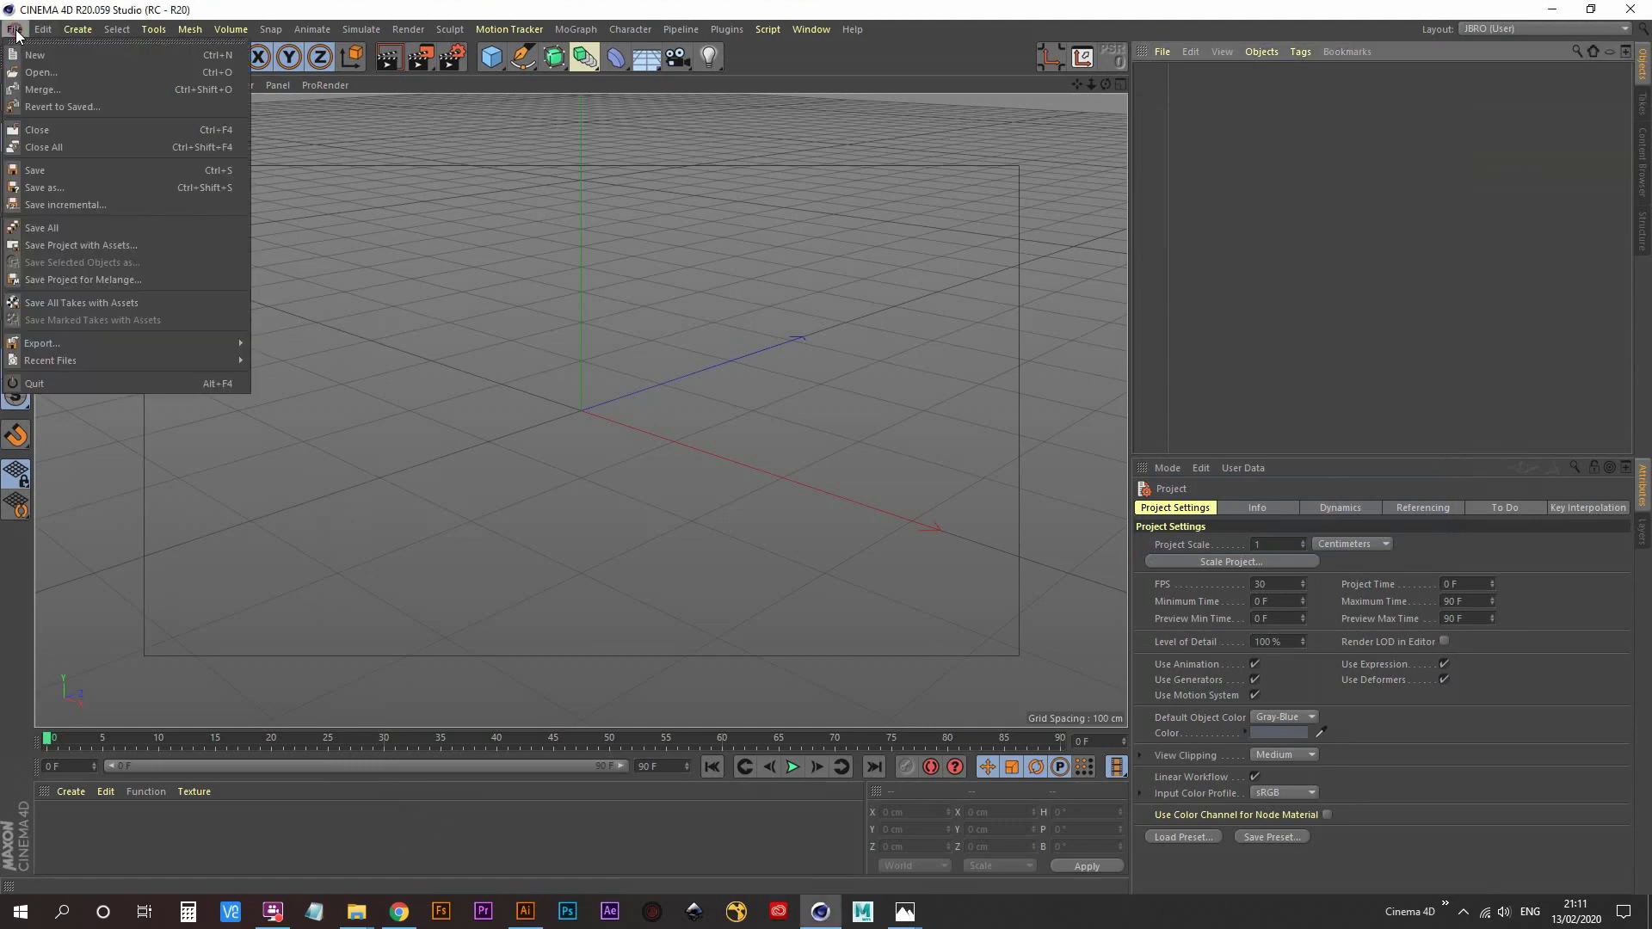
pyautogui.click(65, 89)
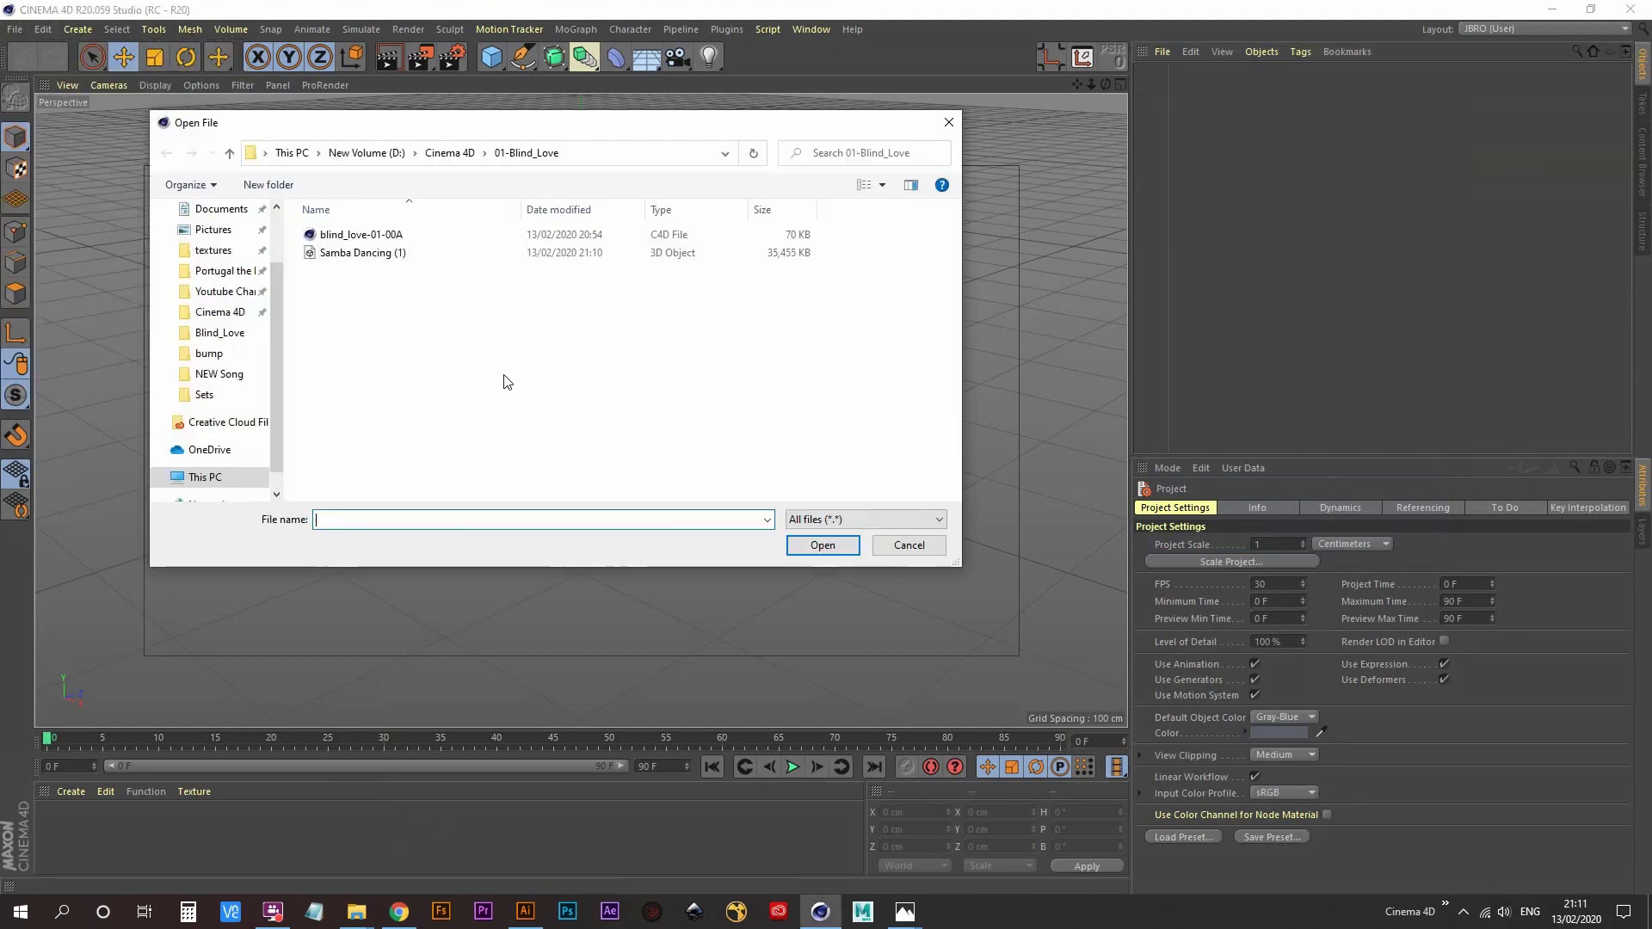
pyautogui.doubleClick(377, 256)
pyautogui.click(347, 448)
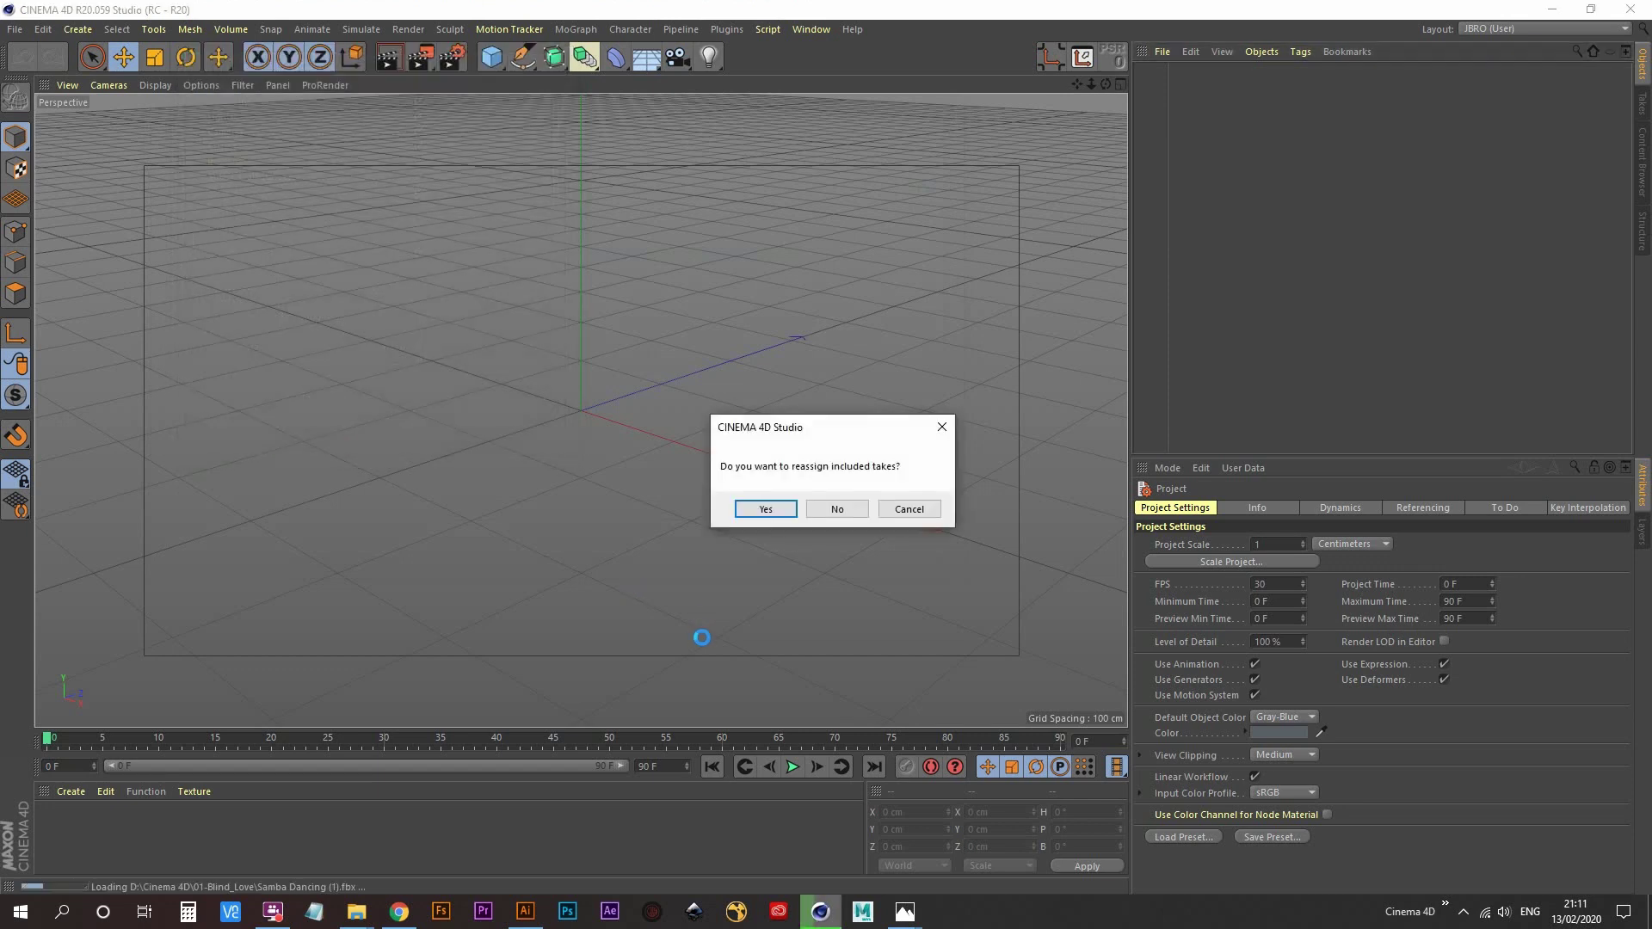
pyautogui.click(837, 509)
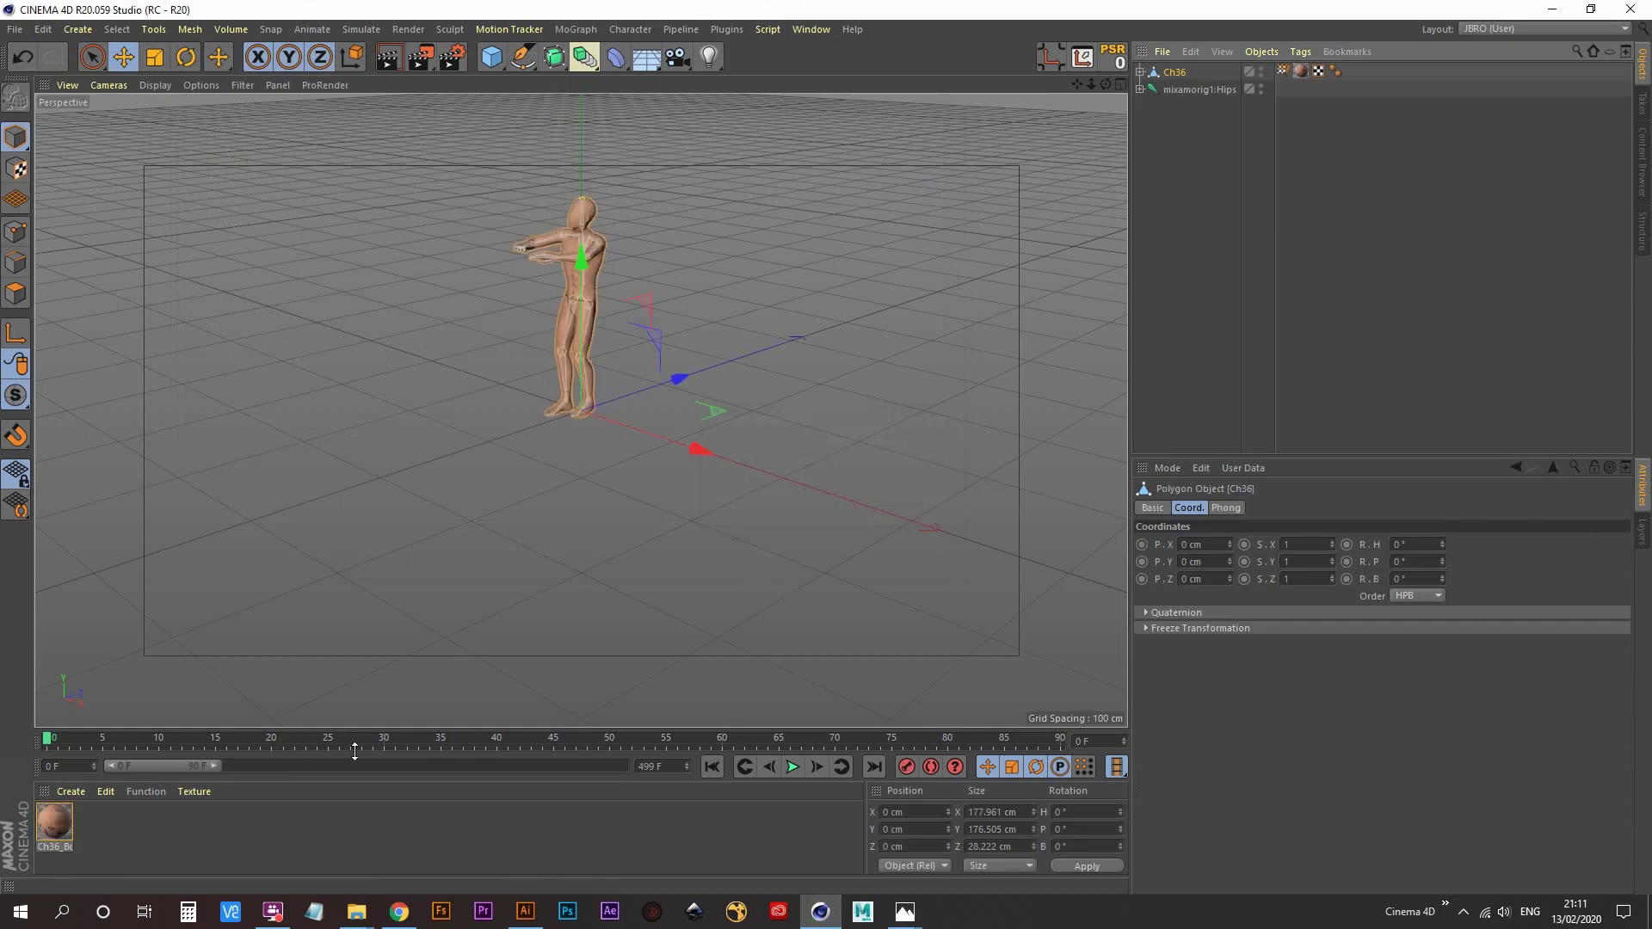
# - Extend the timeline's preview range to frame 499 and play back the character's dance
pyautogui.moveTo(212, 764); pyautogui.dragTo(621, 766)
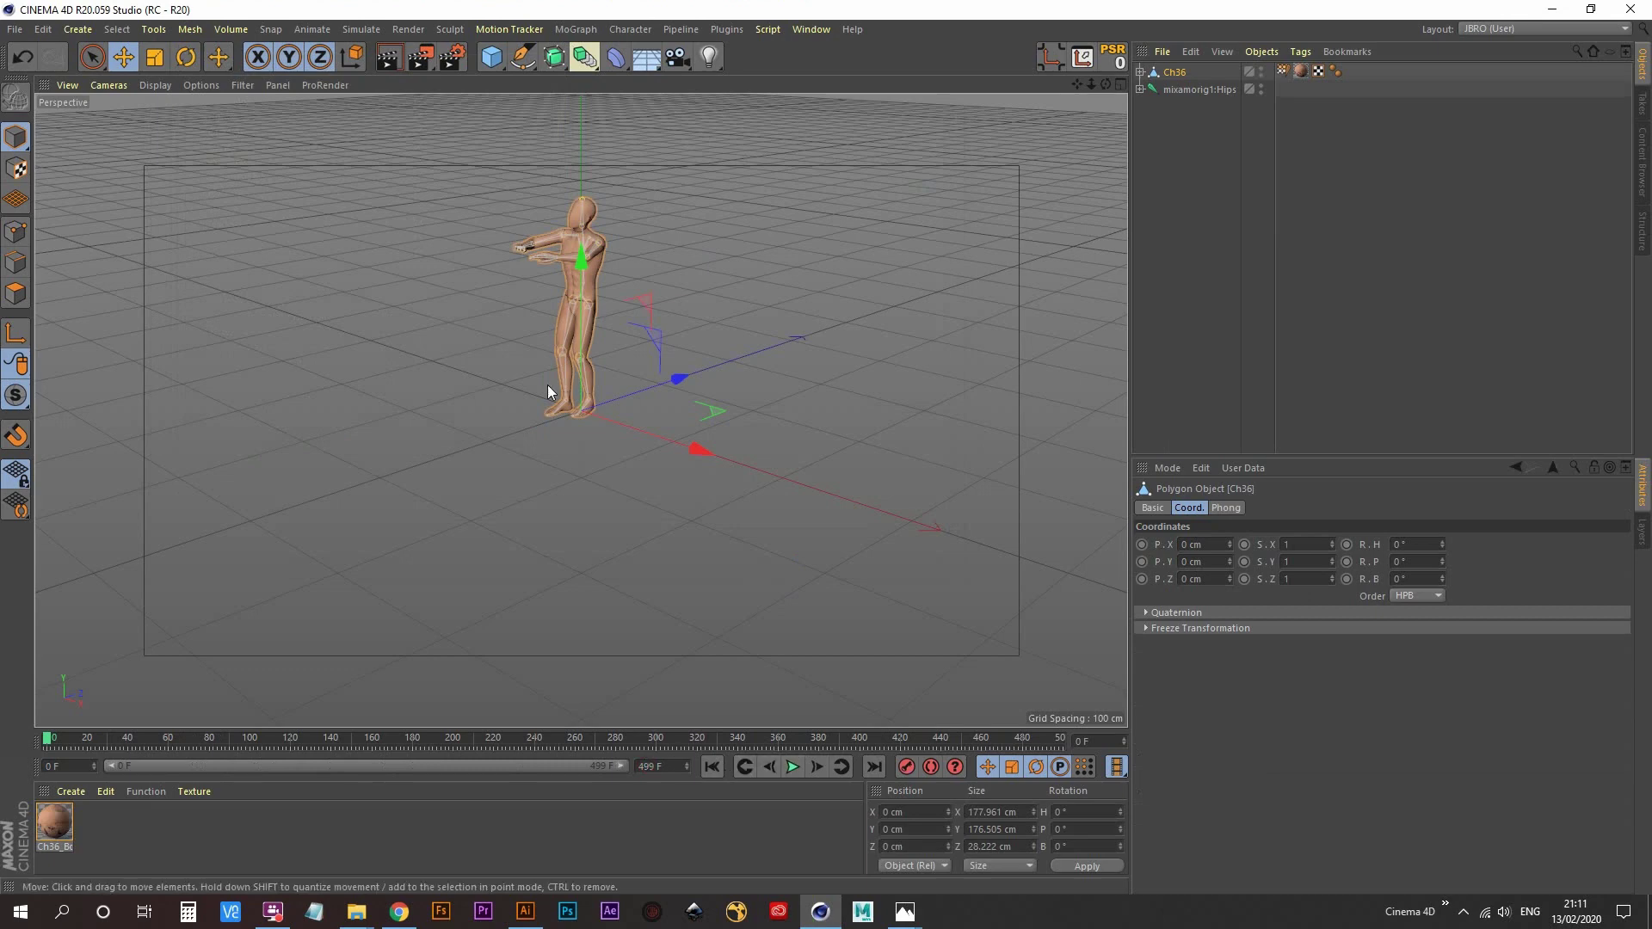
pyautogui.keyDown('alt'); pyautogui.moveTo(565, 366); pyautogui.dragTo(597, 441, button='middle'); pyautogui.keyUp('alt')
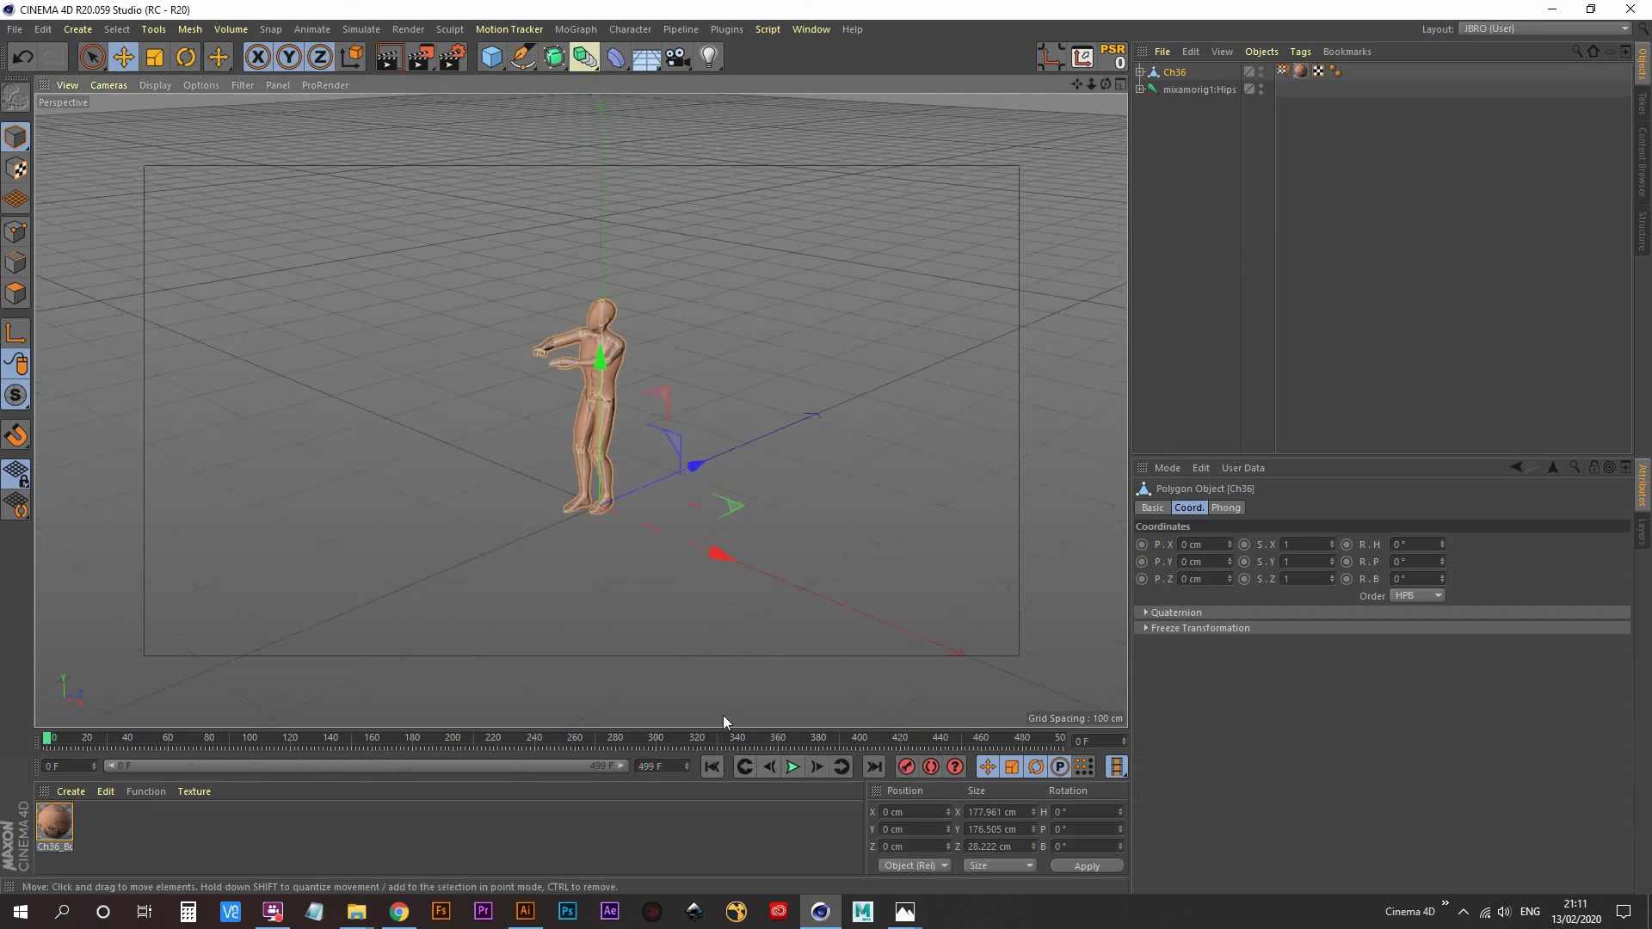
pyautogui.click(791, 768)
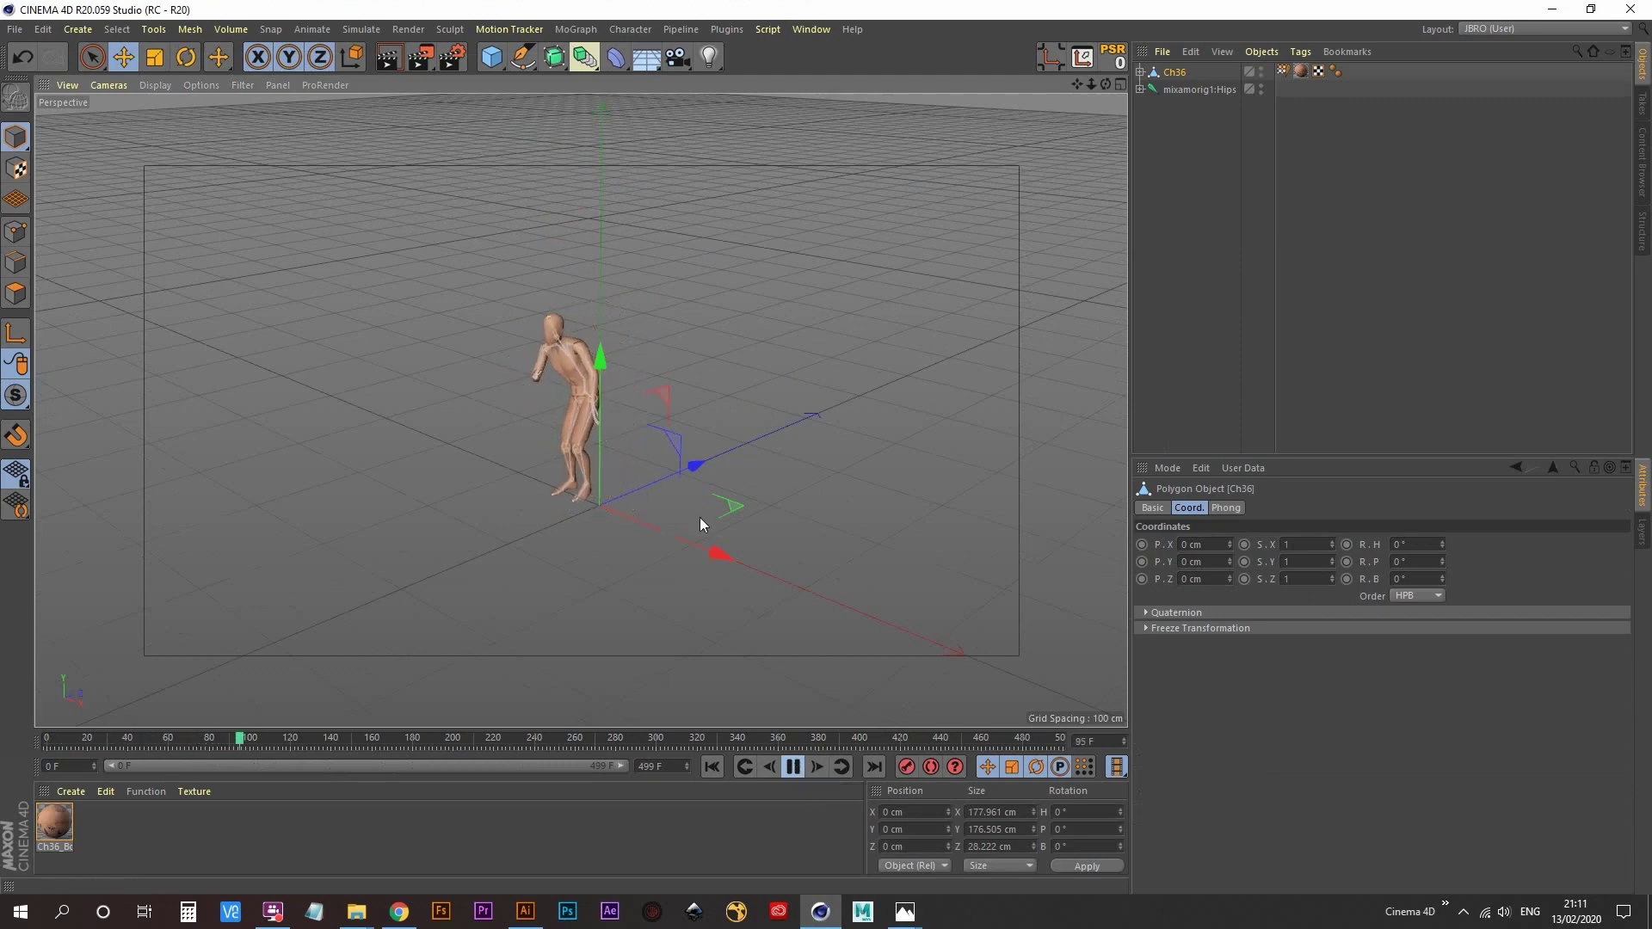
pyautogui.click(794, 766)
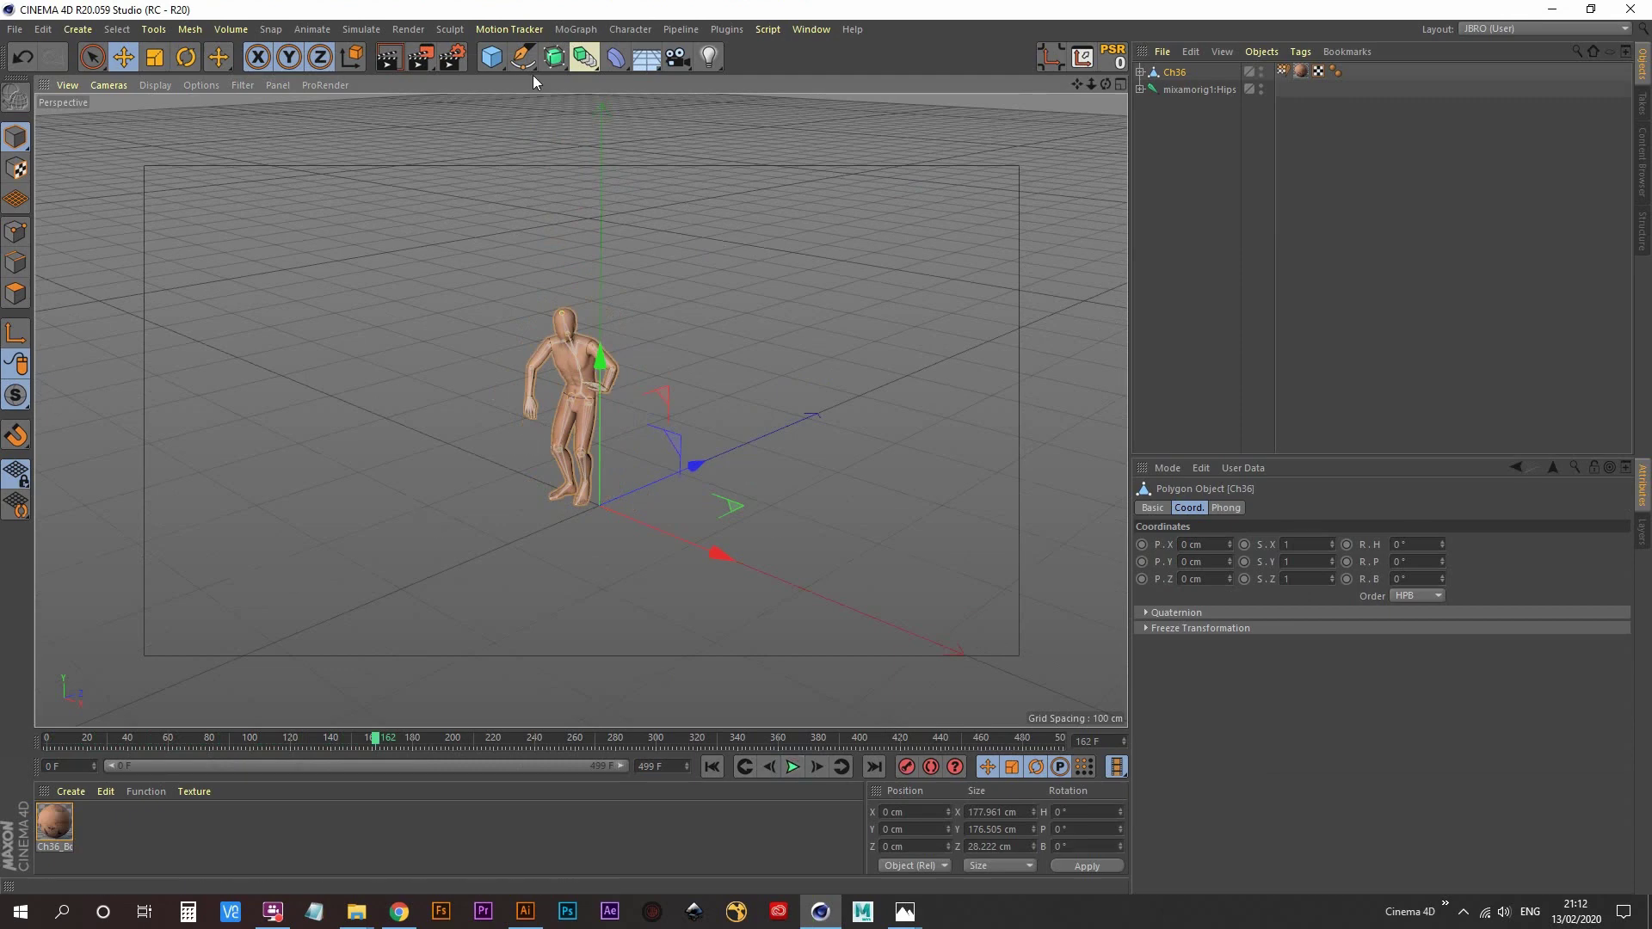
# - Add a null object and keyframe its X position at frame 162
pyautogui.click(490, 58)
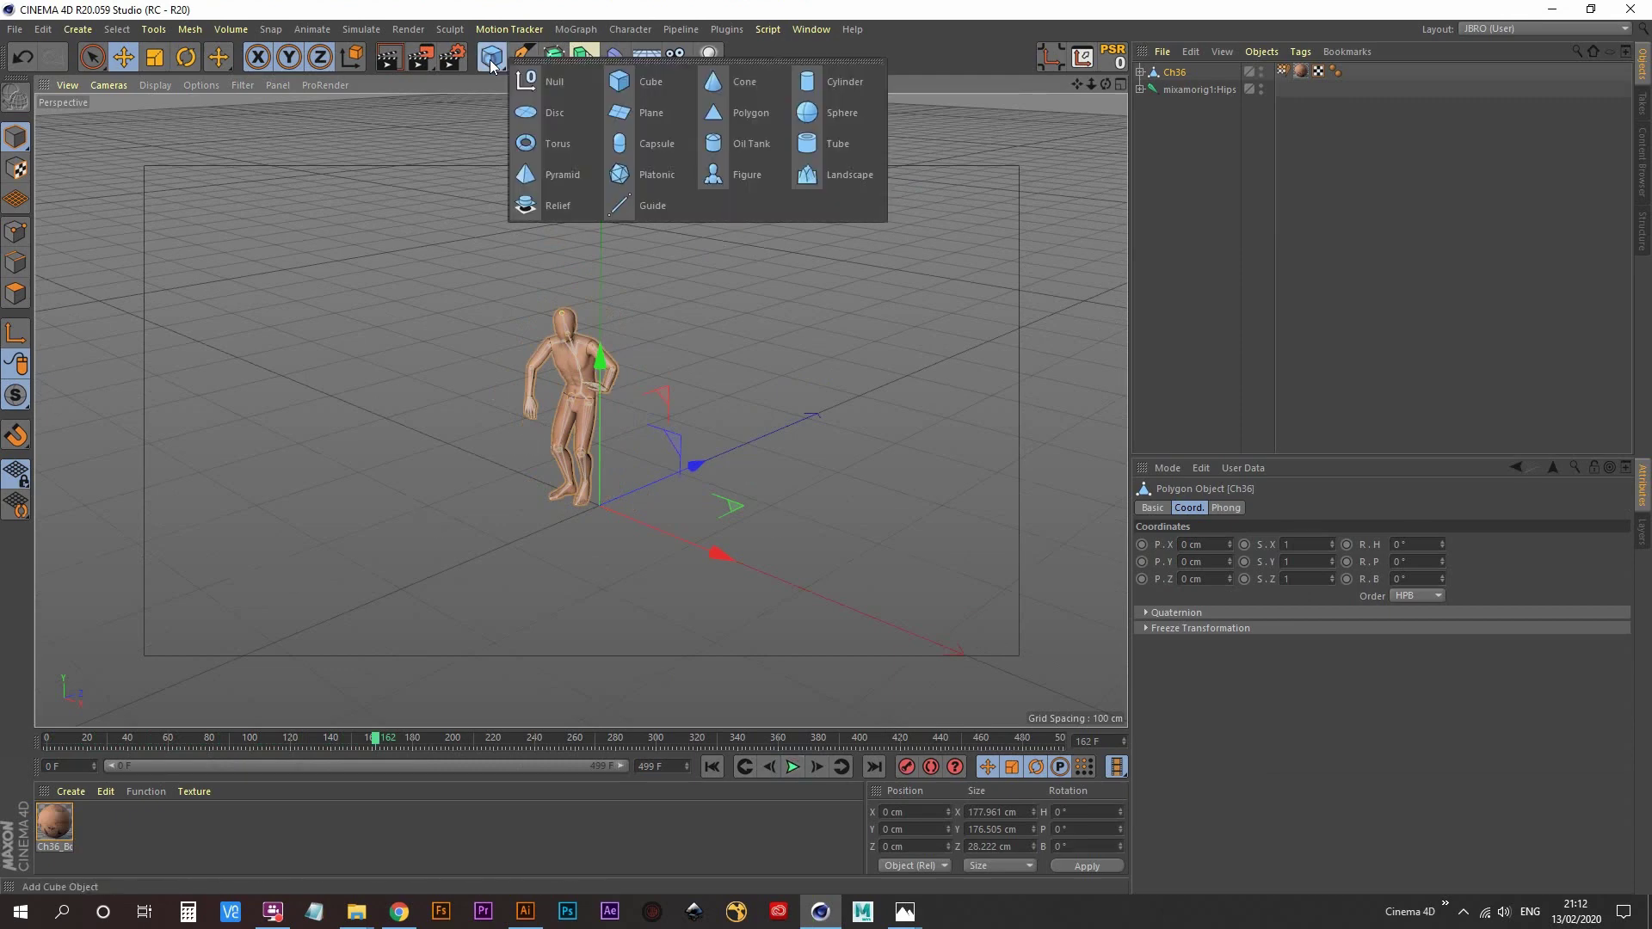
pyautogui.click(549, 80)
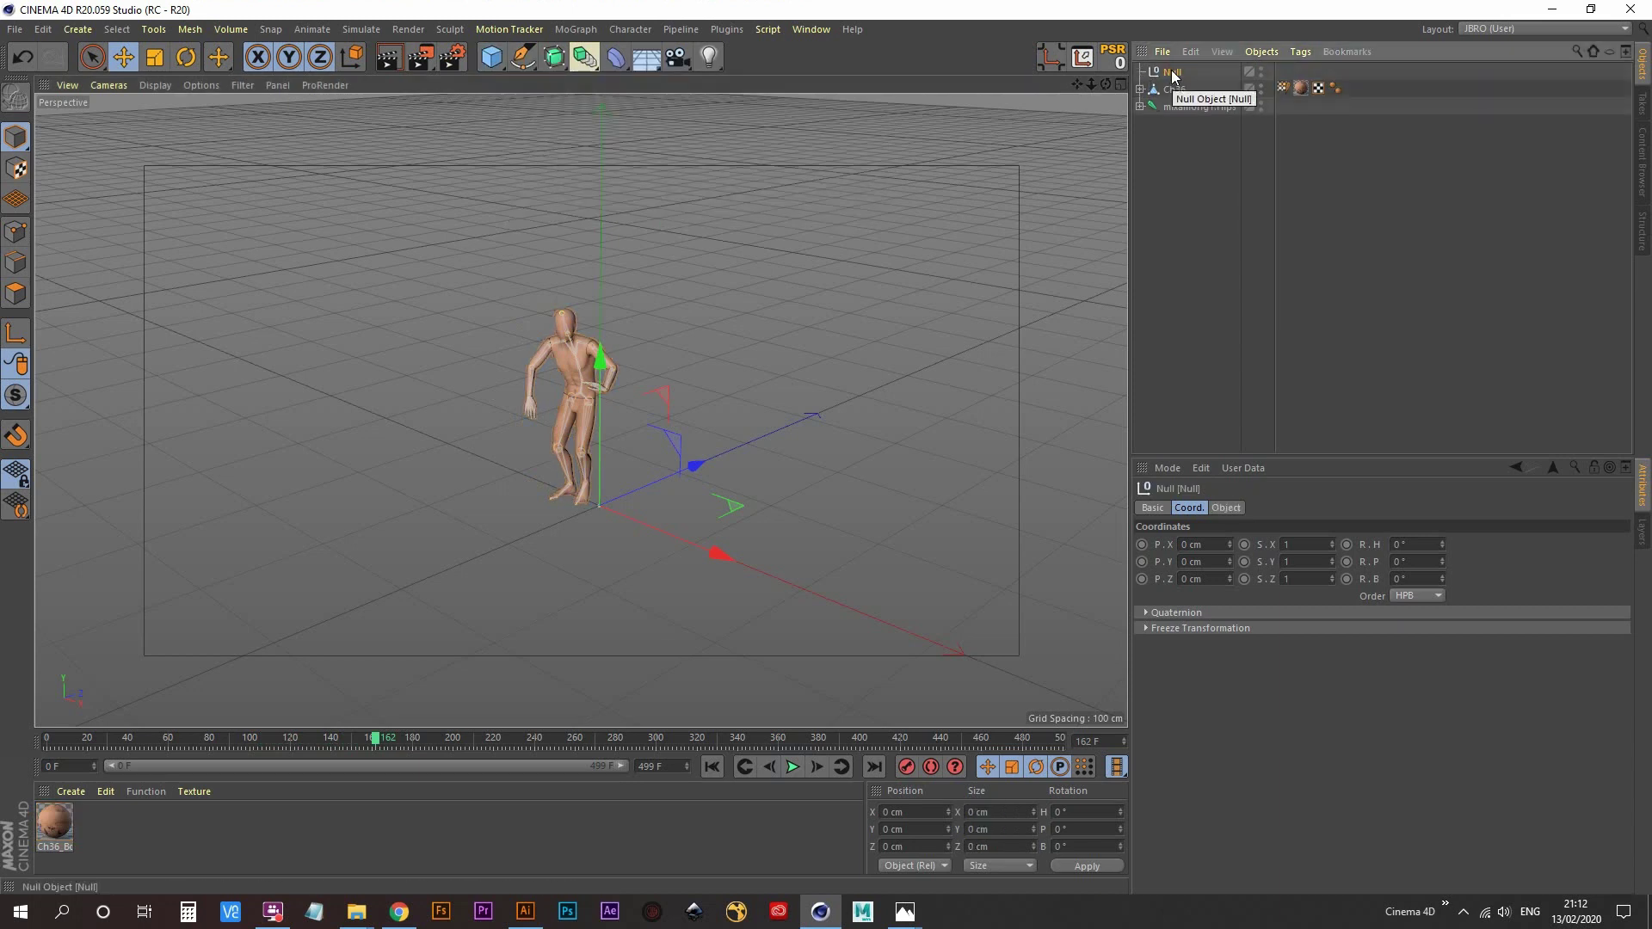
pyautogui.click(1142, 545)
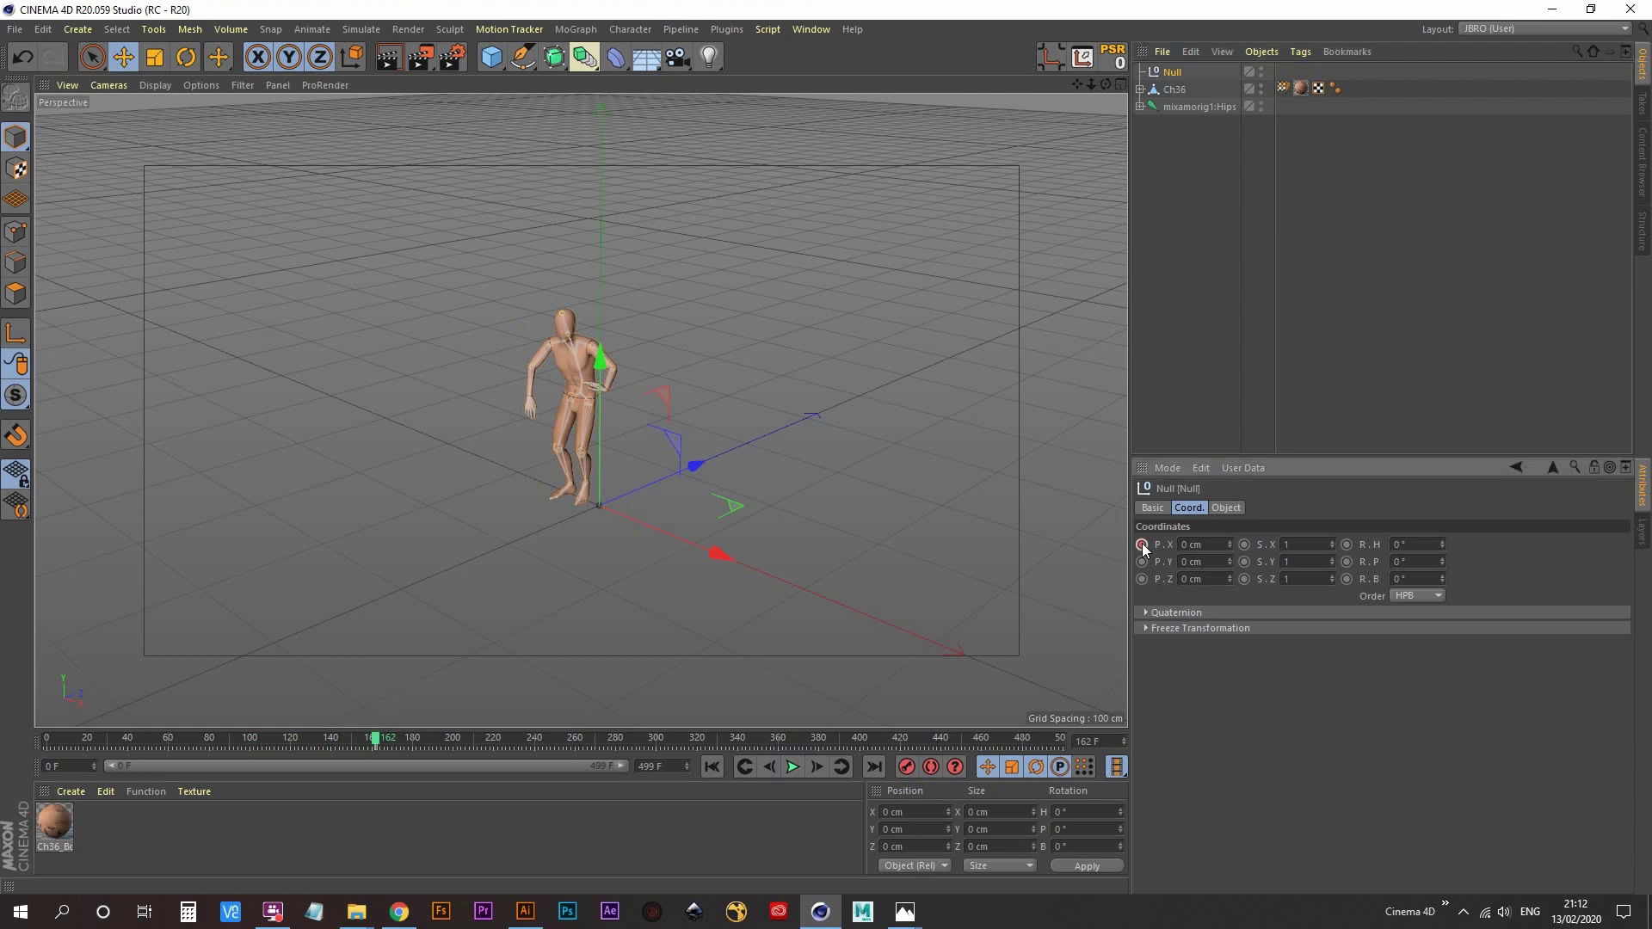
# - Open the animation Timeline window and add a special Sound track to the null
pyautogui.hotkey('shift', 'F3')
pyautogui.moveTo(937, 410); pyautogui.dragTo(610, 191)
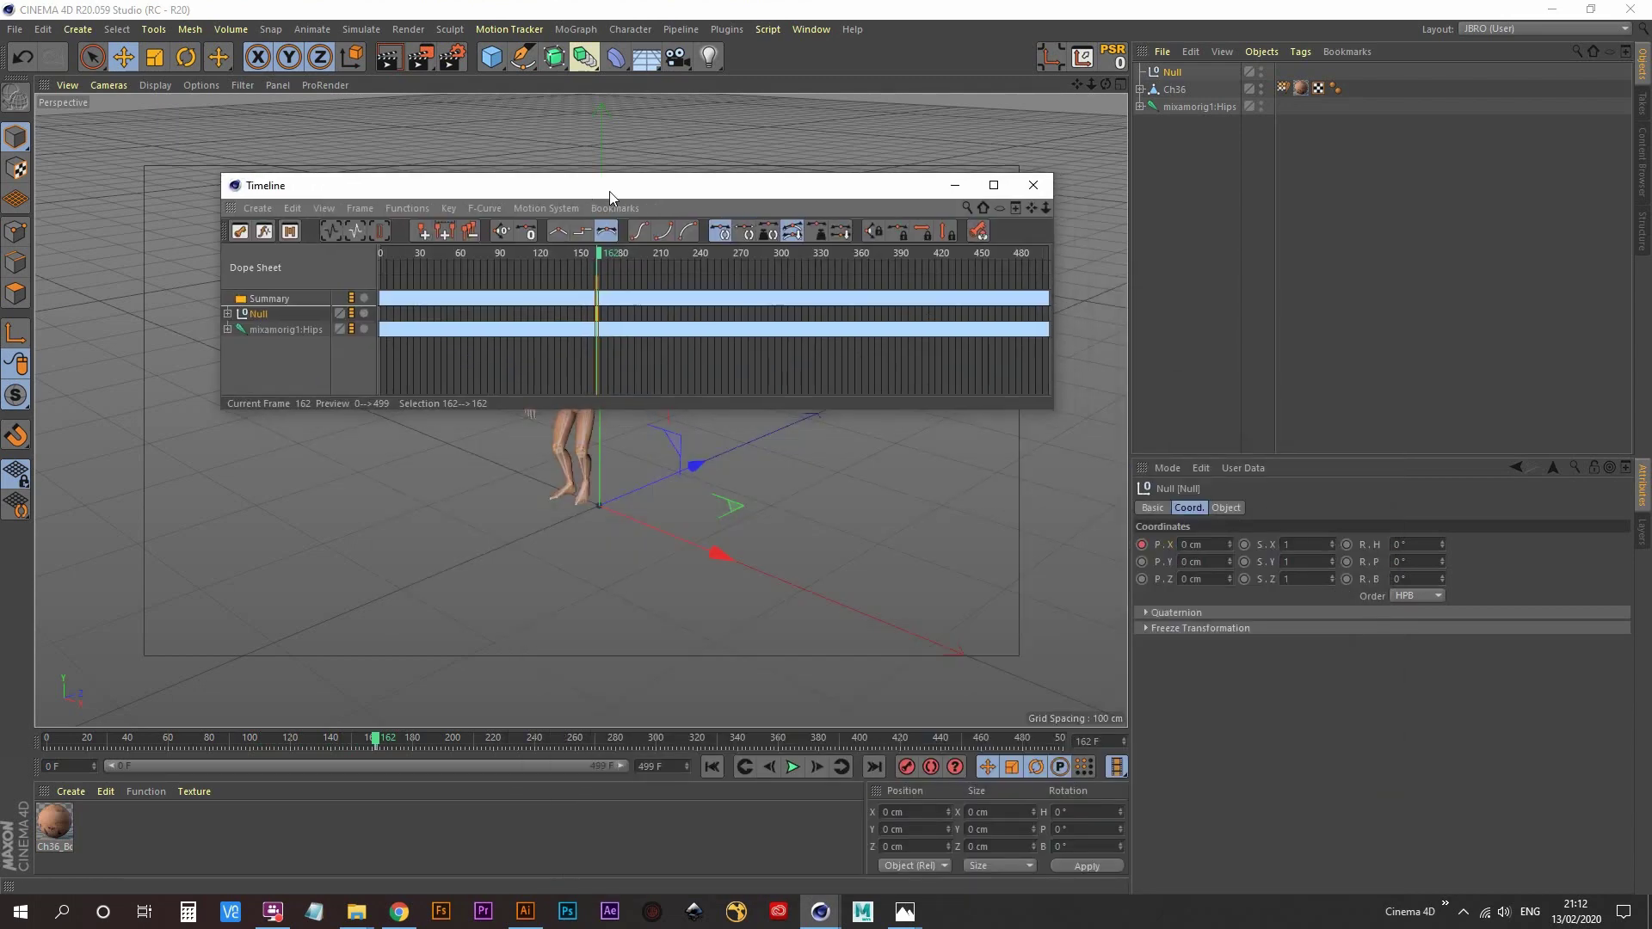
pyautogui.click(255, 320)
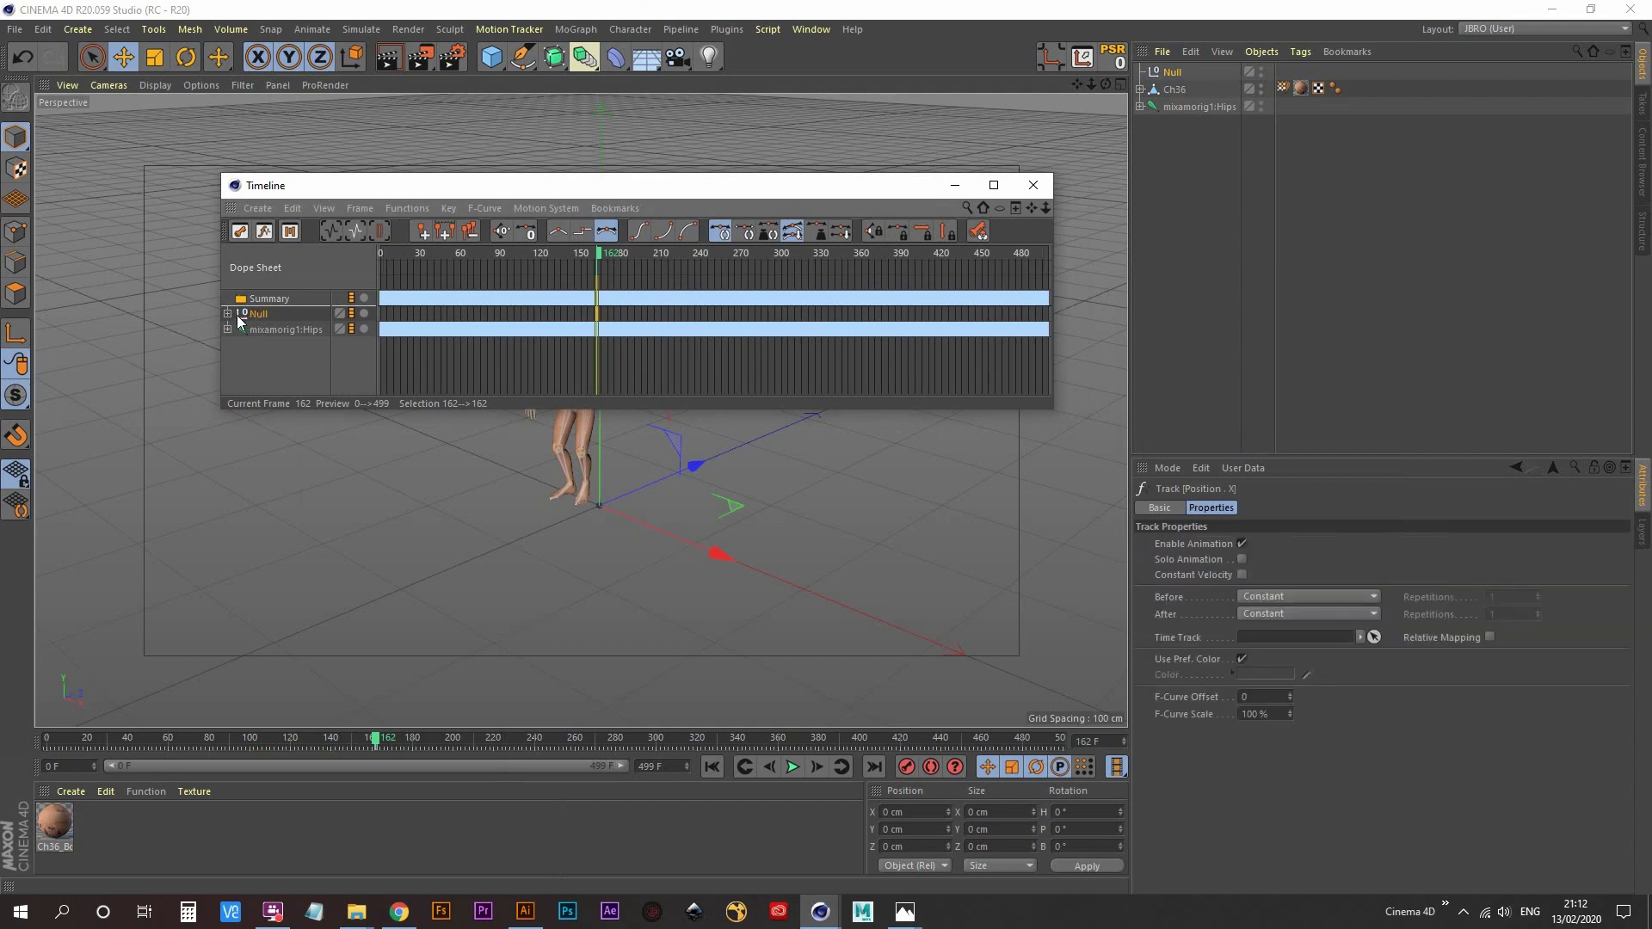
pyautogui.click(349, 208)
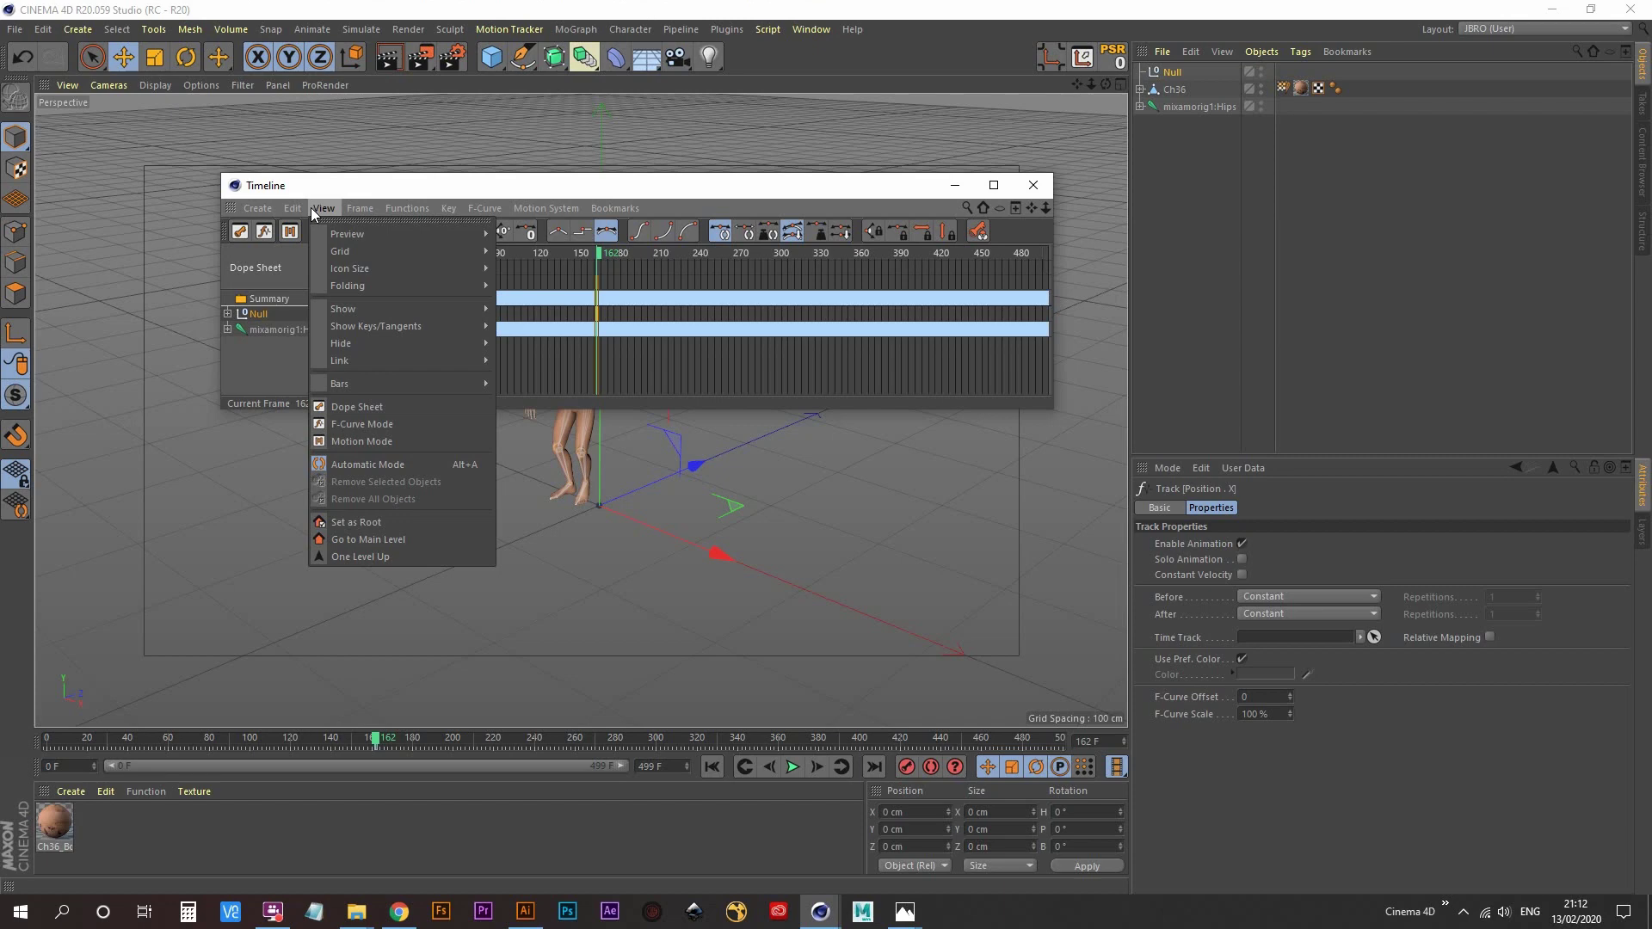
pyautogui.moveTo(265, 210)
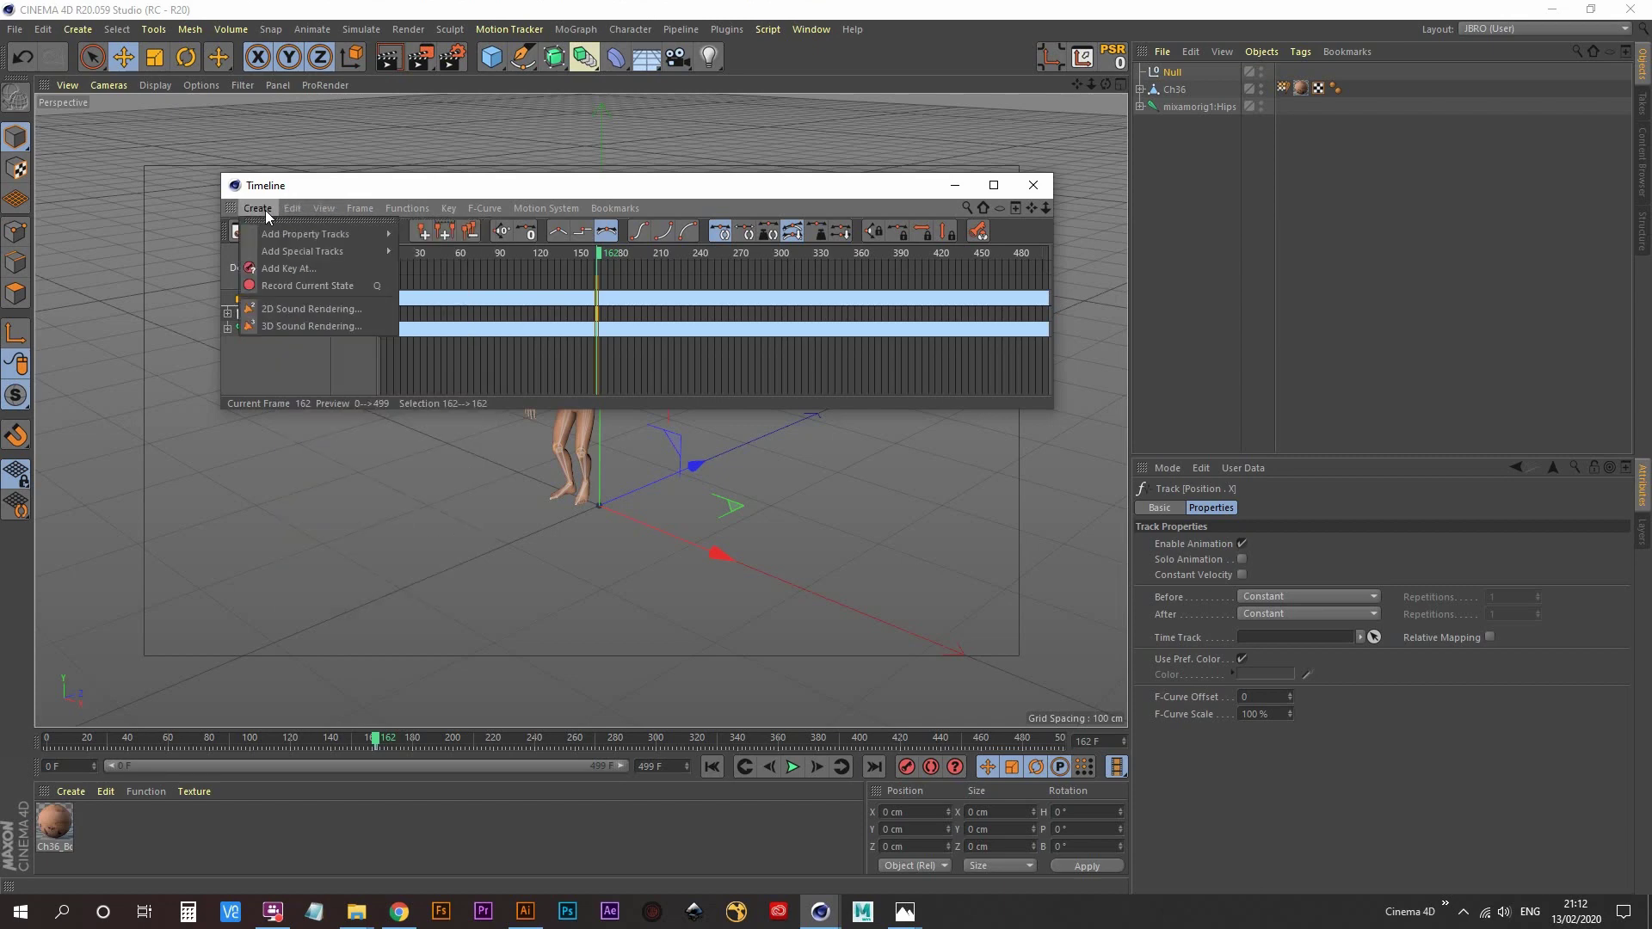
pyautogui.moveTo(344, 252)
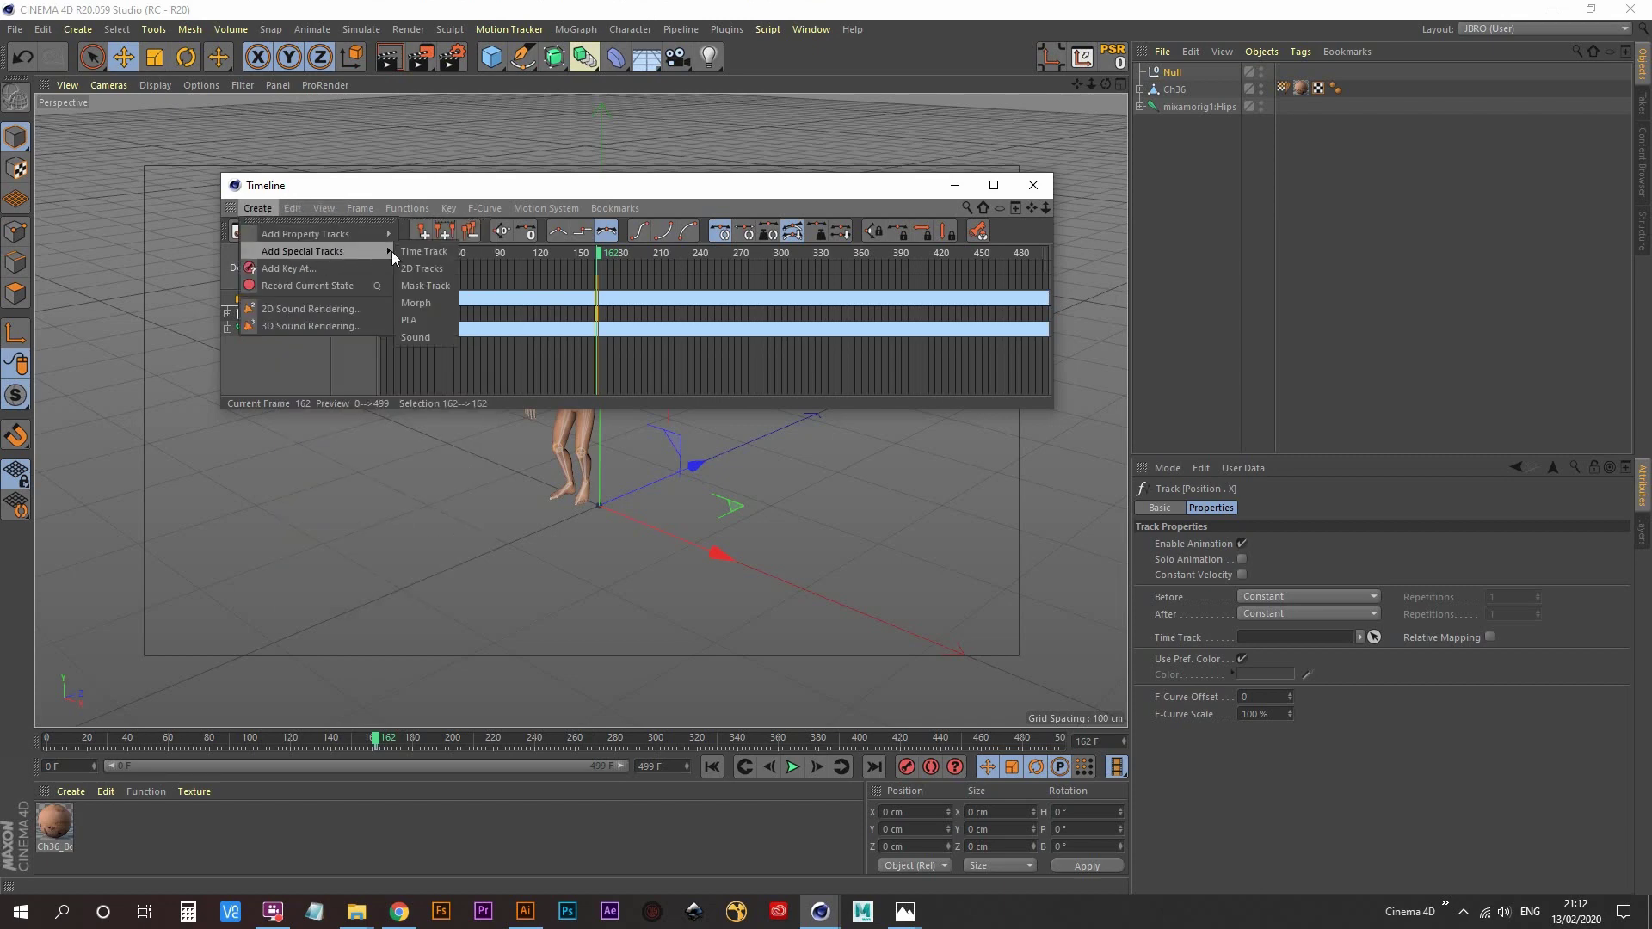
pyautogui.click(425, 340)
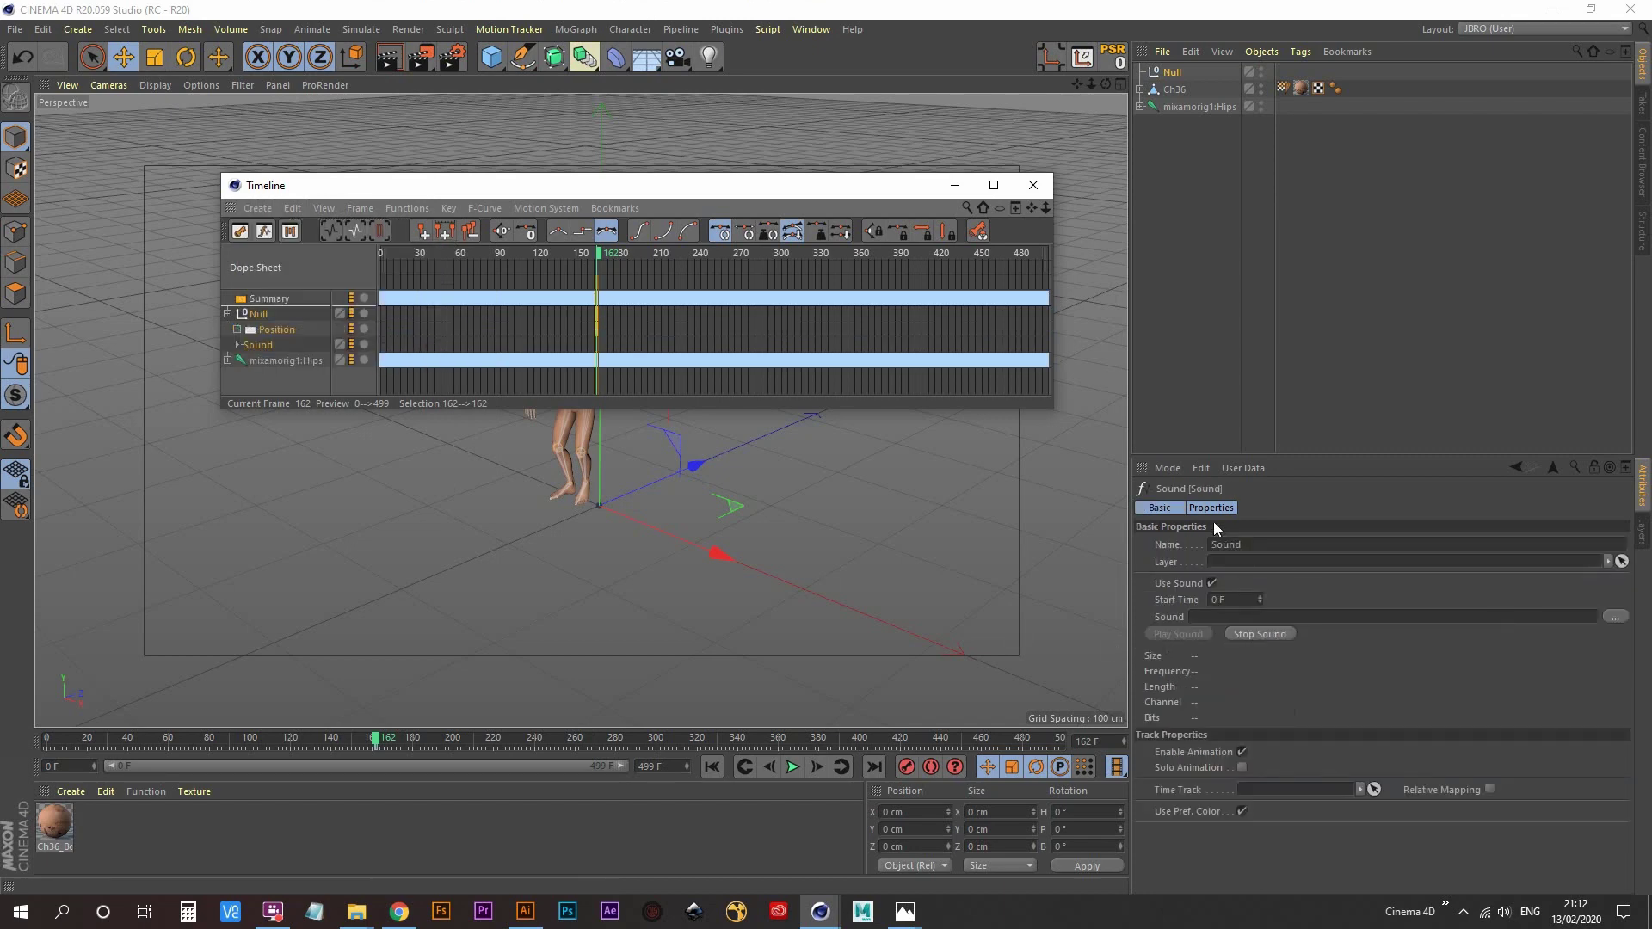
# - Load scomber_-_Blind_Love_(Gypsy_Dub)_3.mp3 from the desktop's NEW Song folder into the null's sound track
pyautogui.click(1617, 618)
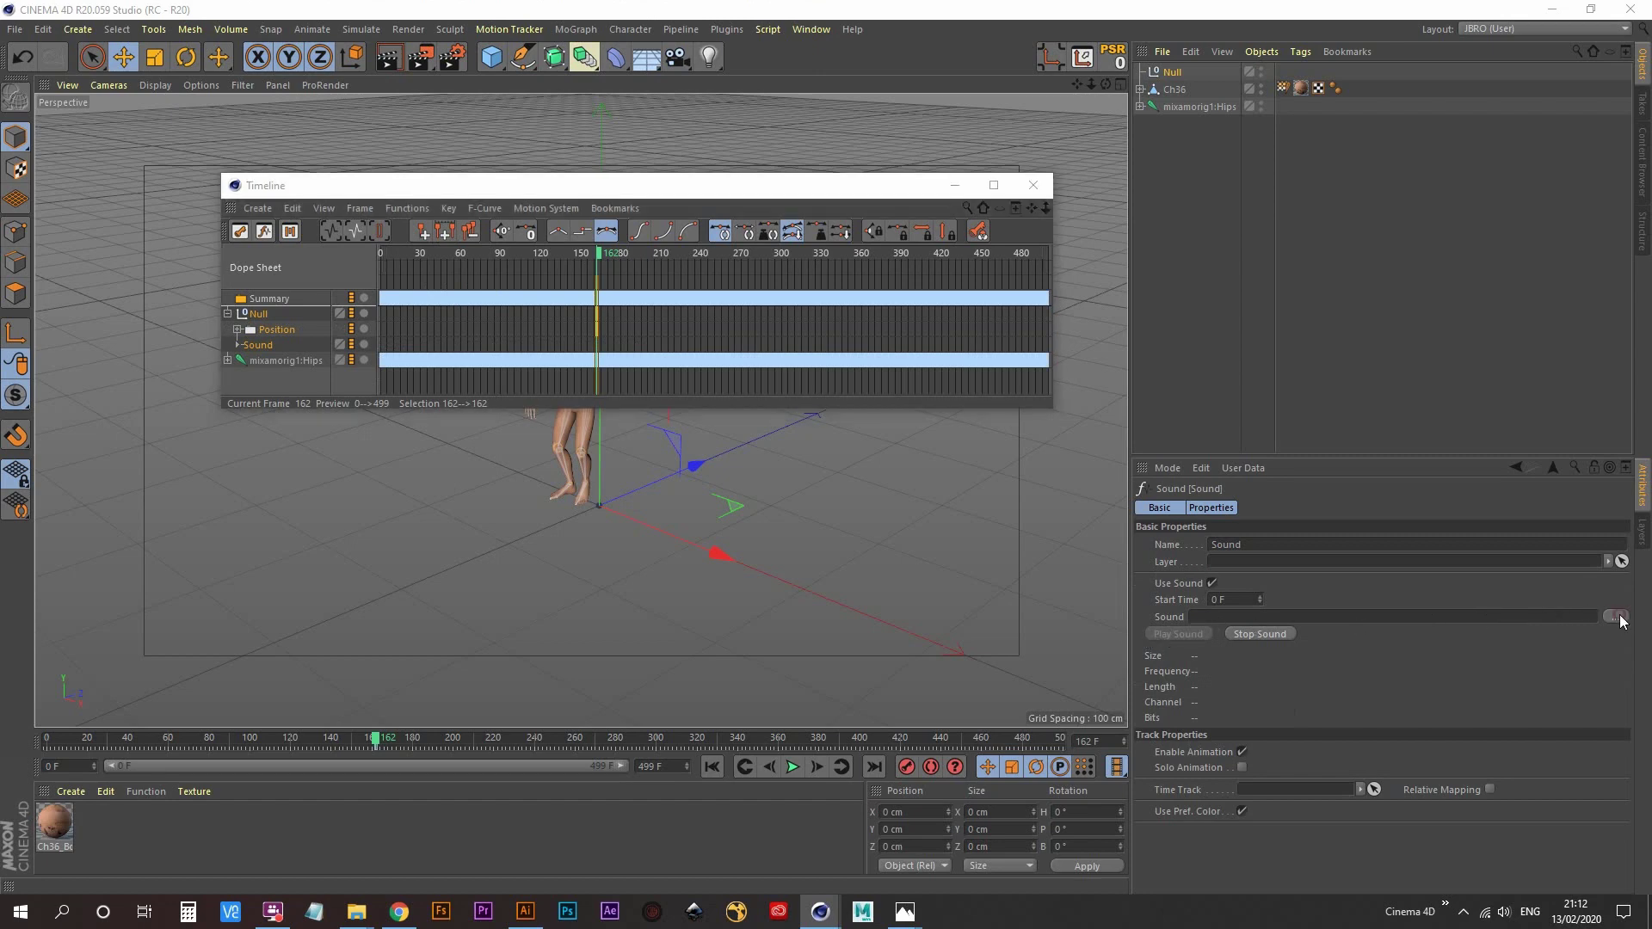
pyautogui.scroll(2, 182, 262)
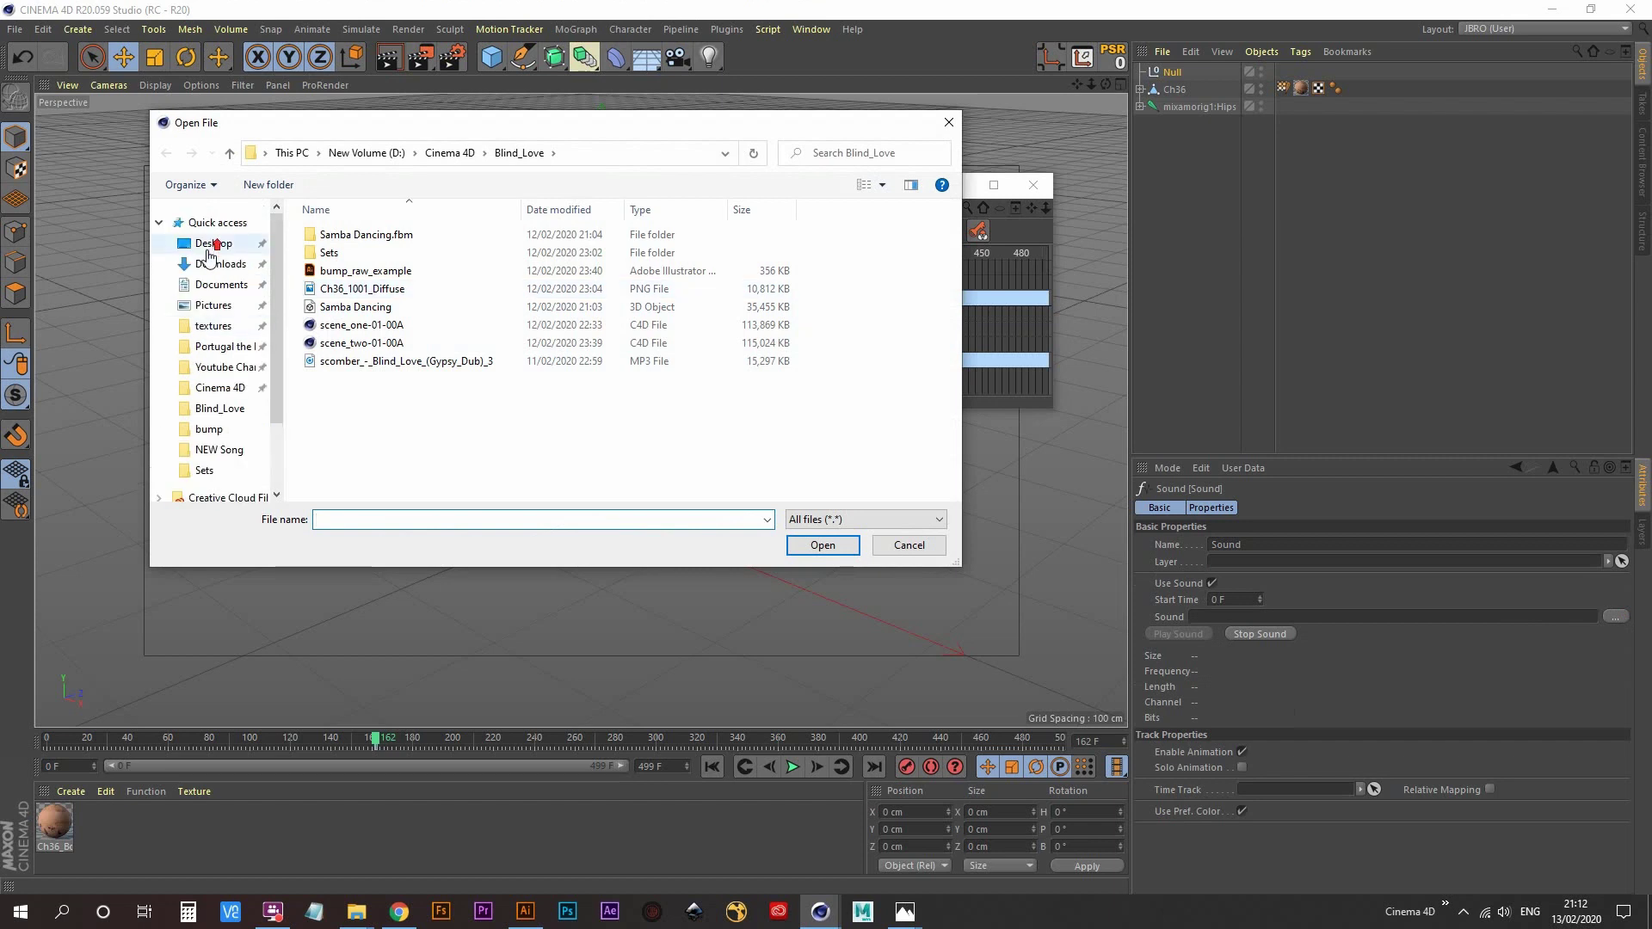
pyautogui.click(210, 245)
pyautogui.doubleClick(372, 271)
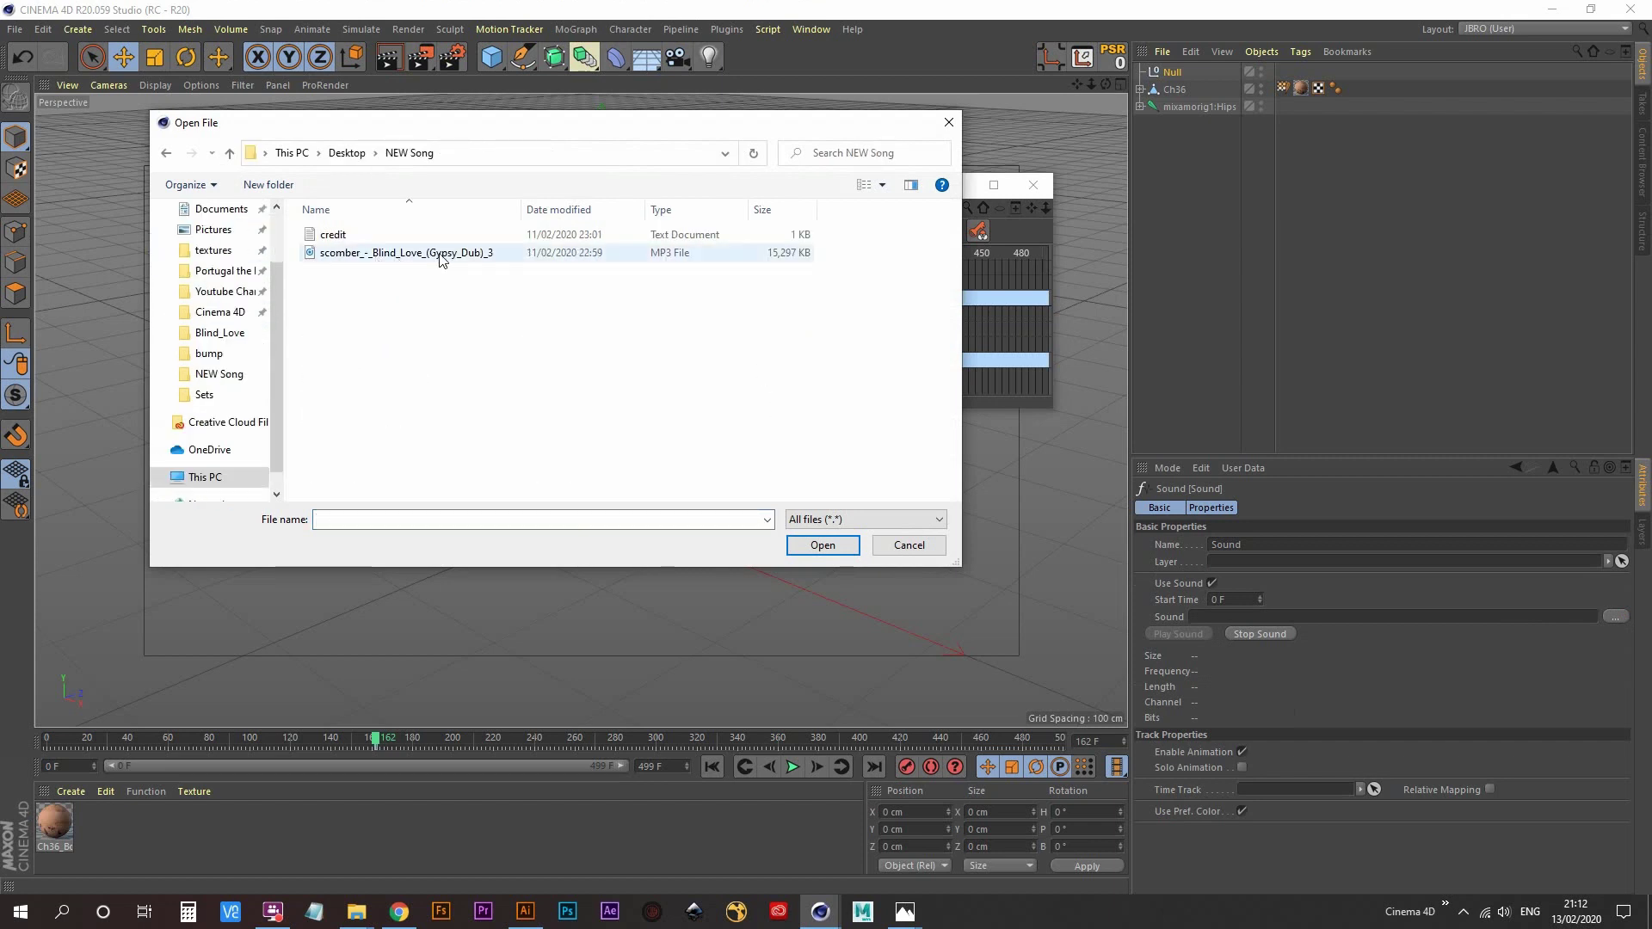
pyautogui.doubleClick(439, 255)
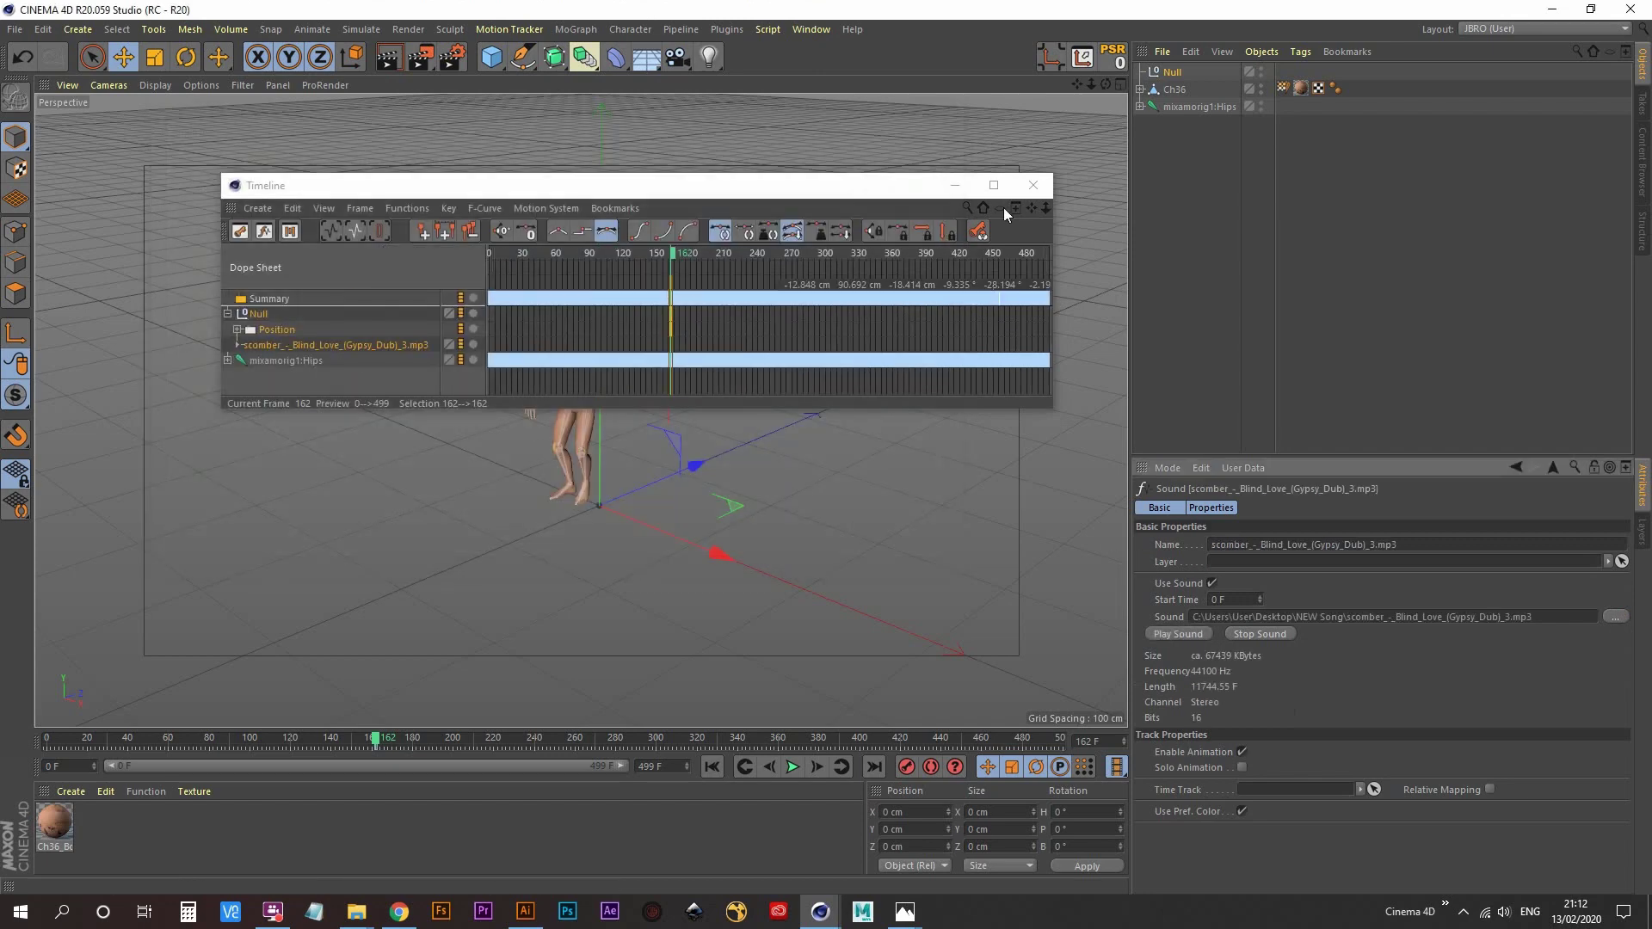
# - Close the Timeline window and play the dance with its sound from the first frame
pyautogui.click(1031, 186)
pyautogui.click(711, 767)
pyautogui.click(793, 766)
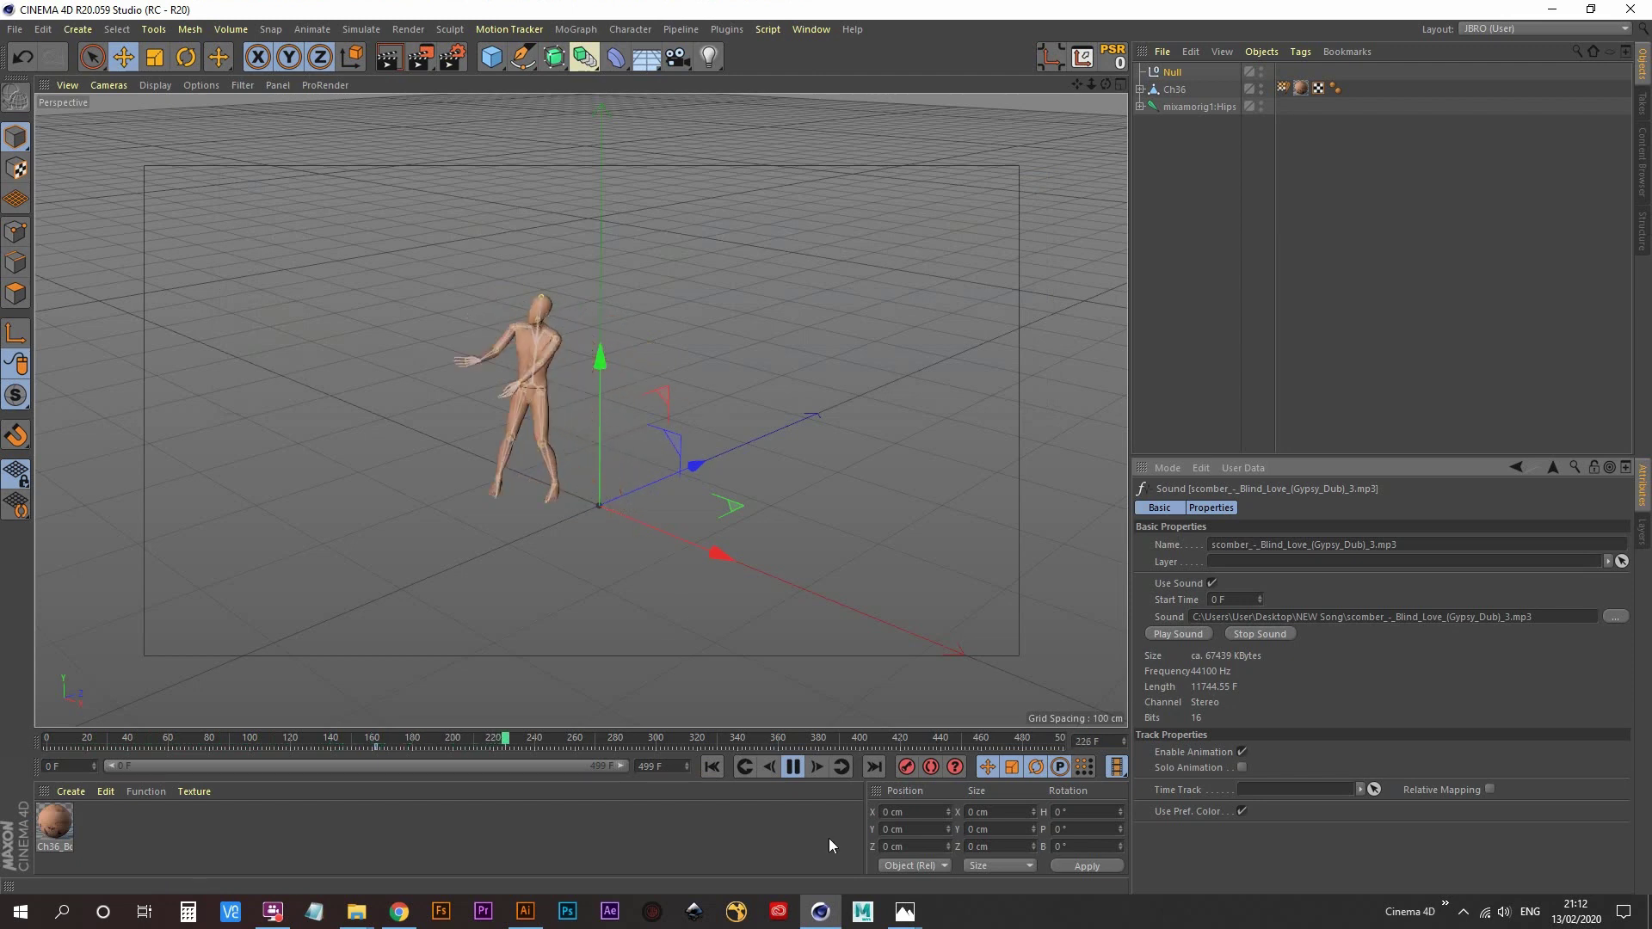
pyautogui.click(793, 766)
# - Add a plane beneath the character and rename it Floor
pyautogui.keyDown('alt'); pyautogui.moveTo(610, 504); pyautogui.dragTo(648, 478); pyautogui.keyUp('alt')
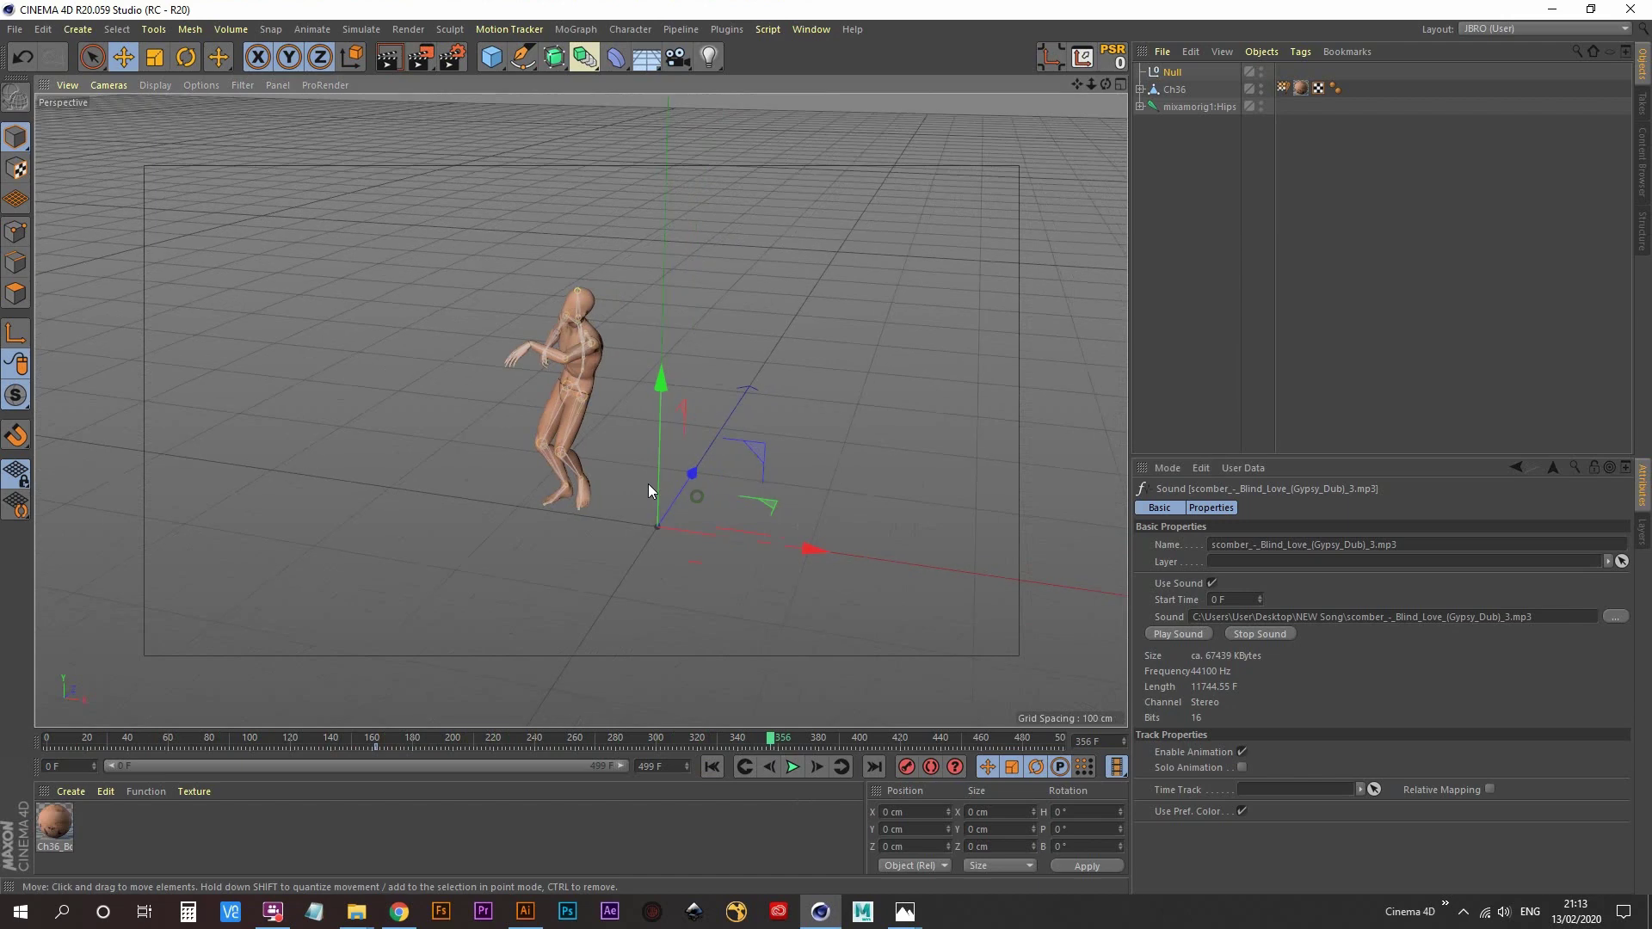
pyautogui.click(491, 56)
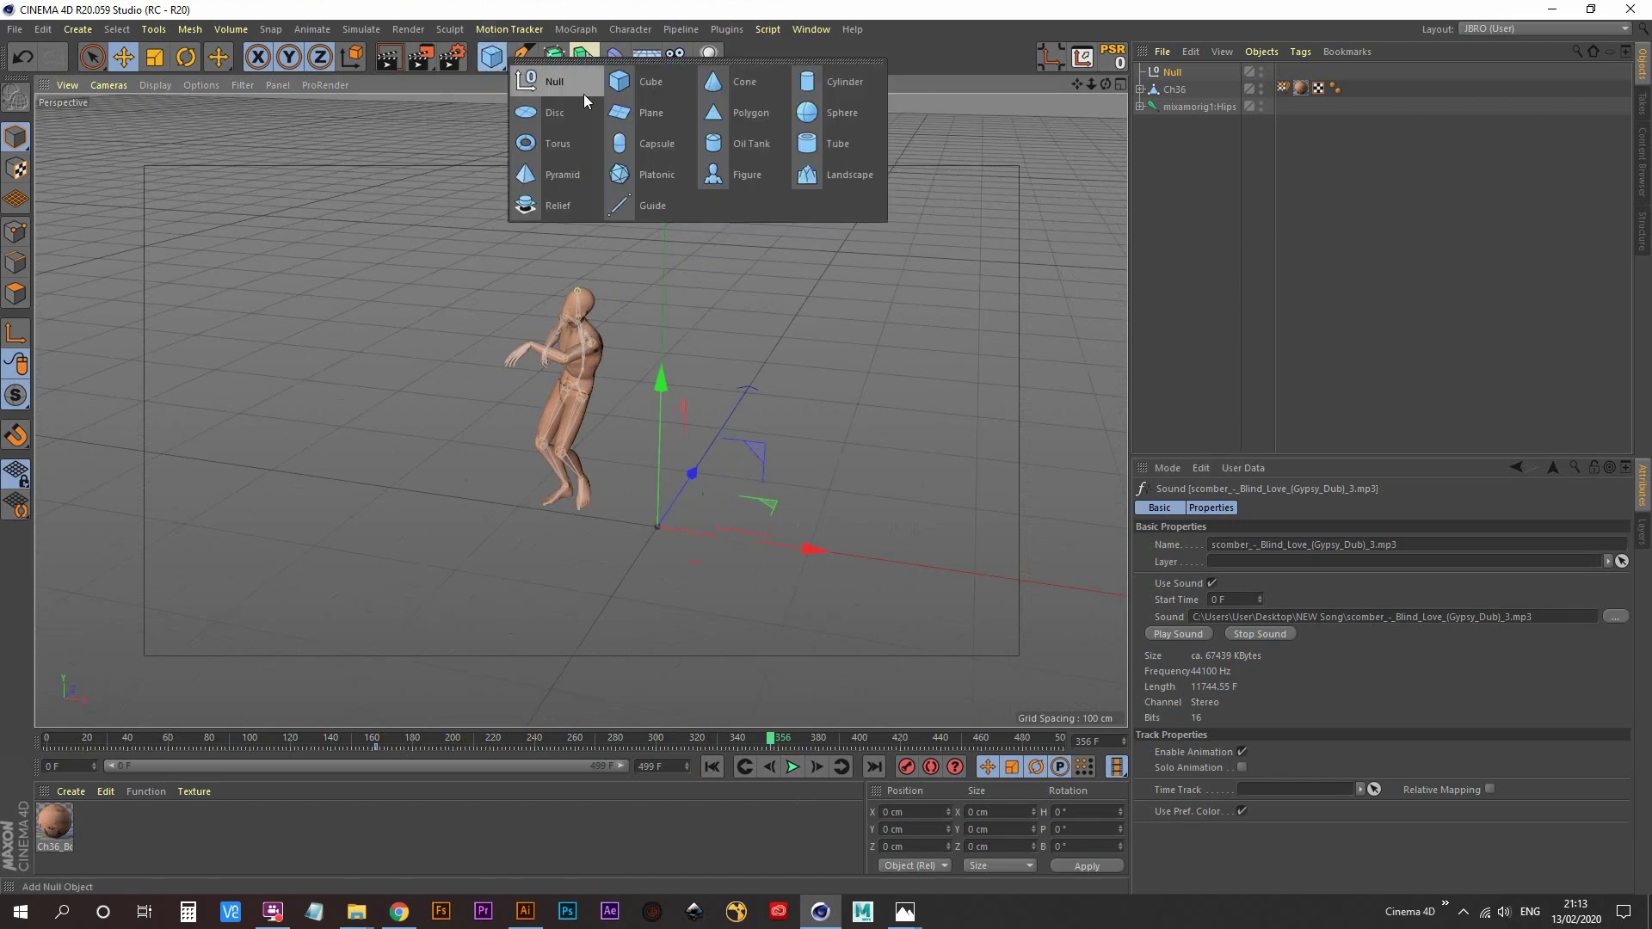
pyautogui.click(665, 111)
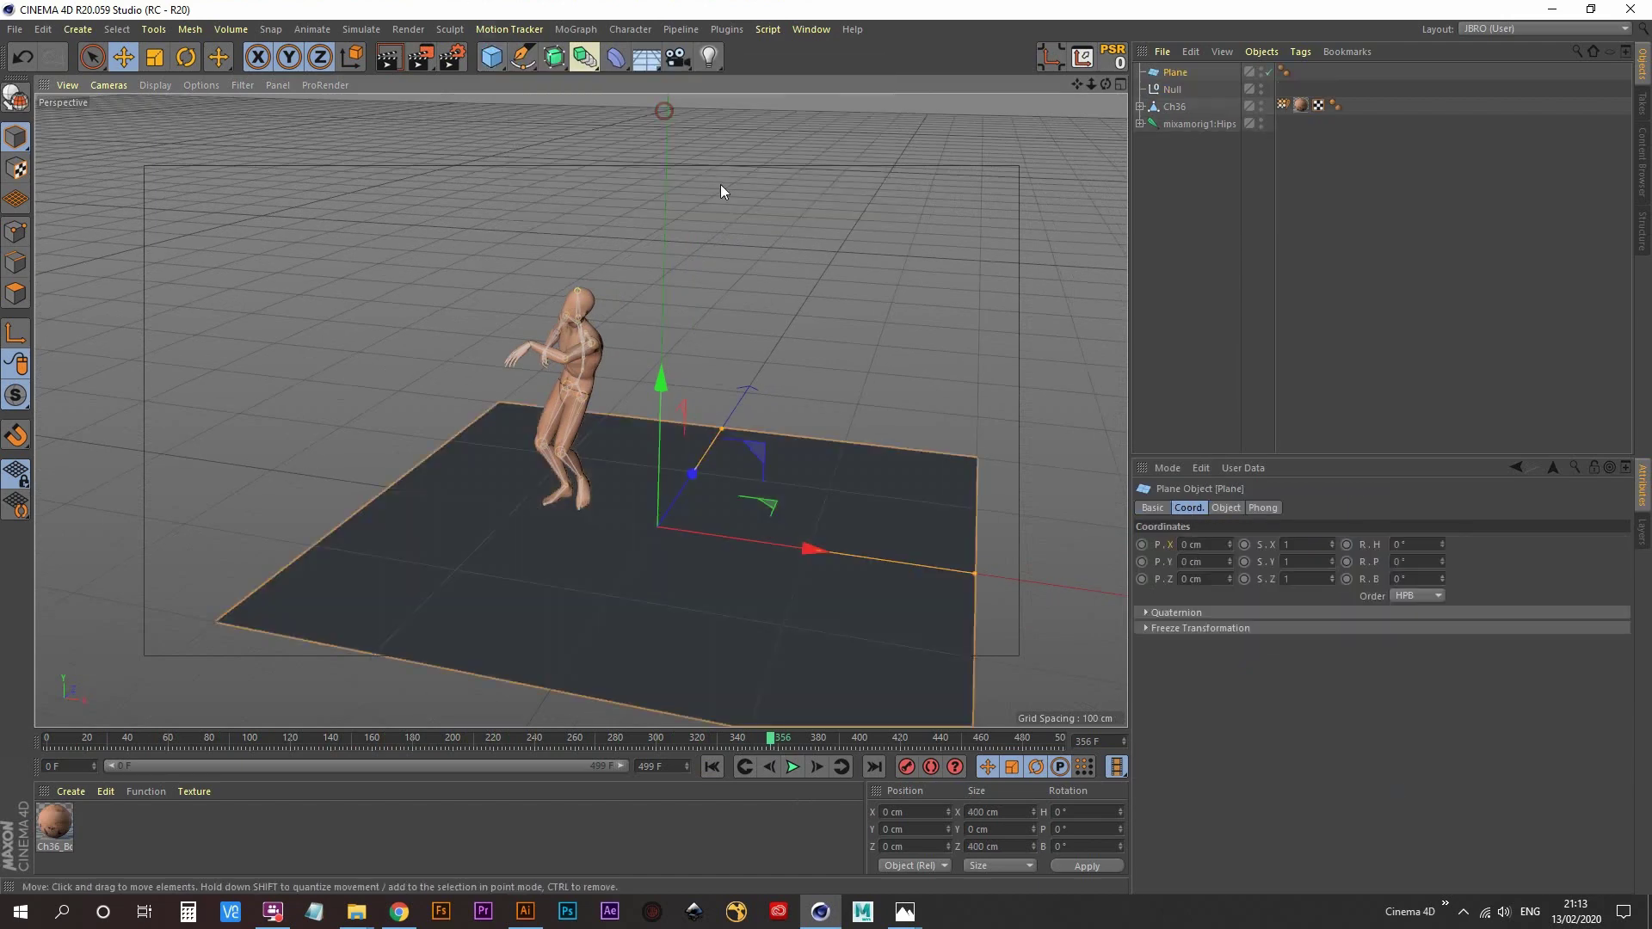
pyautogui.doubleClick(1175, 72)
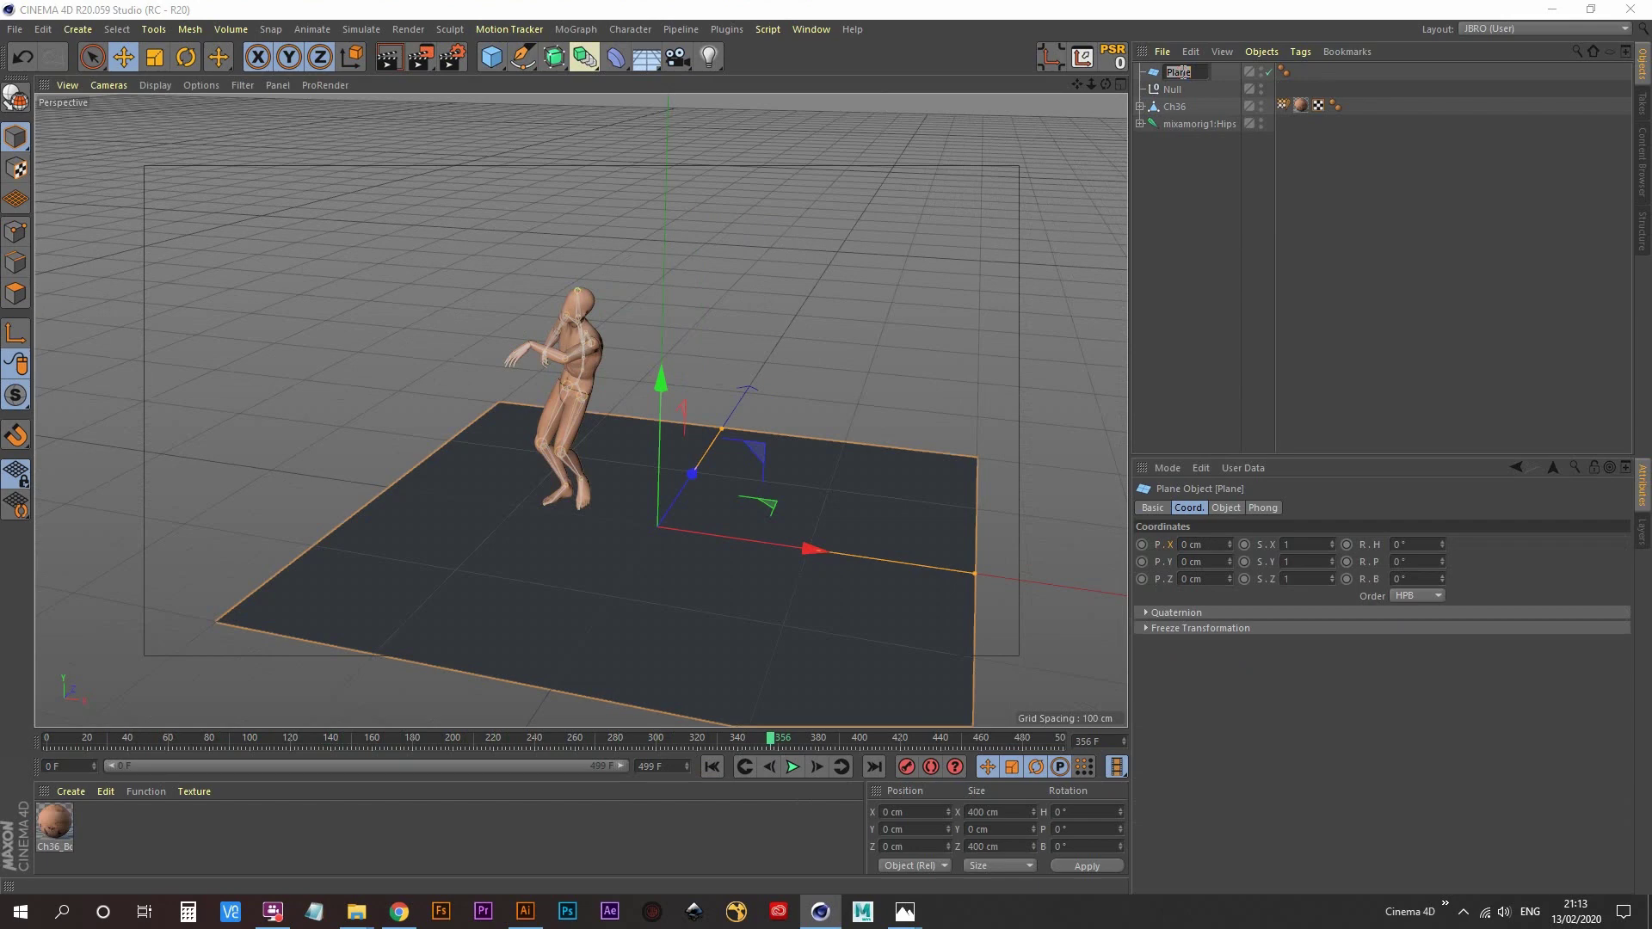
pyautogui.write('Floor')
pyautogui.press('Return')
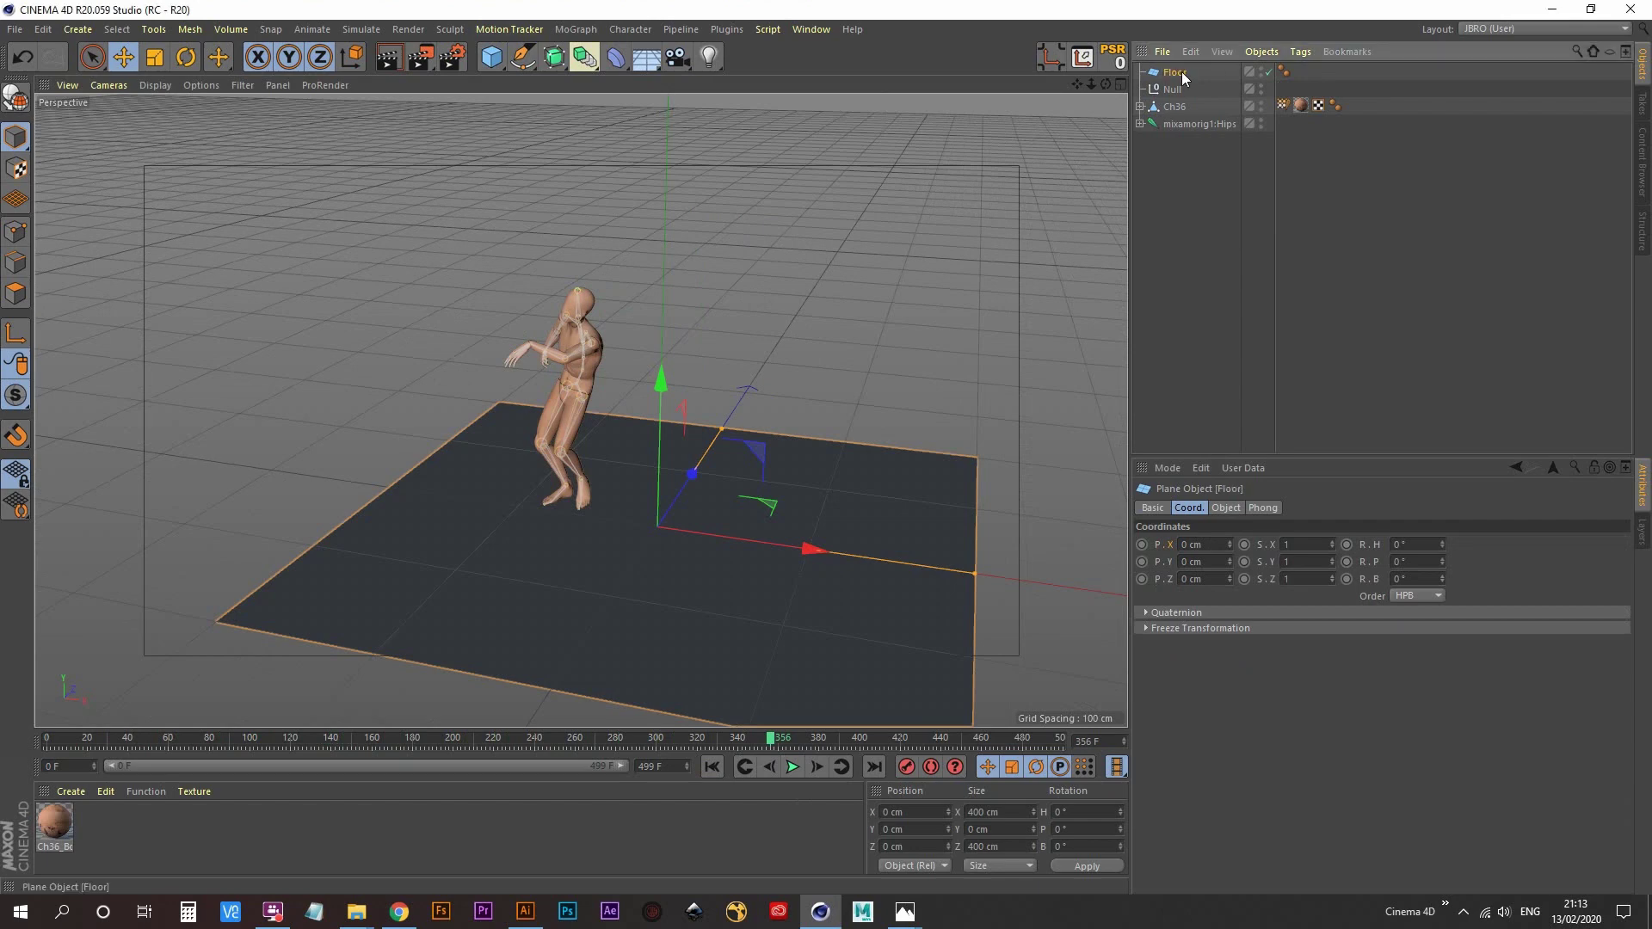
# - Enlarge the Floor plane around the character to about 2217 cm in X and 669 cm in Z
pyautogui.scroll(-5, 678, 425)
pyautogui.keyDown('alt'); pyautogui.moveTo(515, 476); pyautogui.dragTo(854, 435); pyautogui.keyUp('alt')
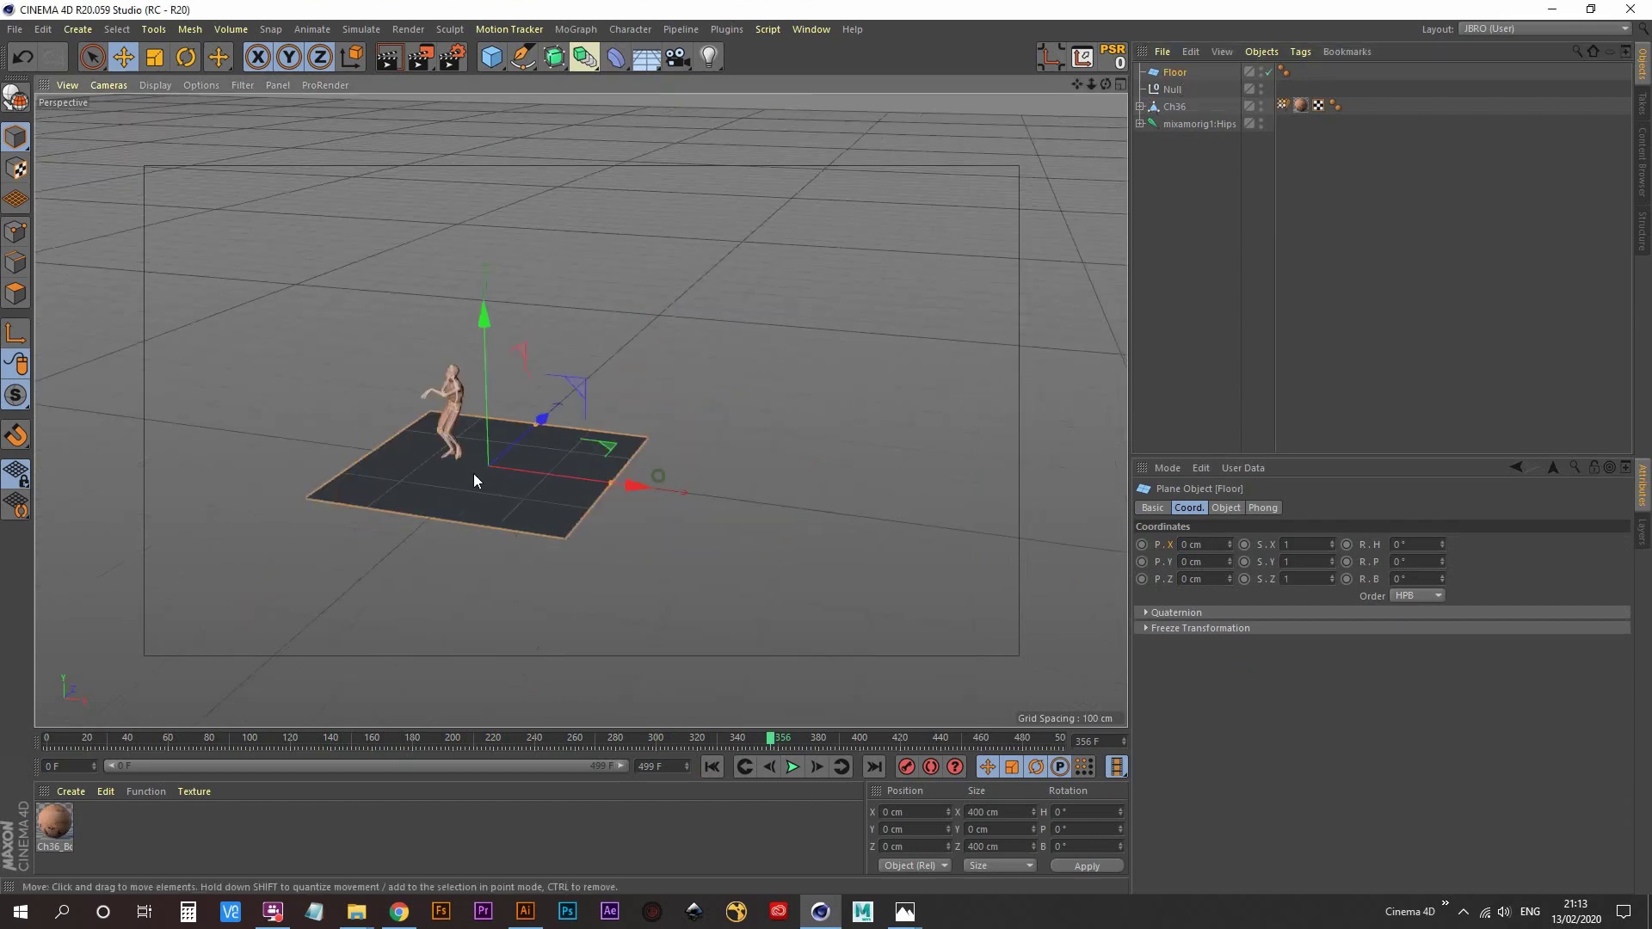
pyautogui.moveTo(961, 408); pyautogui.dragTo(1066, 381)
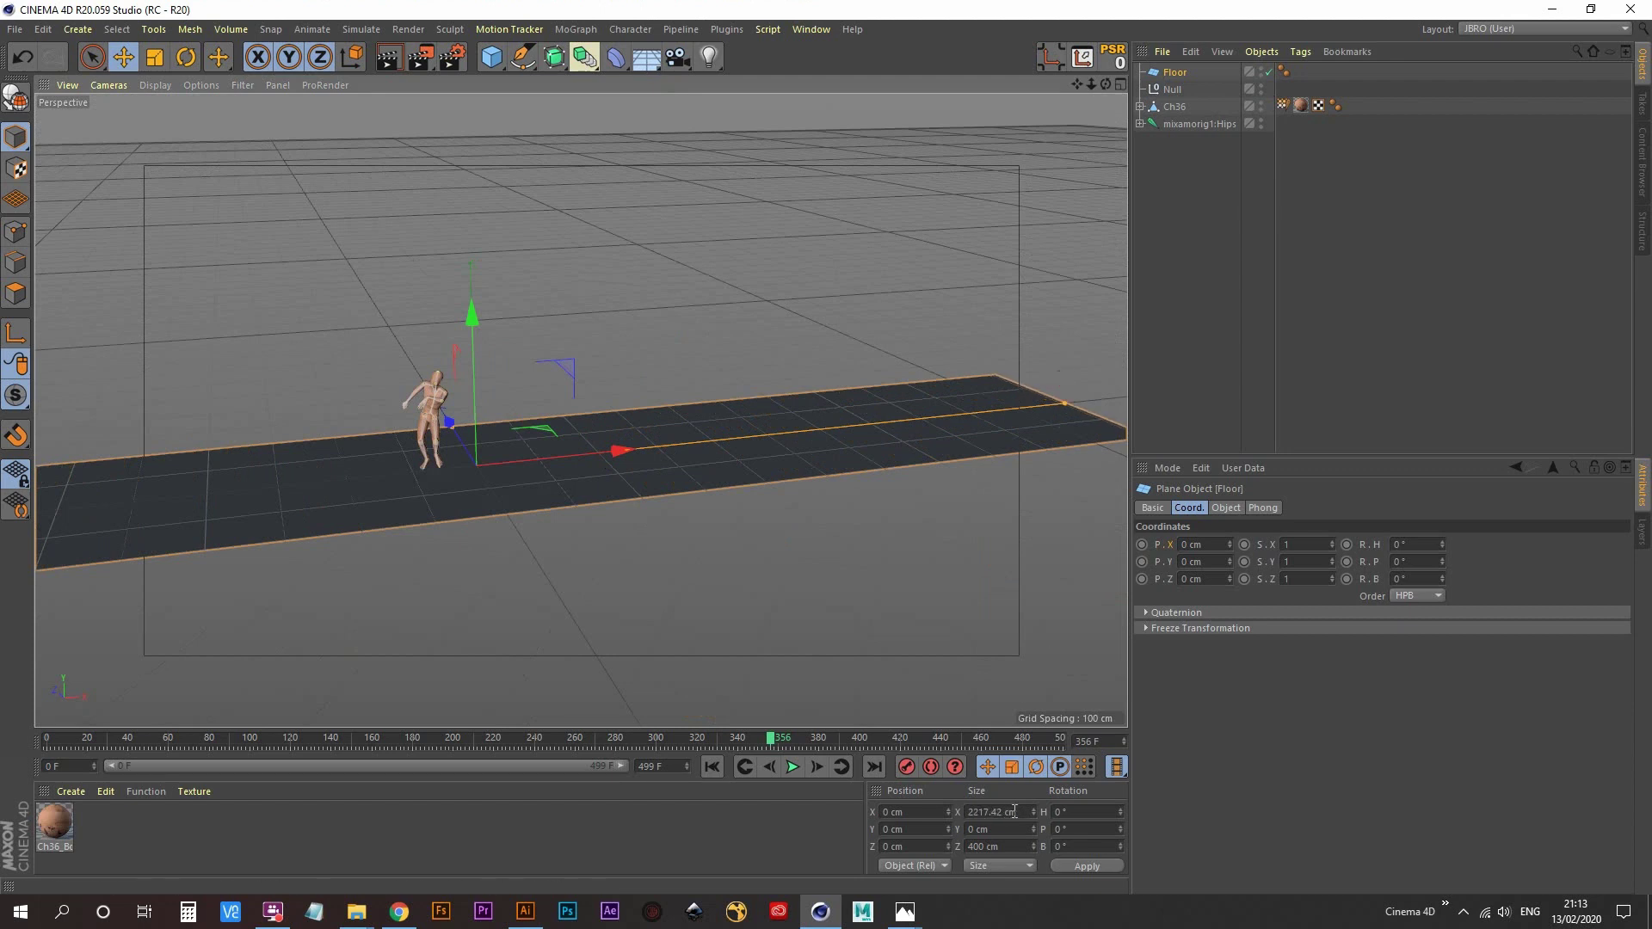
pyautogui.keyDown('alt'); pyautogui.moveTo(536, 379); pyautogui.dragTo(488, 420); pyautogui.keyUp('alt')
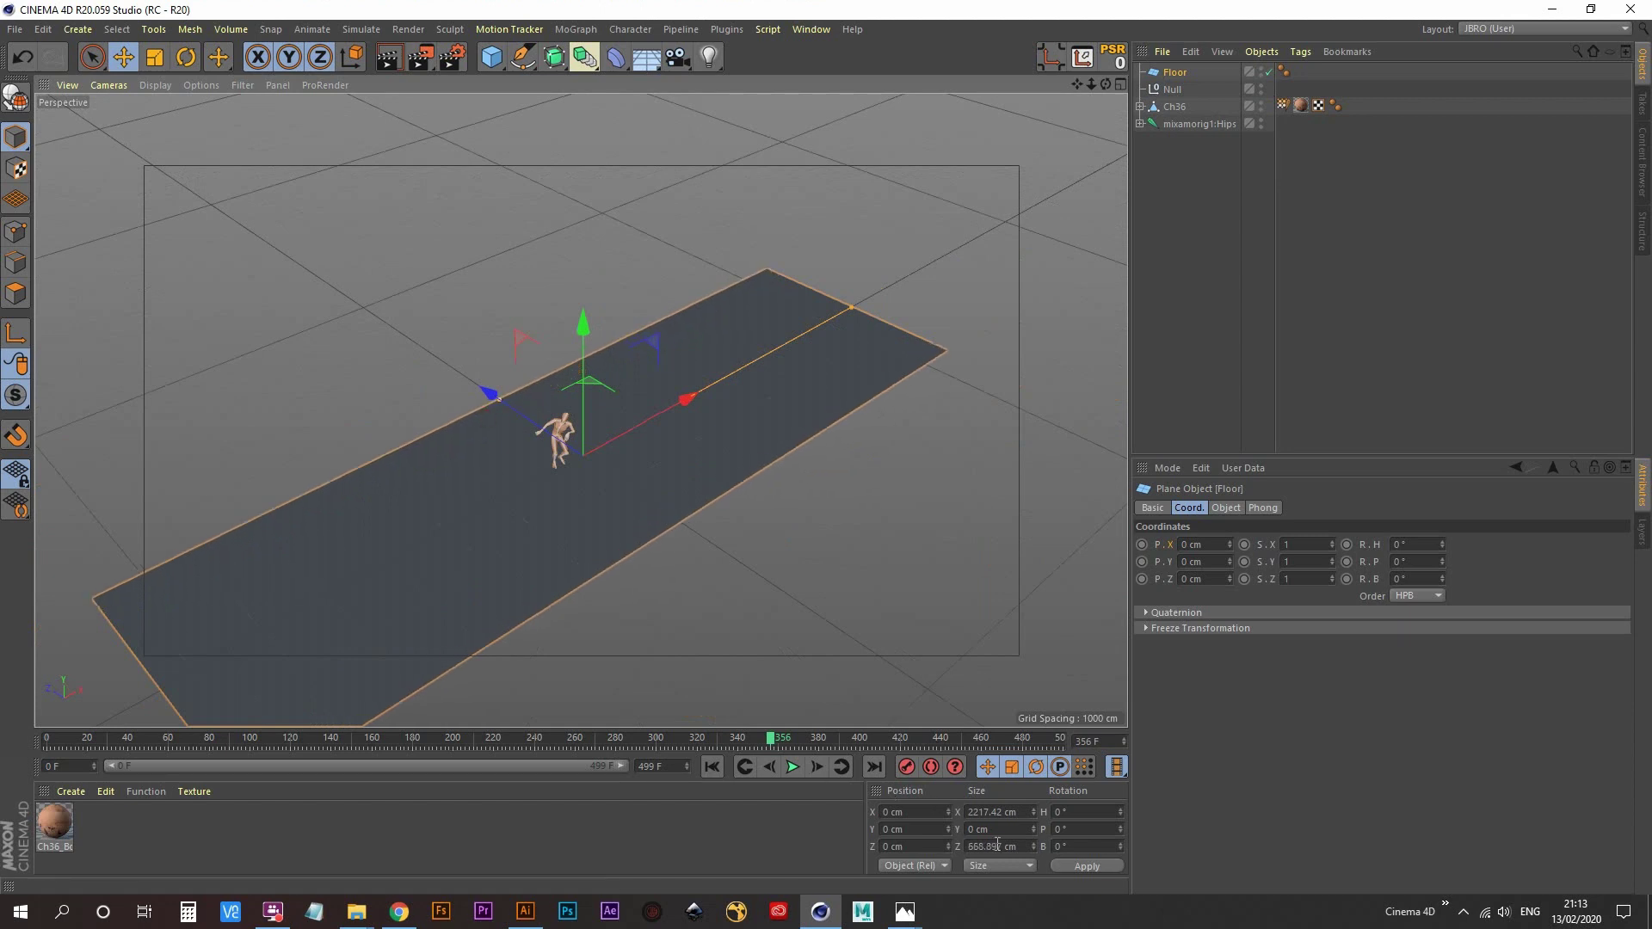
pyautogui.keyDown('alt'); pyautogui.moveTo(621, 583); pyautogui.dragTo(635, 526); pyautogui.keyUp('alt')
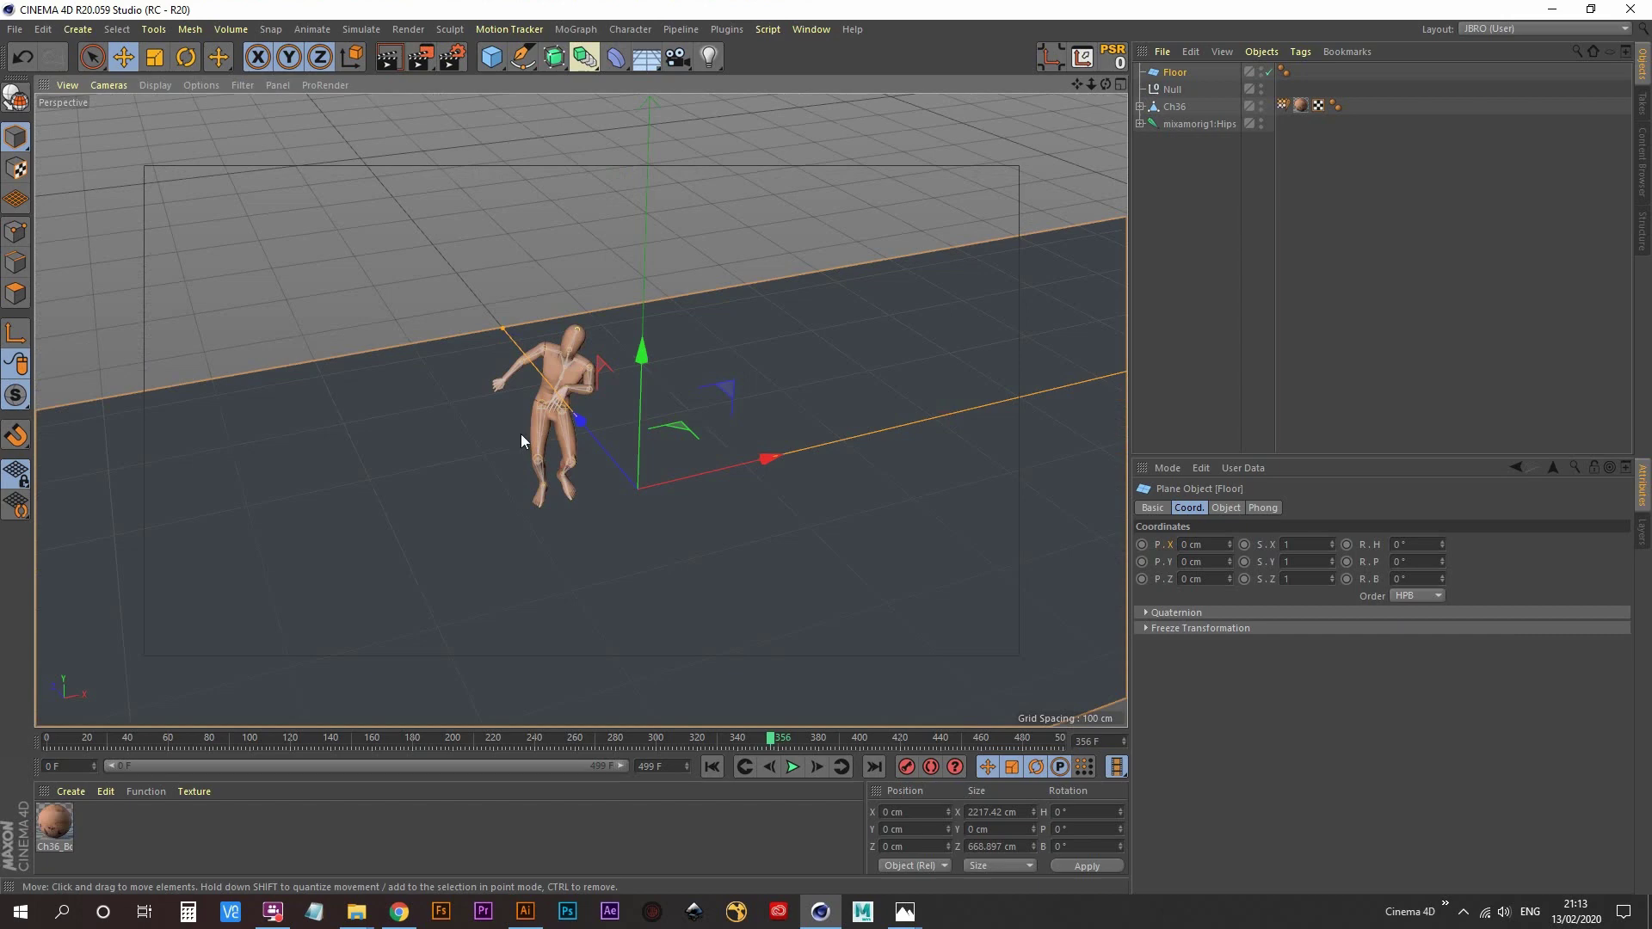
pyautogui.keyDown('alt'); pyautogui.moveTo(521, 440); pyautogui.dragTo(498, 369); pyautogui.keyUp('alt')
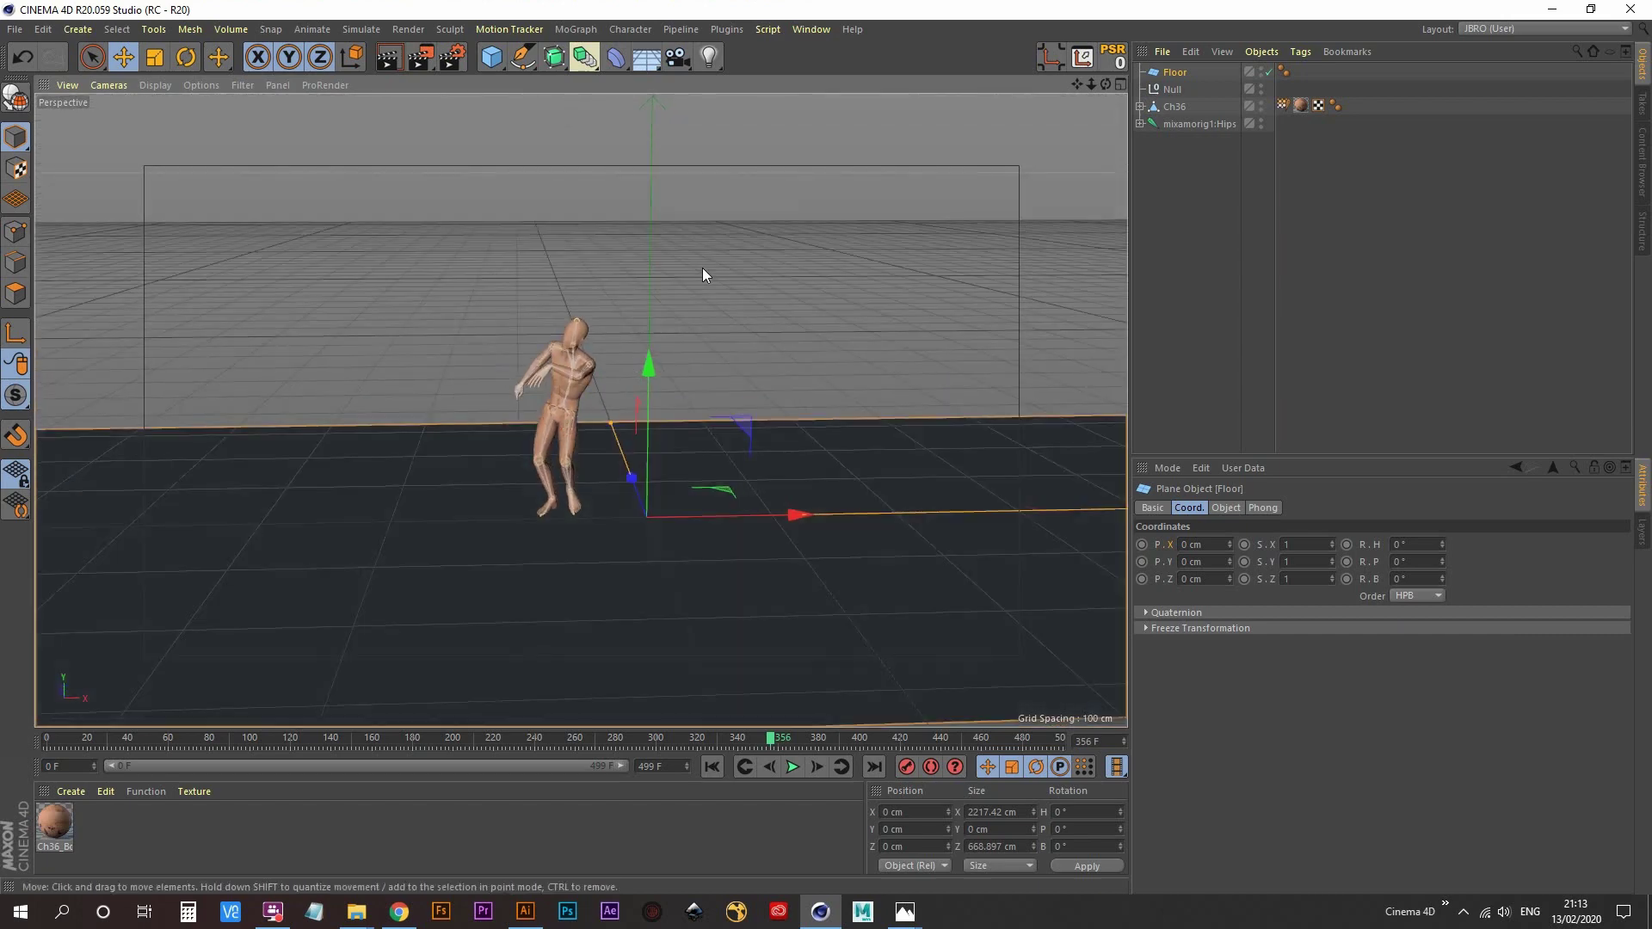
# - Duplicate the Floor plane and rename the copy Backdrop
pyautogui.keyDown('alt'); pyautogui.moveTo(842, 215); pyautogui.dragTo(537, 471); pyautogui.keyUp('alt')
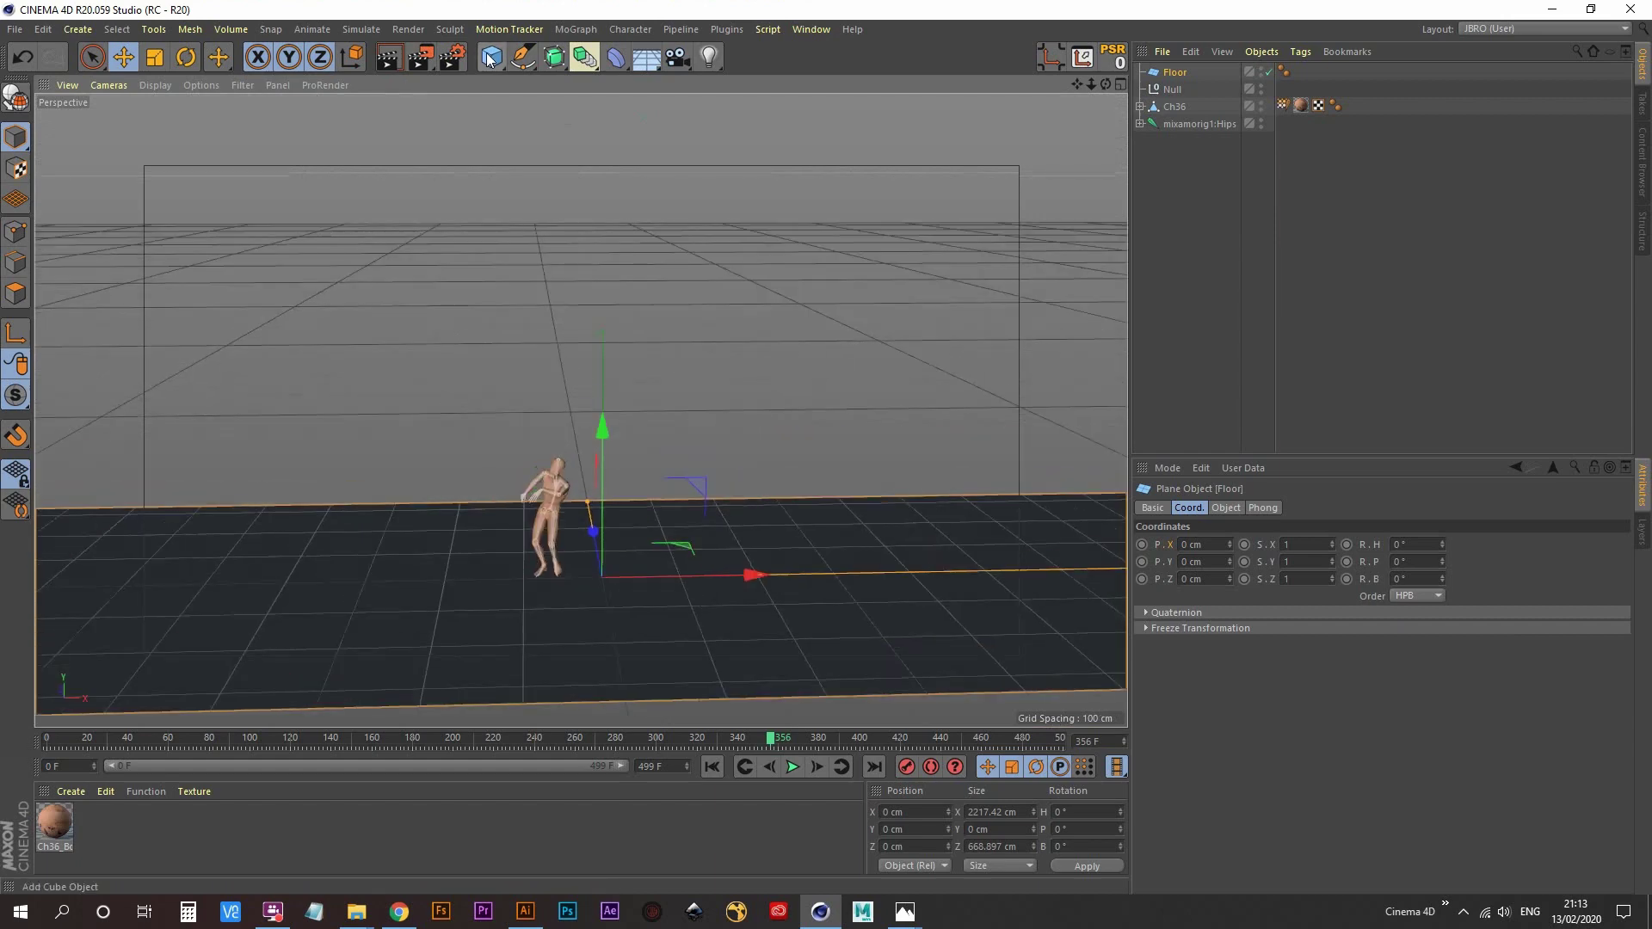
pyautogui.click(1176, 75)
pyautogui.keyDown('ctrl'); pyautogui.moveTo(1179, 83); pyautogui.dragTo(1179, 87); pyautogui.keyUp('ctrl')
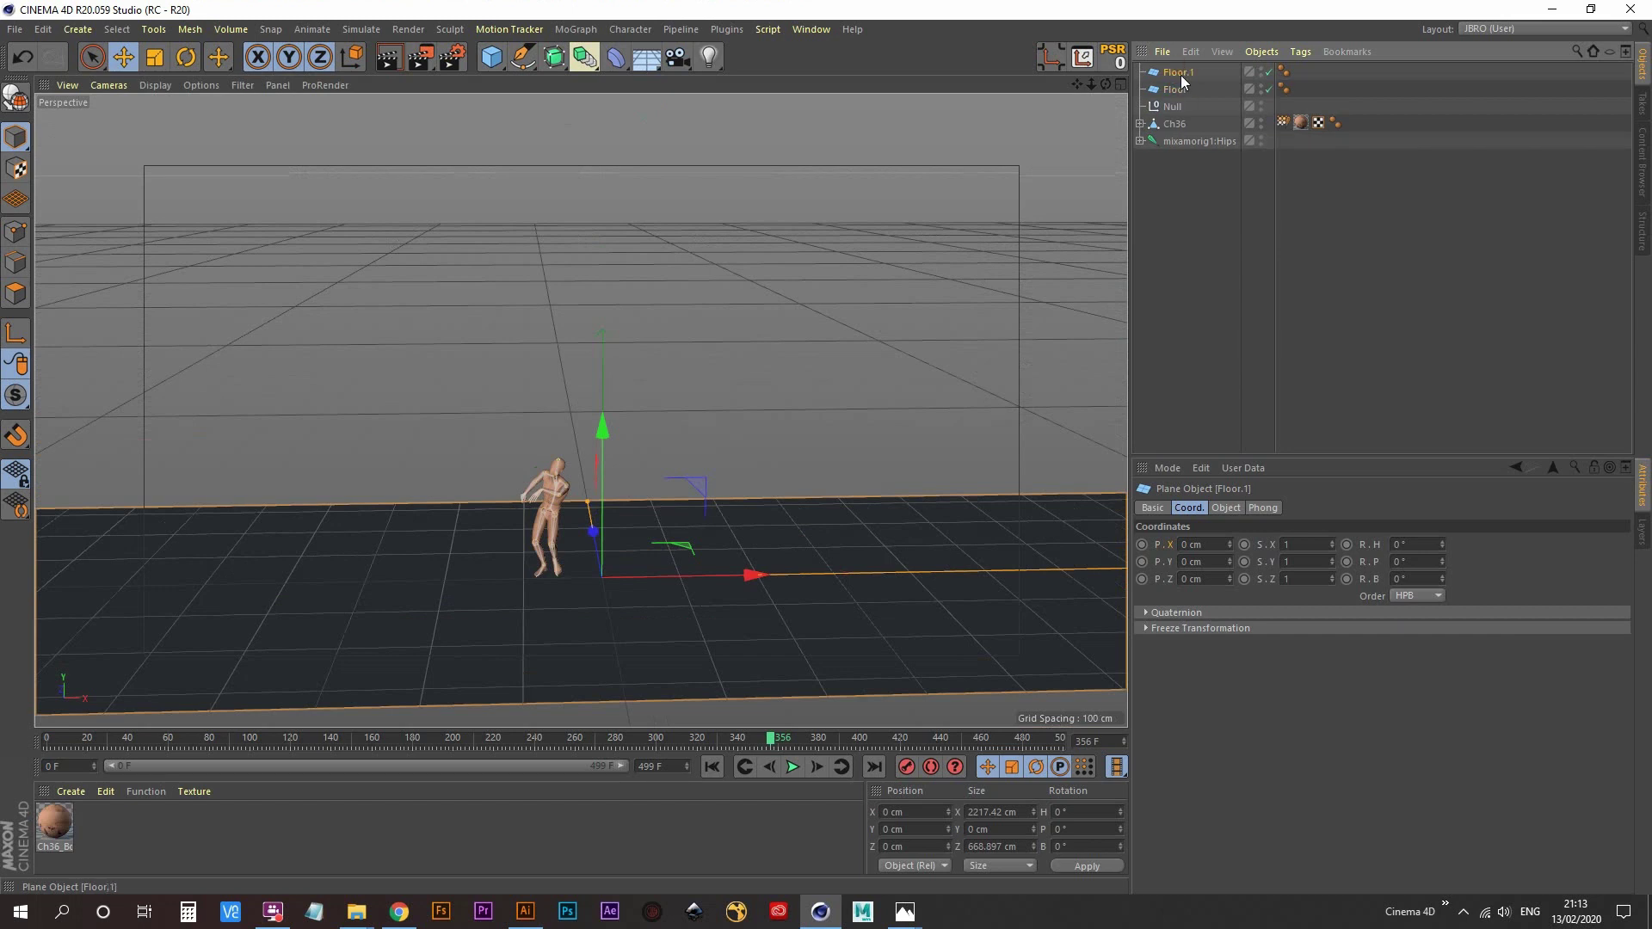
pyautogui.doubleClick(1180, 73)
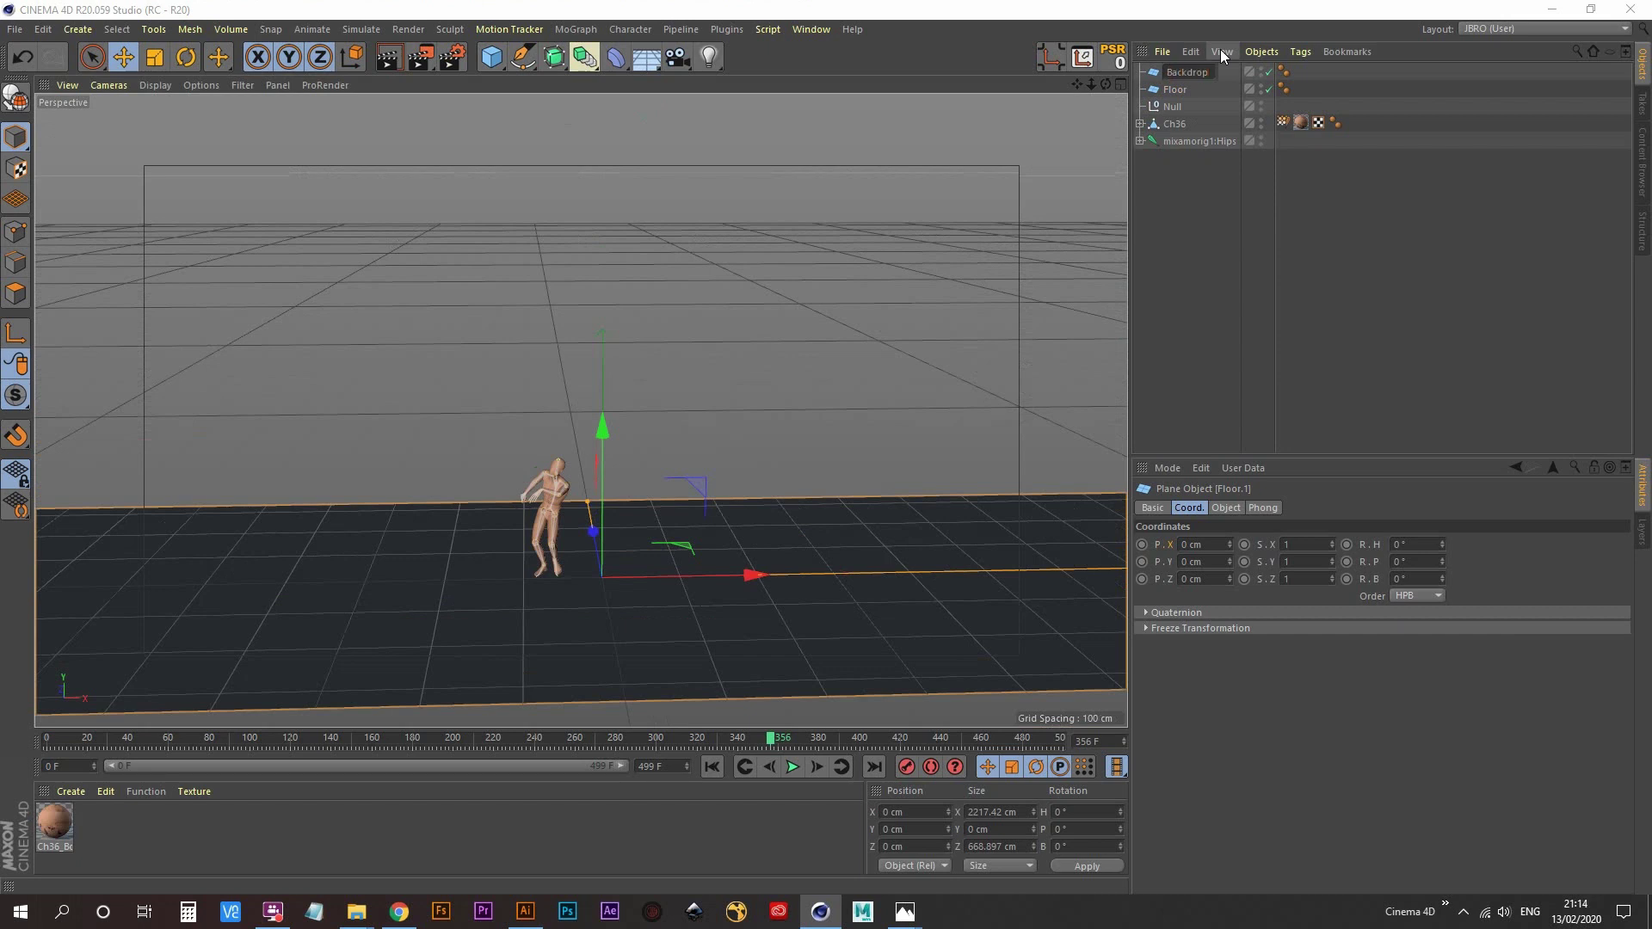
pyautogui.press('Return')
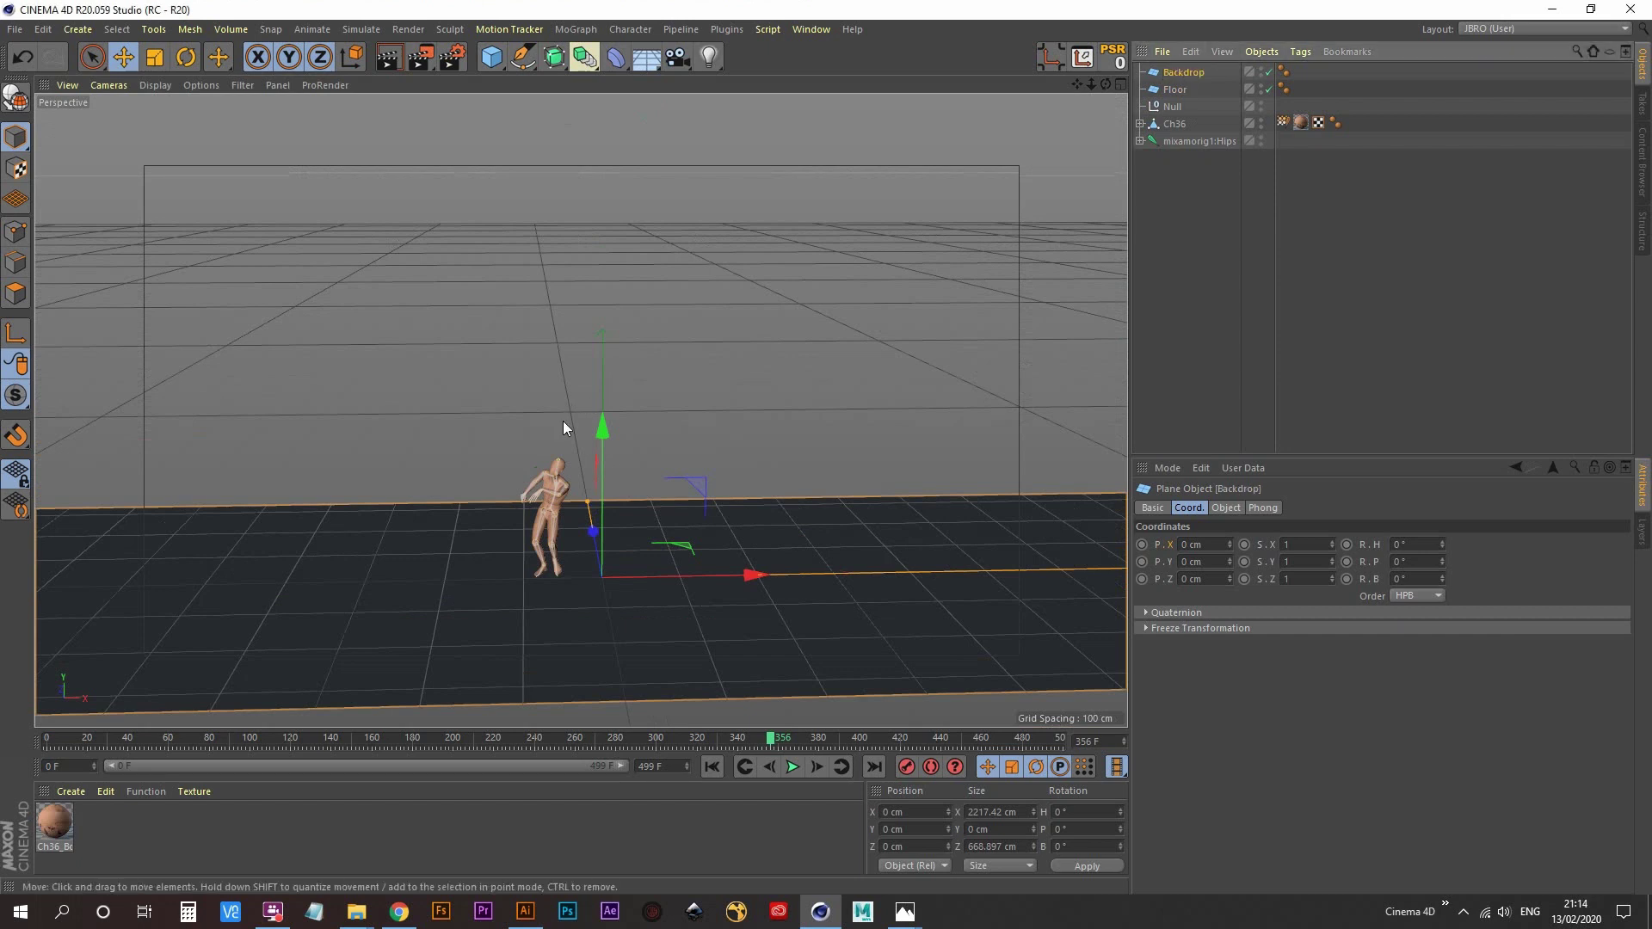
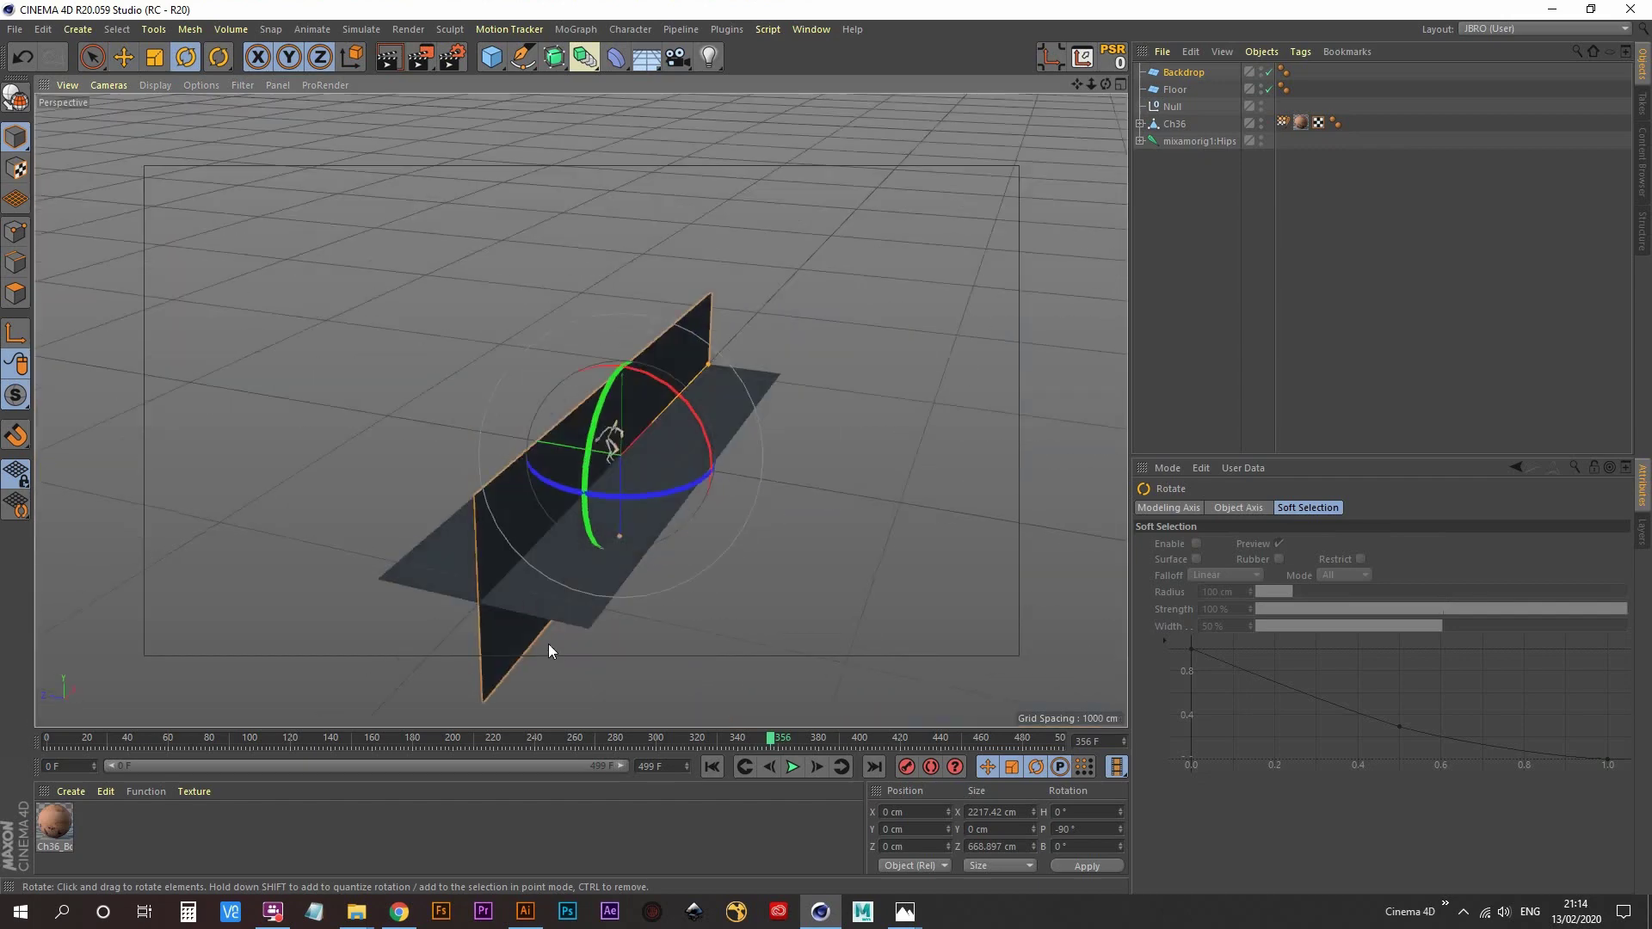
# - Move the upright Backdrop to the floor's rear edge, about 313 cm in Z, and raise it about 278 cm in Y
pyautogui.press('e')
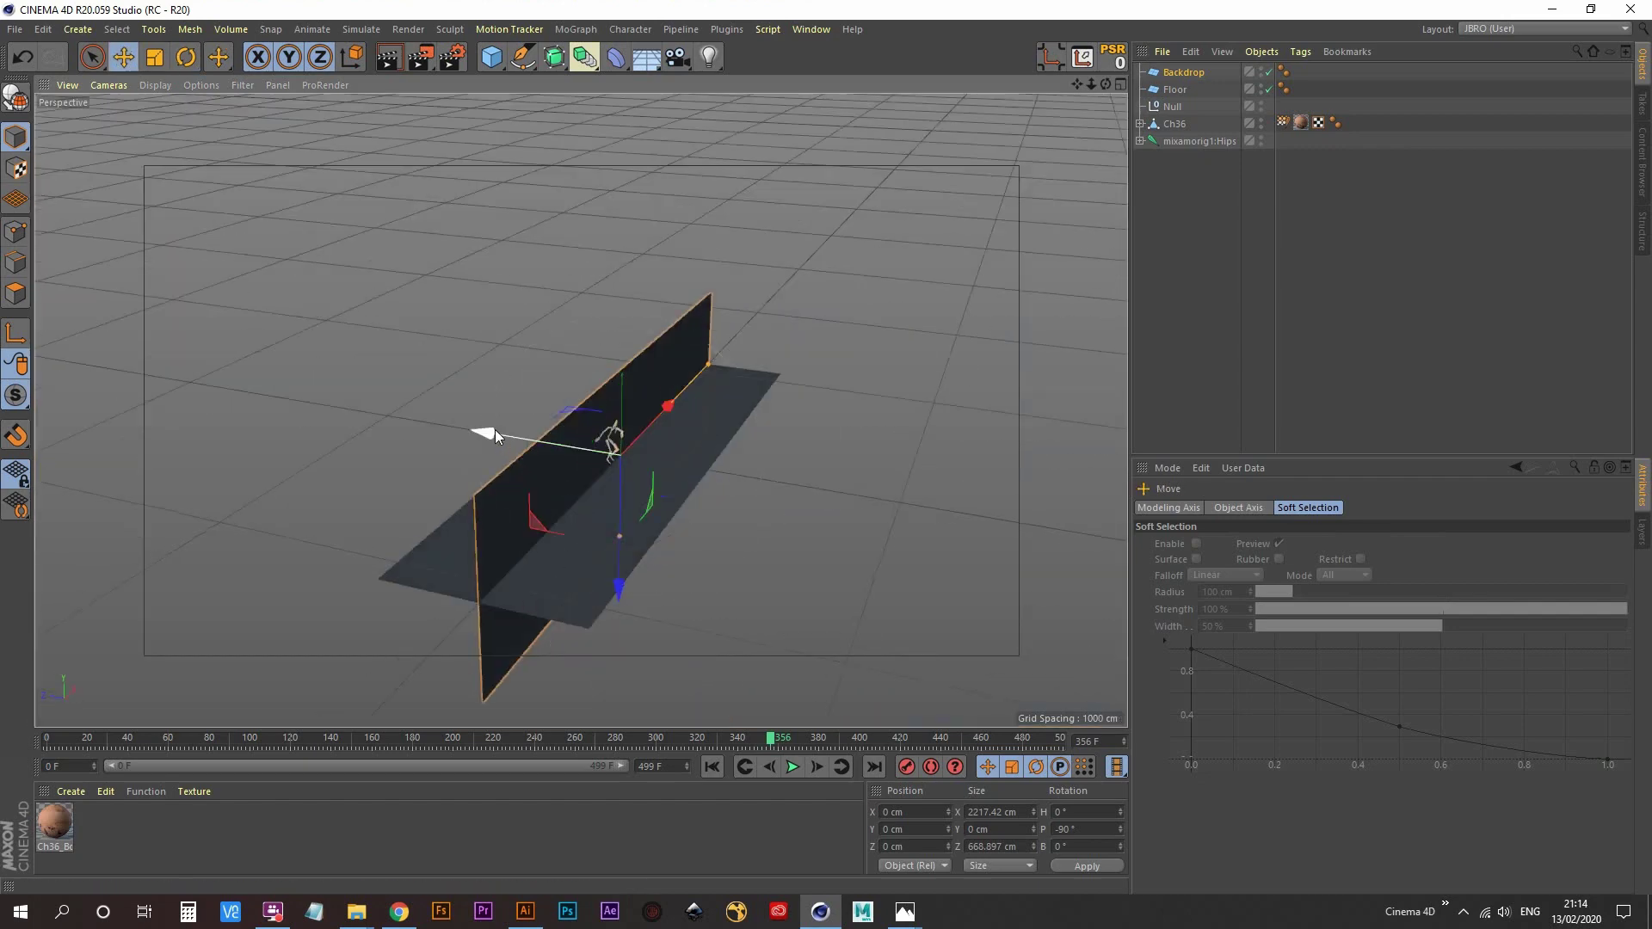
pyautogui.moveTo(494, 430); pyautogui.dragTo(420, 425)
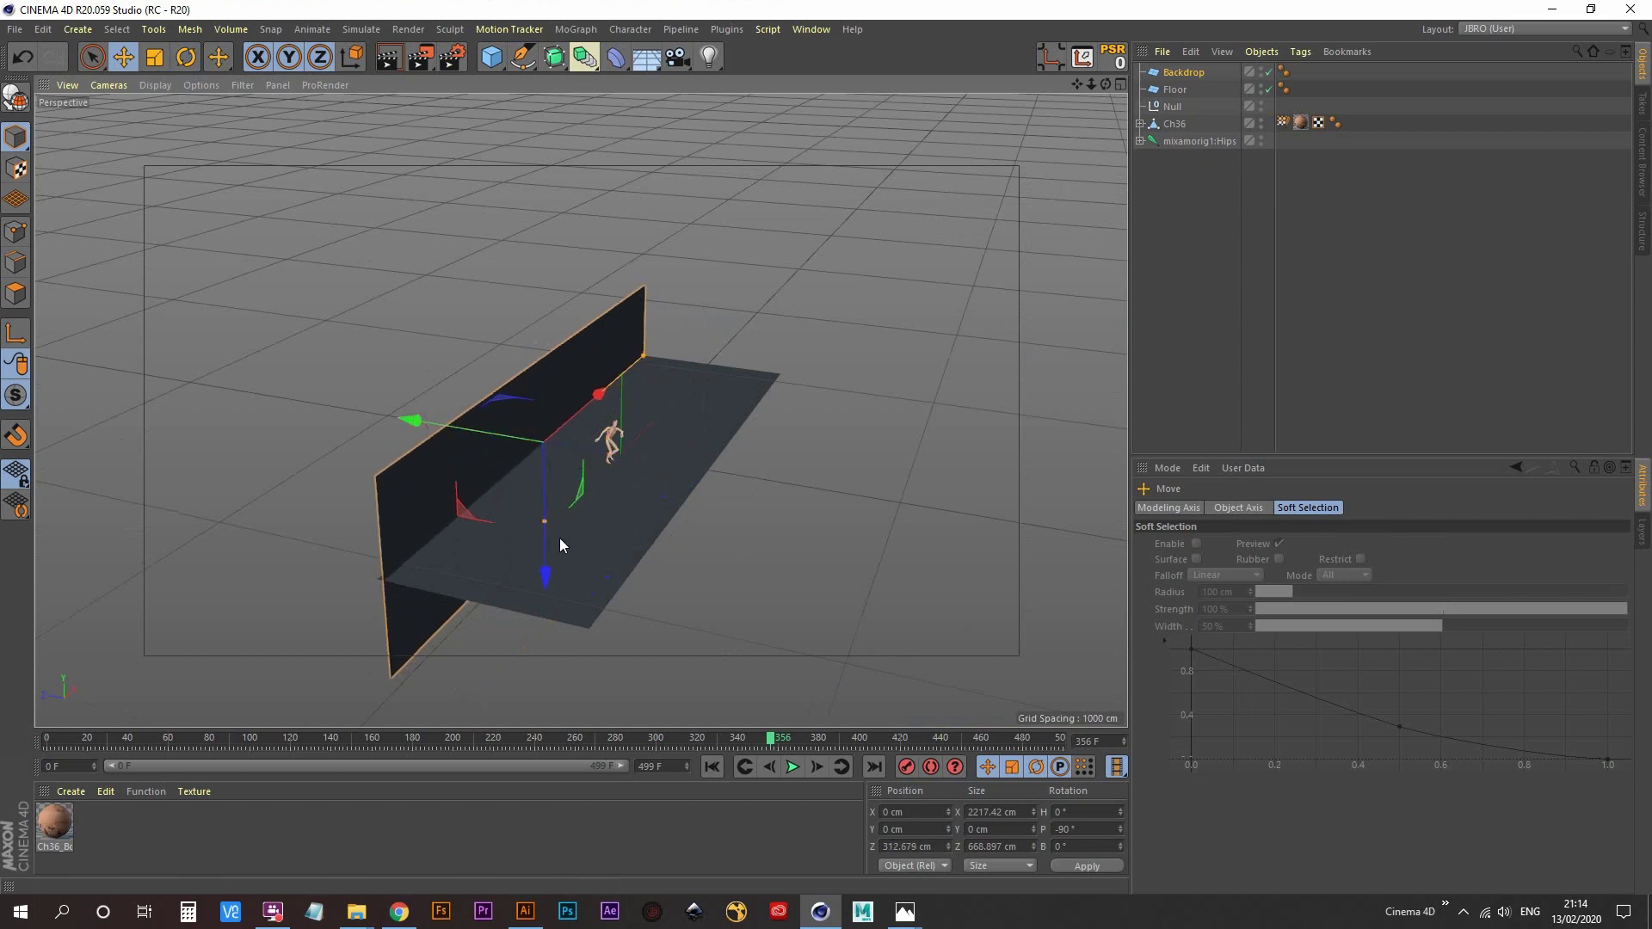
pyautogui.moveTo(548, 581); pyautogui.dragTo(585, 447)
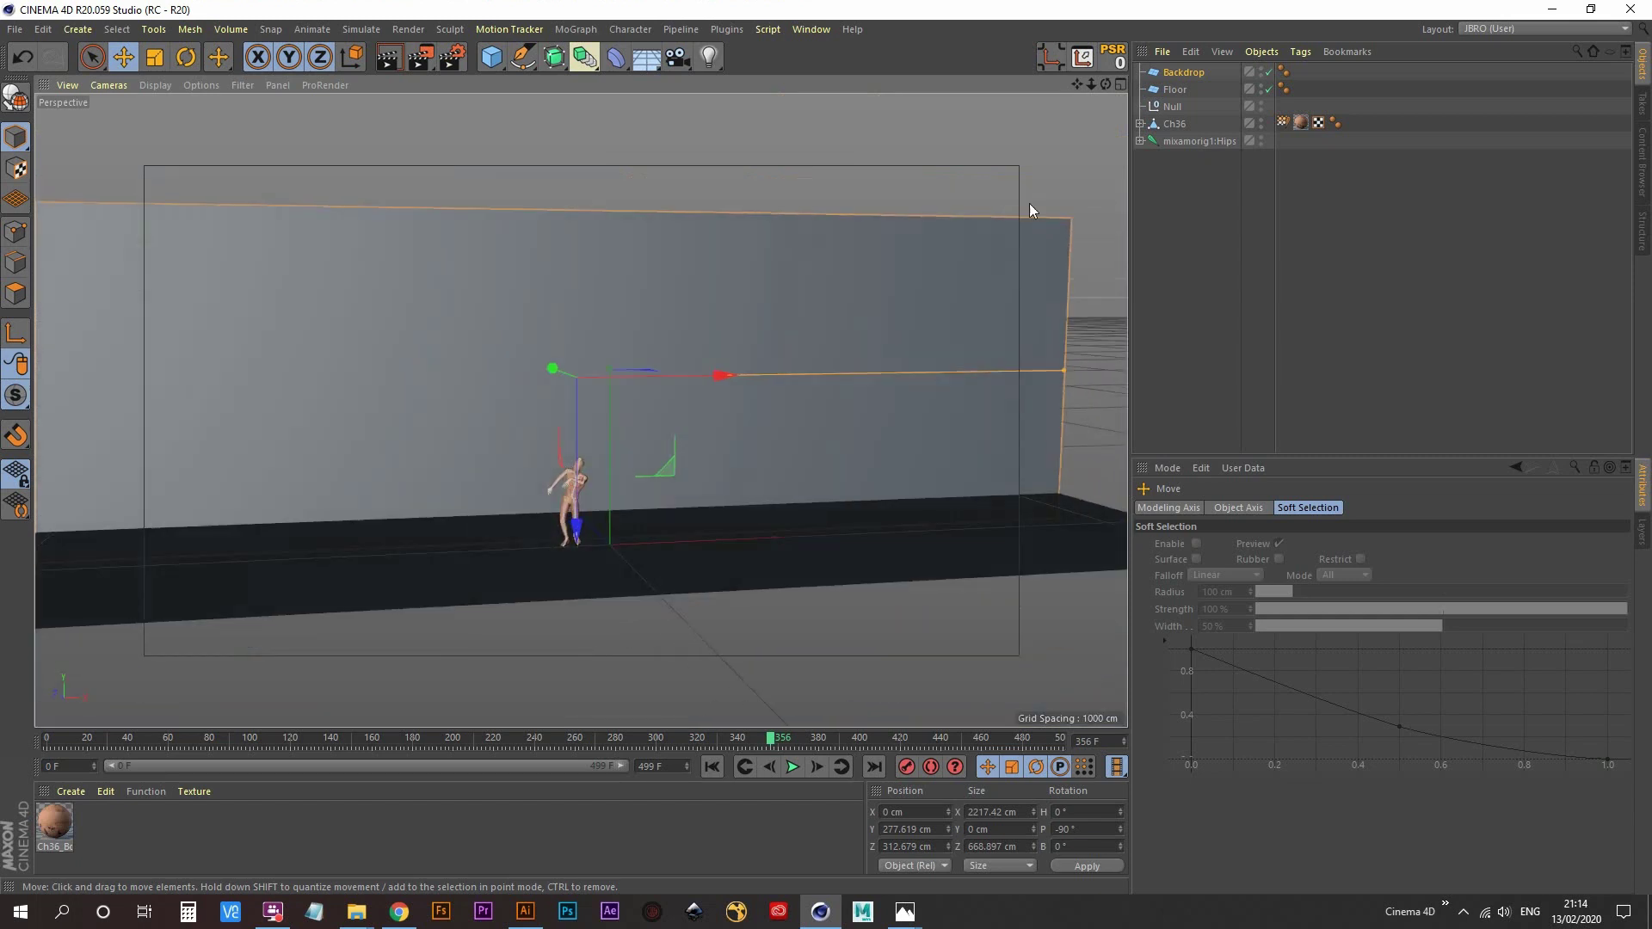
# - Set the Backdrop's position to exactly 277 cm in Y and 315 cm in Z
pyautogui.click(1180, 74)
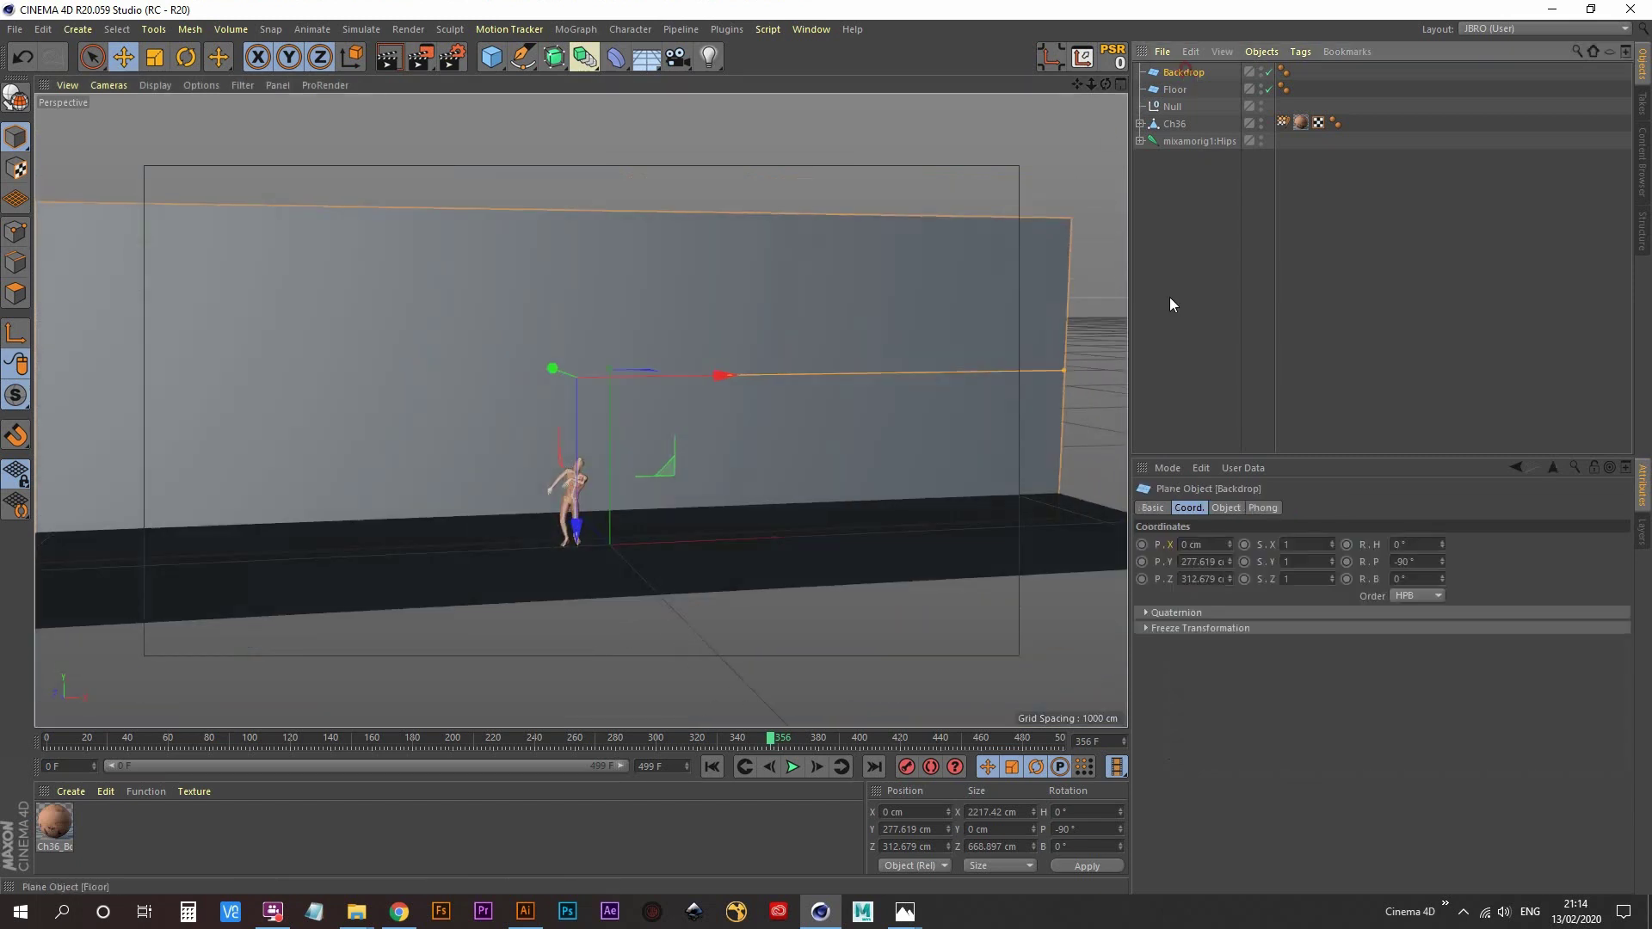
pyautogui.click(1214, 561)
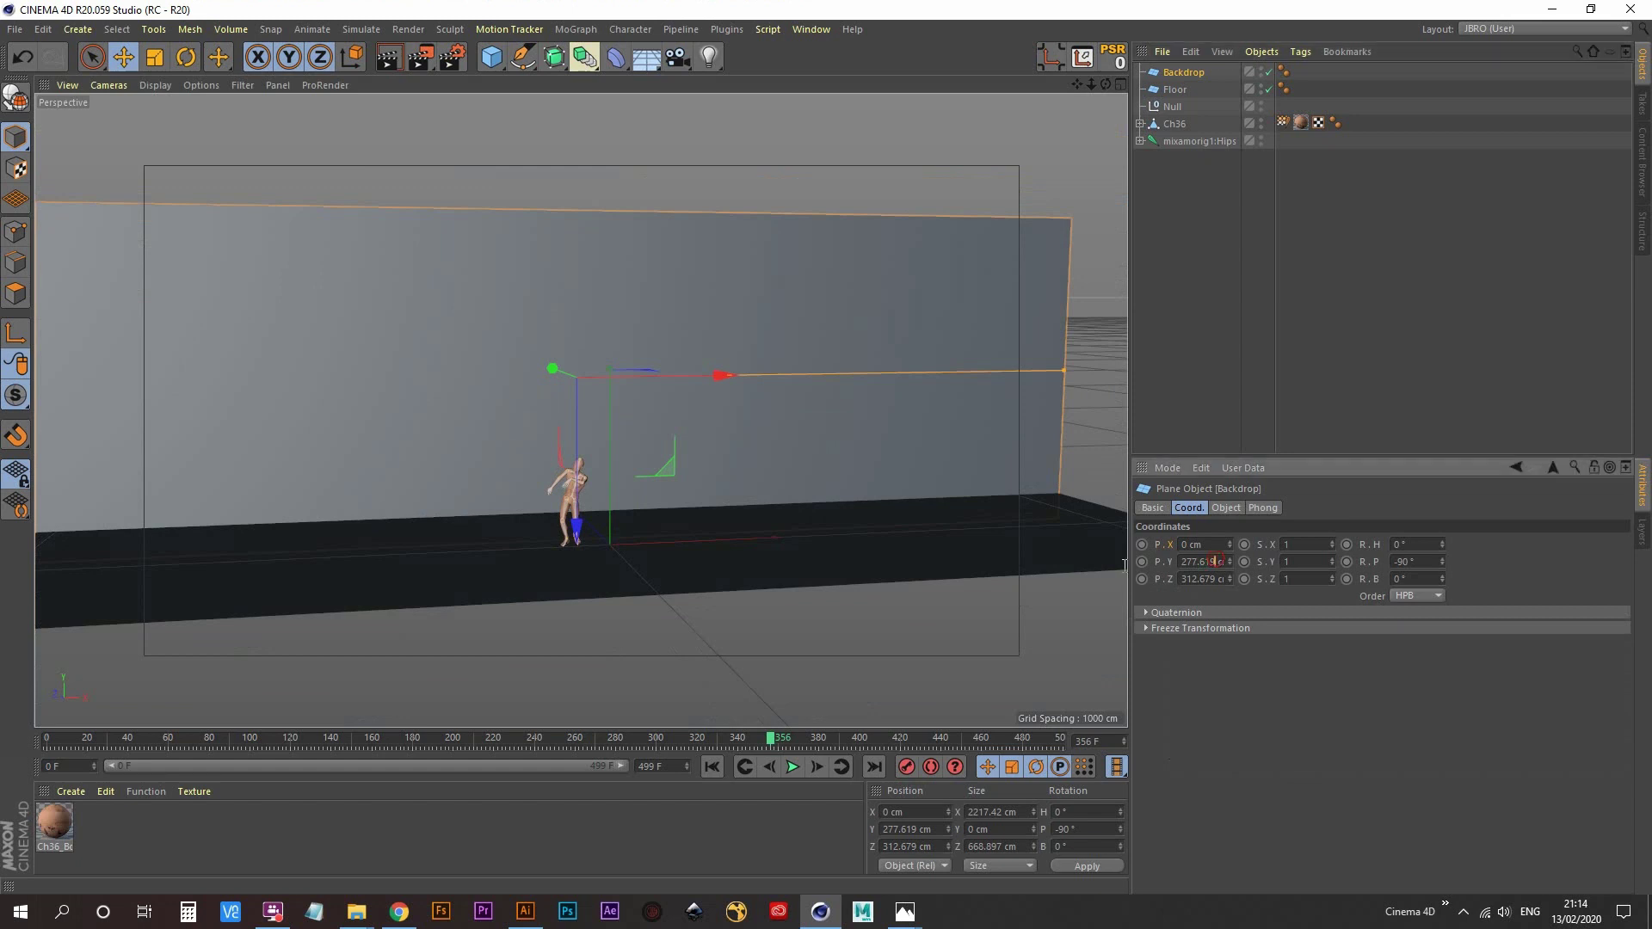
pyautogui.write('277')
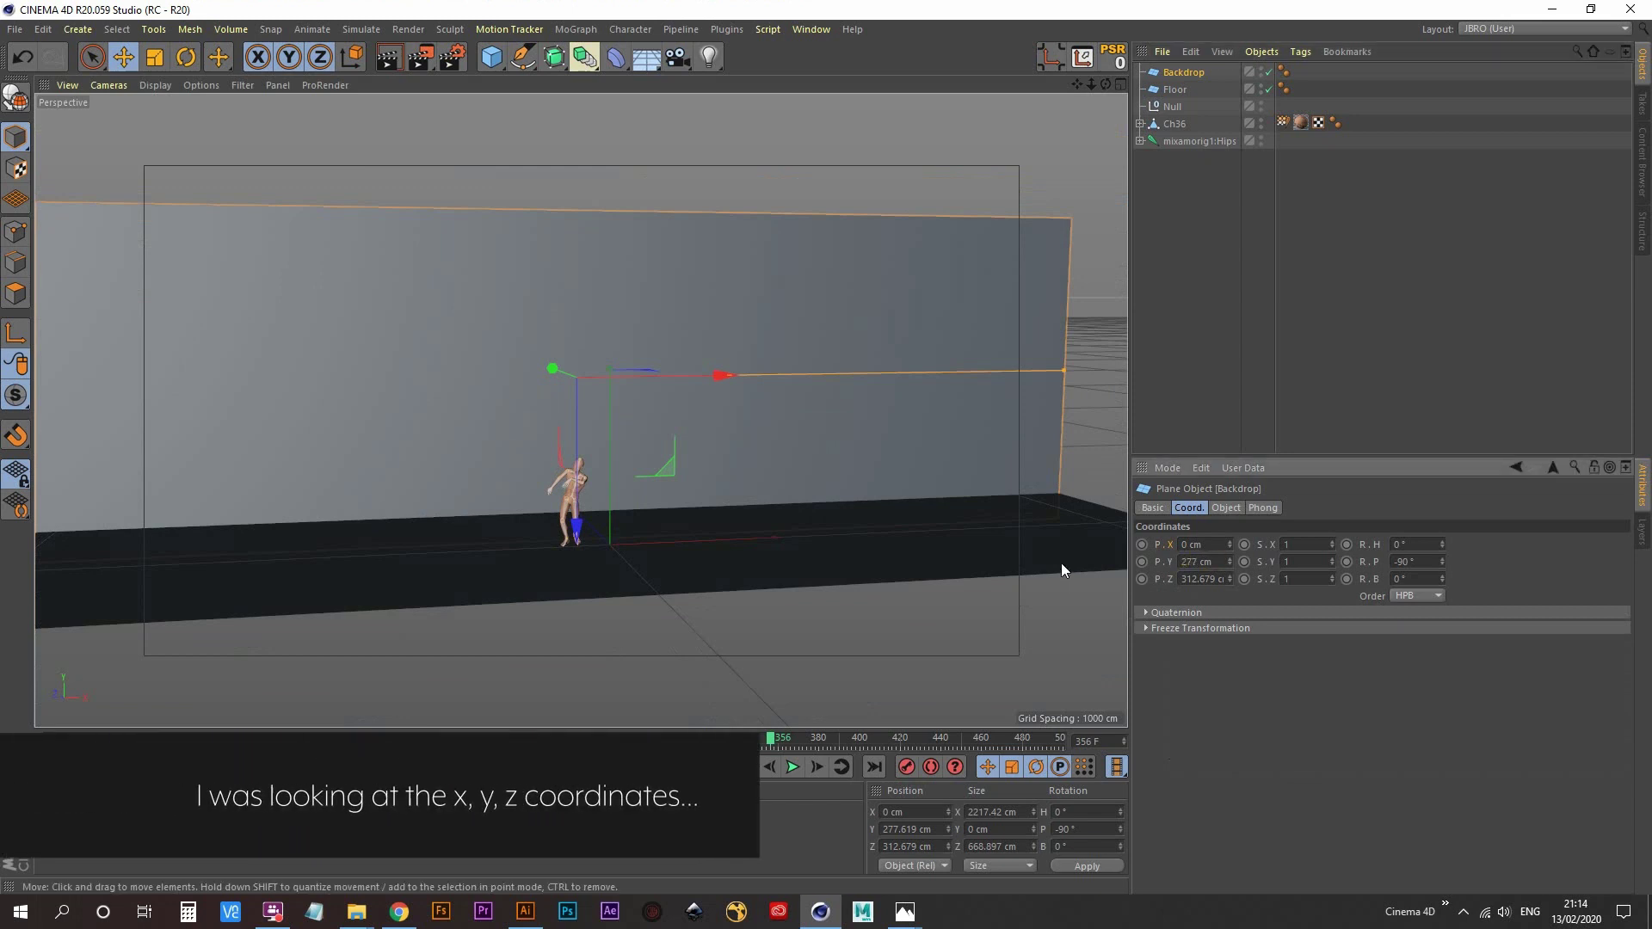
pyautogui.press('Tab')
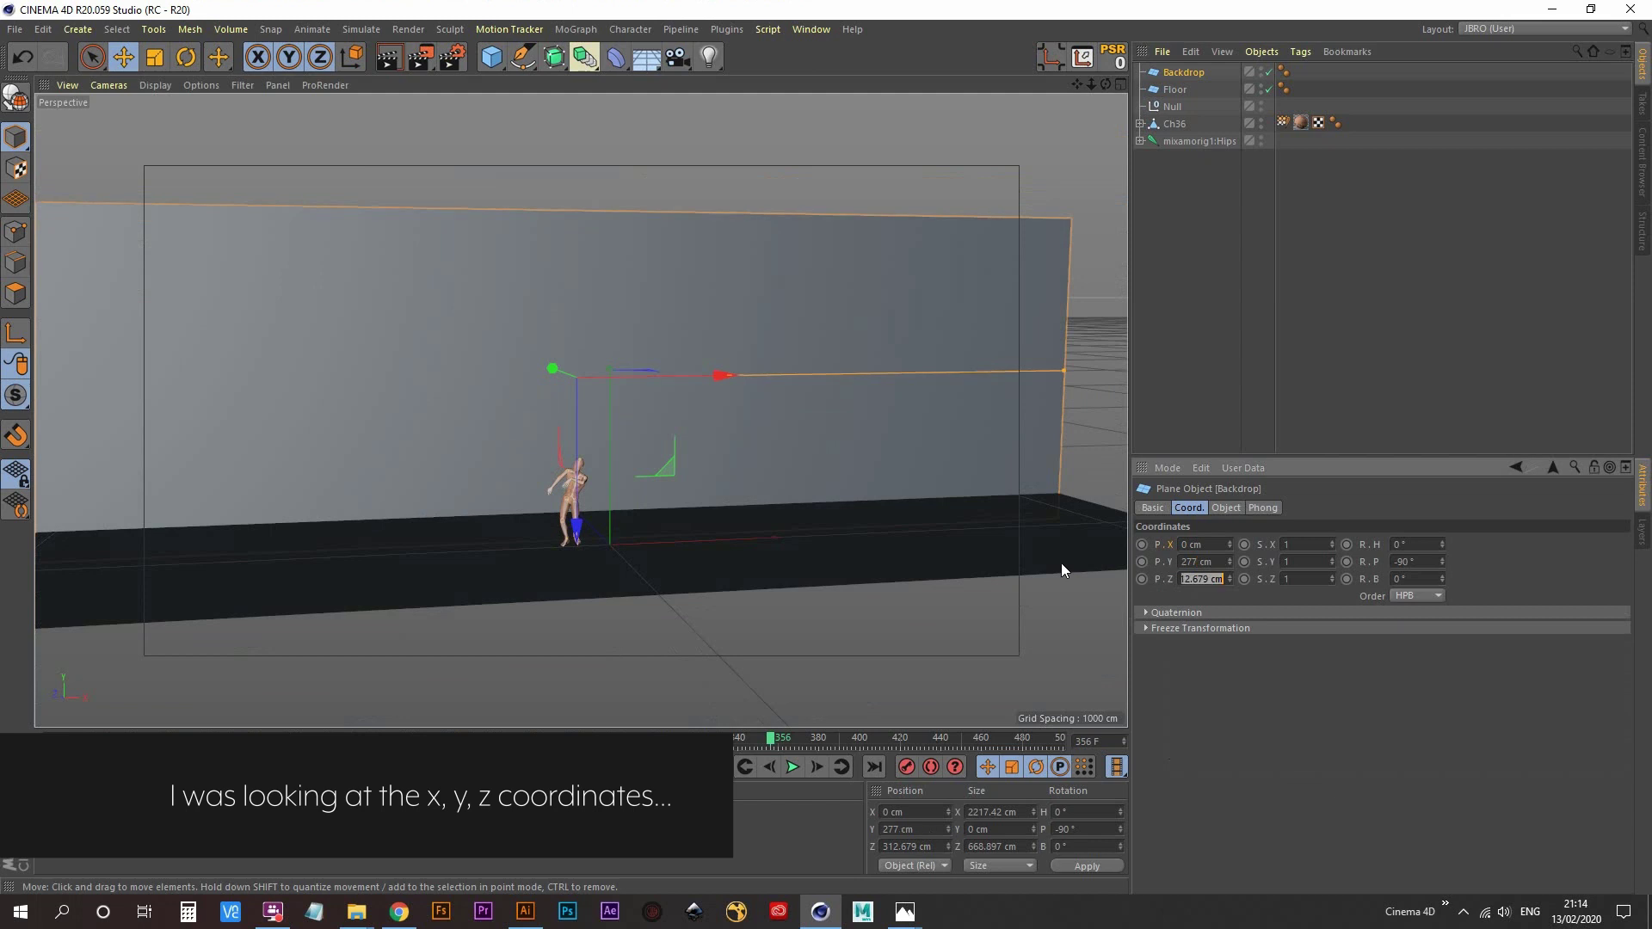
pyautogui.click(1225, 578)
pyautogui.click(1205, 578)
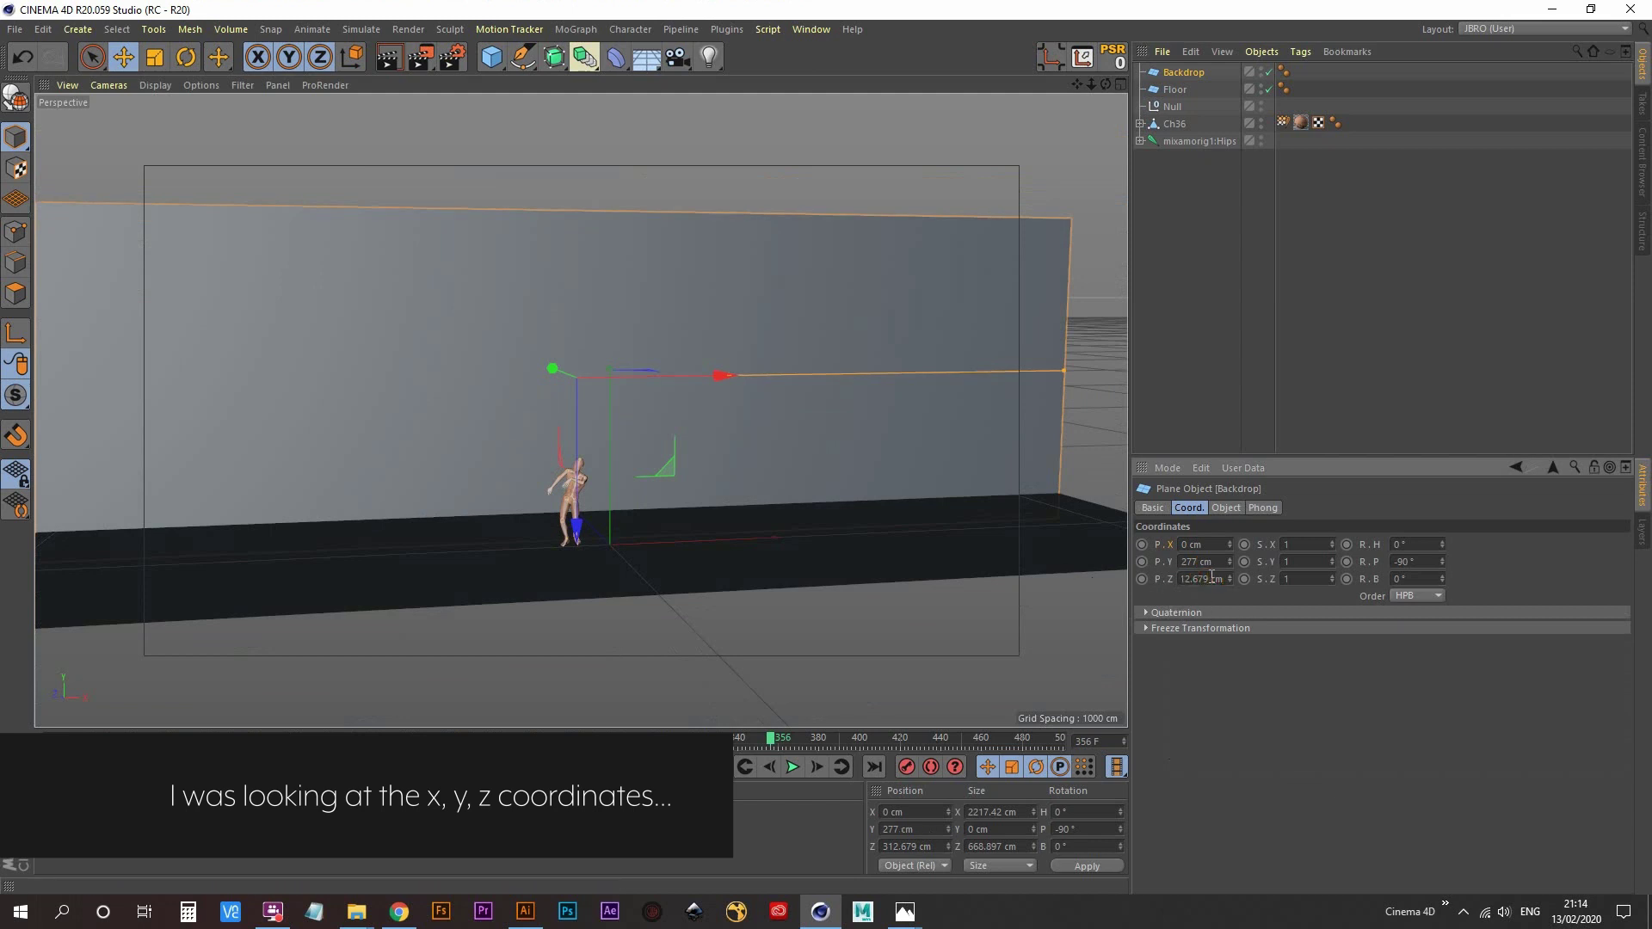
pyautogui.doubleClick(1211, 576)
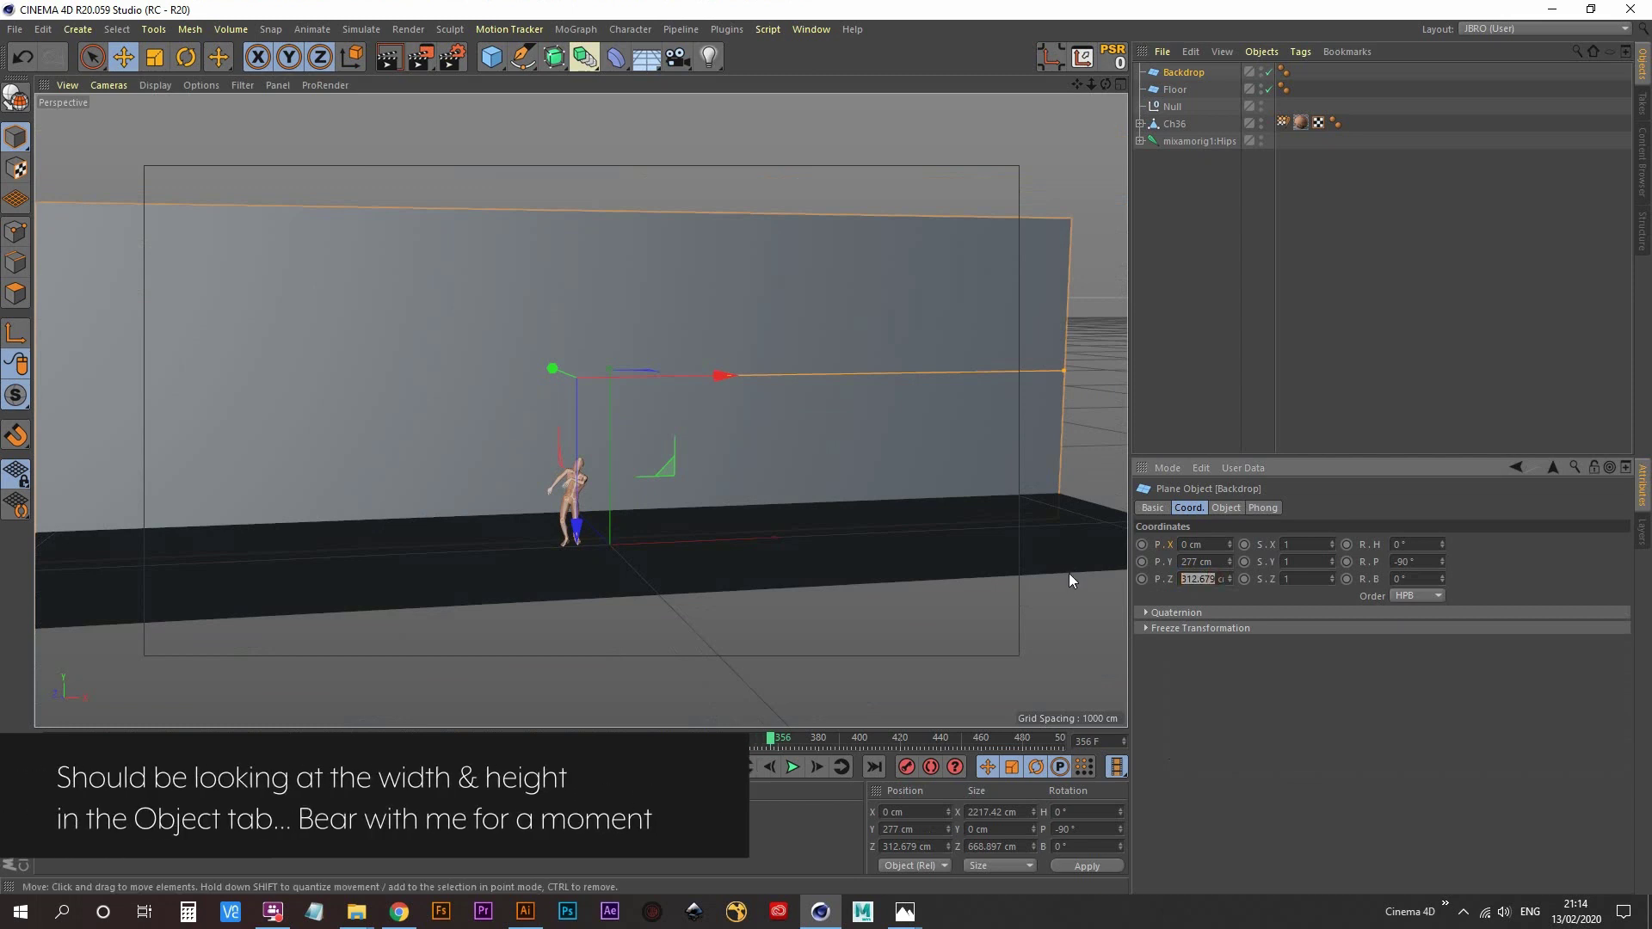
pyautogui.write('315')
pyautogui.press('Tab')
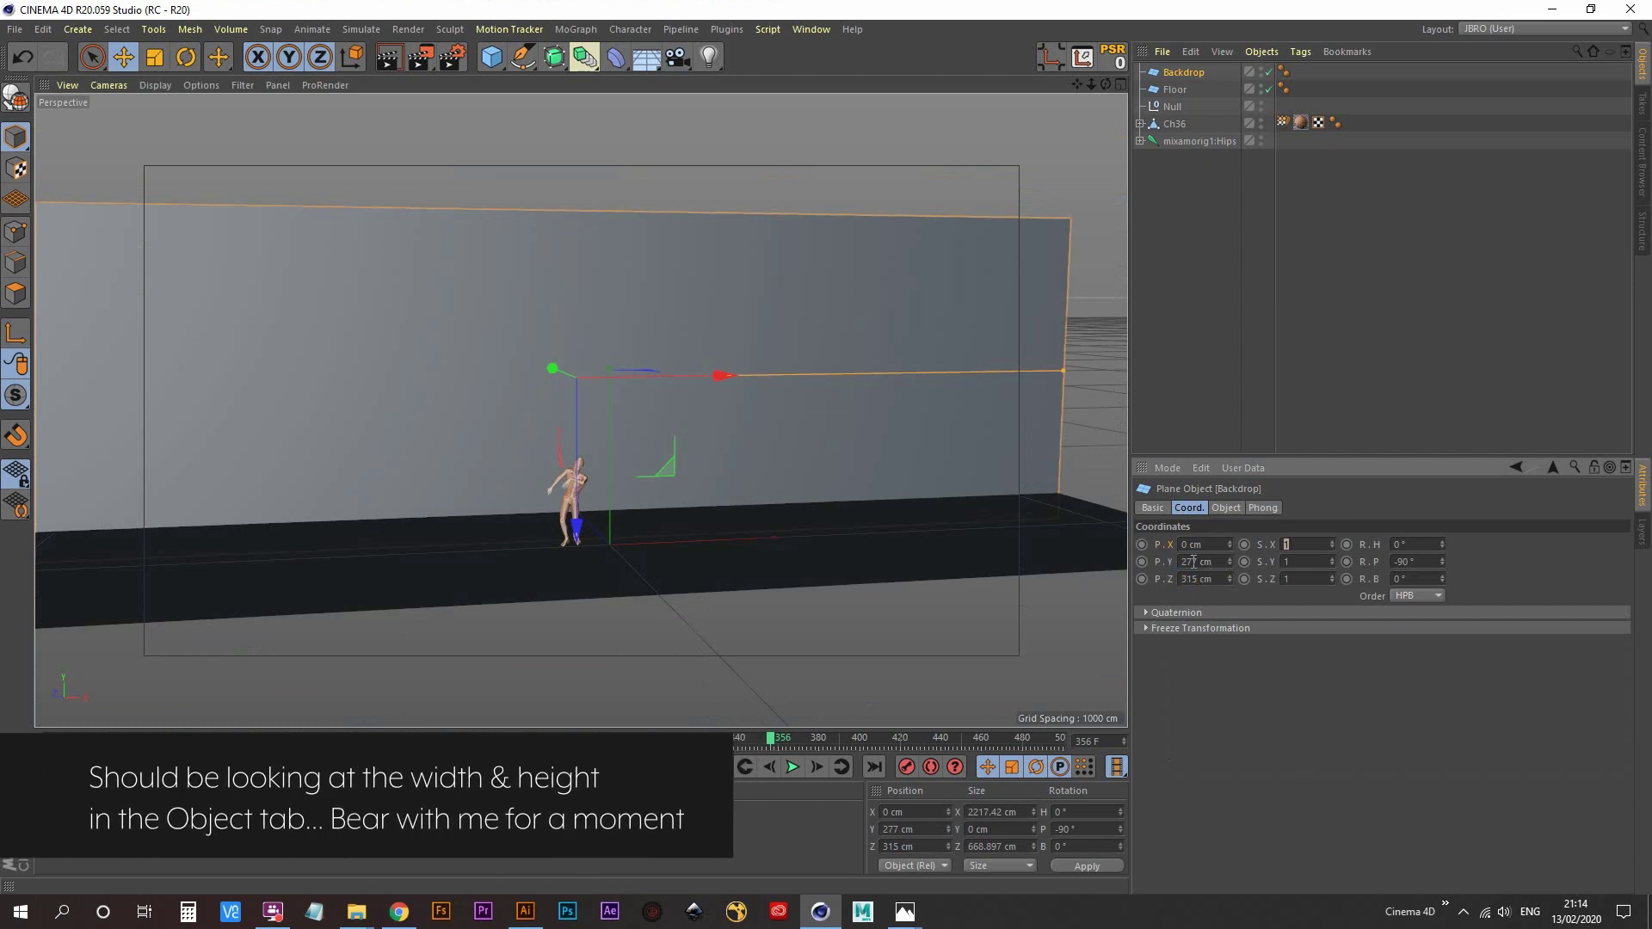
# - Set the Backdrop's Y position to 280 cm
pyautogui.doubleClick(1198, 561)
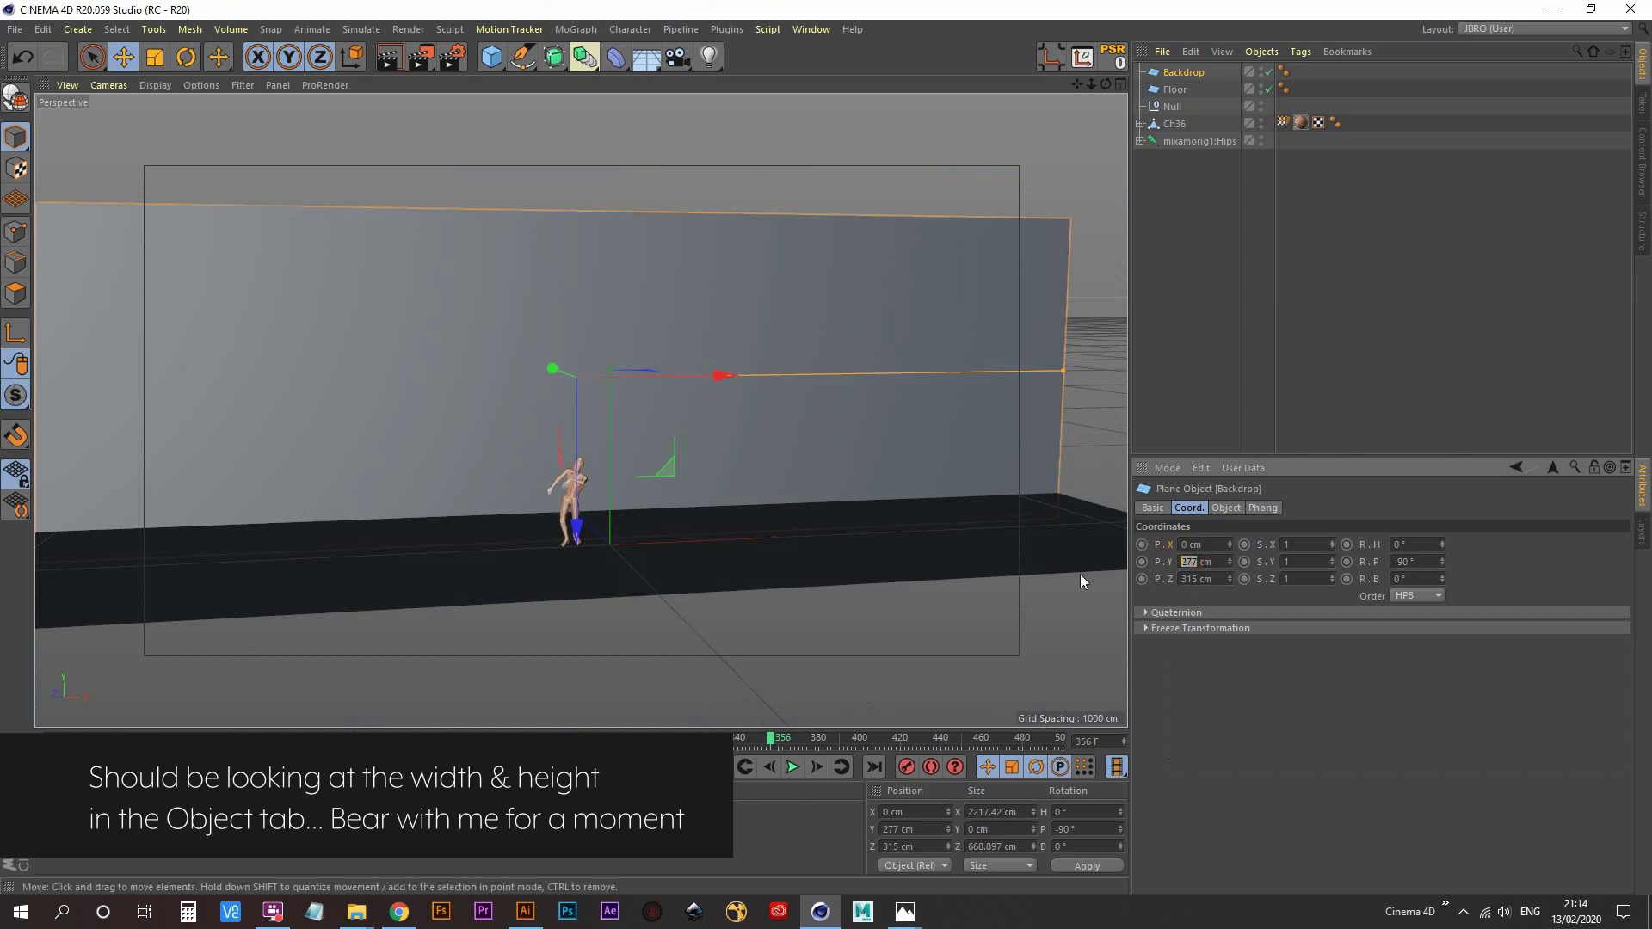
pyautogui.write('280')
pyautogui.press('Tab')
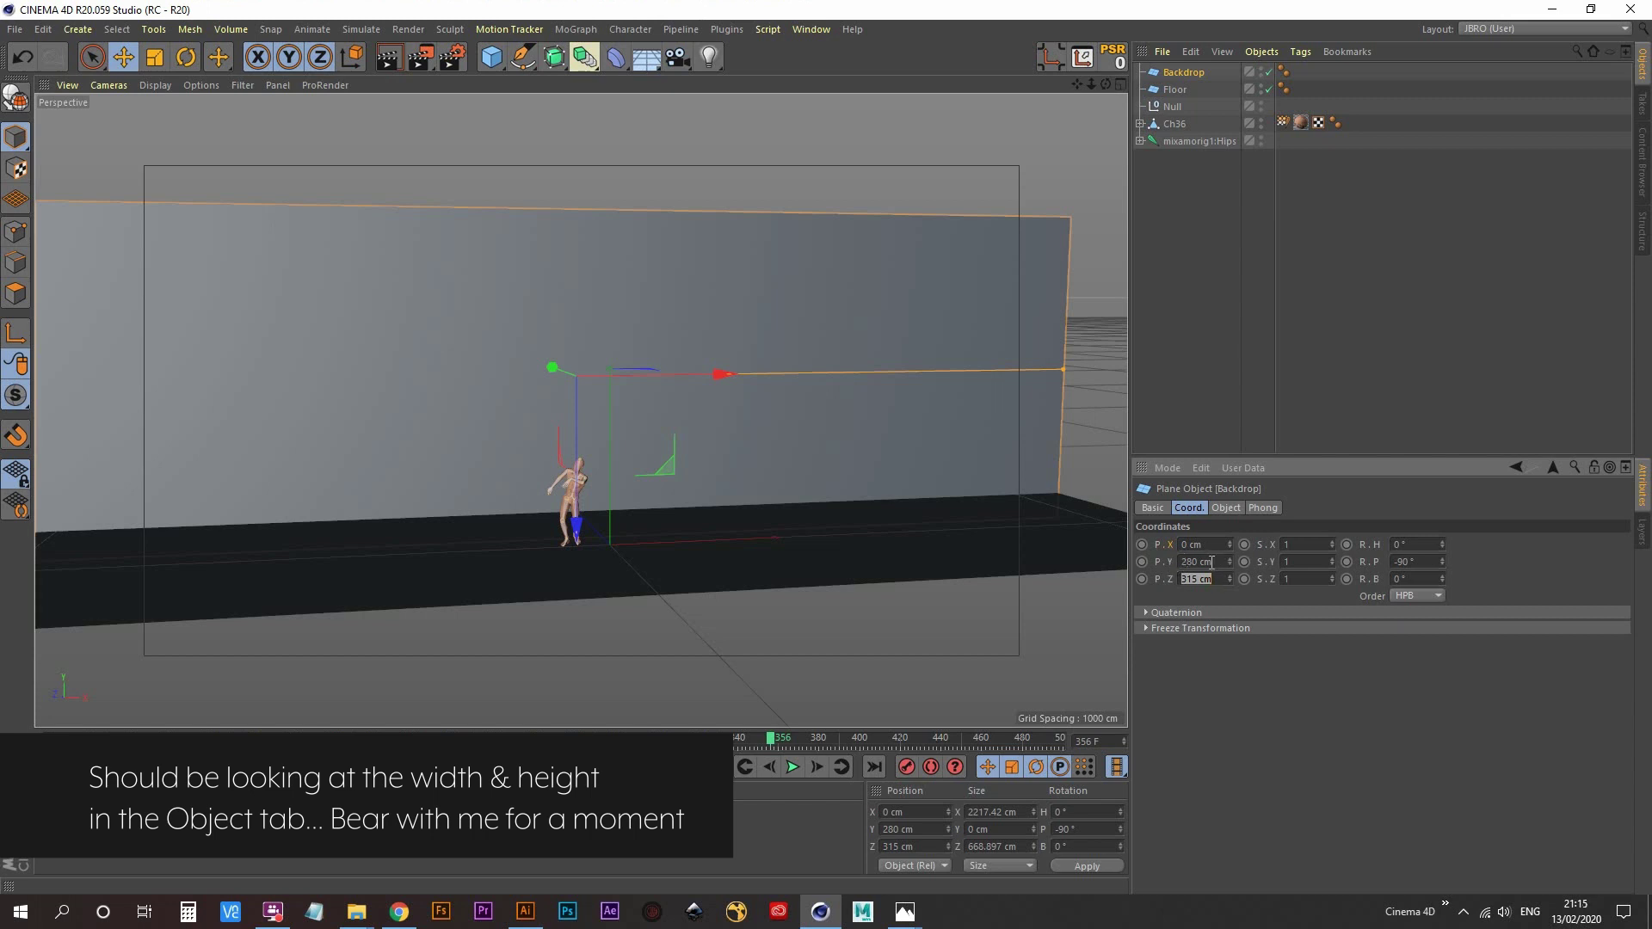
pyautogui.scroll(-3, 585, 450)
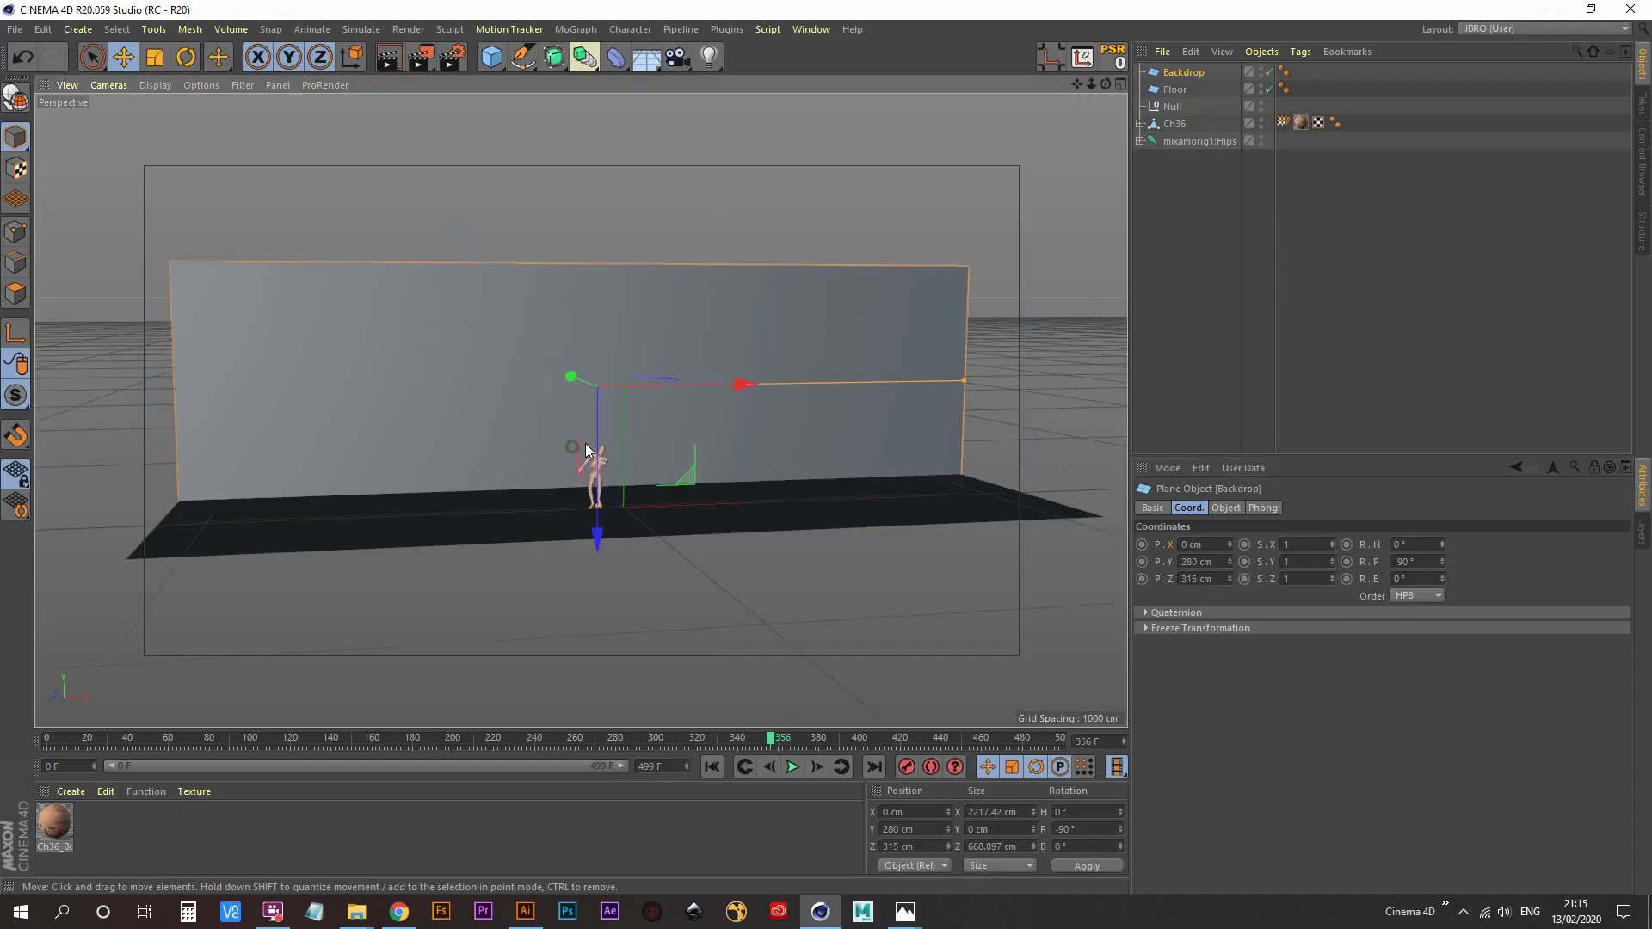
# - Switch to Illustrator and create a new document 315 px wide and 280 px high
pyautogui.click(525, 911)
pyautogui.press('Tab')
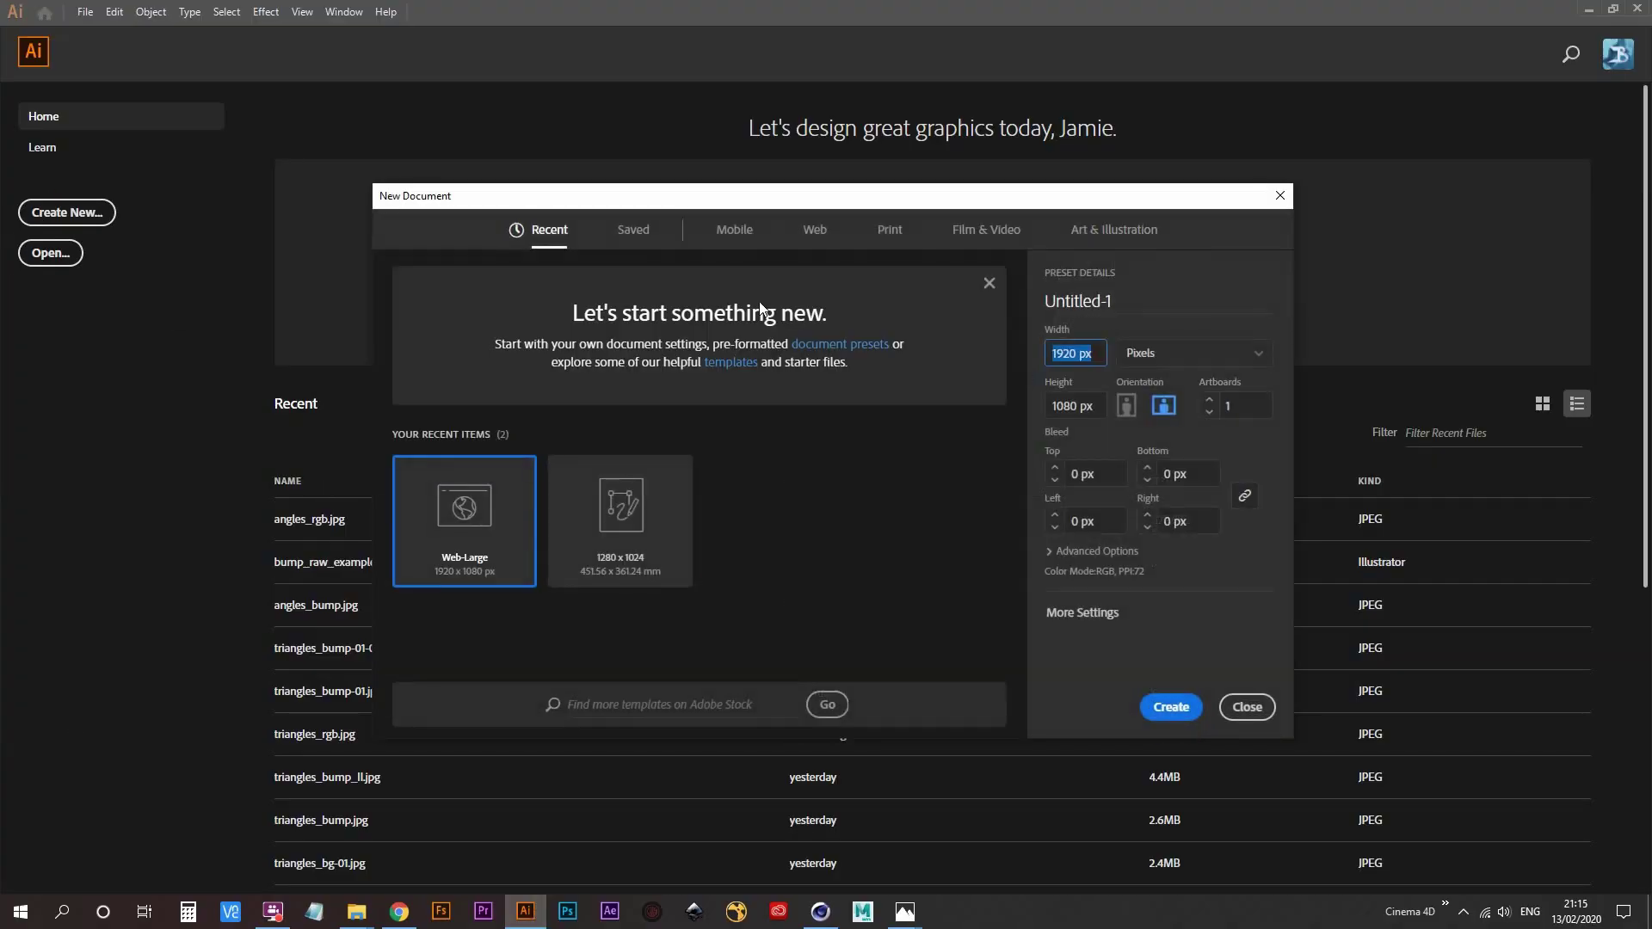
pyautogui.press('Tab')
pyautogui.press('Escape')
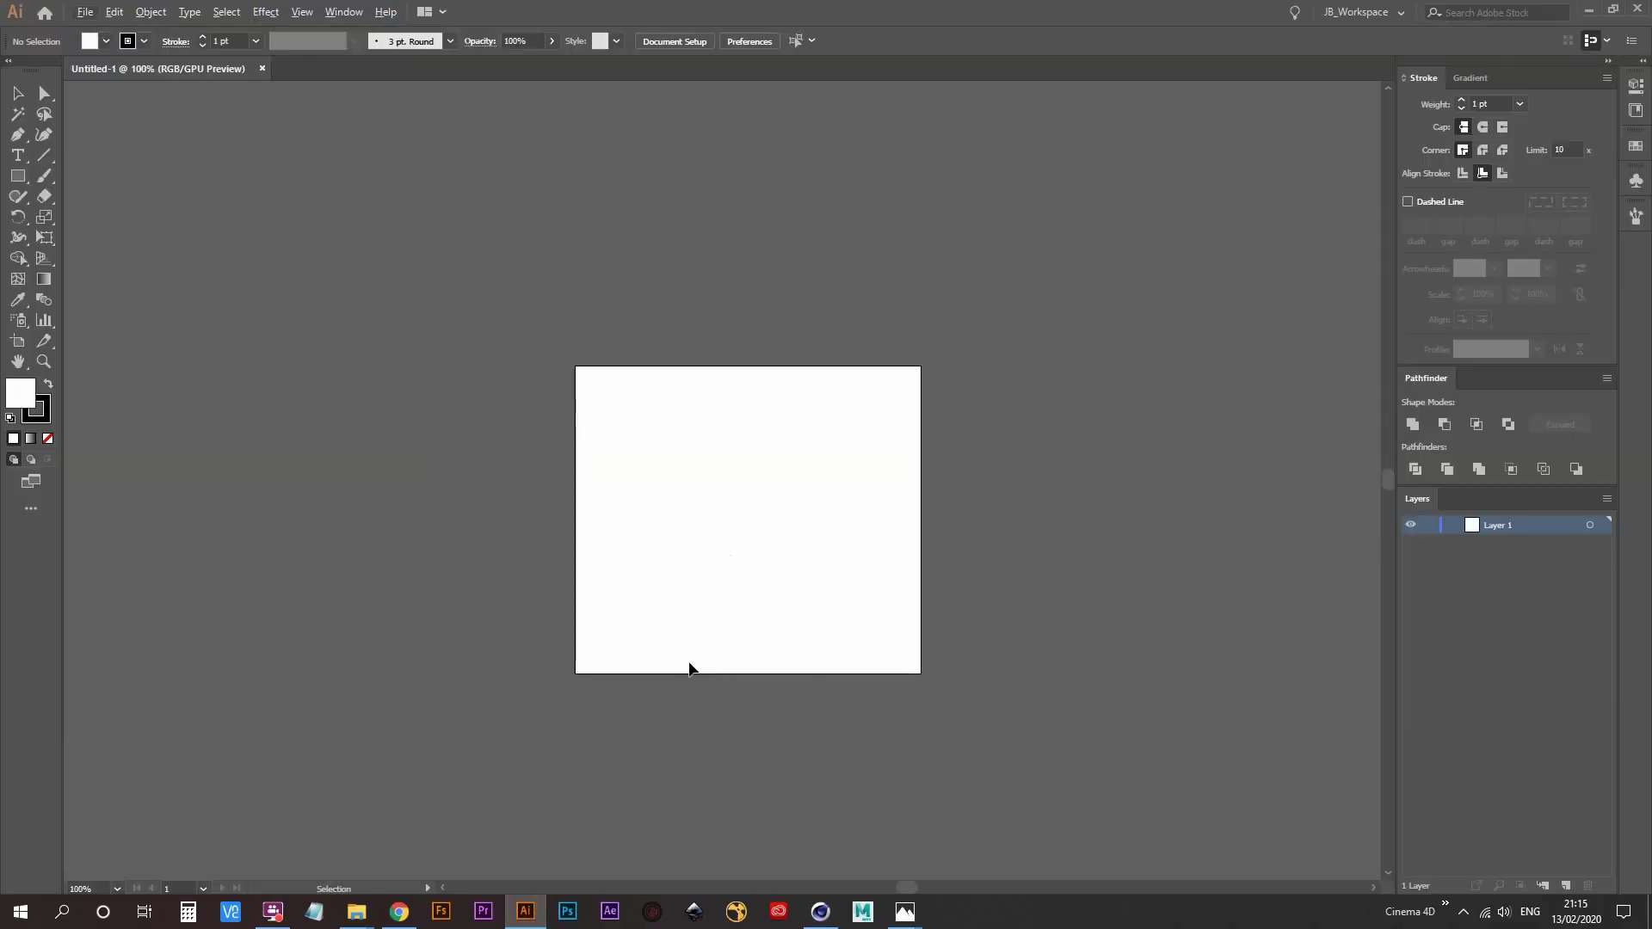
# - Return to Cinema 4D, reset the Backdrop's Y position to 277 cm and show its object properties
pyautogui.hotkey('alt', 'Tab')
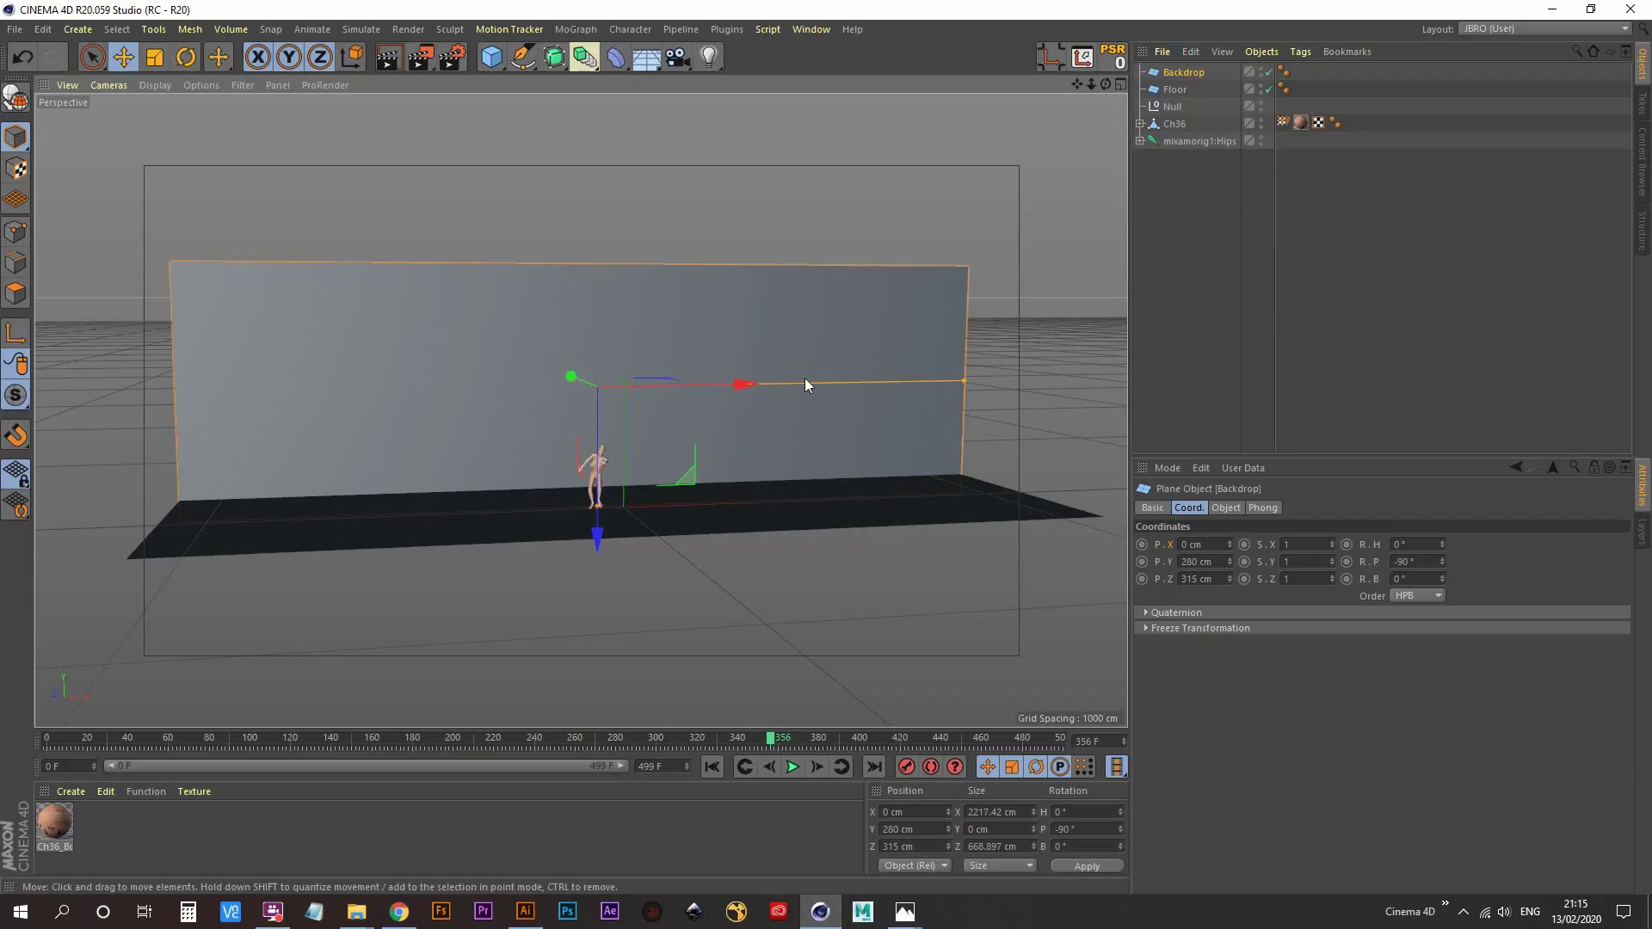
pyautogui.moveTo(947, 828); pyautogui.dragTo(947, 832)
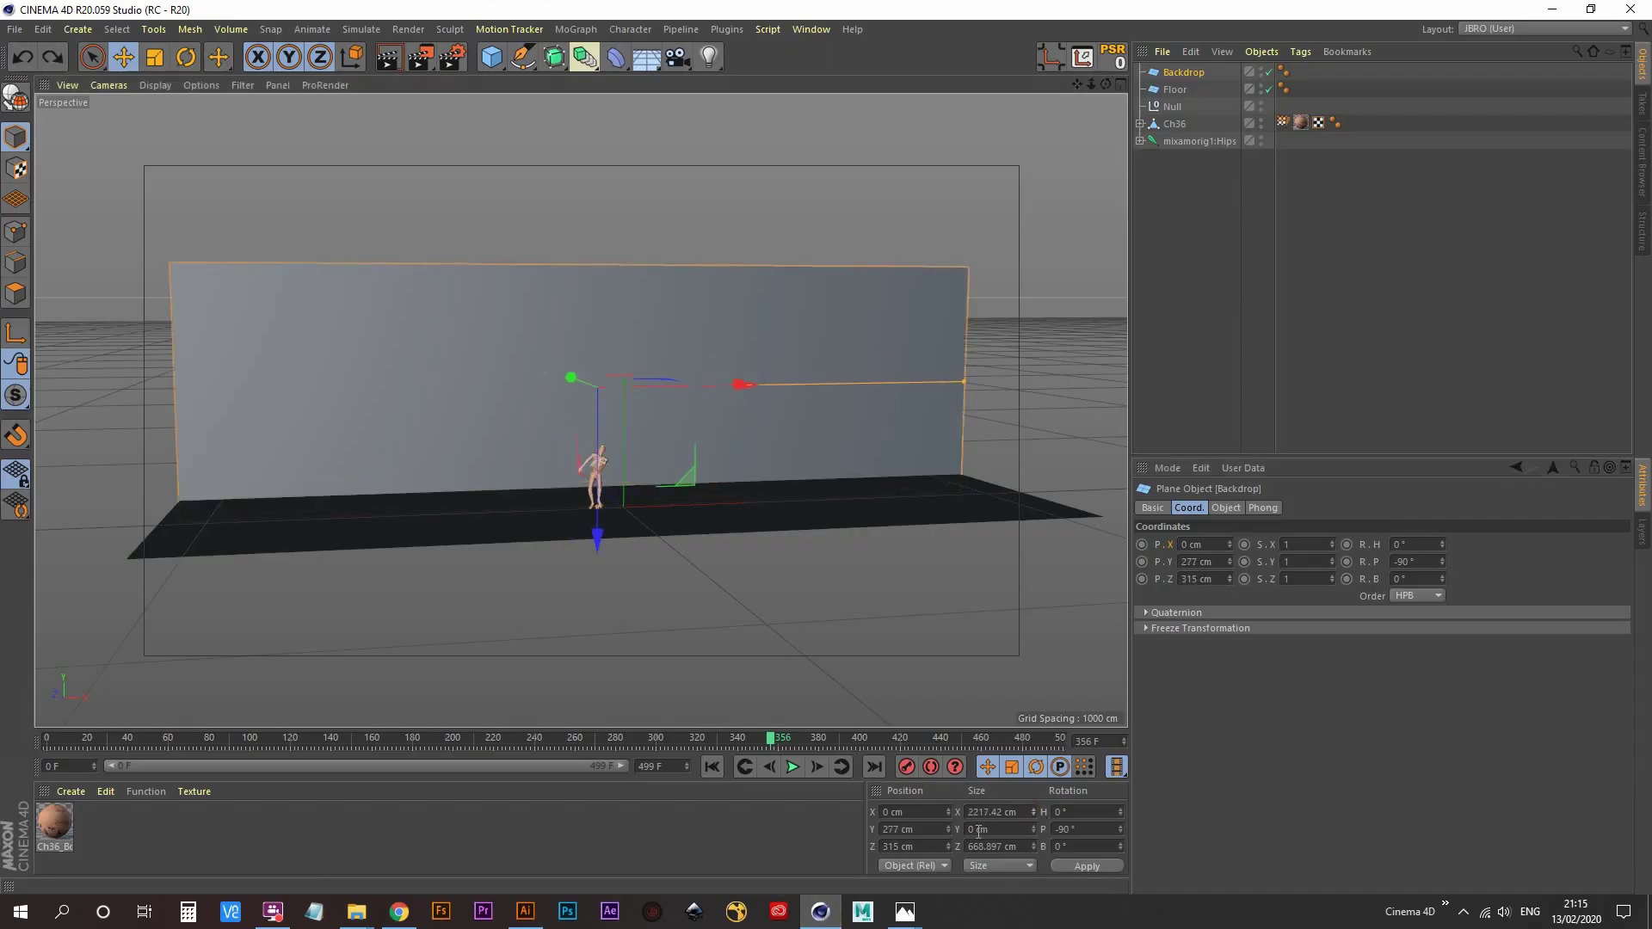
pyautogui.click(1225, 508)
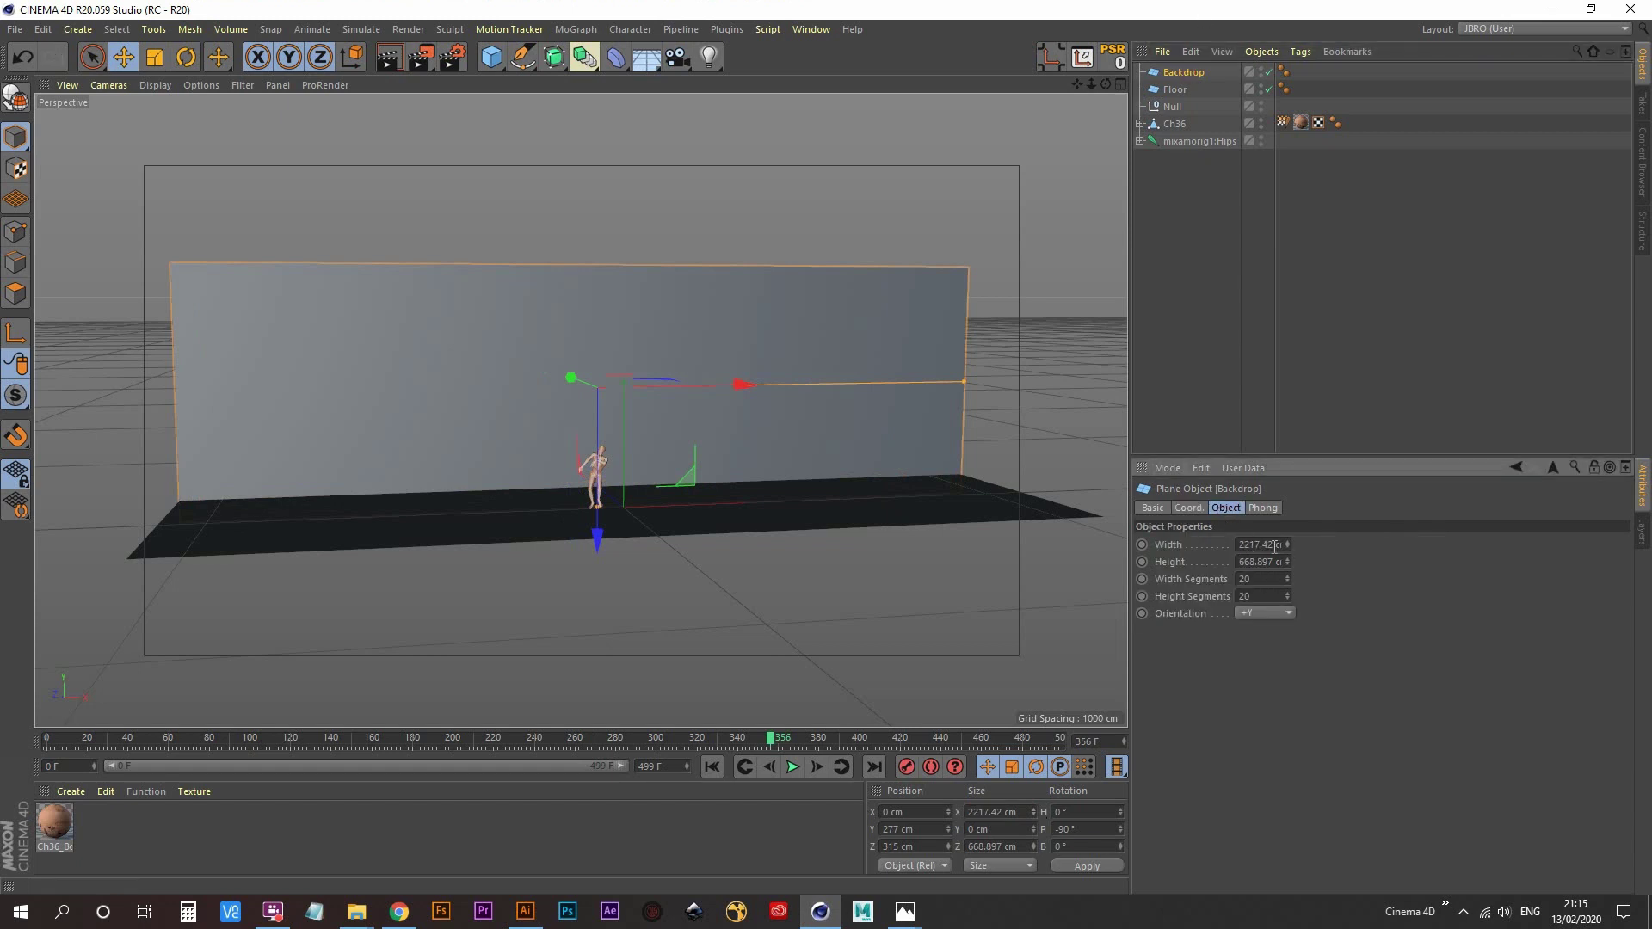
pyautogui.moveTo(1271, 544); pyautogui.dragTo(1184, 545)
pyautogui.write('22000')
pyautogui.press('Return')
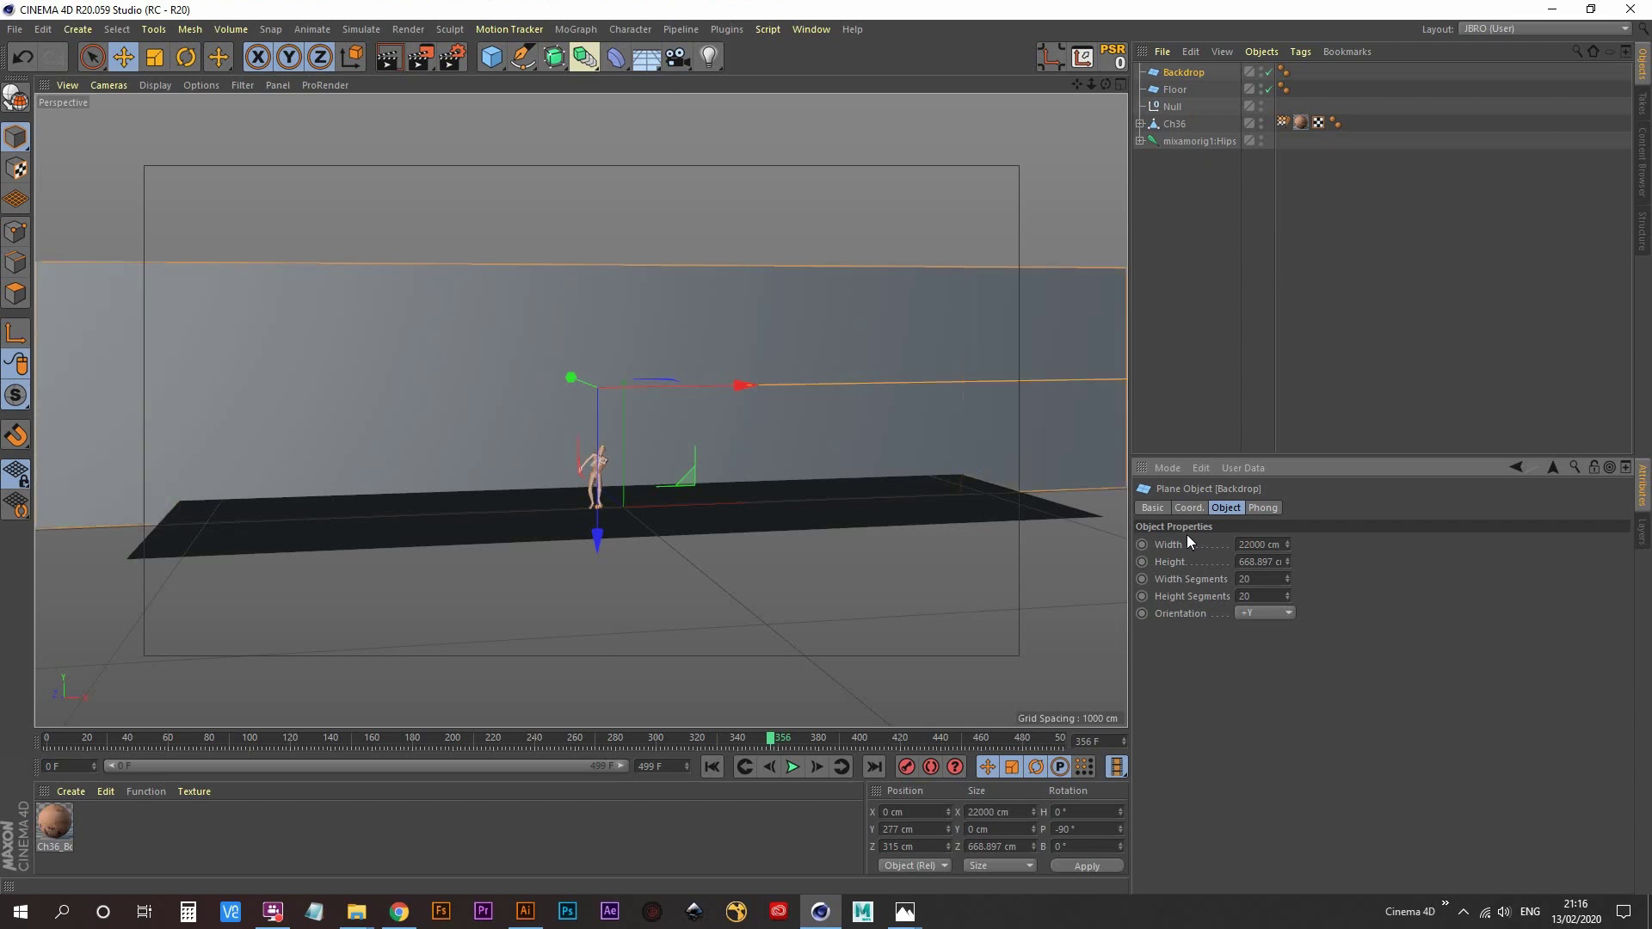
pyautogui.hotkey('ctrl', 'z')
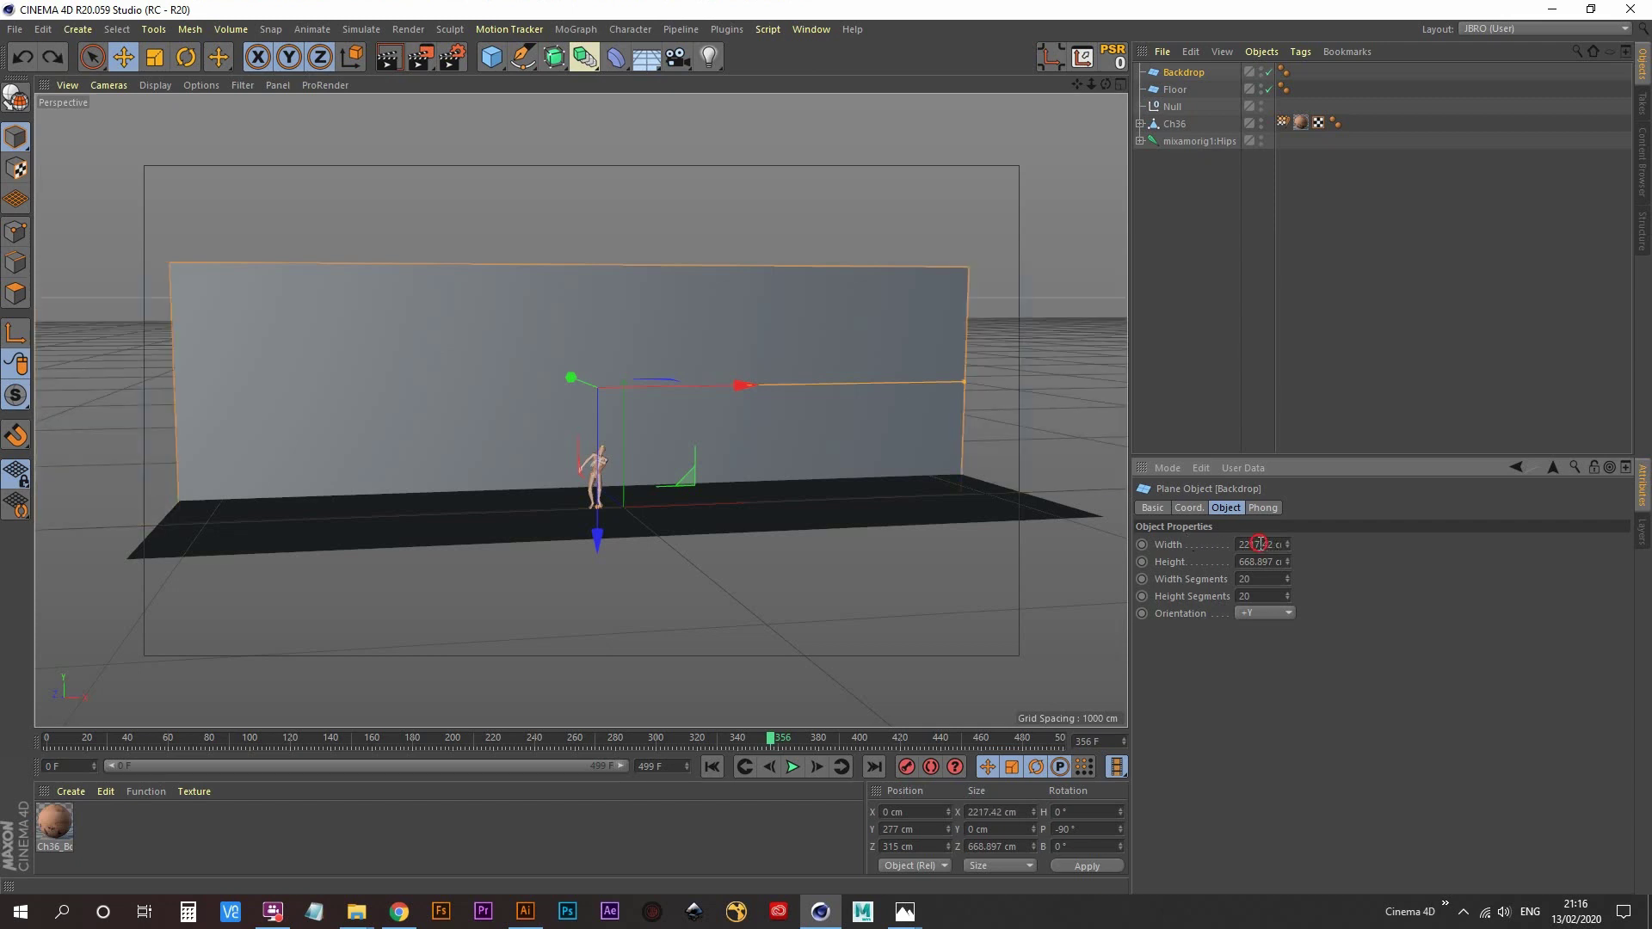
# - Set the Backdrop plane's width to 2200 cm and its height to 670 cm
pyautogui.click(1258, 544)
pyautogui.press('Delete')
pyautogui.press('Delete')
pyautogui.write('00')
pyautogui.press('Return')
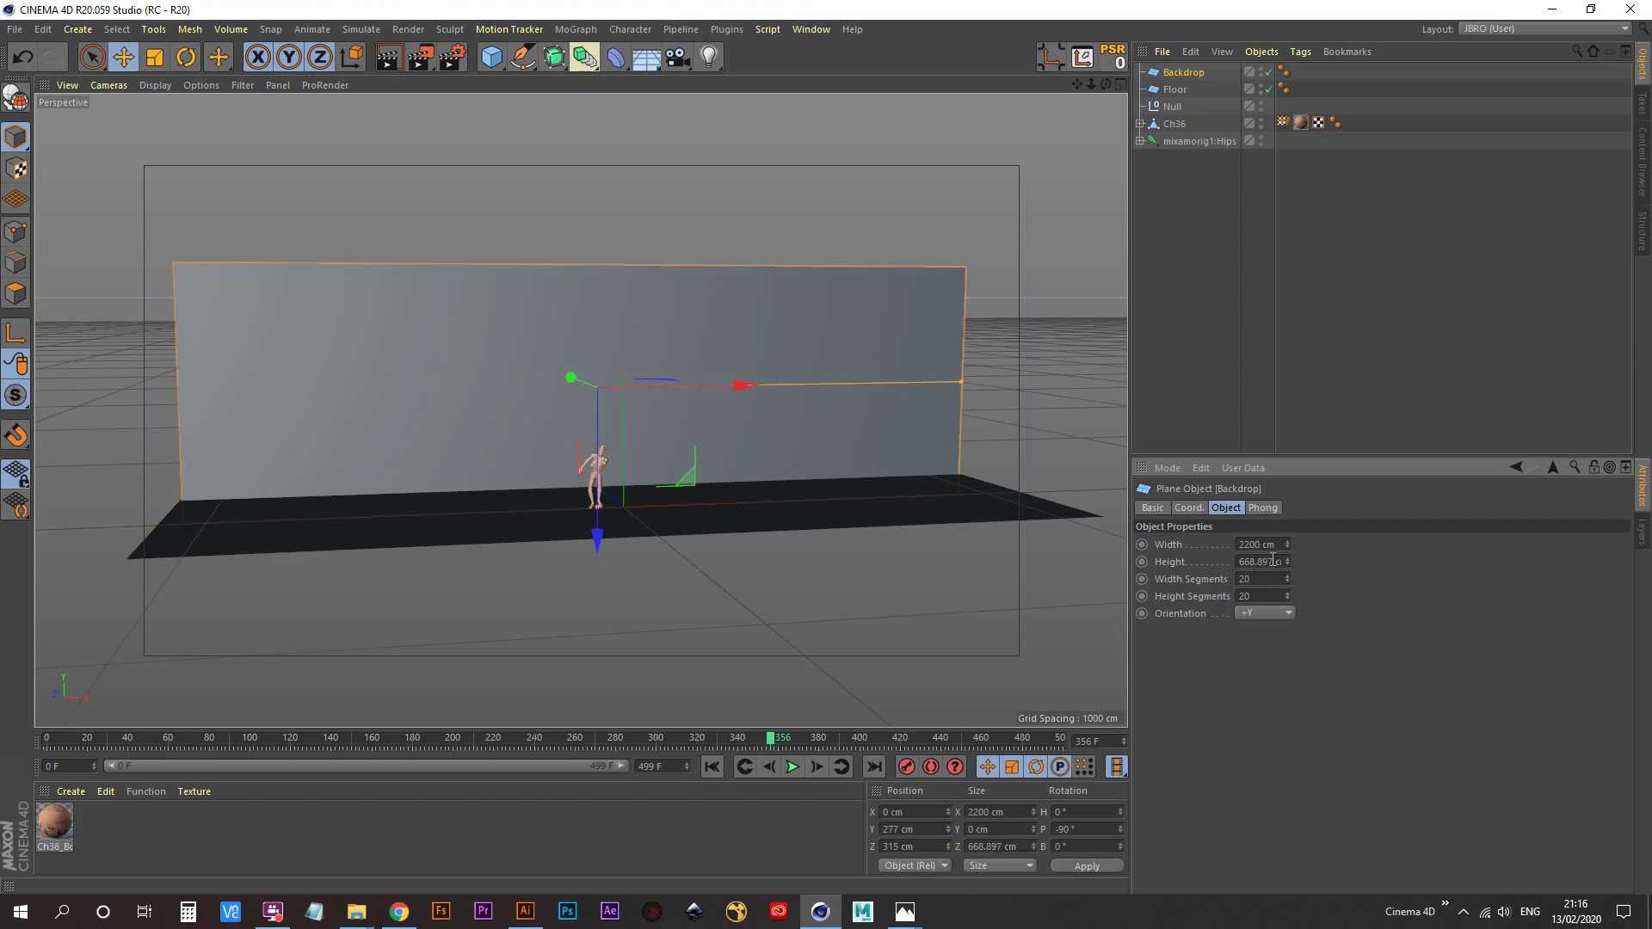
pyautogui.moveTo(1273, 560); pyautogui.dragTo(1228, 559)
pyautogui.write('670')
pyautogui.press('Return')
# - Switch to Illustrator, resize the artboard to 2200 px wide and 670 px high, and fit it in the window
pyautogui.click(523, 913)
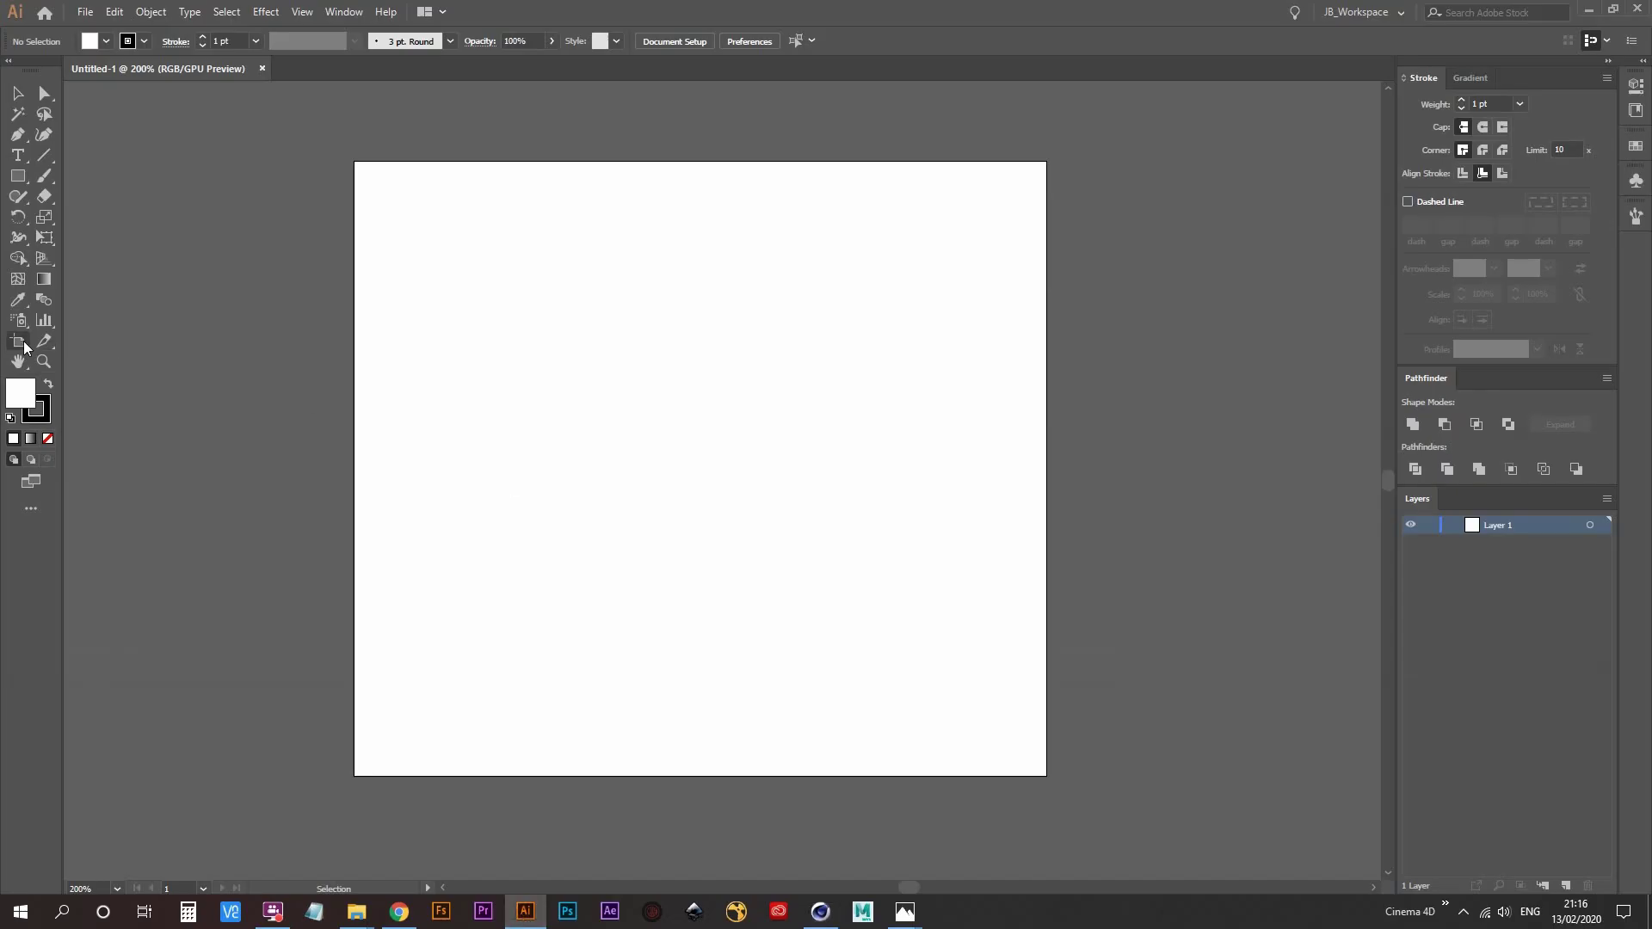
pyautogui.click(24, 344)
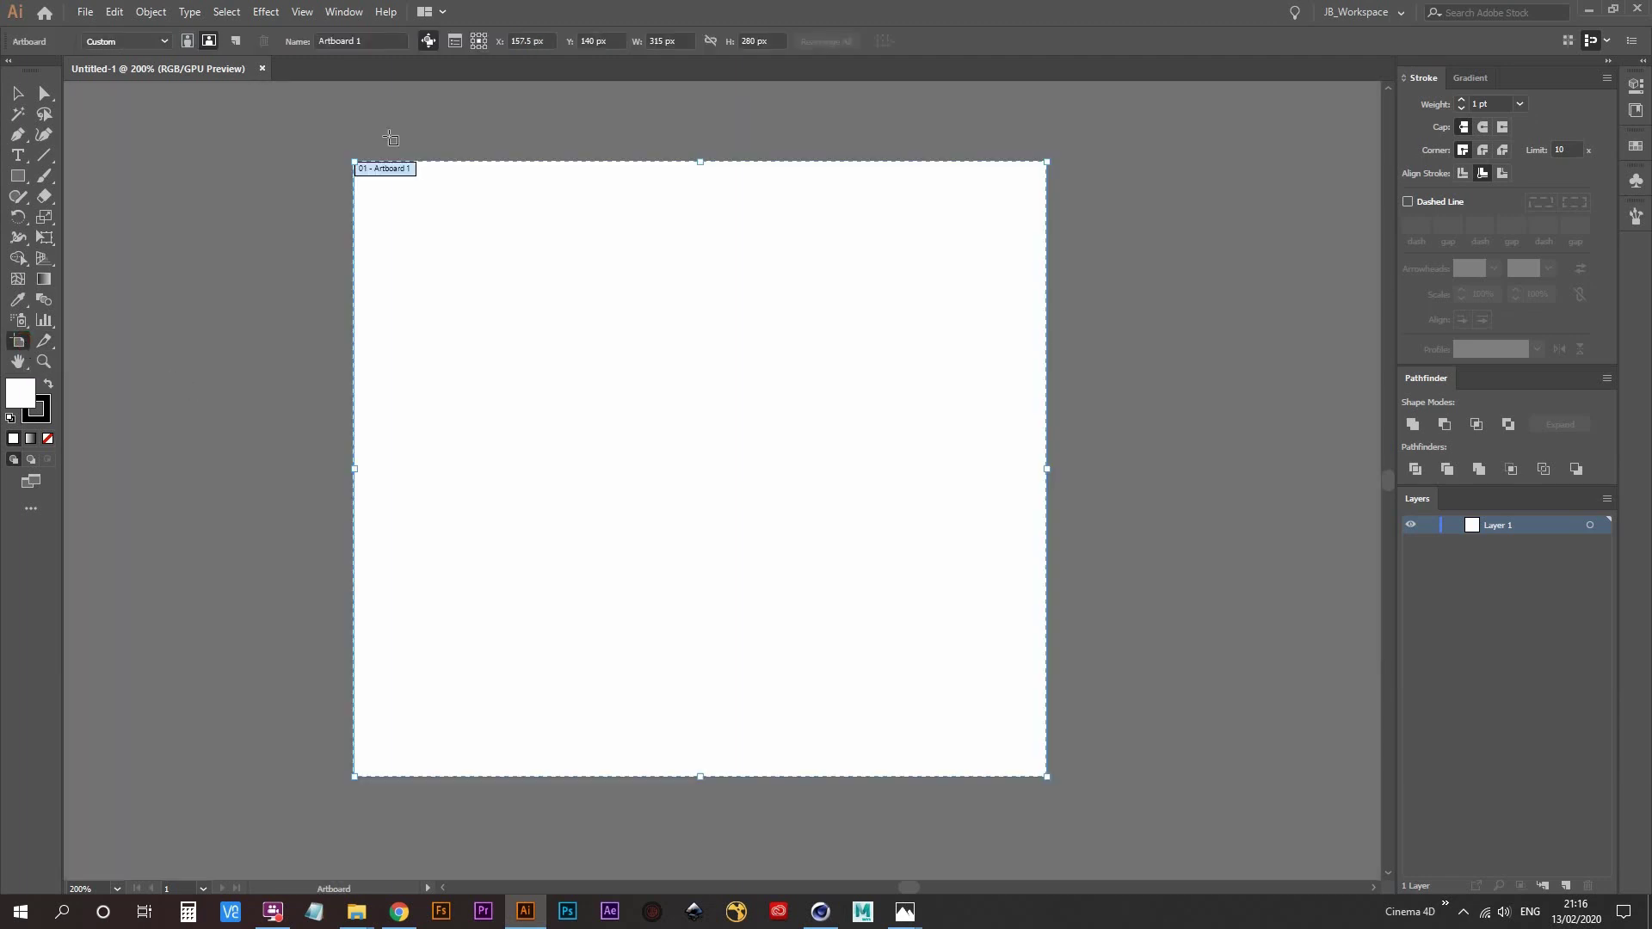
pyautogui.click(670, 41)
pyautogui.write('2200')
pyautogui.press('Tab')
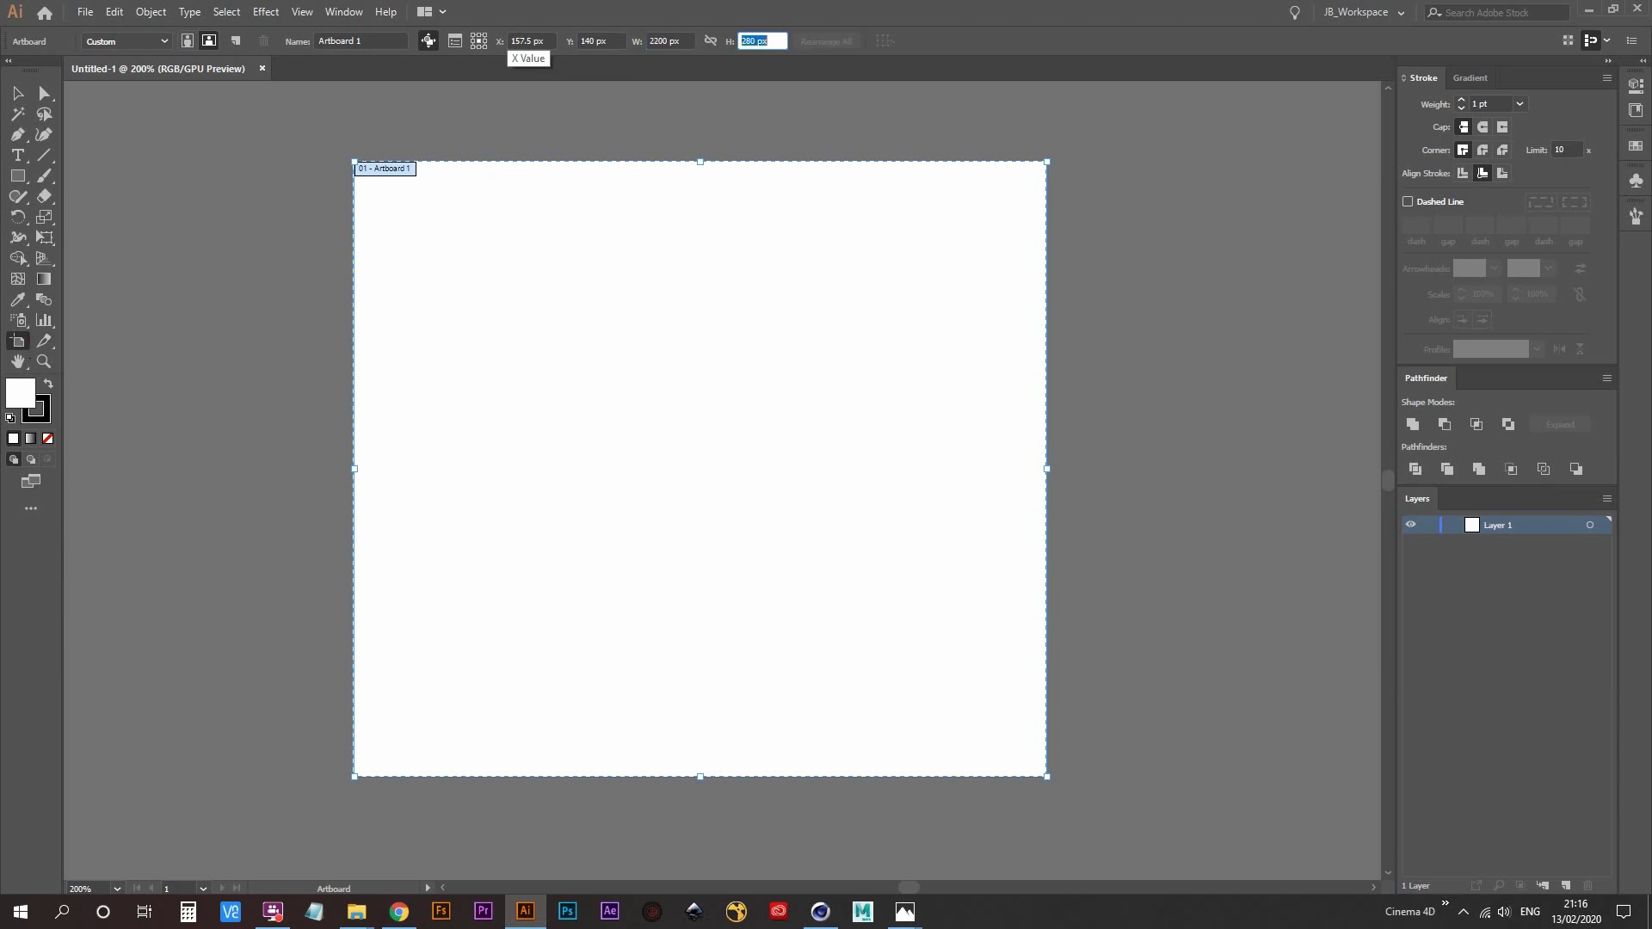
pyautogui.write('67')
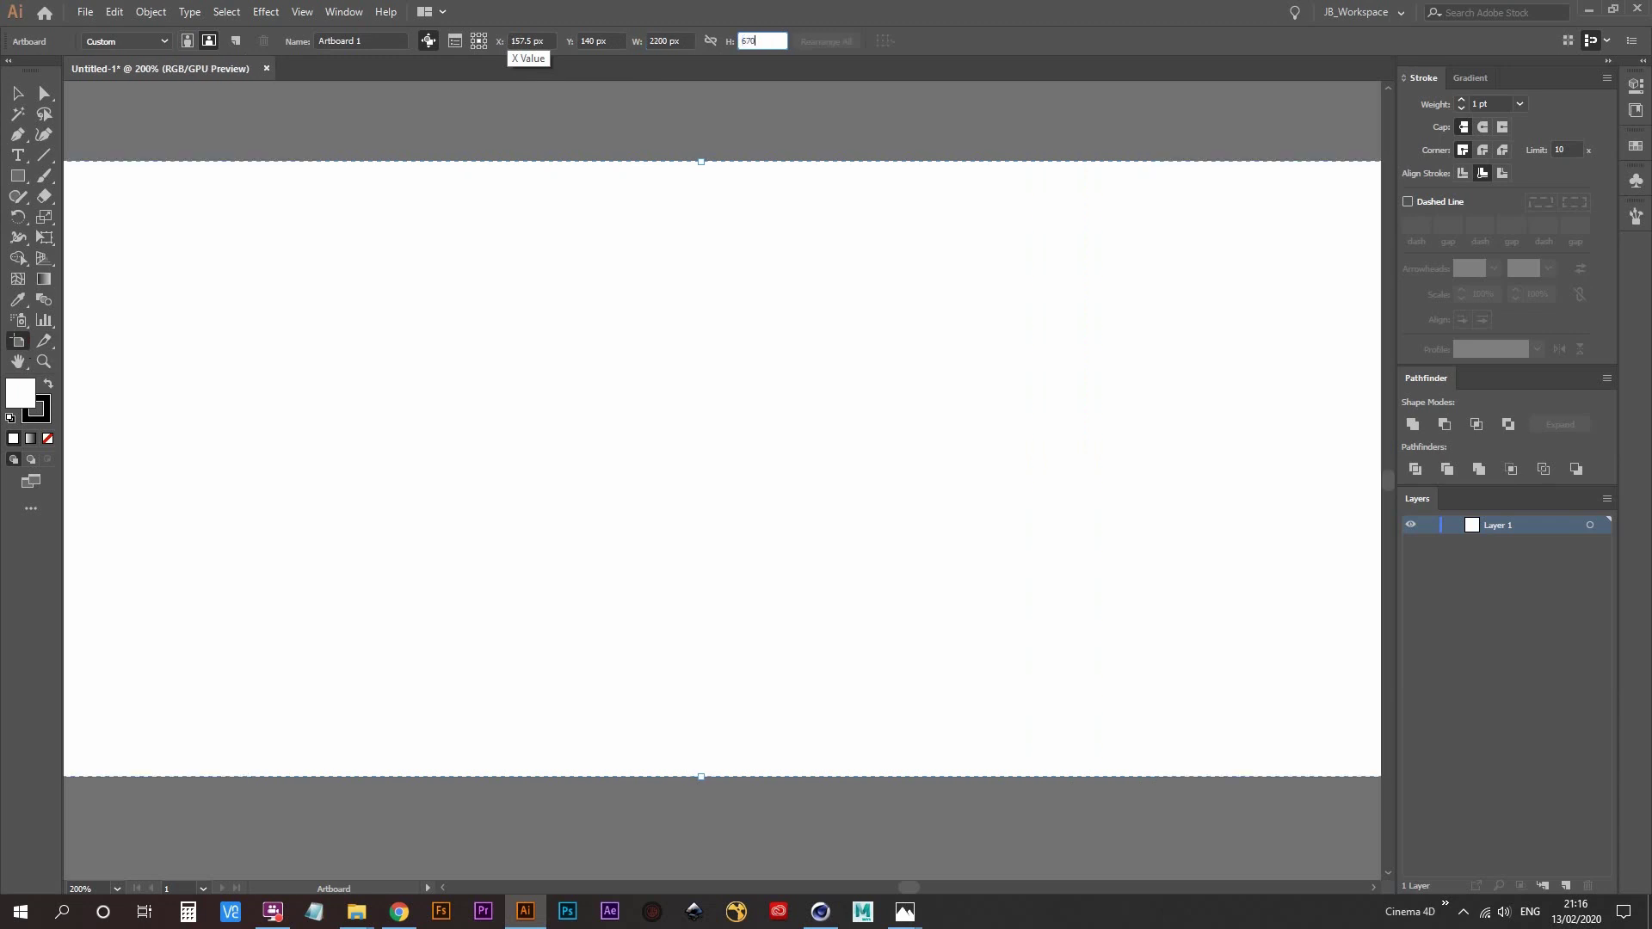
pyautogui.write('0')
pyautogui.press('Tab')
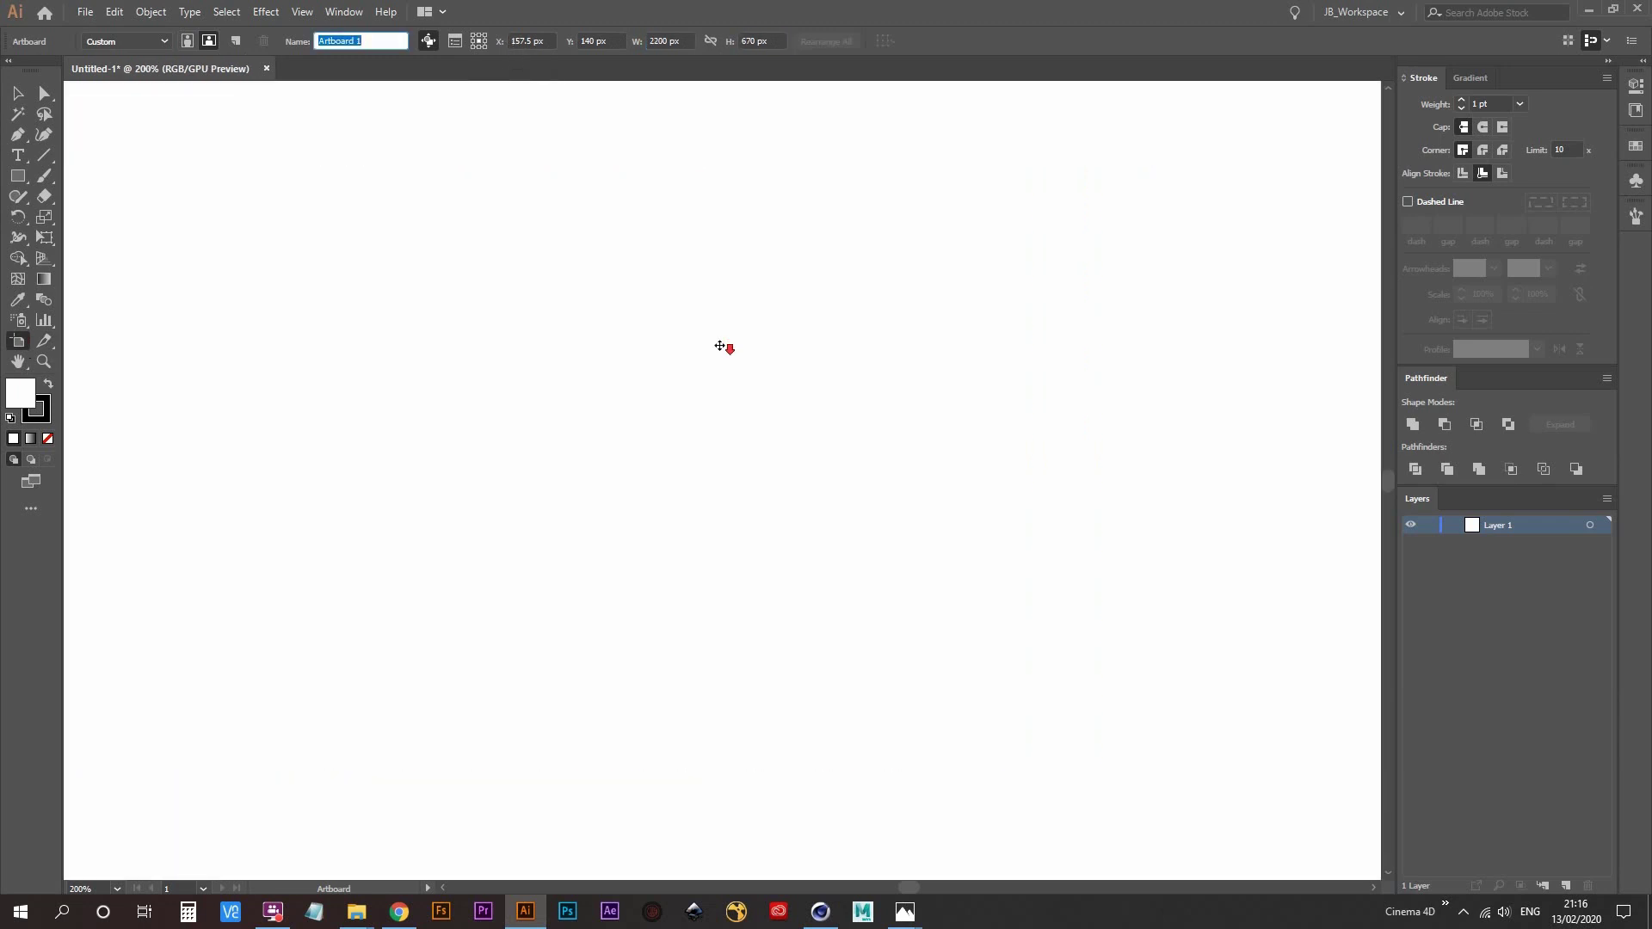
pyautogui.click(12, 92)
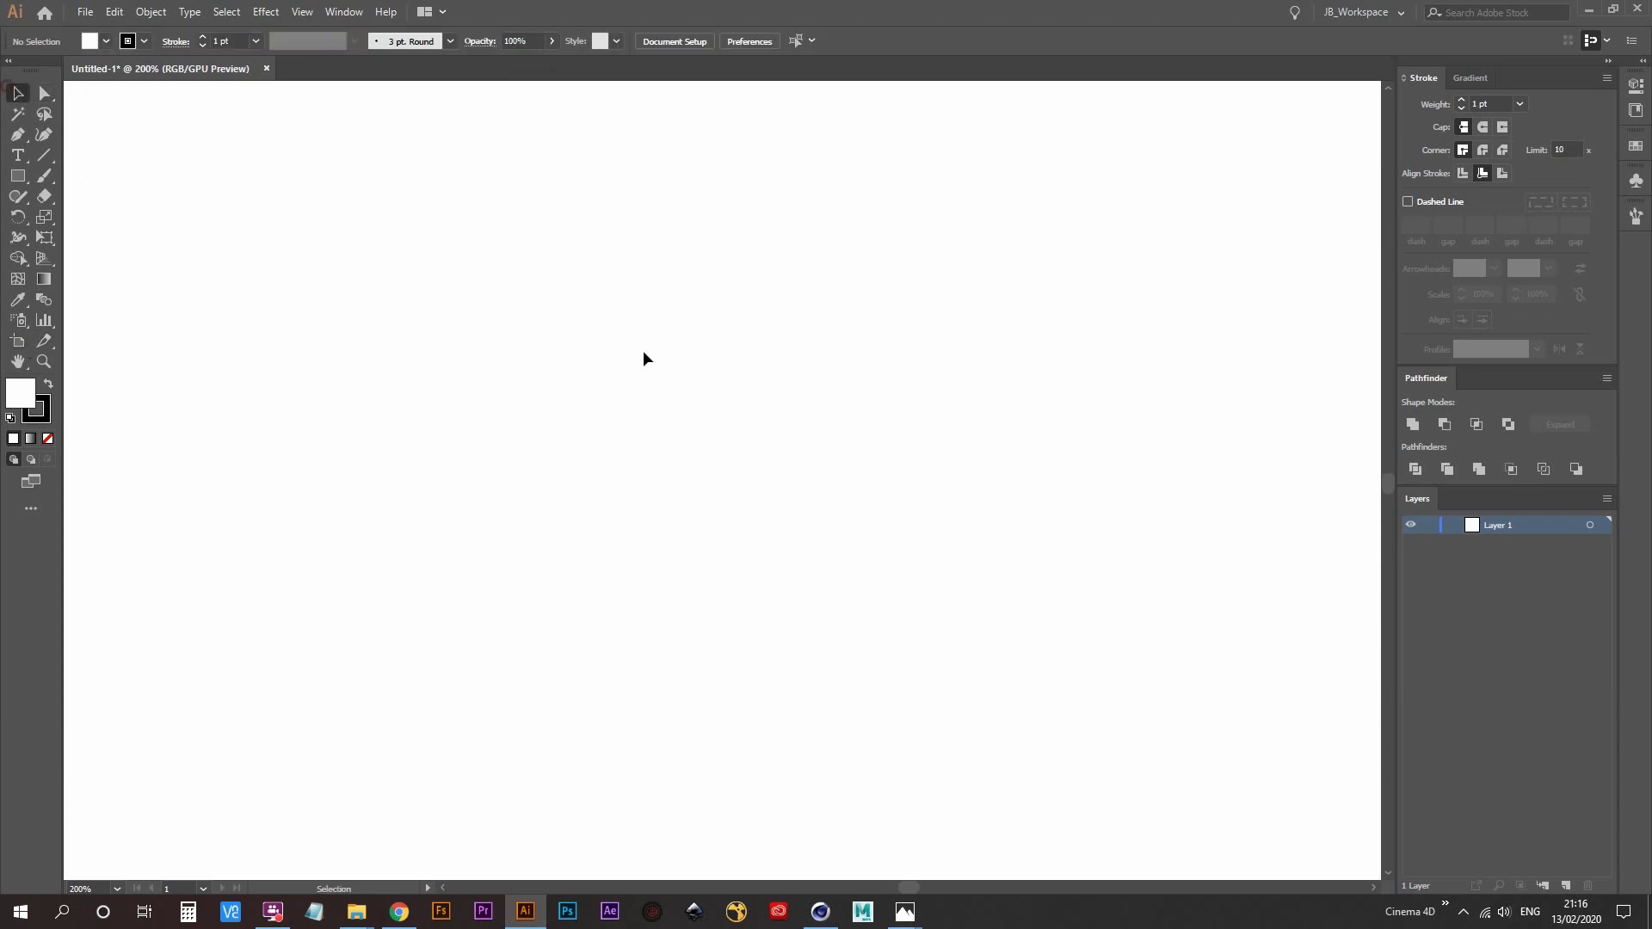
pyautogui.keyDown('alt'); pyautogui.scroll(-2, 654, 366); pyautogui.keyUp('alt')
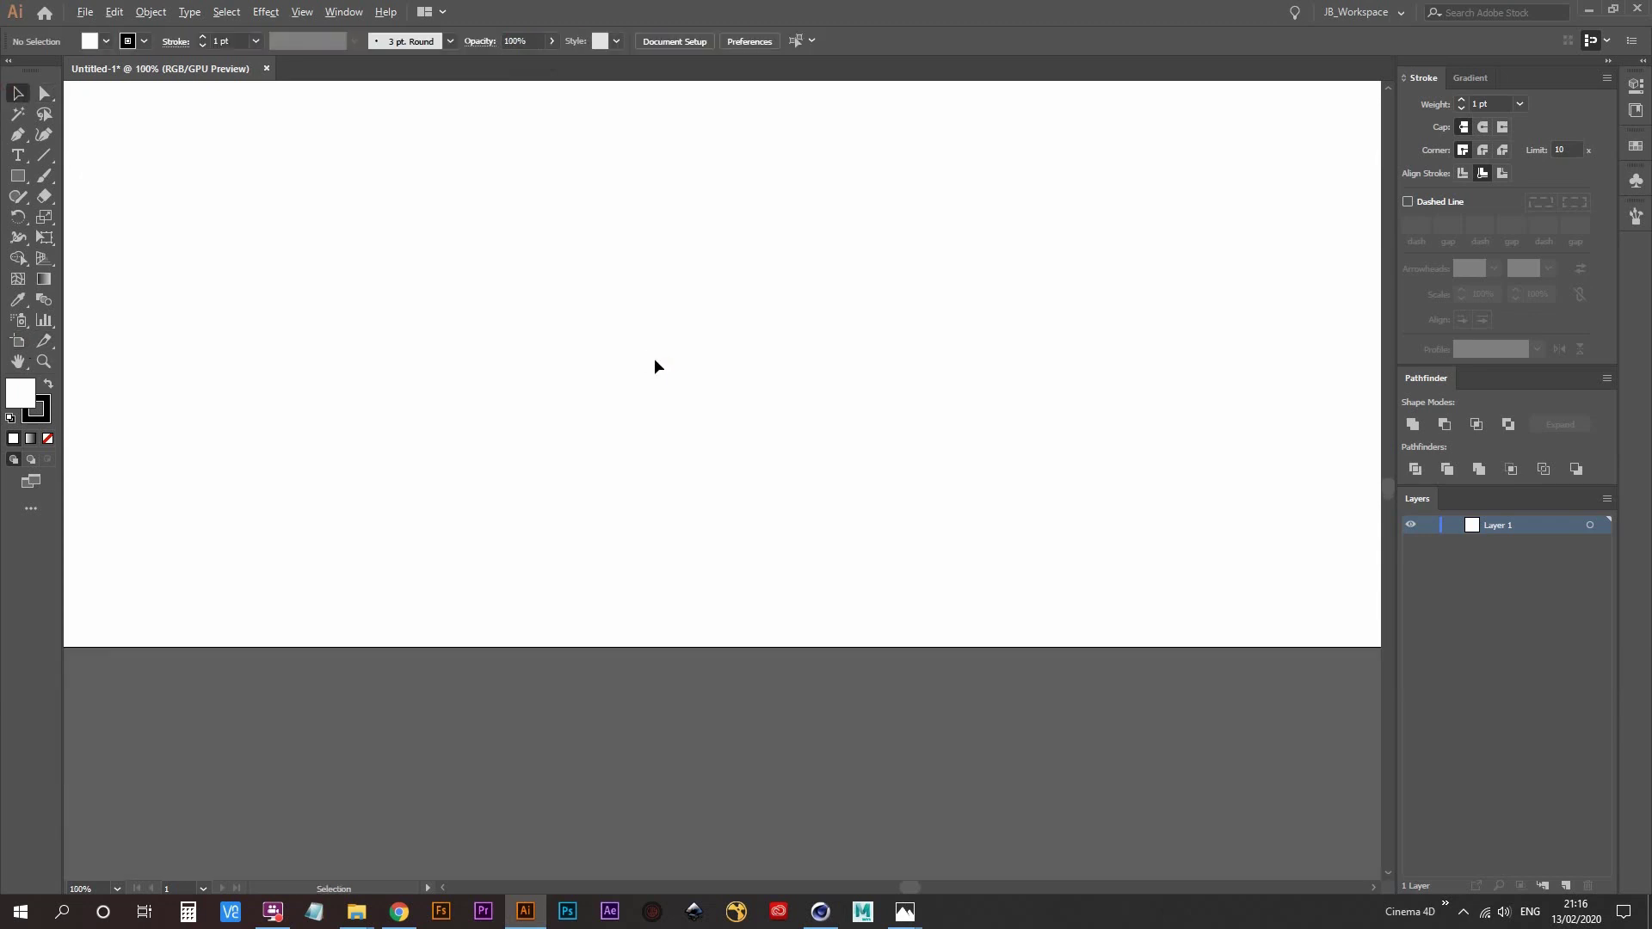
pyautogui.hotkey('ctrl', '0')
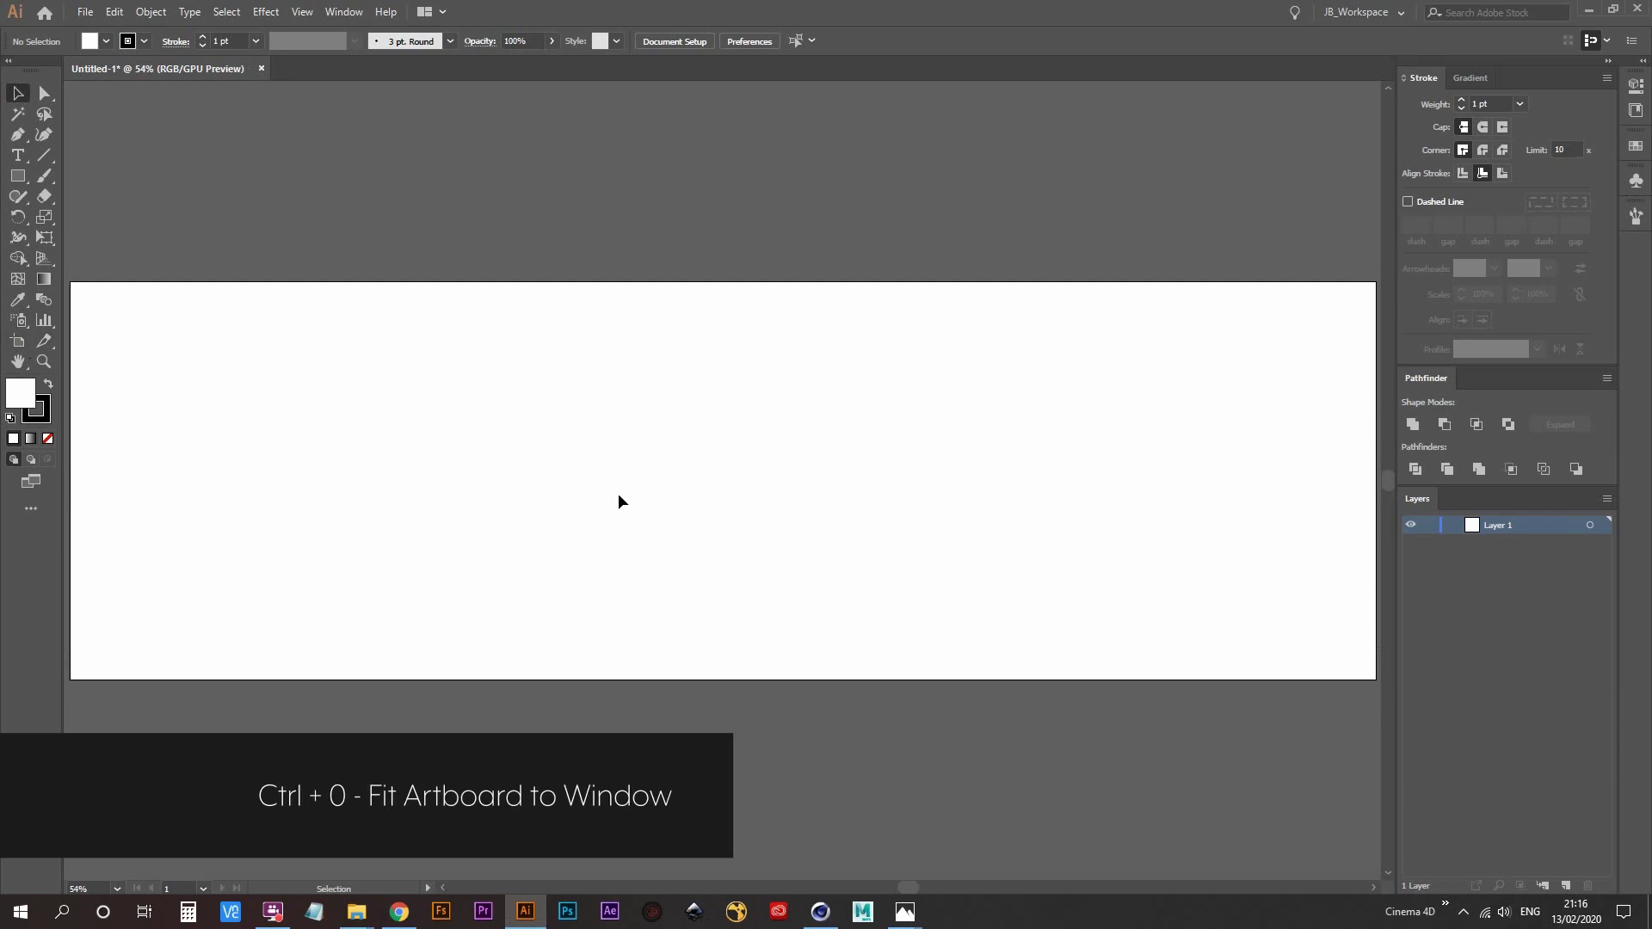
pyautogui.keyDown('alt'); pyautogui.scroll(-1, 634, 459); pyautogui.keyUp('alt')
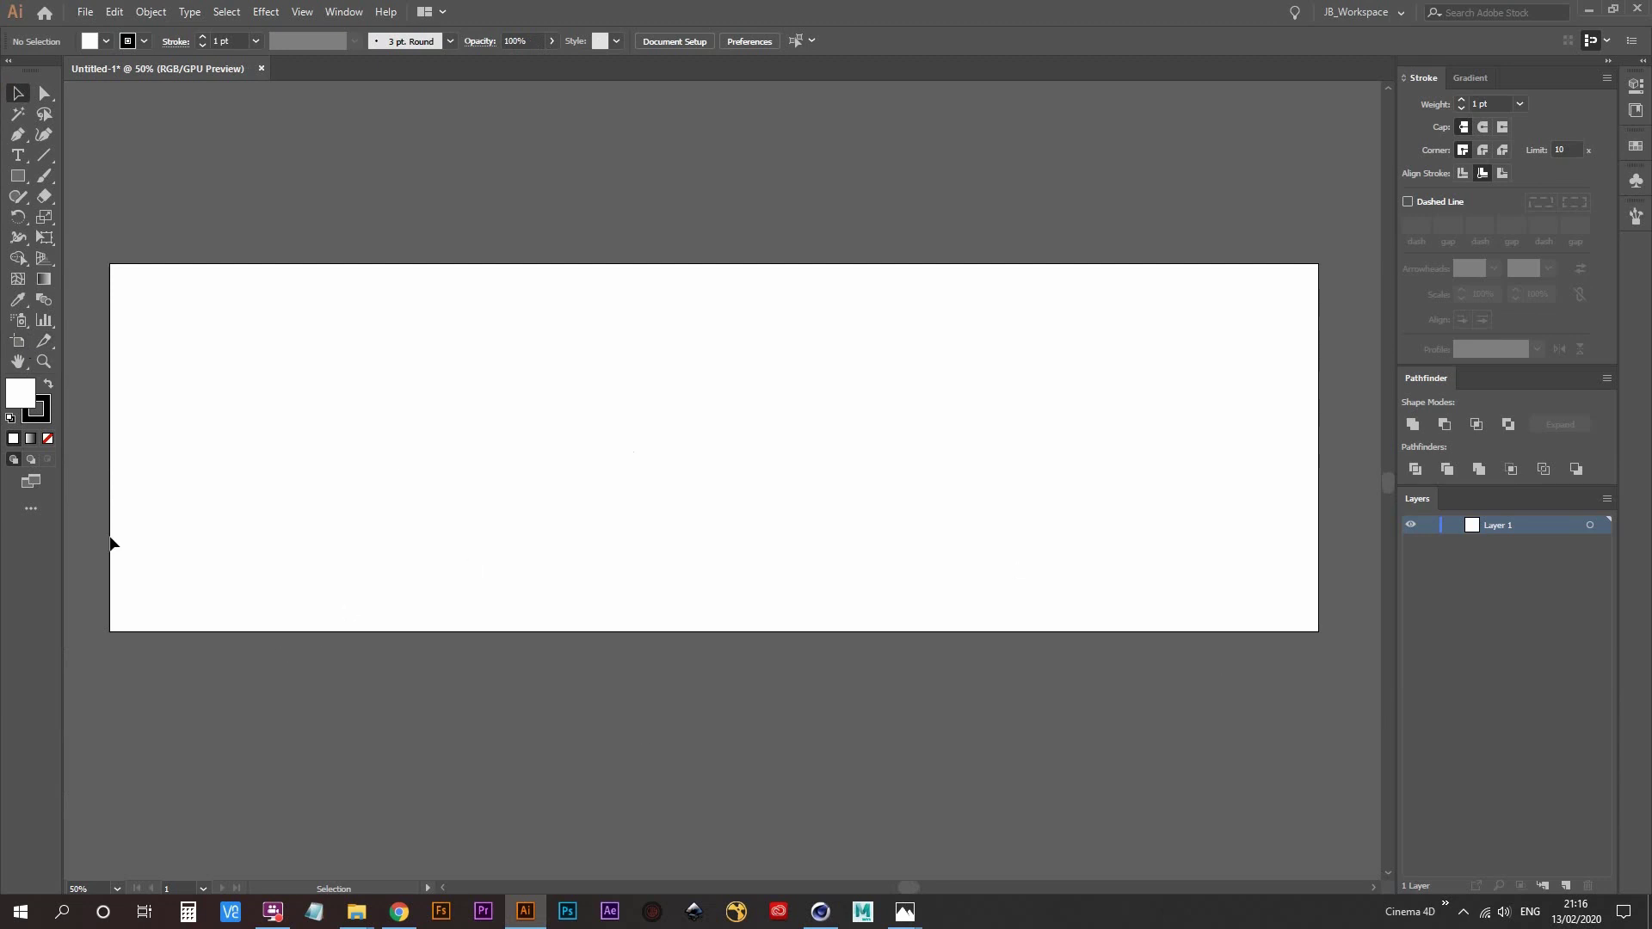
# - Switch to Cinema 4D and examine the character's size and position against the backdrop up close
pyautogui.click(831, 919)
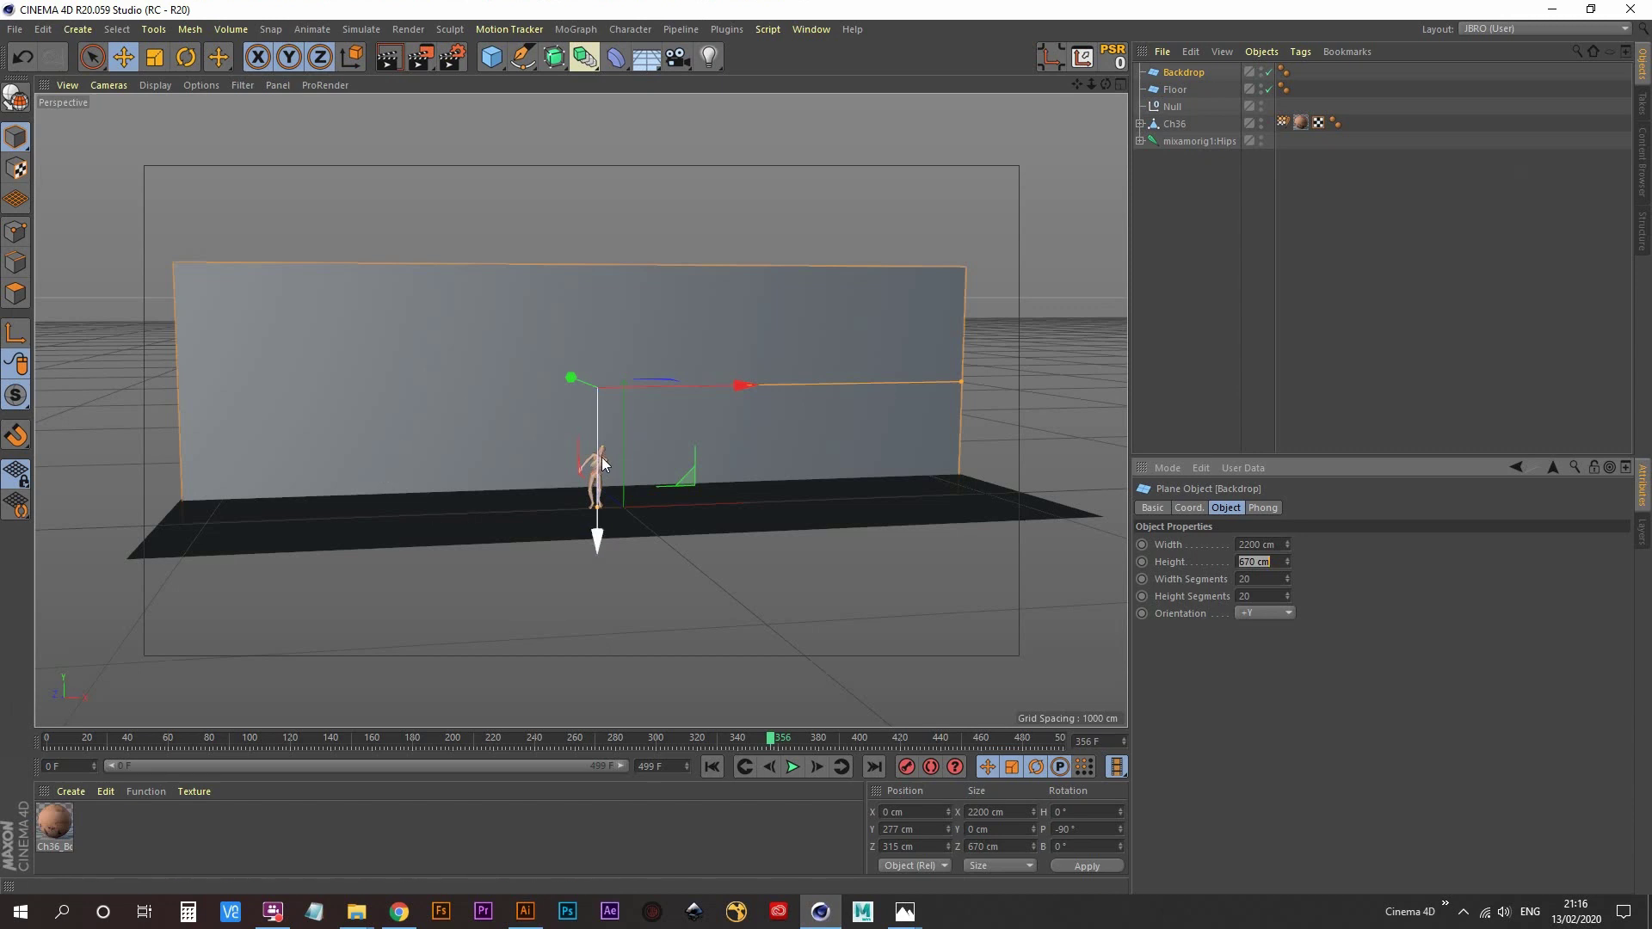
pyautogui.keyDown('alt'); pyautogui.moveTo(608, 463); pyautogui.dragTo(559, 580); pyautogui.keyUp('alt')
pyautogui.scroll(6, 590, 472)
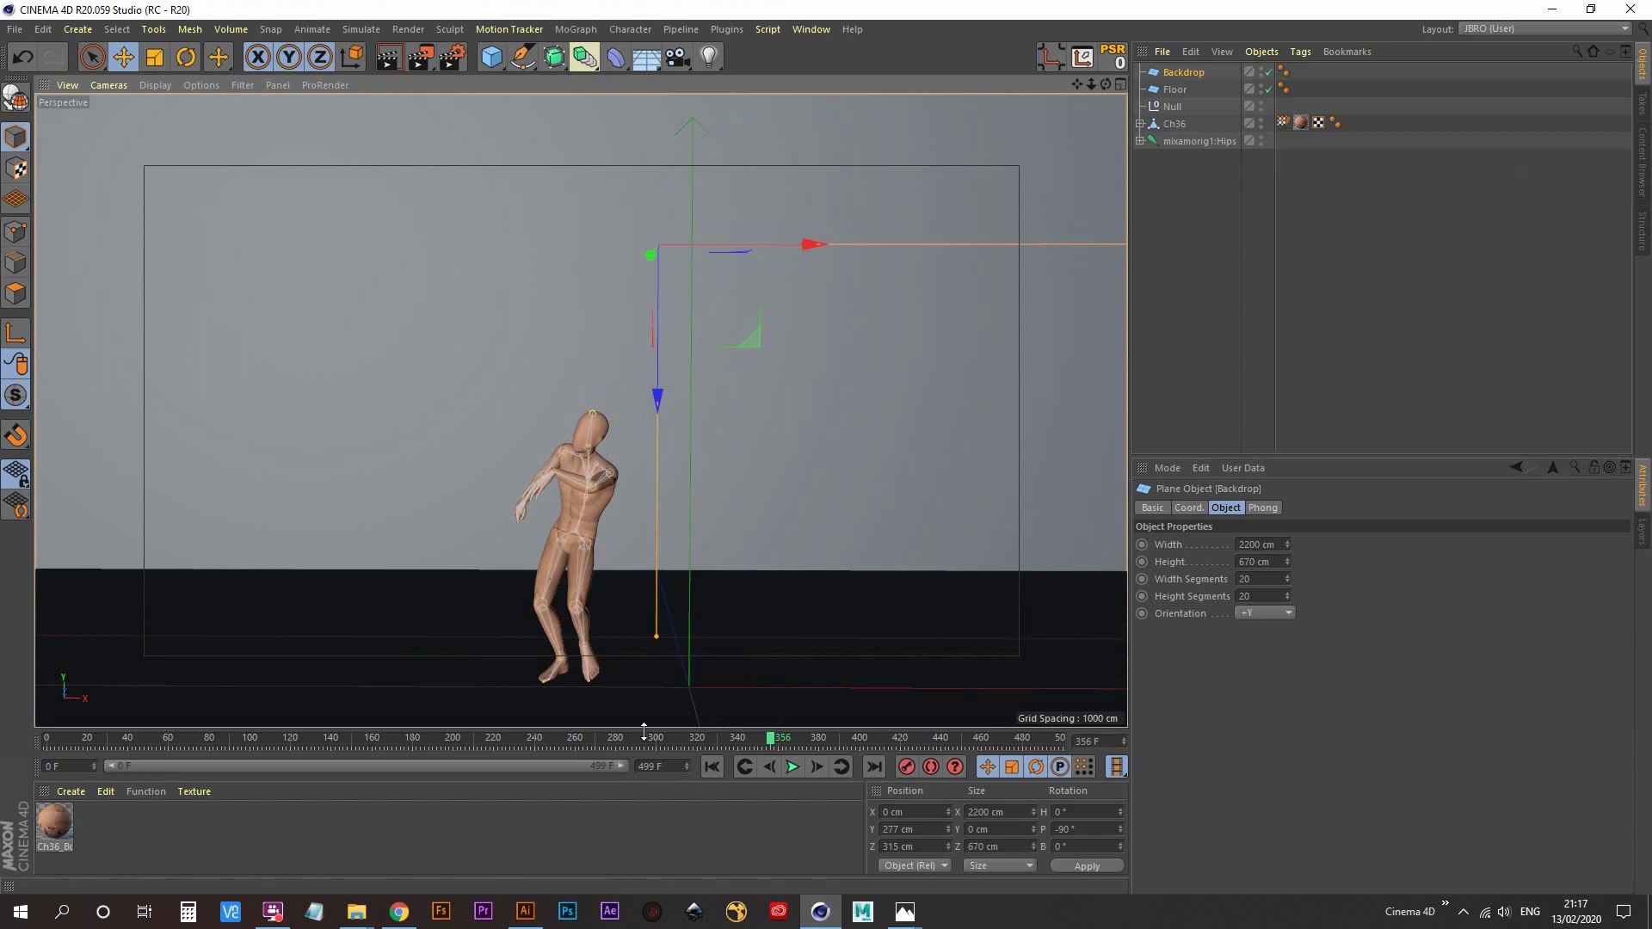
# - Return to Illustrator and draw a vertical rectangle about 15 by 263 px across the artboard's upper edge, centred horizontally
pyautogui.click(521, 914)
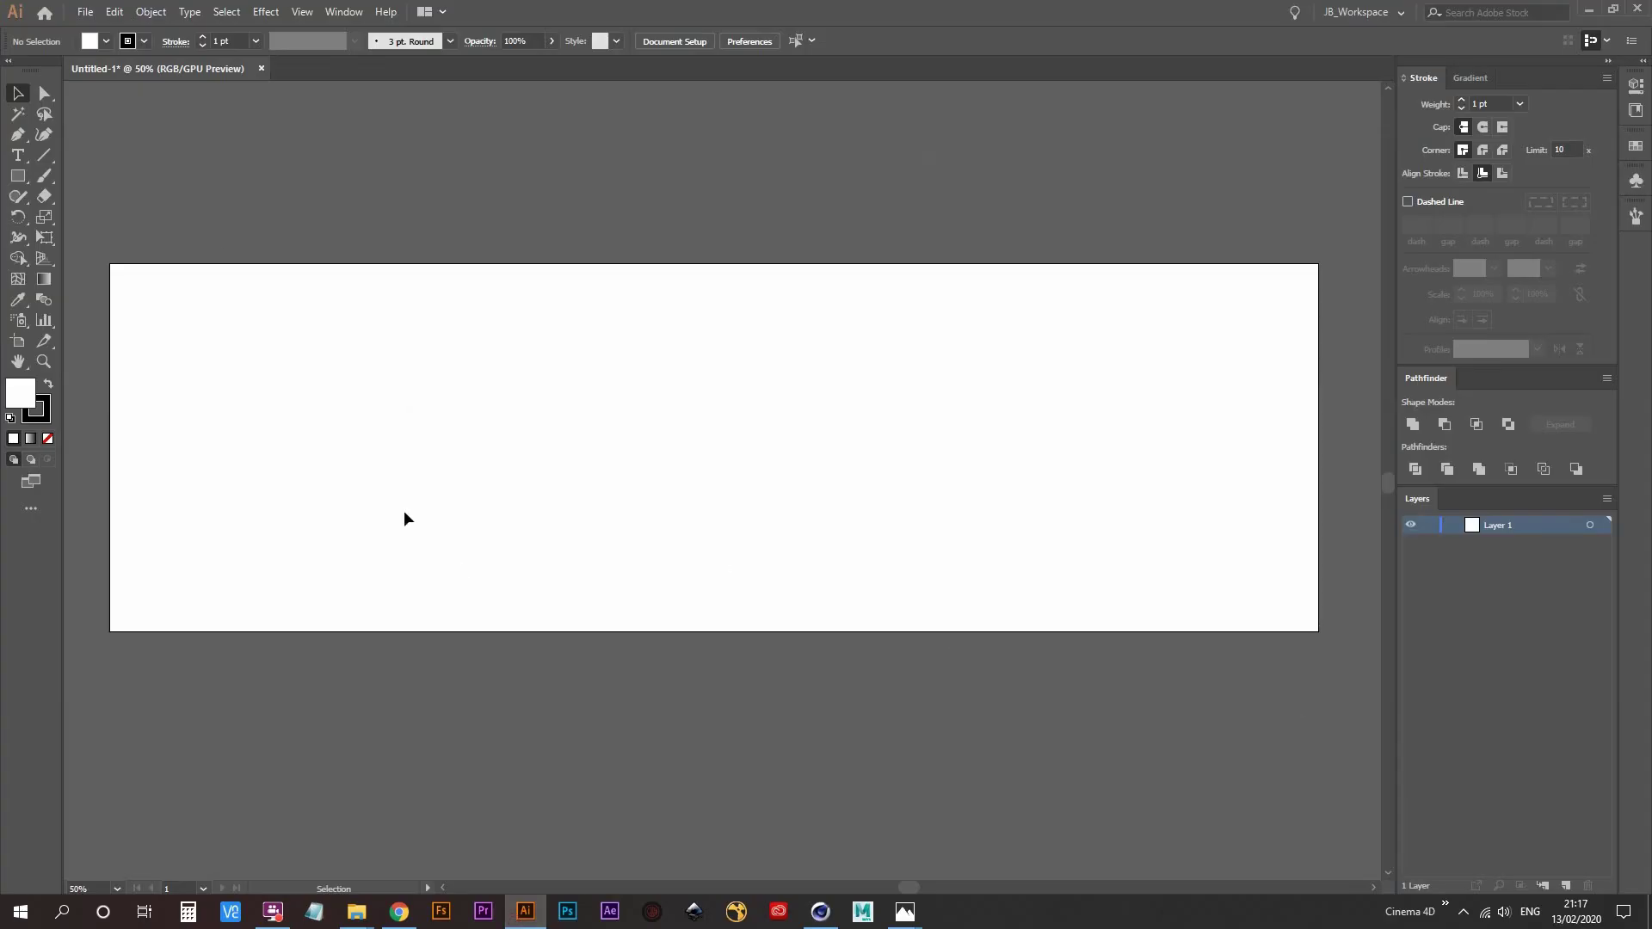
pyautogui.click(13, 178)
pyautogui.moveTo(667, 238); pyautogui.dragTo(672, 381)
pyautogui.click(738, 40)
pyautogui.press('v')
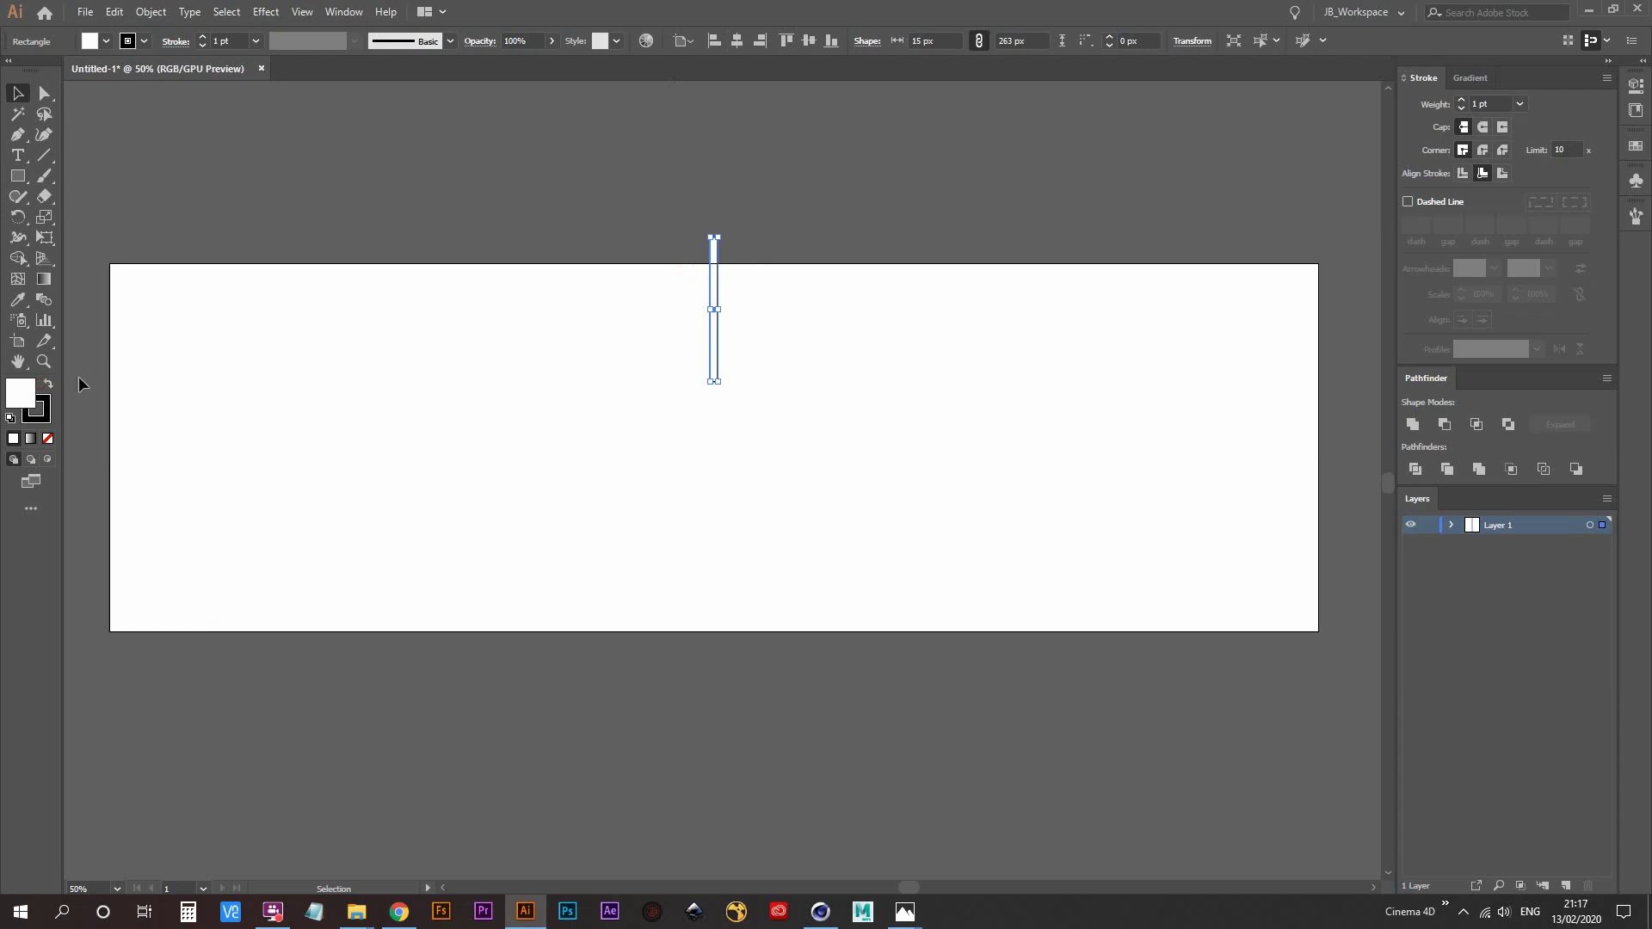
# - Give the narrow rectangle a black fill and no stroke
pyautogui.click(47, 385)
pyautogui.click(47, 437)
pyautogui.click(295, 383)
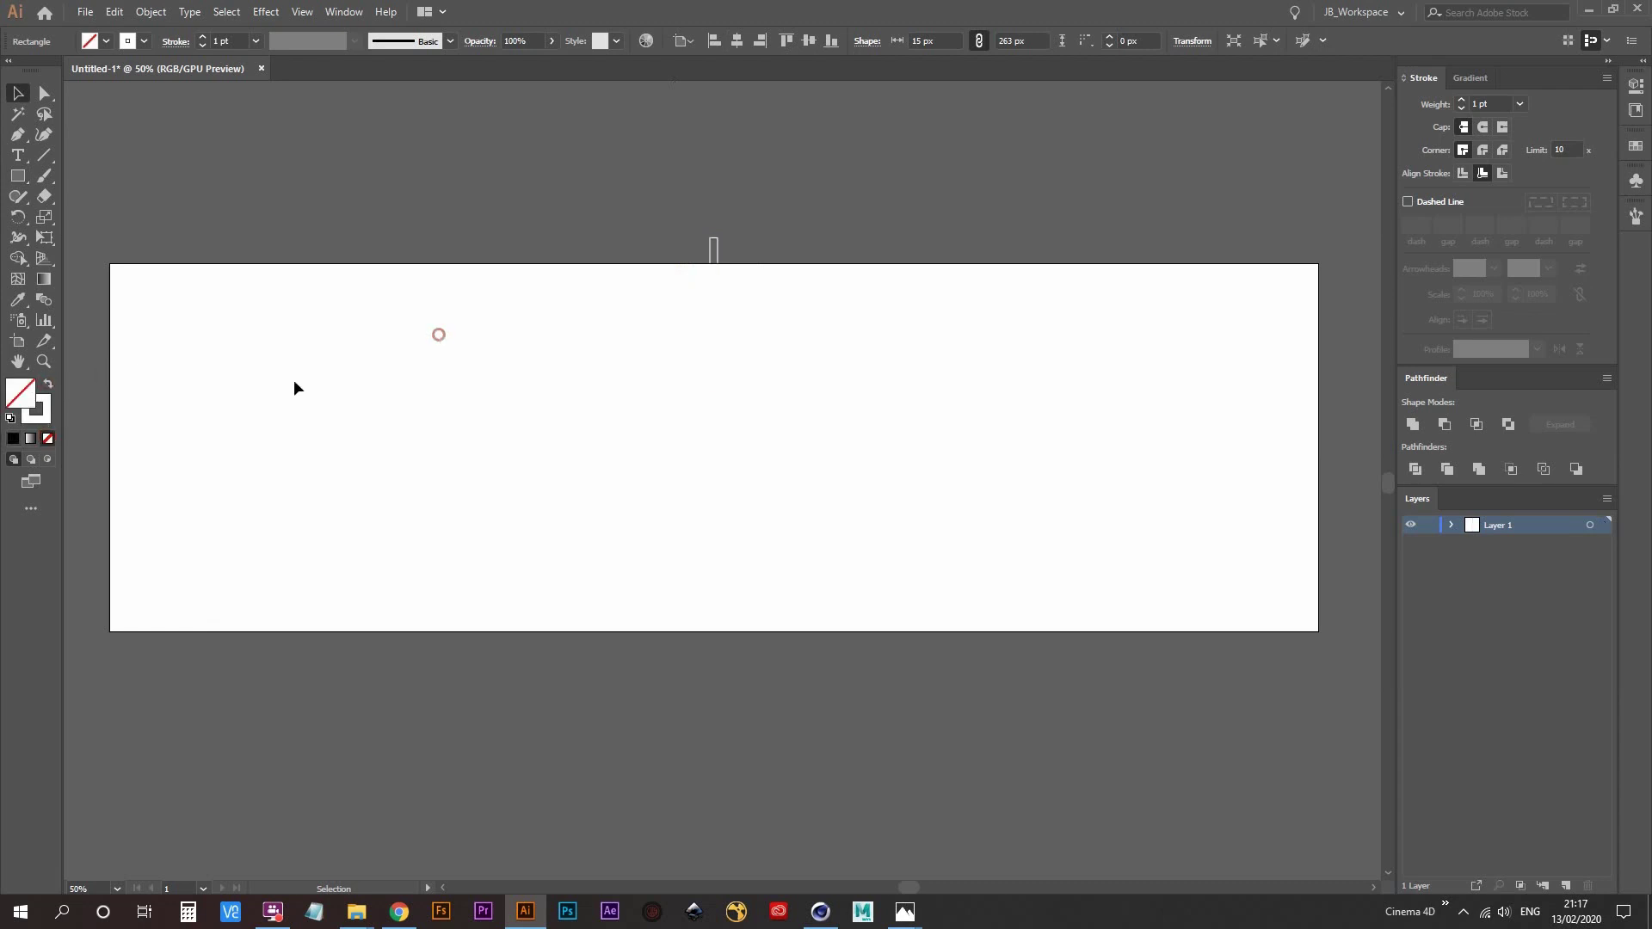
pyautogui.press('a')
pyautogui.hotkey('ctrl', 'z')
pyautogui.hotkey('ctrl', 'shift', 'z')
pyautogui.hotkey('ctrl', 'z')
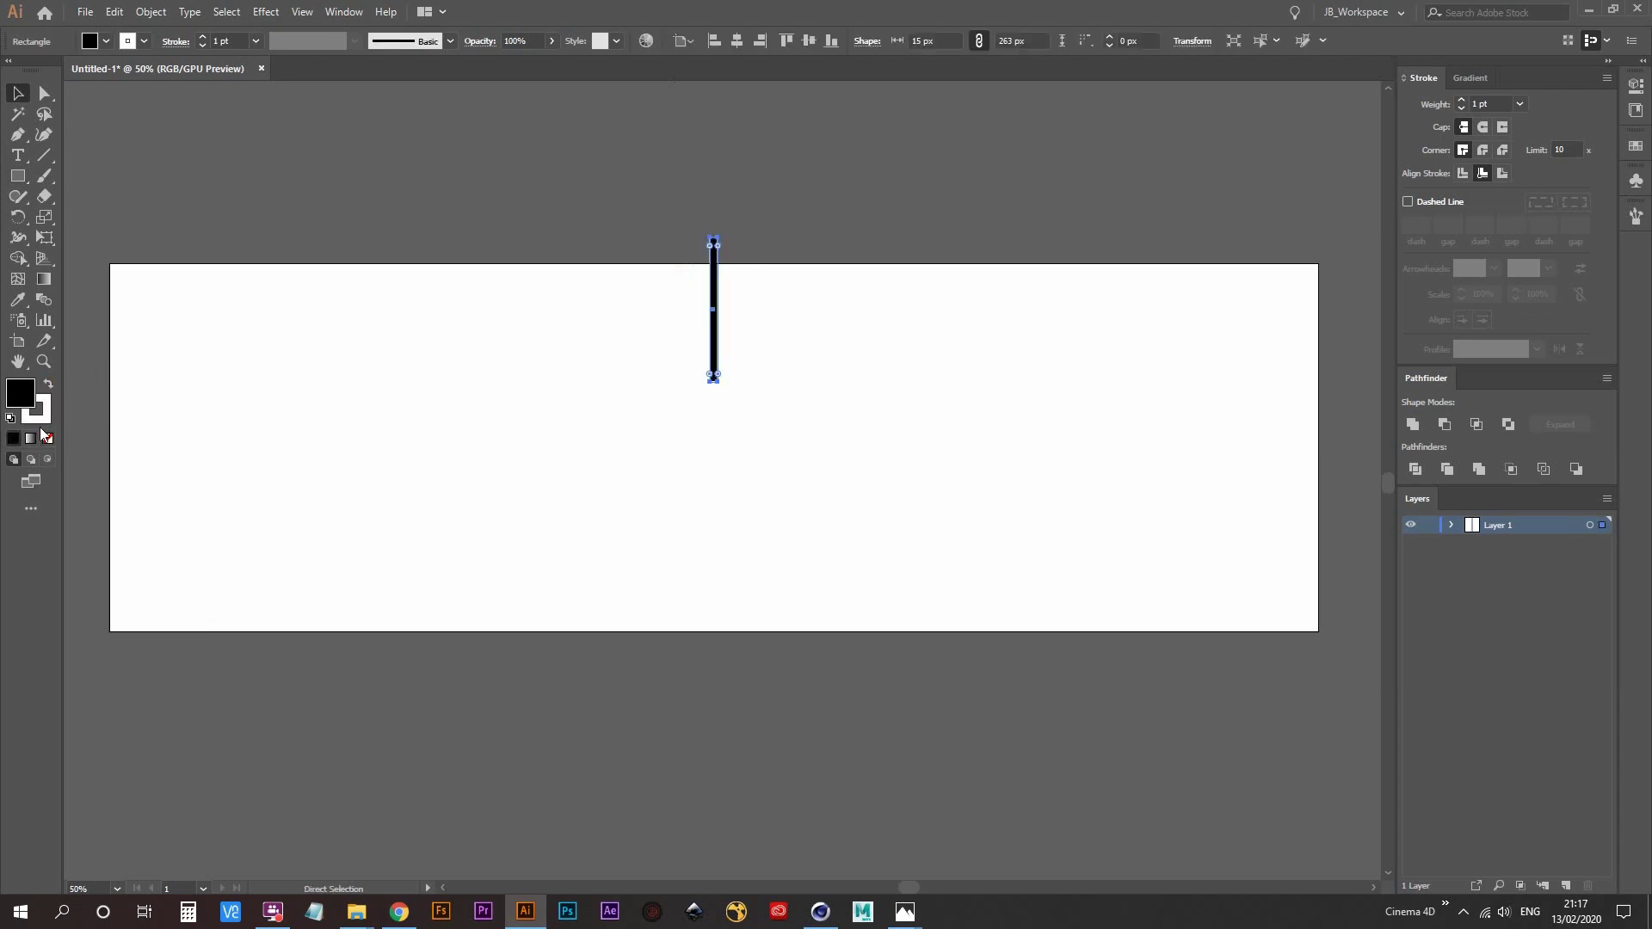
pyautogui.click(40, 409)
pyautogui.click(48, 437)
pyautogui.click(553, 339)
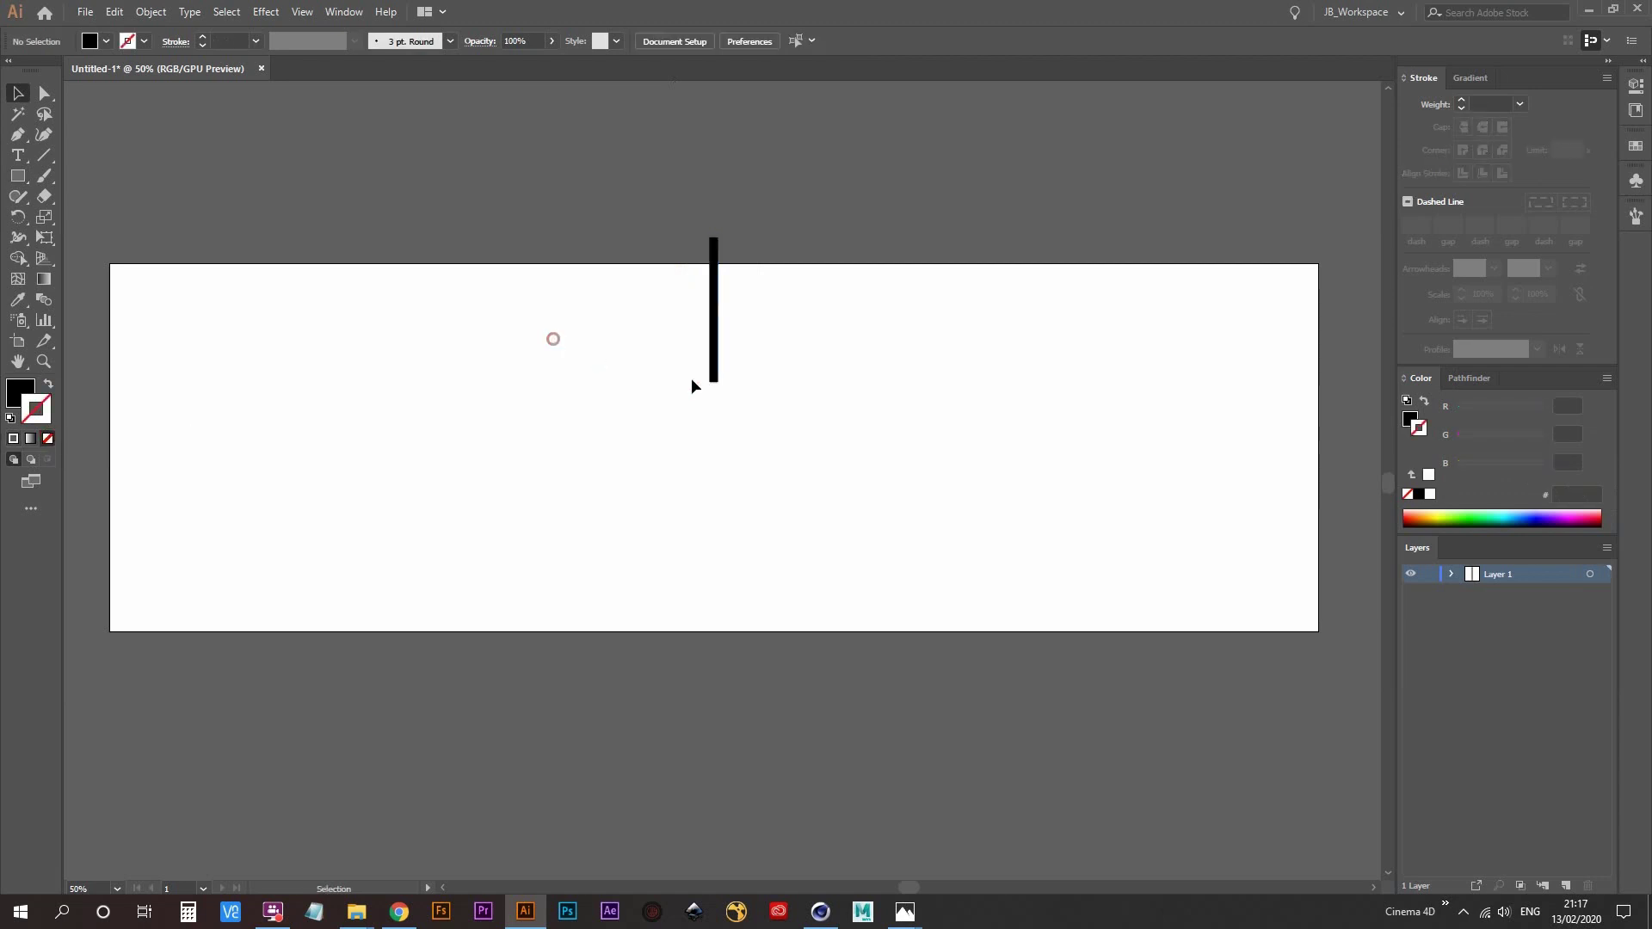
pyautogui.click(713, 340)
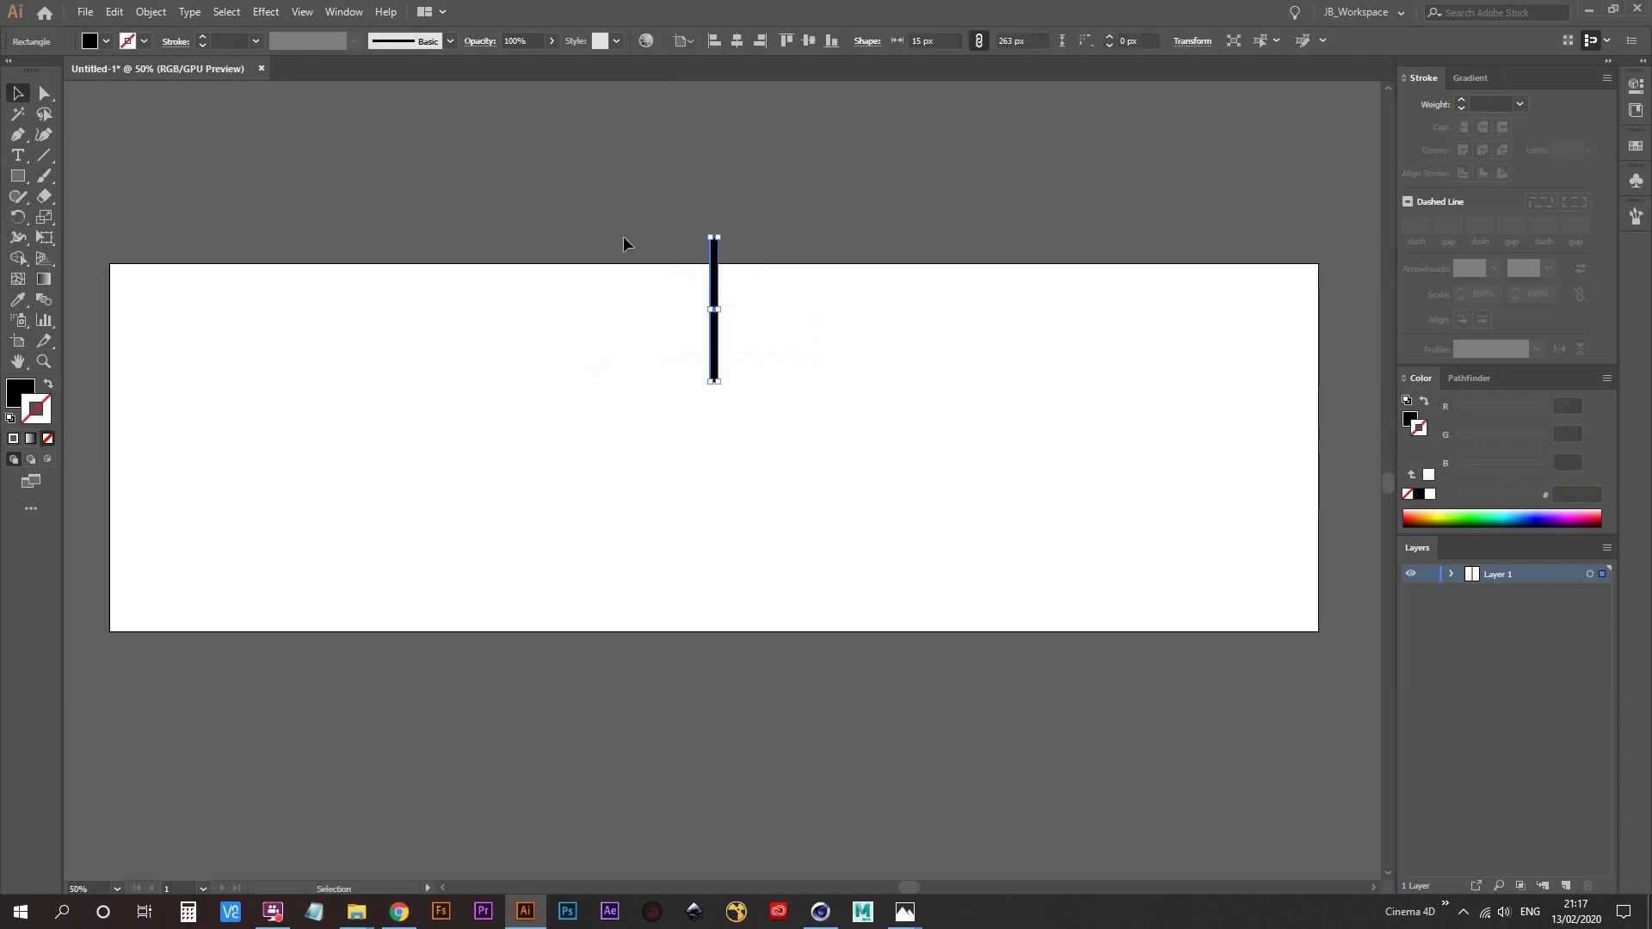
pyautogui.moveTo(602, 210); pyautogui.dragTo(814, 339)
pyautogui.click(623, 453)
# - Create a triangle below the bar using the Polygon tool with a 50 px radius
pyautogui.click(18, 175)
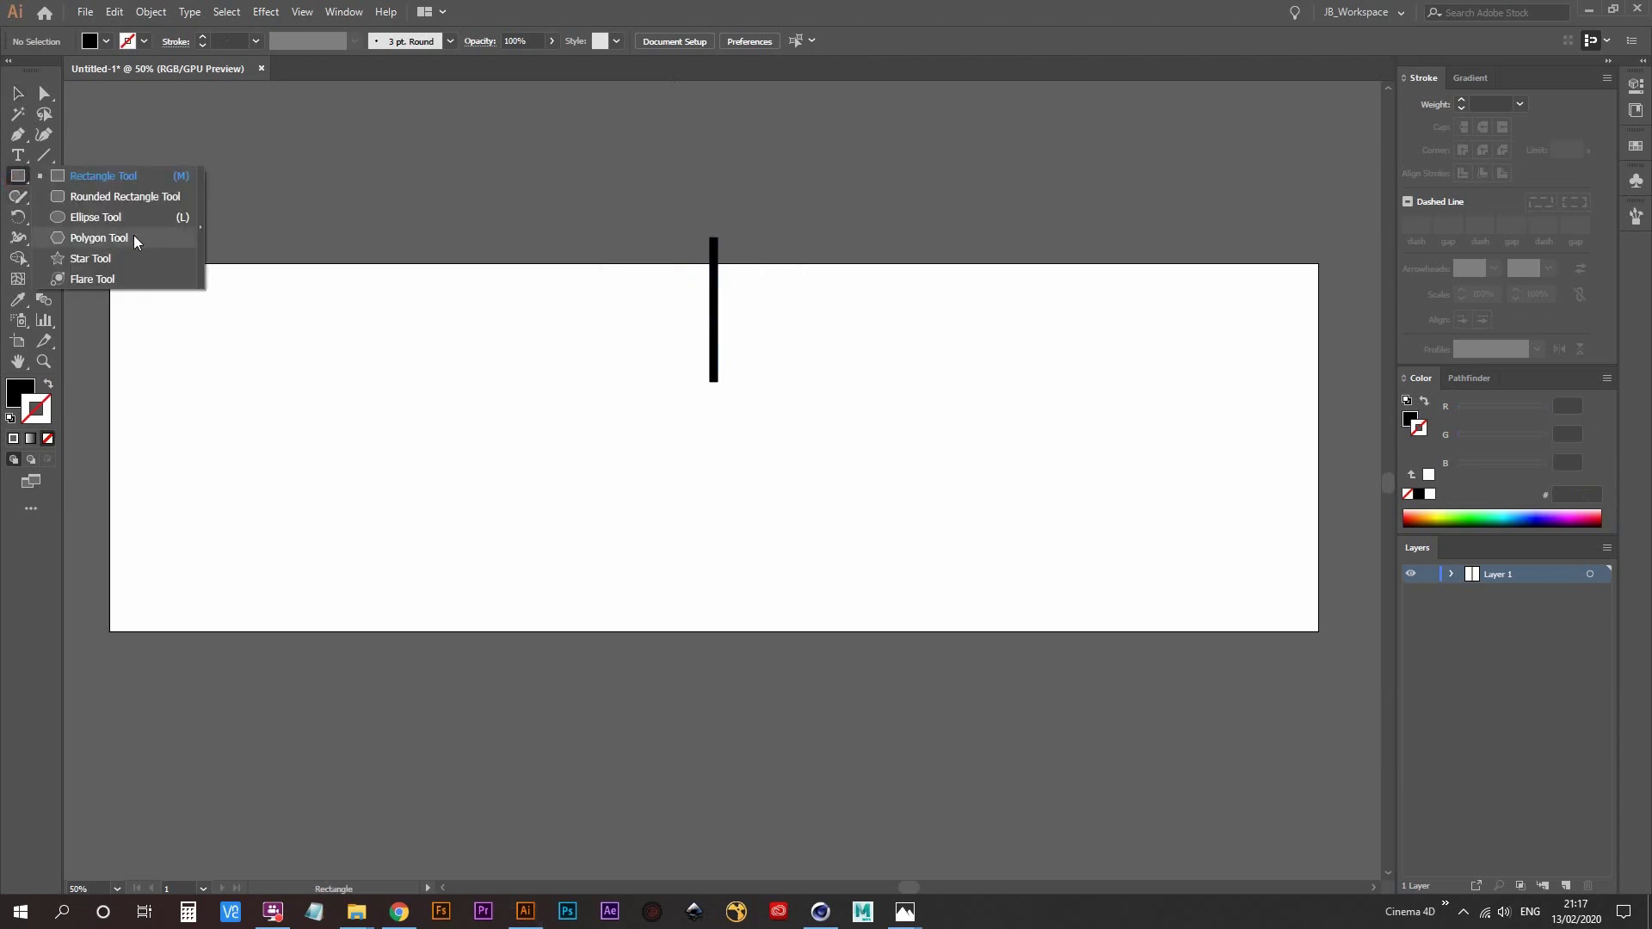
pyautogui.click(100, 238)
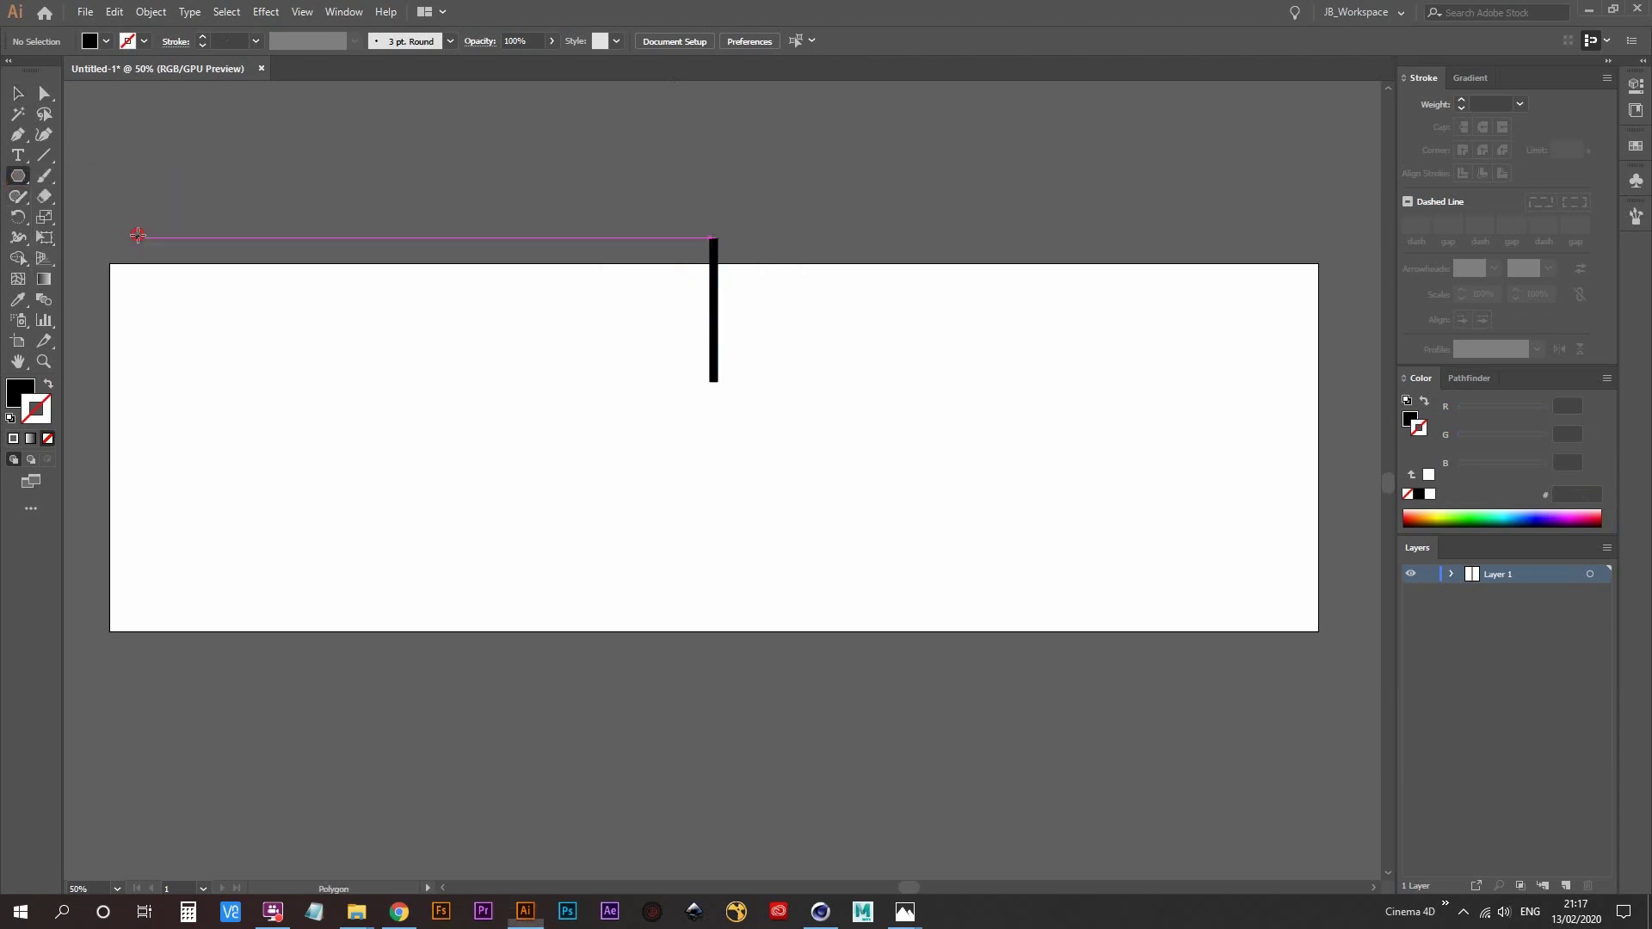
pyautogui.click(710, 499)
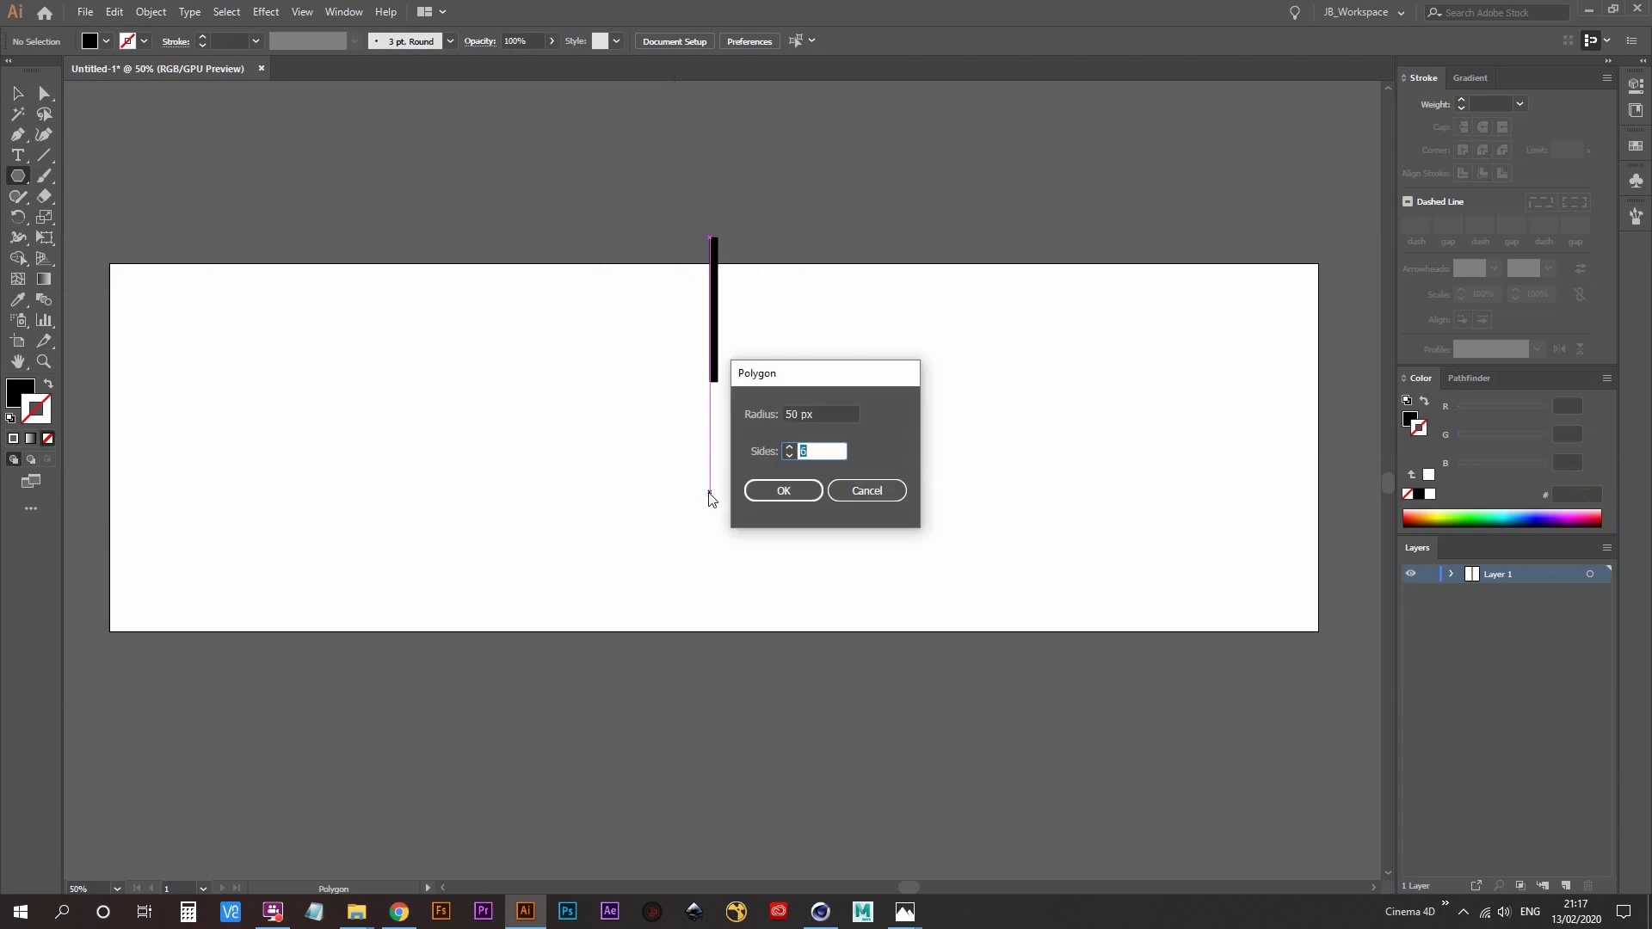
pyautogui.press('Return')
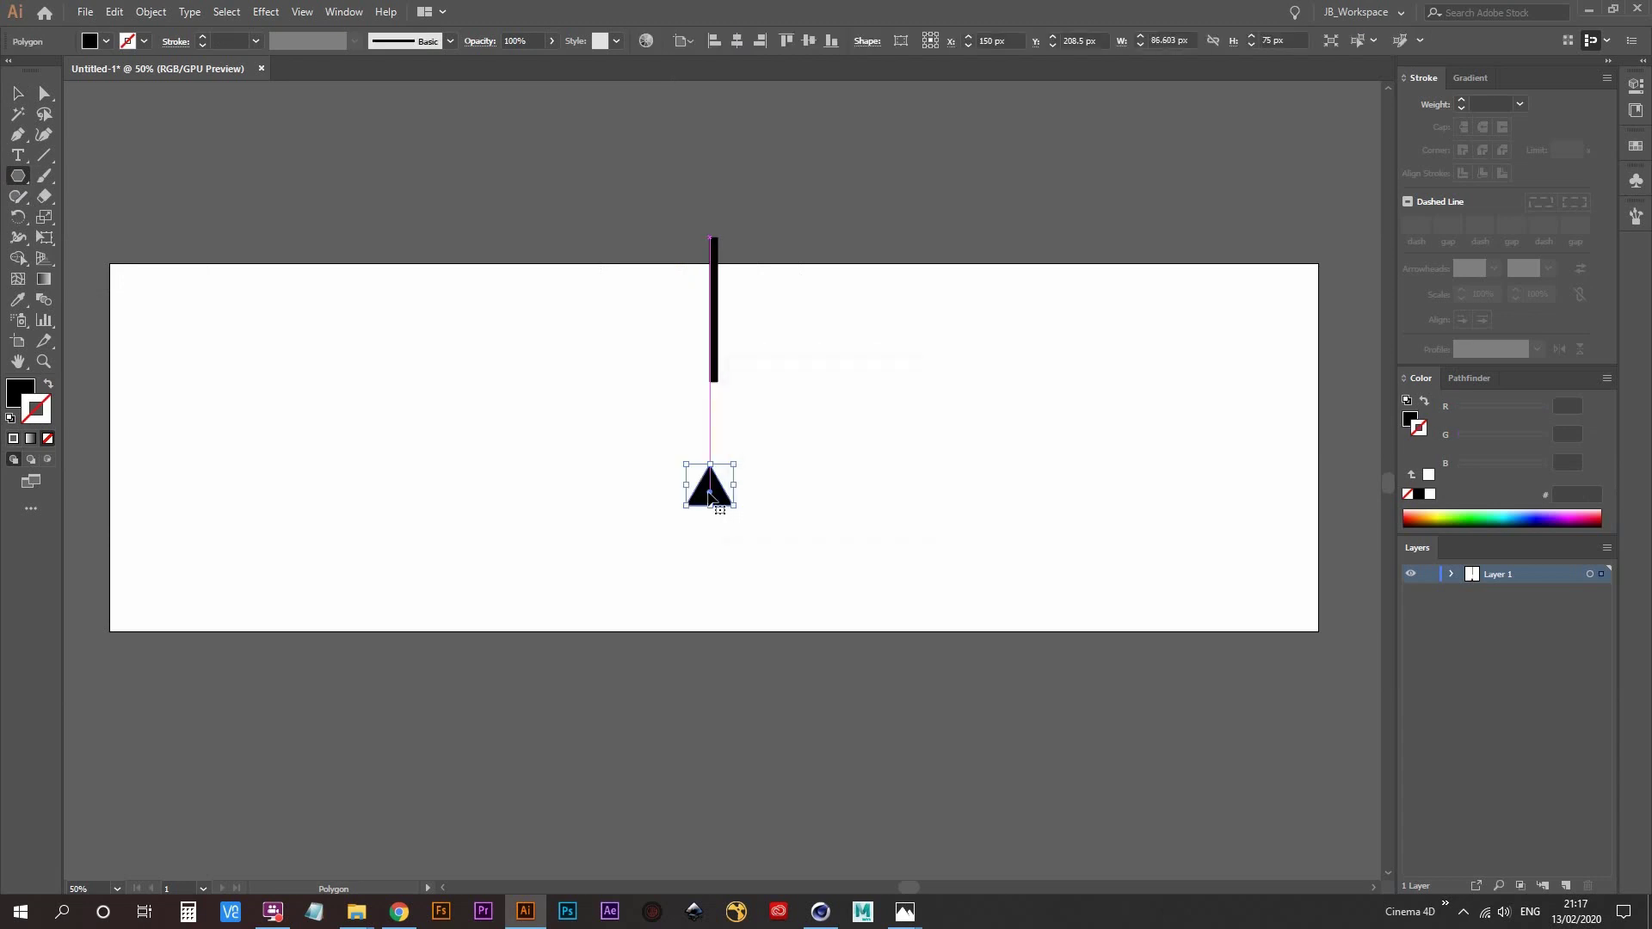
pyautogui.press('v')
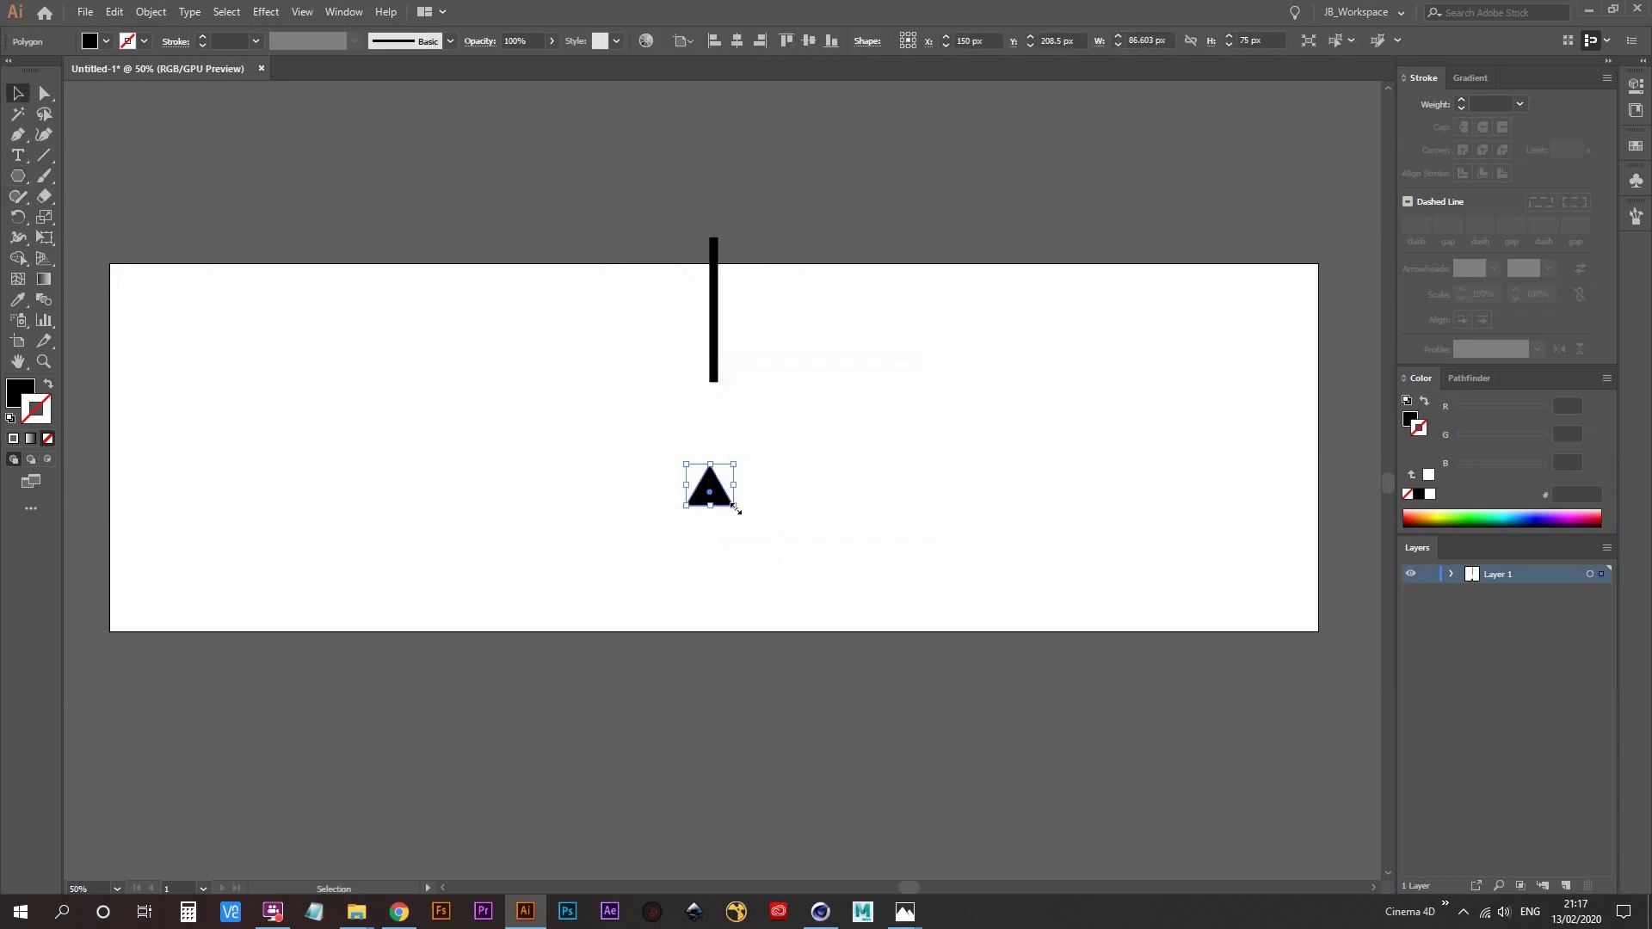
# - Enlarge the triangle to about 658 px wide and 289 px high, and move it straight down across the artboard's lower edge
pyautogui.keyDown('shift'); pyautogui.moveTo(736, 509); pyautogui.dragTo(731, 605); pyautogui.keyUp('shift')
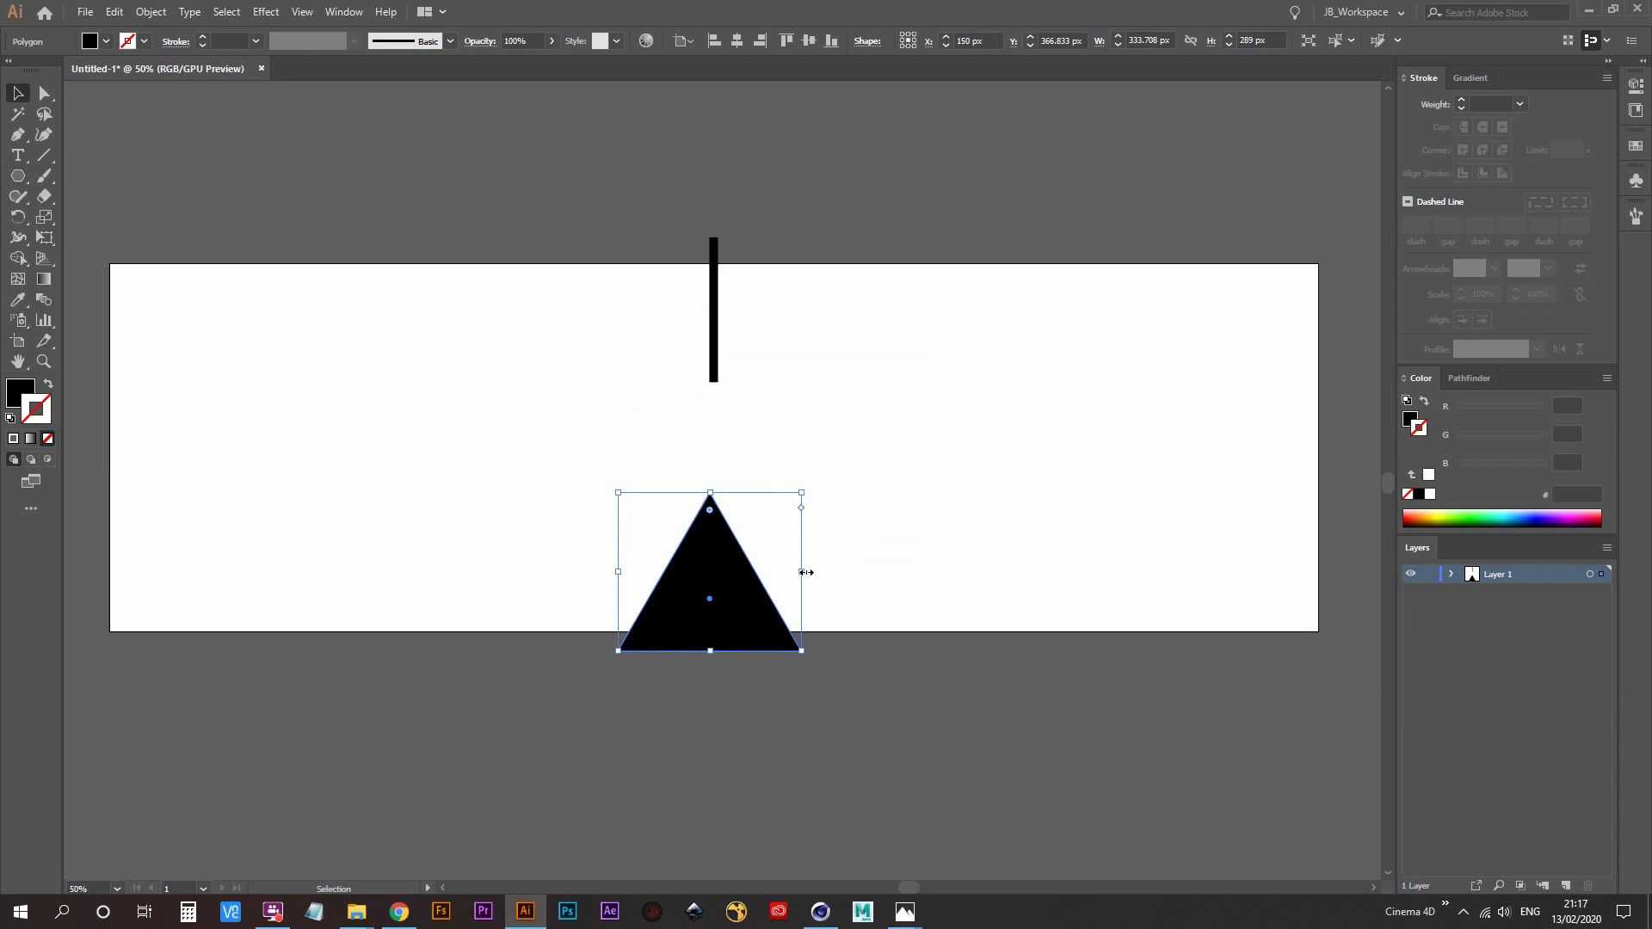
pyautogui.keyDown('alt'); pyautogui.moveTo(805, 571); pyautogui.dragTo(891, 564); pyautogui.keyUp('alt')
pyautogui.keyDown('alt'); pyautogui.scroll(1, 766, 634); pyautogui.keyUp('alt')
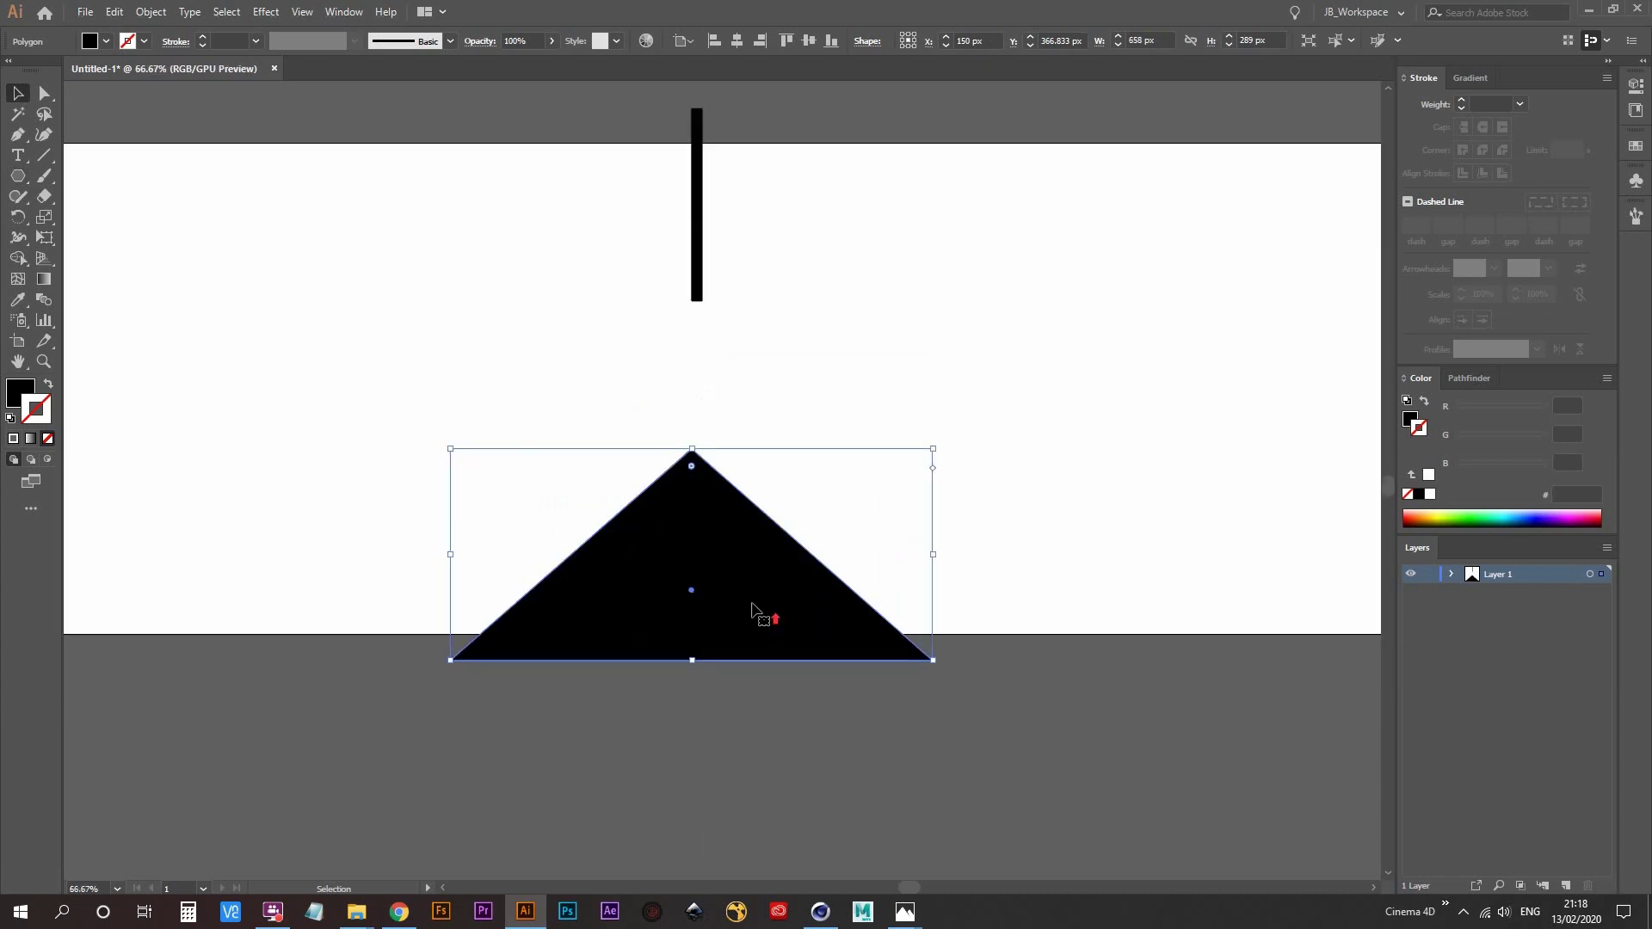
pyautogui.keyDown('shift'); pyautogui.moveTo(756, 612); pyautogui.dragTo(756, 664); pyautogui.keyUp('shift')
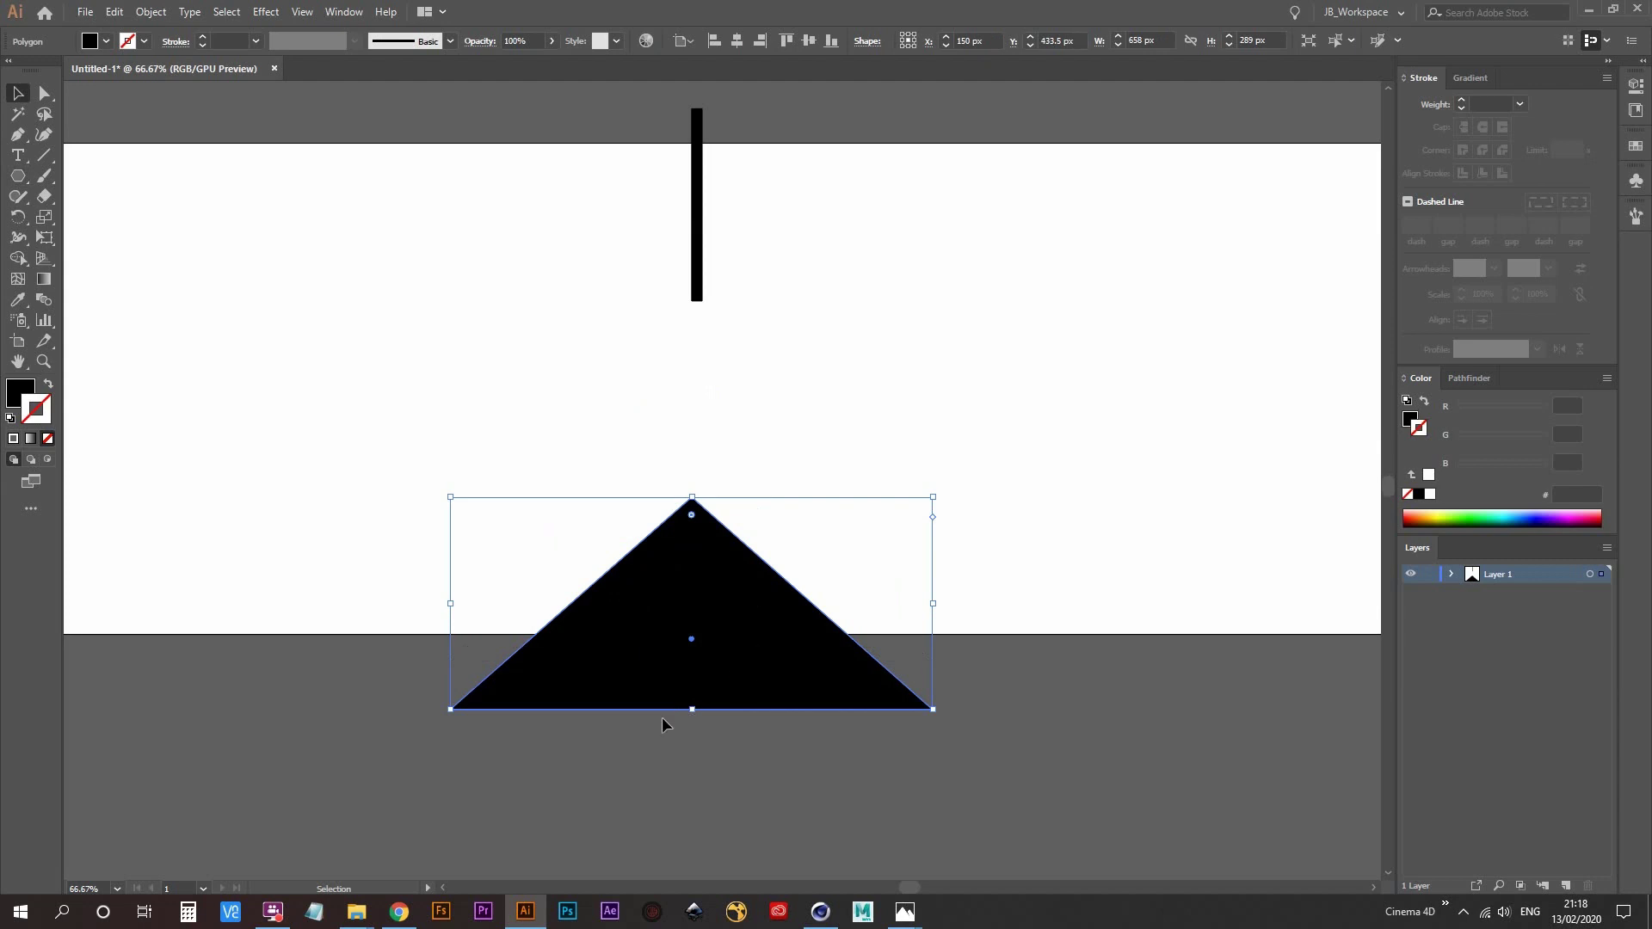
# - Raise the triangle's two base anchor points close to the artboard's lower edge, reducing its height to about 189 px
pyautogui.press('a')
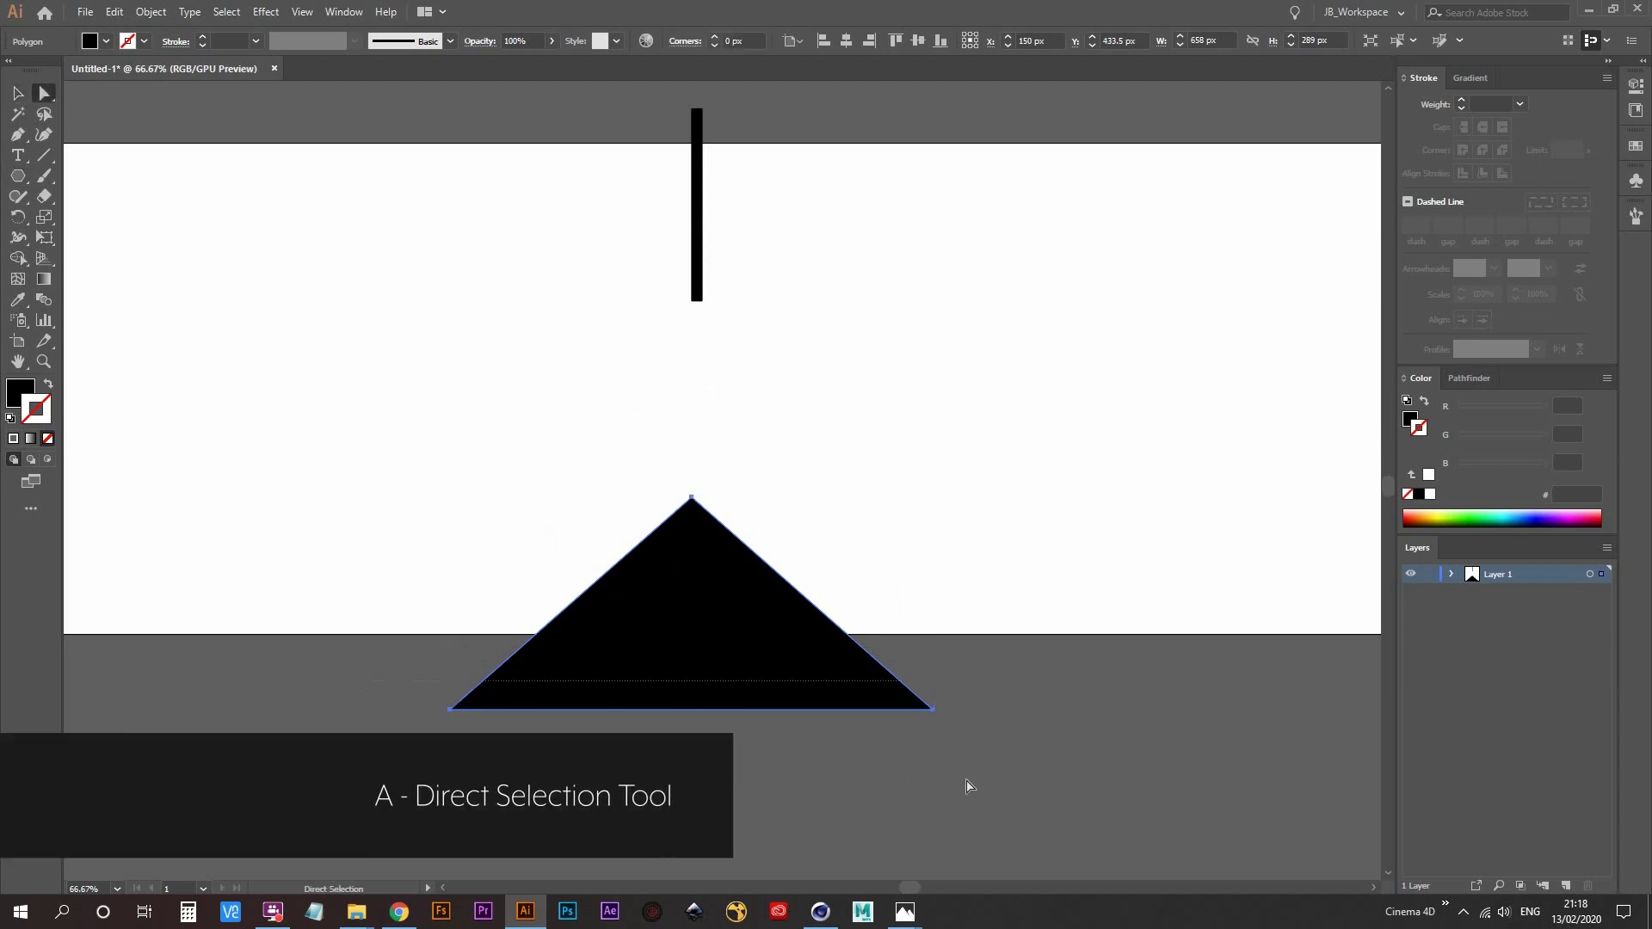
pyautogui.hotkey('ctrl', 'a')
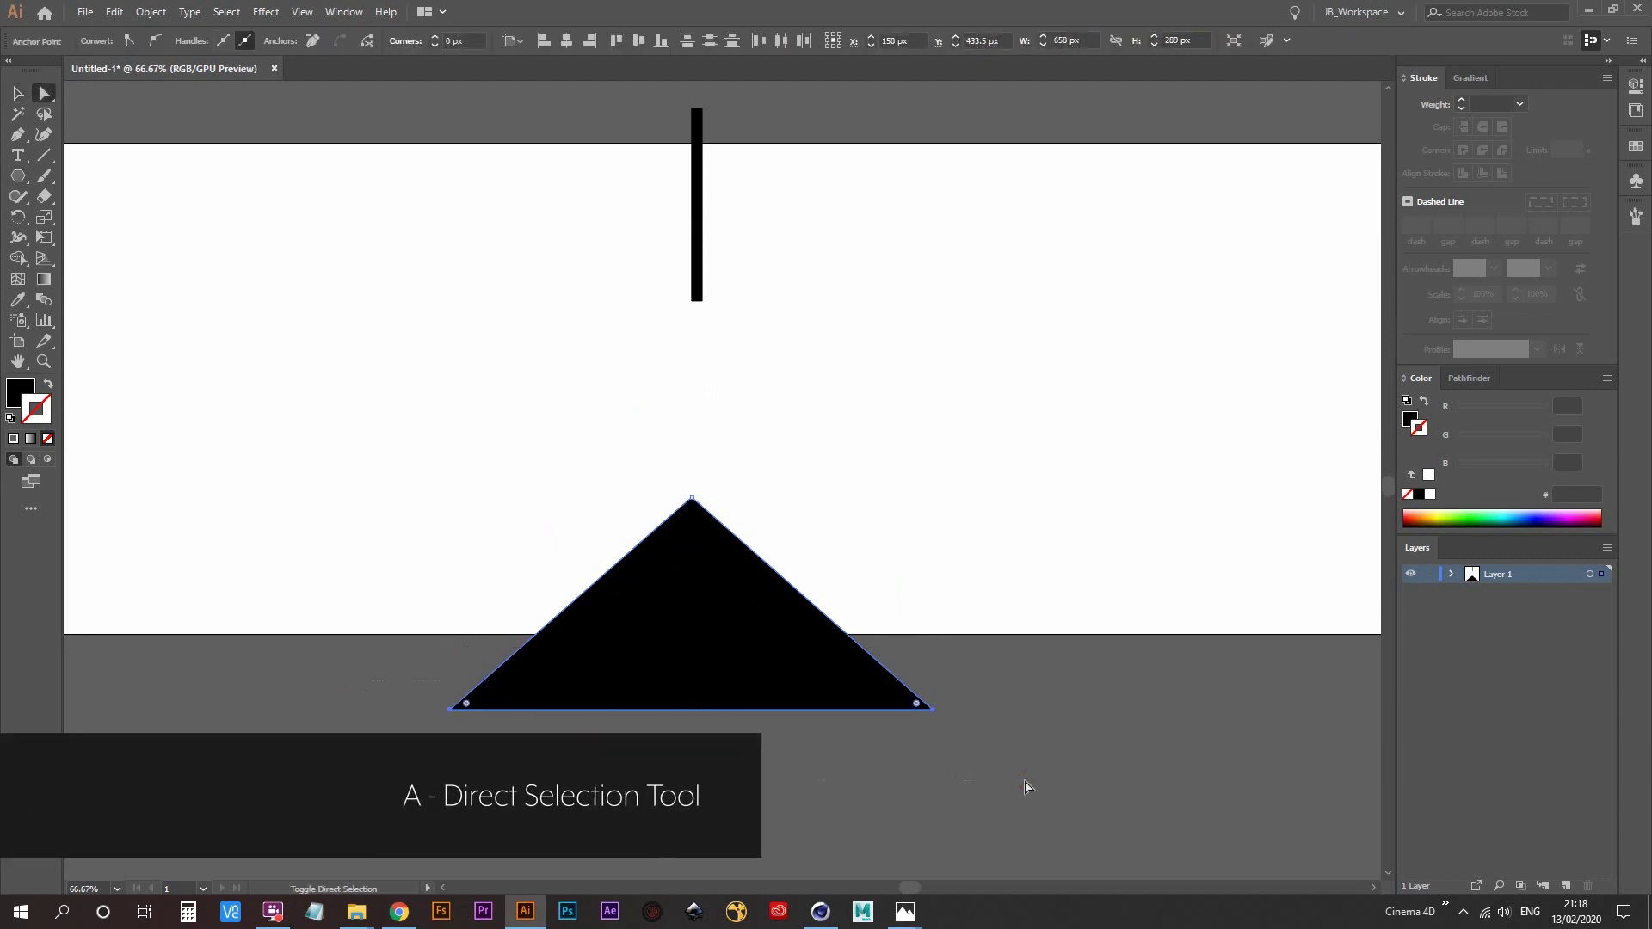
pyautogui.hotkey('shift', 'Up')
pyautogui.hotkey('shift', 'Up')
pyautogui.hotkey('shift', 'Up')
pyautogui.hotkey('shift', 'Up')
pyautogui.hotkey('shift', 'Up')
pyautogui.hotkey('shift', 'Up')
pyautogui.hotkey('shift', 'Up')
pyautogui.hotkey('shift', 'Up')
pyautogui.hotkey('shift', 'Up')
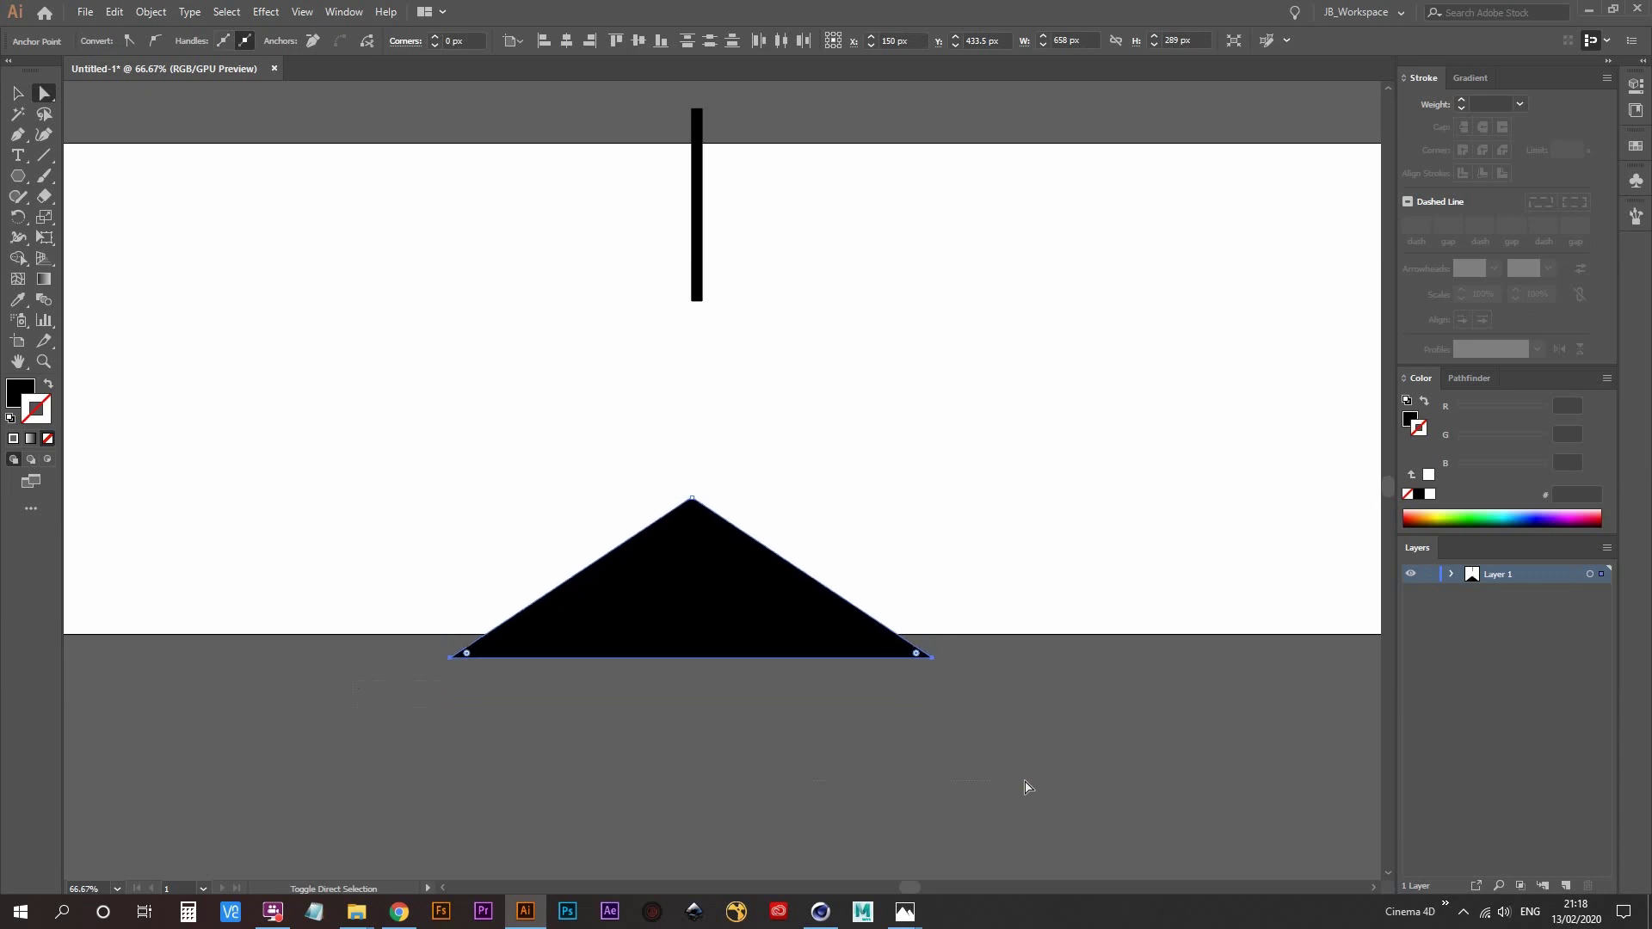
pyautogui.hotkey('shift', 'Up')
pyautogui.hotkey('ctrl', 'z')
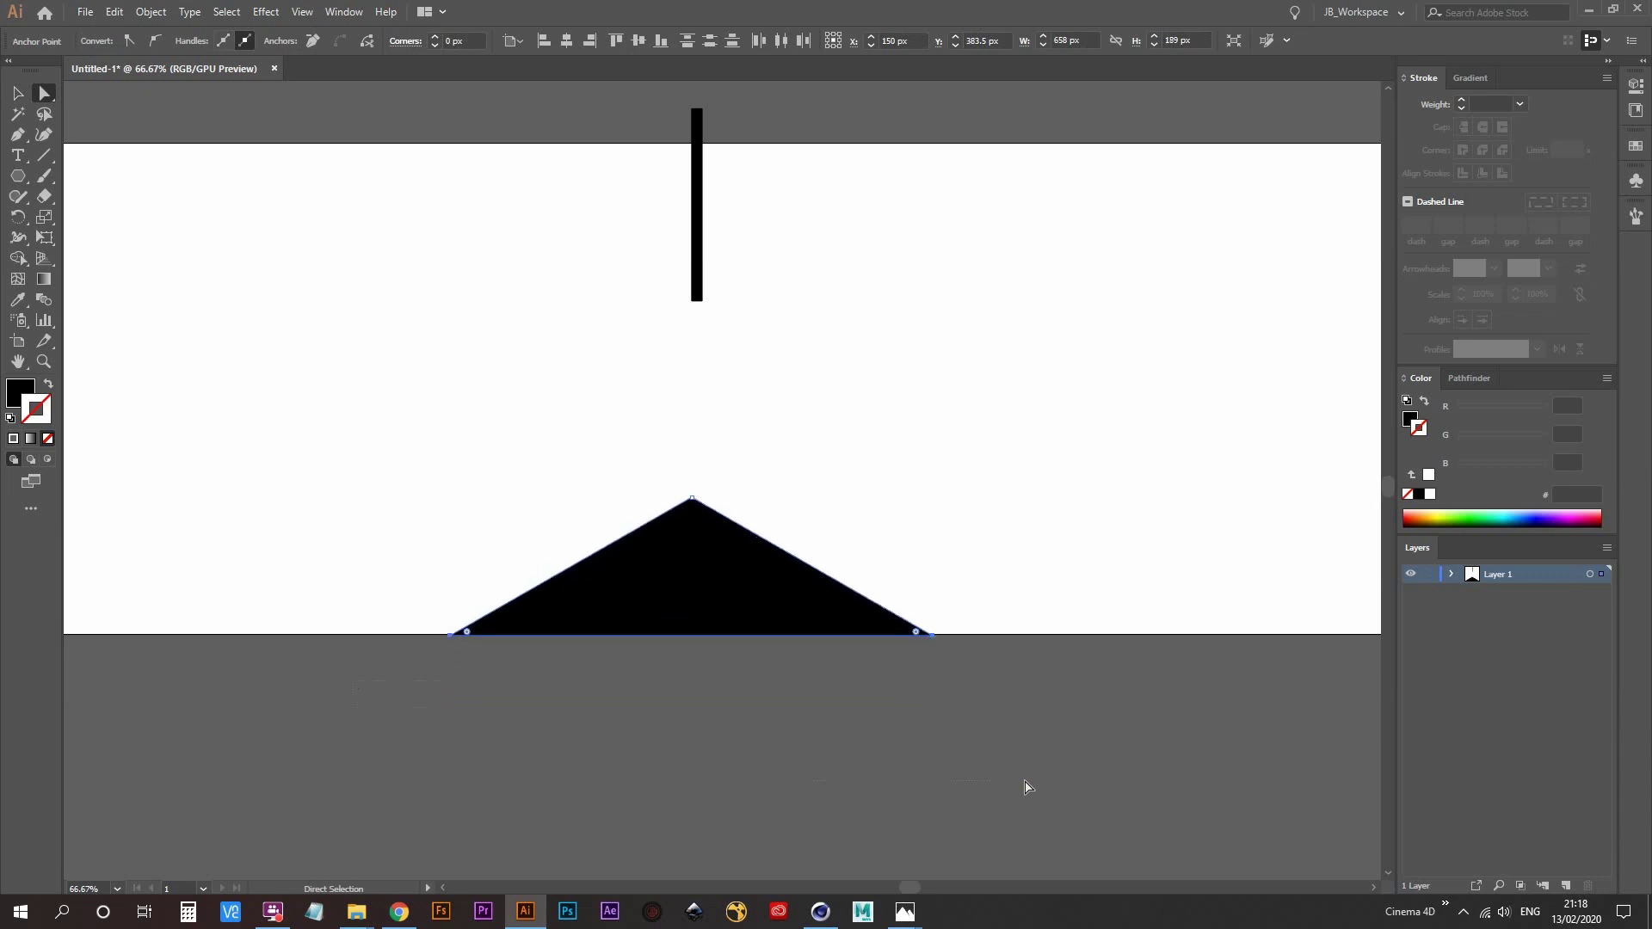
# - Move the triangle's base exactly onto the artboard's lower edge, making the shape about 186 px high
pyautogui.keyDown('alt'); pyautogui.scroll(6, 454, 648); pyautogui.keyUp('alt')
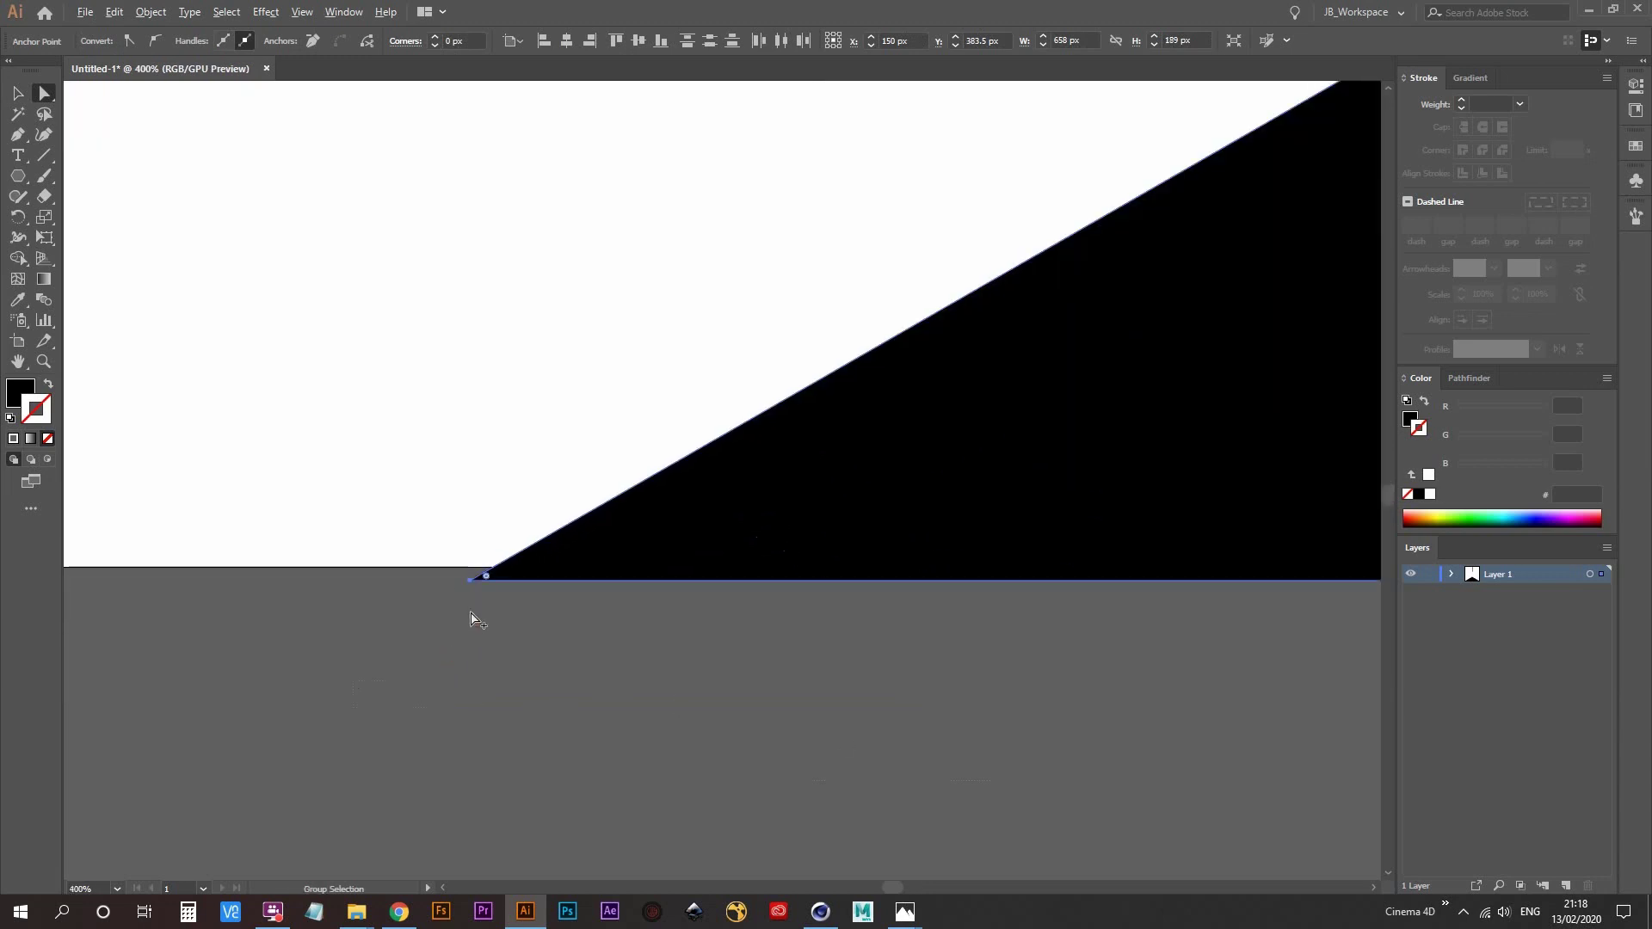
pyautogui.moveTo(473, 562); pyautogui.dragTo(469, 541)
pyautogui.click(712, 706)
pyautogui.keyDown('alt'); pyautogui.scroll(-6, 715, 700); pyautogui.keyUp('alt')
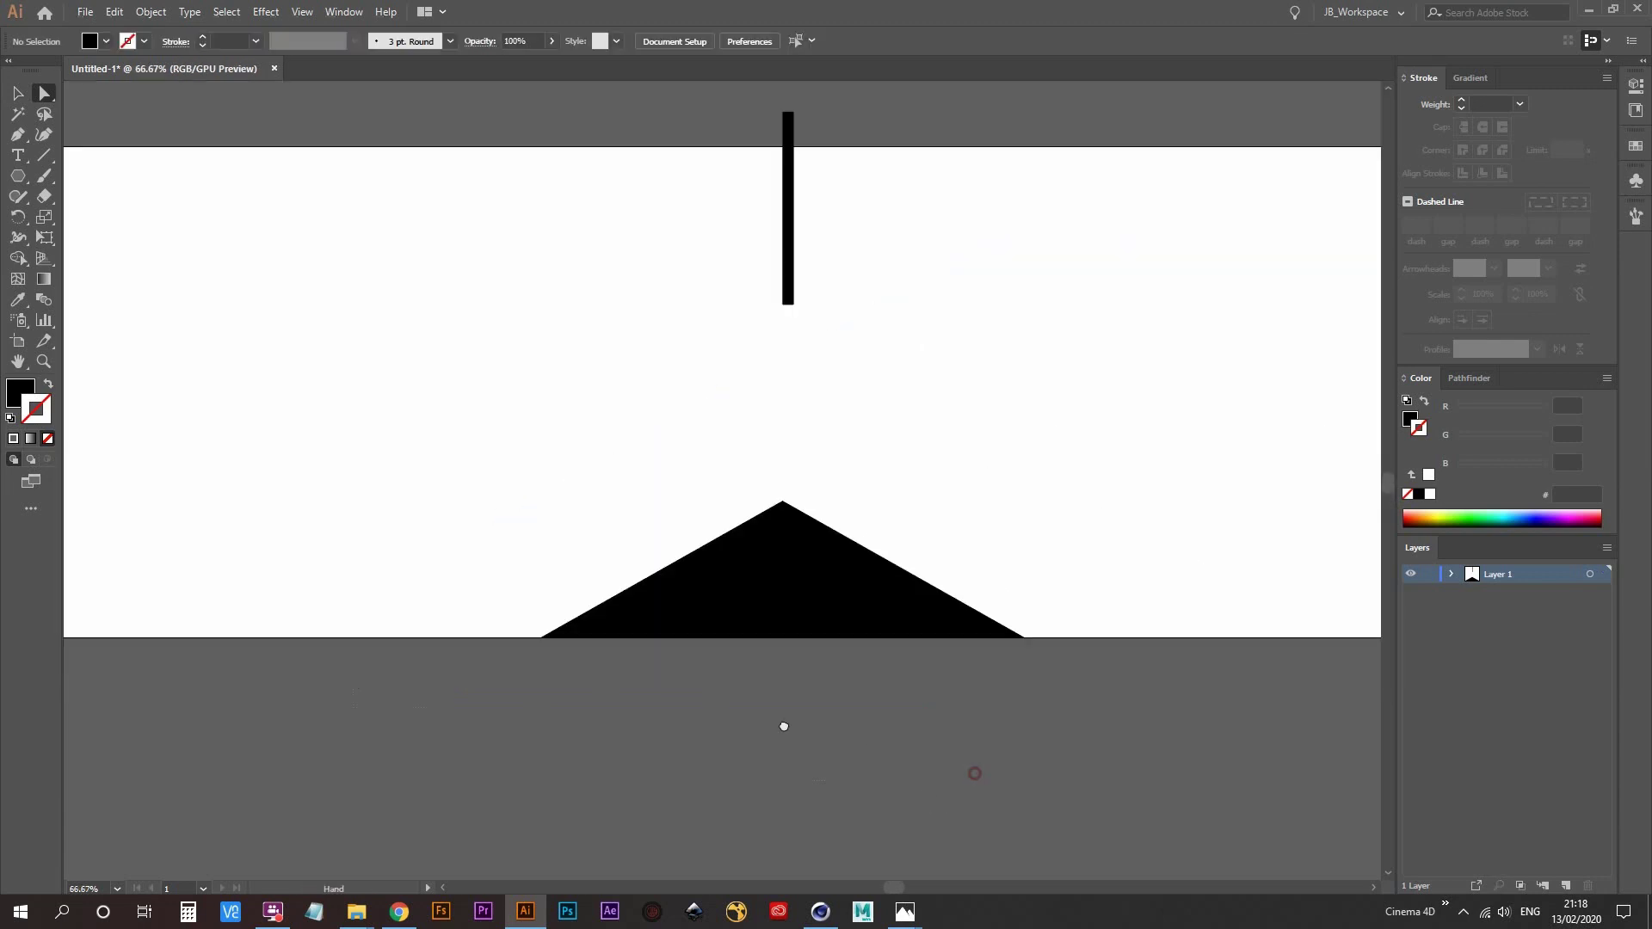
# - Narrow the triangle symmetrically about its centre to about 484 px wide and keep it selected
pyautogui.click(743, 552)
pyautogui.press('v')
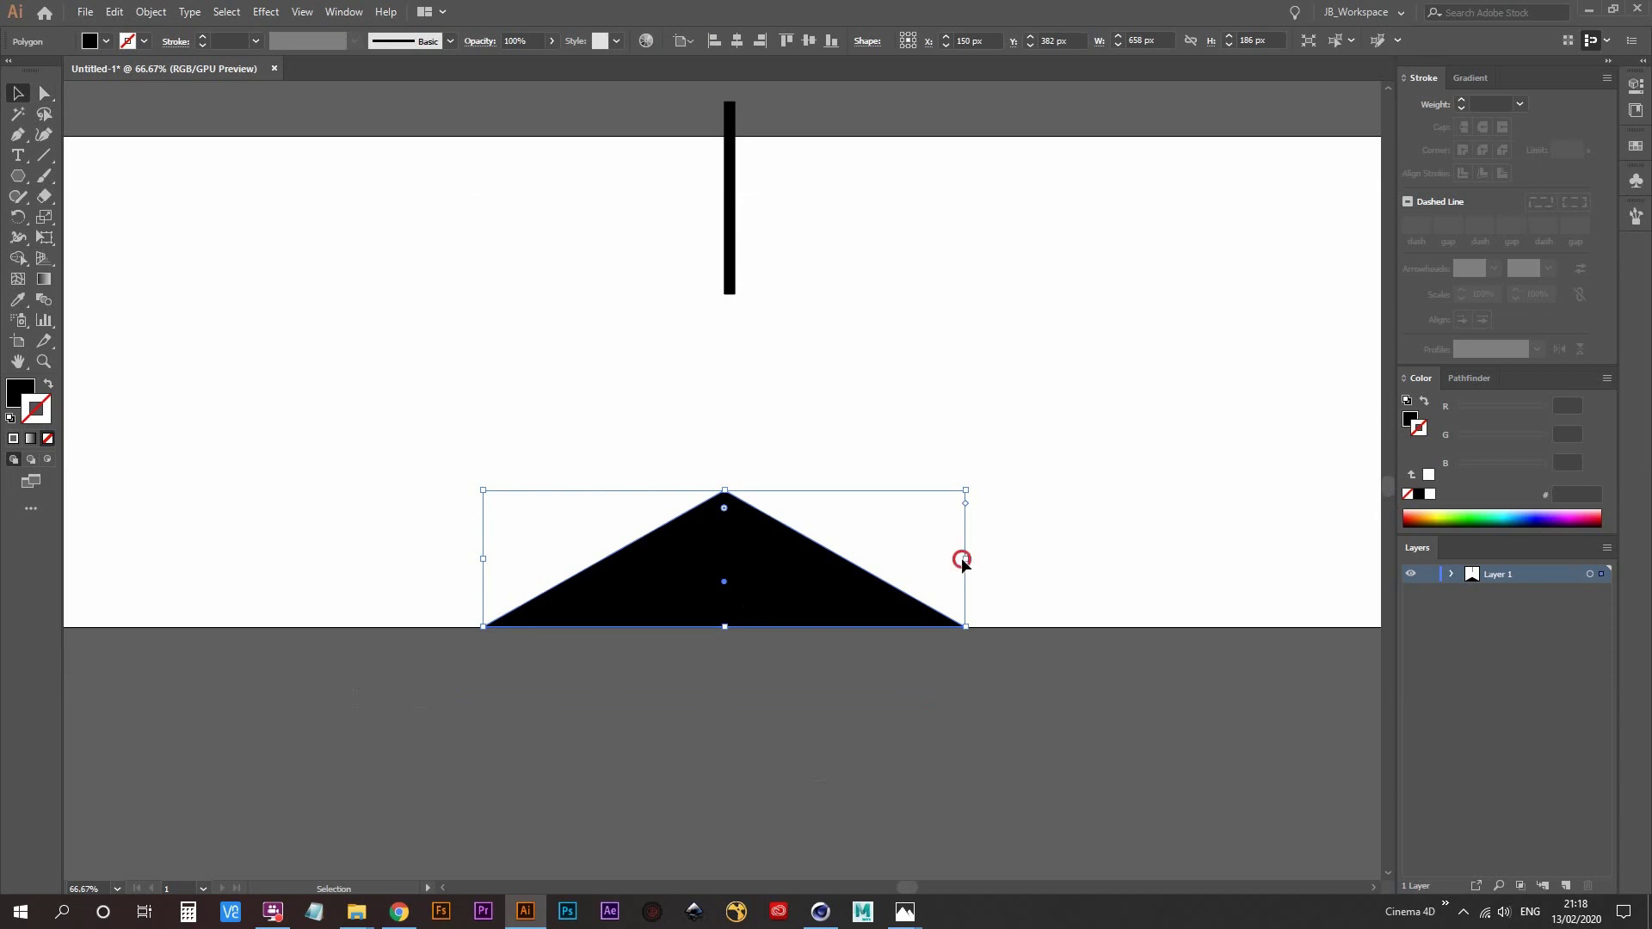
pyautogui.click(932, 566)
pyautogui.click(721, 600)
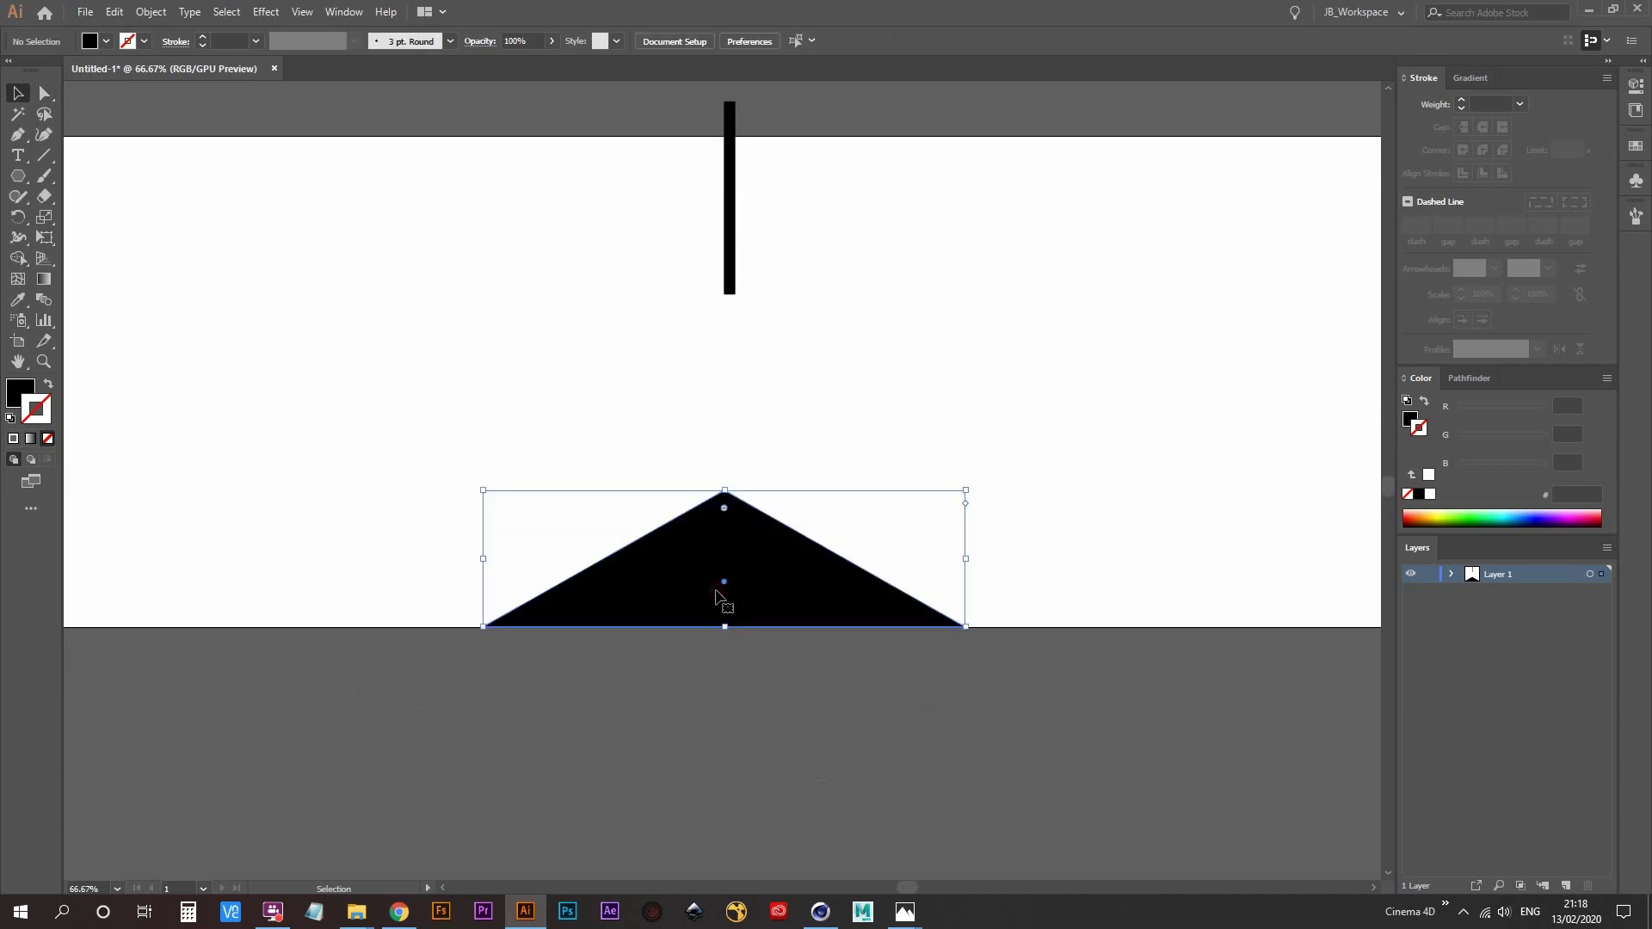
pyautogui.keyDown('alt'); pyautogui.moveTo(966, 558); pyautogui.dragTo(903, 579); pyautogui.keyUp('alt')
pyautogui.click(800, 693)
pyautogui.scroll(2, 719, 782)
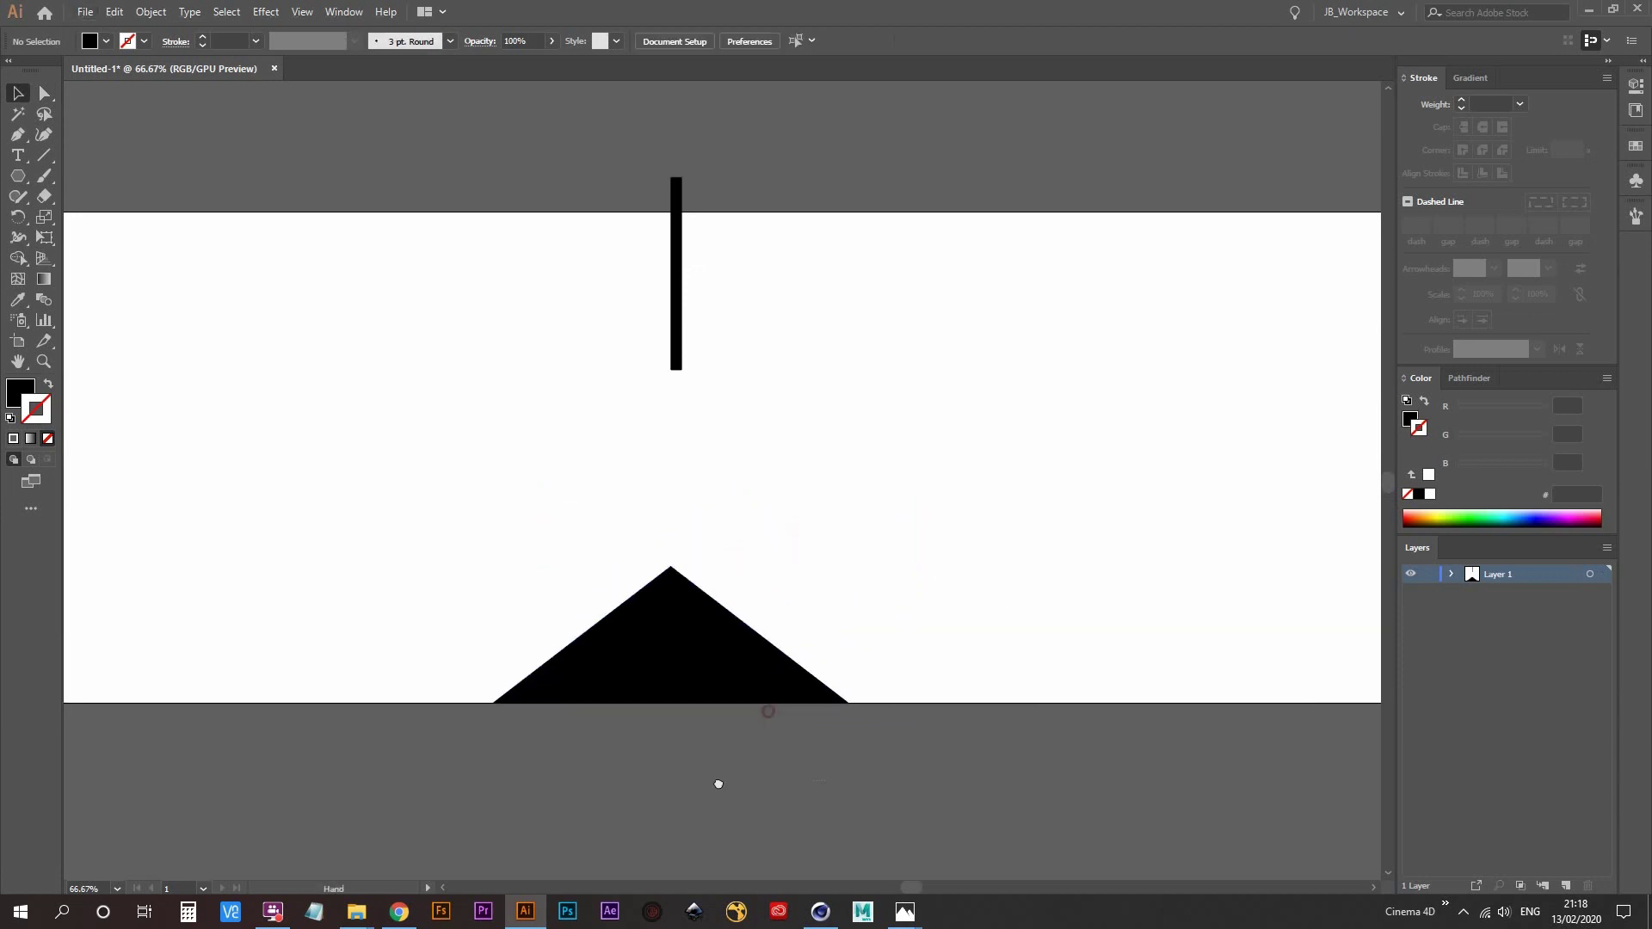
pyautogui.keyDown('alt'); pyautogui.scroll(-1, 688, 785); pyautogui.keyUp('alt')
pyautogui.scroll(-2, 688, 785)
pyautogui.click(693, 613)
pyautogui.keyDown('alt'); pyautogui.scroll(2, 693, 602); pyautogui.keyUp('alt')
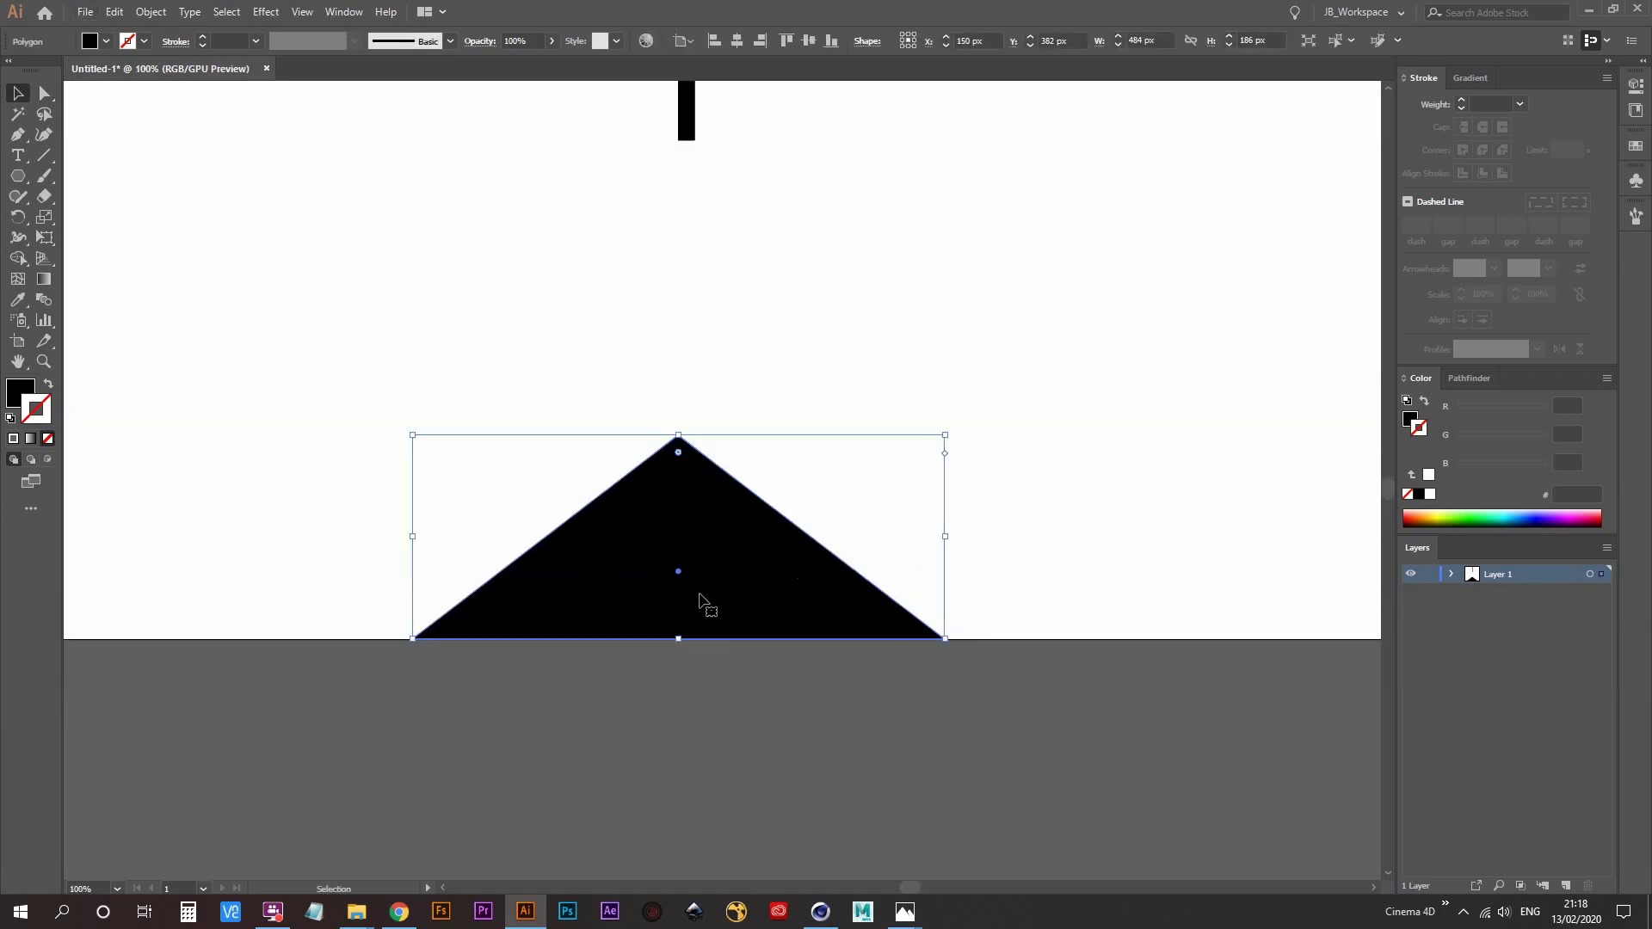
# - Duplicate the black triangle in place, scale the copy proportionally to about 682 px by 262 px, and centre it horizontally on the artboard
pyautogui.press('a')
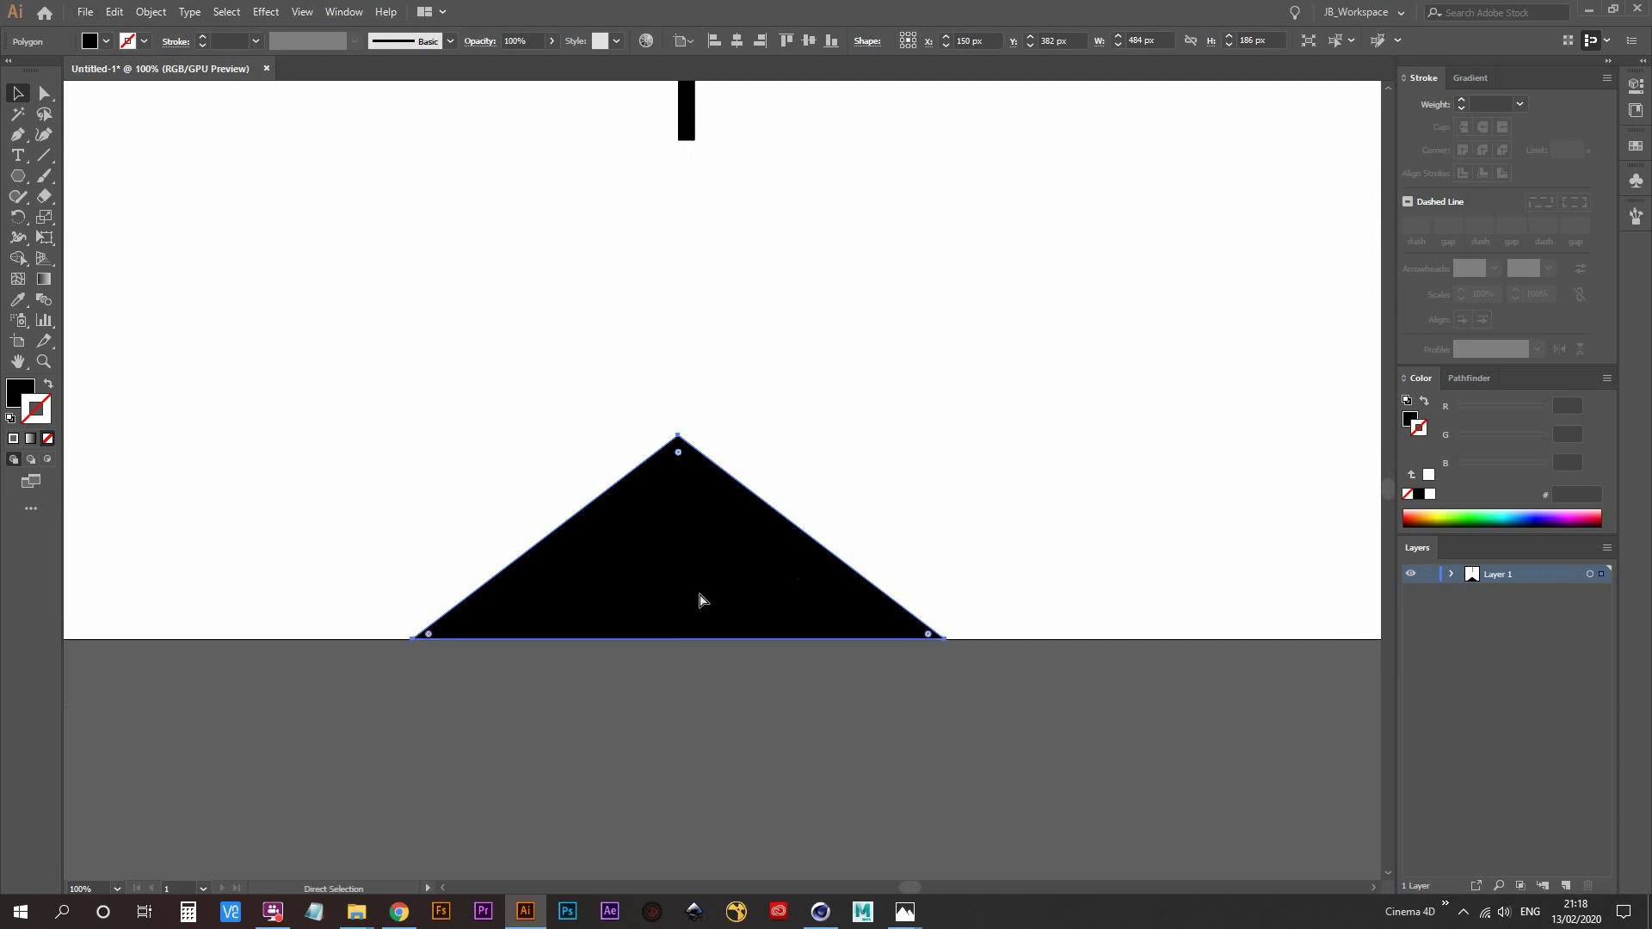
pyautogui.press('v')
pyautogui.press('a')
pyautogui.press('v')
pyautogui.hotkey('ctrl', 'c')
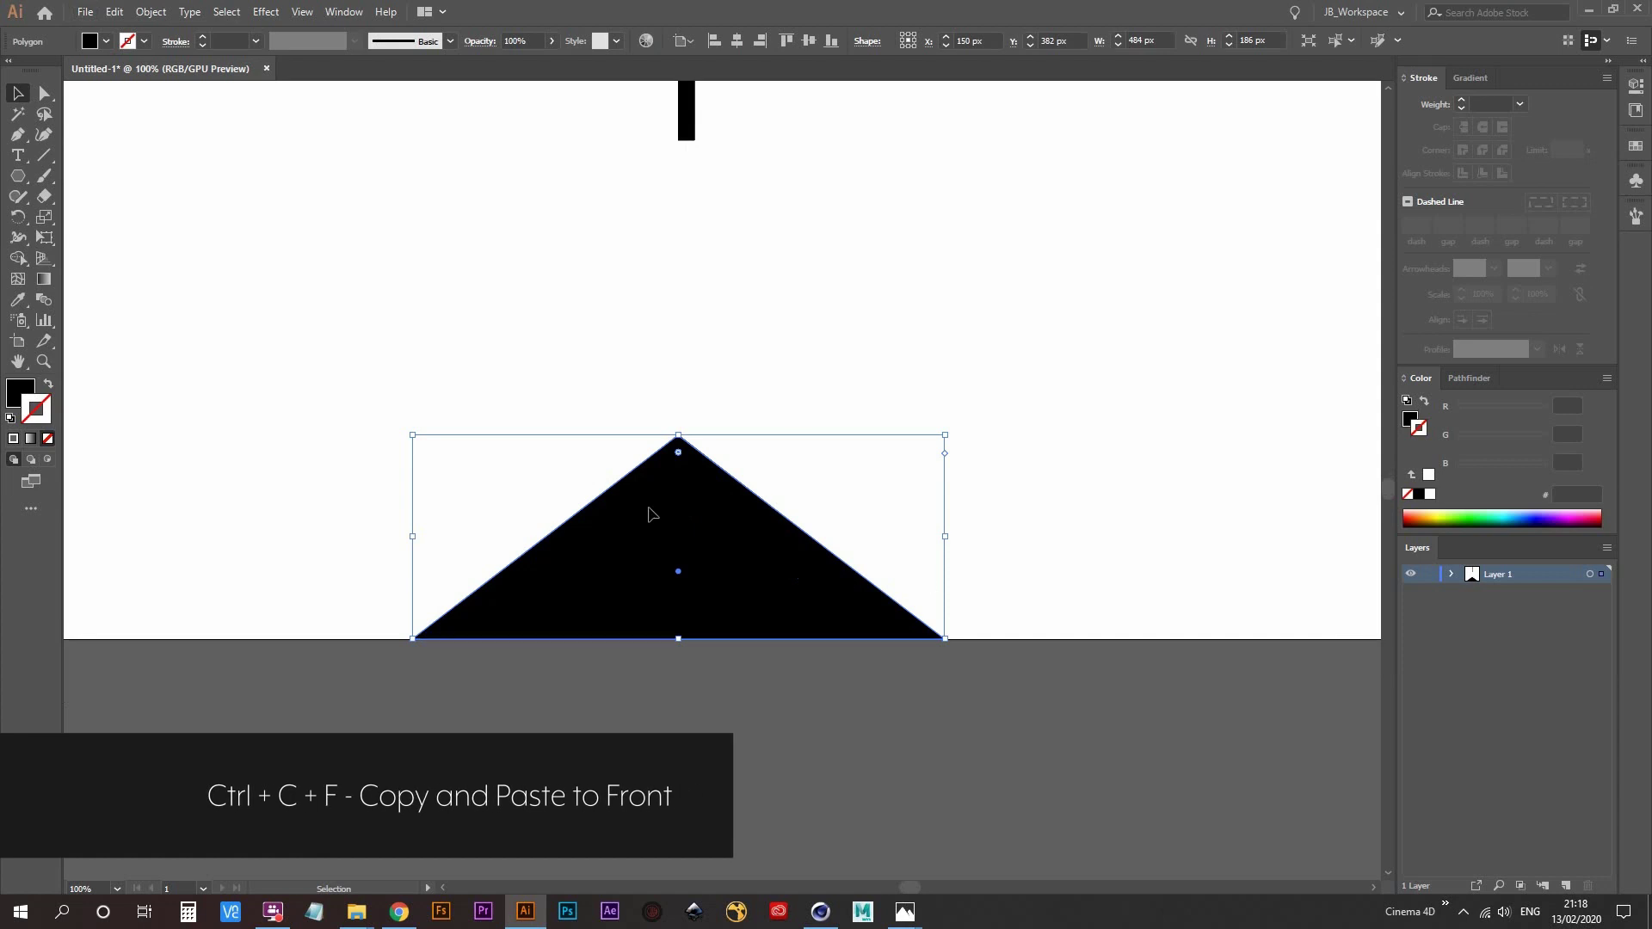
pyautogui.hotkey('ctrl', 'f')
pyautogui.click(946, 431)
pyautogui.moveTo(945, 431); pyautogui.dragTo(1162, 321)
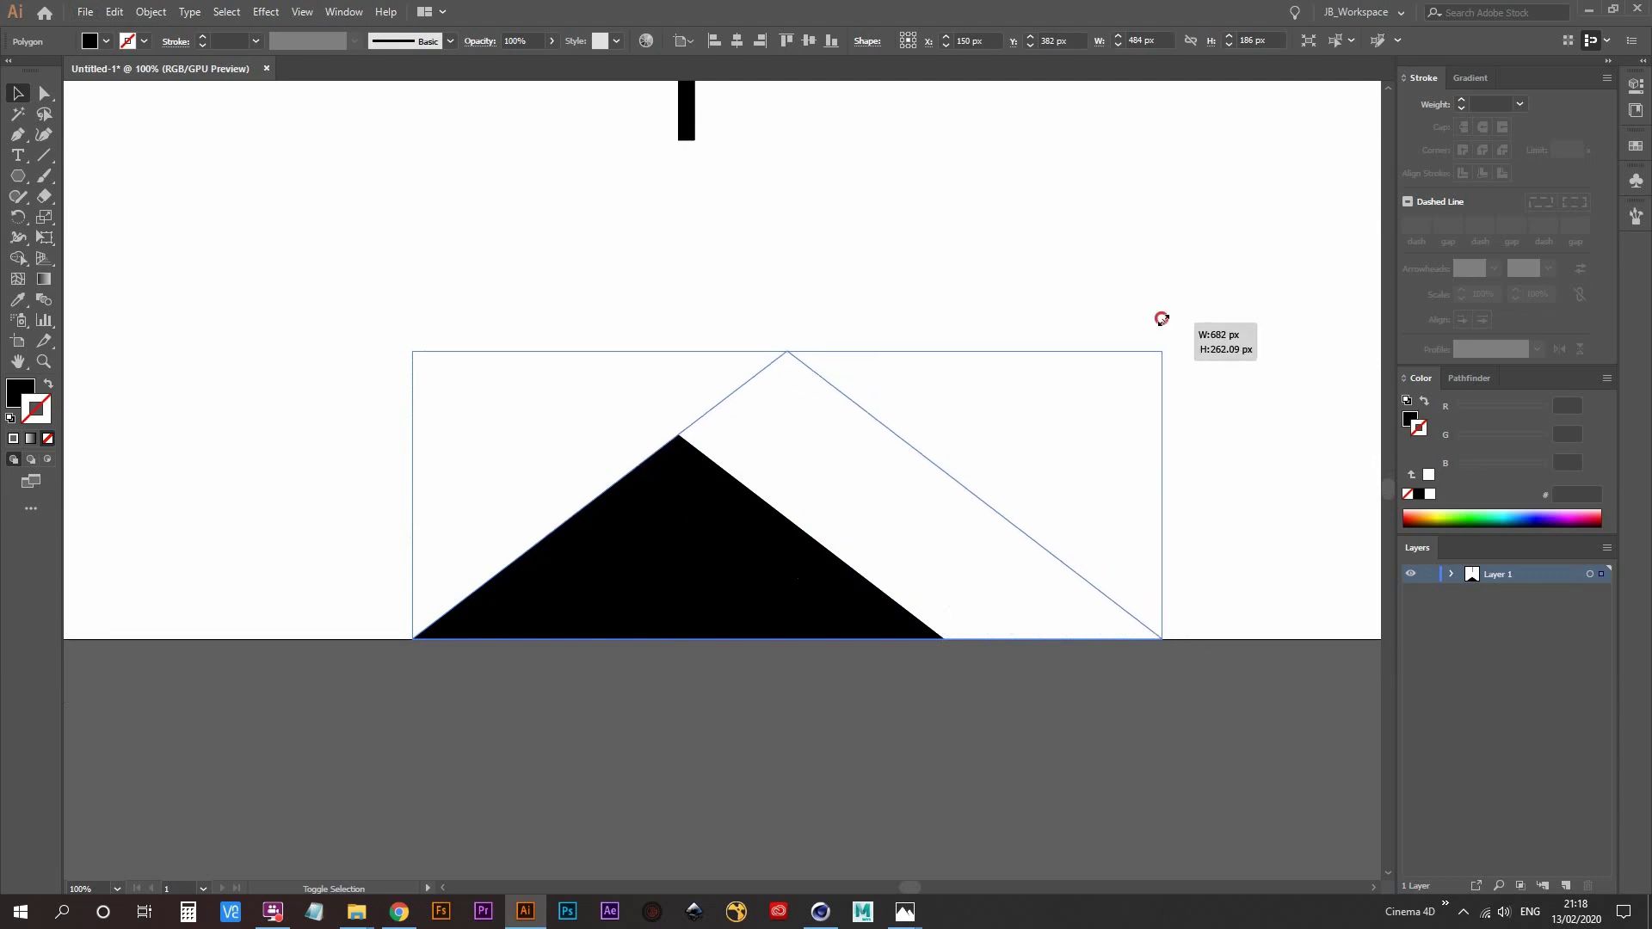
pyautogui.click(736, 41)
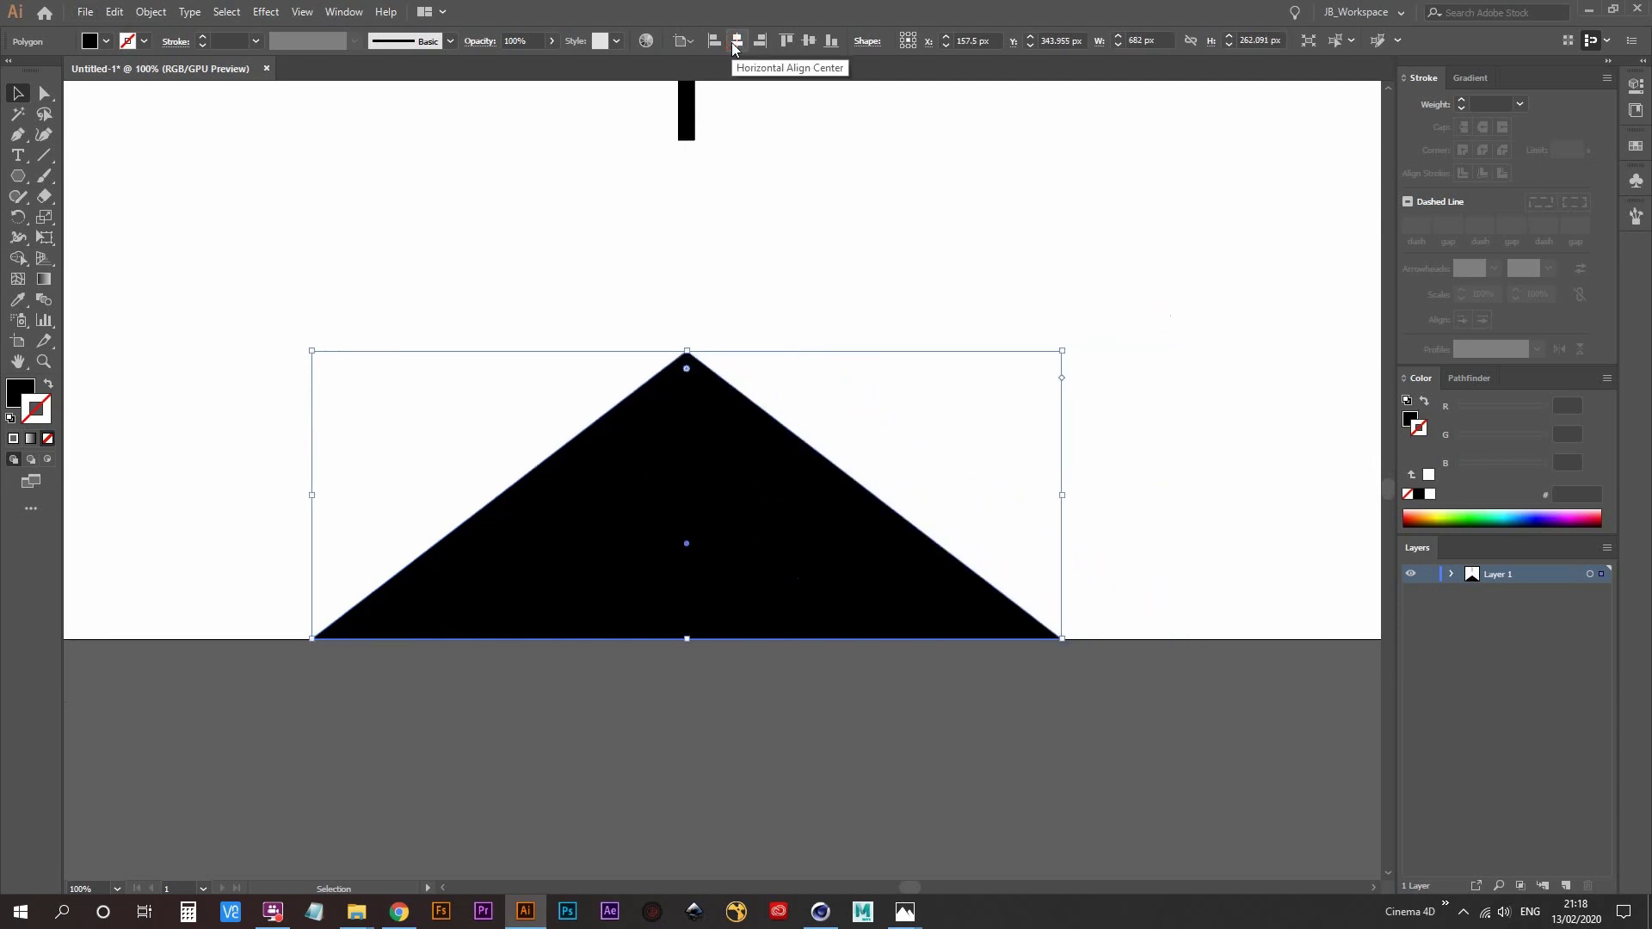
# - Send the enlarged triangle to the back and fill it with teal #409DAD
pyautogui.hotkey('ctrl', 'shift', '[')
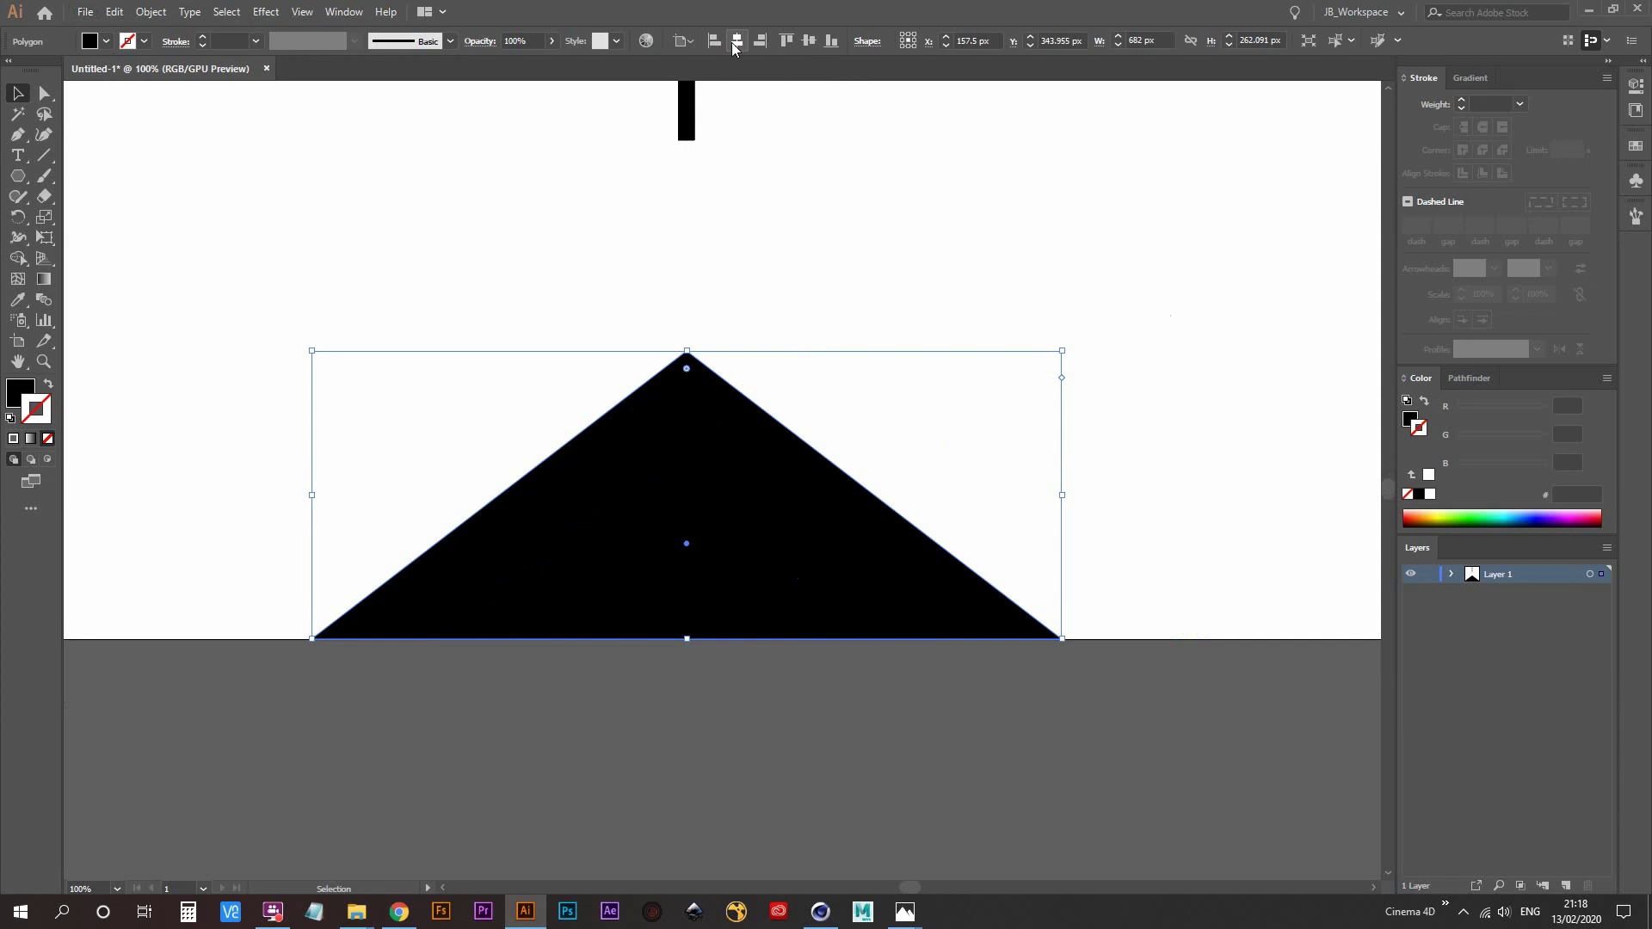
pyautogui.doubleClick(12, 395)
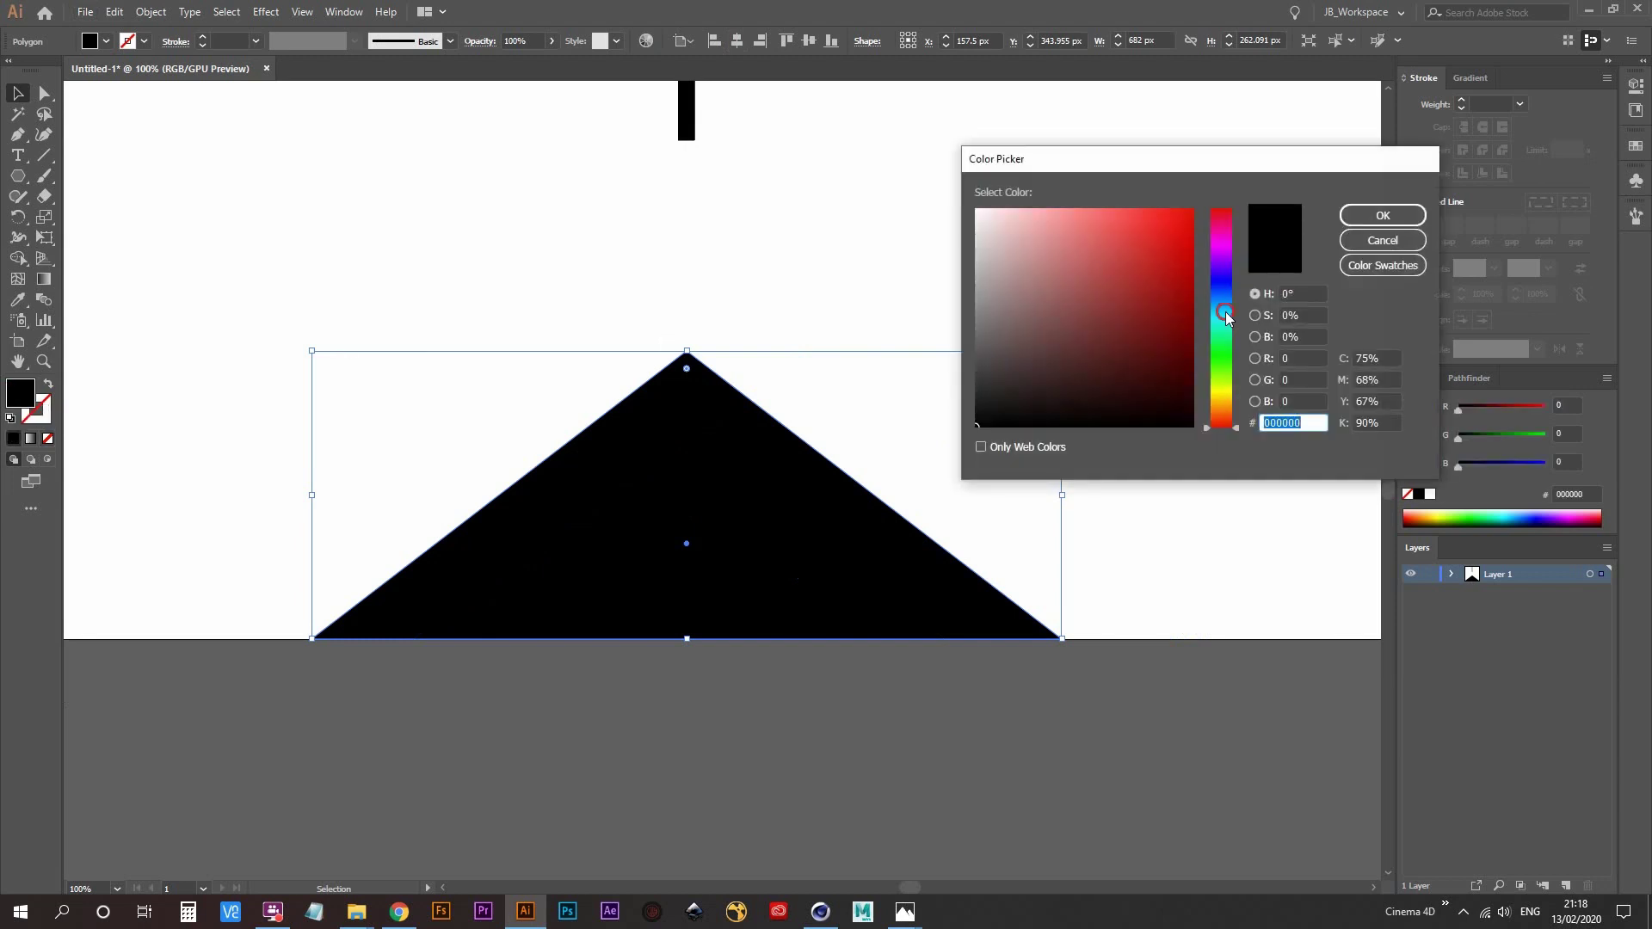
pyautogui.click(1225, 313)
pyautogui.moveTo(1148, 275); pyautogui.dragTo(1112, 278)
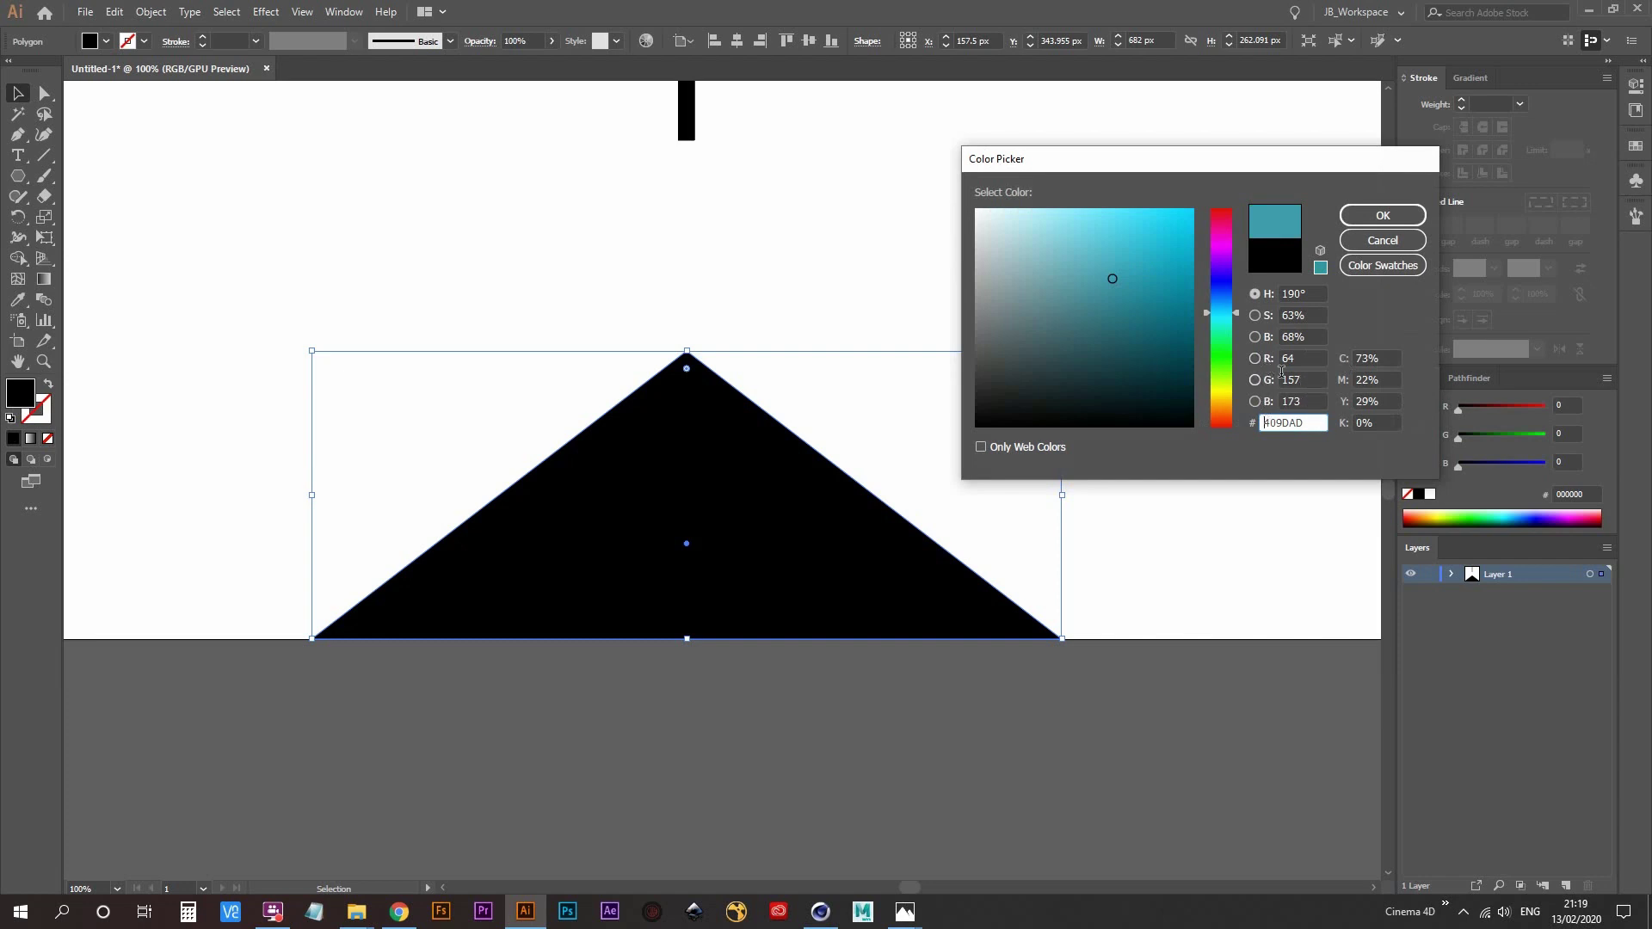
pyautogui.click(1383, 217)
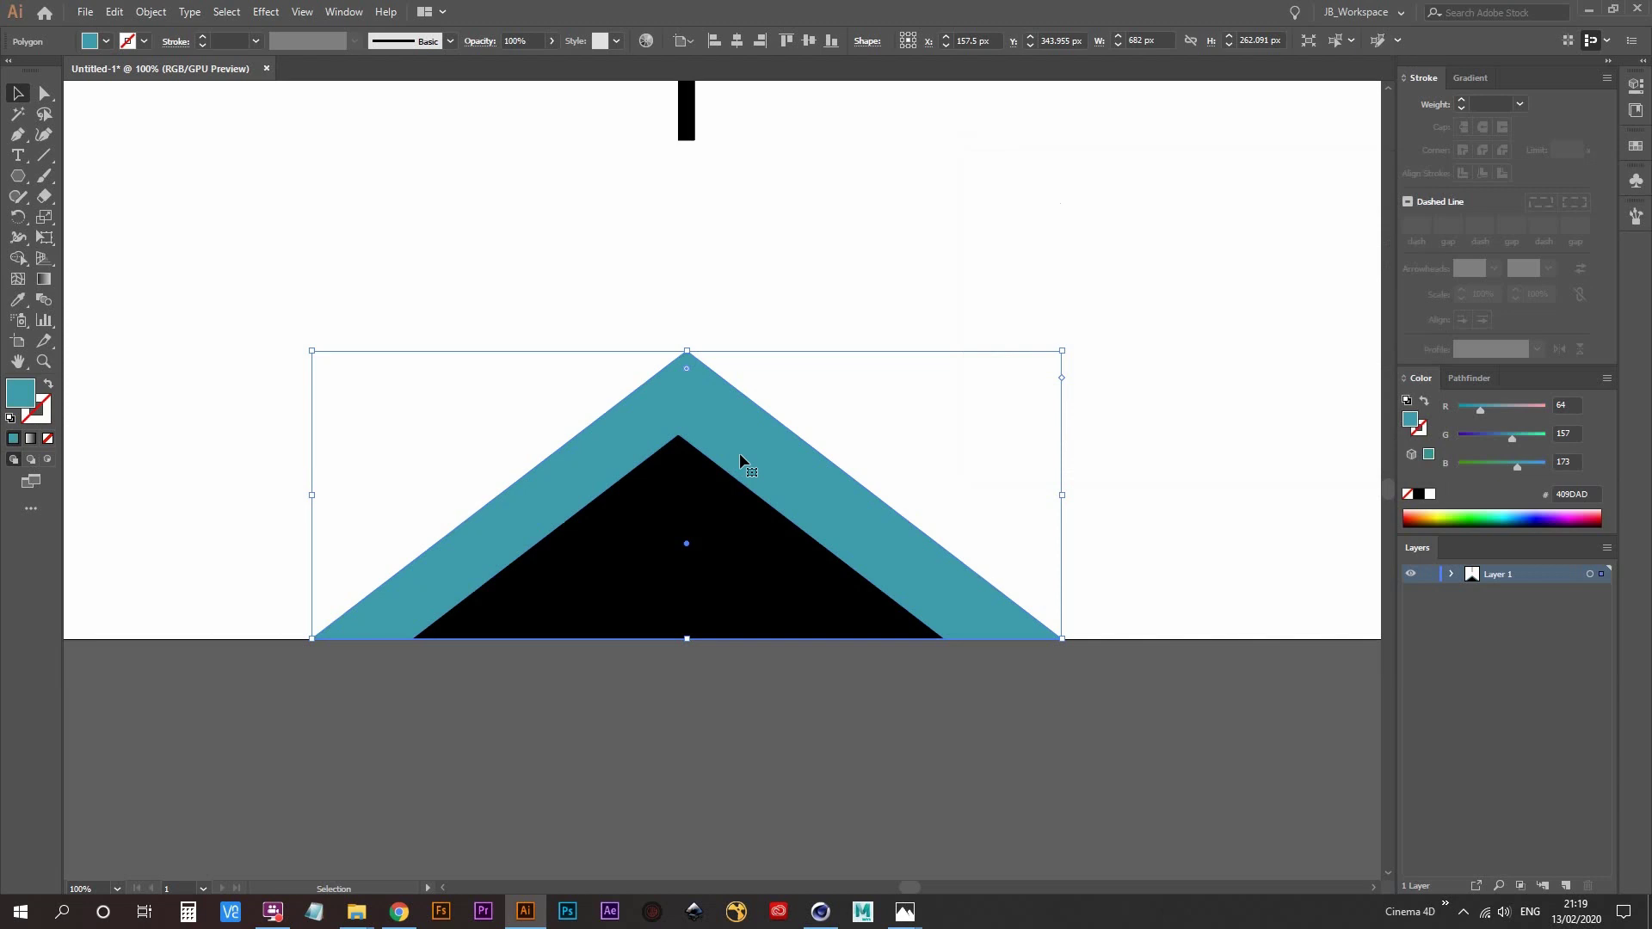
# - Place a proportionally enlarged copy of the teal triangle behind the others, about 847 px wide and 325 px high, centred horizontally
pyautogui.hotkey('ctrl', 'c')
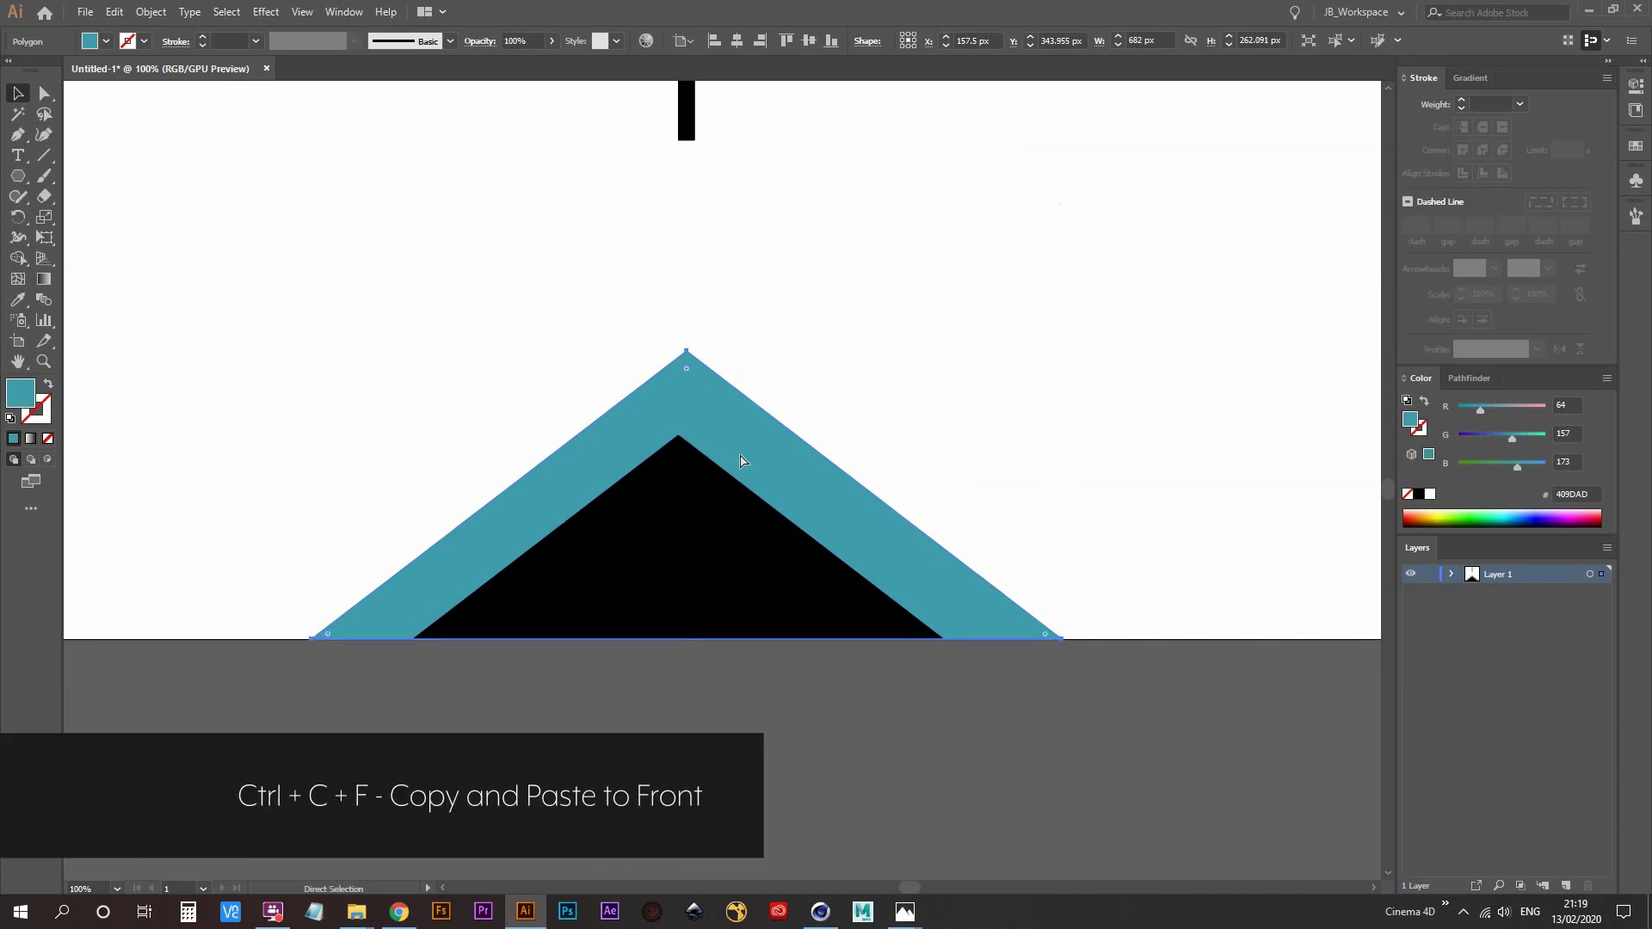
pyautogui.hotkey('ctrl', 'f')
pyautogui.keyDown('shift'); pyautogui.moveTo(1062, 351); pyautogui.dragTo(1242, 214); pyautogui.keyUp('shift')
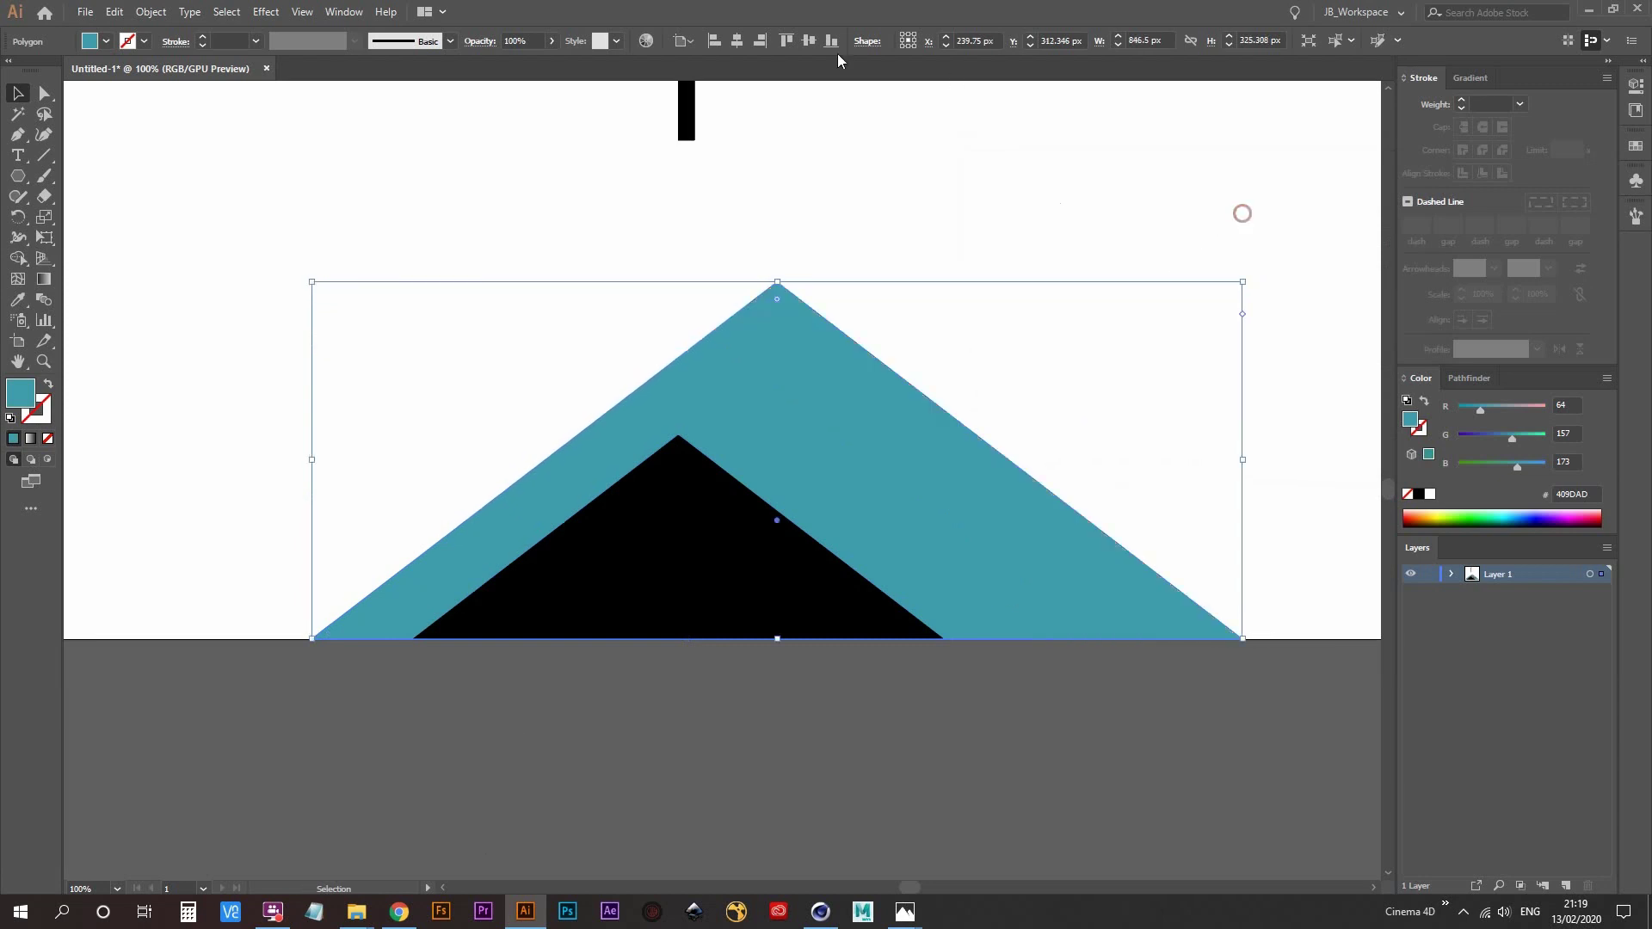
pyautogui.click(741, 44)
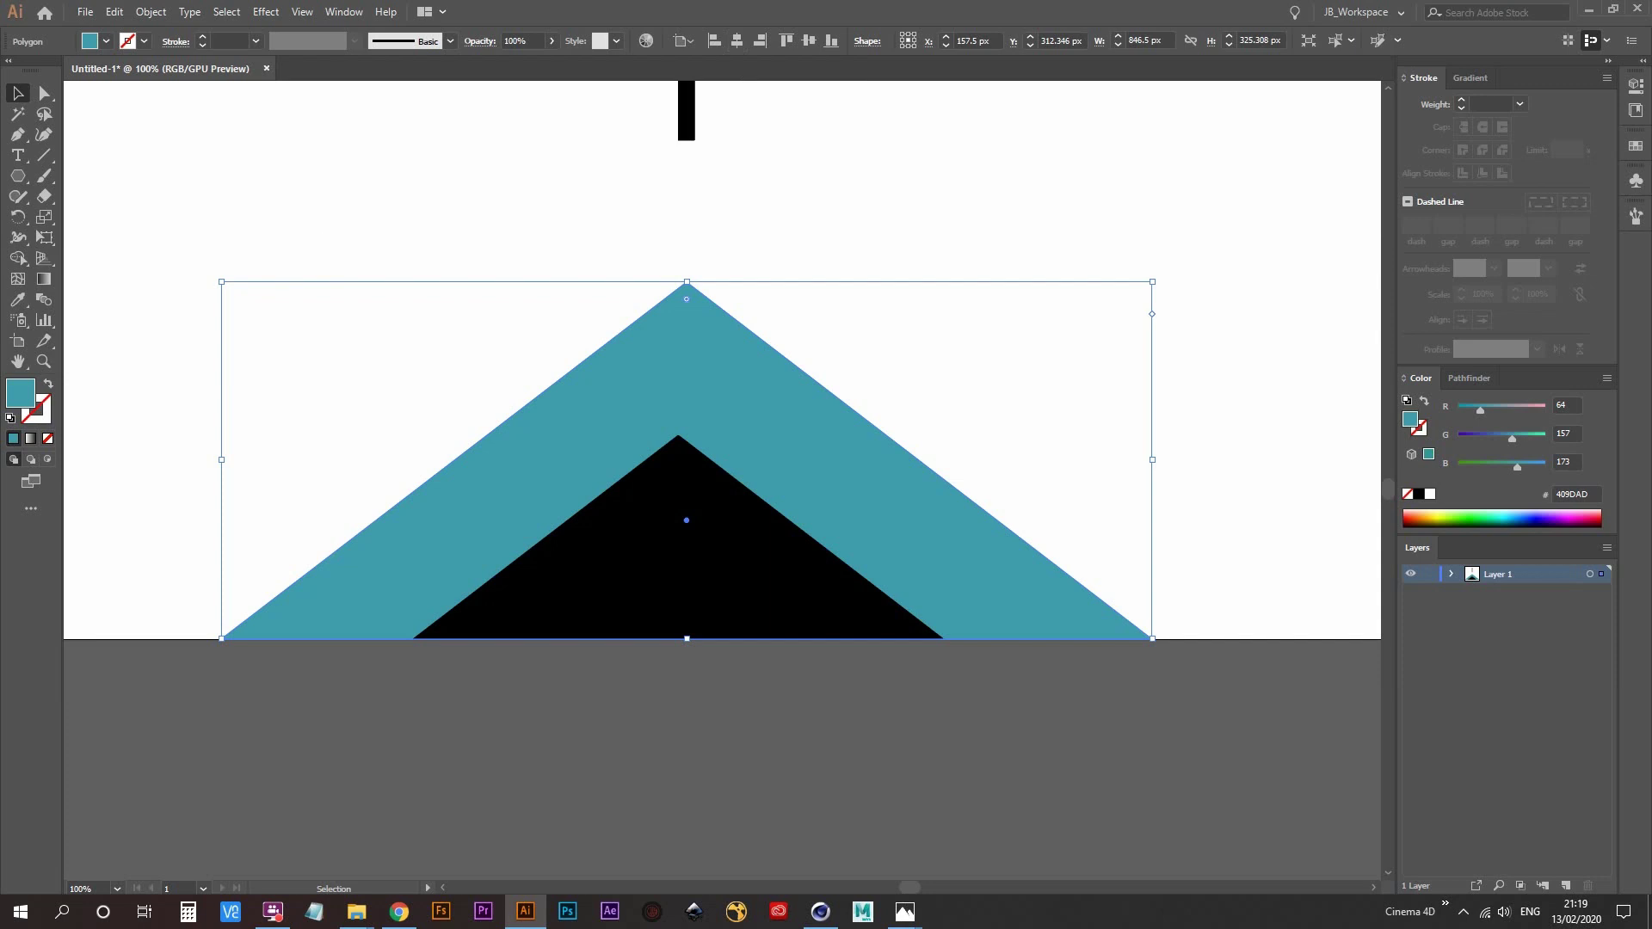
# - Fill the largest triangle with the lighter teal #6DBDC6
pyautogui.doubleClick(21, 395)
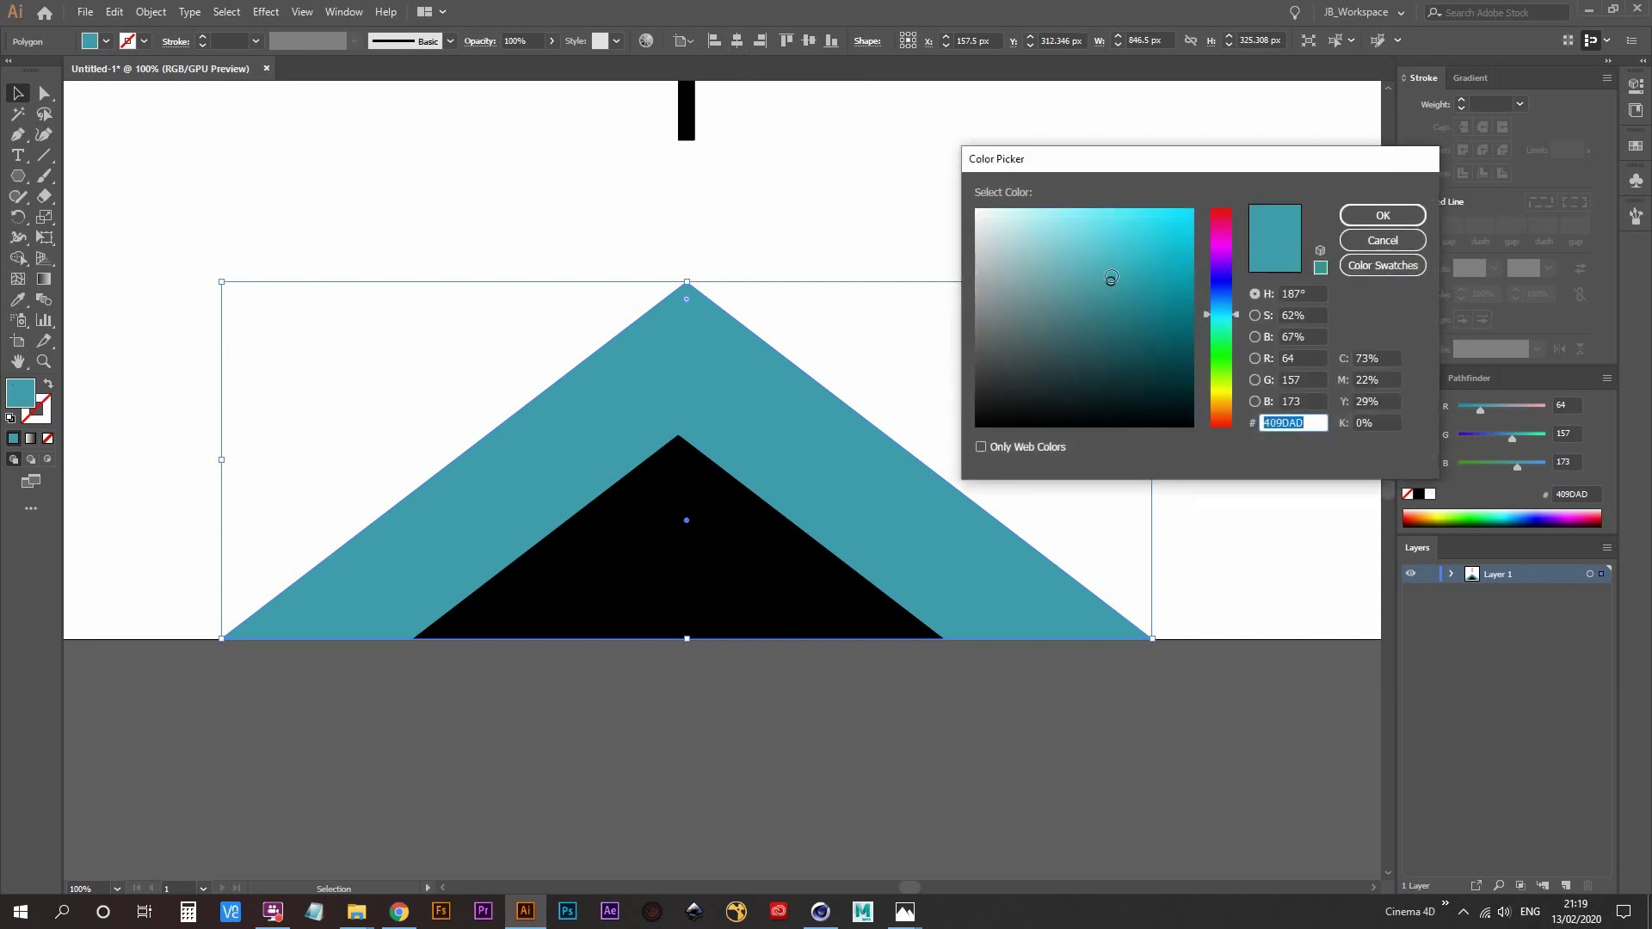
pyautogui.click(1073, 257)
pyautogui.click(1380, 215)
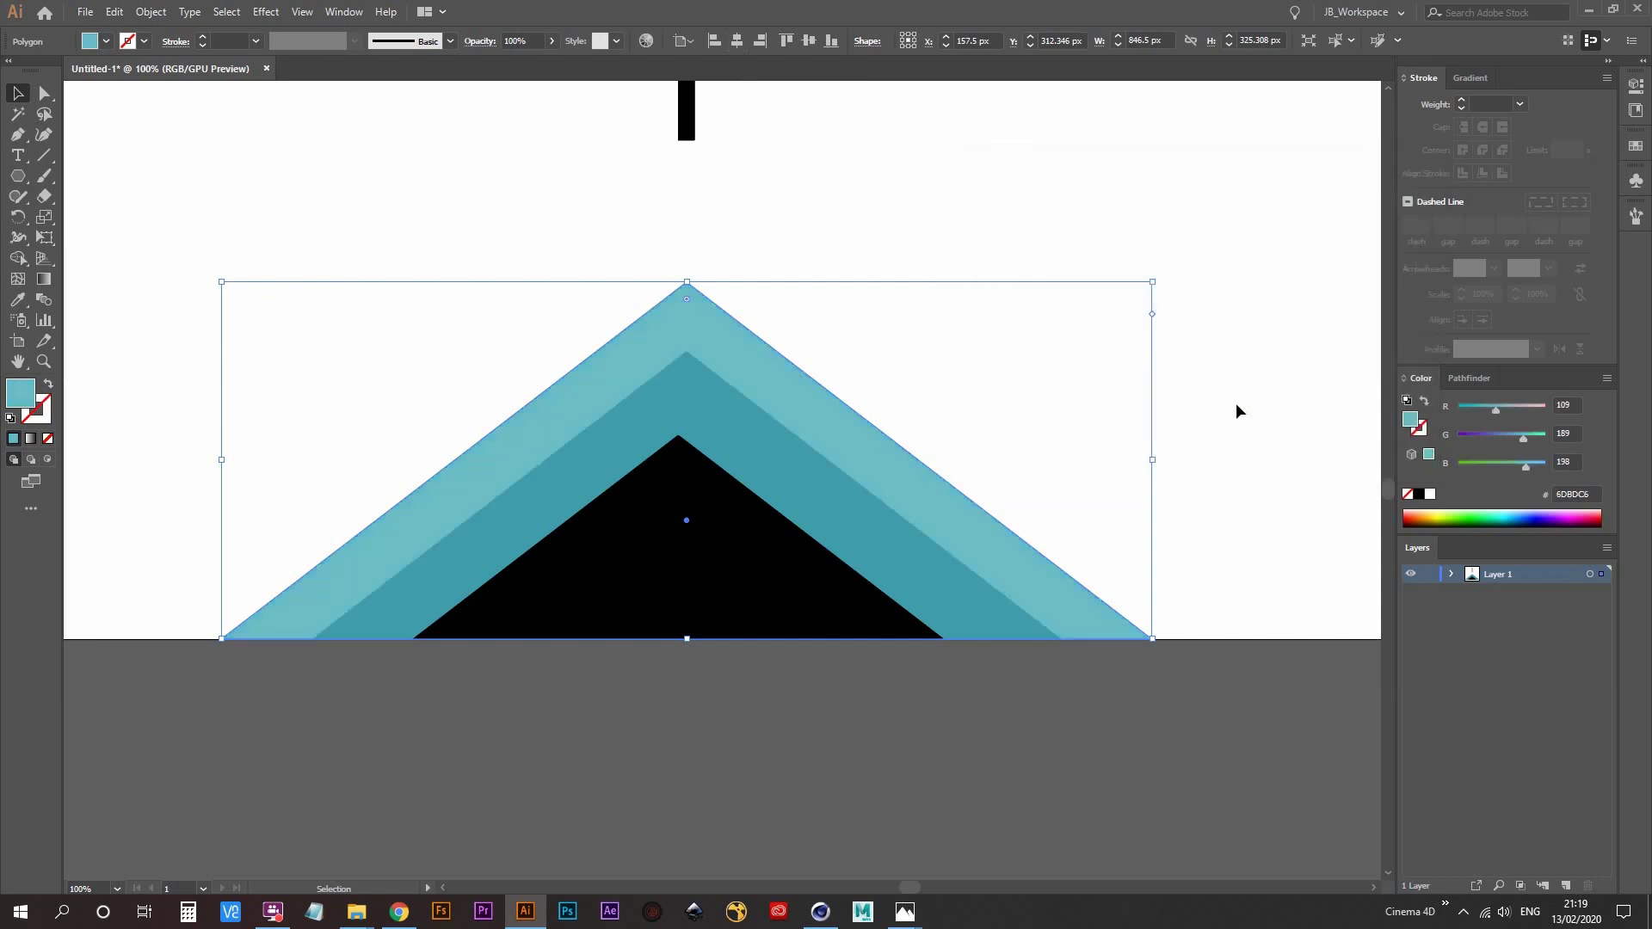
# - Enlarge the light teal triangle proportionally to about 939 px by 361 px, centre it horizontally on the artboard, and deselect it
pyautogui.click(1230, 397)
pyautogui.click(729, 354)
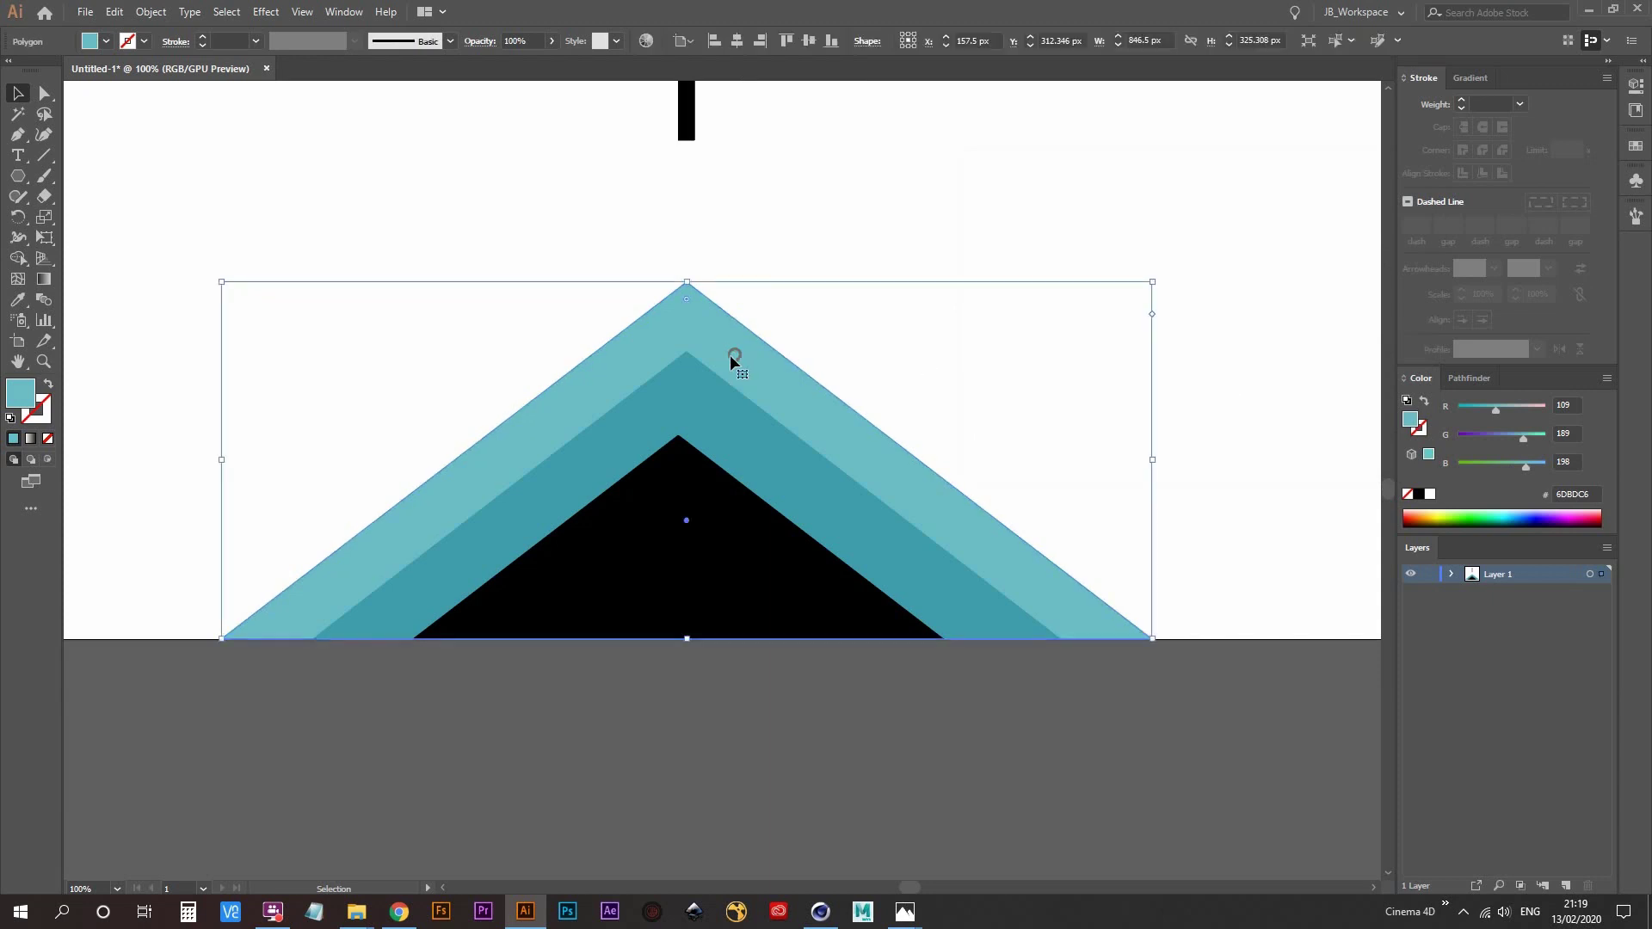
pyautogui.moveTo(1152, 282); pyautogui.dragTo(1270, 188)
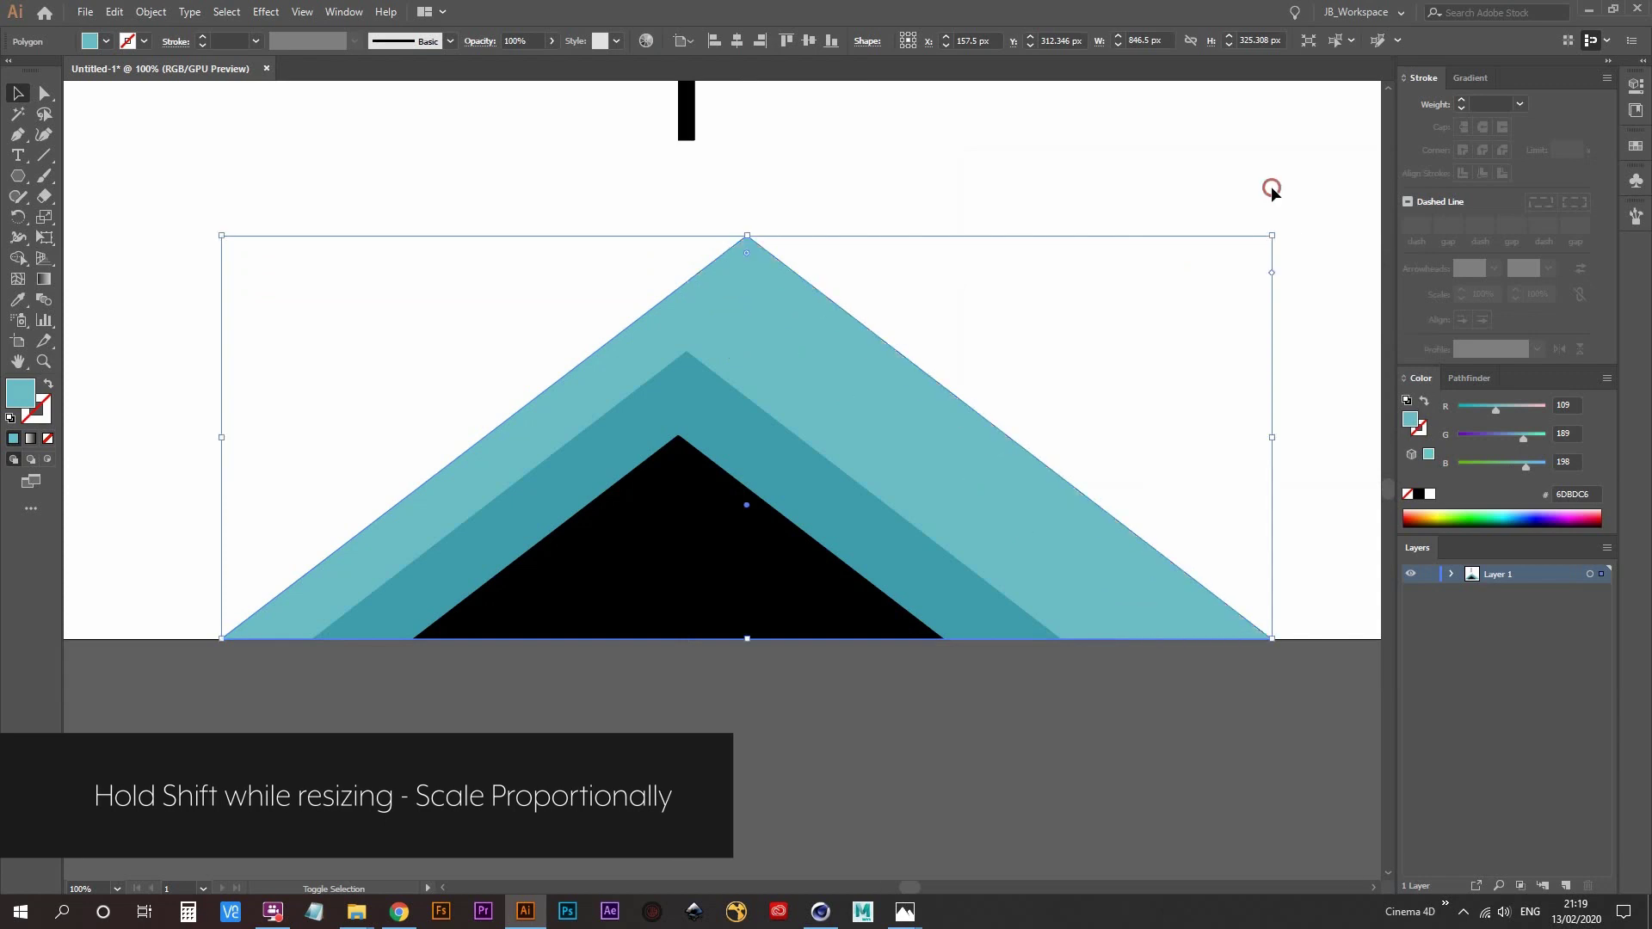
pyautogui.click(737, 40)
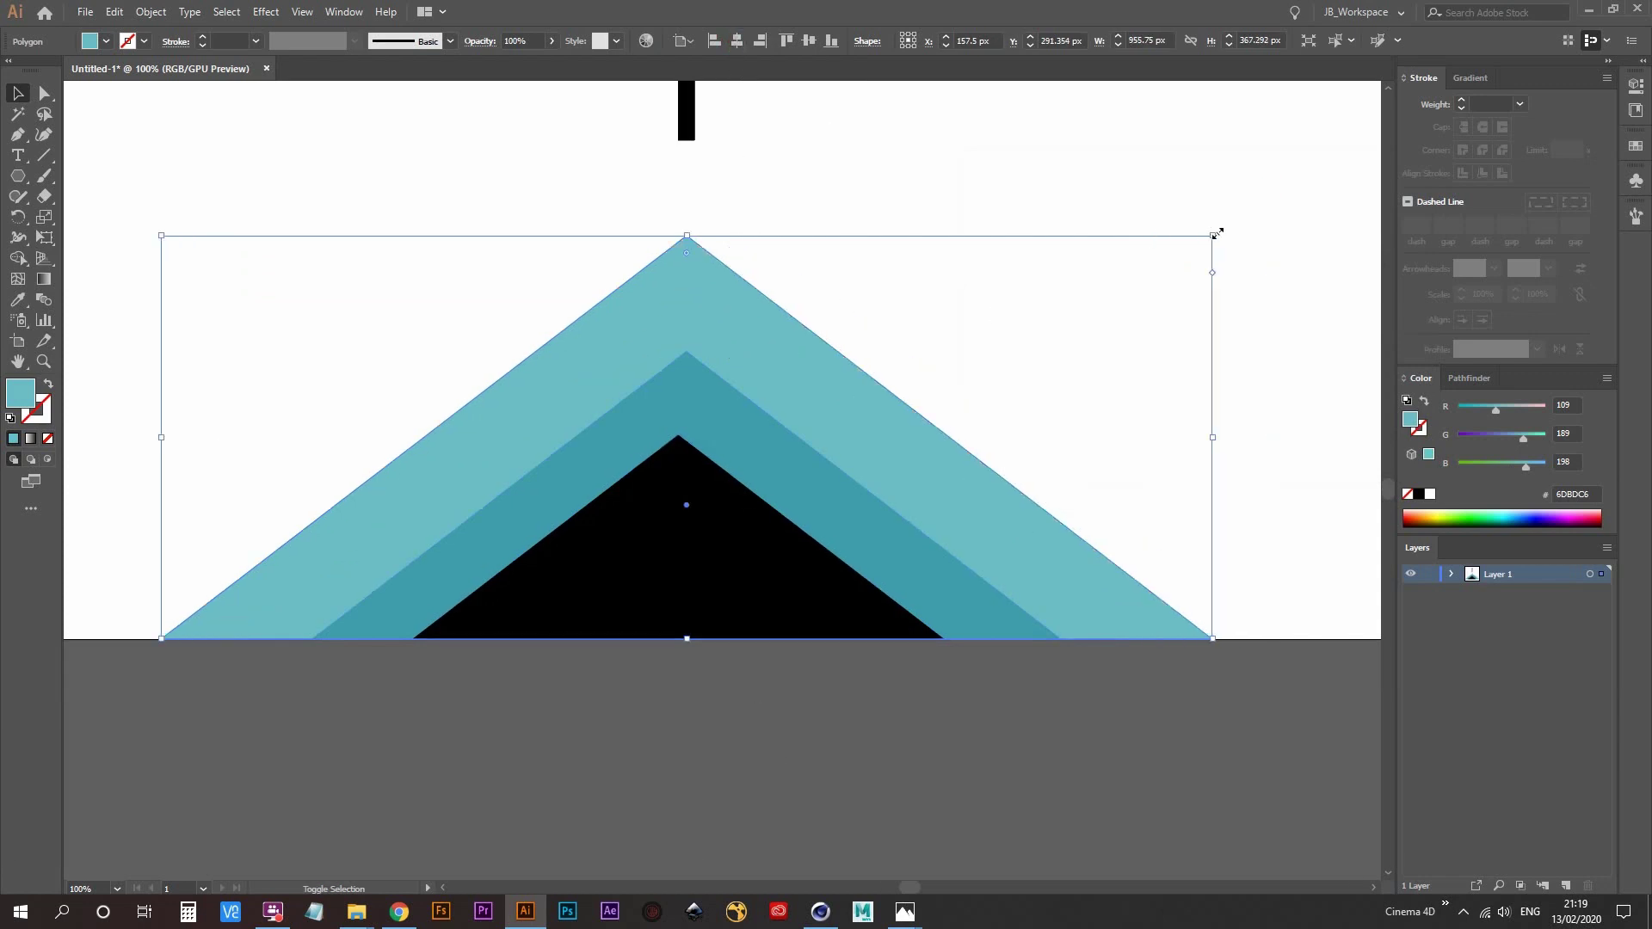
pyautogui.moveTo(1215, 233)
pyautogui.keyDown('shift'); pyautogui.mouseDown()
pyautogui.moveTo(1163, 272)
pyautogui.moveTo(1195, 243)
pyautogui.mouseUp(); pyautogui.keyUp('shift')
pyautogui.click(738, 40)
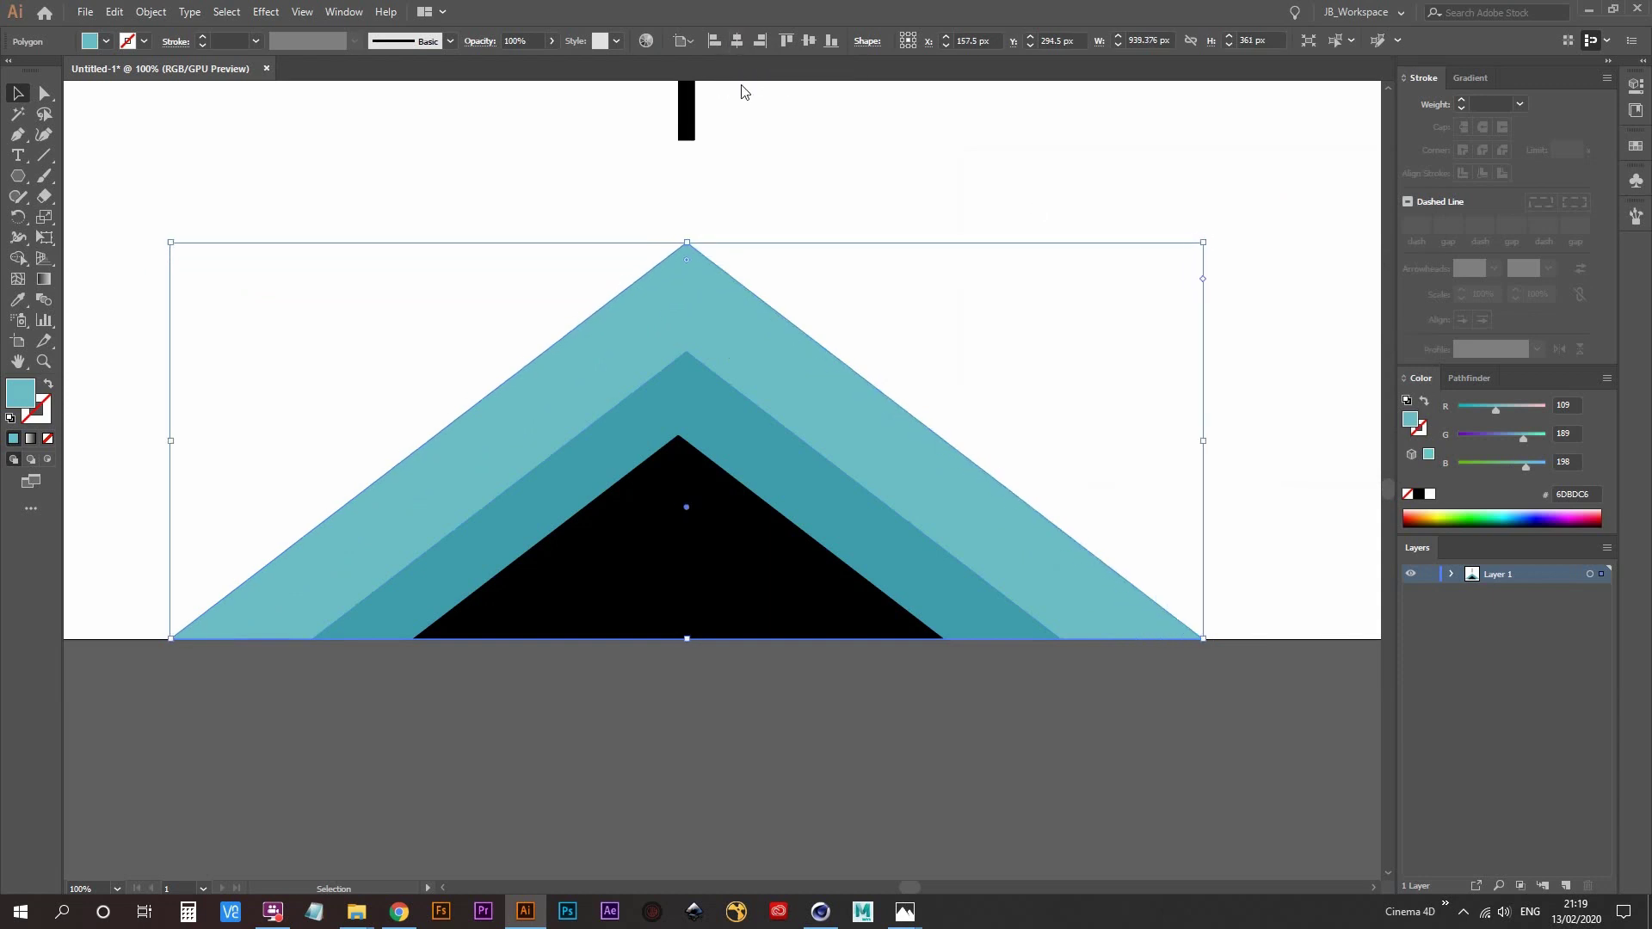
pyautogui.click(903, 191)
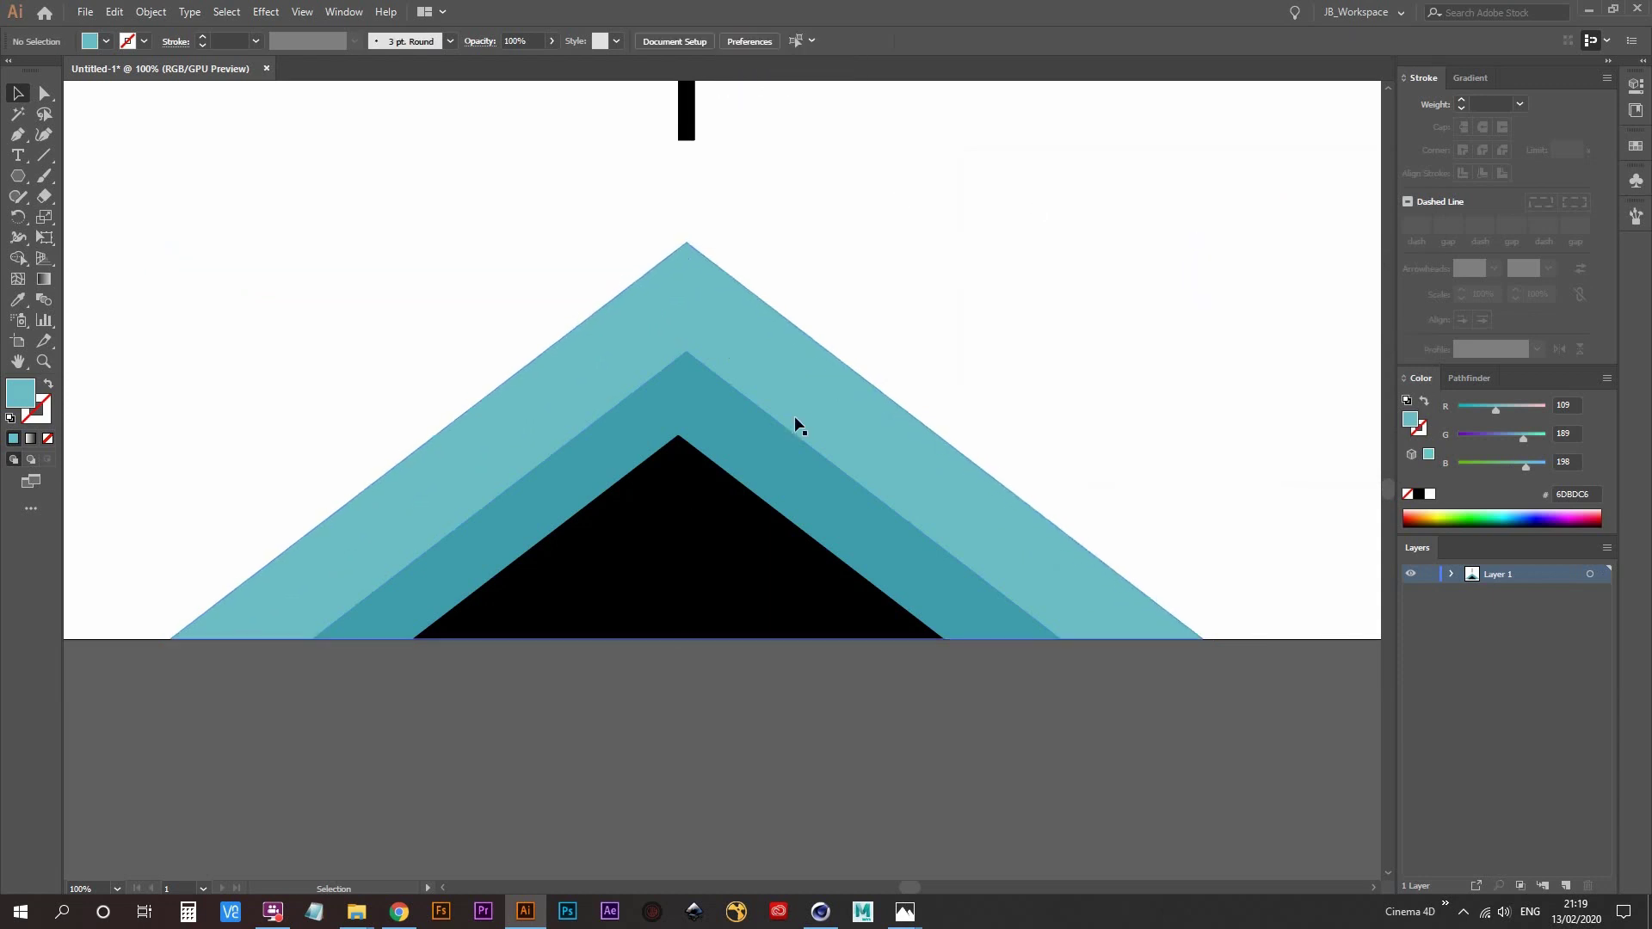
# - Recolour the black front triangle with the outer triangle's teal, lightened to #97D1D3
pyautogui.click(667, 551)
pyautogui.press('i')
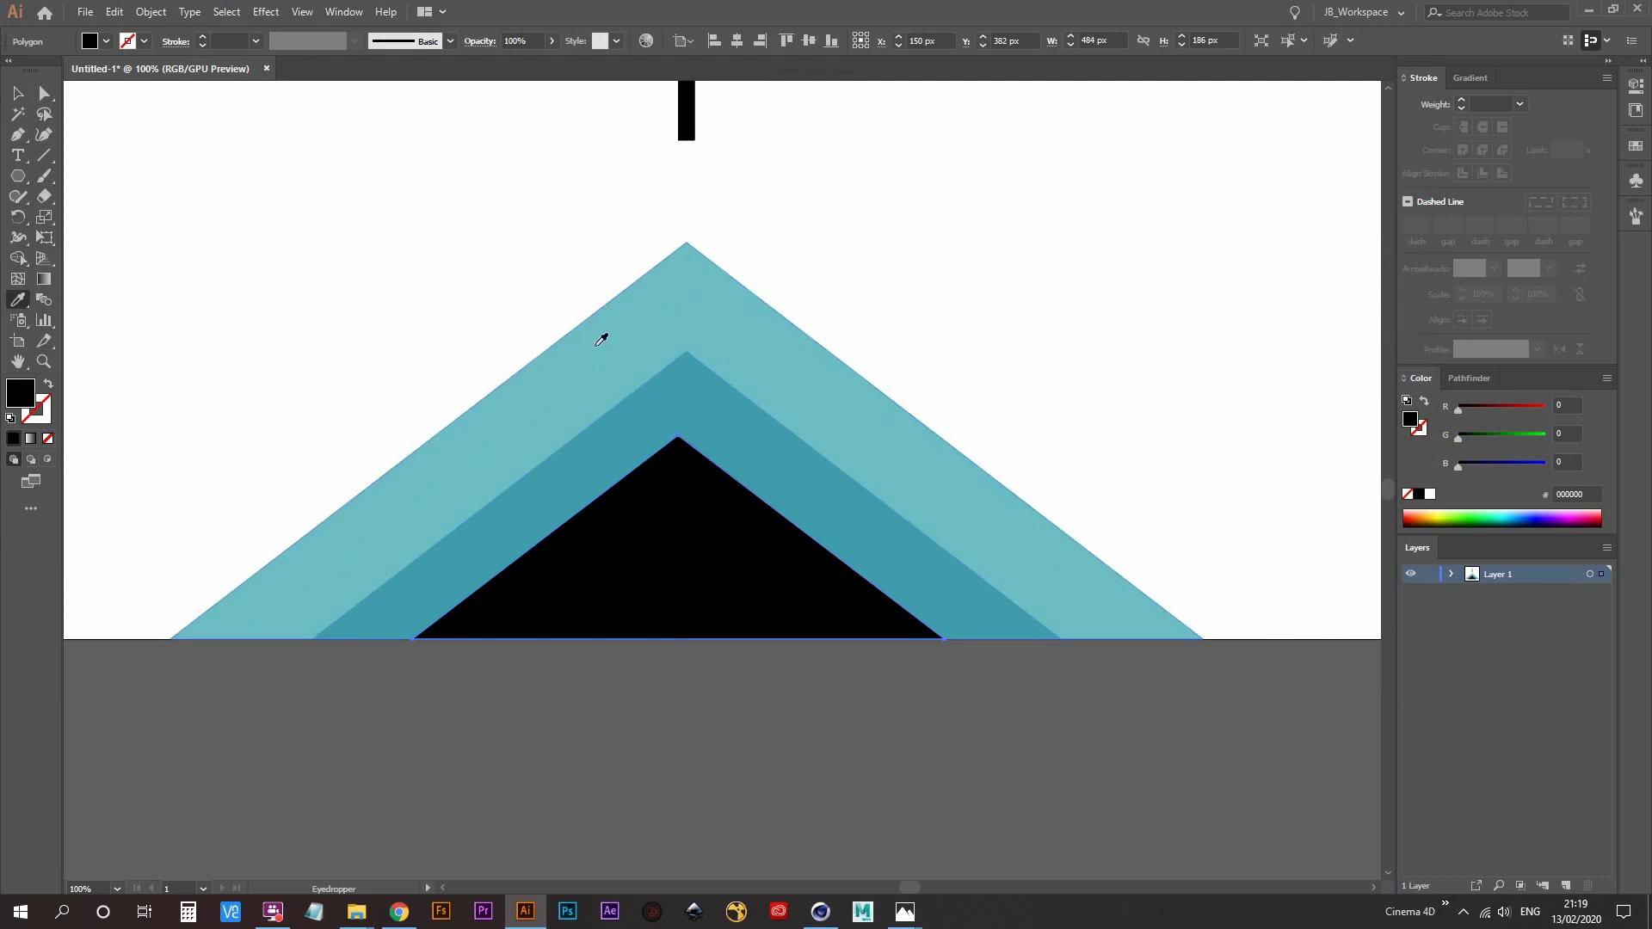
pyautogui.click(556, 370)
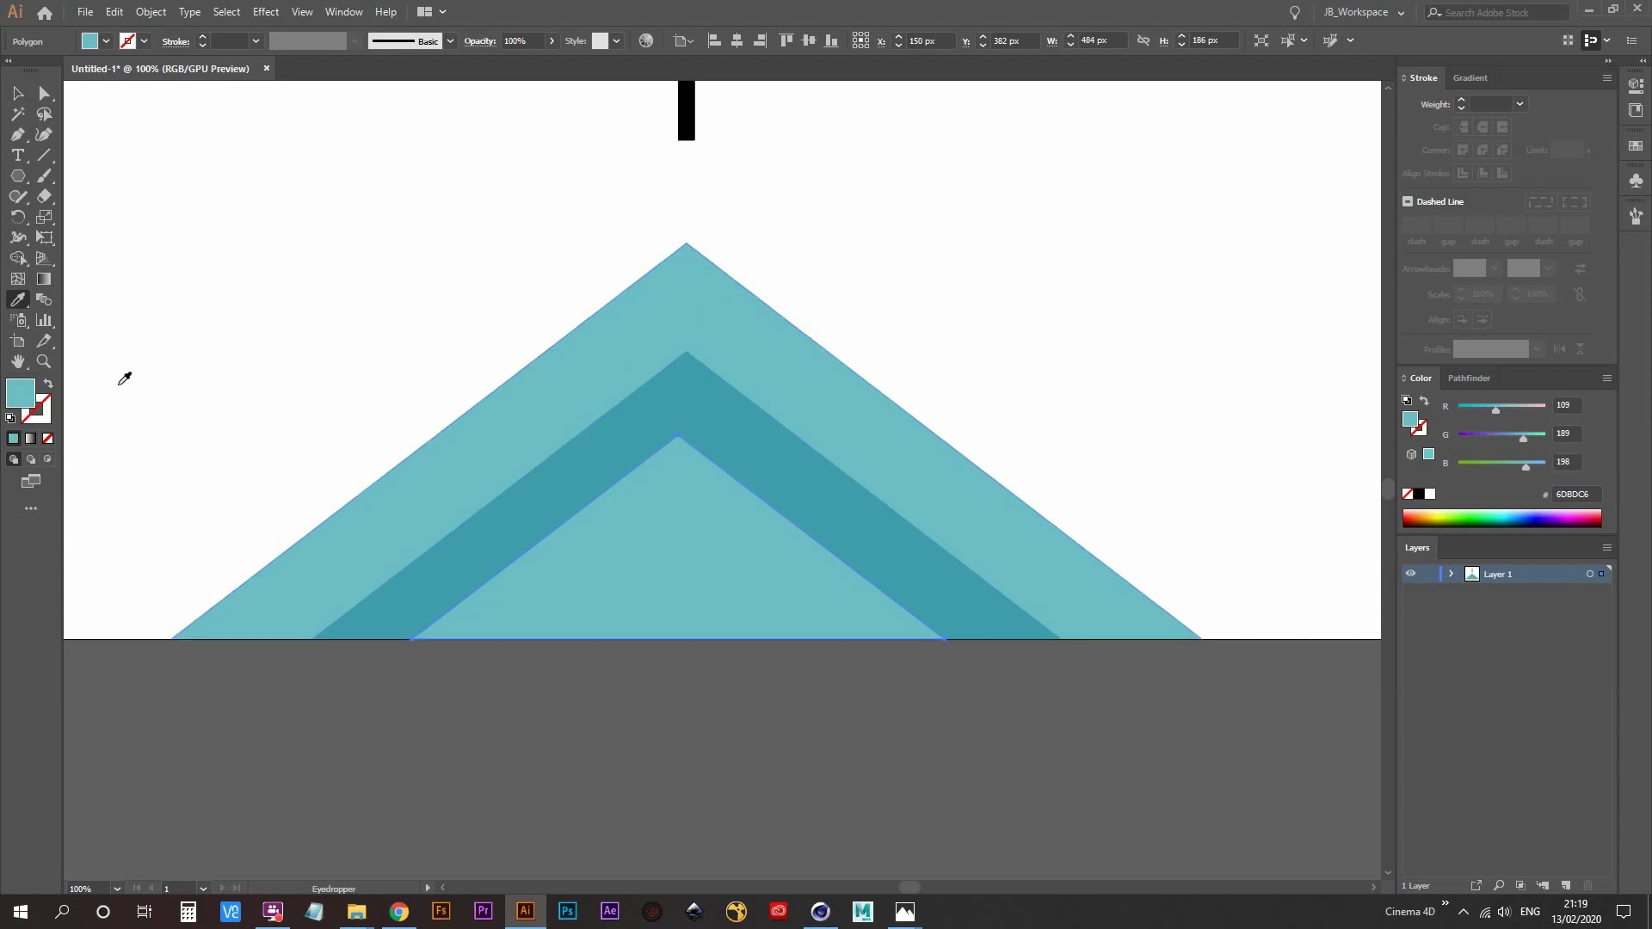
pyautogui.doubleClick(19, 394)
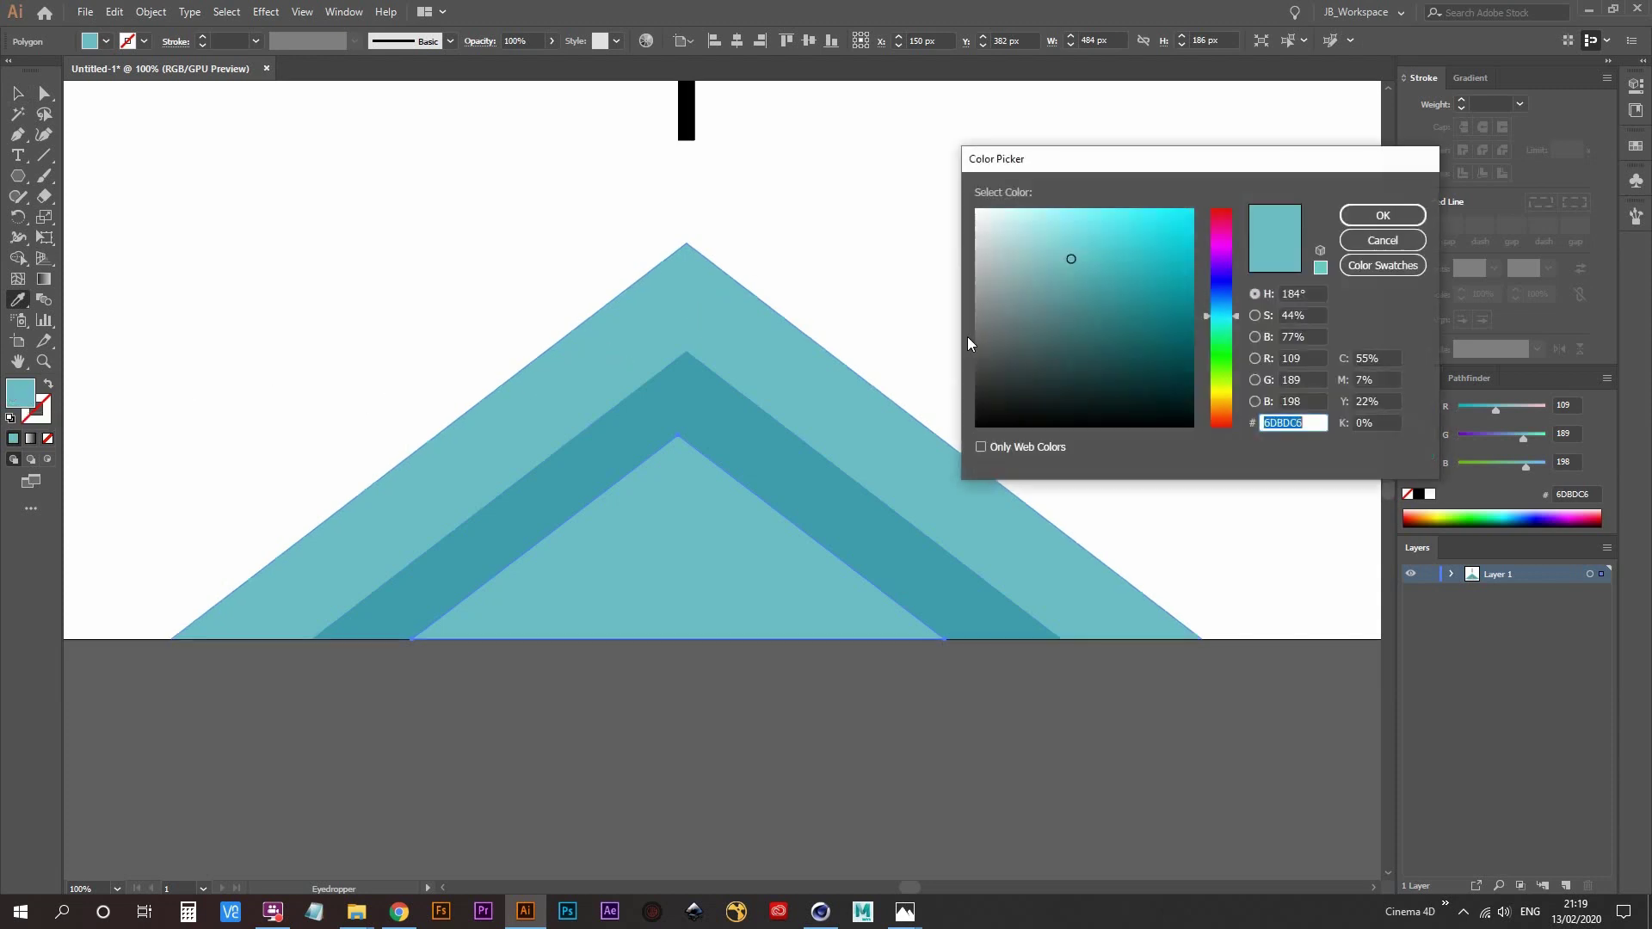
pyautogui.click(1041, 247)
pyautogui.click(1382, 216)
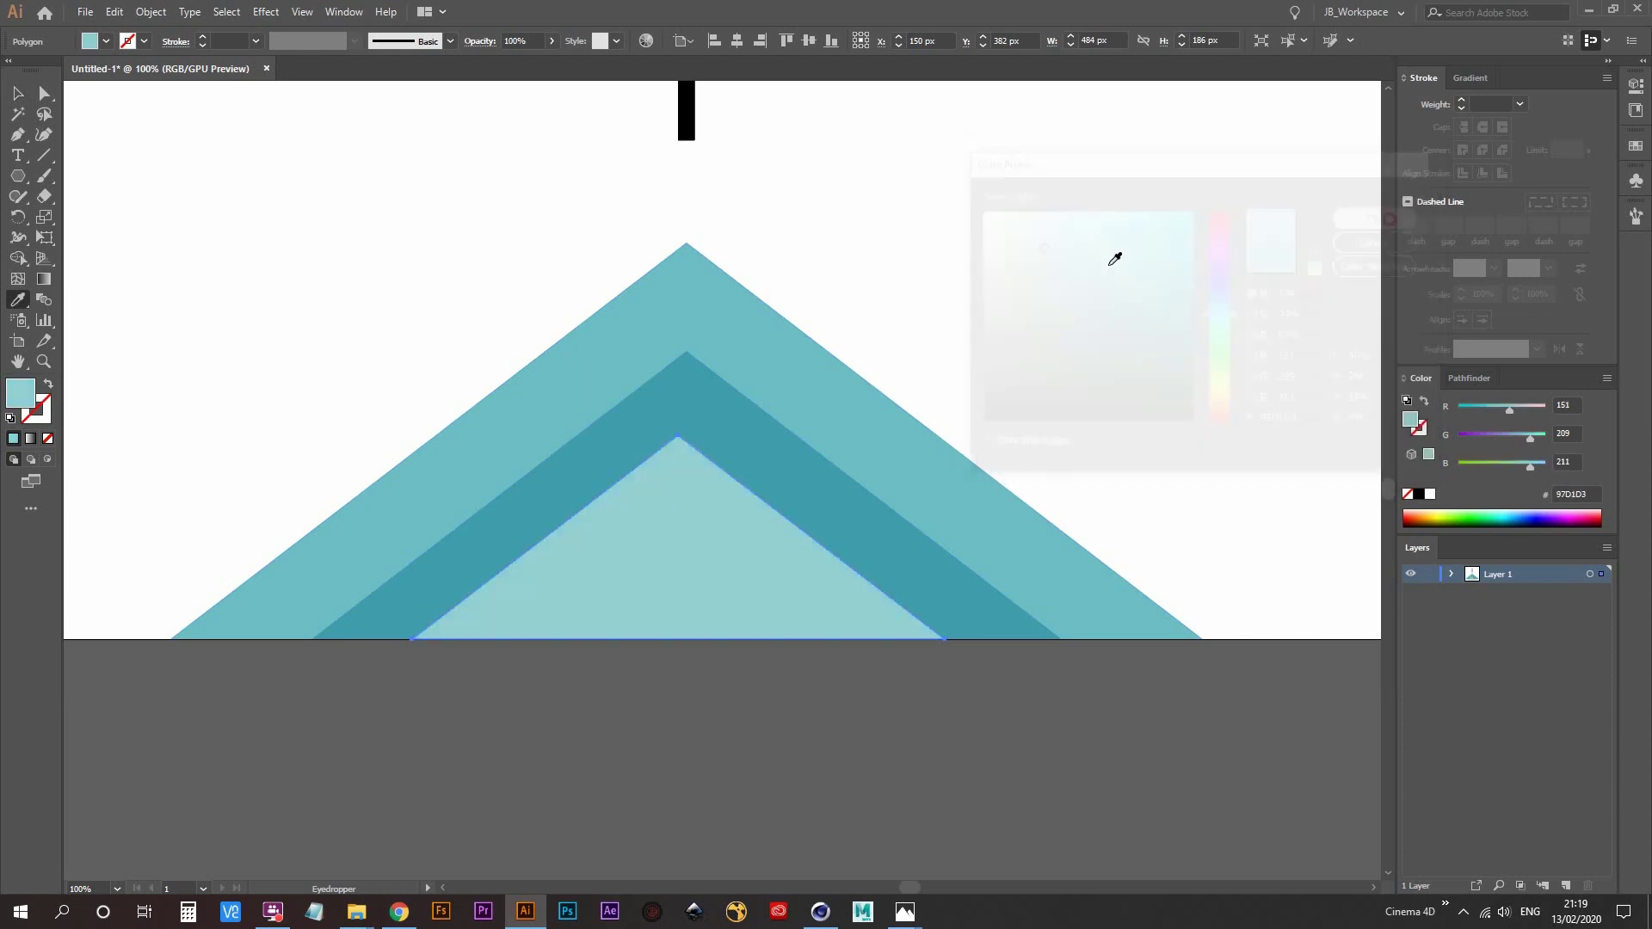
pyautogui.press('c')
pyautogui.click(1036, 297)
pyautogui.press('Return')
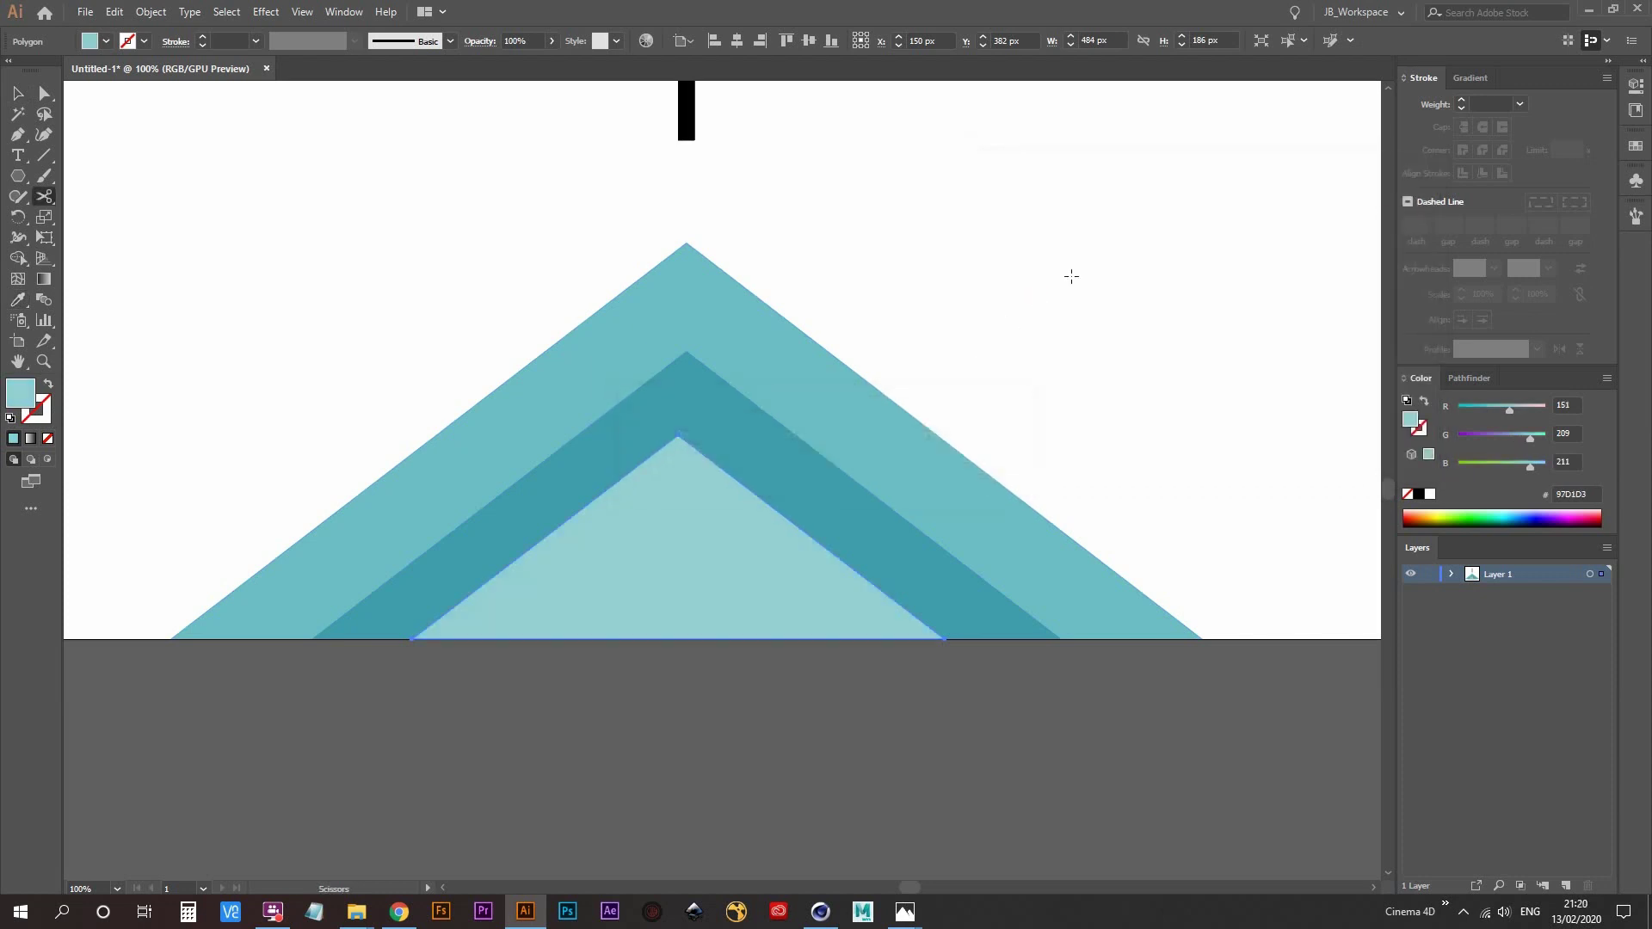
pyautogui.press('v')
# - Select all three triangles and scale them together proportionally about their centre to about 669 px wide and 257 px high
pyautogui.click(1009, 320)
pyautogui.hotkey('ctrl', '-')
pyautogui.moveTo(915, 464); pyautogui.dragTo(886, 527)
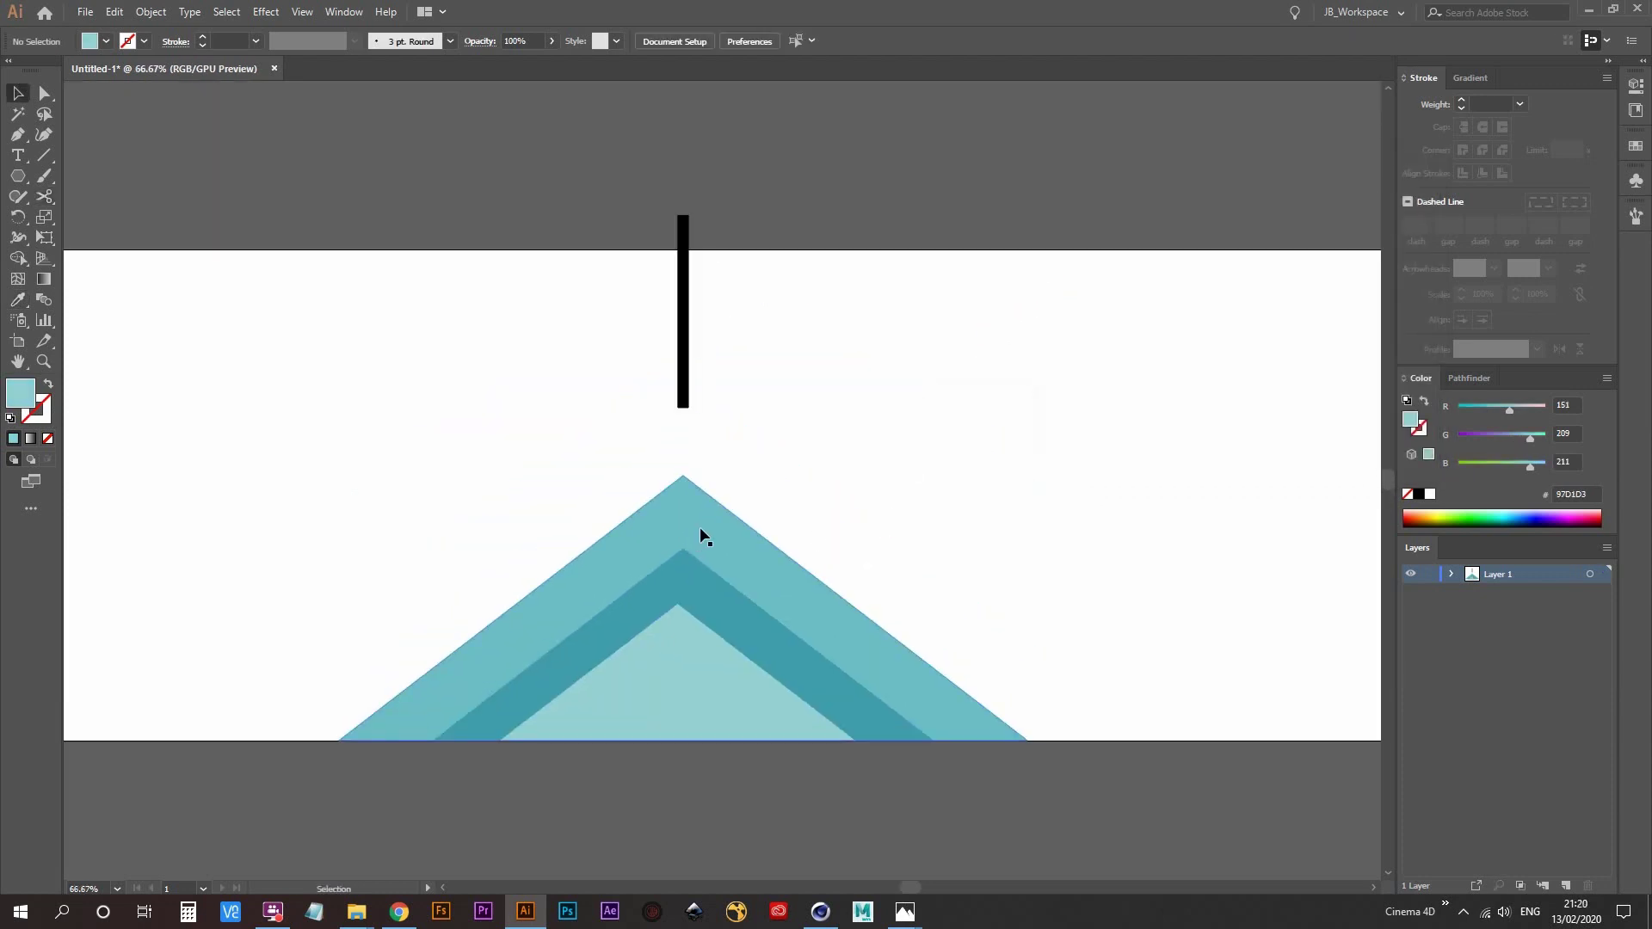
pyautogui.moveTo(682, 674); pyautogui.dragTo(697, 576)
pyautogui.hotkey('ctrl', '-')
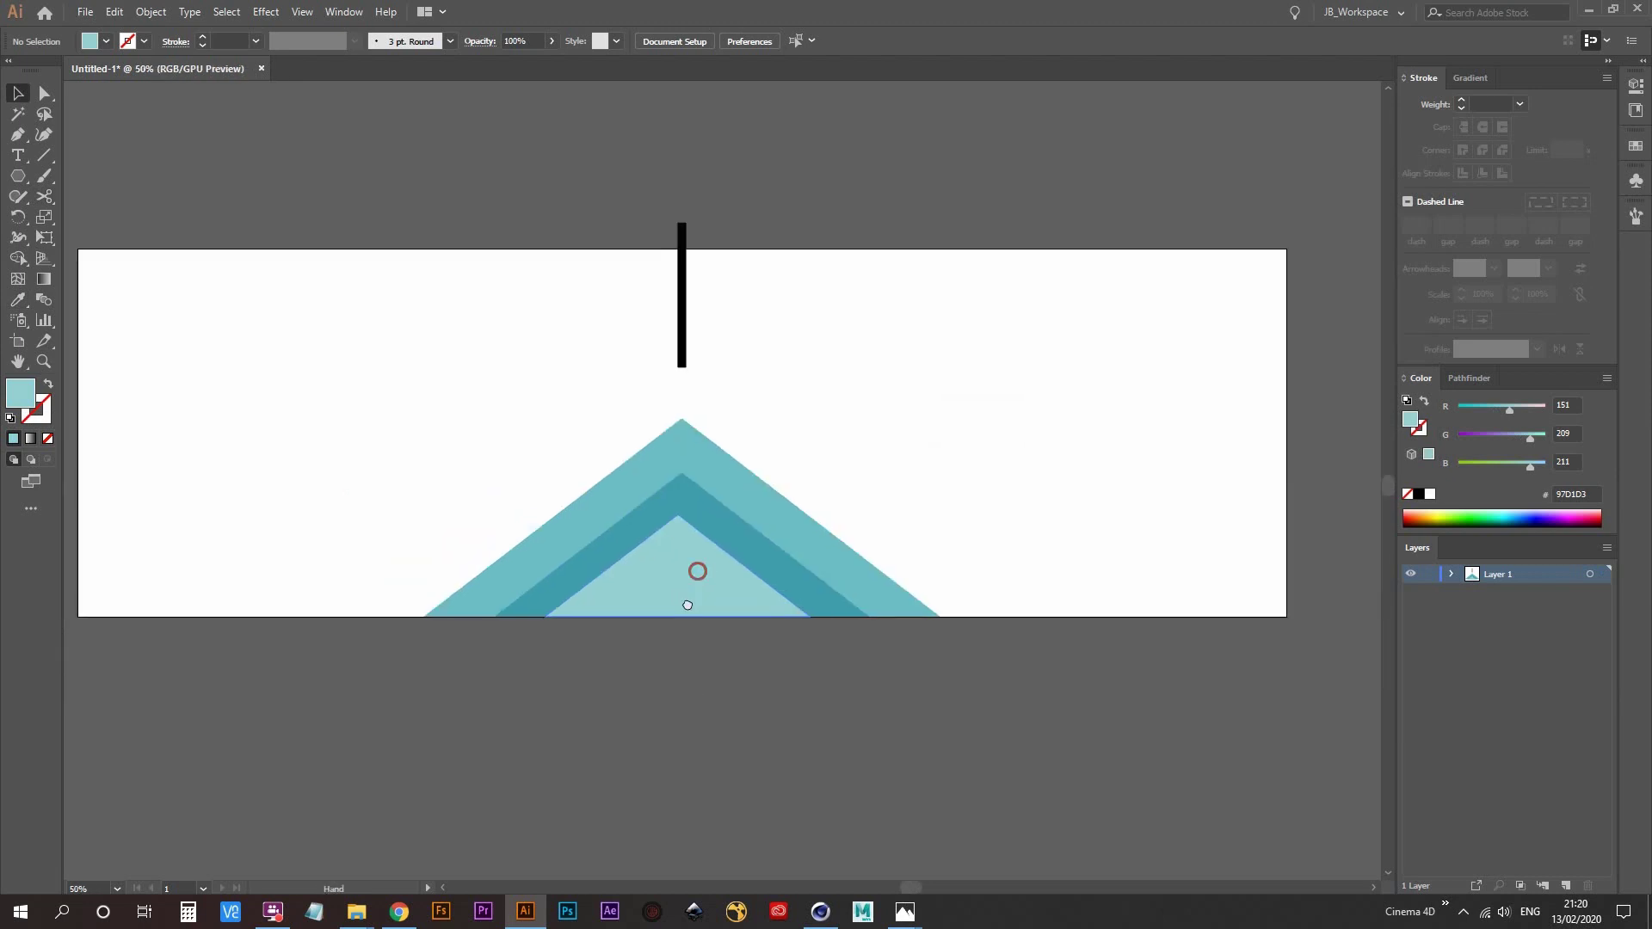
pyautogui.hotkey('ctrl', '+')
pyautogui.hotkey('ctrl', '+')
pyautogui.moveTo(642, 657); pyautogui.dragTo(630, 675)
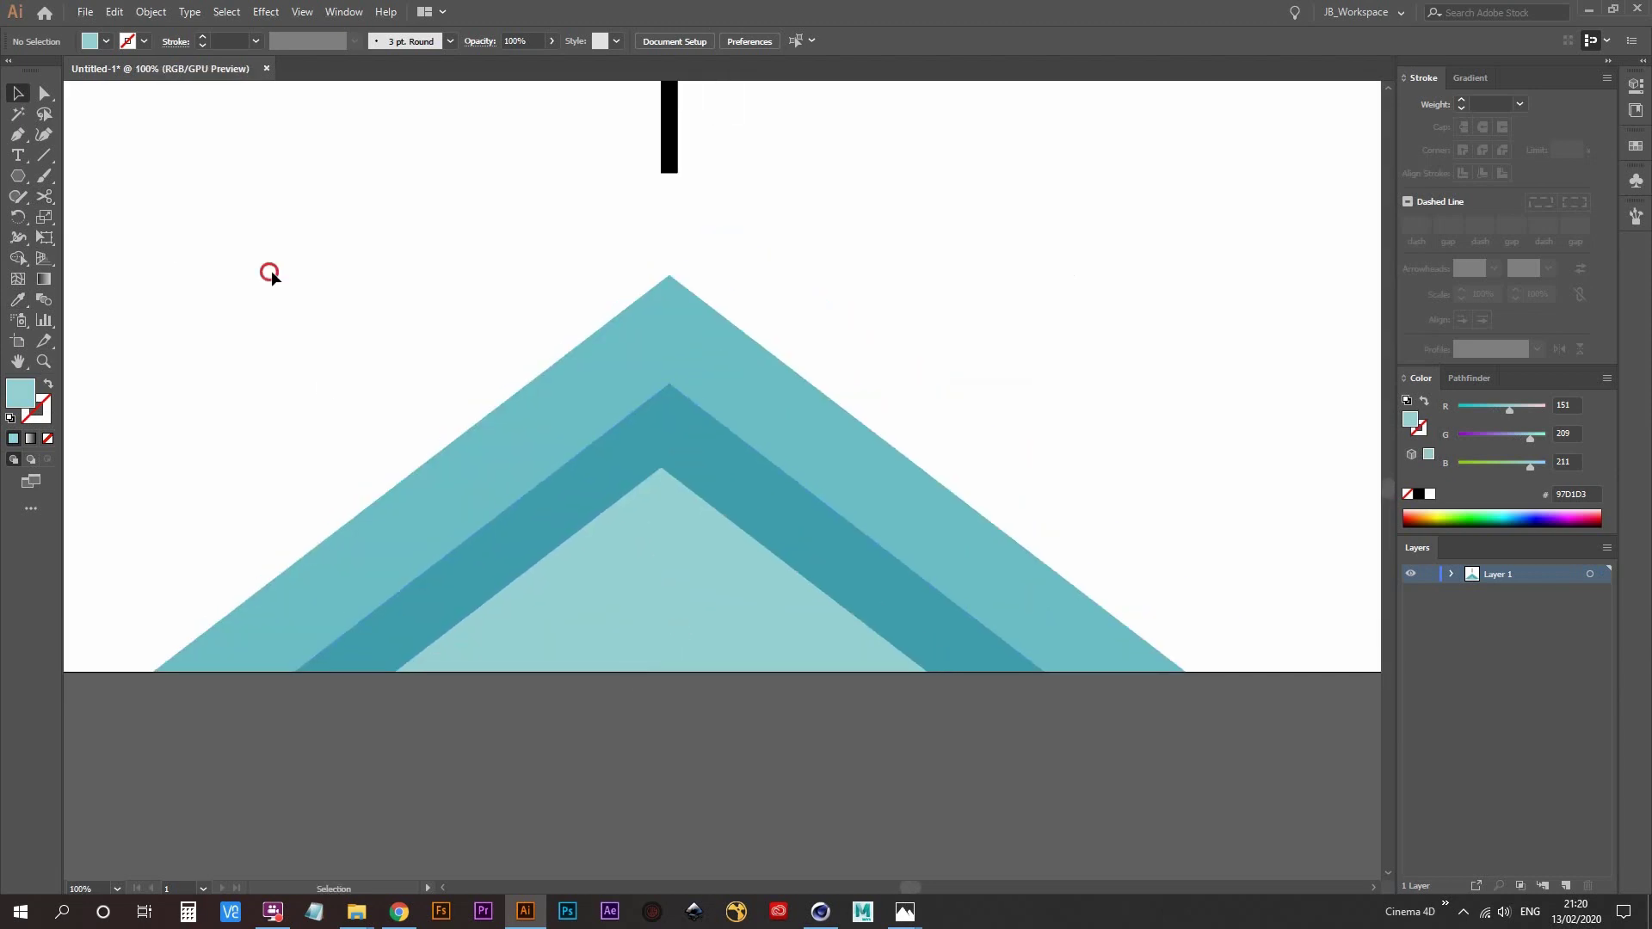
pyautogui.moveTo(269, 272); pyautogui.dragTo(1011, 607)
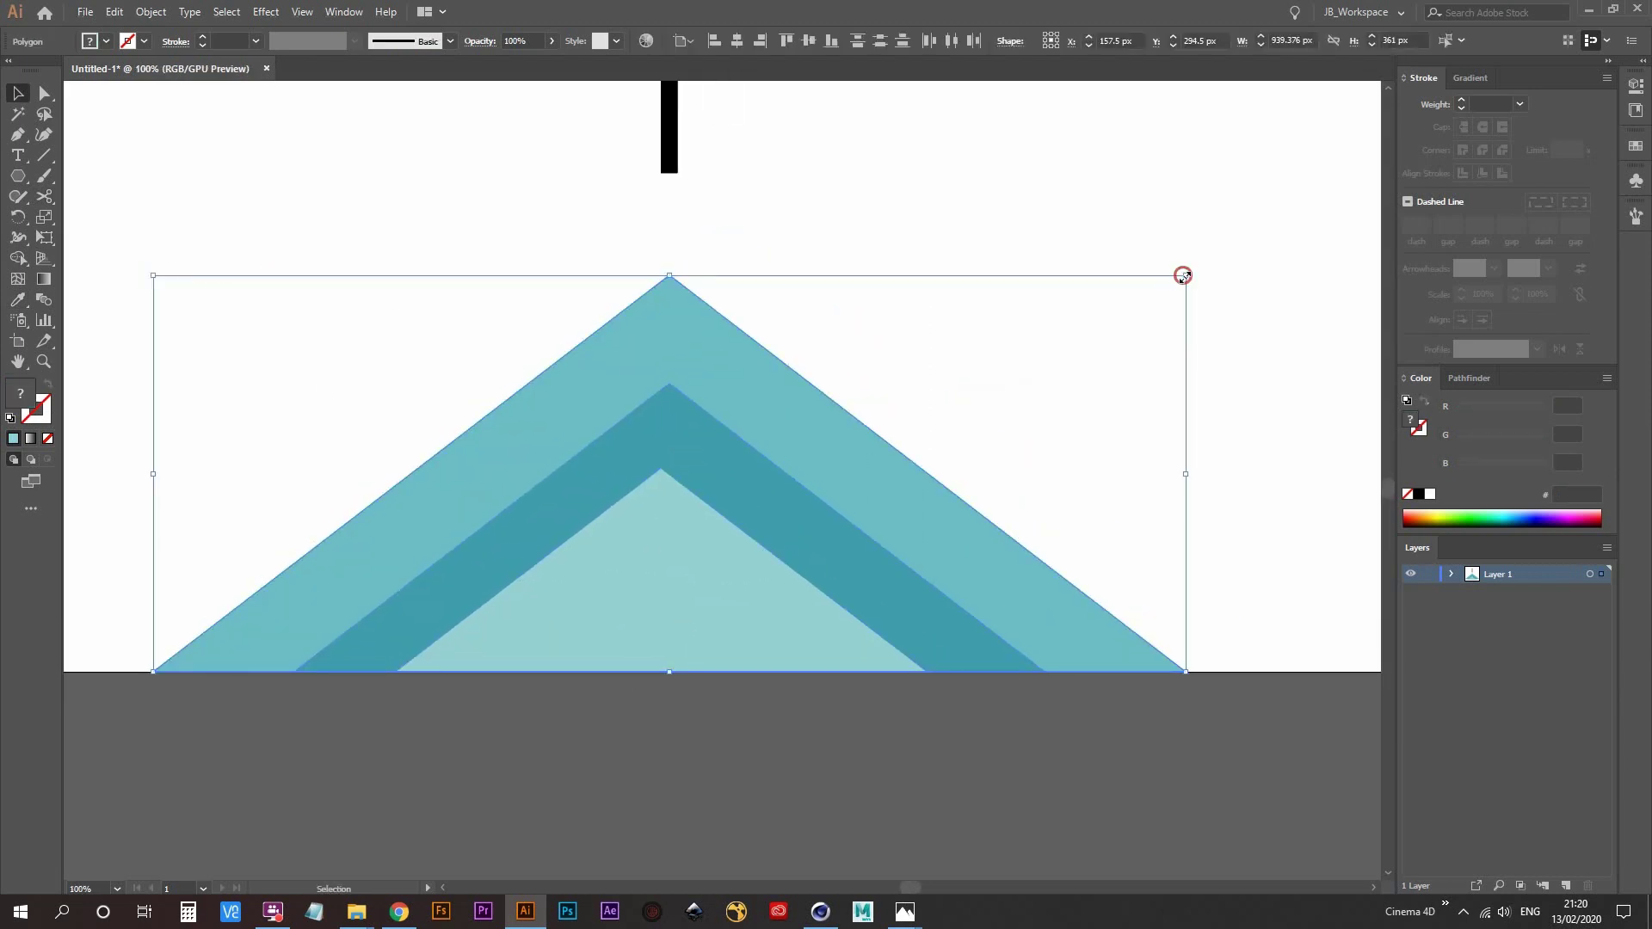
pyautogui.keyDown('alt'); pyautogui.keyDown('shift'); pyautogui.moveTo(1183, 276); pyautogui.dragTo(1036, 332); pyautogui.keyUp('shift'); pyautogui.keyUp('alt')
# - Move the three selected triangles down until their bases sit on the artboard's lower edge, and deselect them
pyautogui.moveTo(670, 603); pyautogui.dragTo(661, 539)
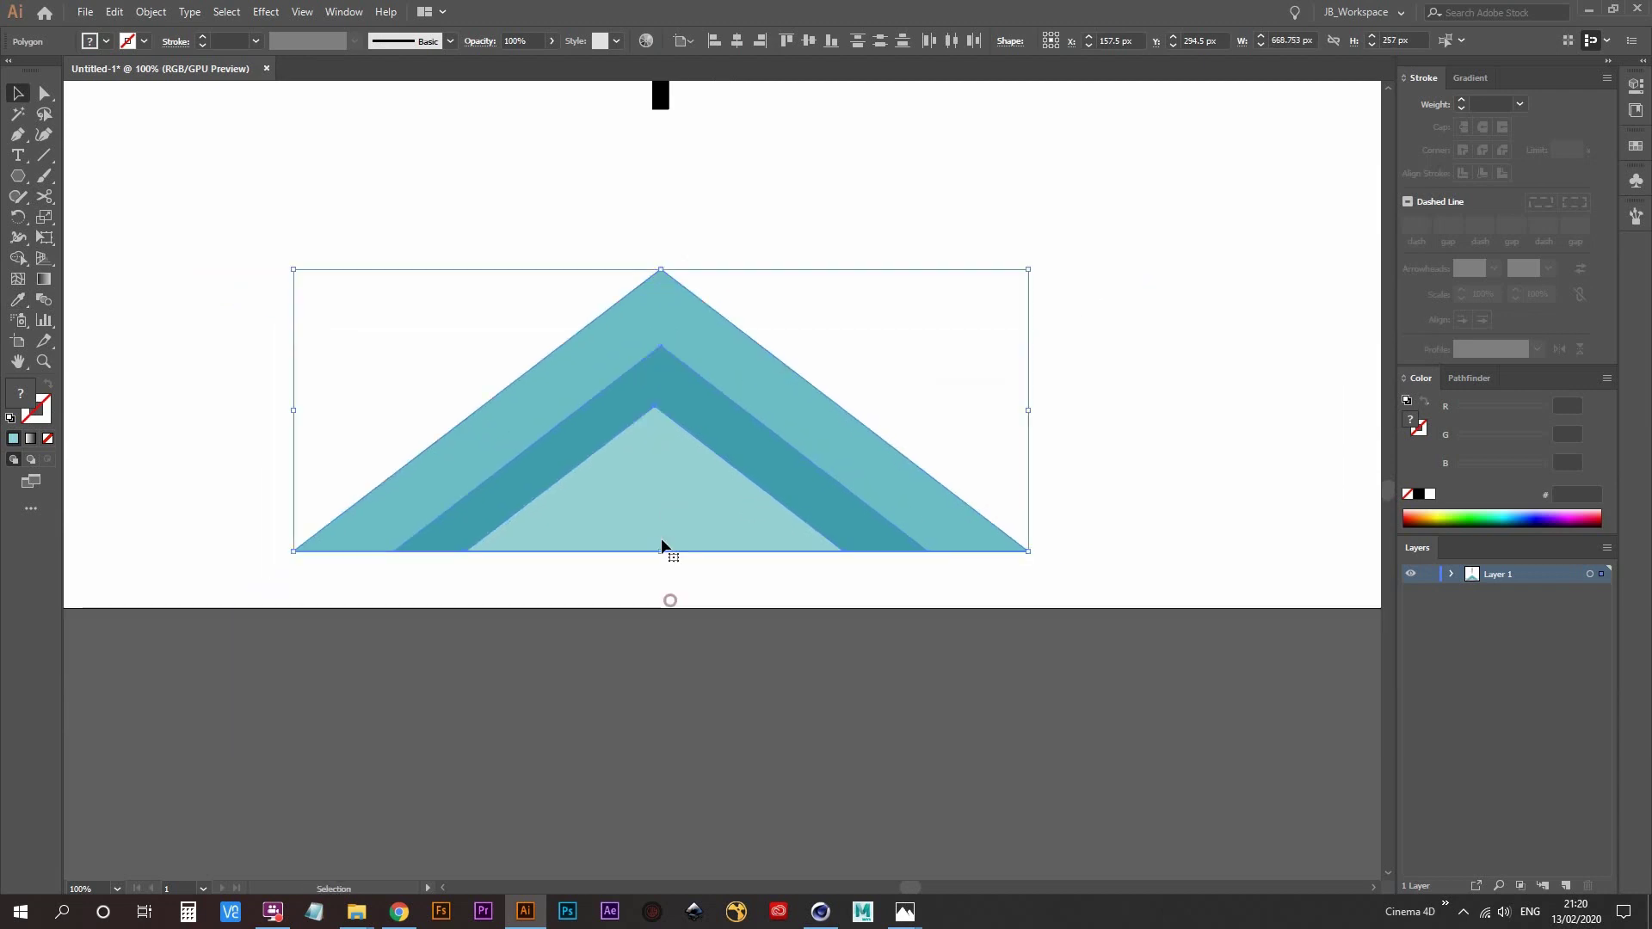
pyautogui.keyDown('alt'); pyautogui.scroll(1, 661, 538); pyautogui.keyUp('alt')
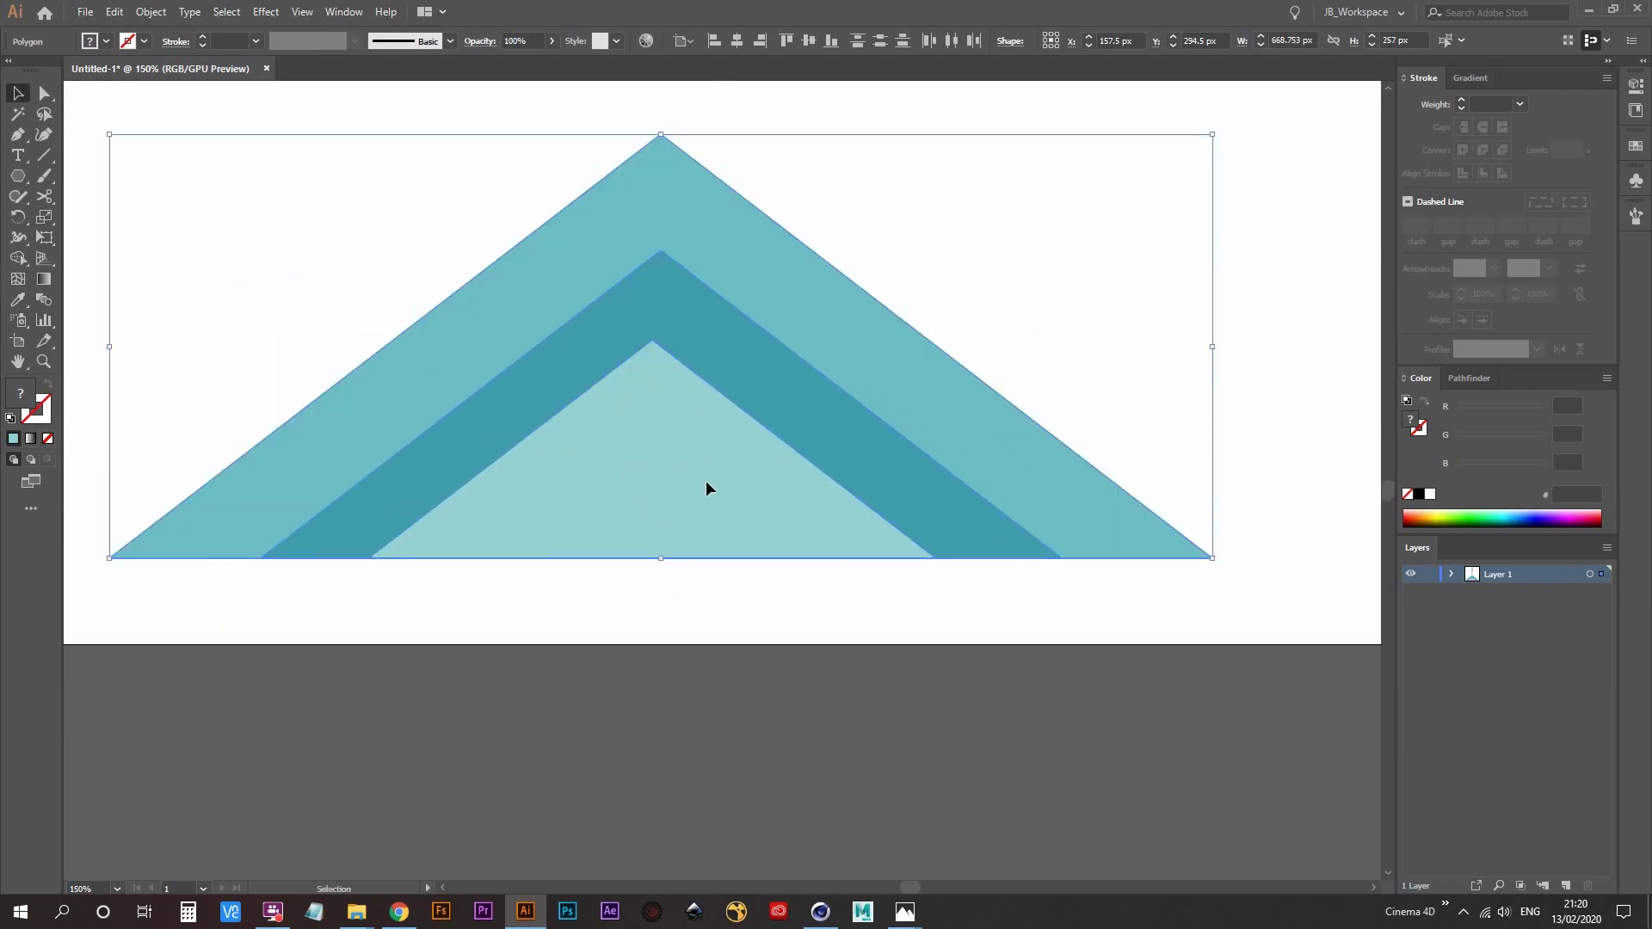
pyautogui.moveTo(658, 462); pyautogui.dragTo(651, 542)
pyautogui.click(656, 798)
pyautogui.keyDown('alt'); pyautogui.scroll(-1, 621, 735); pyautogui.keyUp('alt')
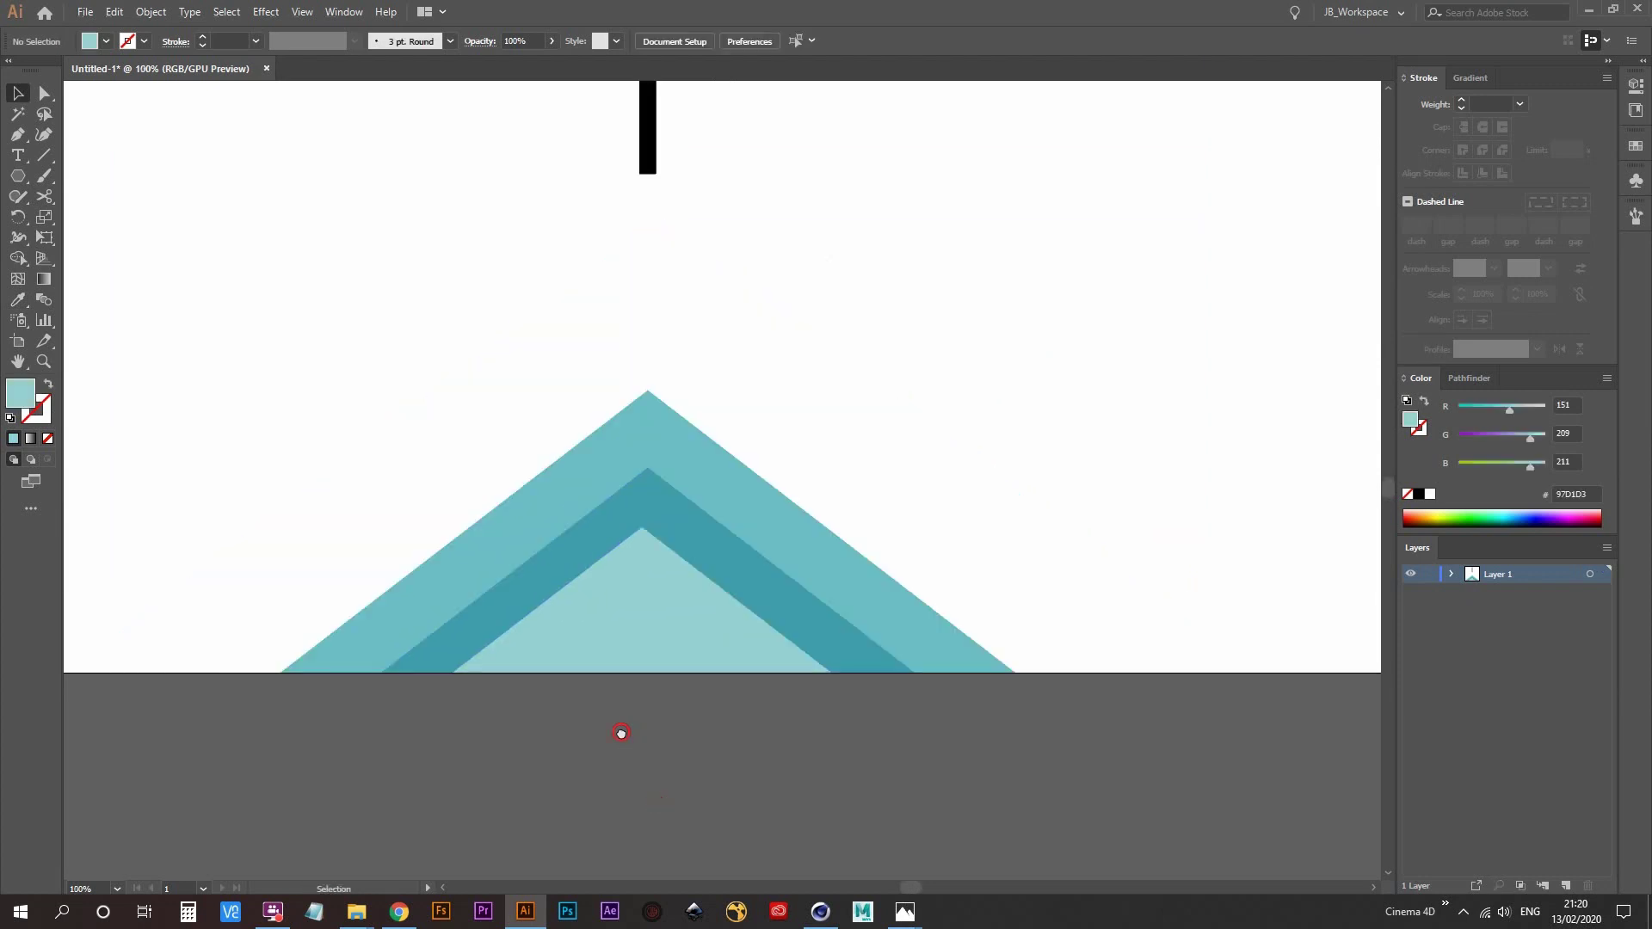
pyautogui.moveTo(620, 734); pyautogui.dragTo(609, 623)
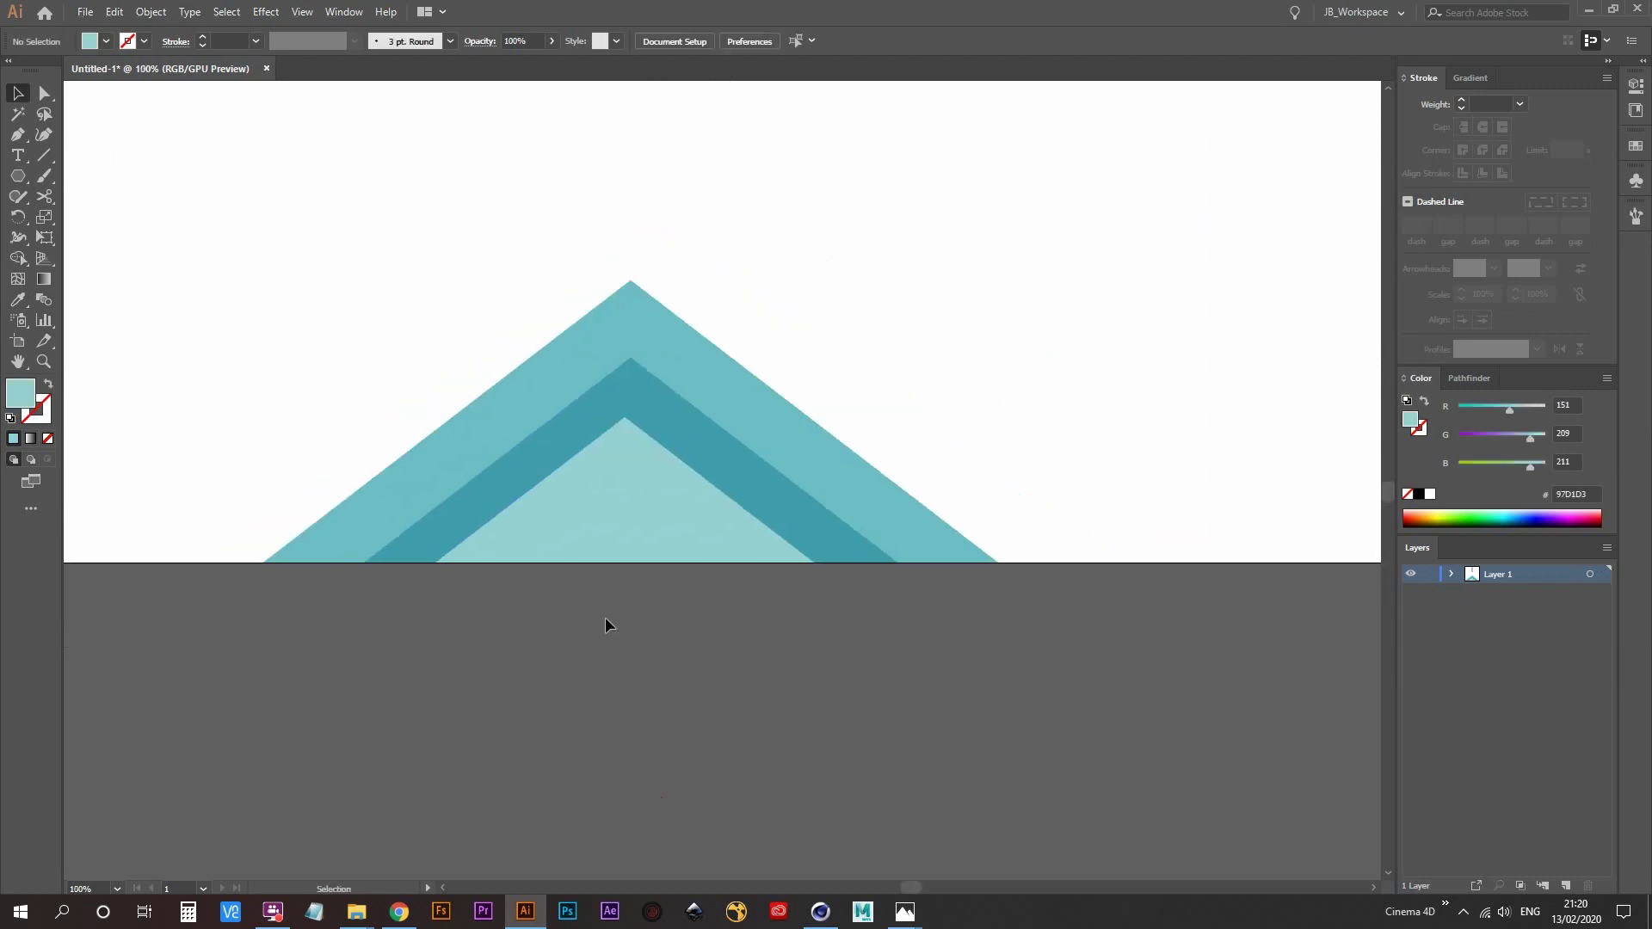
# - Duplicate the middle dark teal triangle in place, scale the copy proportionally to about 795 px by 306 px, and centre it horizontally
pyautogui.click(664, 406)
pyautogui.press('a')
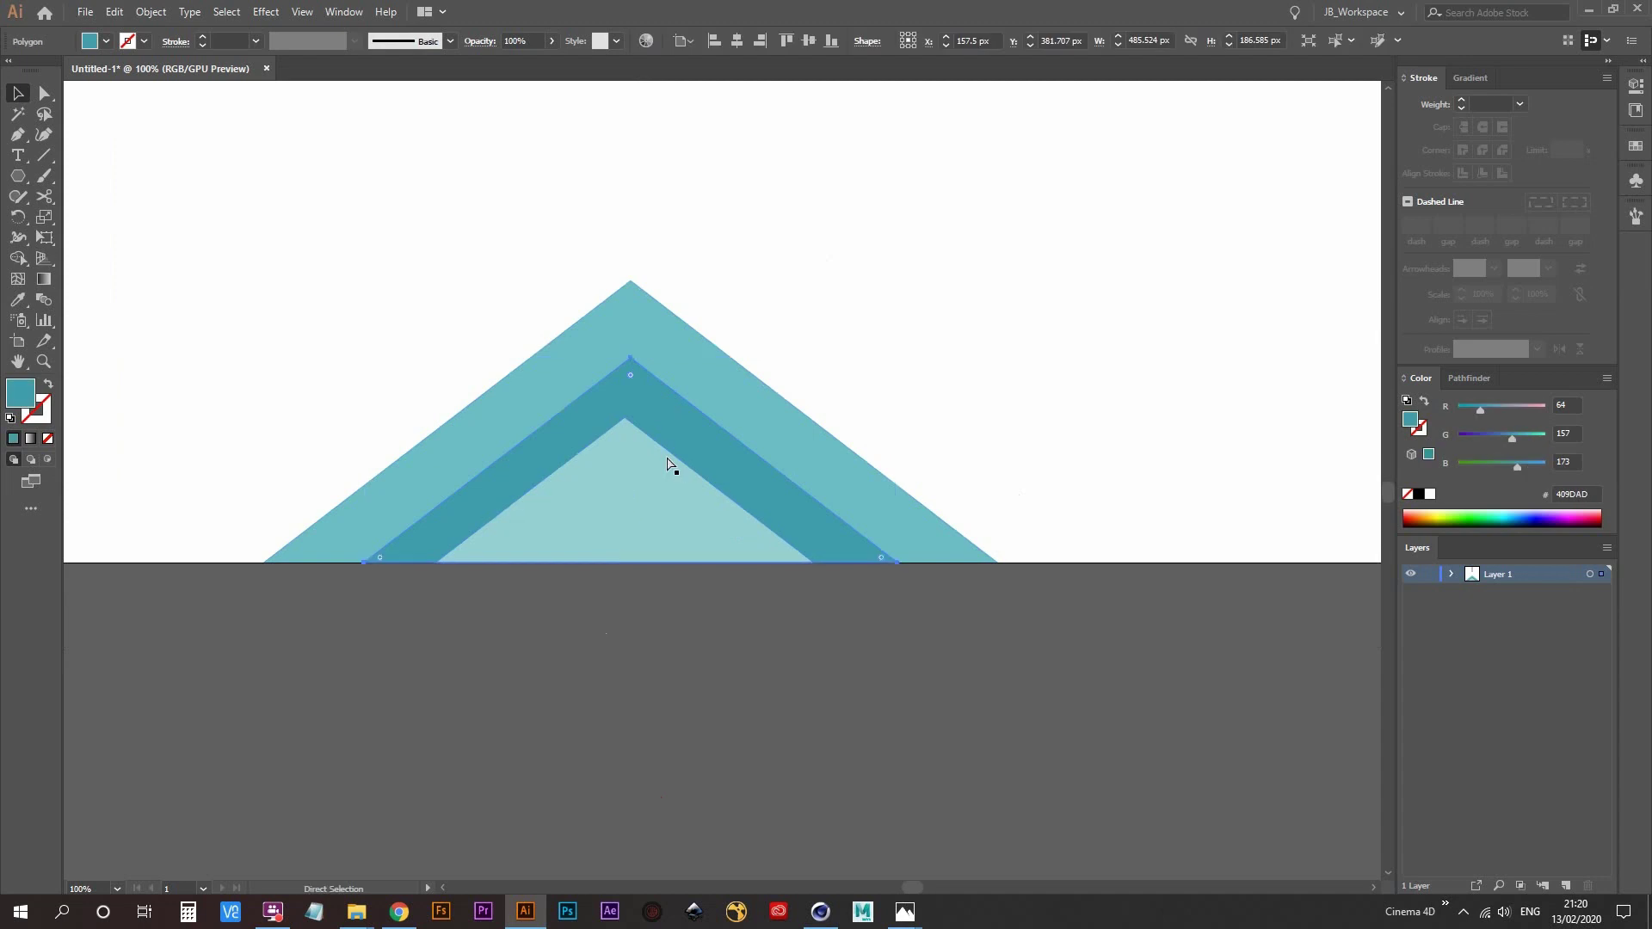
pyautogui.press('v')
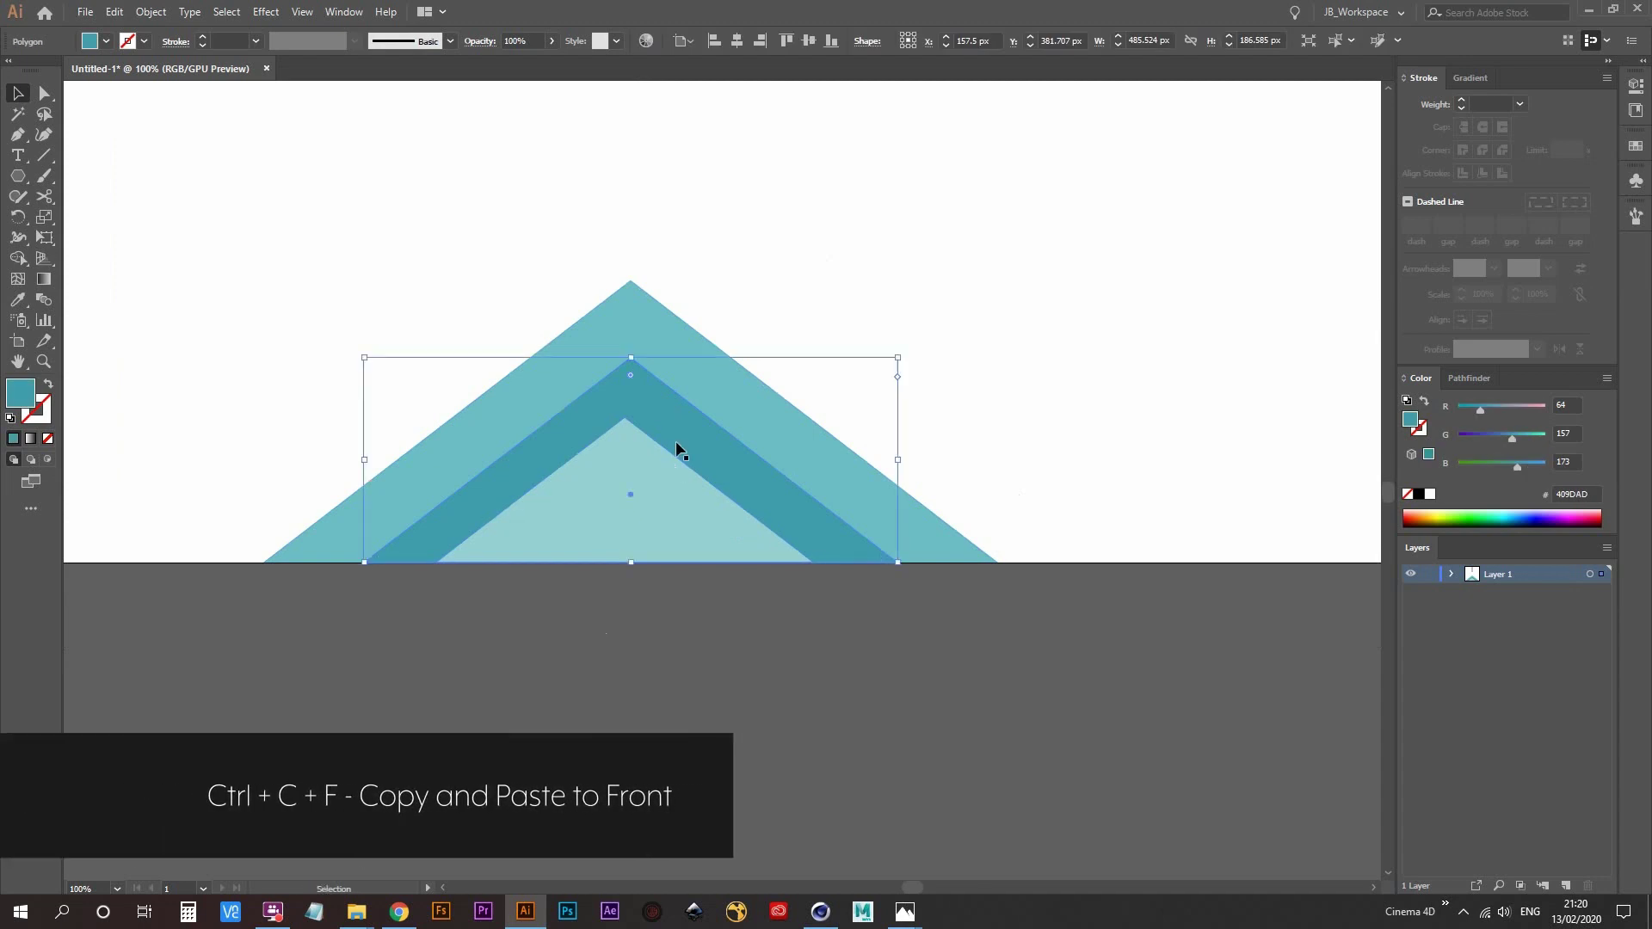
pyautogui.hotkey('ctrl', 'c')
pyautogui.hotkey('ctrl', 'f')
pyautogui.moveTo(901, 357); pyautogui.dragTo(1240, 119)
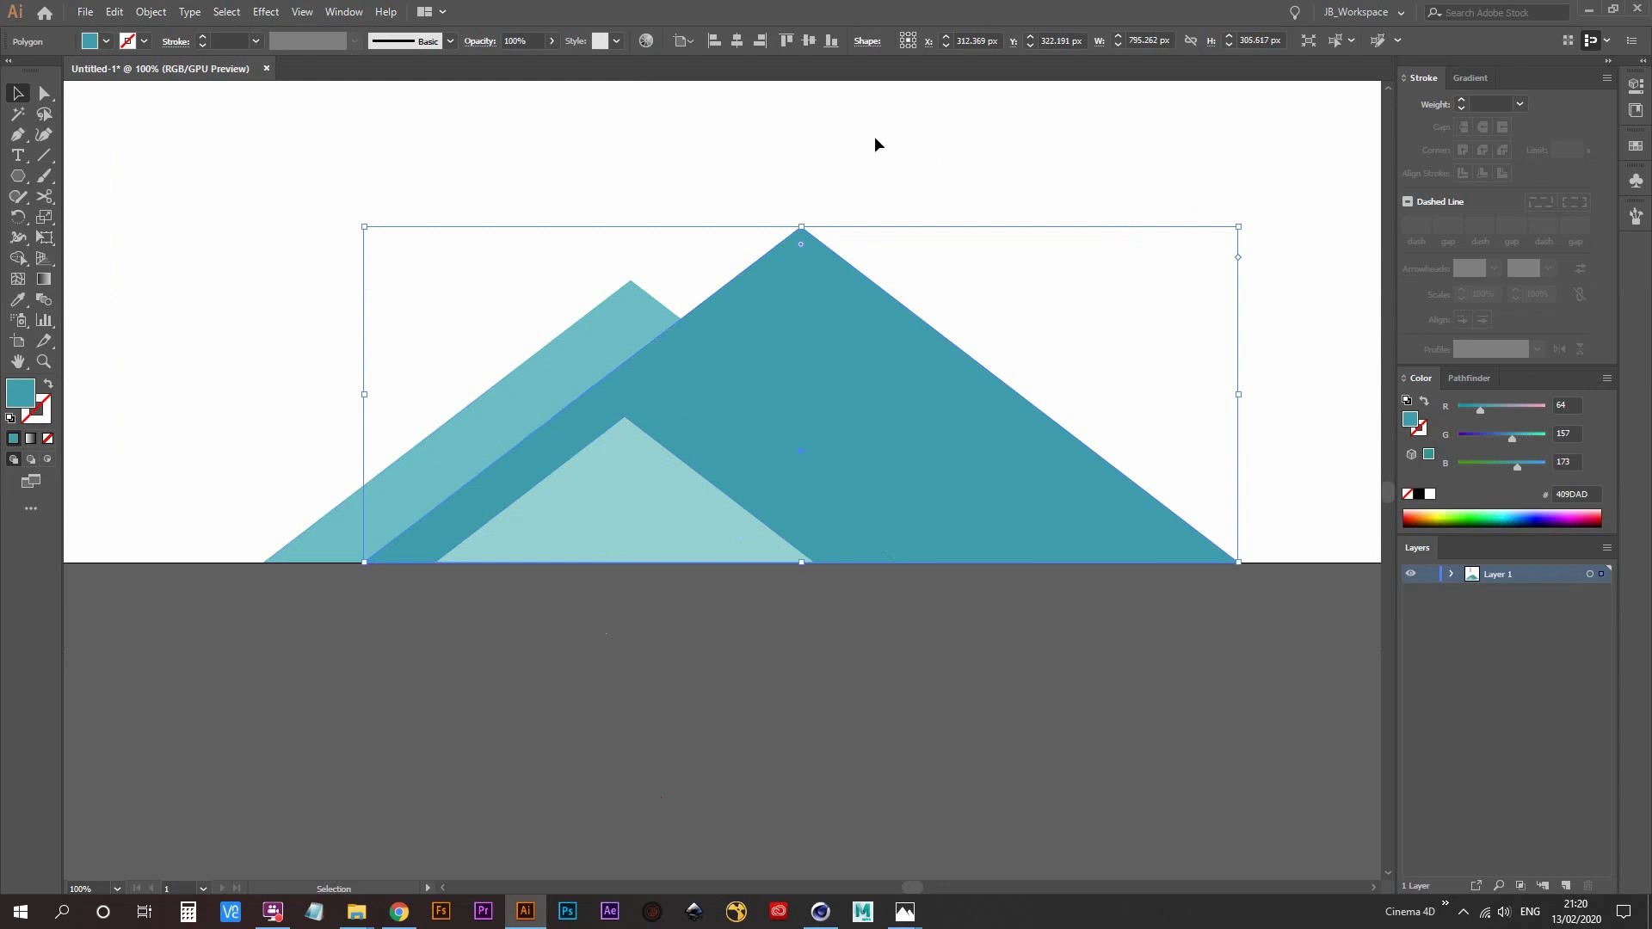
pyautogui.click(737, 41)
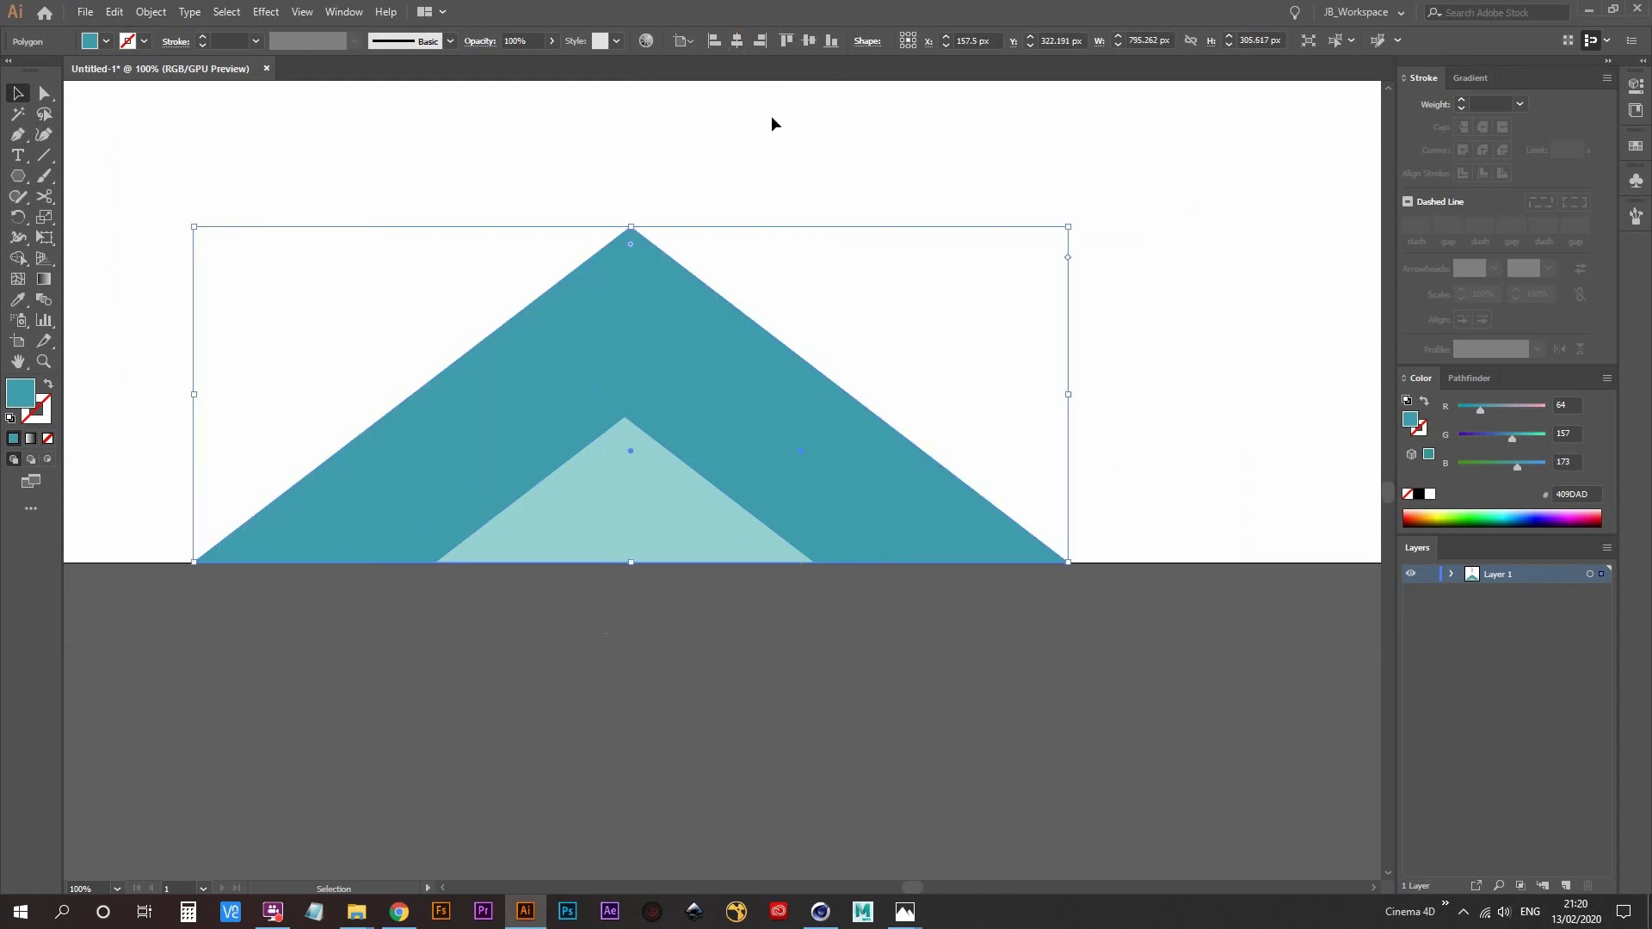
# - Send the enlarged dark teal triangle behind the other triangles and deselect it
pyautogui.hotkey('ctrl', 'shift', '[')
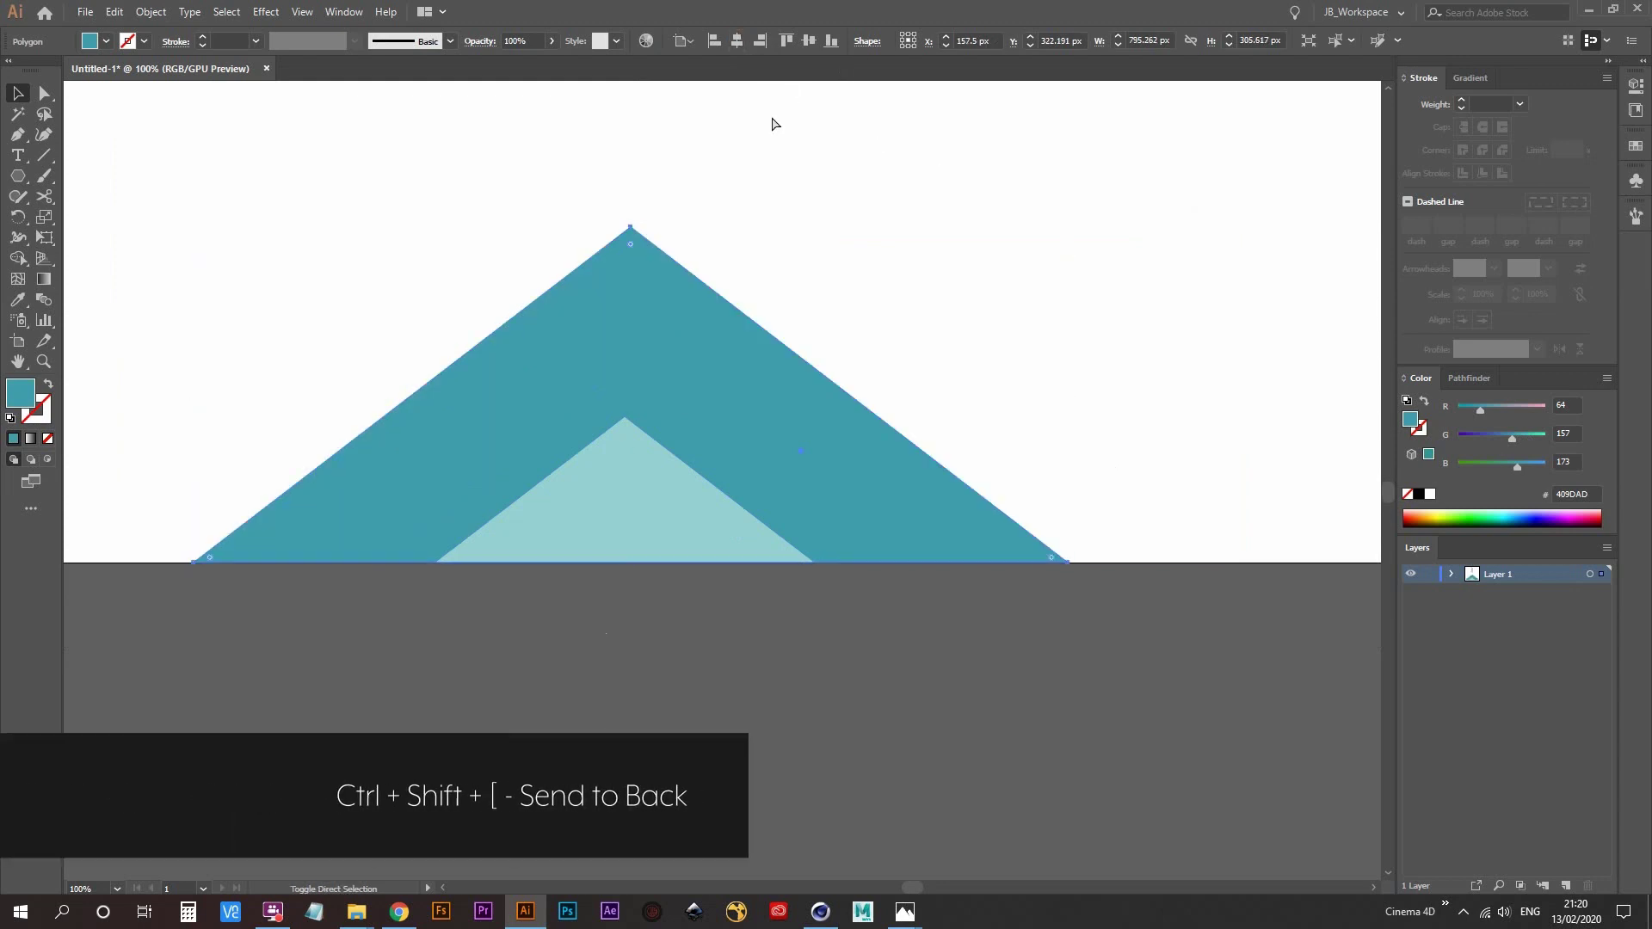
pyautogui.hotkey('ctrl', 'shift', '[')
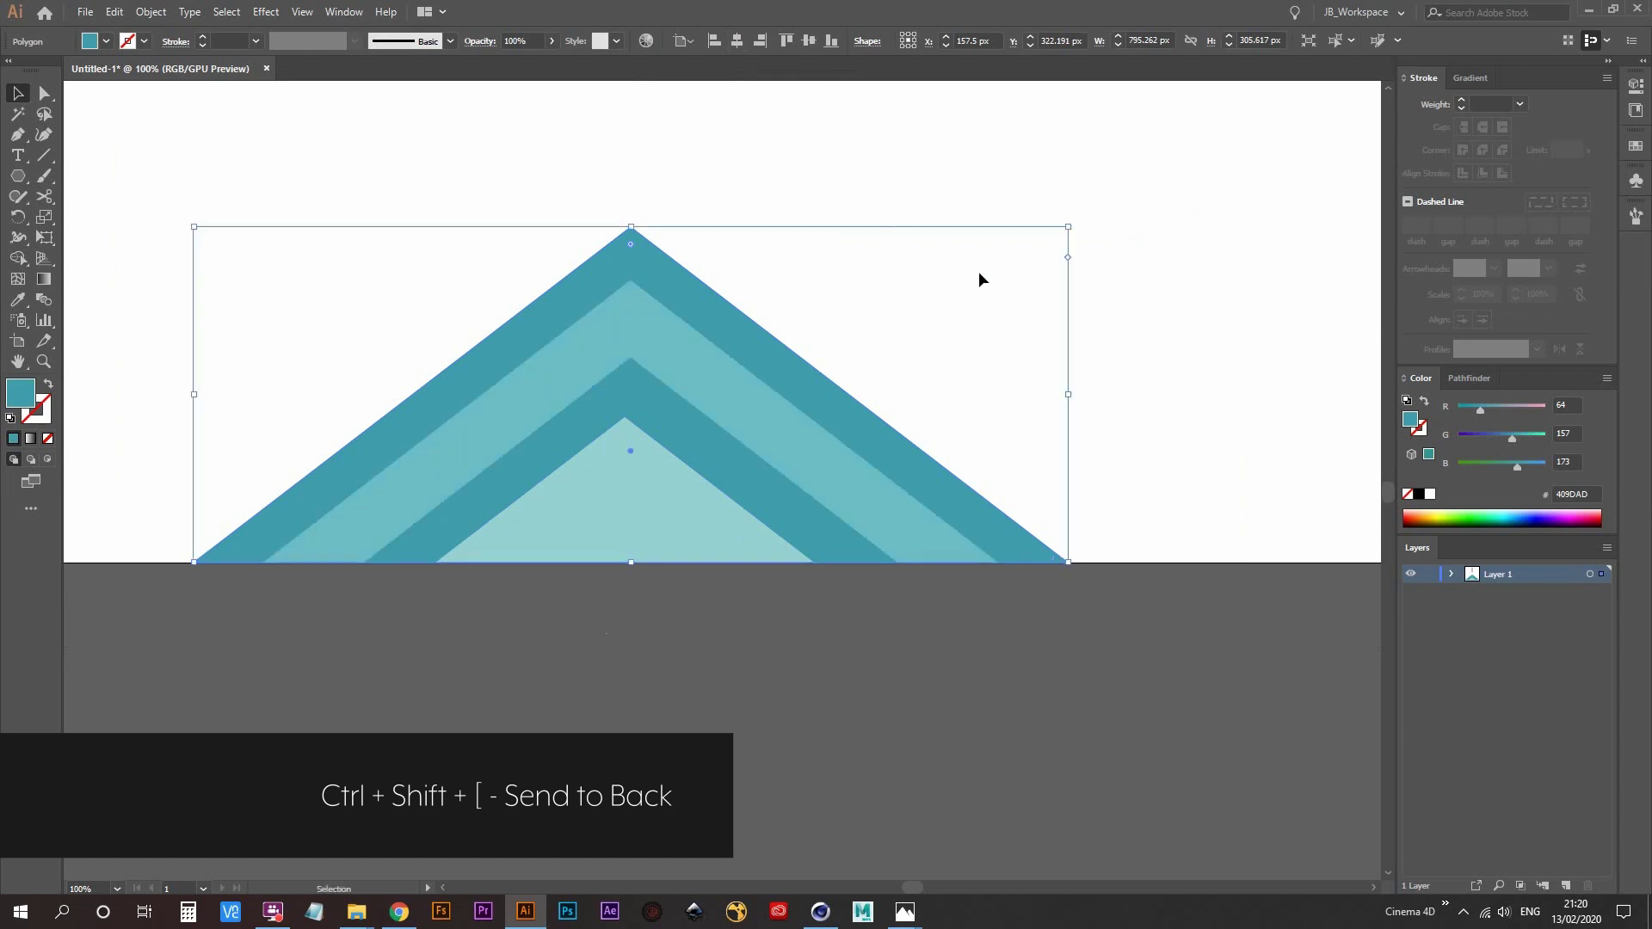
pyautogui.click(1142, 291)
# - Delete the thin black vertical bar above the peak of the triangles
pyautogui.keyDown('alt'); pyautogui.scroll(-1, 816, 369); pyautogui.keyUp('alt')
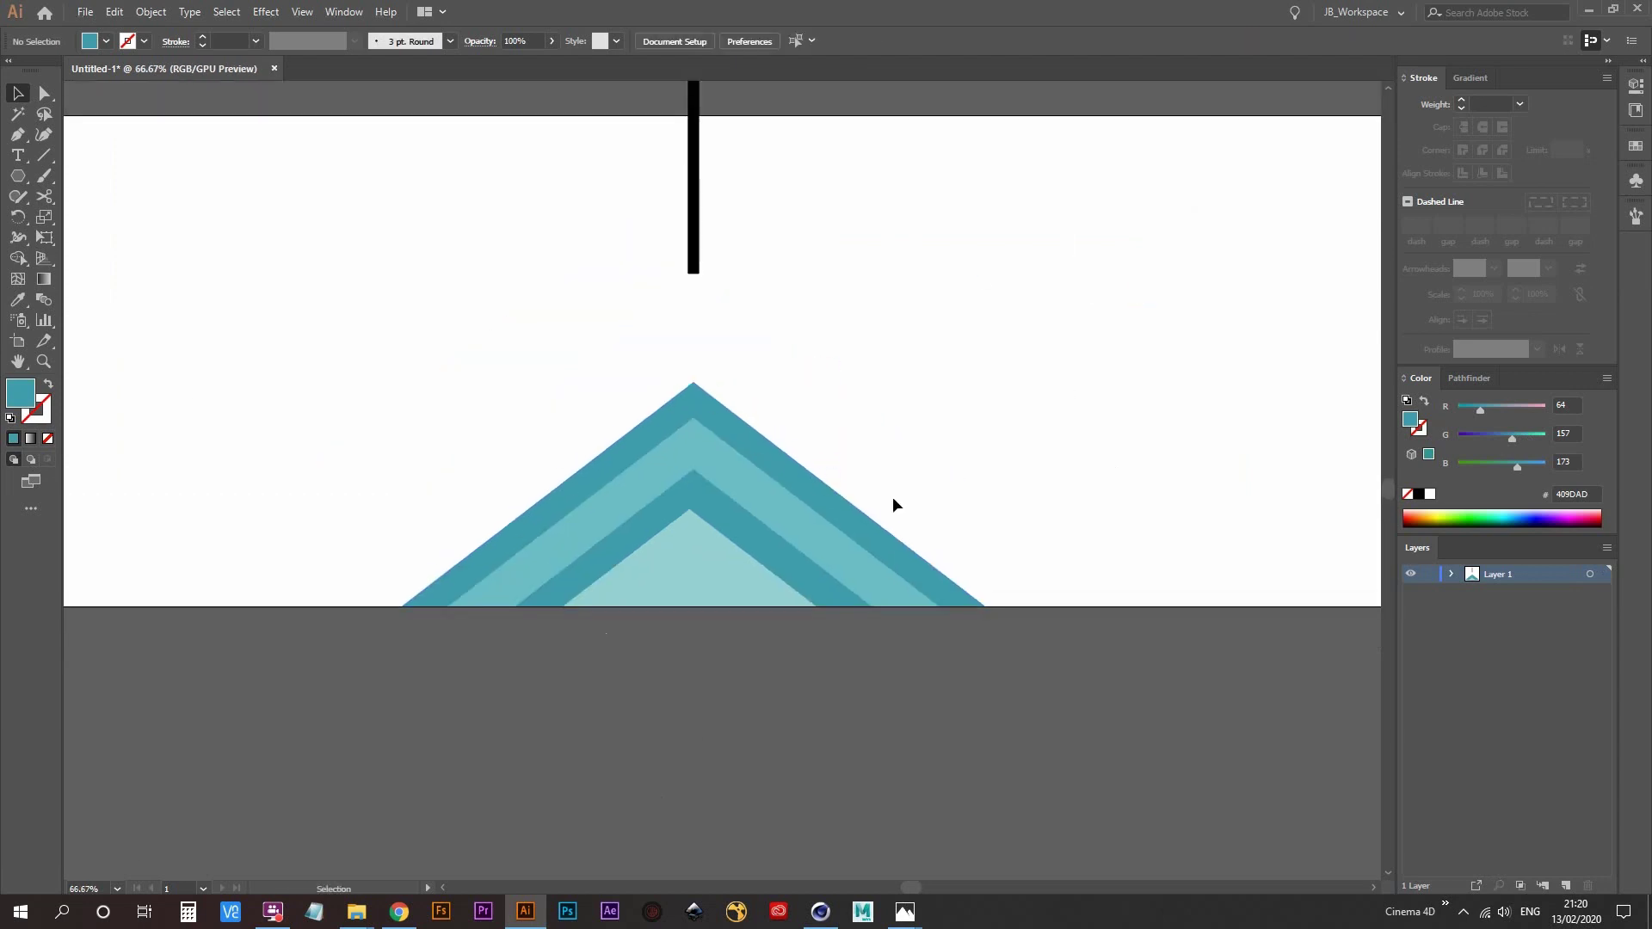
pyautogui.moveTo(553, 243); pyautogui.dragTo(938, 329)
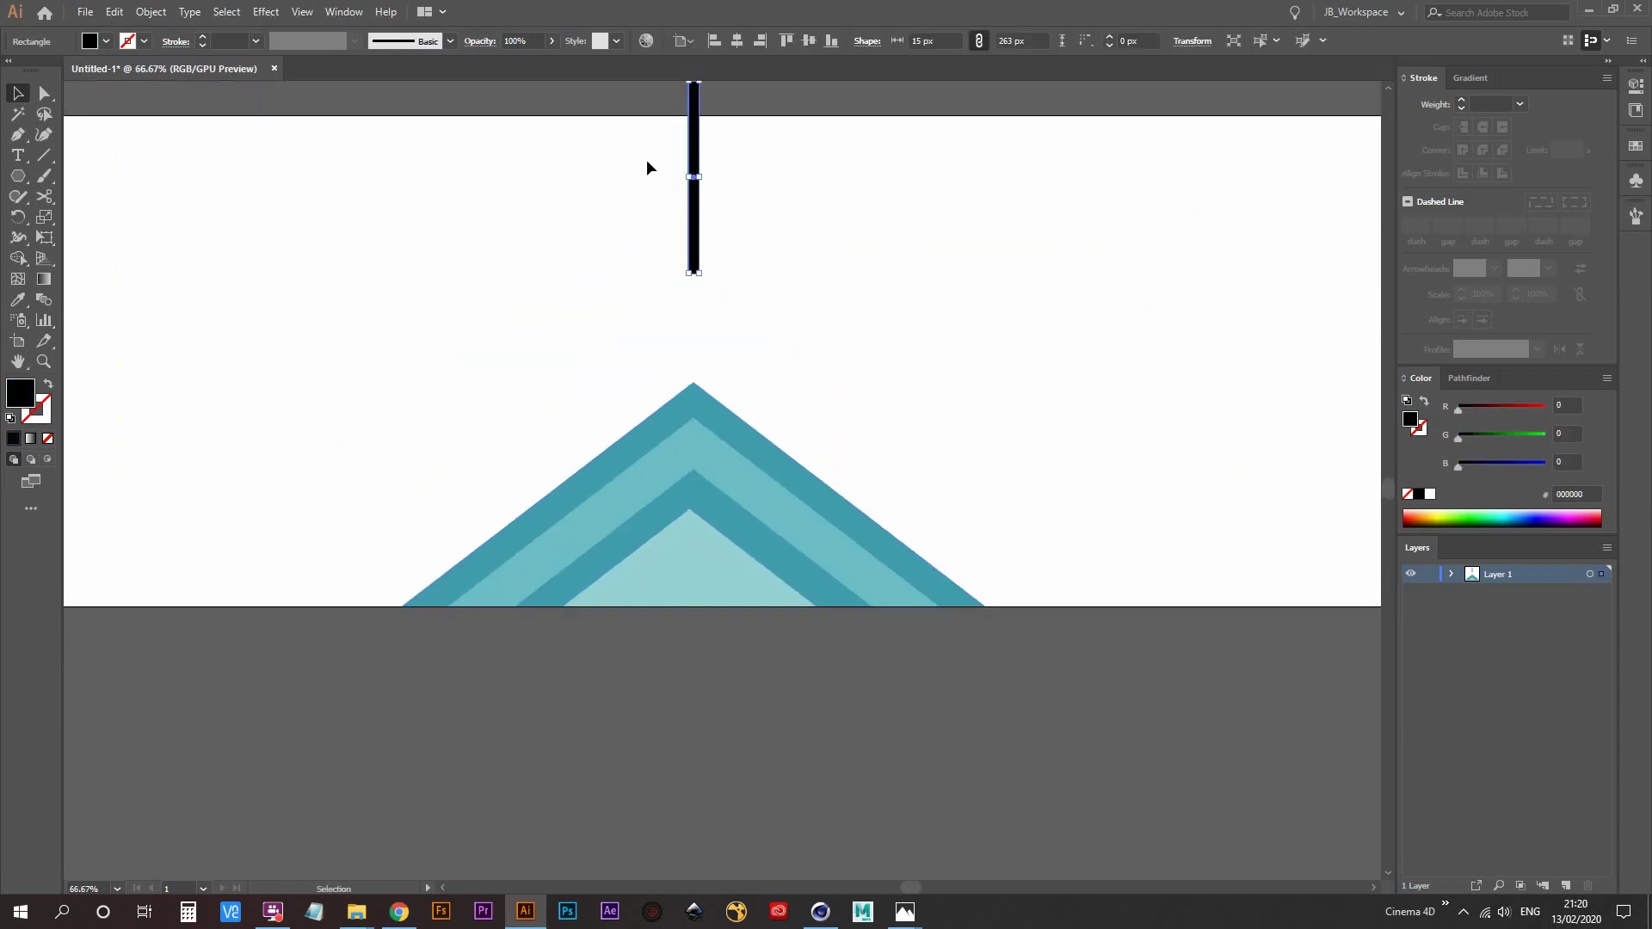
pyautogui.moveTo(616, 173); pyautogui.dragTo(705, 261)
pyautogui.press('Delete')
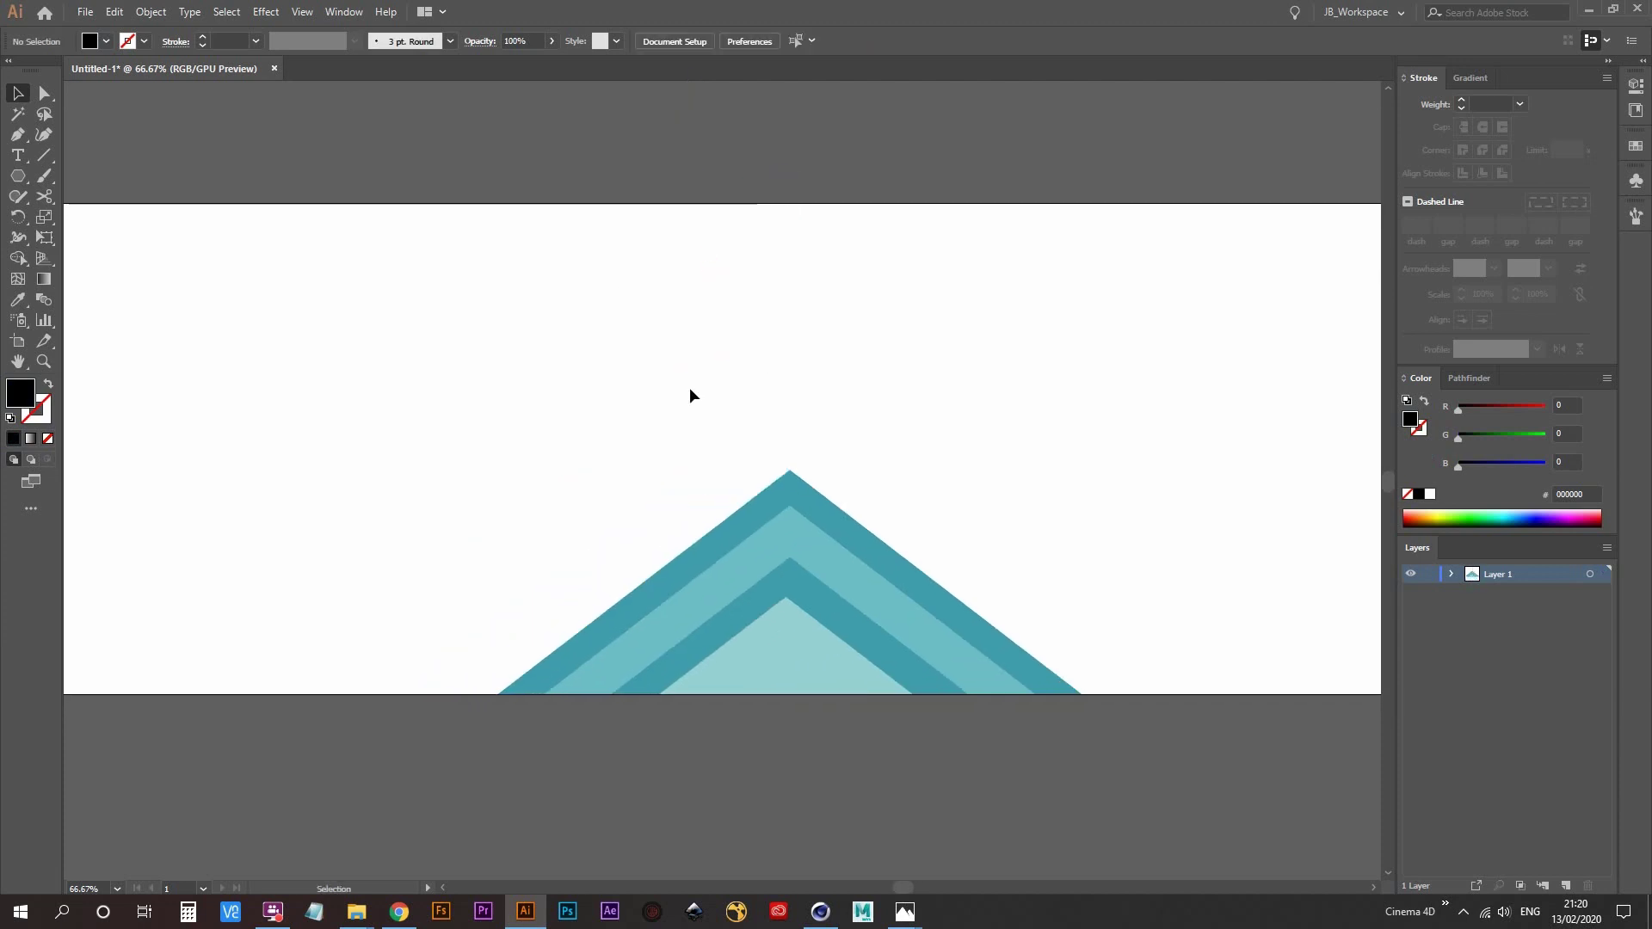
# - Draw a 2200 x 670 px rectangle covering the whole artboard and send it behind the triangles
pyautogui.keyDown('alt'); pyautogui.scroll(-1, 689, 388); pyautogui.keyUp('alt')
pyautogui.moveTo(653, 435)
pyautogui.mouseDown()
pyautogui.moveTo(614, 418)
pyautogui.moveTo(635, 410)
pyautogui.mouseUp()
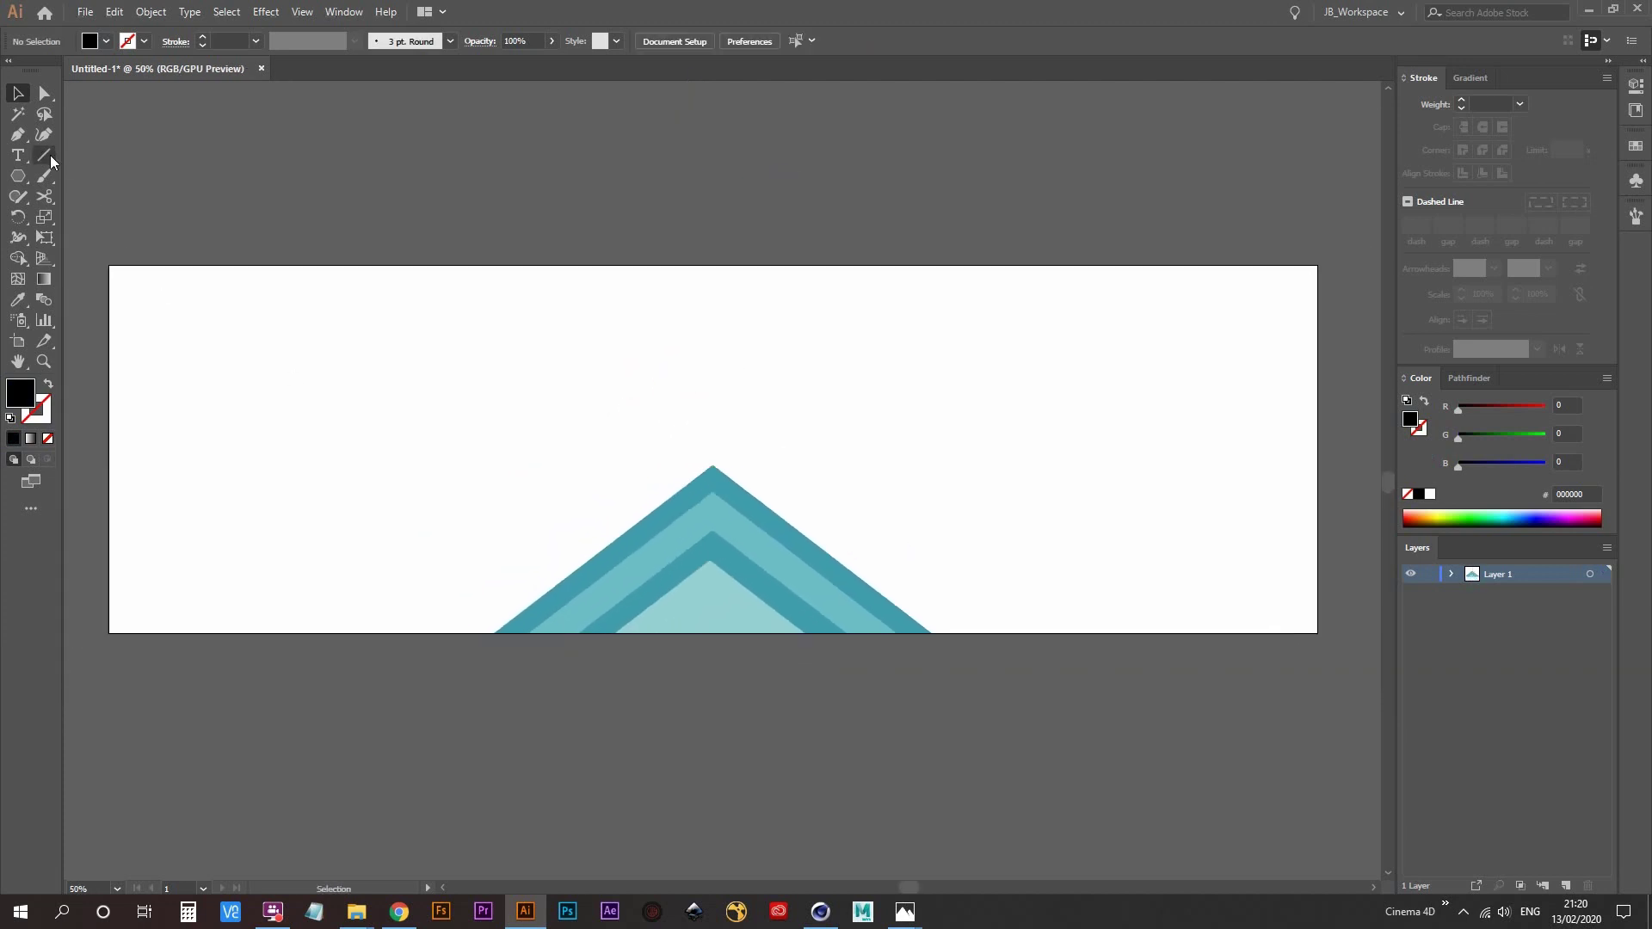
pyautogui.click(19, 178)
pyautogui.click(97, 175)
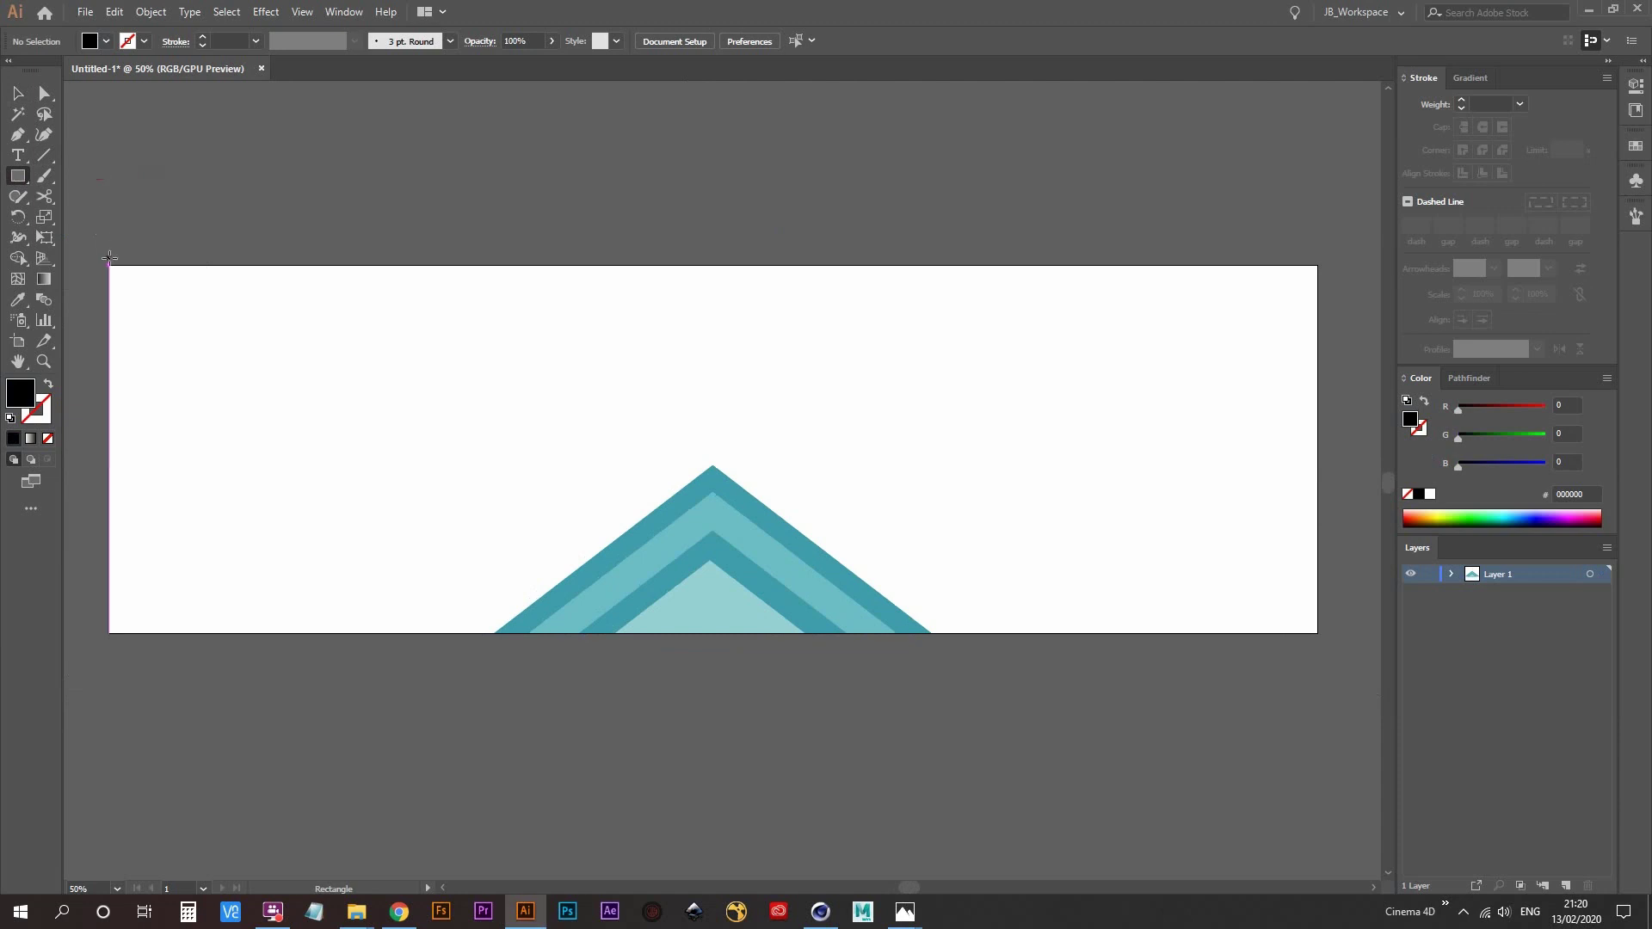
pyautogui.moveTo(109, 265); pyautogui.dragTo(1316, 633)
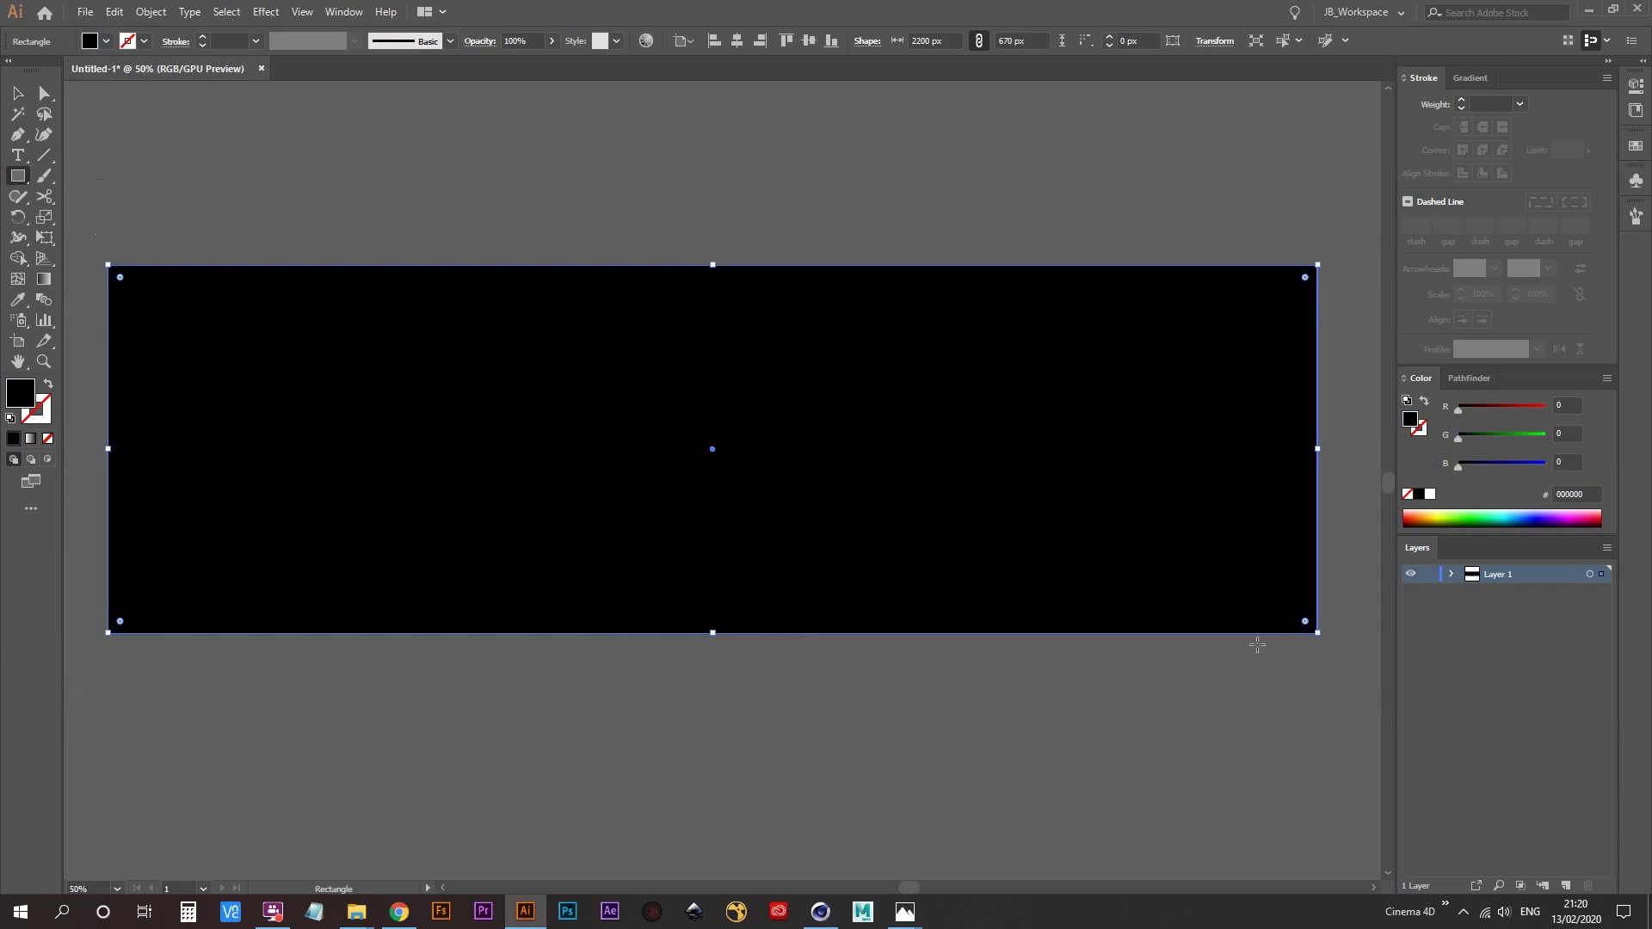
pyautogui.press('ctrl')
pyautogui.hotkey('ctrl', 'shift', '[')
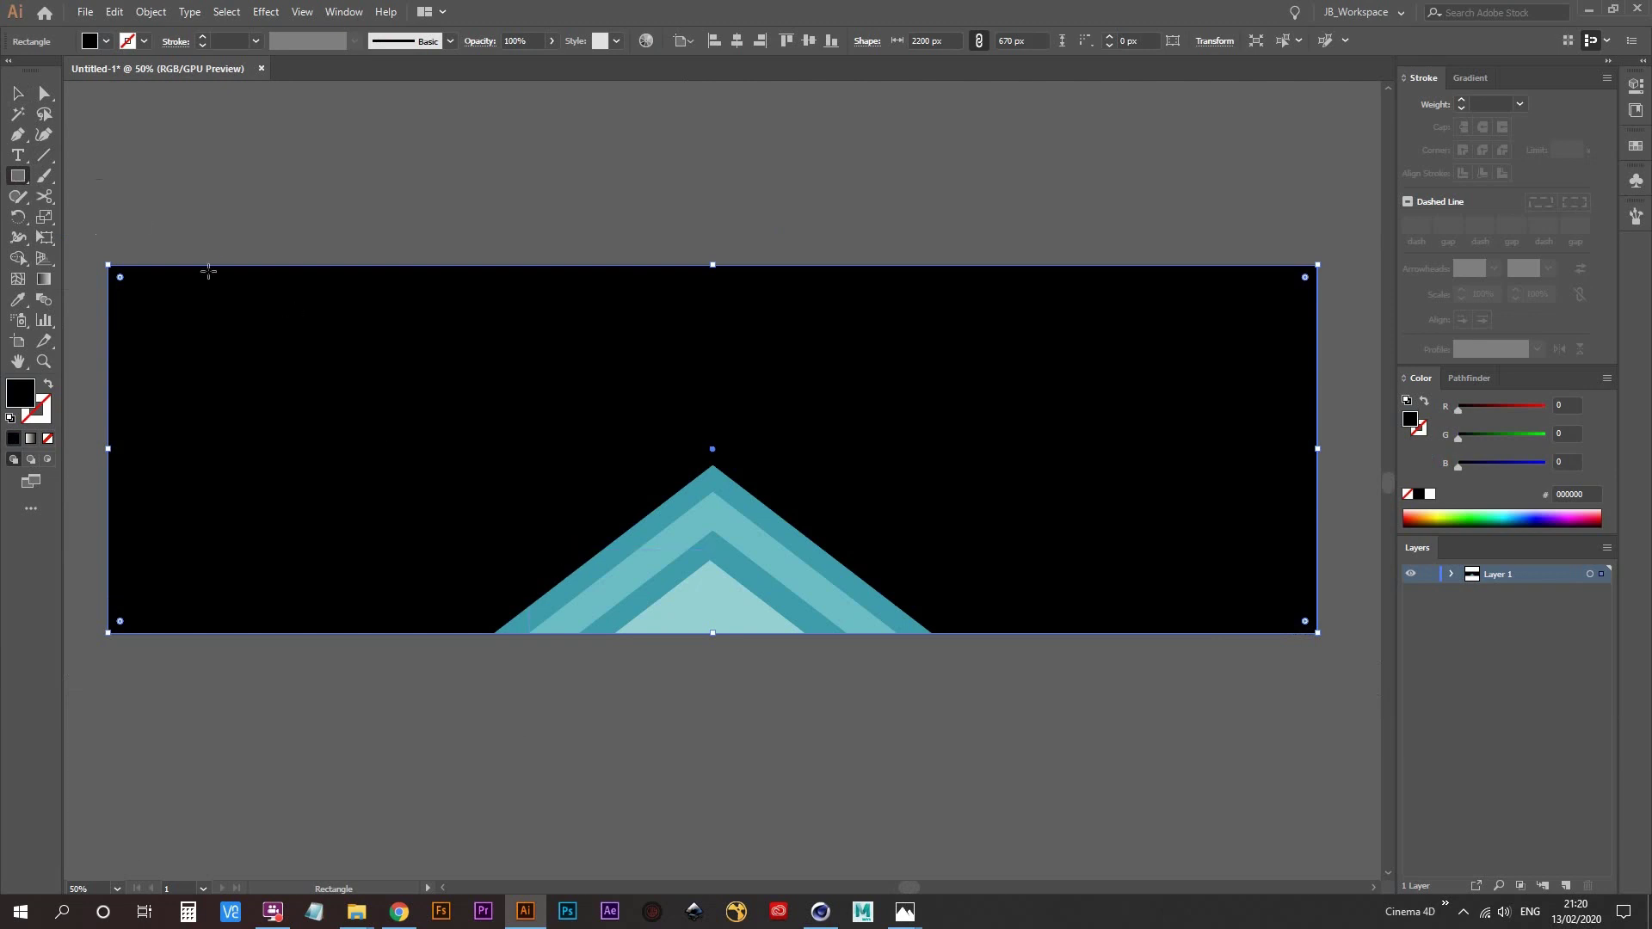
# - Fill the background rectangle with the outer triangle's teal, #409DAD, using the Eyedropper, and deselect it
pyautogui.click(18, 303)
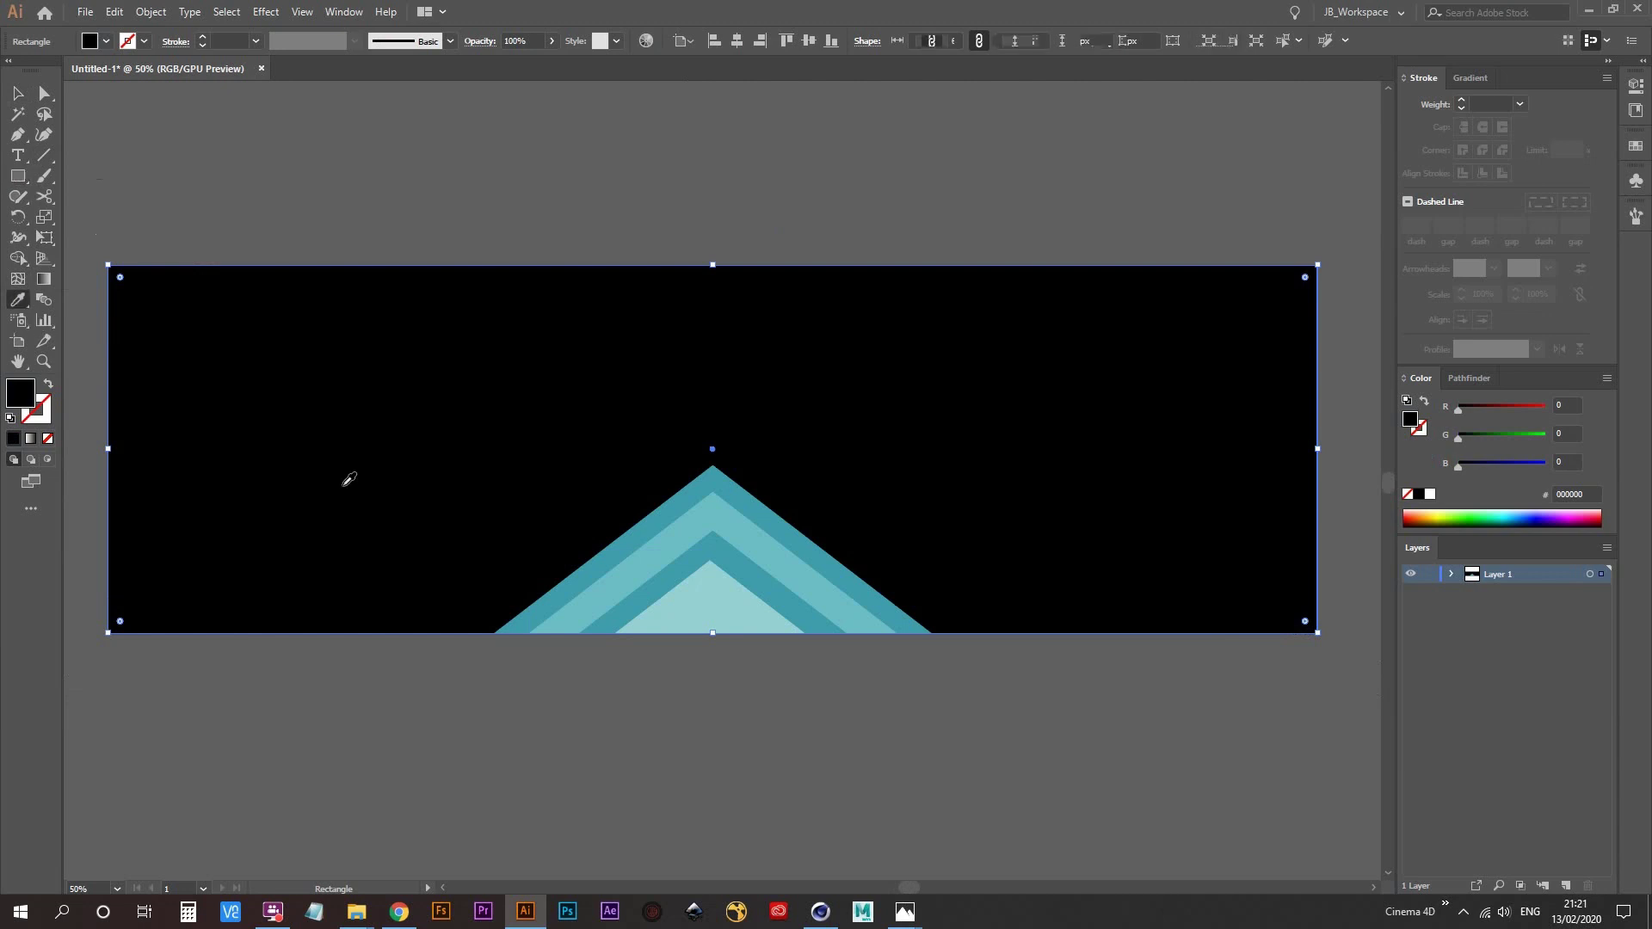
pyautogui.click(658, 519)
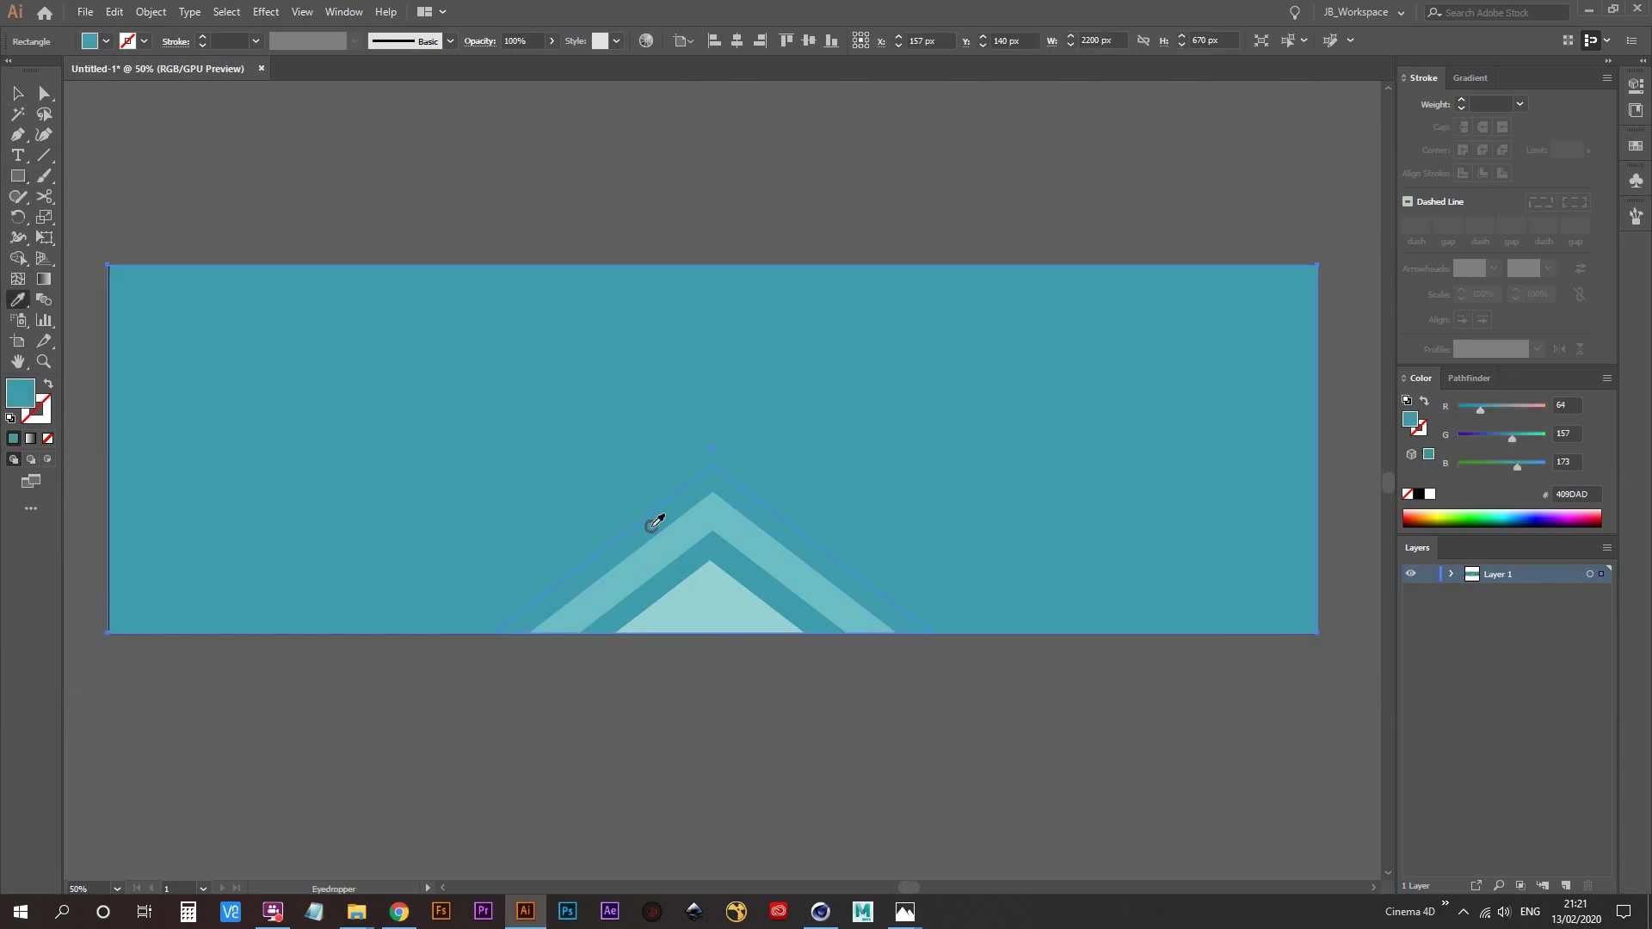
pyautogui.press('v')
pyautogui.click(639, 736)
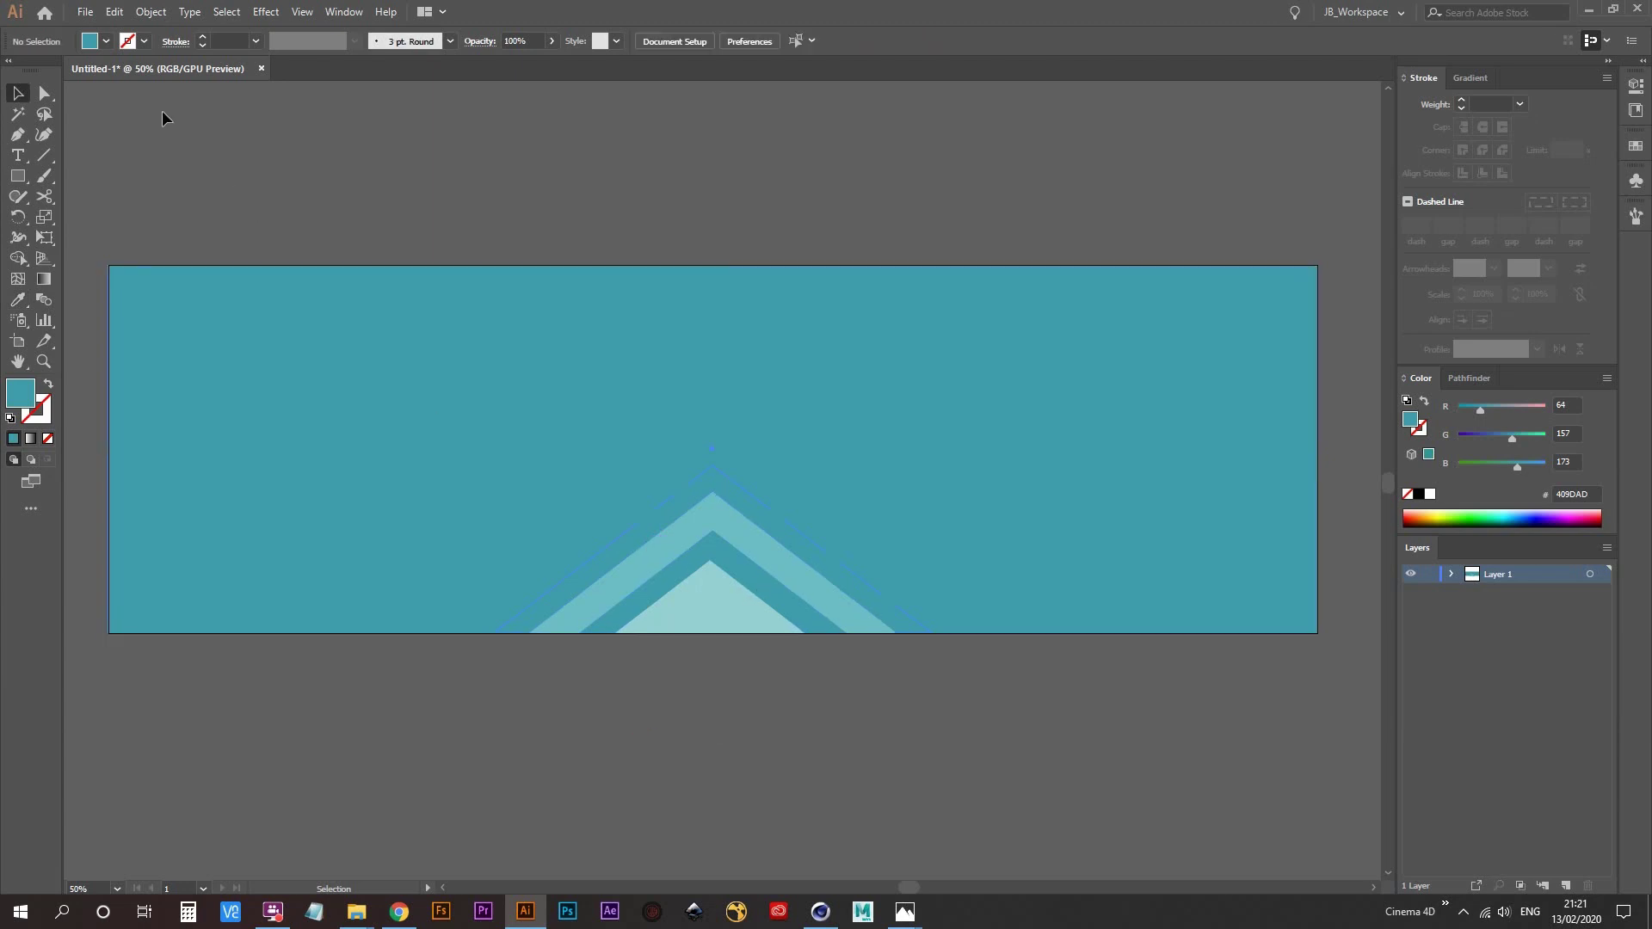
# - Start exporting the artwork and create a folder named Sets inside Cinema 4D\01-Blind_Love as the destination
pyautogui.click(87, 12)
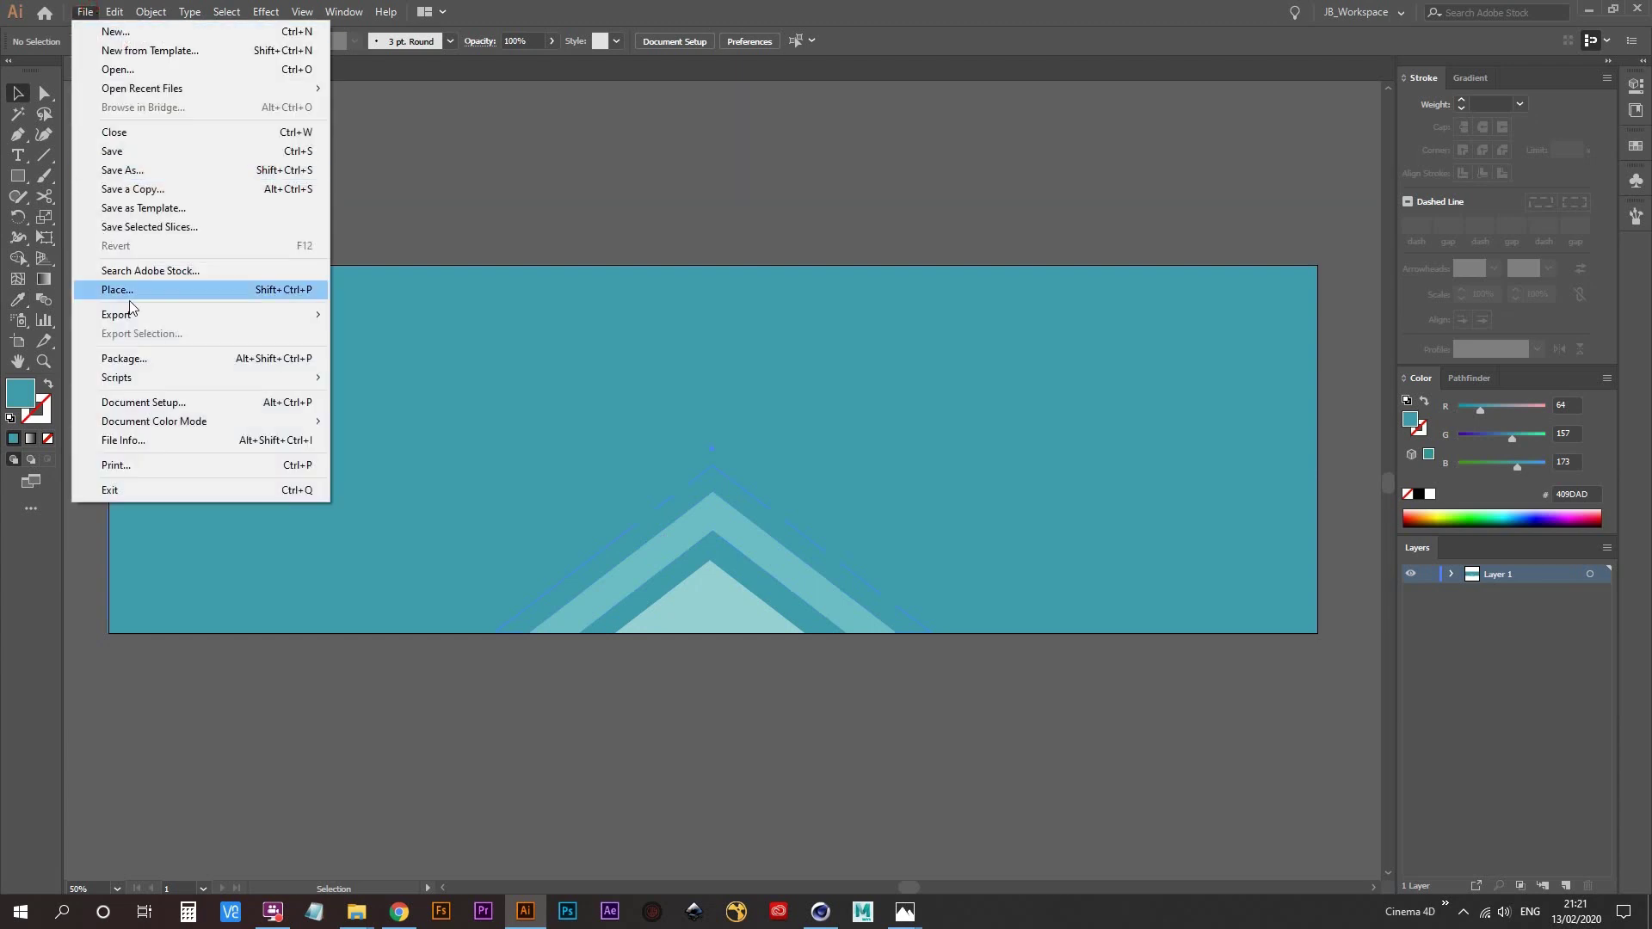
pyautogui.moveTo(291, 322)
pyautogui.click(415, 335)
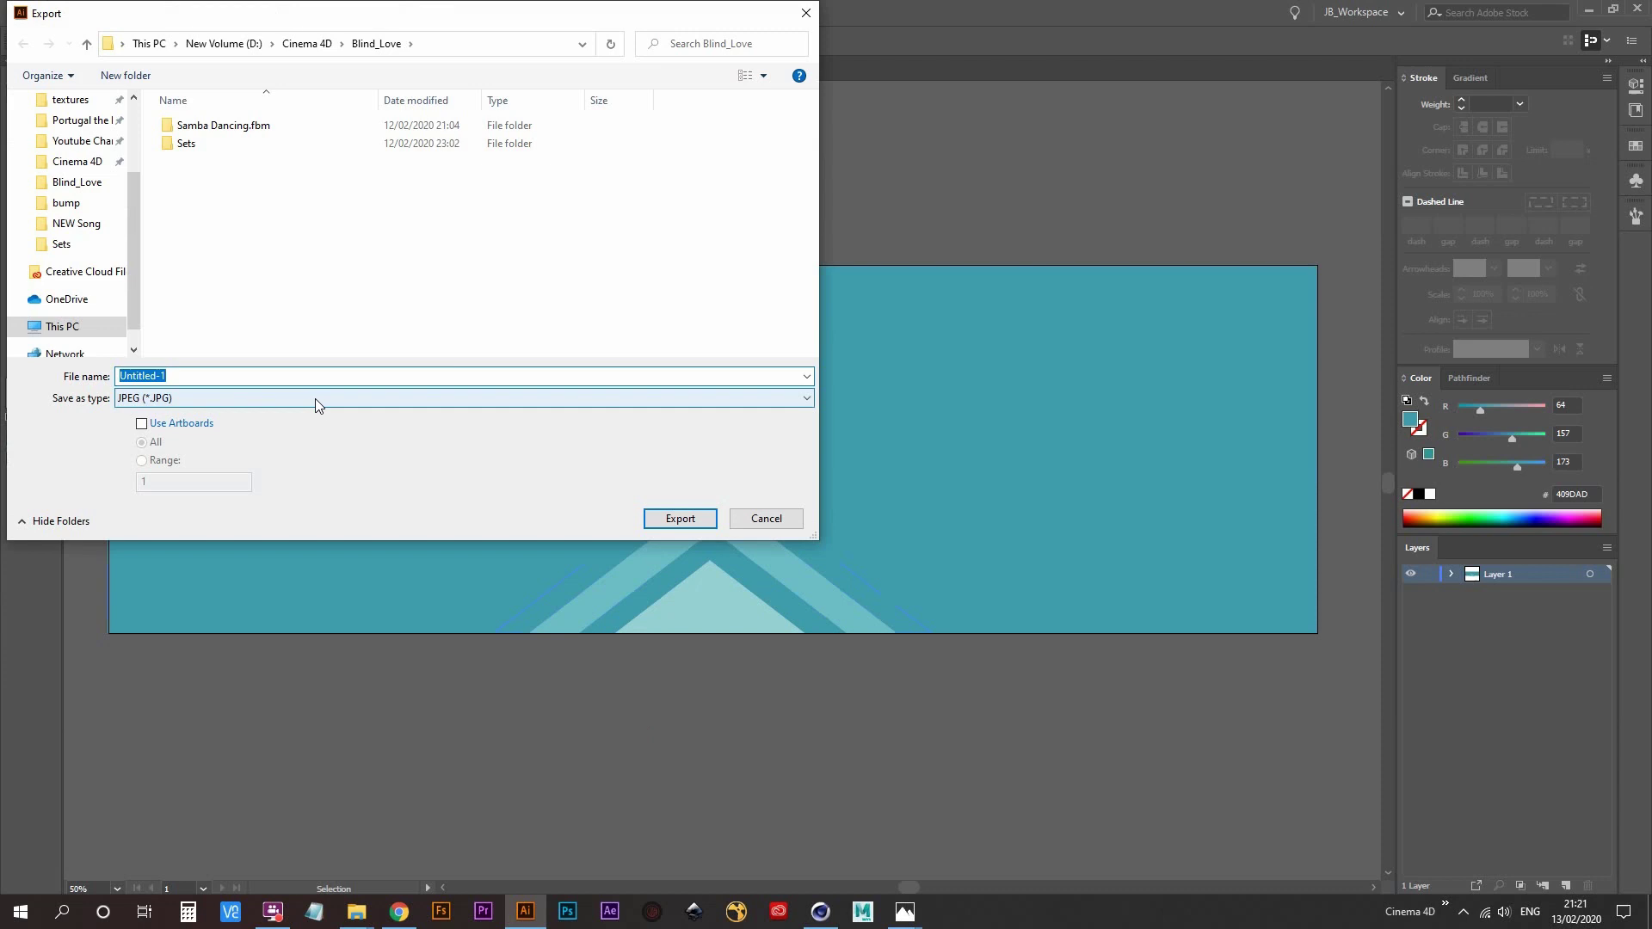
pyautogui.click(307, 43)
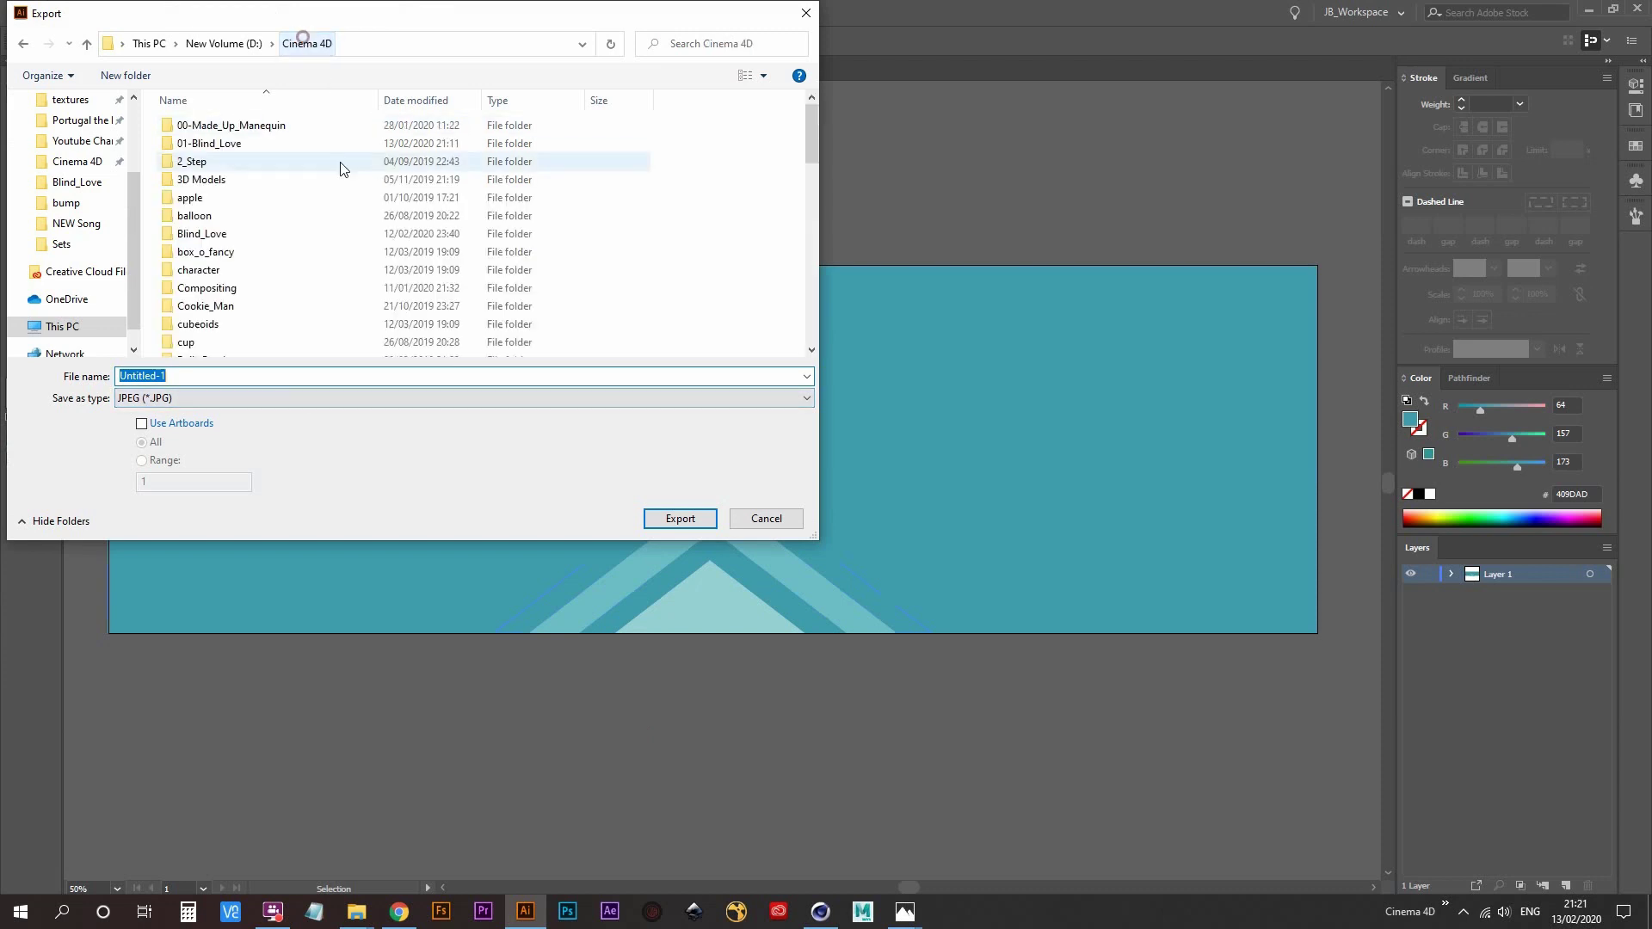
pyautogui.doubleClick(213, 143)
pyautogui.rightClick(213, 183)
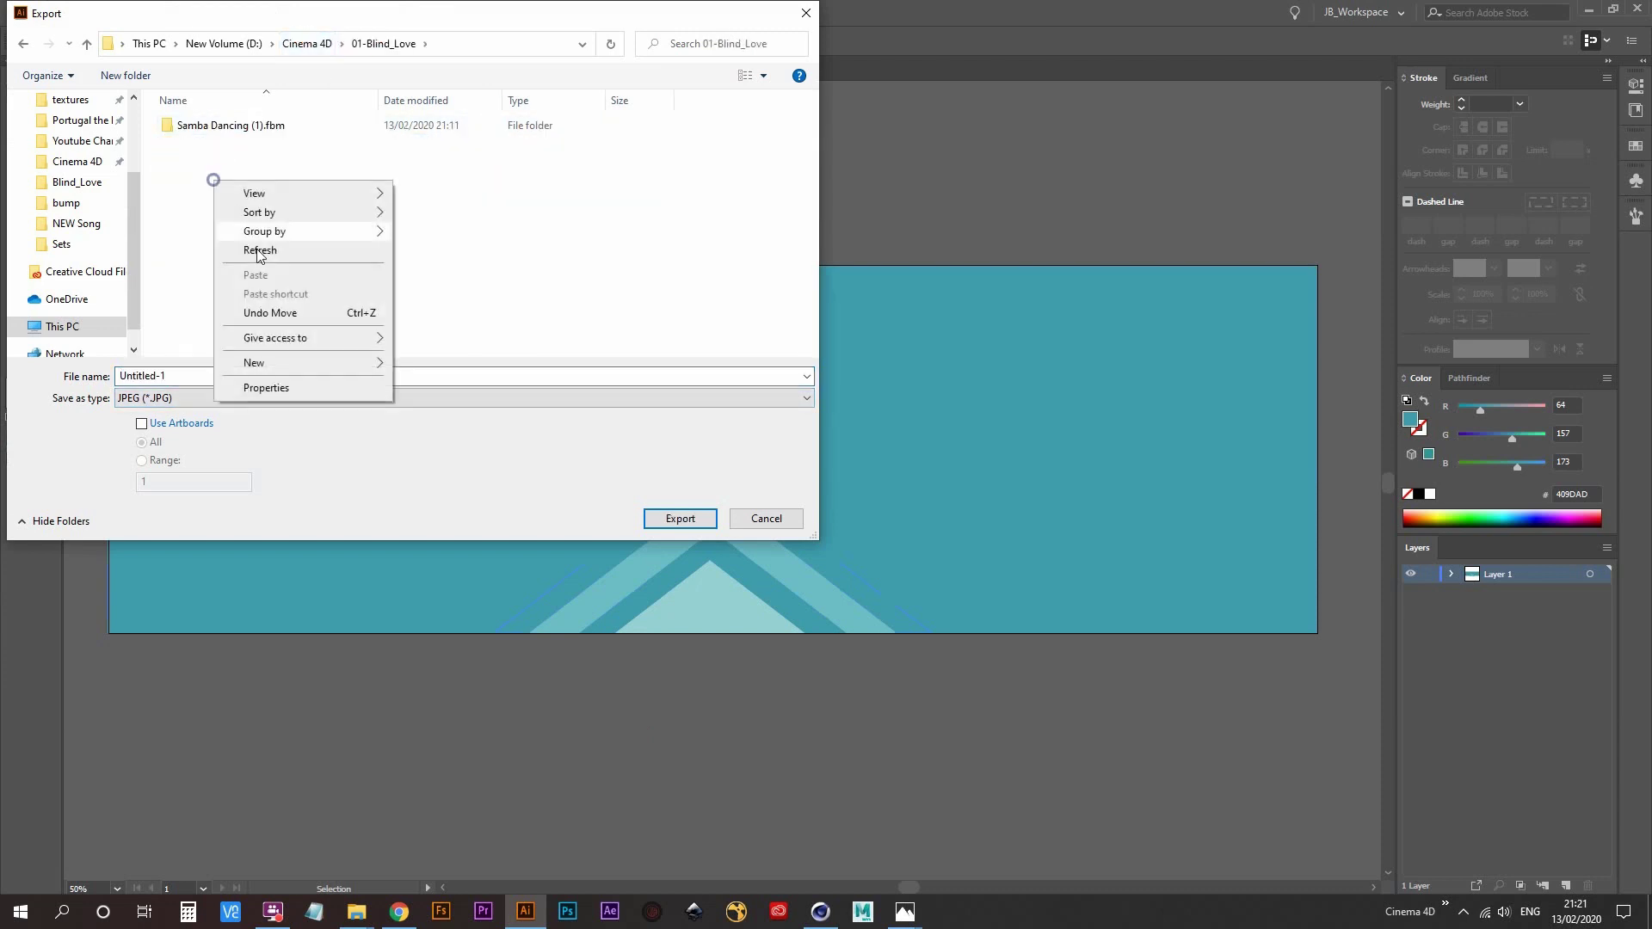
pyautogui.moveTo(342, 372)
pyautogui.click(430, 365)
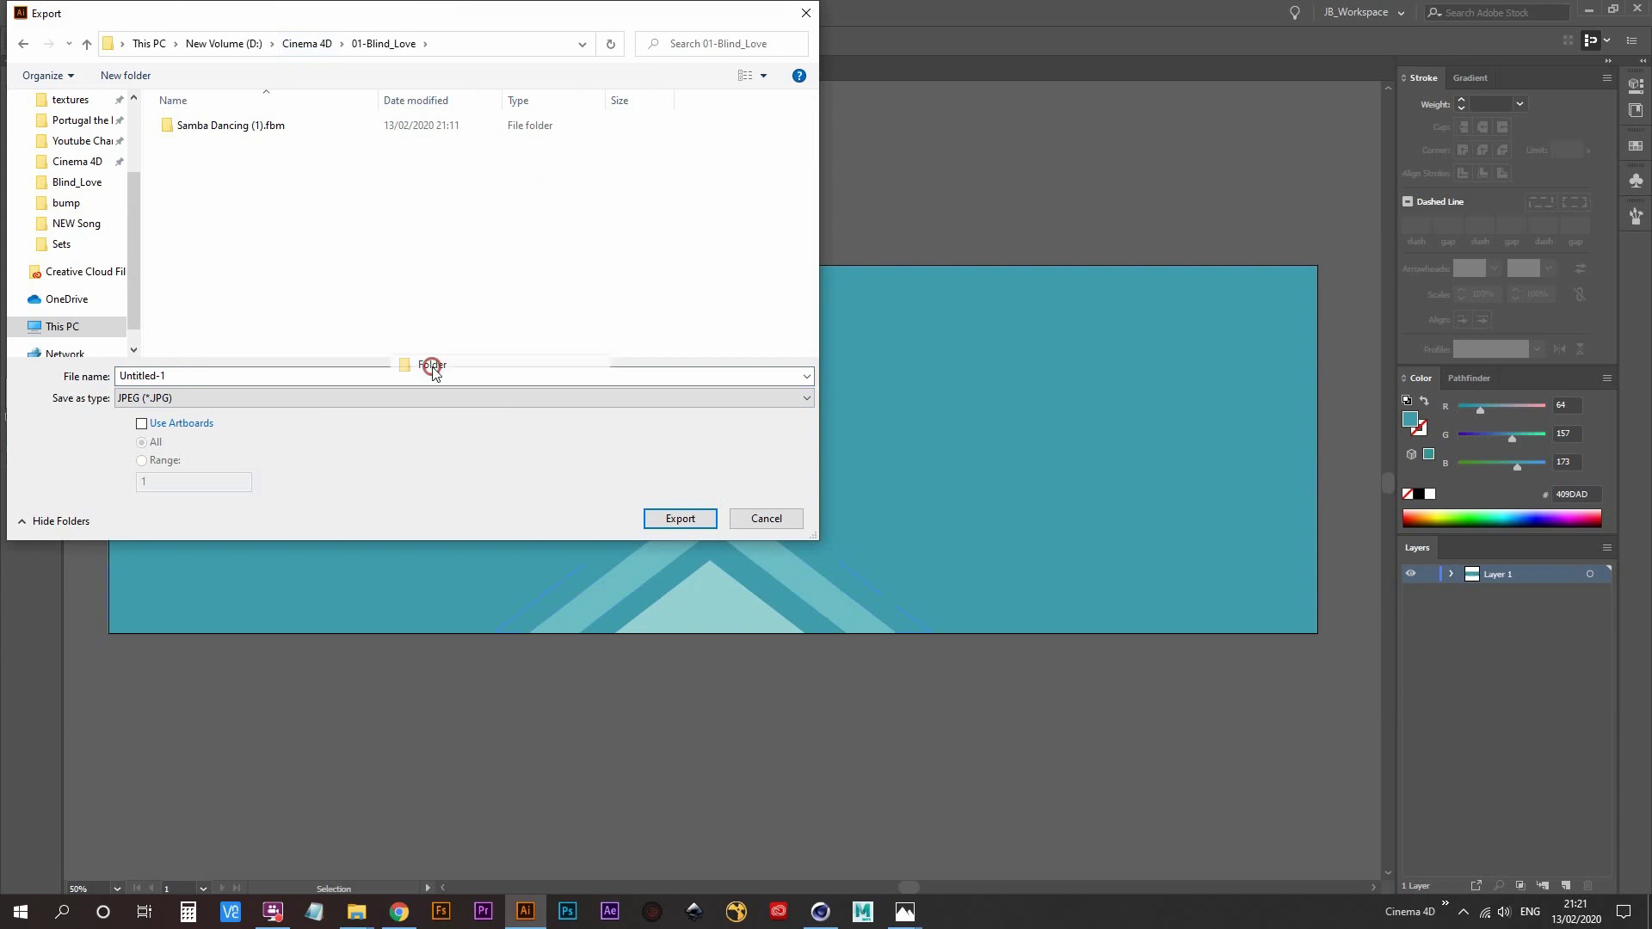
pyautogui.write('Se')
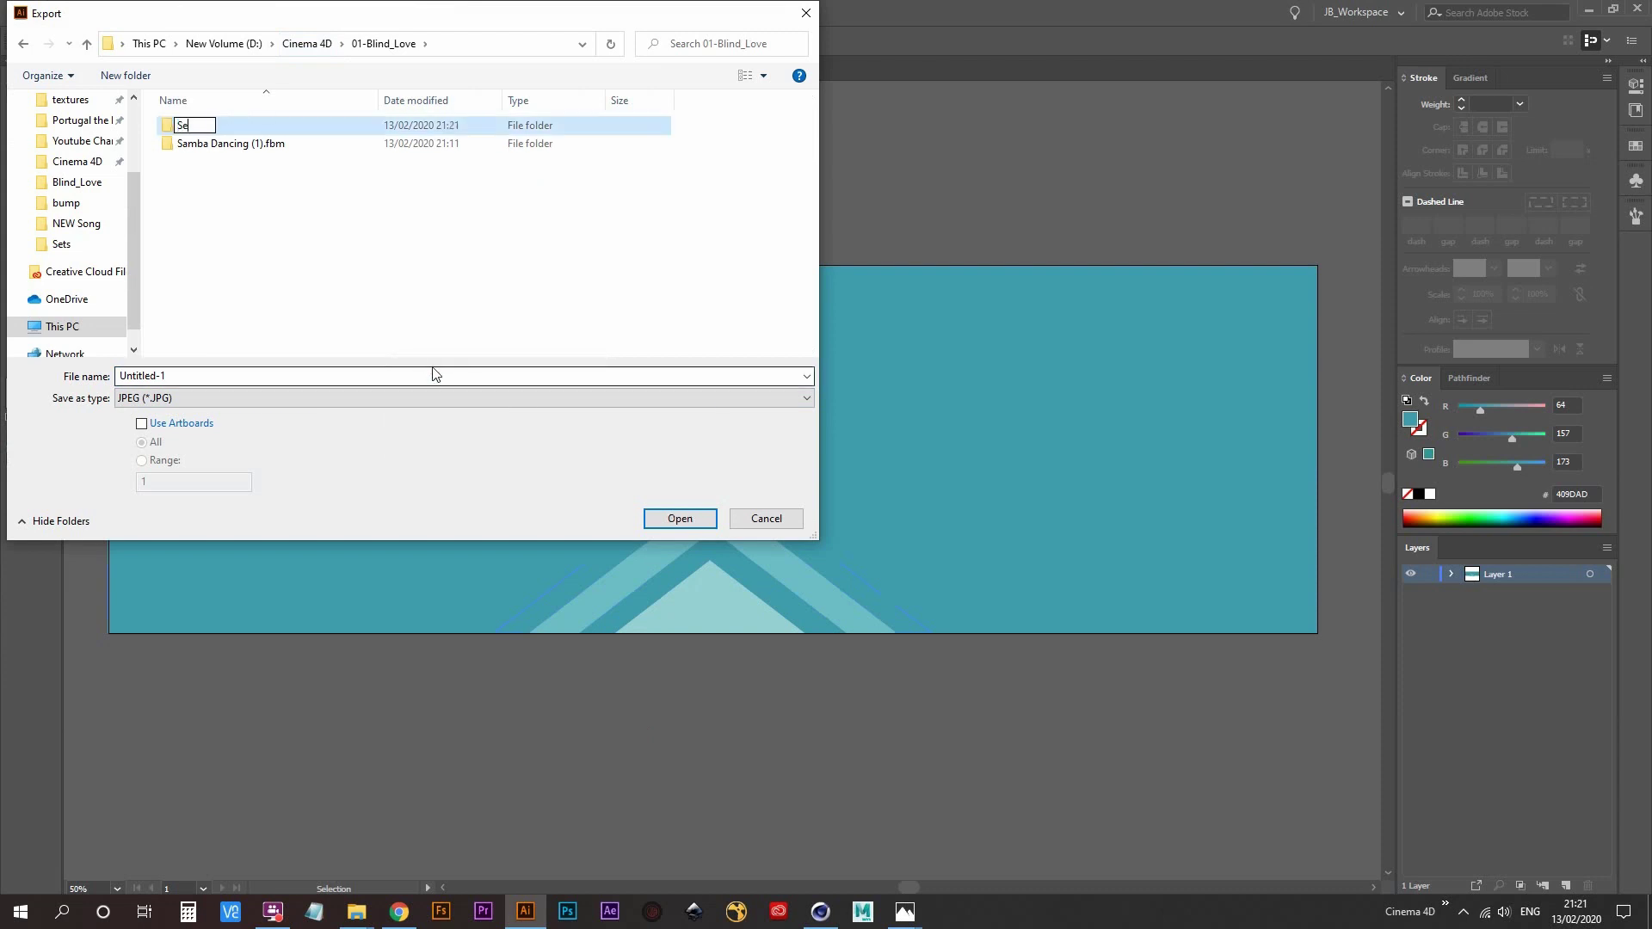
pyautogui.press('Return')
pyautogui.press('Return')
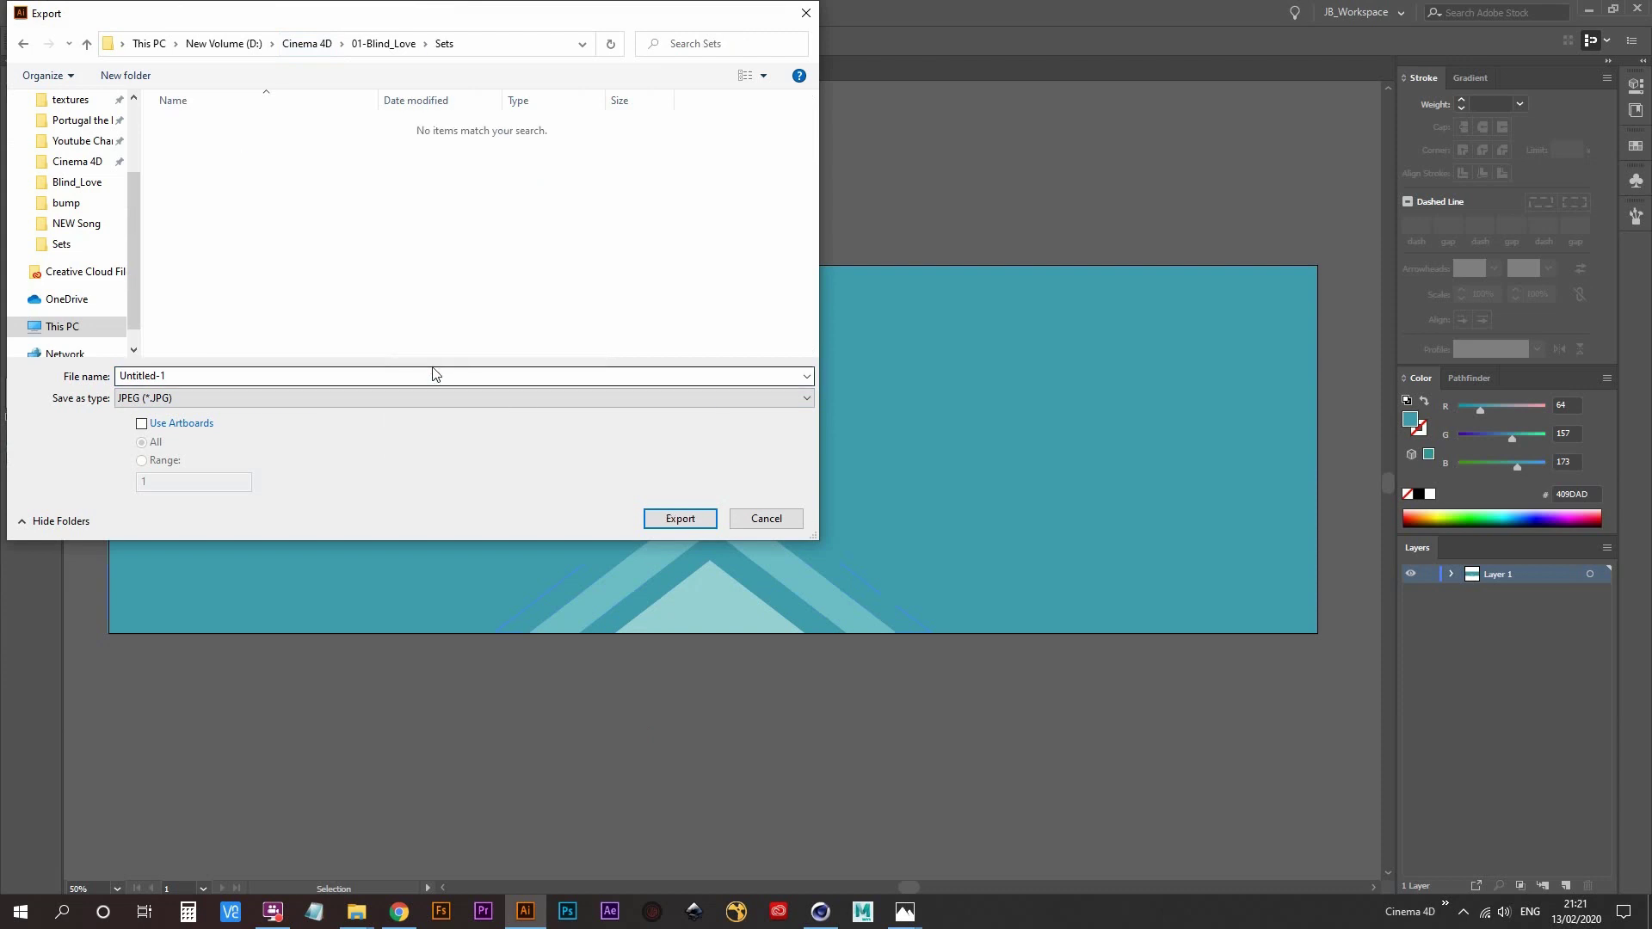
# - Export the artwork as a JPEG named triangles_rgb, in RGB at maximum quality 10 and high 300 ppi resolution
pyautogui.doubleClick(232, 376)
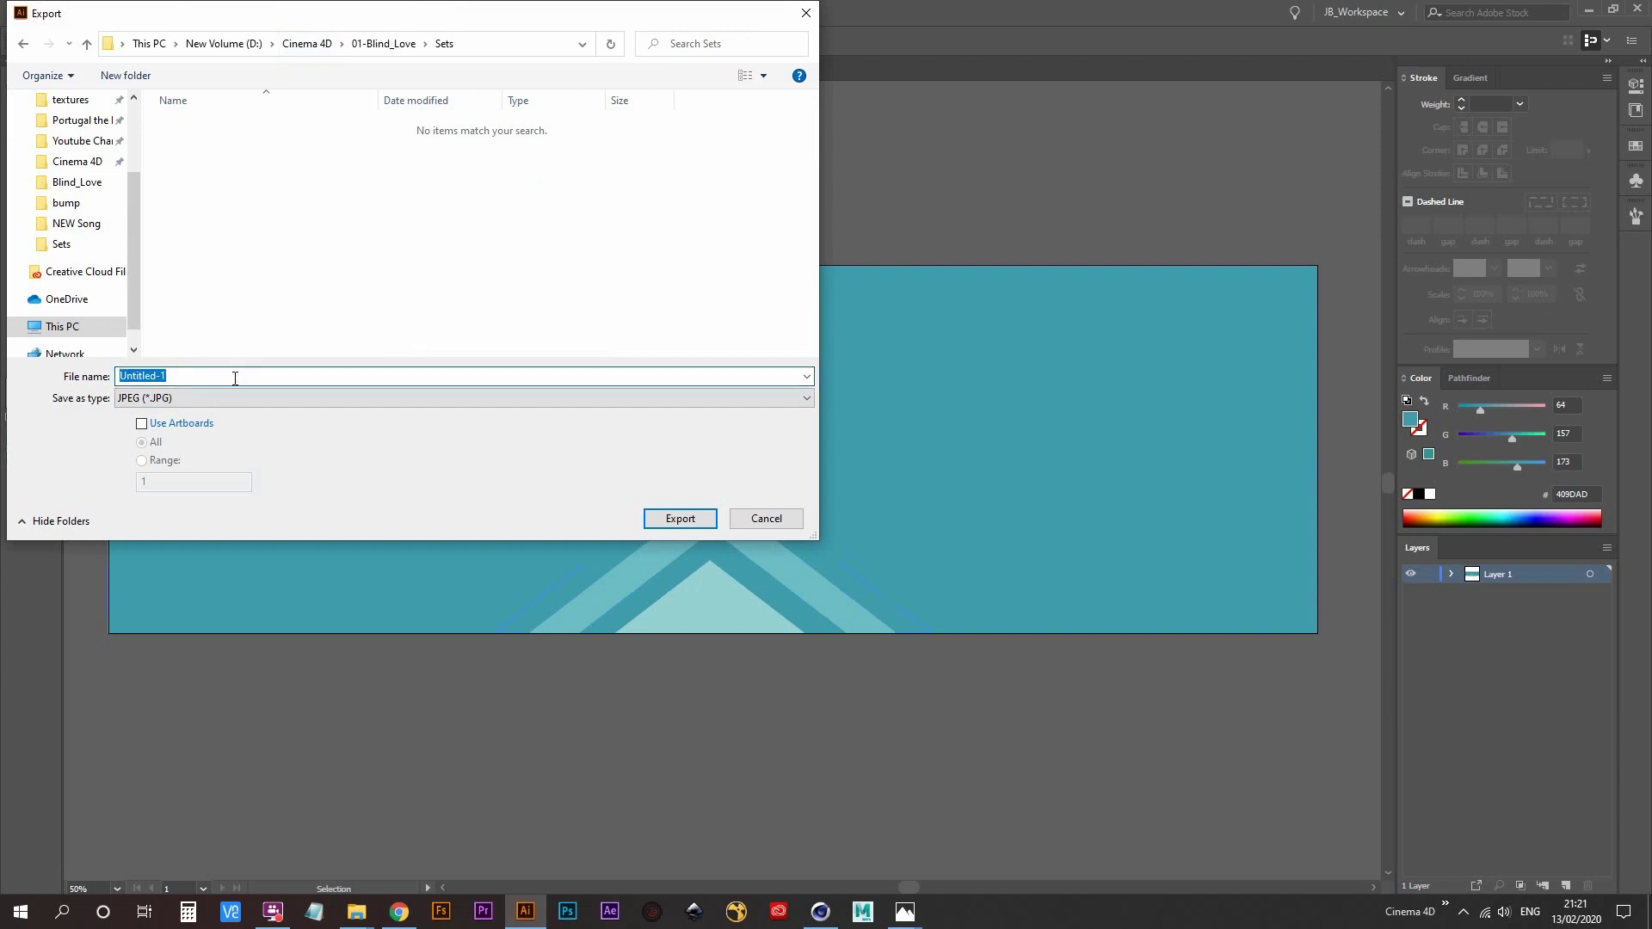
pyautogui.write('tr')
pyautogui.write('gb')
pyautogui.press('Return')
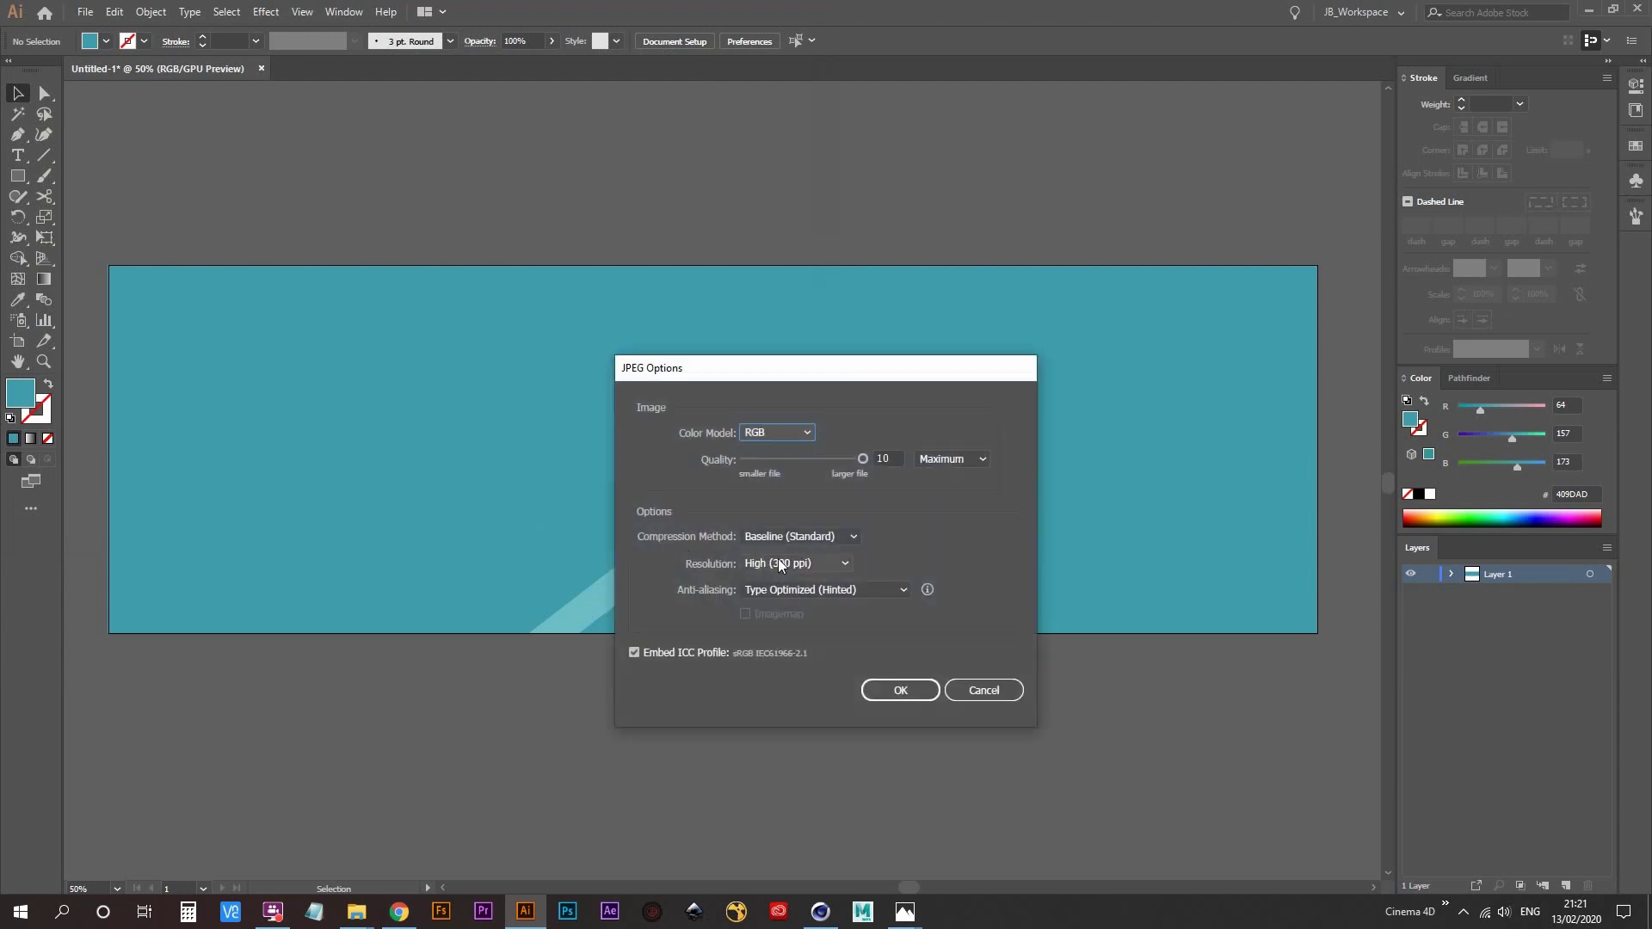
pyautogui.click(902, 696)
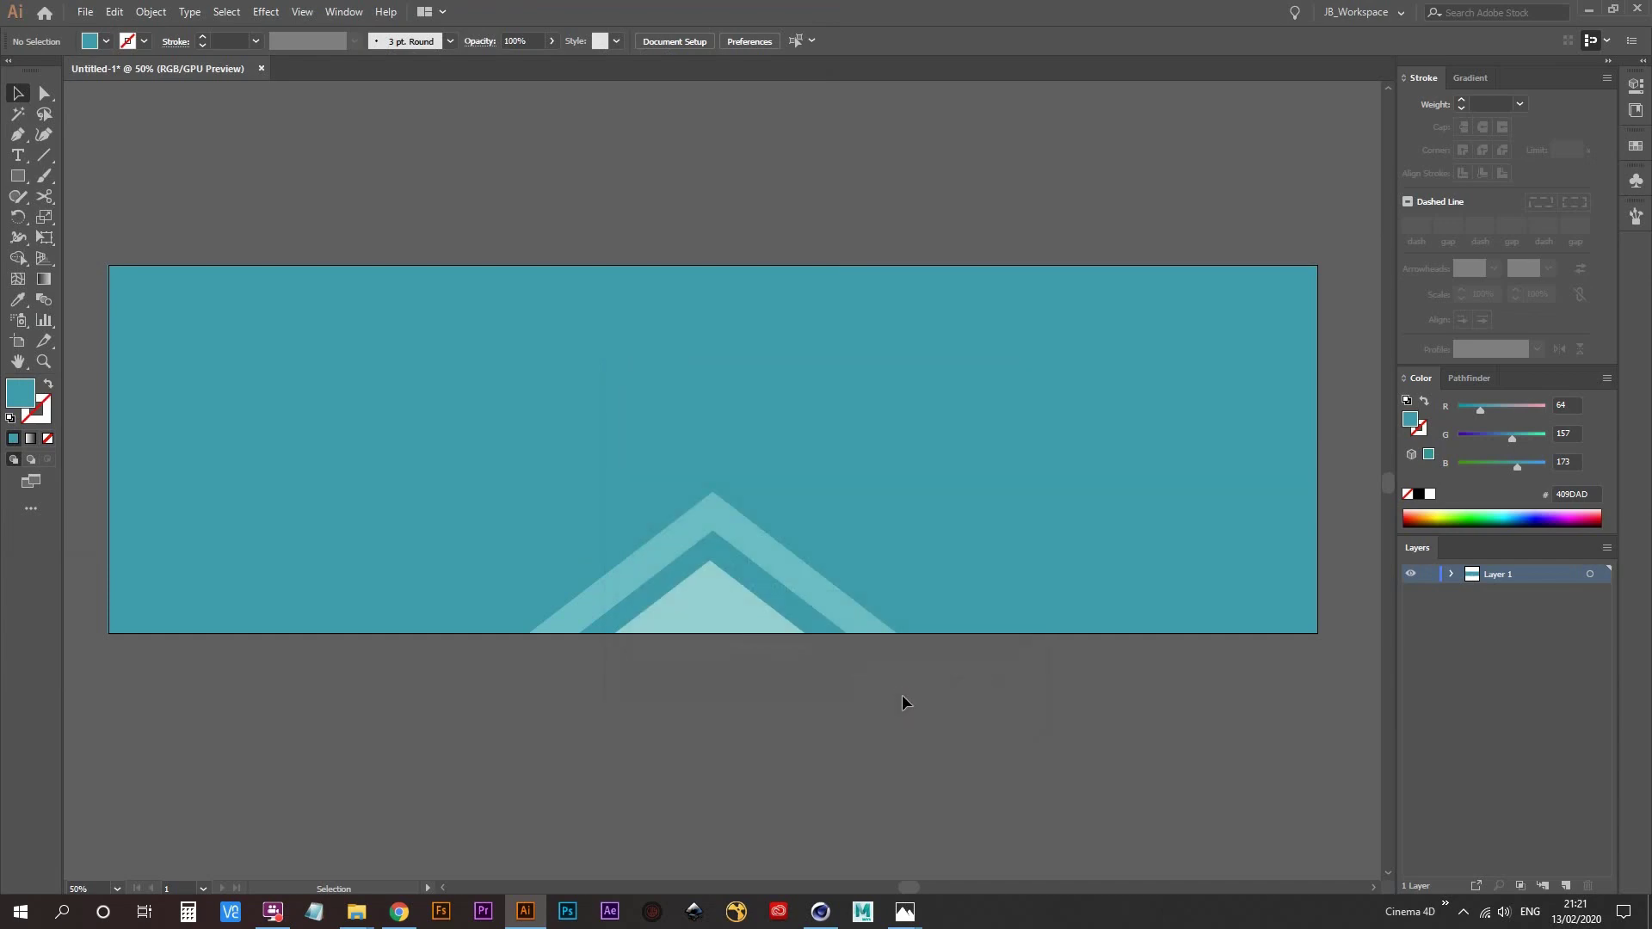
# - Switch to Cinema 4D and create a new material named Triangles
pyautogui.click(820, 911)
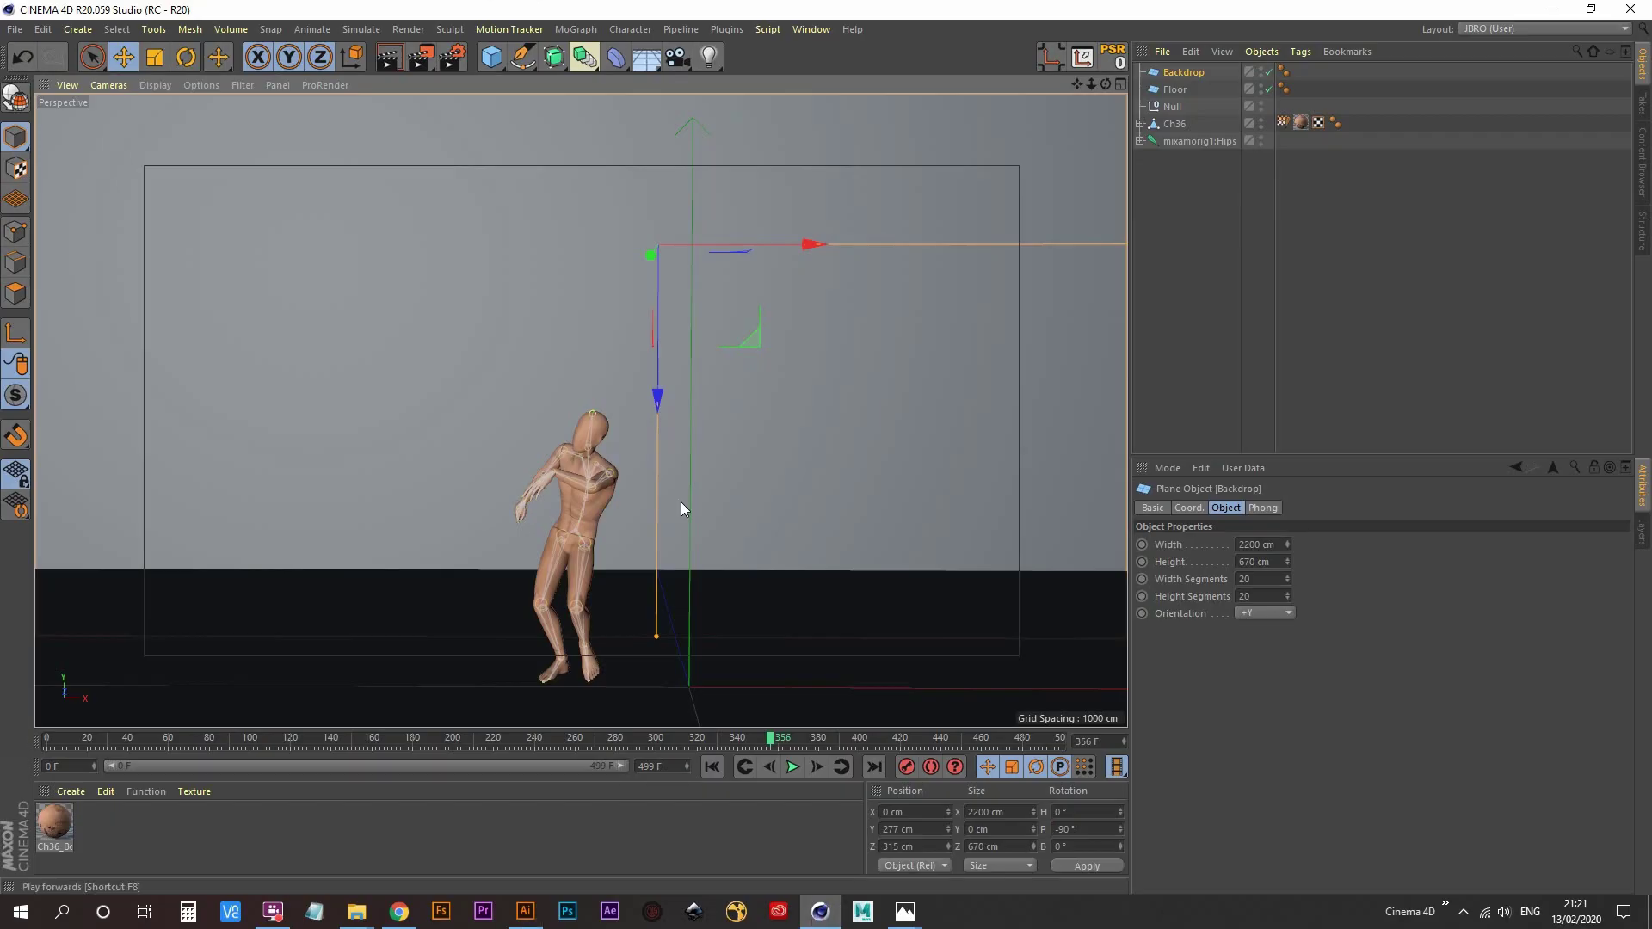
pyautogui.keyDown('alt'); pyautogui.moveTo(572, 376); pyautogui.dragTo(477, 472, button='right'); pyautogui.keyUp('alt')
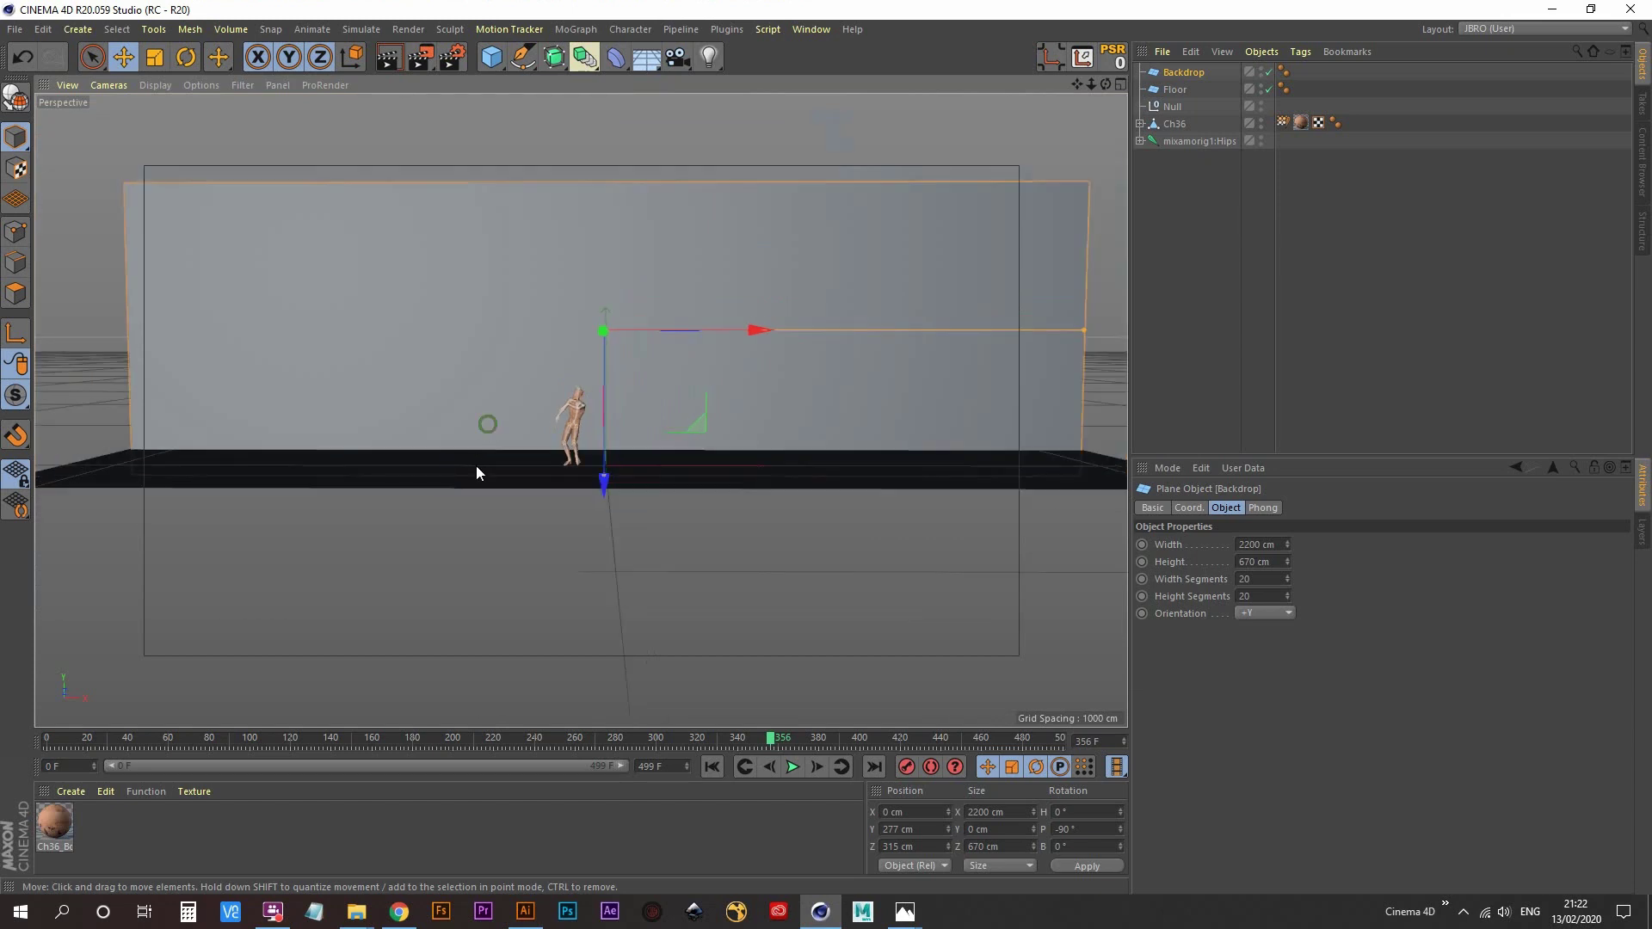
pyautogui.keyDown('alt'); pyautogui.moveTo(476, 472); pyautogui.dragTo(473, 483); pyautogui.keyUp('alt')
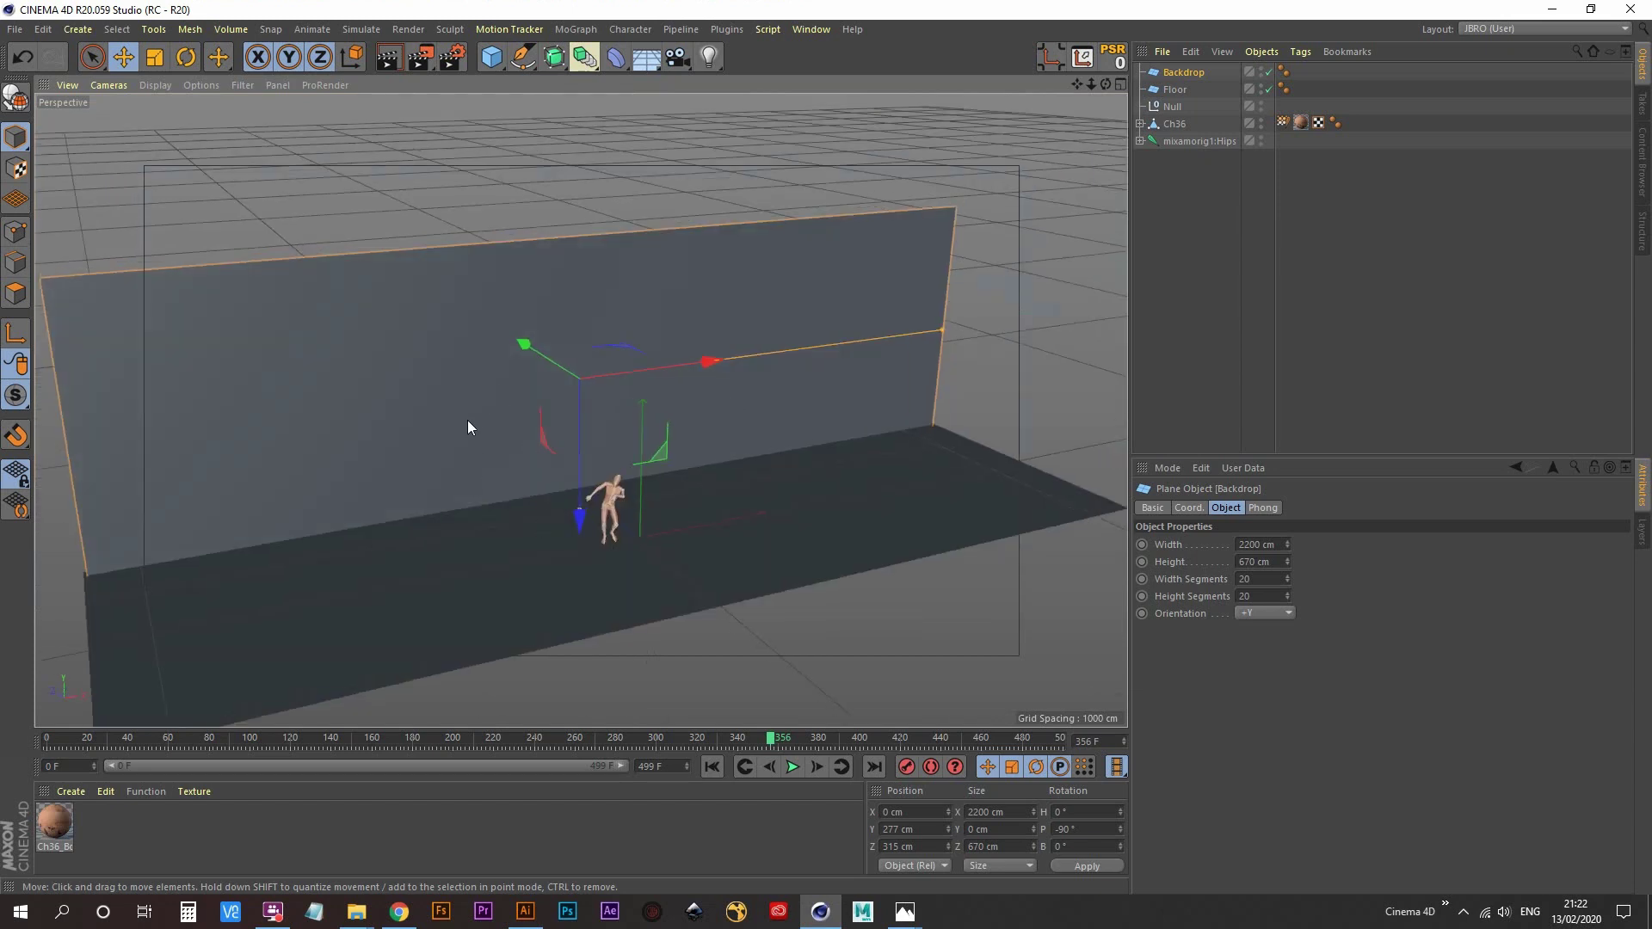
pyautogui.moveTo(484, 424)
pyautogui.keyDown('alt'); pyautogui.mouseDown()
pyautogui.moveTo(446, 361)
pyautogui.moveTo(495, 447)
pyautogui.mouseUp(); pyautogui.keyUp('alt')
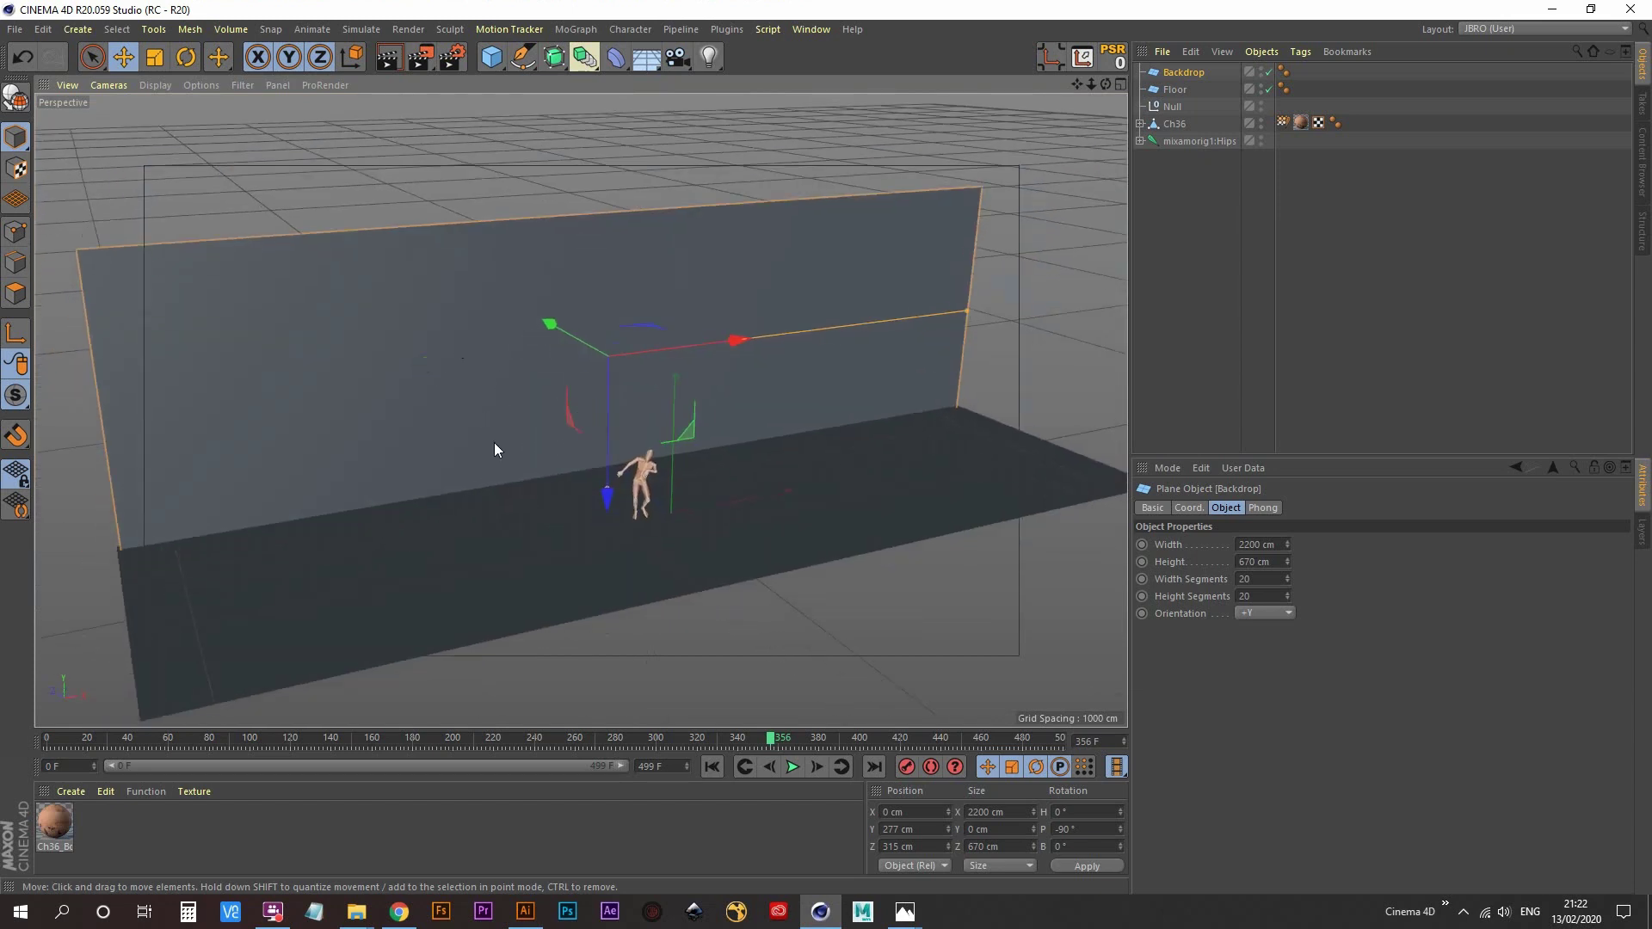
pyautogui.doubleClick(115, 827)
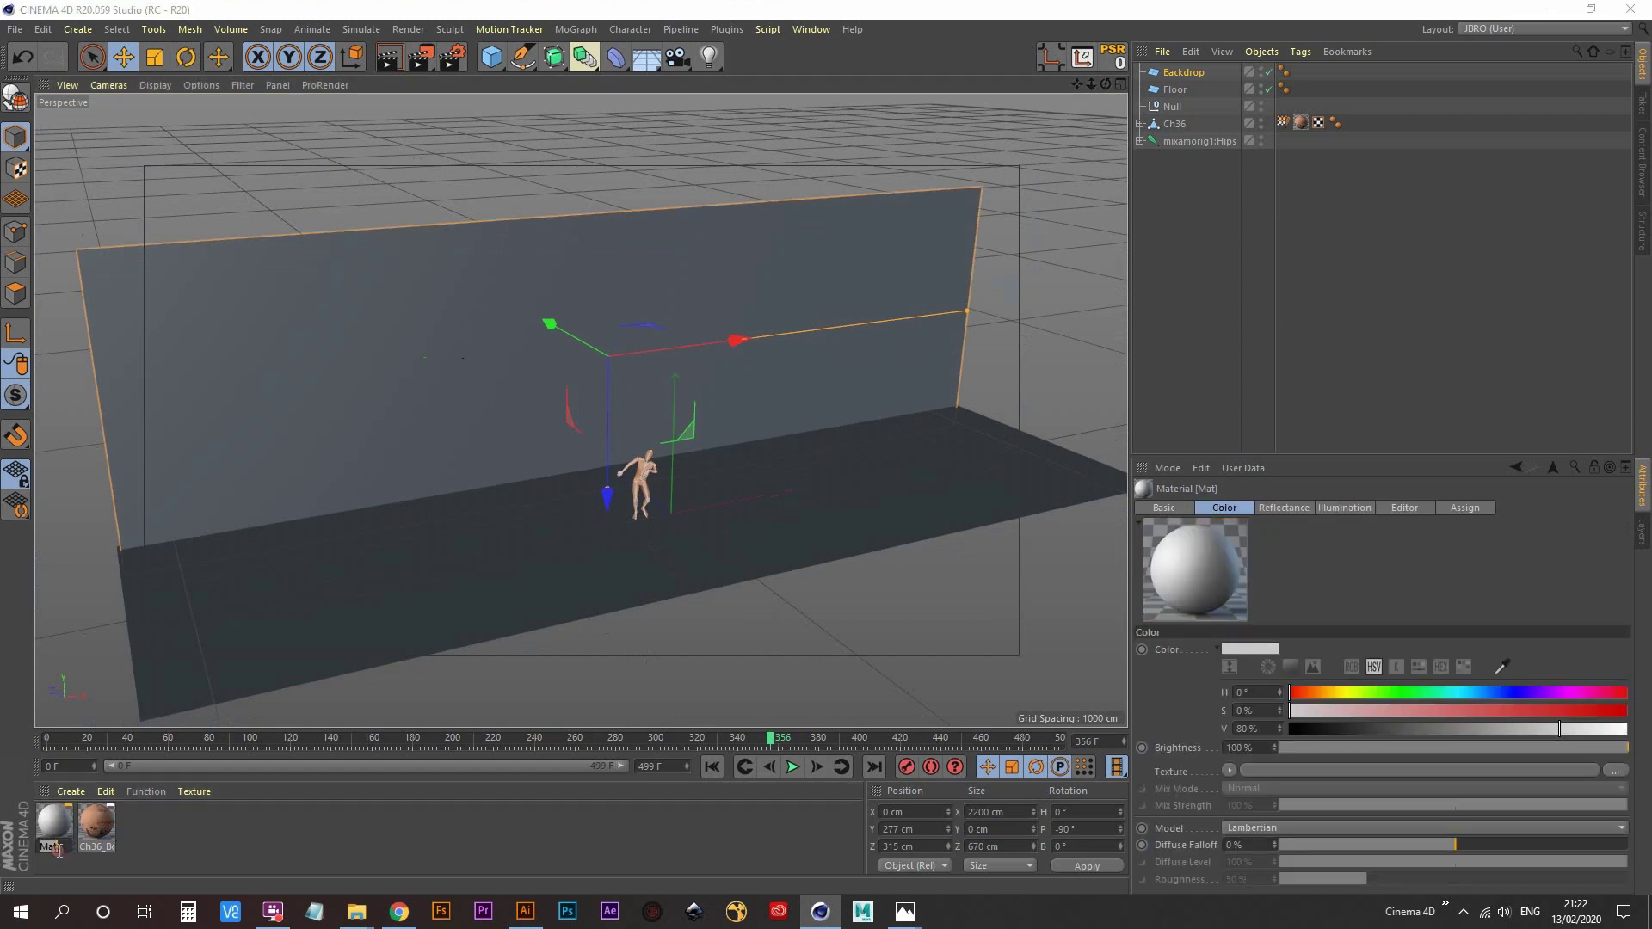
pyautogui.doubleClick(59, 850)
pyautogui.write('Tria')
pyautogui.write('ngles')
pyautogui.press('Return')
# - Load triangles_rgb.jpg from 01-Blind_Love\Sets as the Triangles material's colour texture, without copying it to the project location
pyautogui.doubleClick(58, 814)
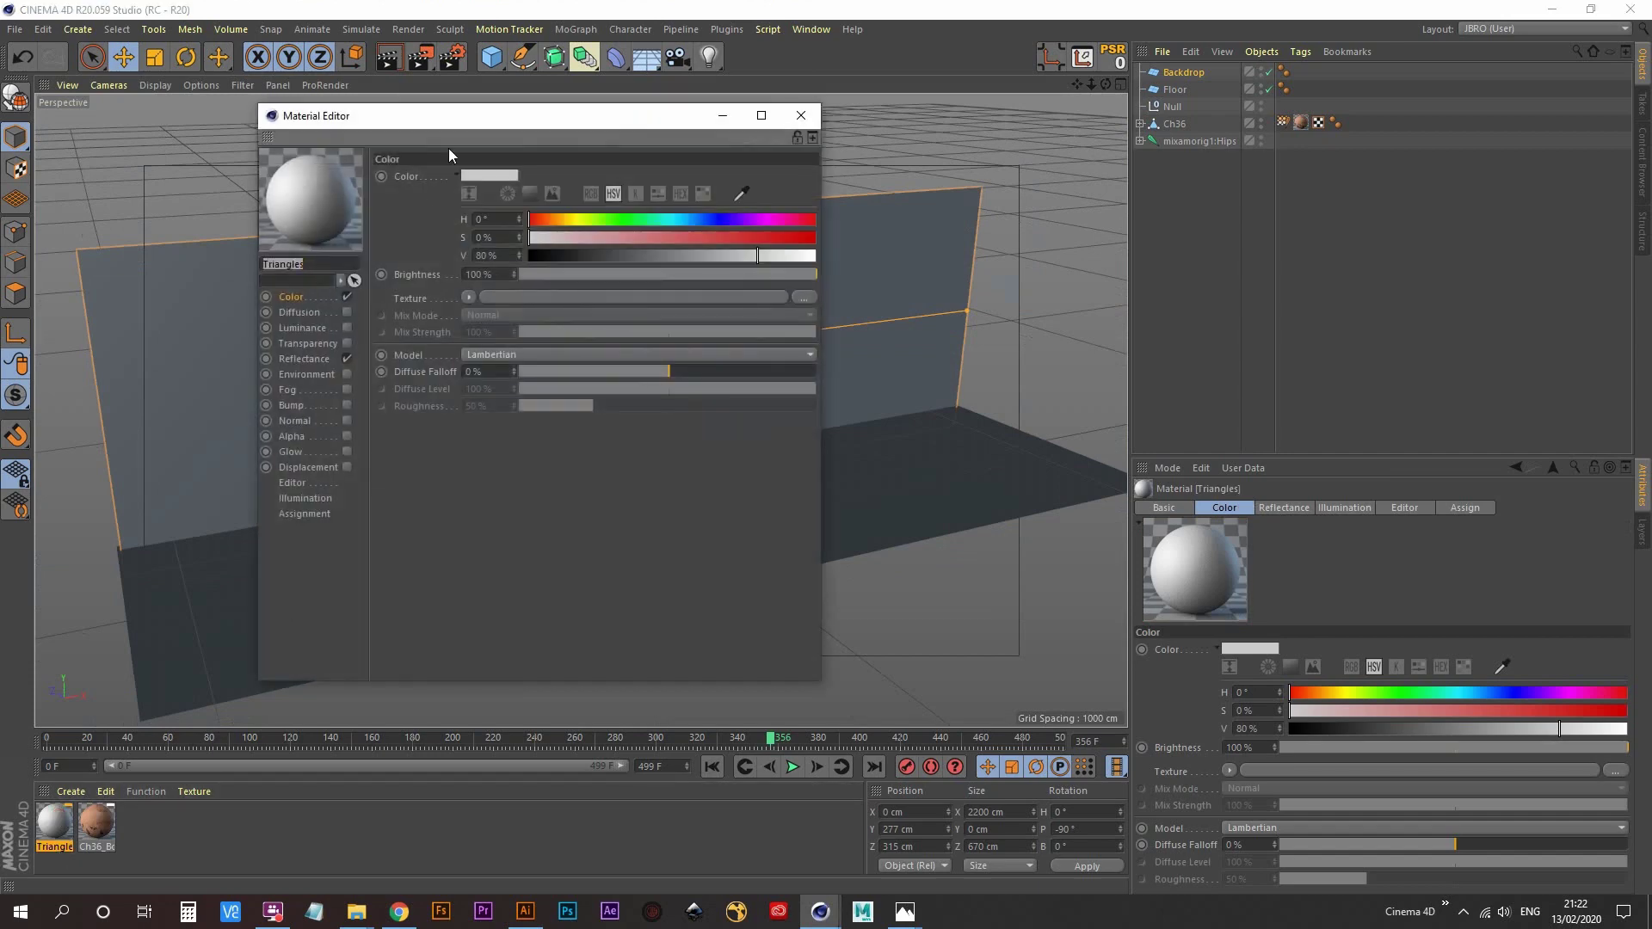
pyautogui.moveTo(658, 114); pyautogui.dragTo(1106, 91)
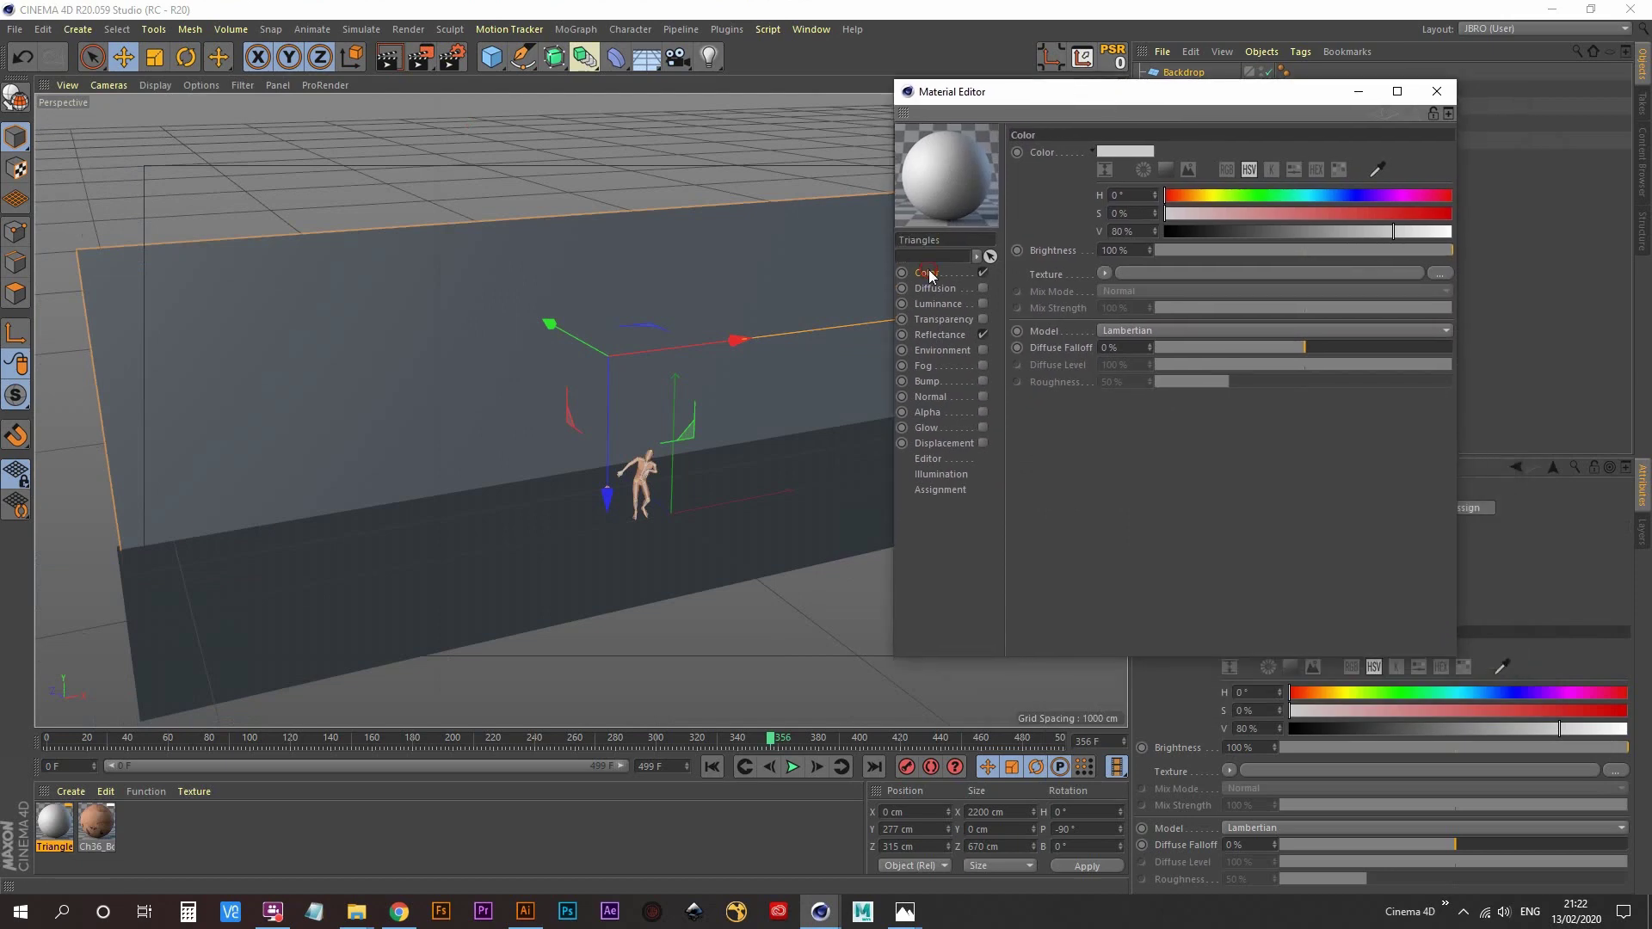
pyautogui.click(1104, 273)
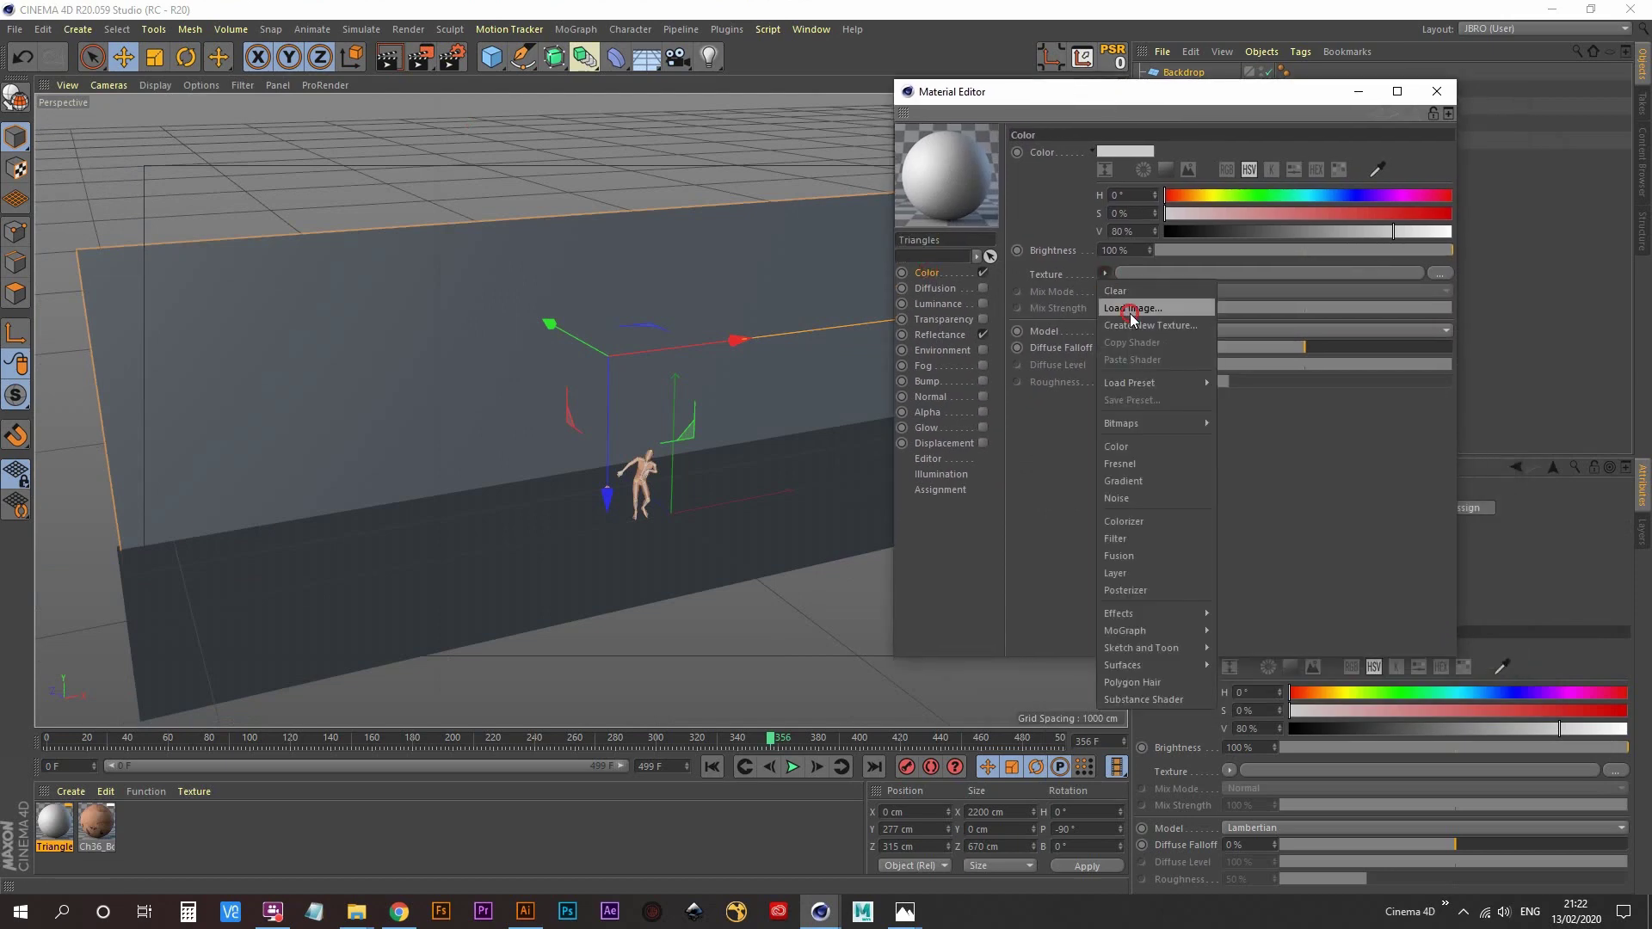
pyautogui.click(1127, 309)
pyautogui.click(1132, 148)
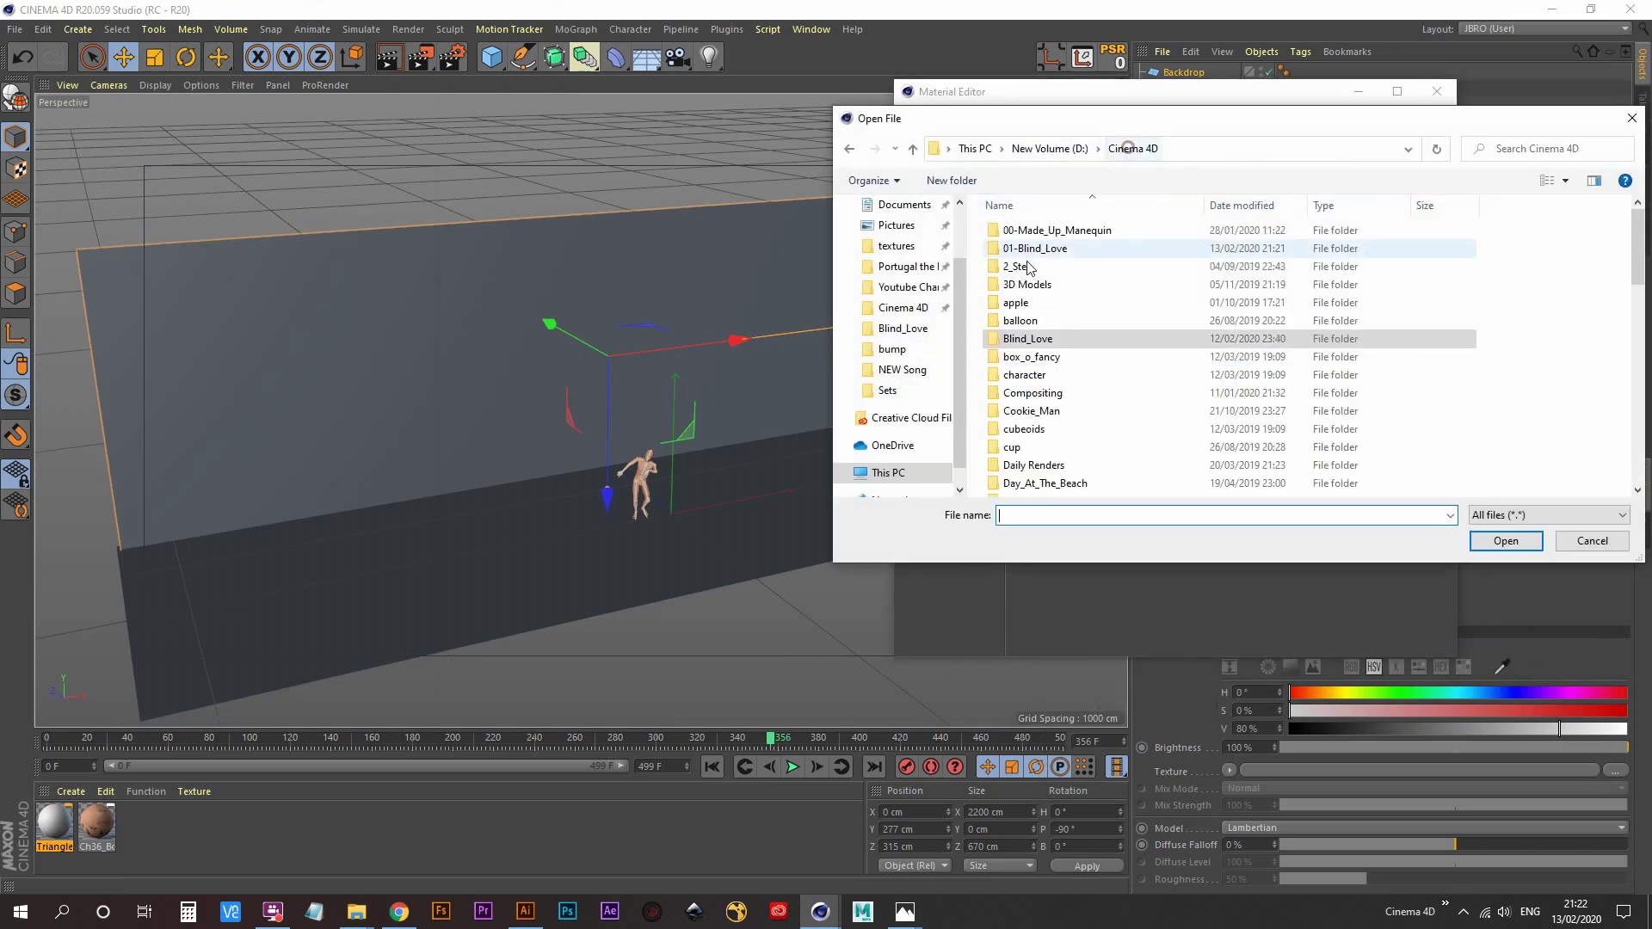
pyautogui.doubleClick(1037, 247)
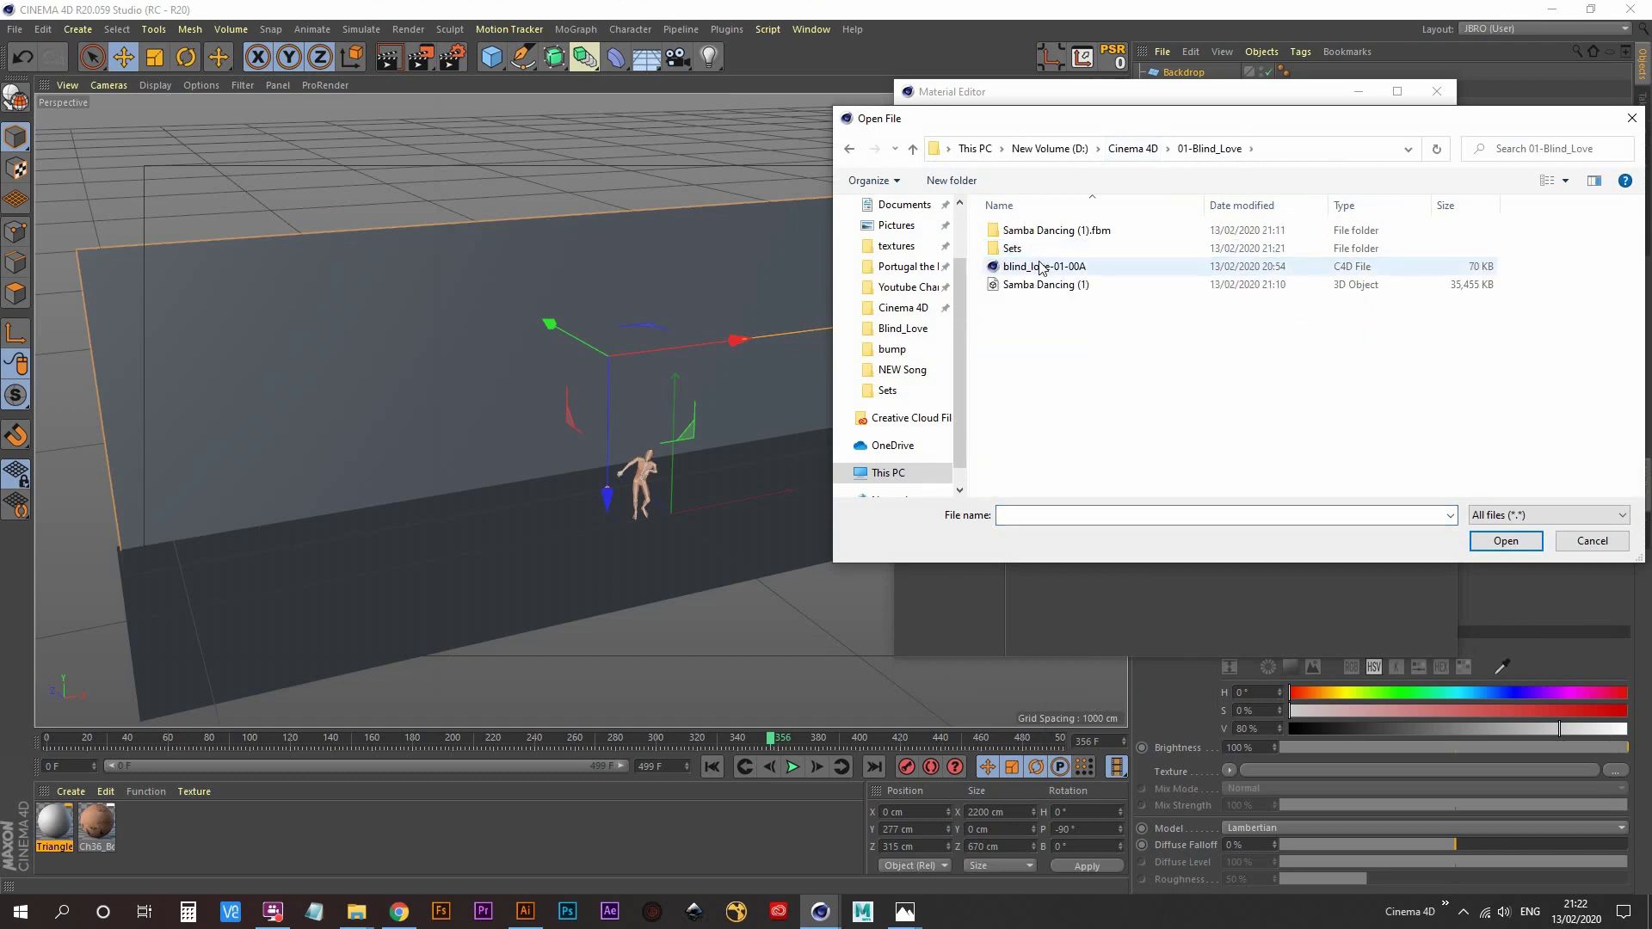
pyautogui.doubleClick(1037, 250)
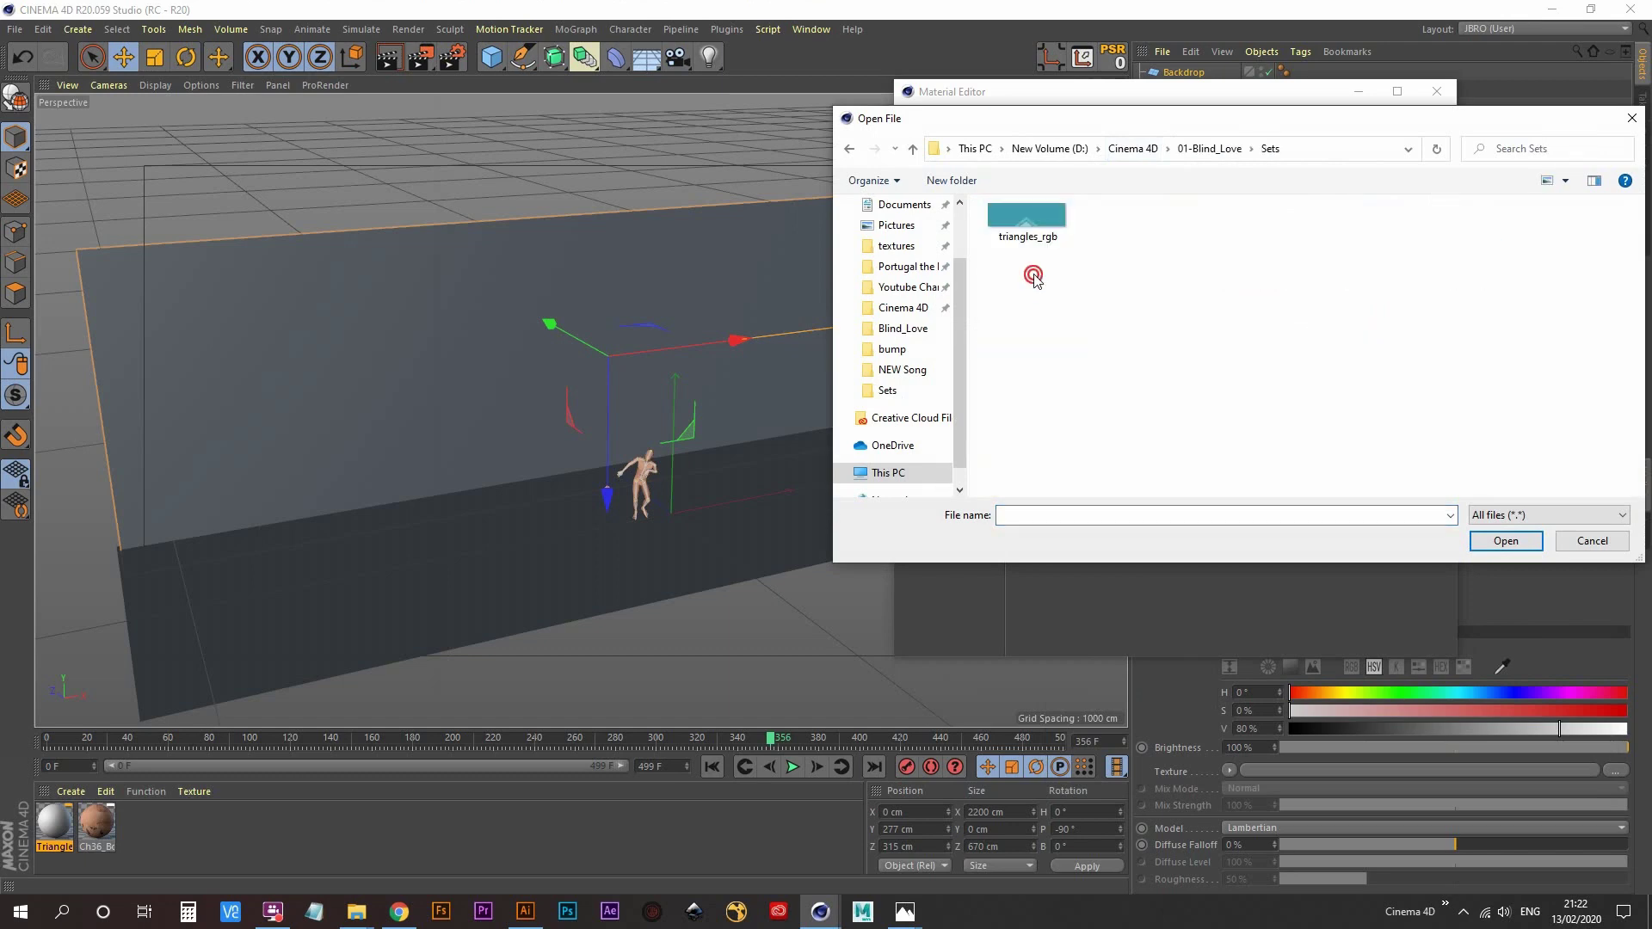
pyautogui.doubleClick(1036, 215)
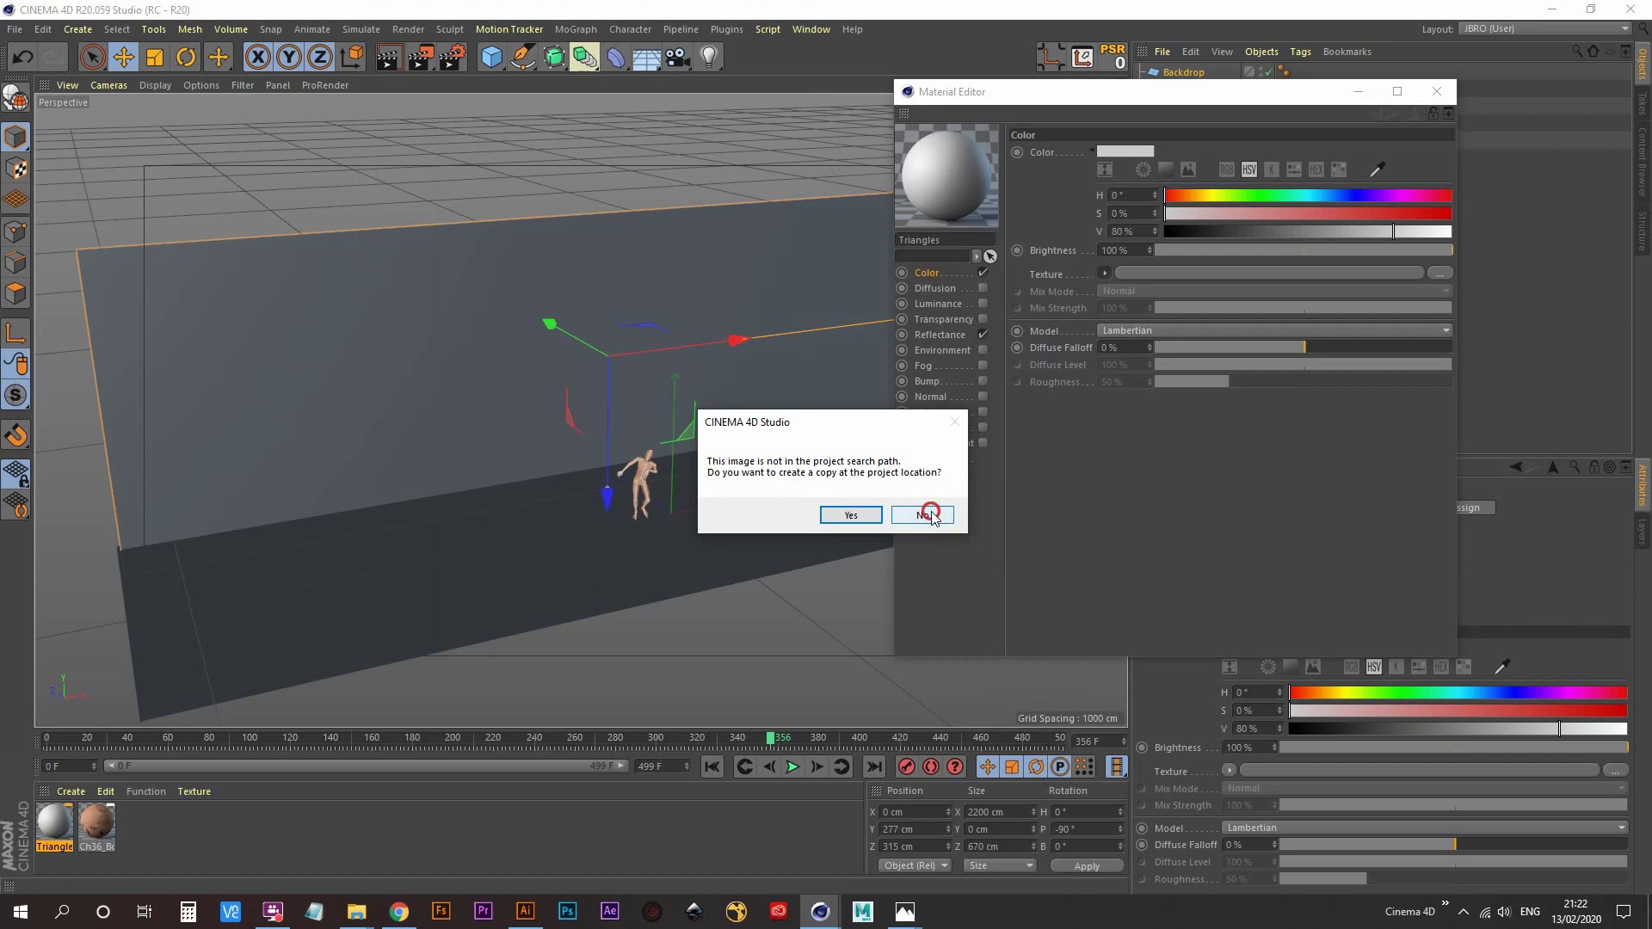
pyautogui.click(931, 514)
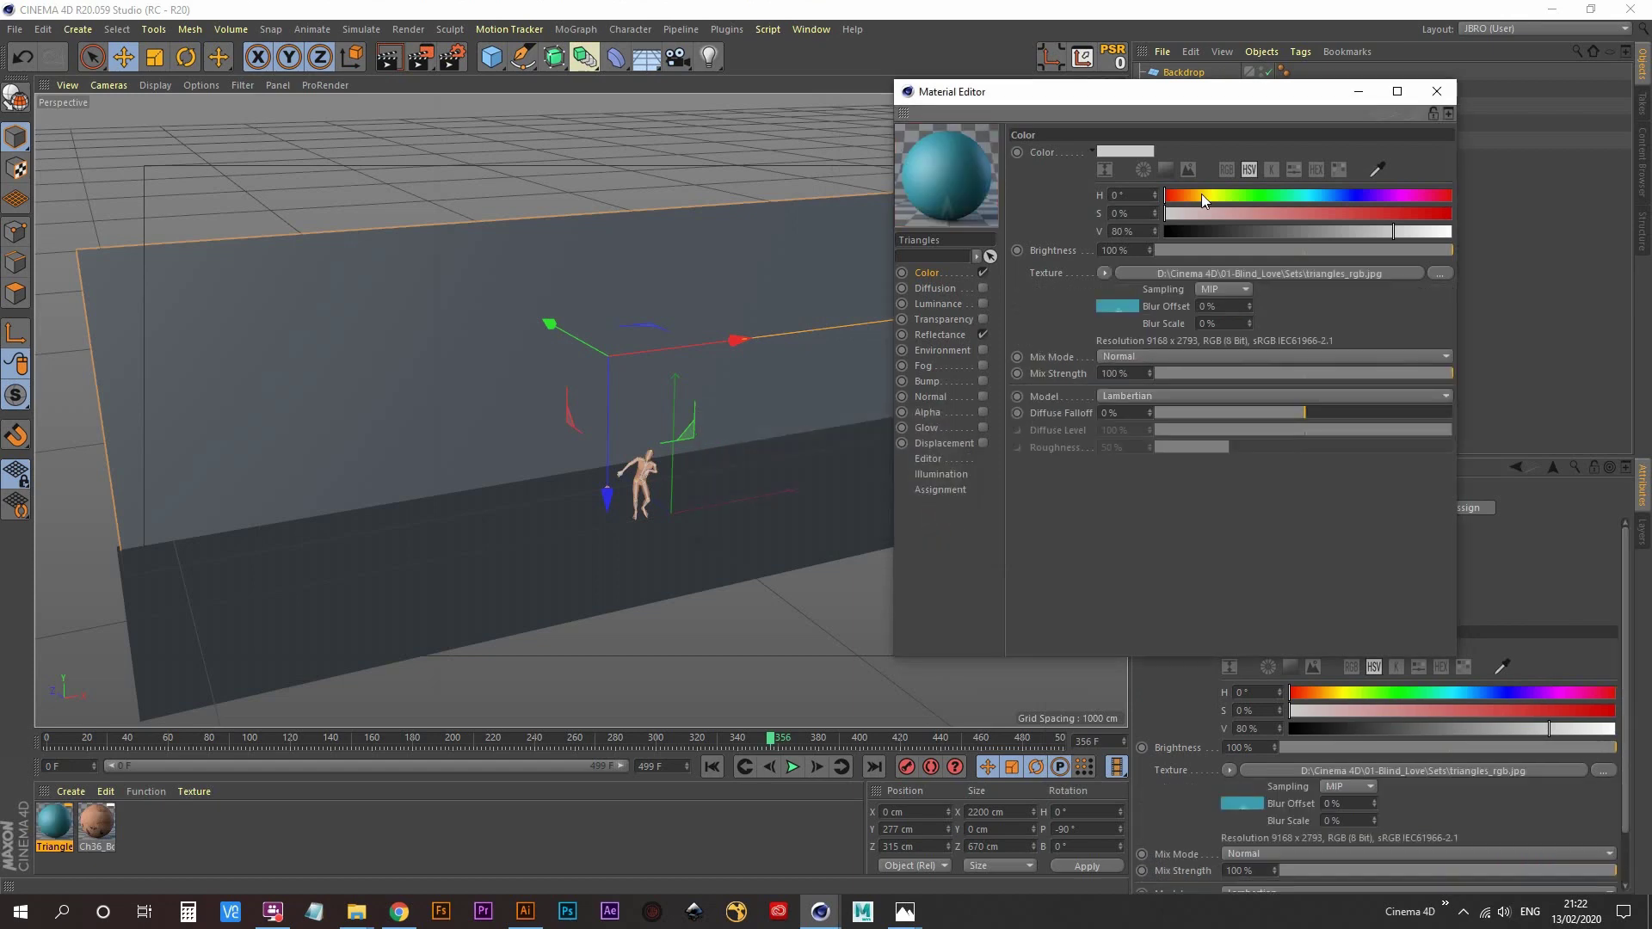
# - Apply the Triangles material to the Backdrop plane and rotate the plane 180° so the triangles point upward
pyautogui.click(1436, 91)
pyautogui.moveTo(54, 821); pyautogui.dragTo(1196, 73)
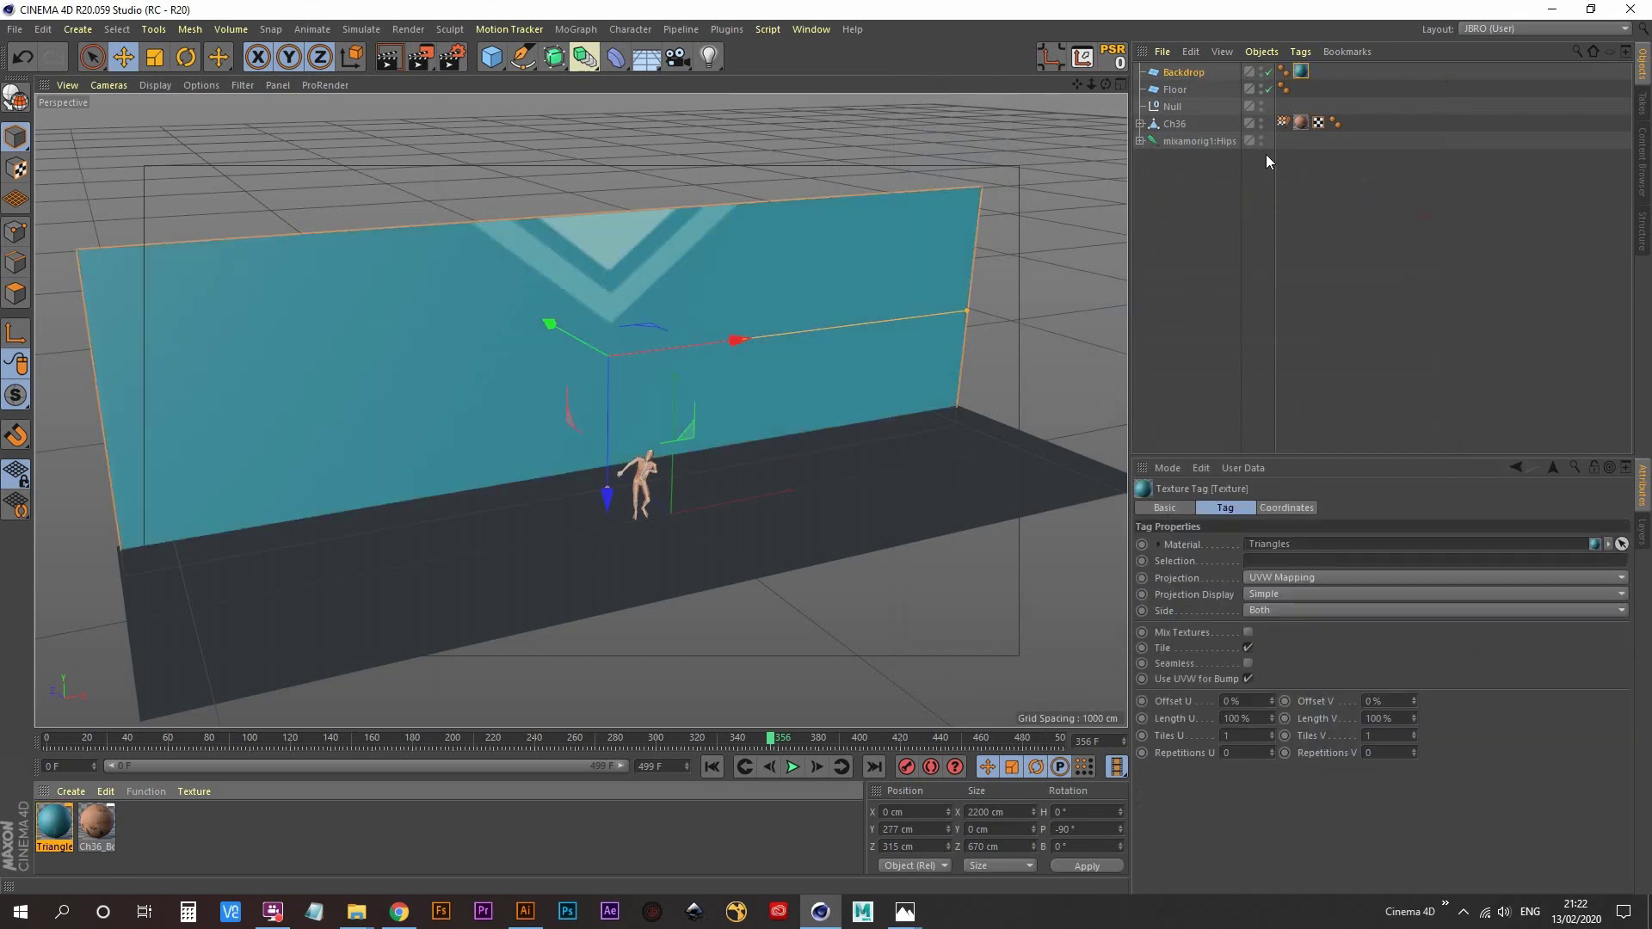
pyautogui.click(1194, 72)
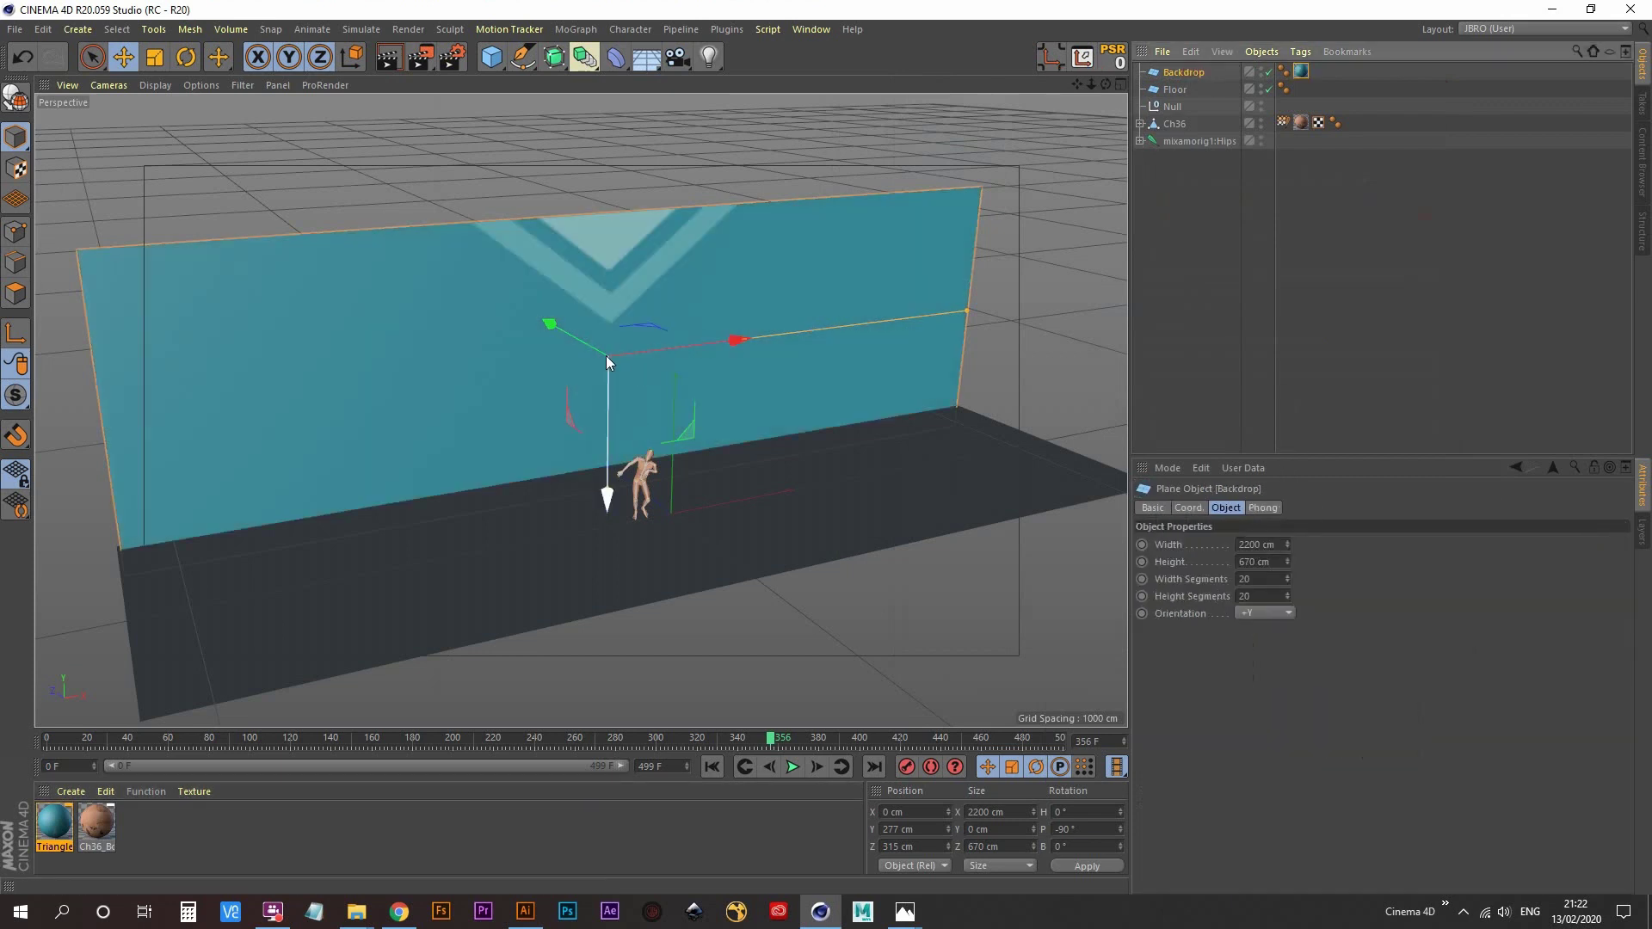
pyautogui.press('r')
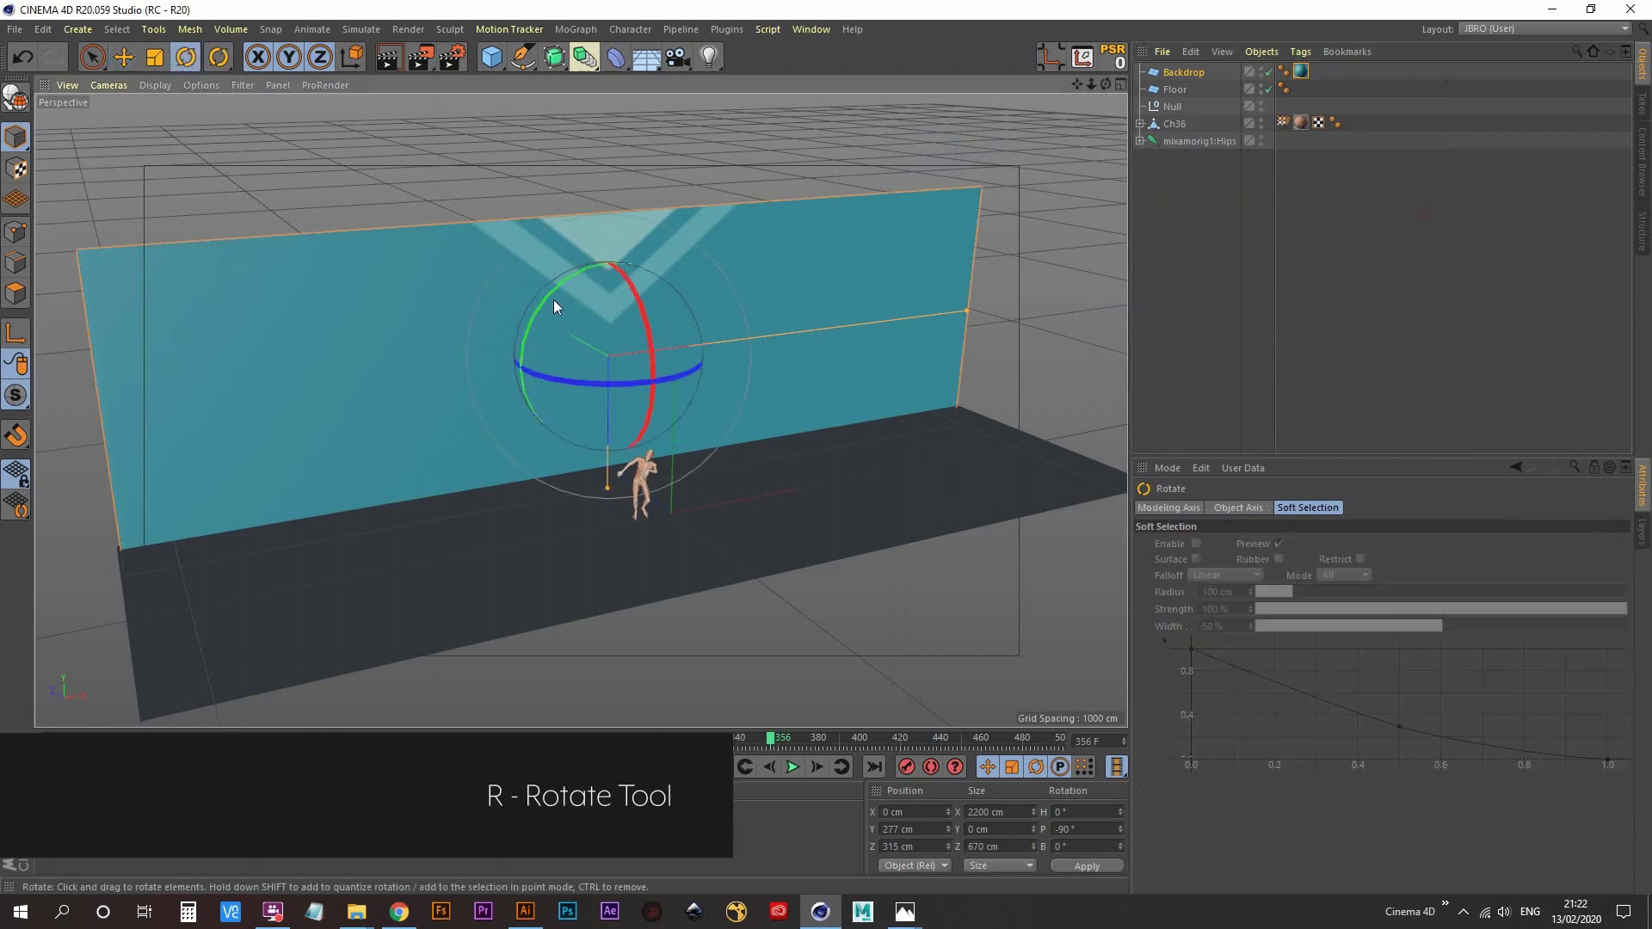
pyautogui.moveTo(550, 296); pyautogui.dragTo(716, 460)
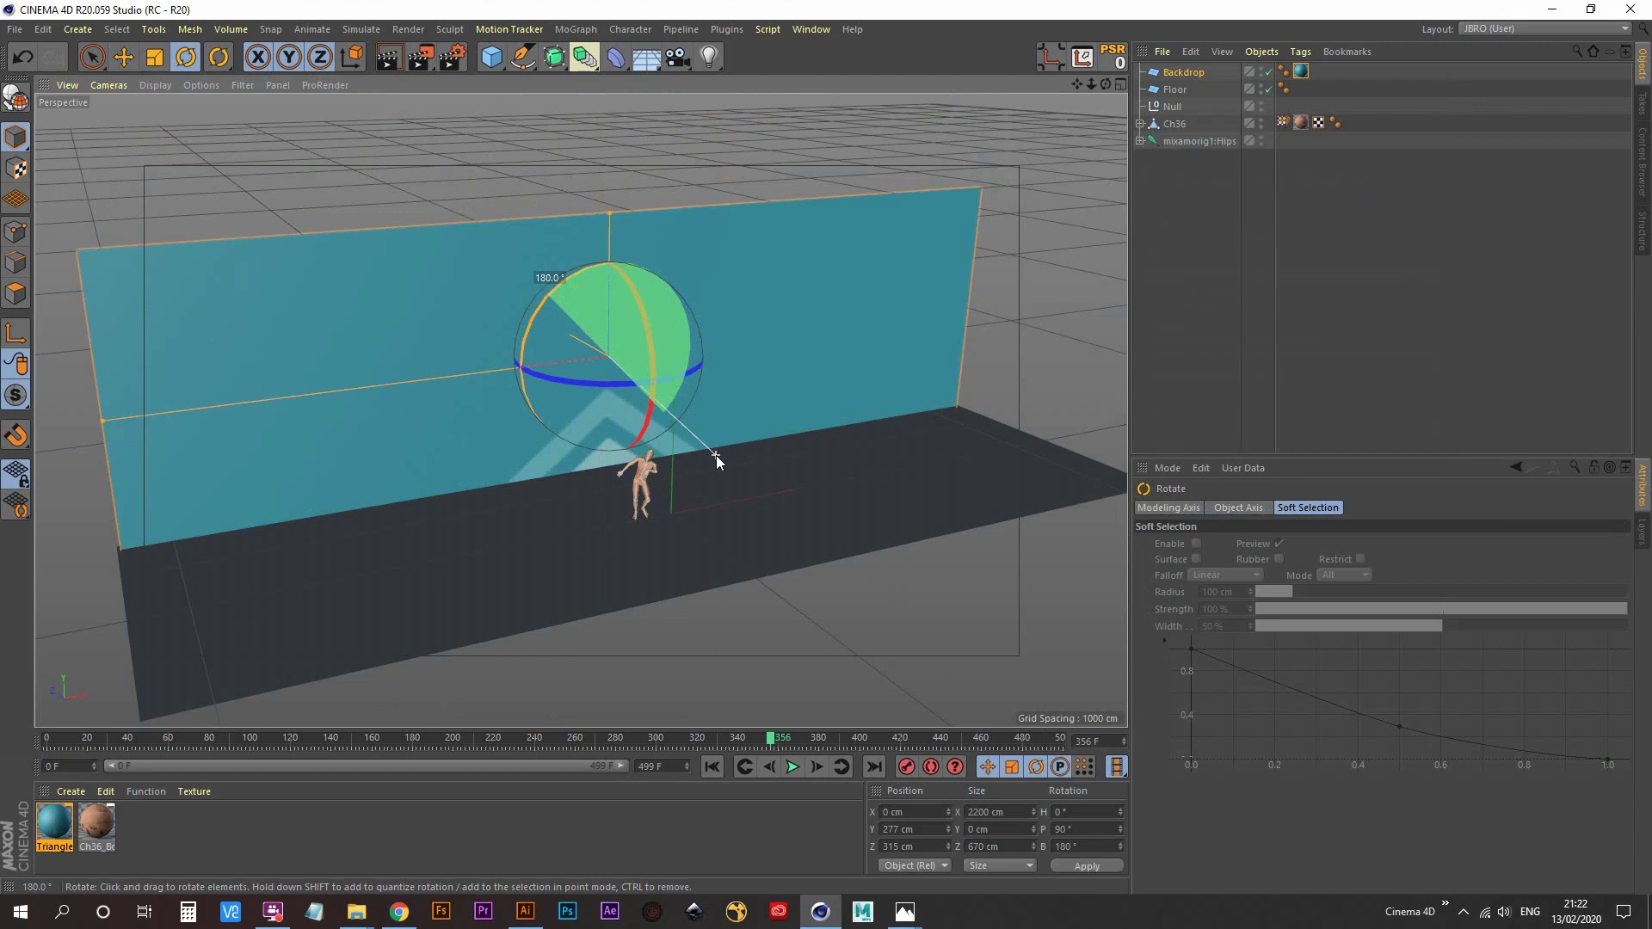
pyautogui.moveTo(716, 456); pyautogui.dragTo(623, 426)
pyautogui.scroll(10, 633, 373)
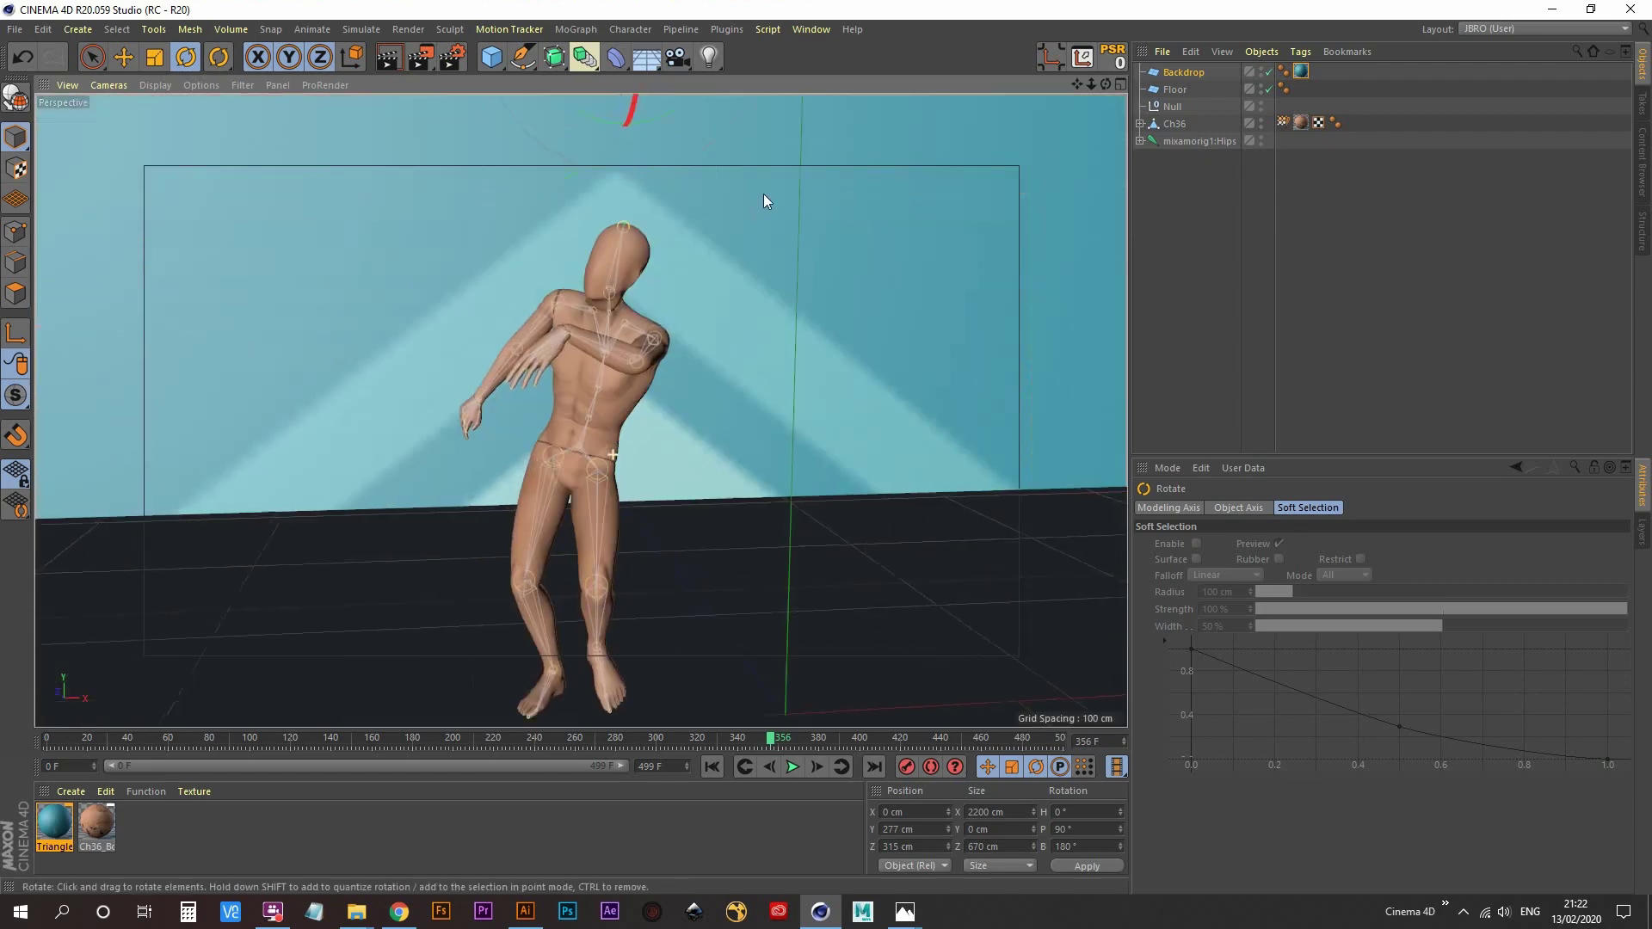
pyautogui.scroll(-8, 602, 551)
pyautogui.keyDown('alt'); pyautogui.moveTo(542, 579); pyautogui.dragTo(656, 436); pyautogui.keyUp('alt')
pyautogui.scroll(5, 565, 469)
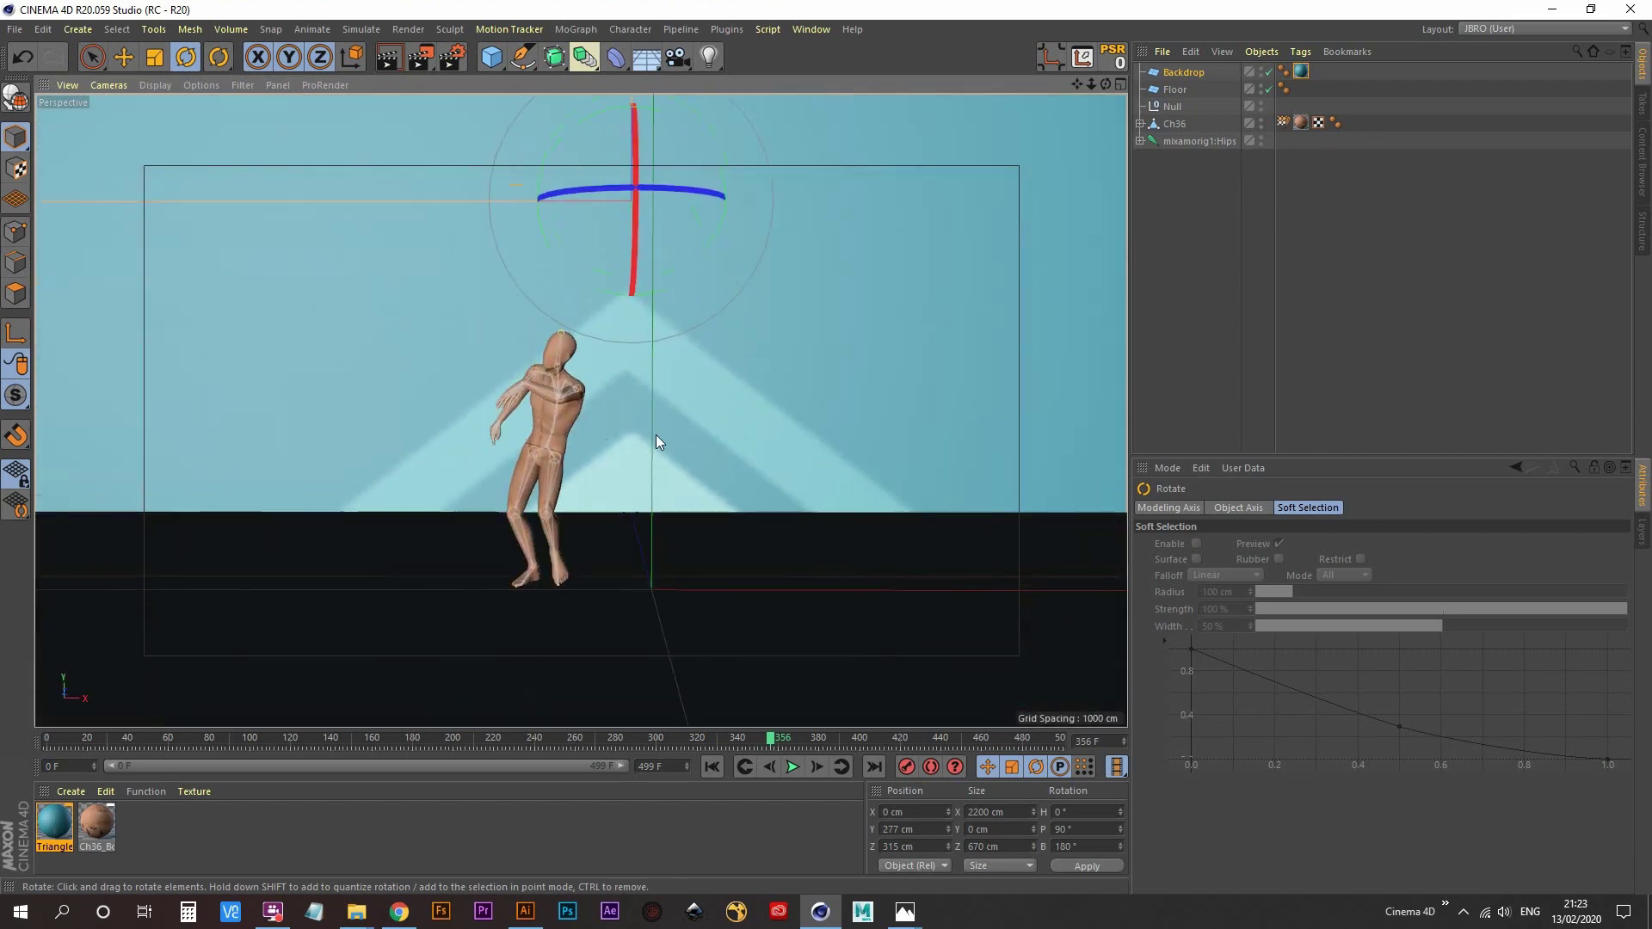
# - Switch to Illustrator, scale the three triangles proportionally to about 1002 x 385 px and centre them horizontally on the artboard
pyautogui.click(525, 911)
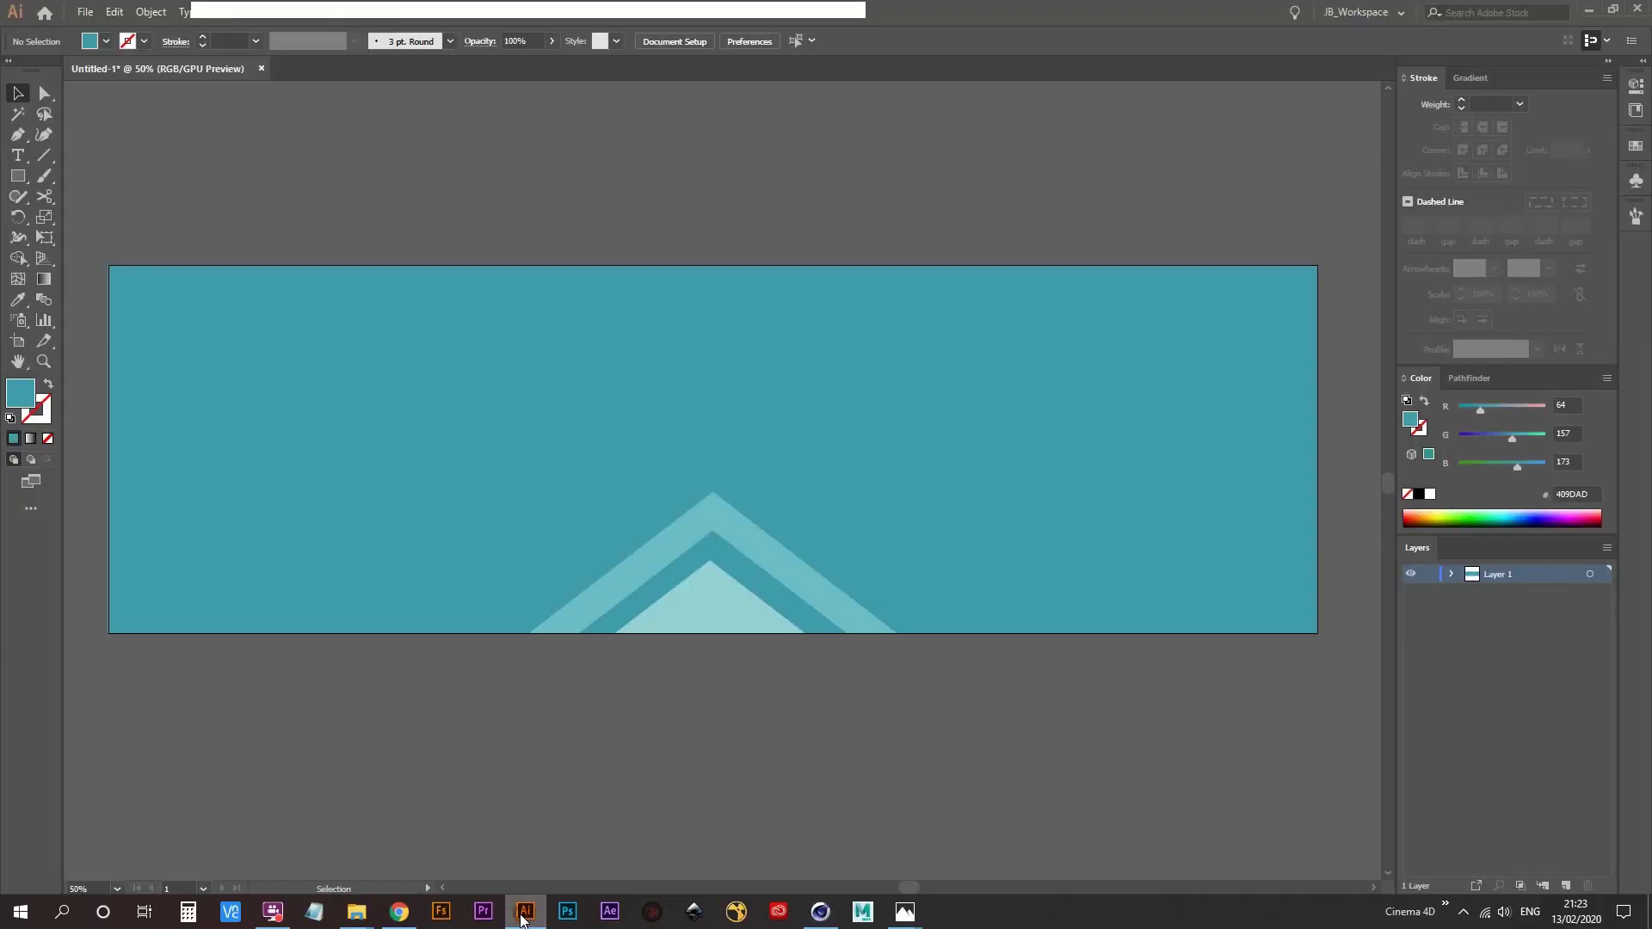
pyautogui.click(730, 601)
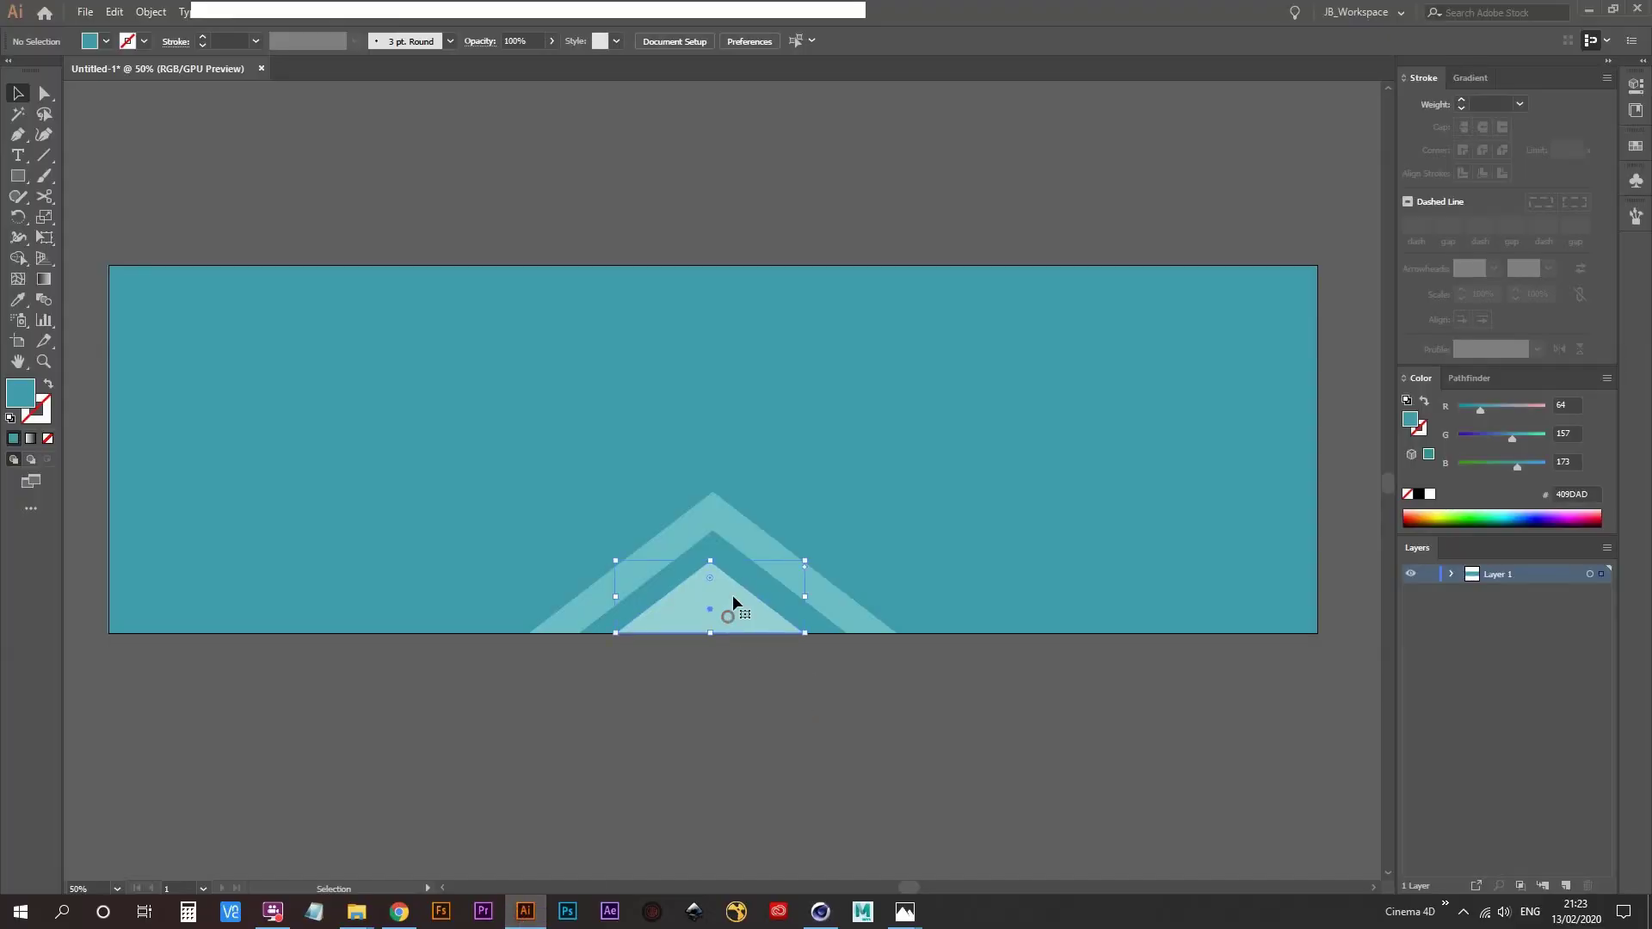
pyautogui.keyDown('shift'); pyautogui.click(749, 578); pyautogui.keyUp('shift')
pyautogui.keyDown('shift'); pyautogui.click(760, 545); pyautogui.keyUp('shift')
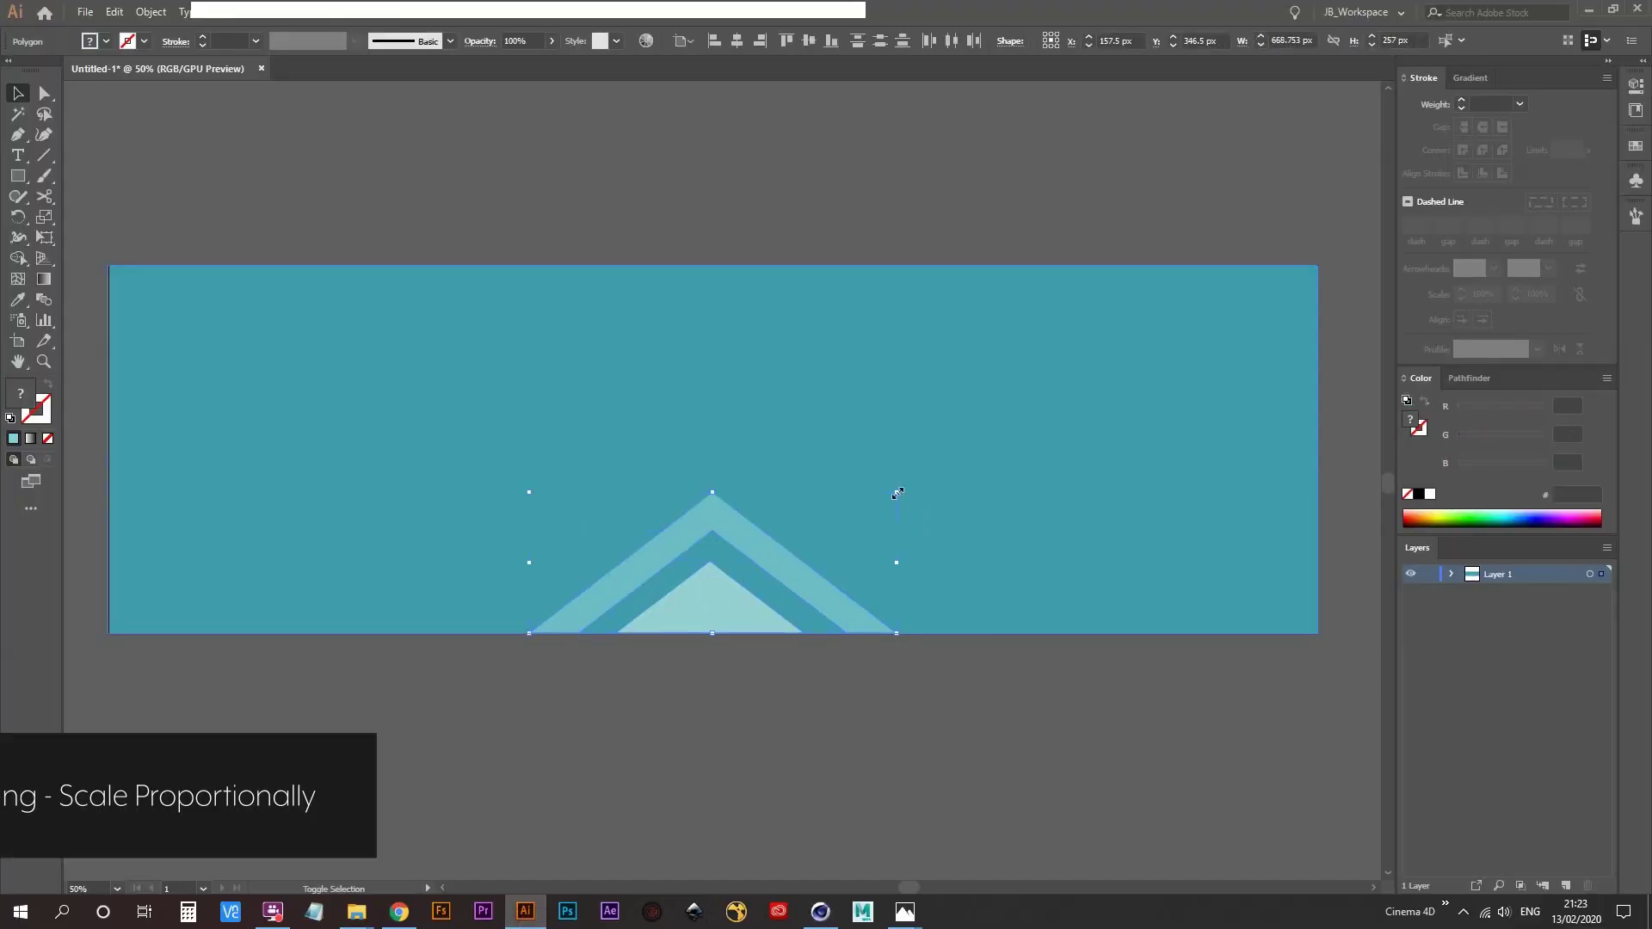
pyautogui.keyDown('shift'); pyautogui.moveTo(895, 490); pyautogui.dragTo(1080, 421); pyautogui.keyUp('shift')
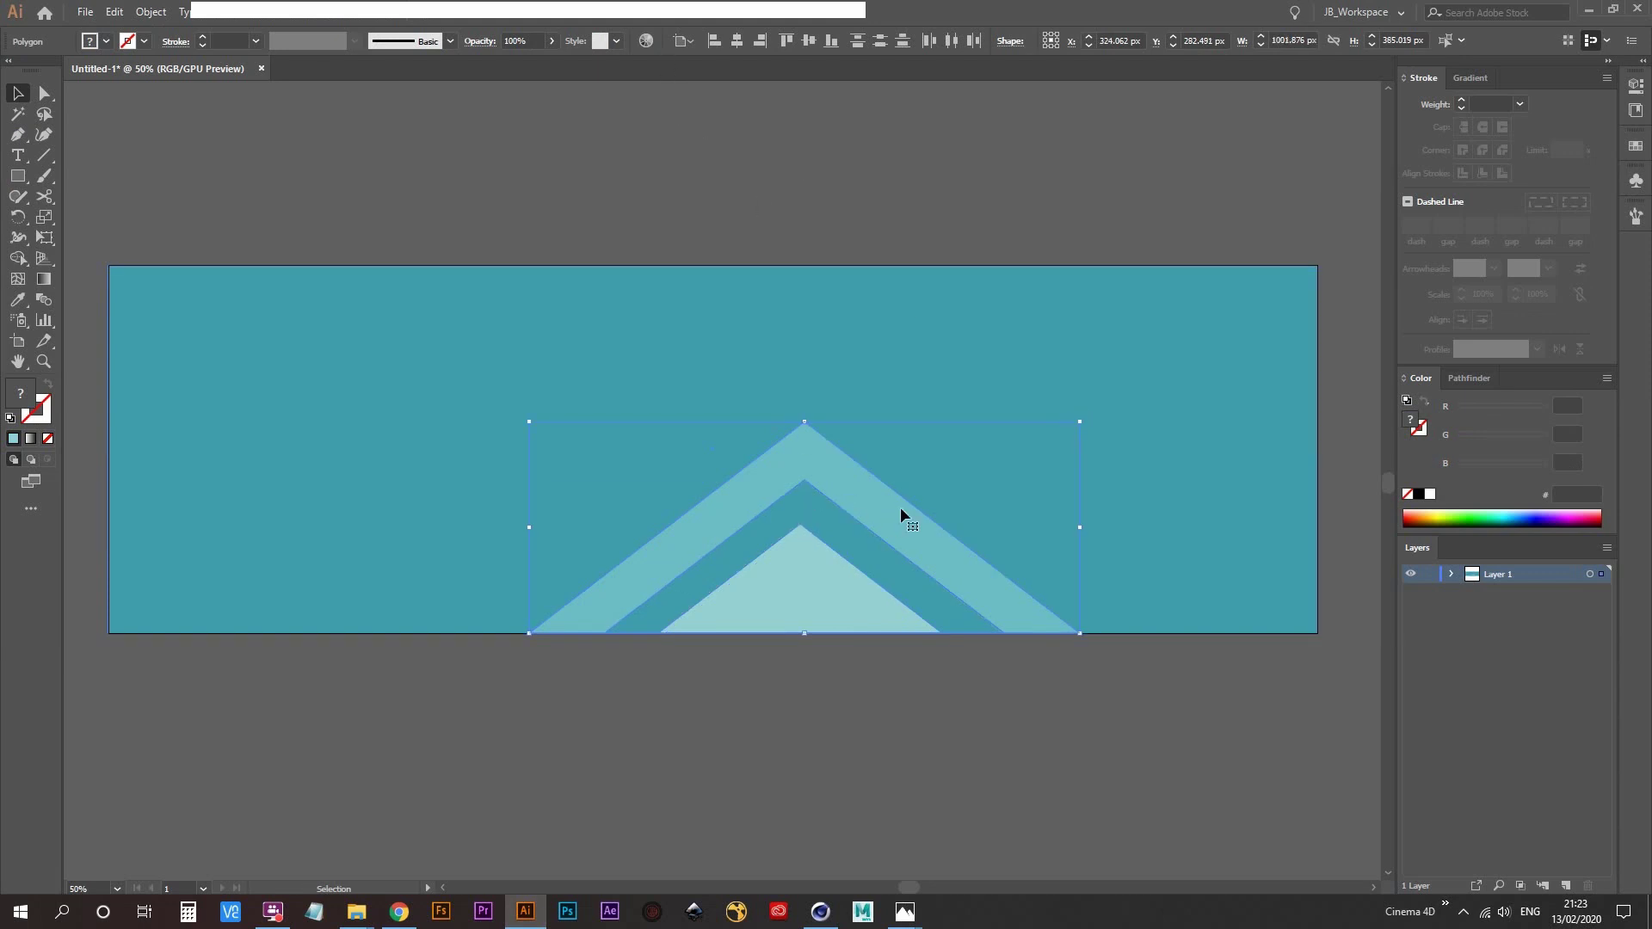
pyautogui.click(745, 41)
pyautogui.click(761, 738)
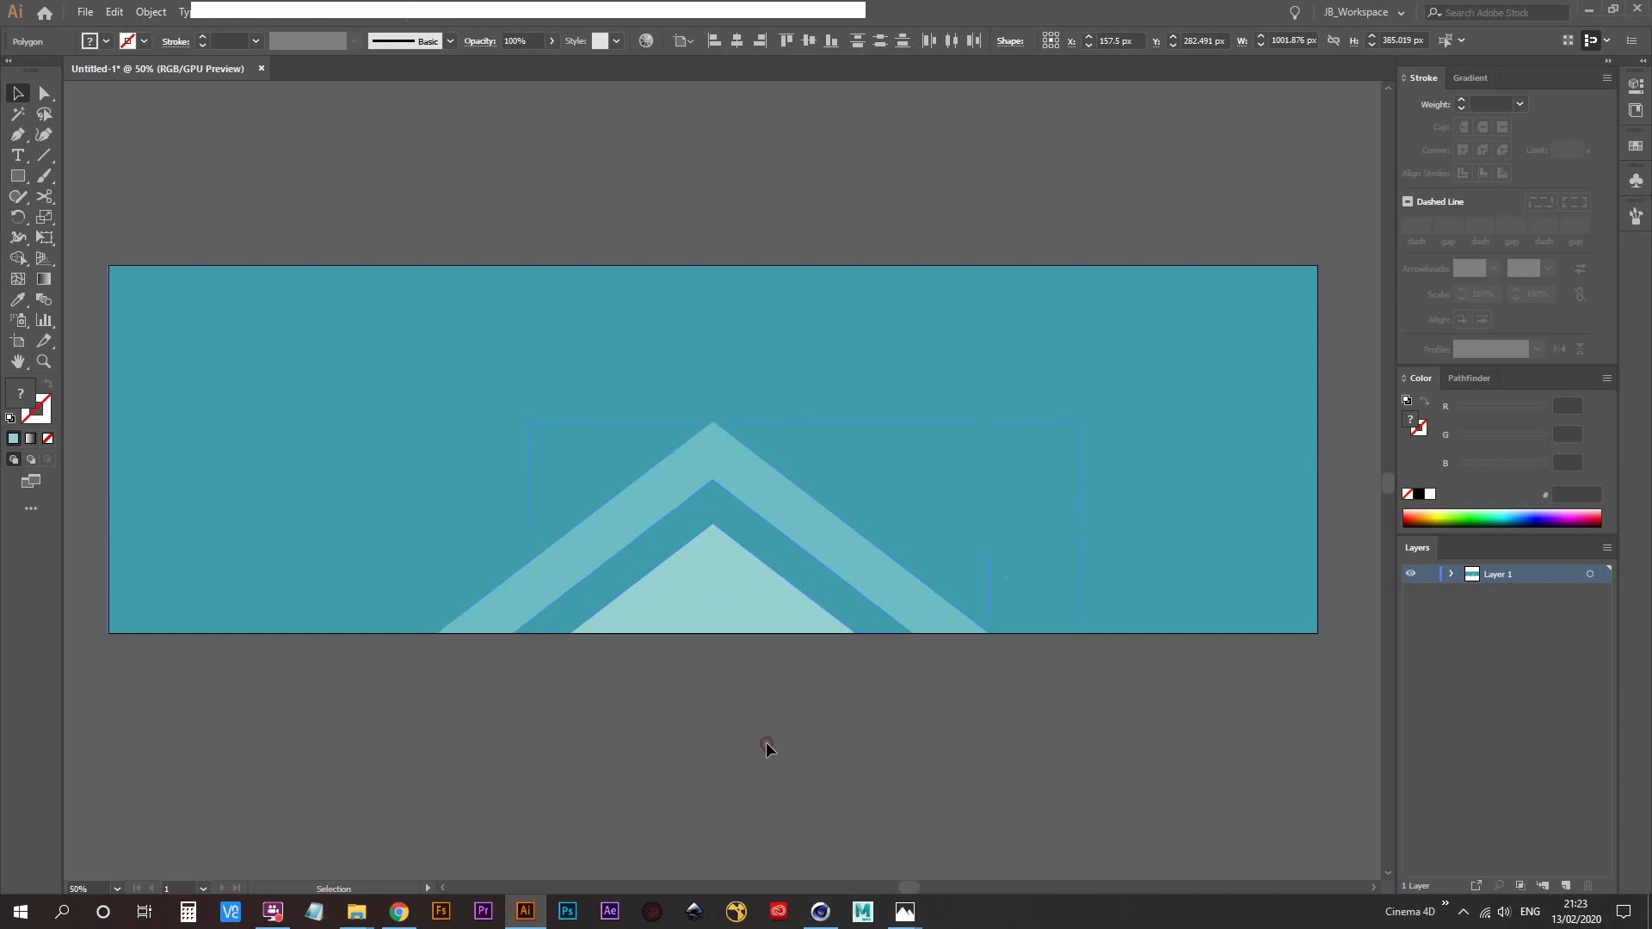
# - Export the enlarged artwork as a JPEG, replacing triangles_rgb.jpg in the Sets folder
pyautogui.click(85, 12)
pyautogui.moveTo(258, 316)
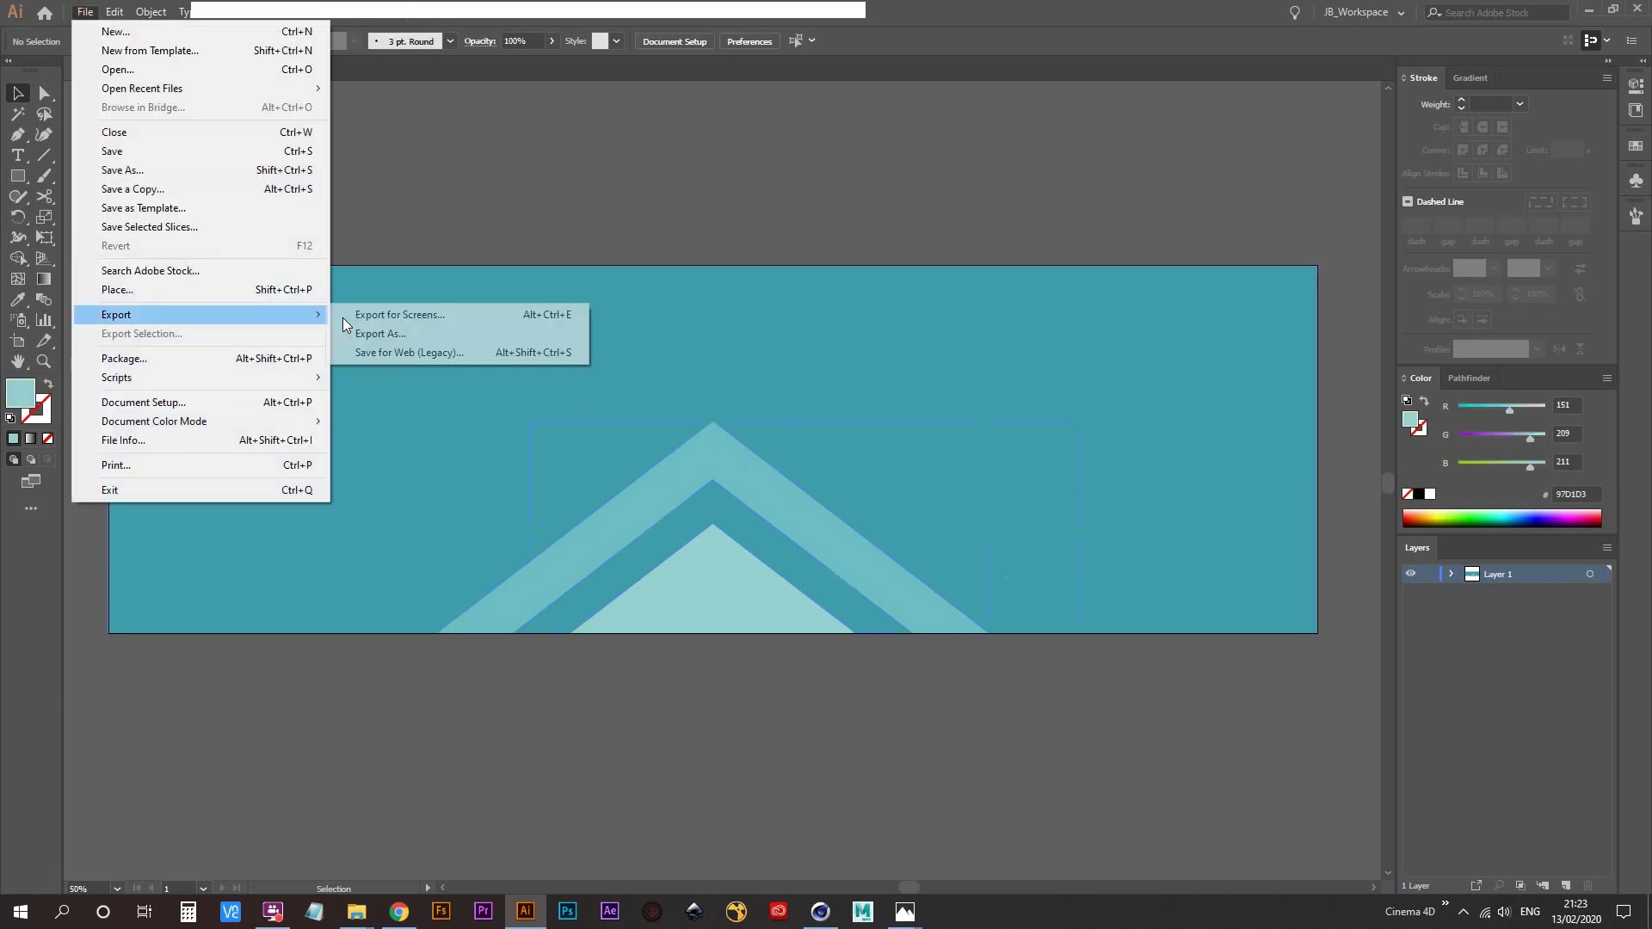
pyautogui.click(408, 338)
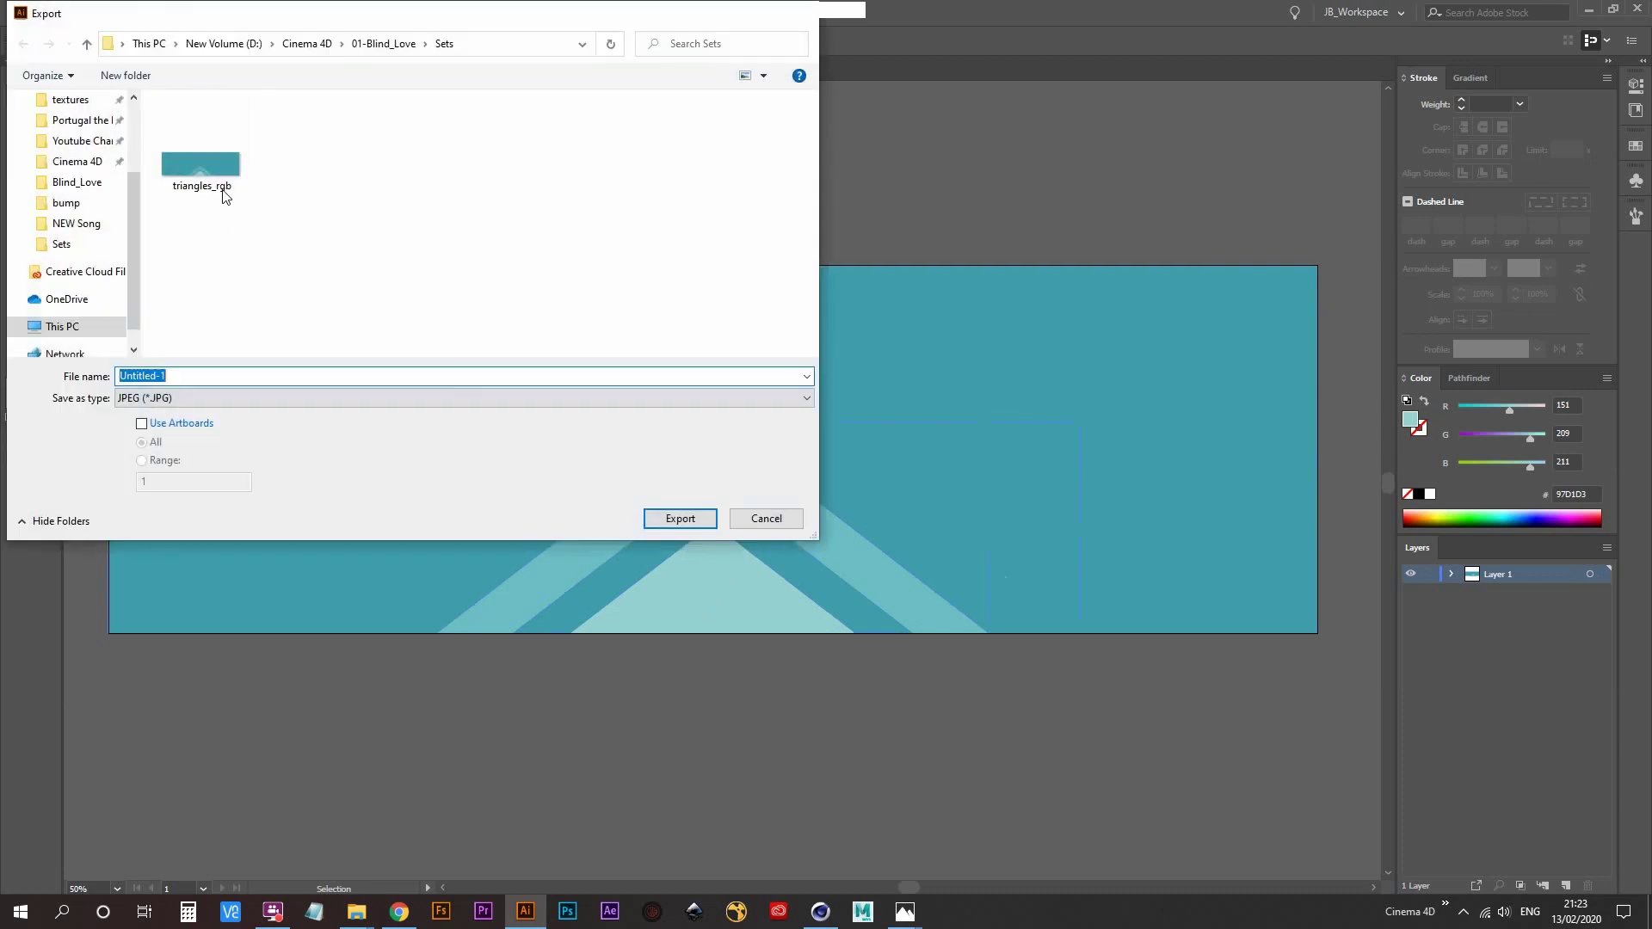
pyautogui.click(222, 189)
pyautogui.click(705, 521)
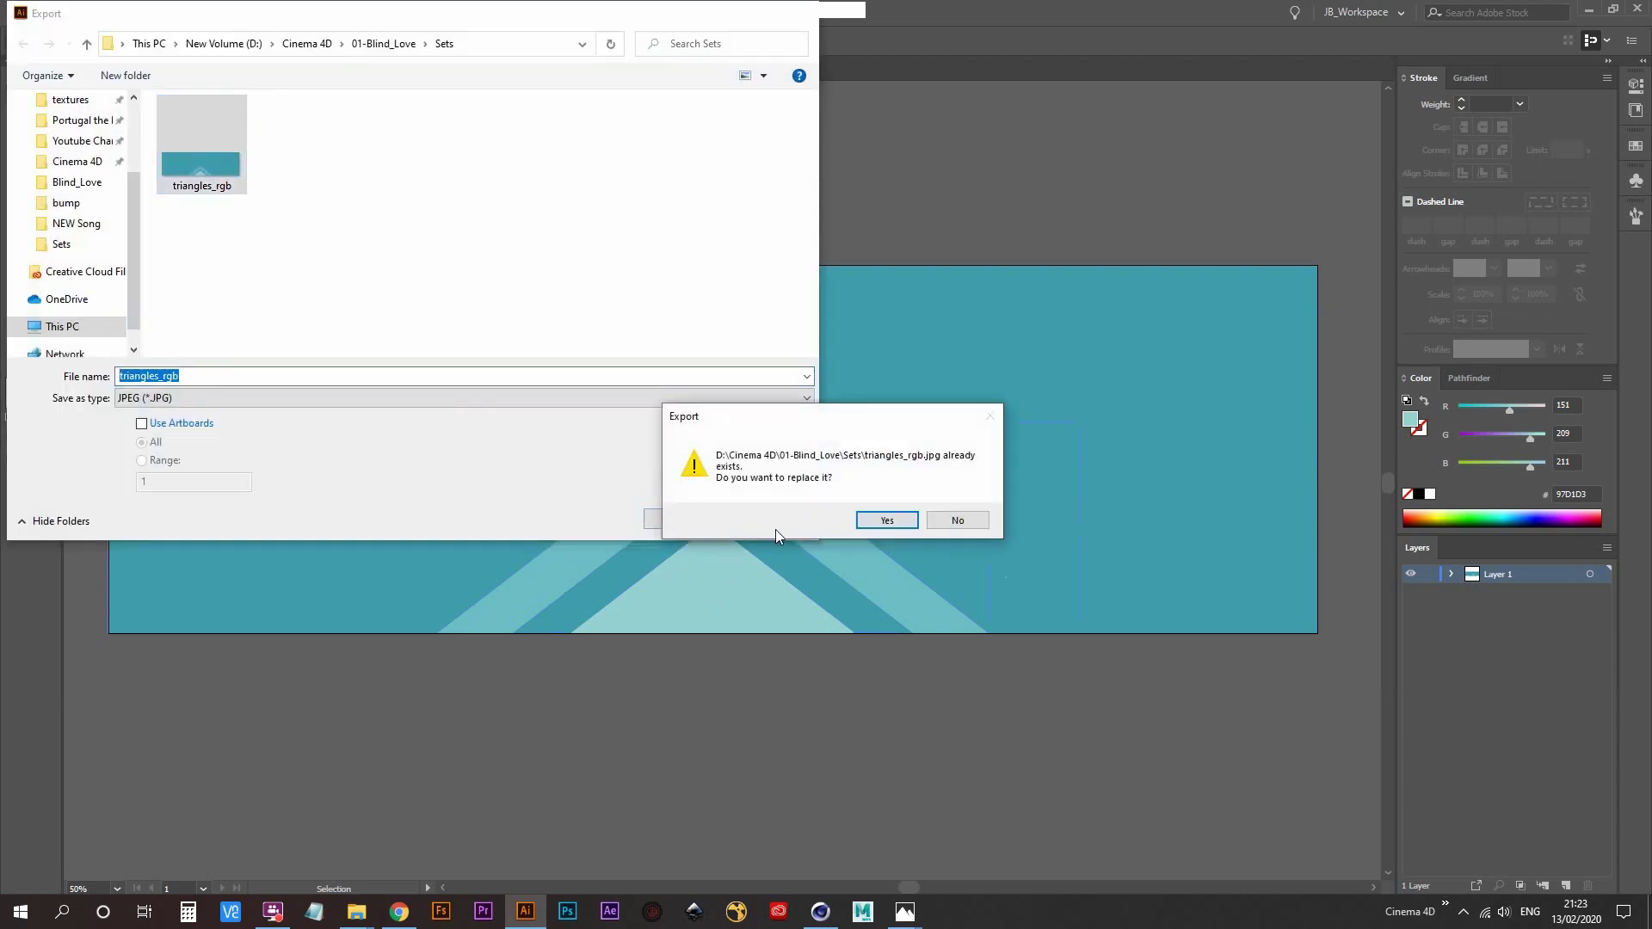
pyautogui.click(900, 523)
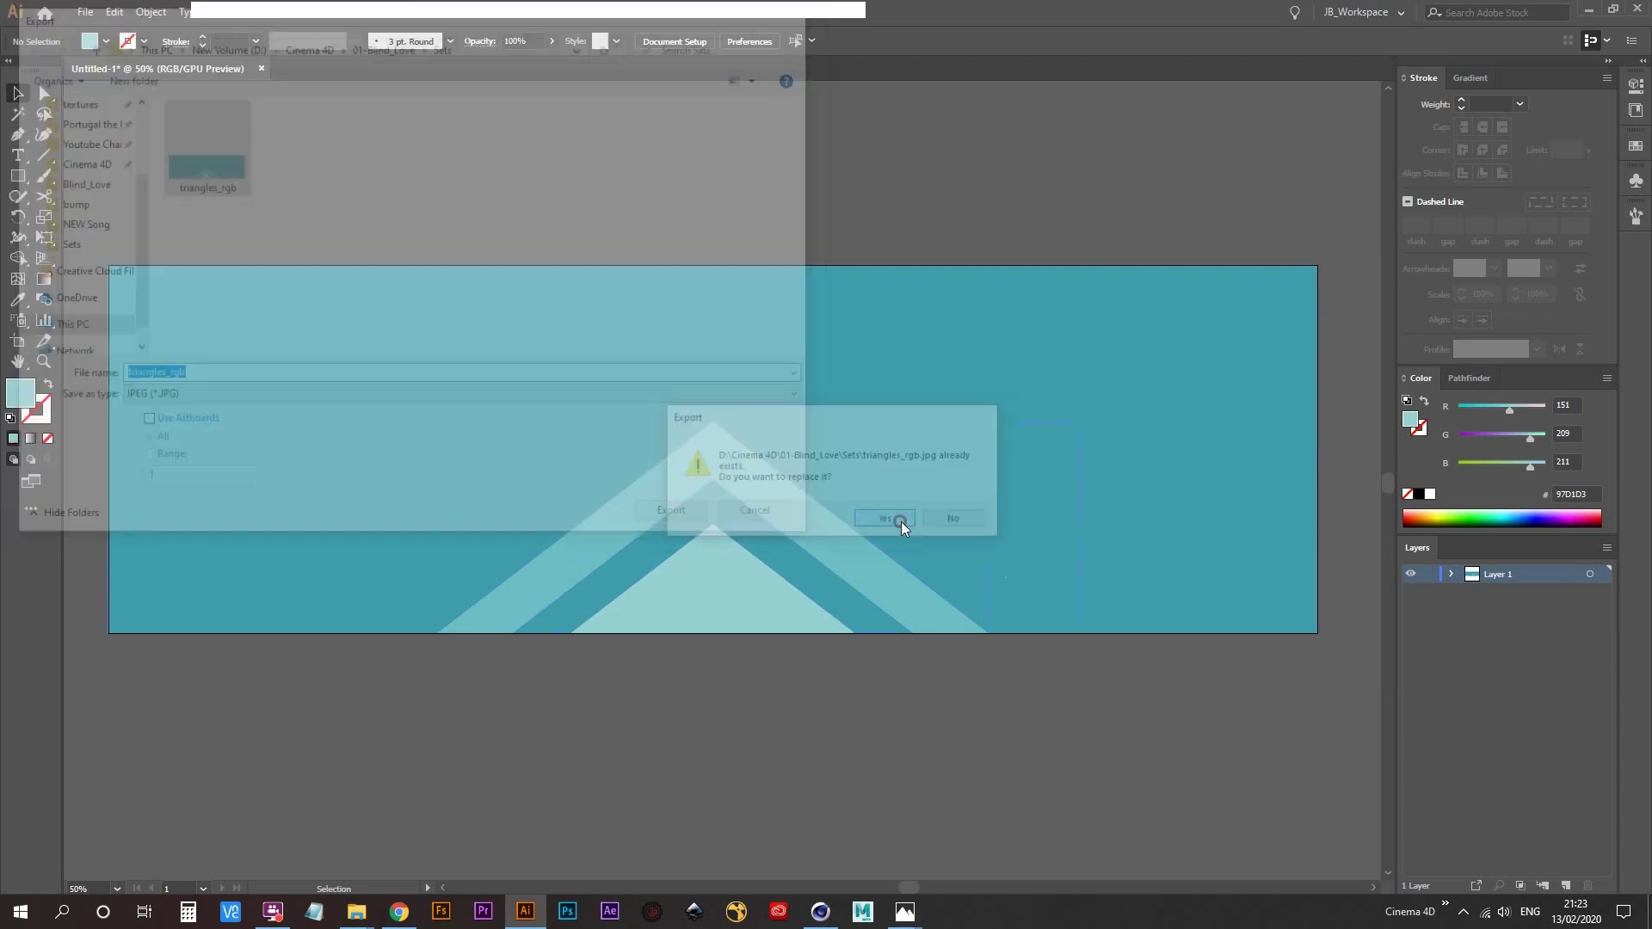
pyautogui.click(913, 691)
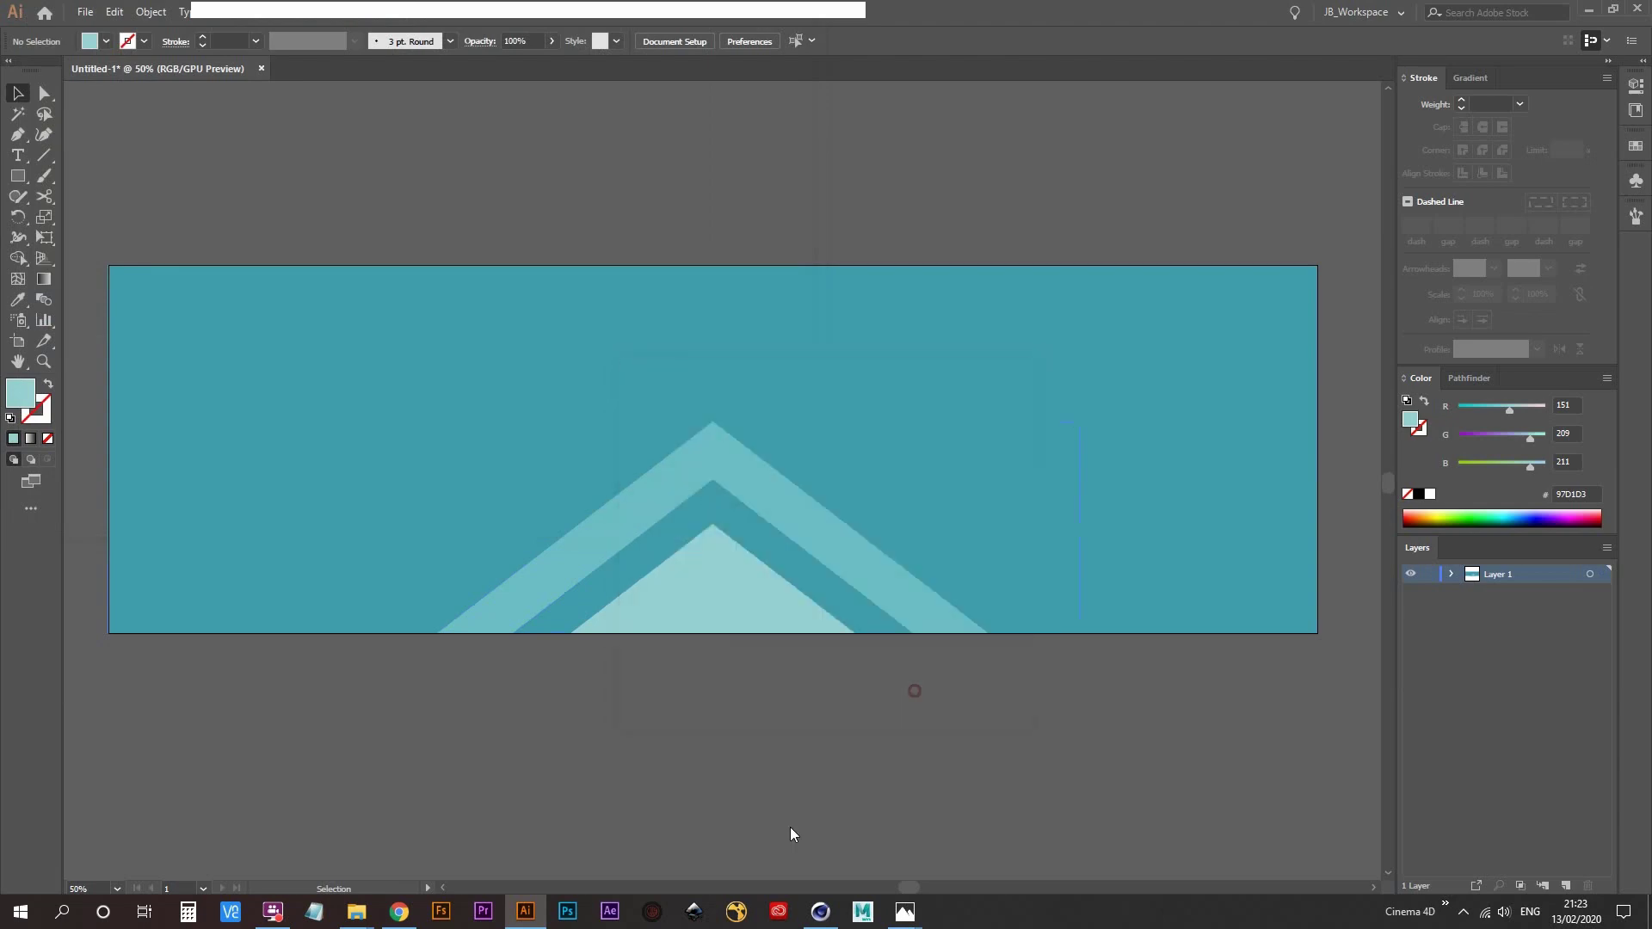
# - Switch to Cinema 4D, reload the Triangles material's colour texture image and render the viewport
pyautogui.click(821, 912)
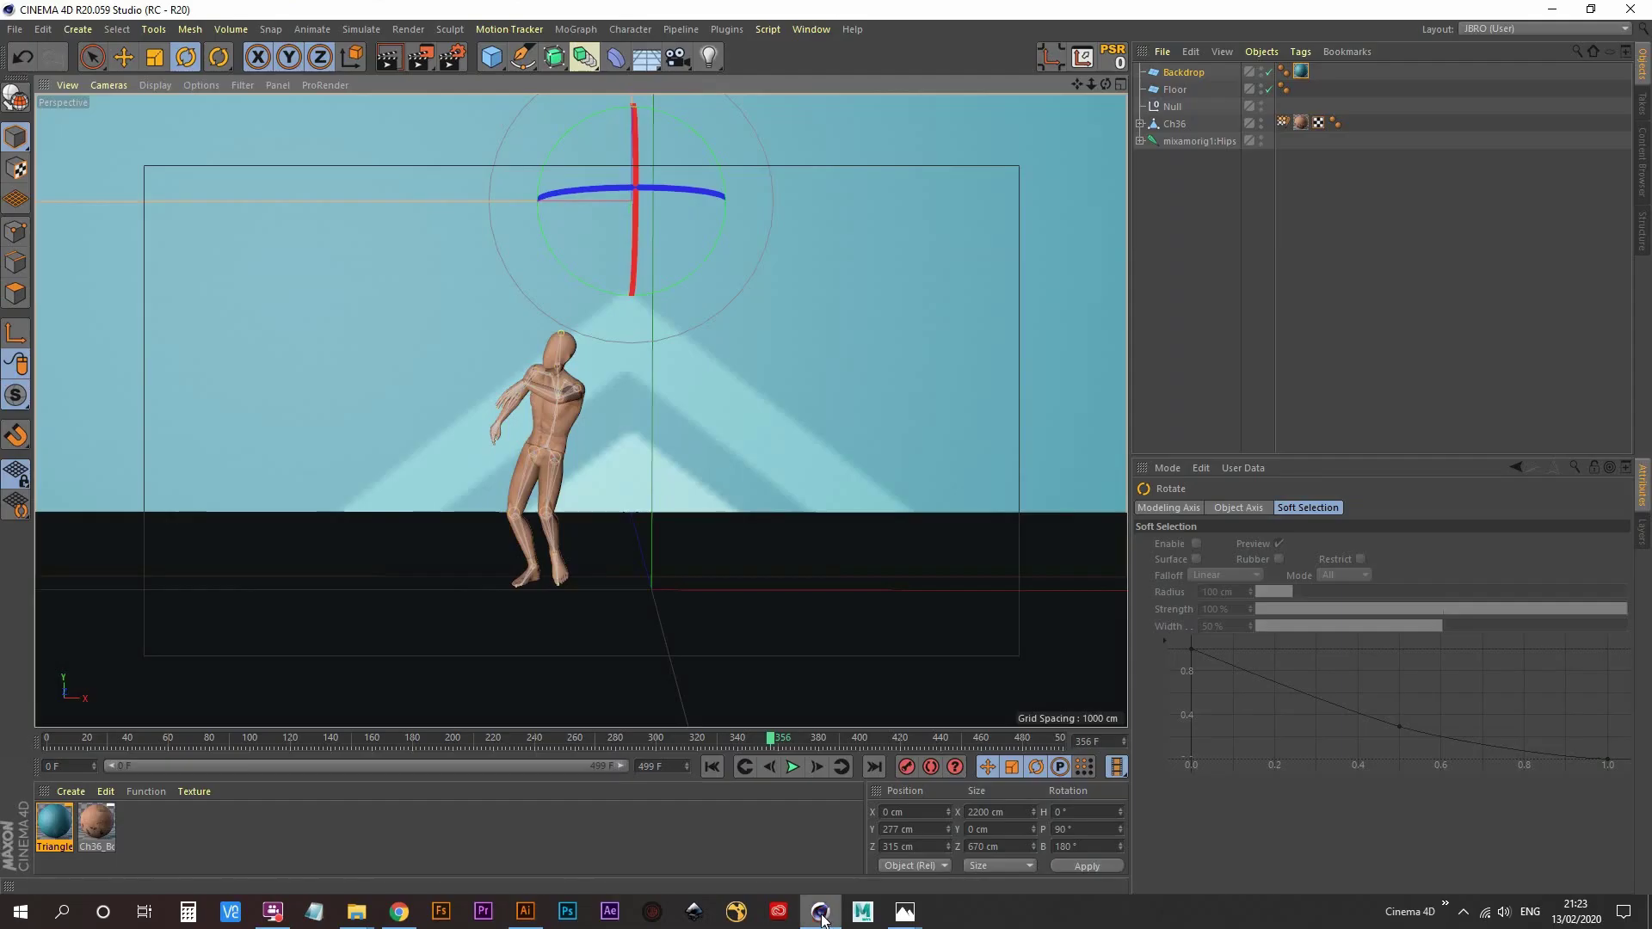
pyautogui.doubleClick(58, 824)
pyautogui.moveTo(519, 136); pyautogui.dragTo(1134, 120)
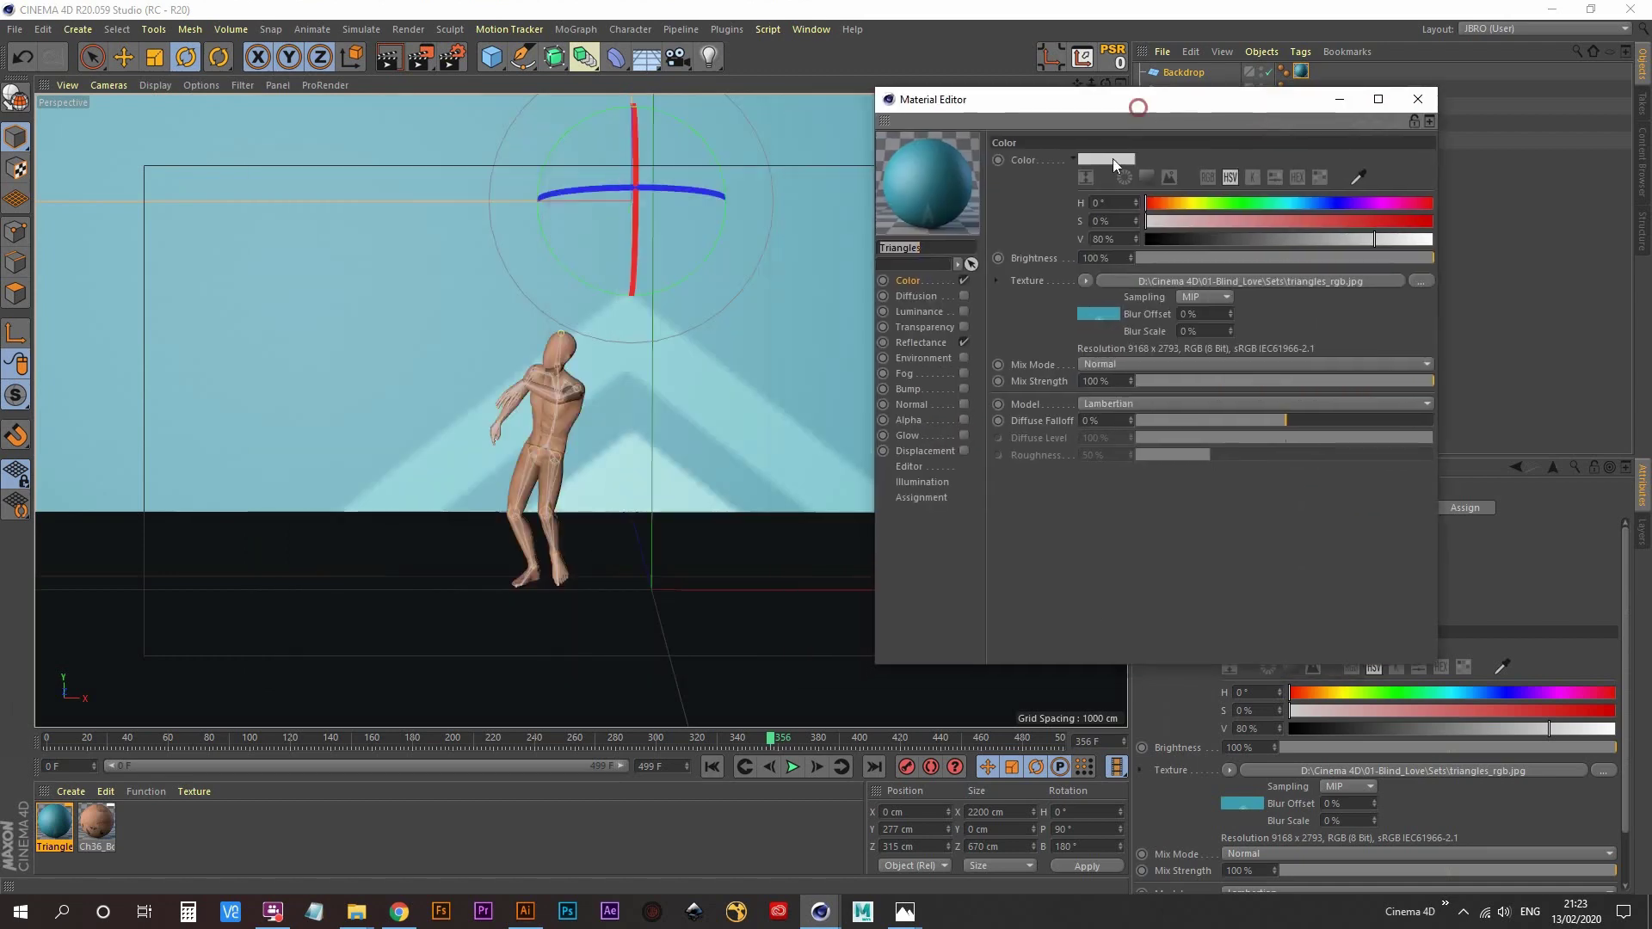
pyautogui.click(1085, 281)
pyautogui.click(1122, 402)
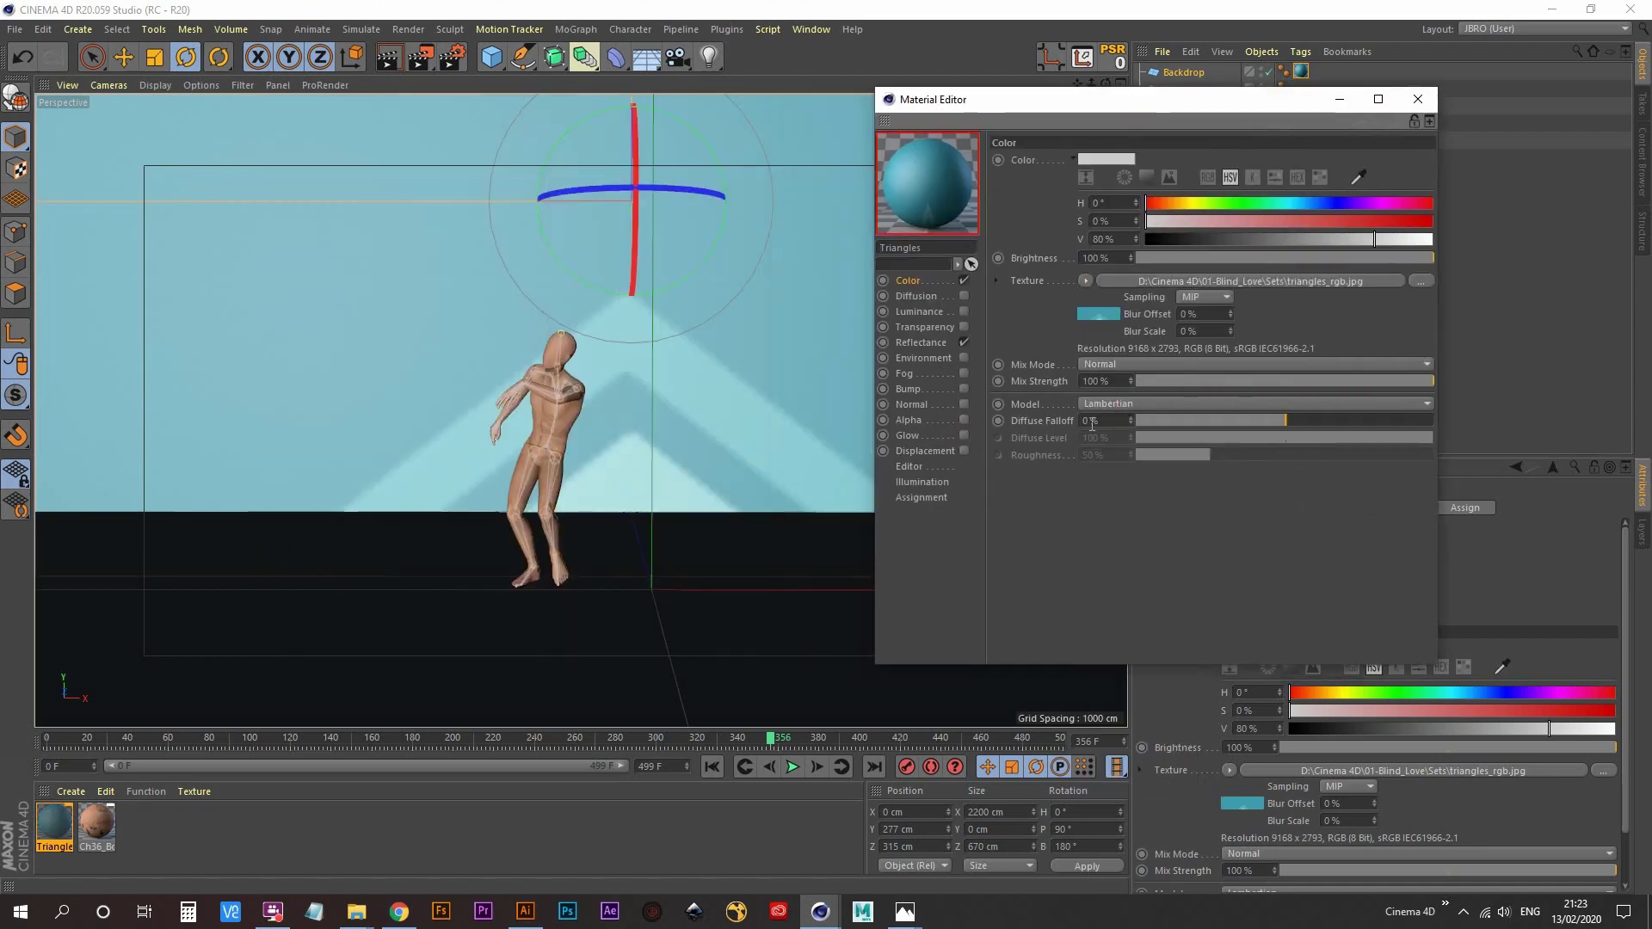
pyautogui.click(1417, 99)
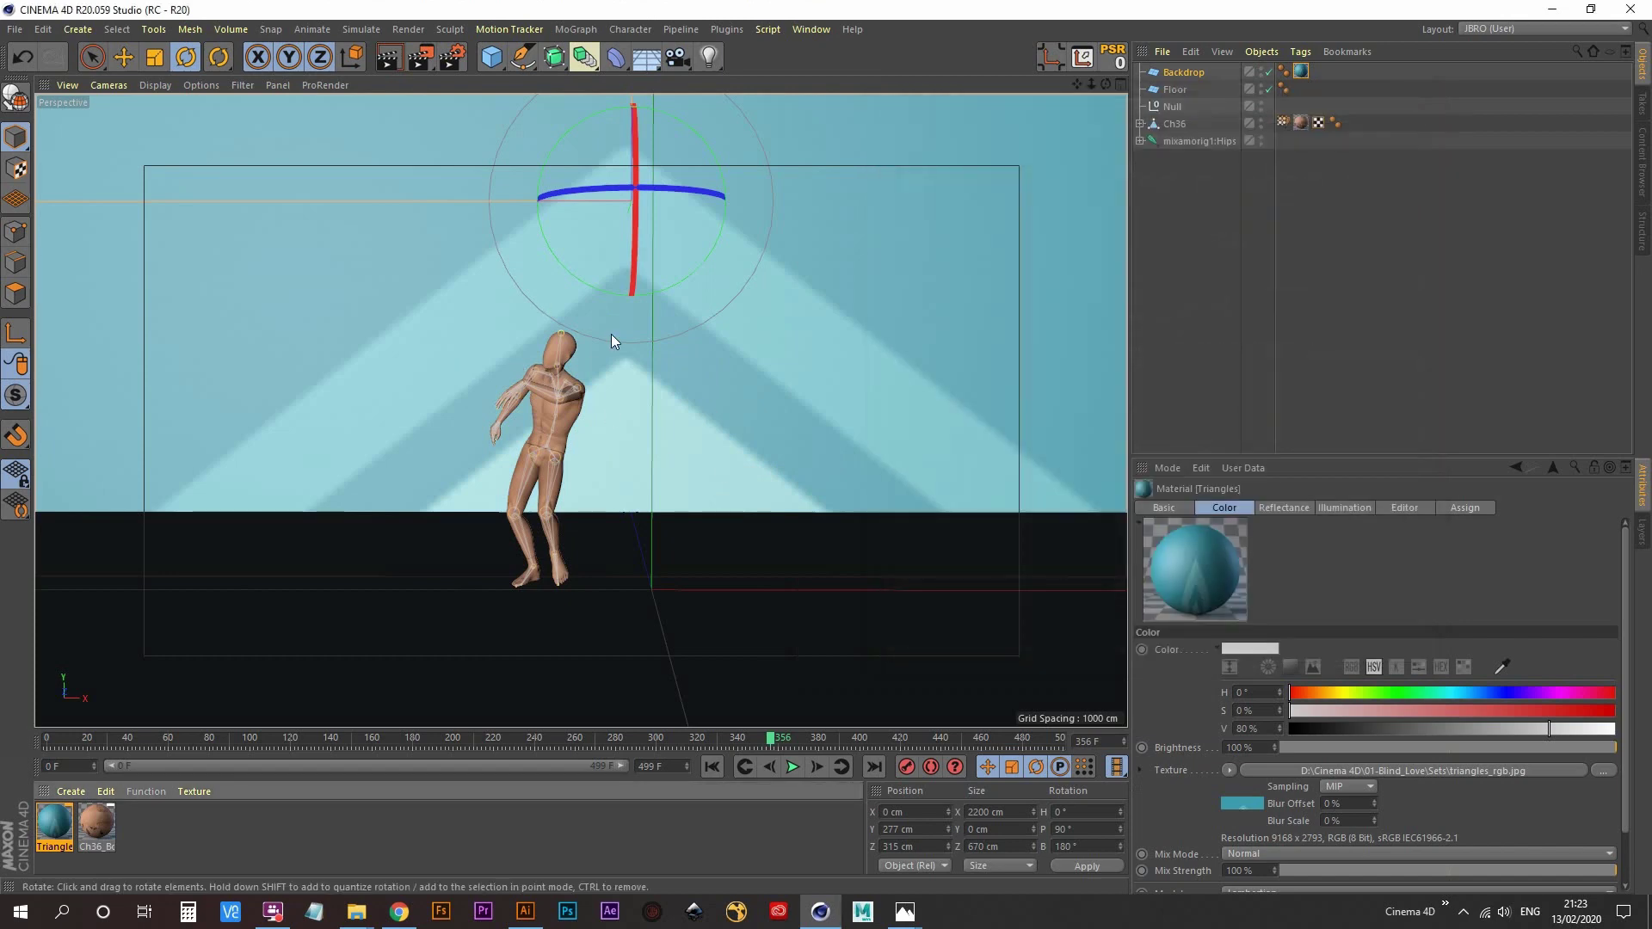
pyautogui.click(388, 57)
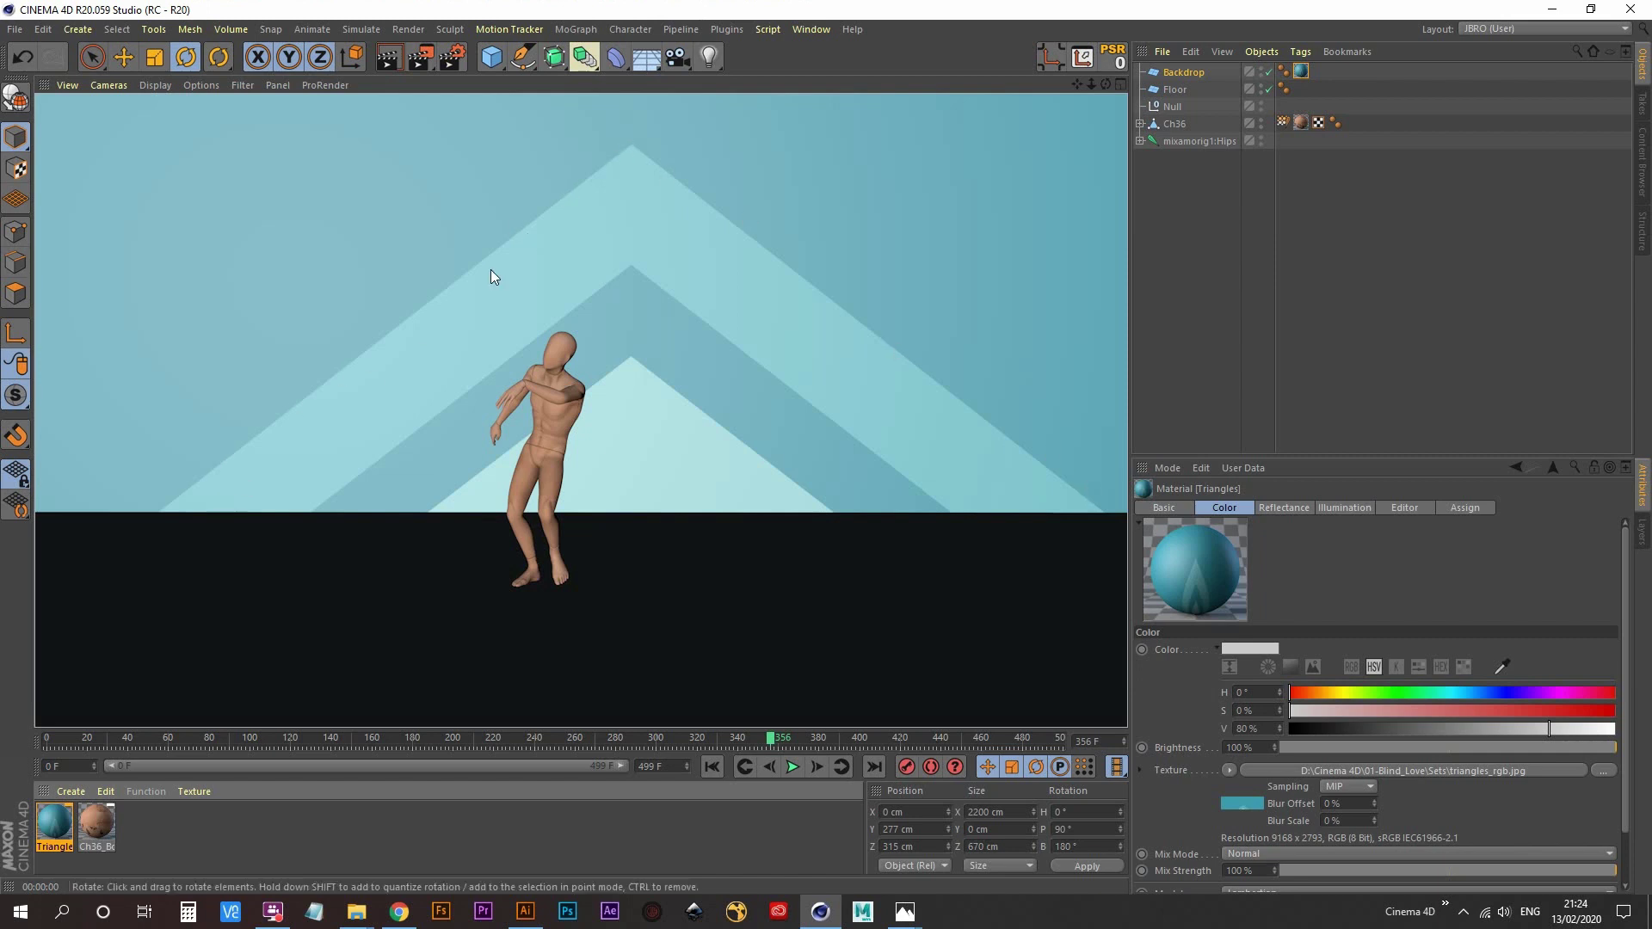
# - Switch to Illustrator and copy the three nested triangles
pyautogui.click(535, 914)
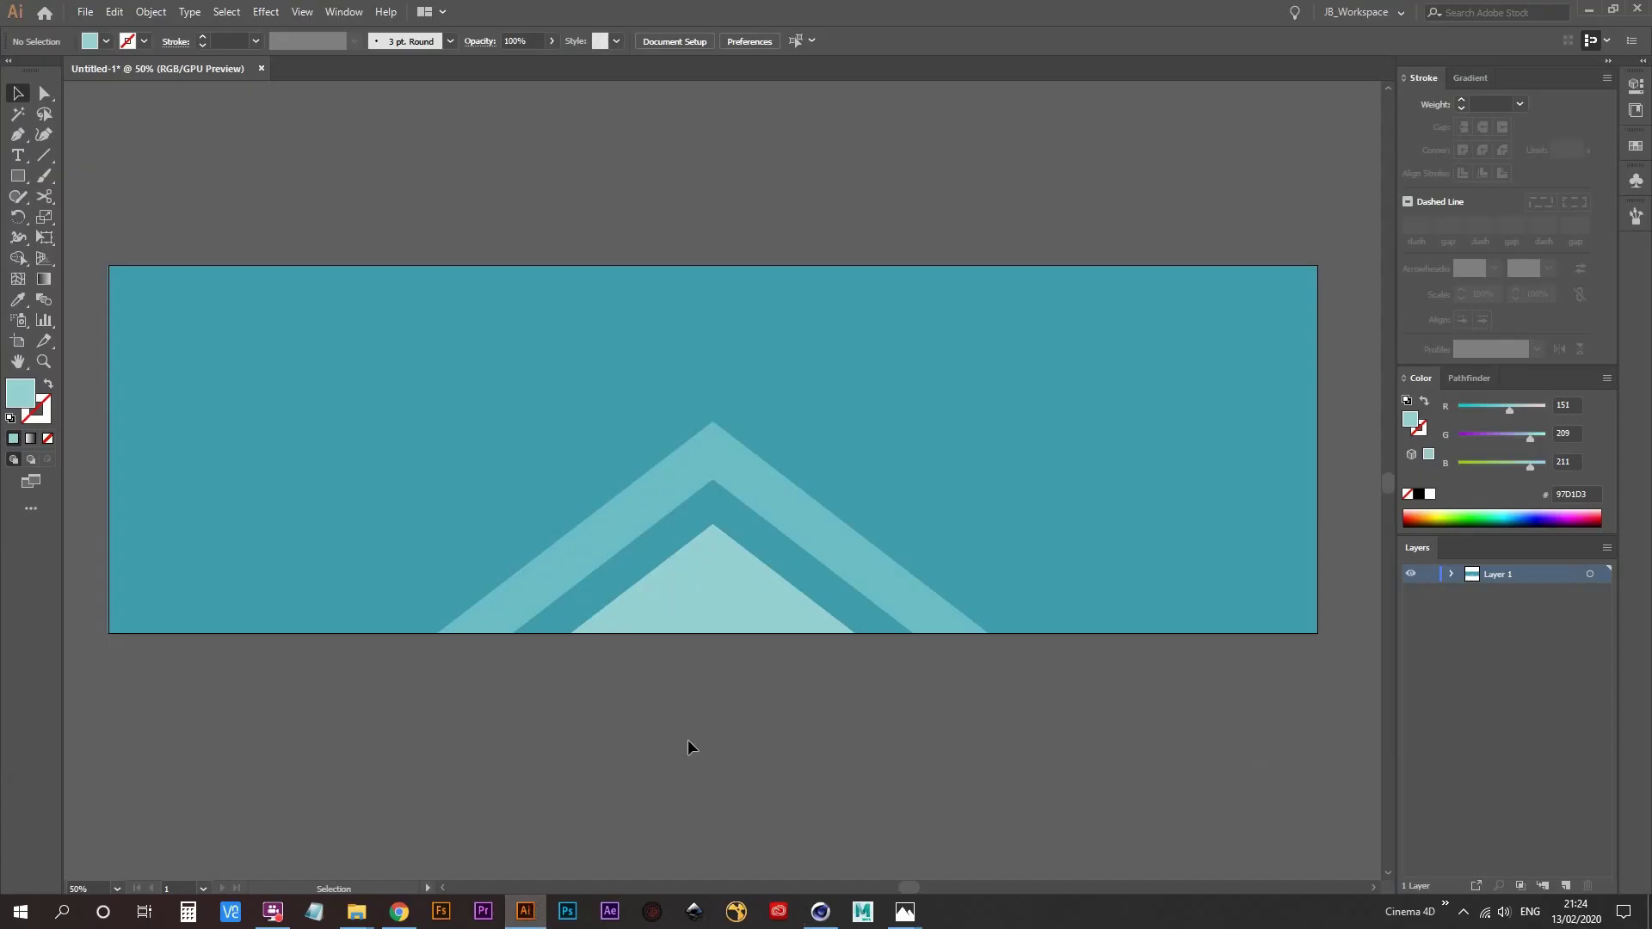
pyautogui.click(675, 621)
pyautogui.keyDown('shift'); pyautogui.click(638, 560); pyautogui.keyUp('shift')
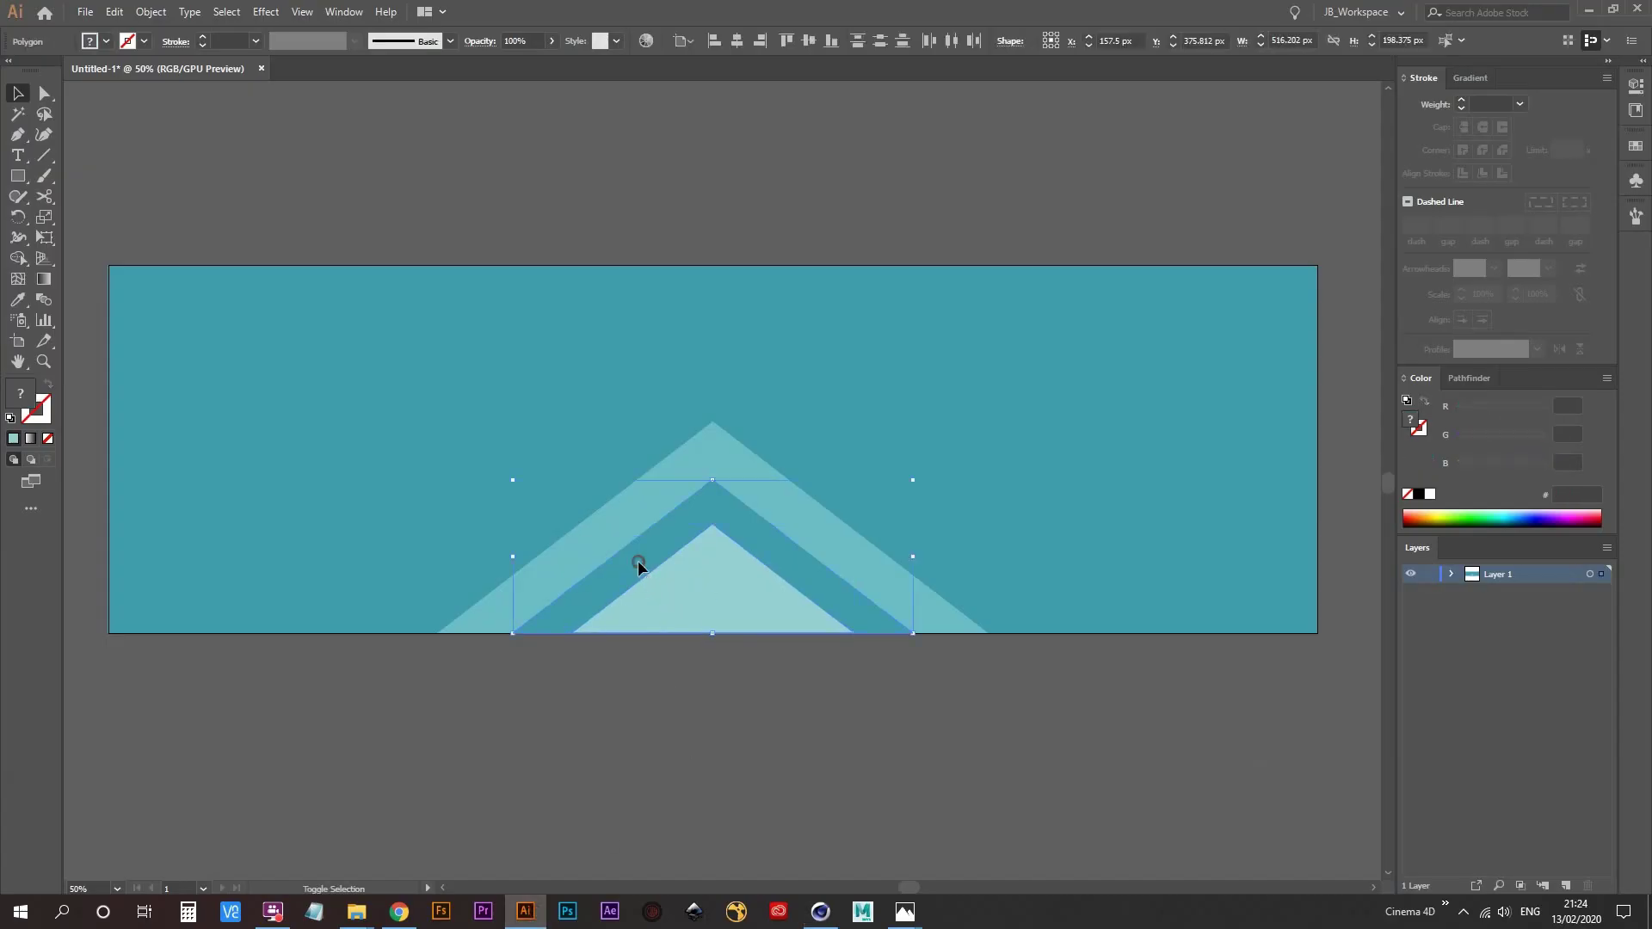
pyautogui.keyDown('shift'); pyautogui.click(658, 504); pyautogui.keyUp('shift')
pyautogui.hotkey('ctrl', 'c')
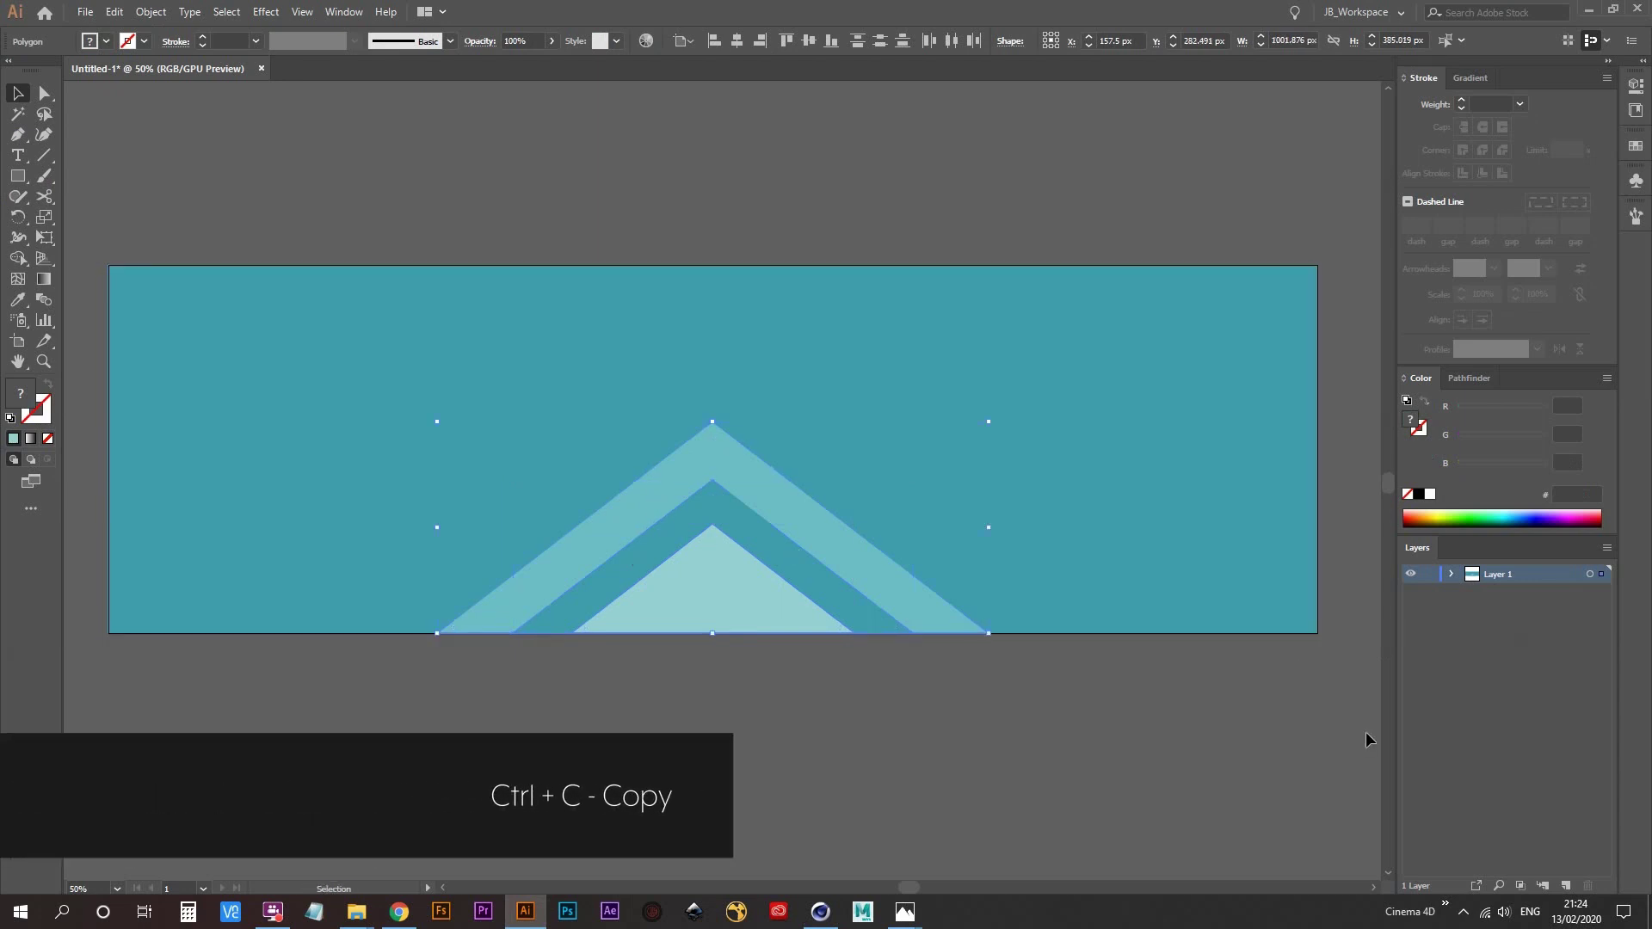
# - Create a new layer below Layer 1 and paste the copied triangles in place on it
pyautogui.click(1568, 886)
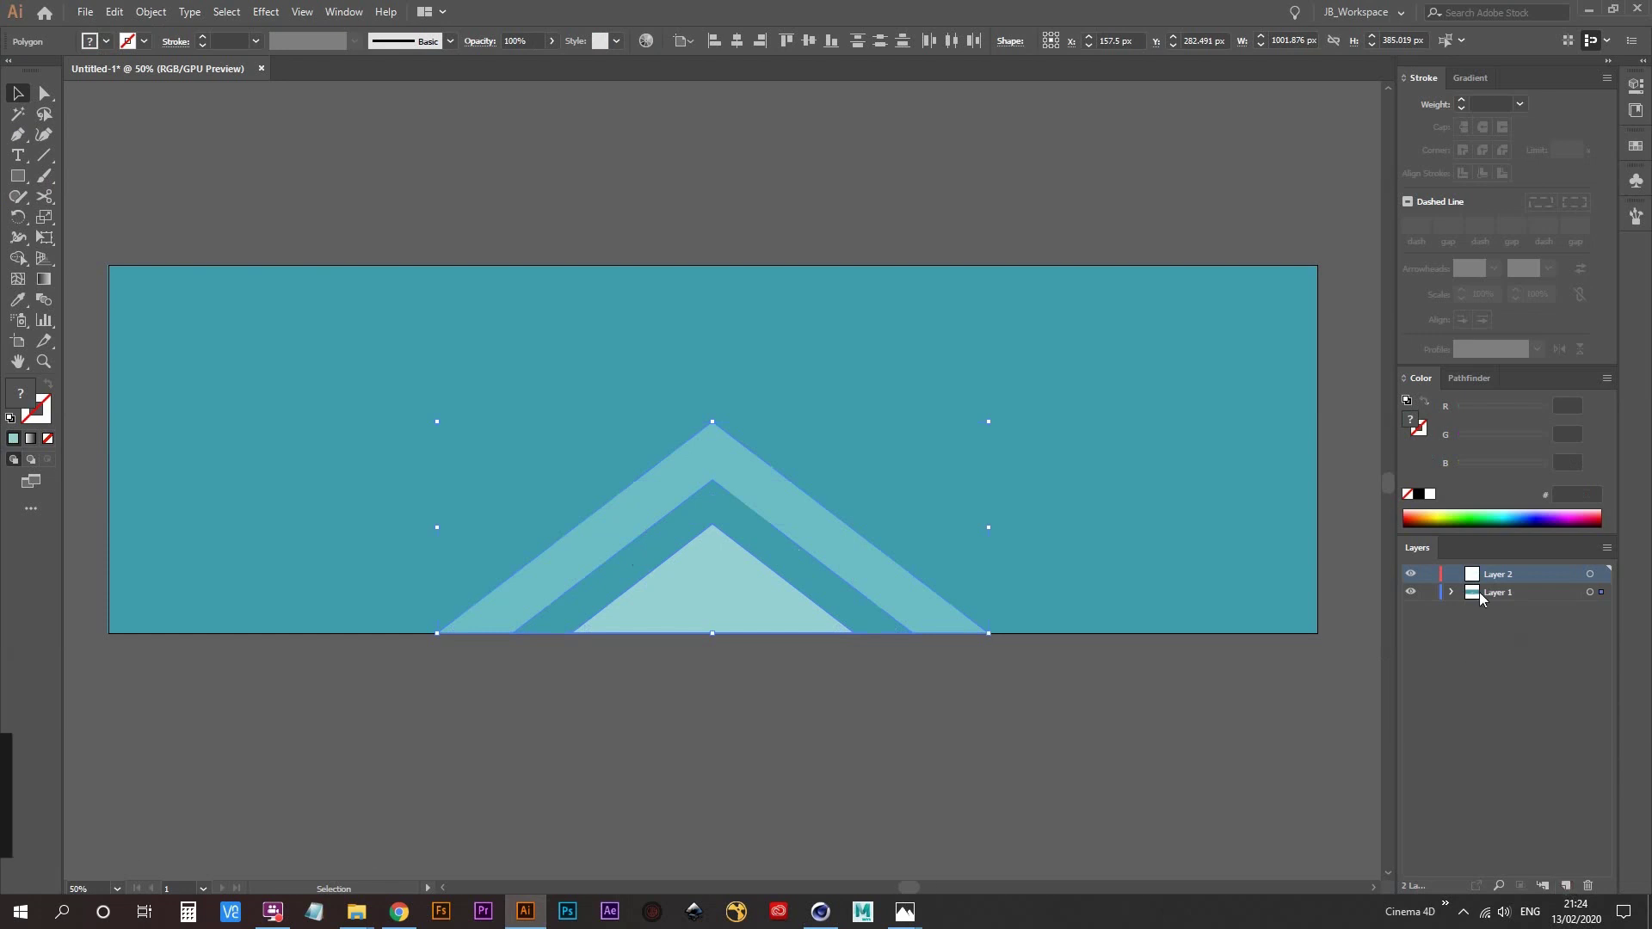
pyautogui.moveTo(1494, 577); pyautogui.dragTo(1500, 623)
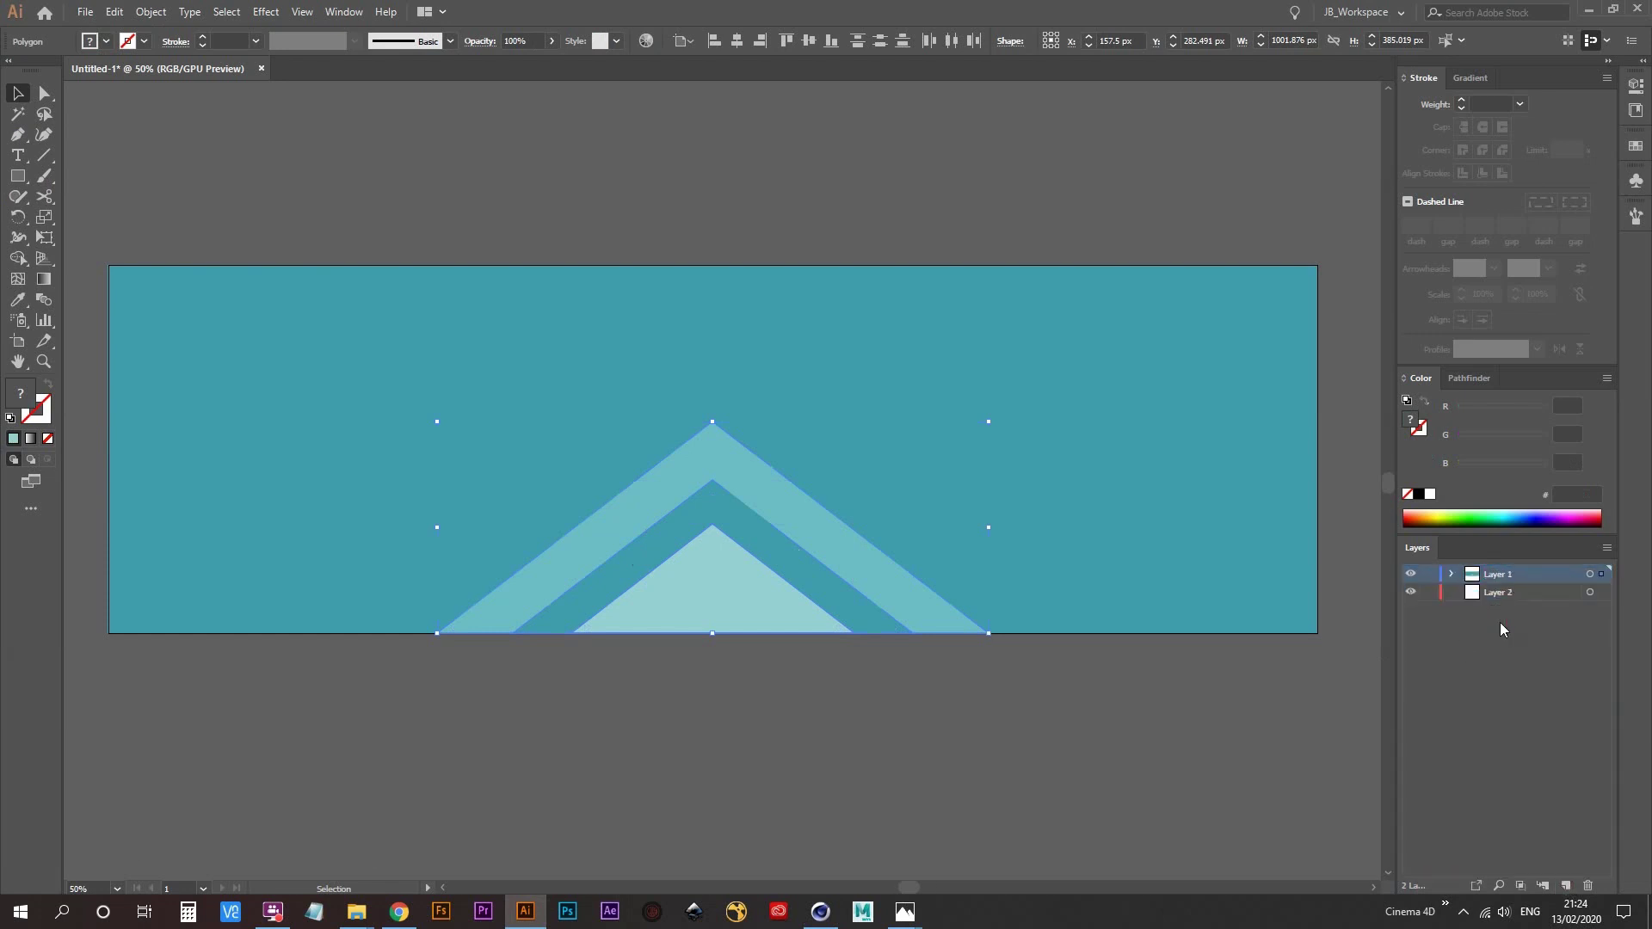
pyautogui.hotkey('ctrl', 'shift', 'v')
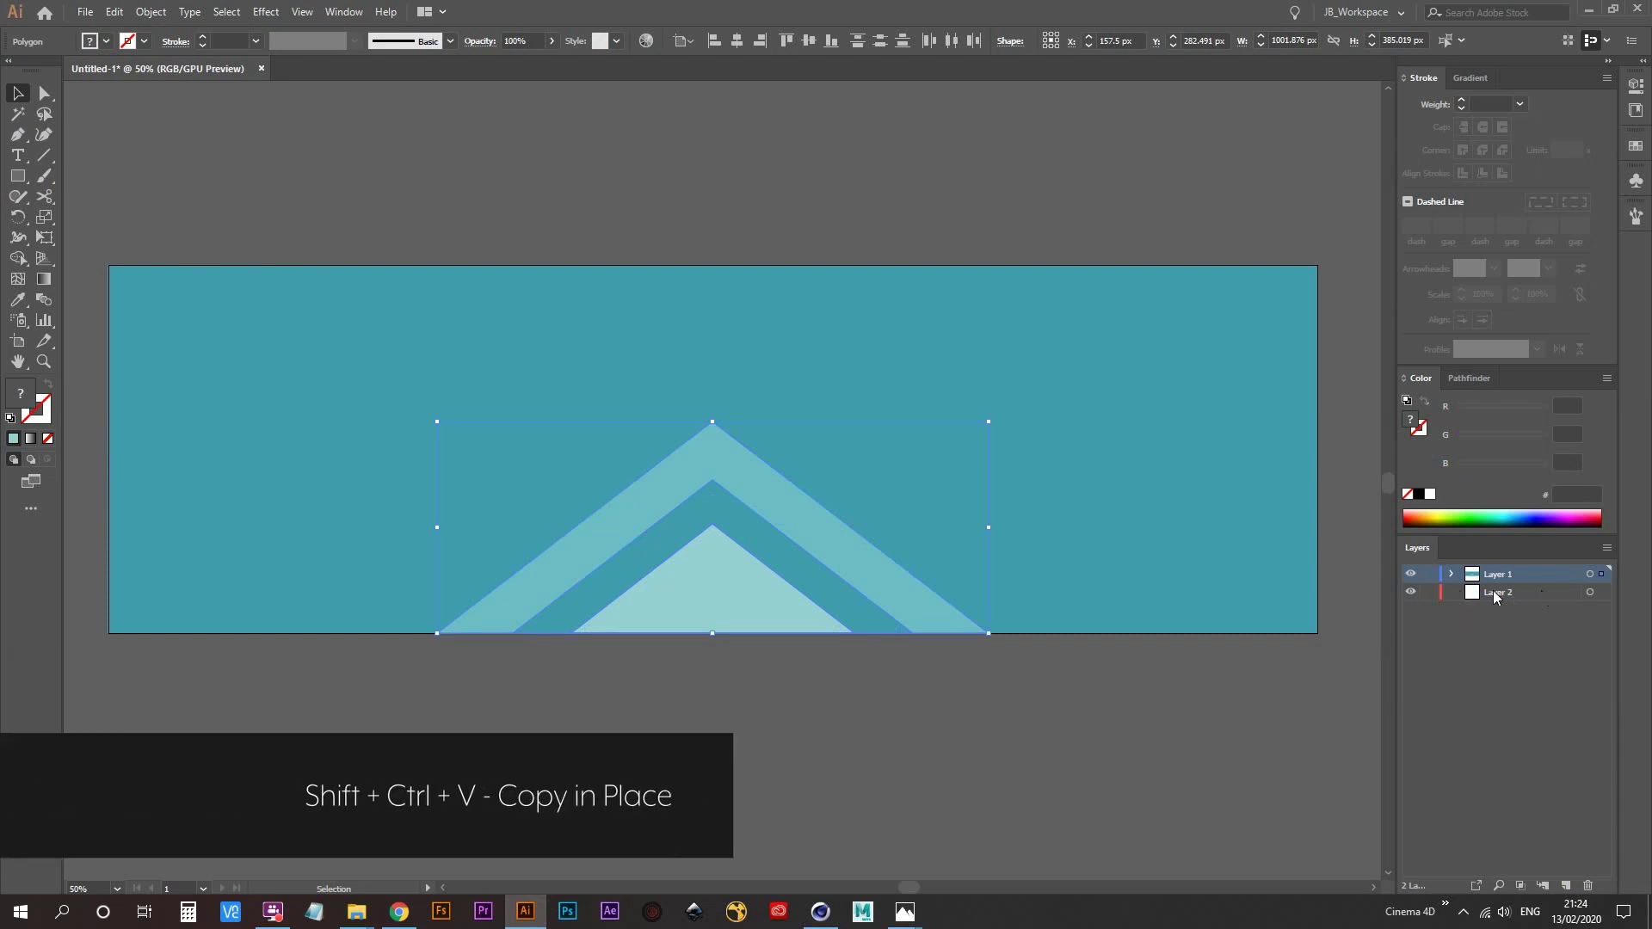
pyautogui.click(1494, 596)
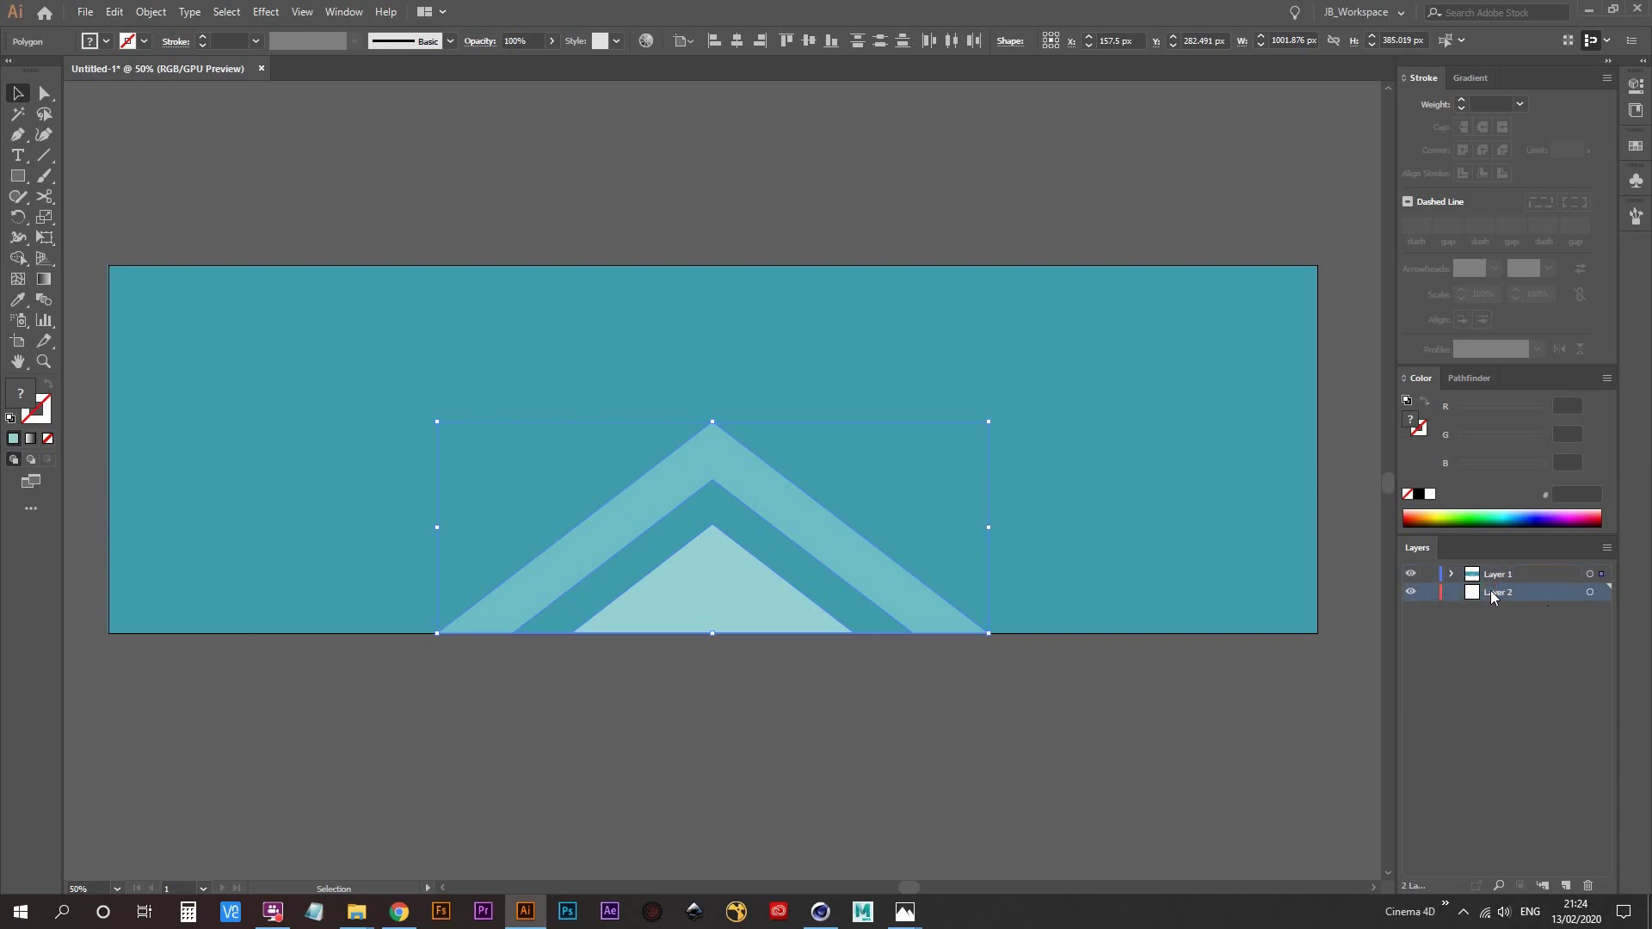
pyautogui.hotkey('ctrl', 'shift', 'v')
# - Show Layer 2 on its own to check the copied triangles, and switch visibility back to Layer 1 only
pyautogui.moveTo(1410, 594); pyautogui.dragTo(1410, 573)
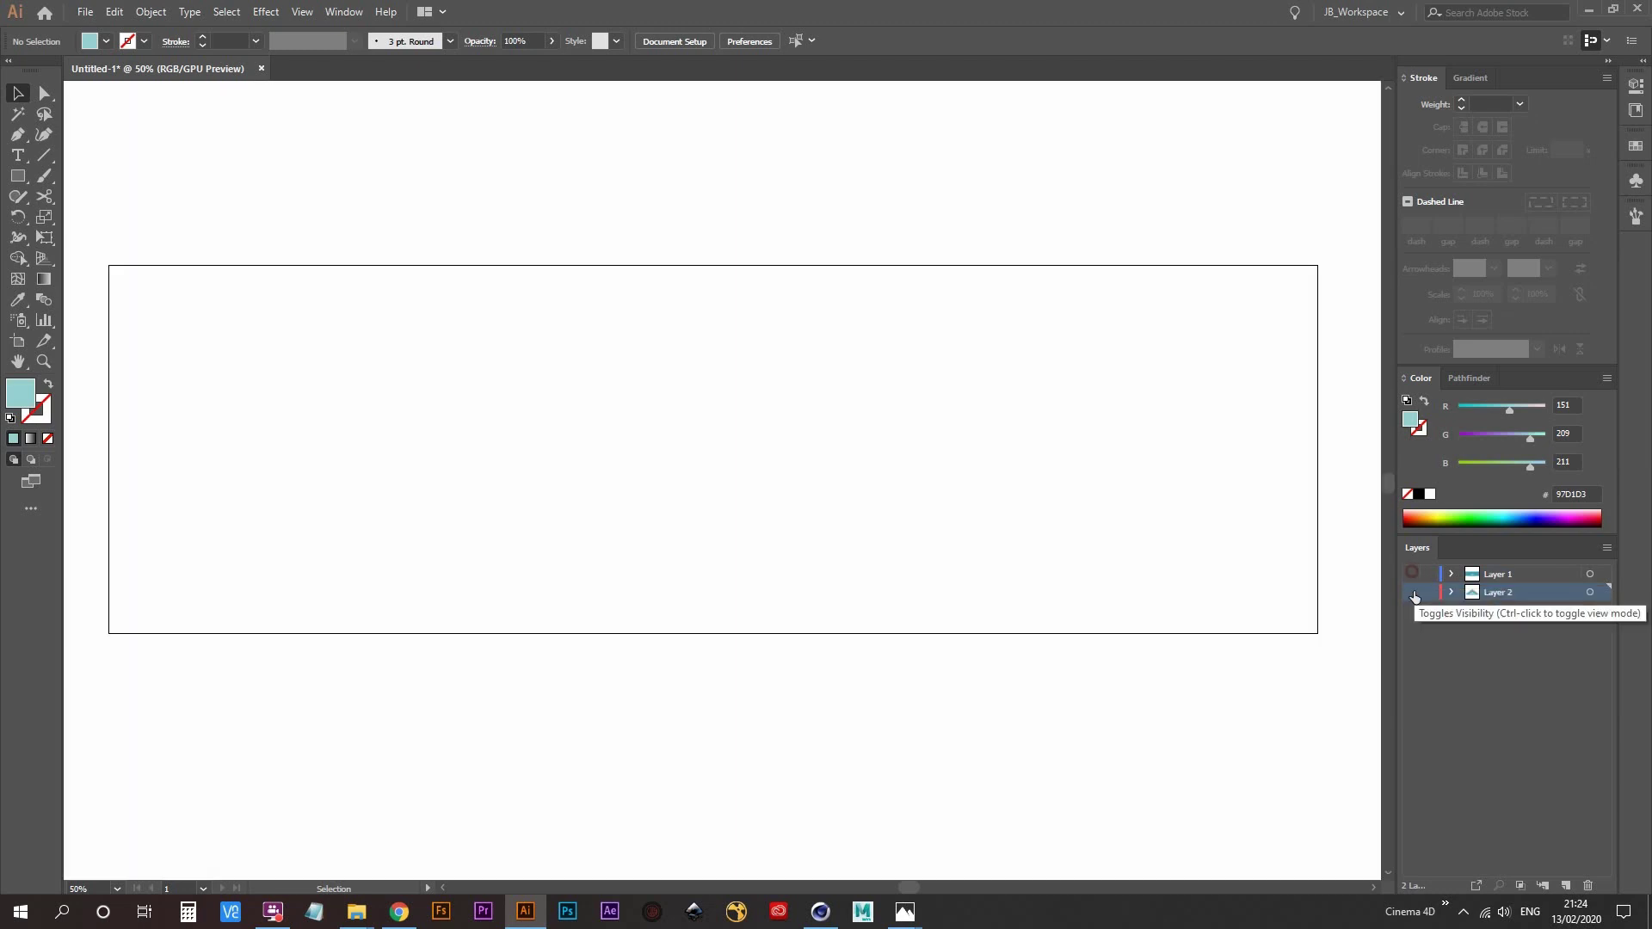
pyautogui.click(1412, 593)
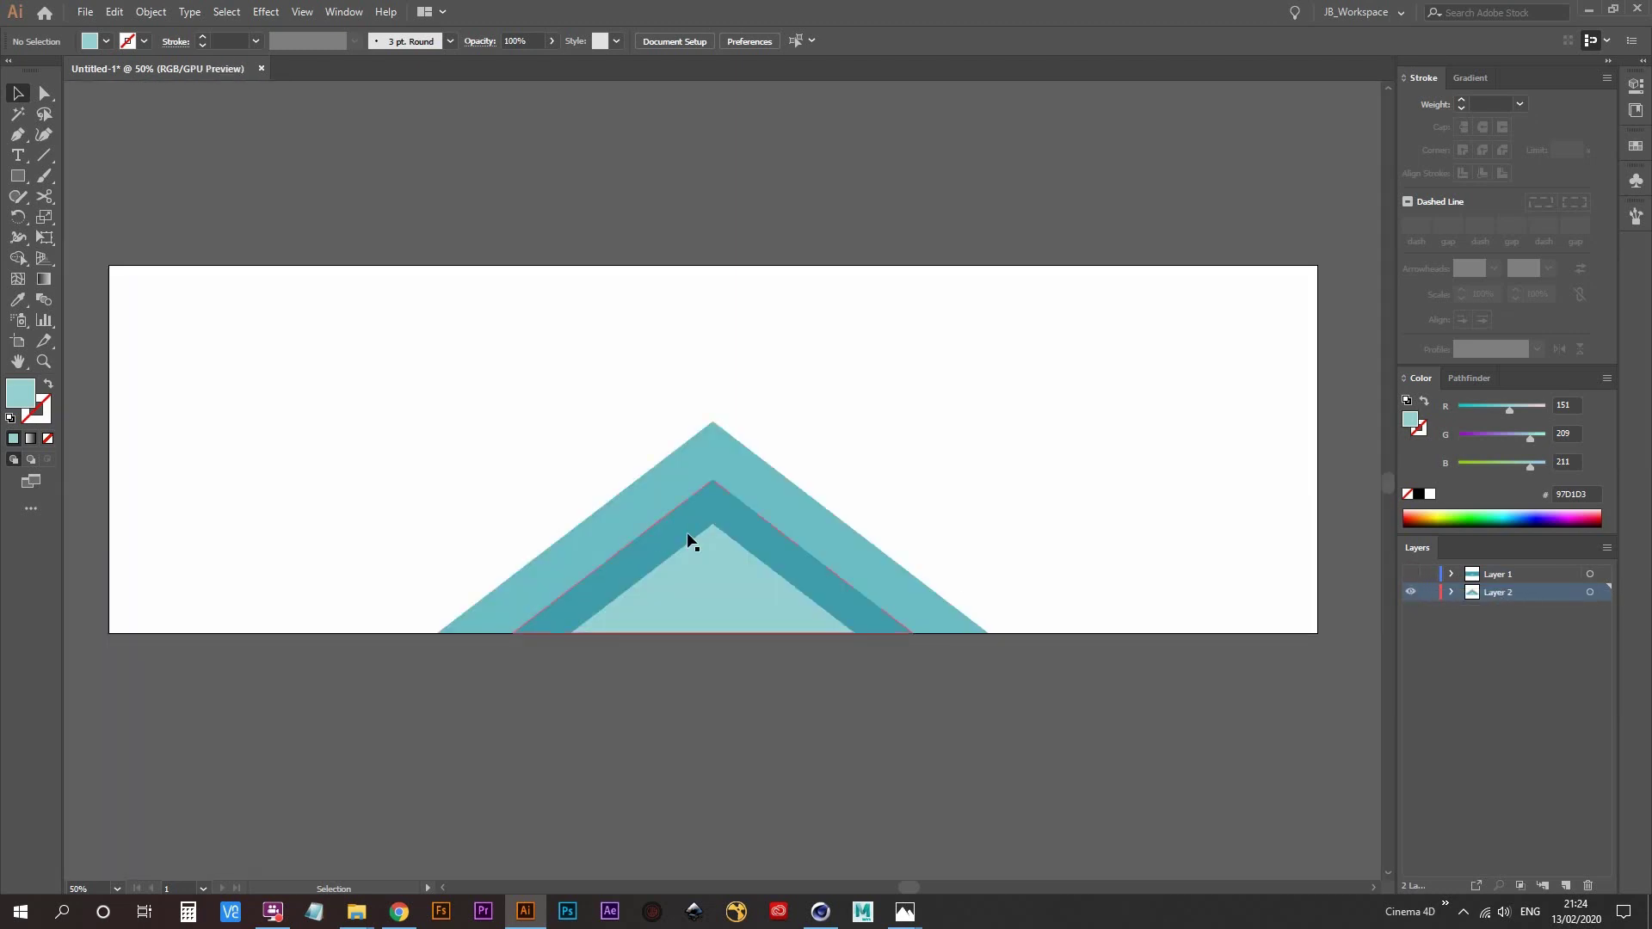
pyautogui.click(1405, 593)
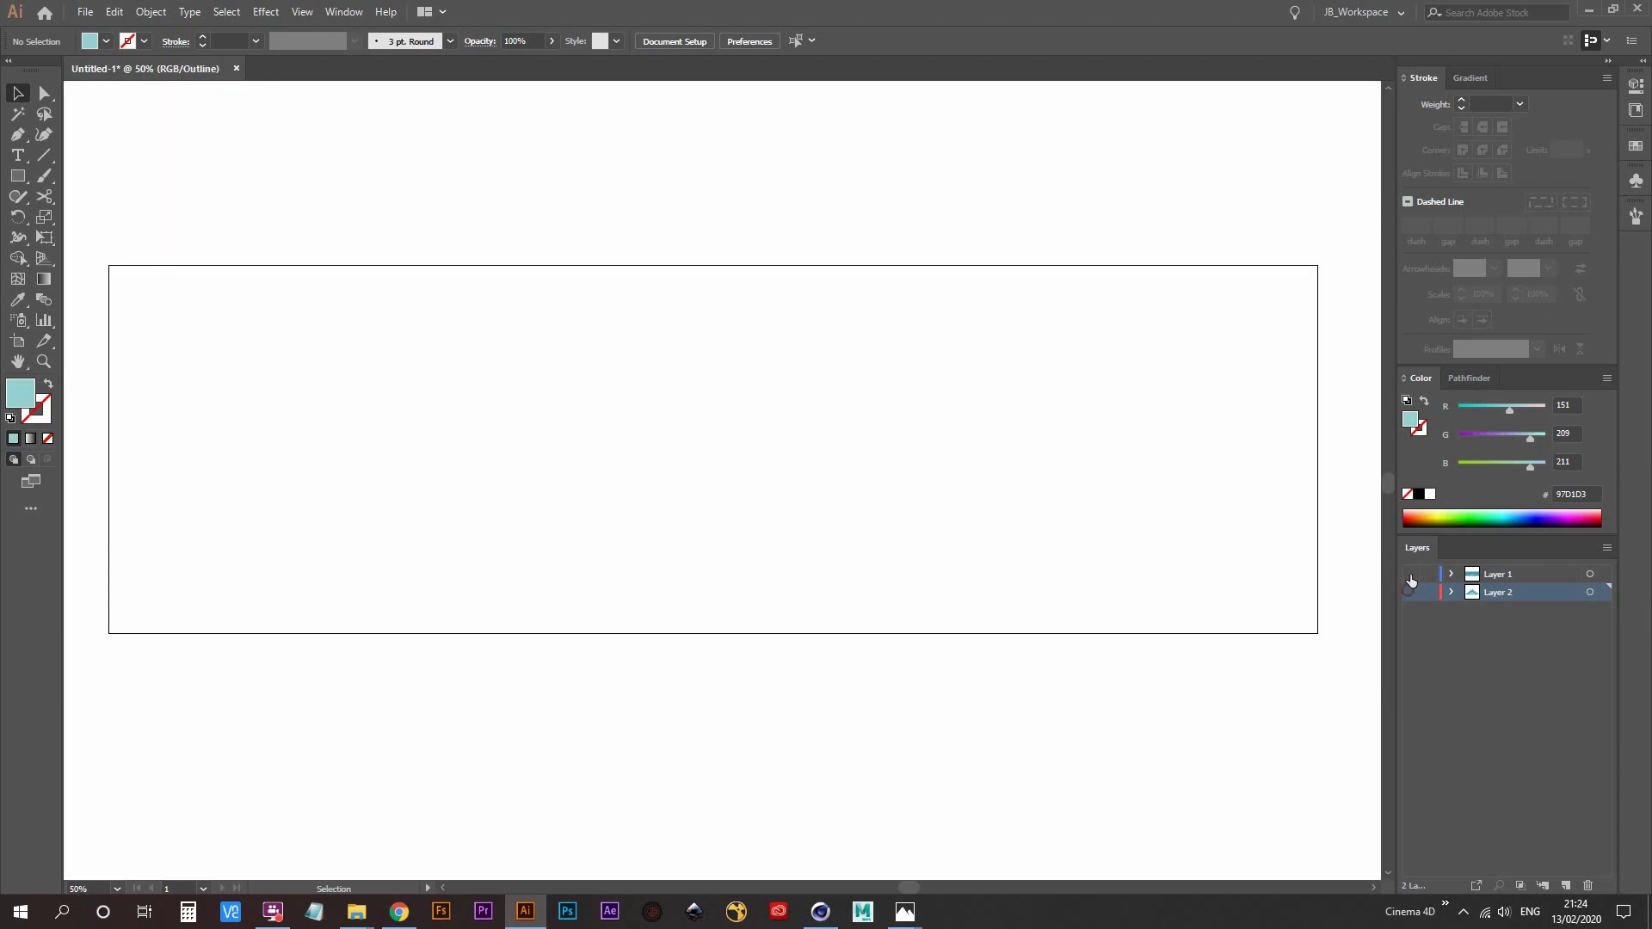
pyautogui.click(1411, 574)
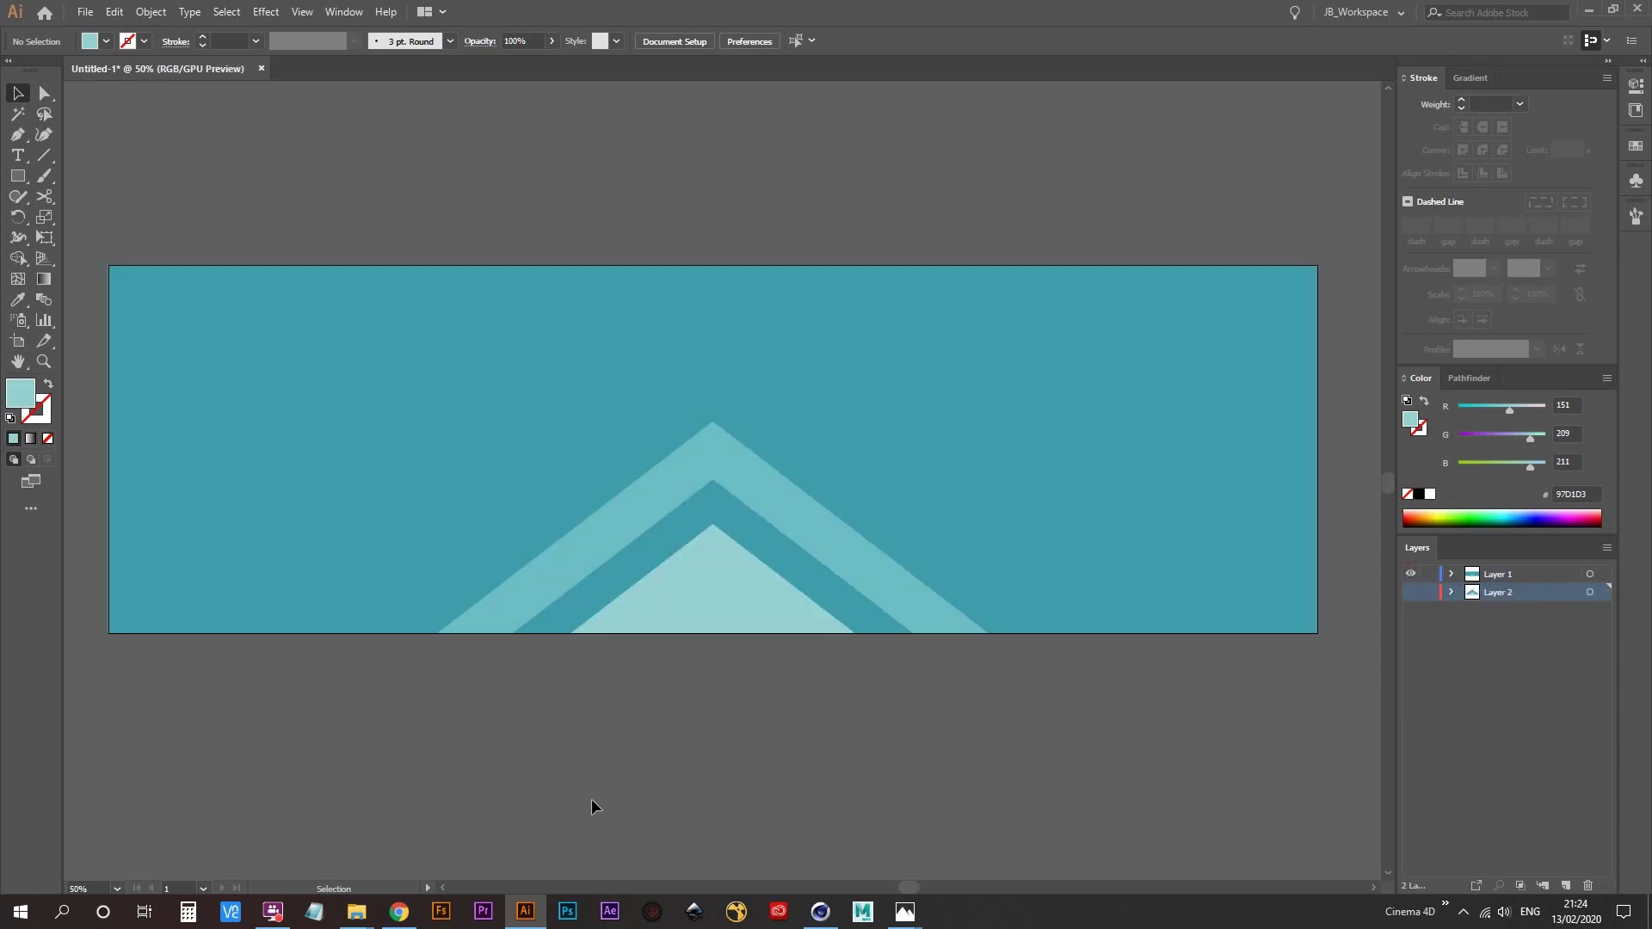
# - Delete the teal background rectangle behind the nested triangles on Layer 1
pyautogui.click(689, 584)
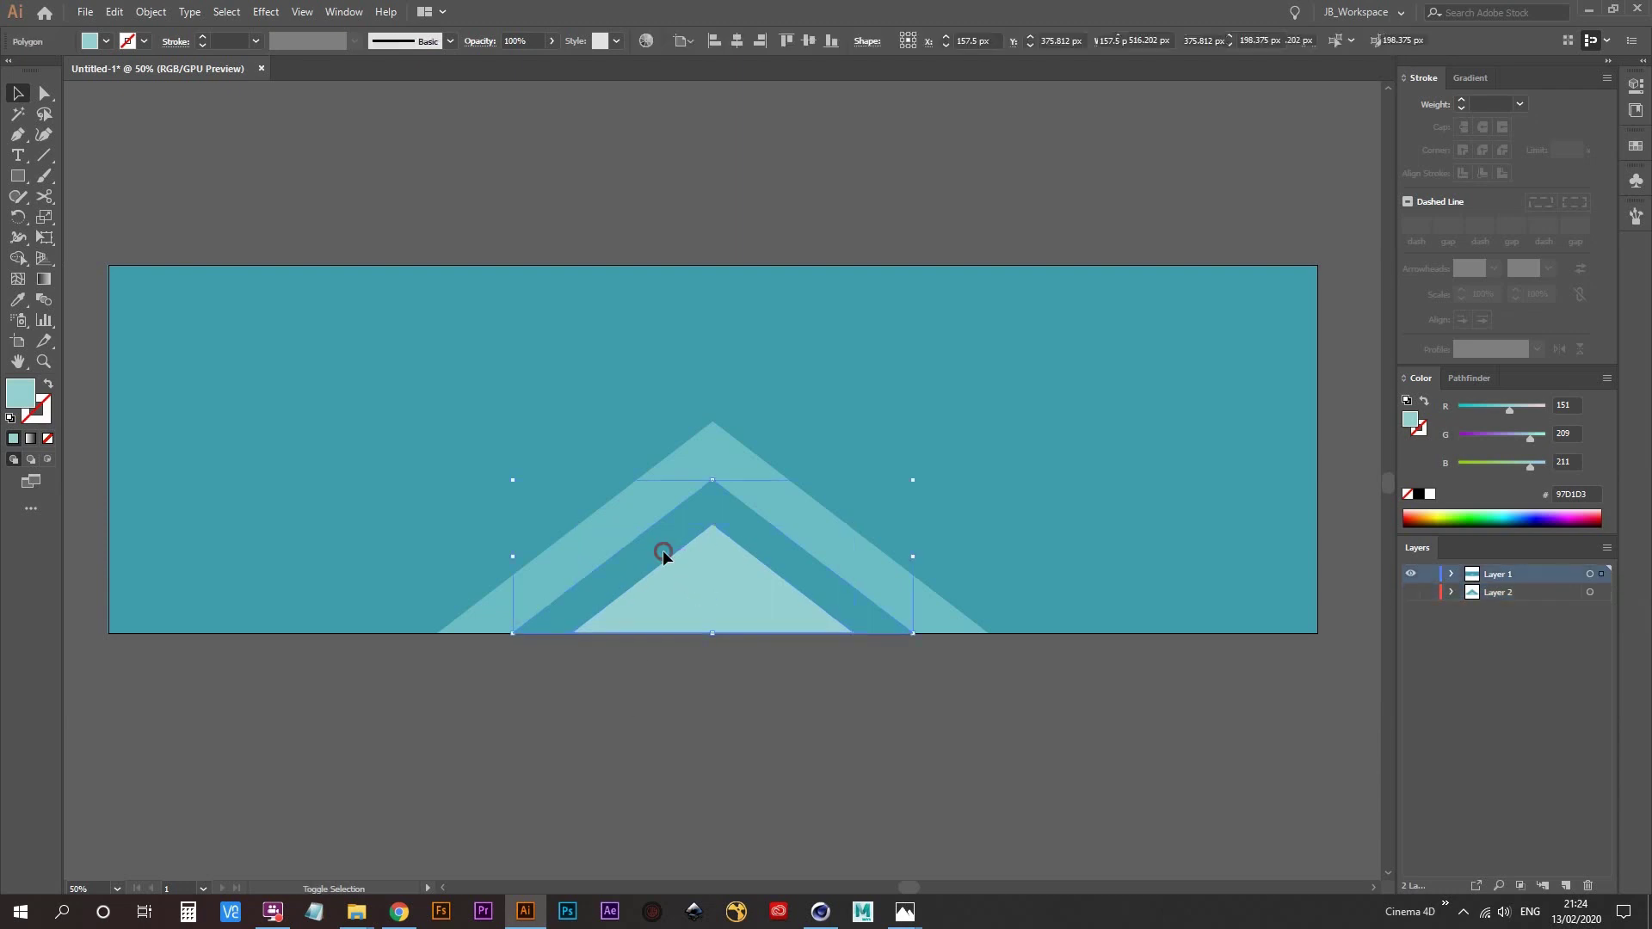
pyautogui.keyDown('shift'); pyautogui.click(648, 520); pyautogui.keyUp('shift')
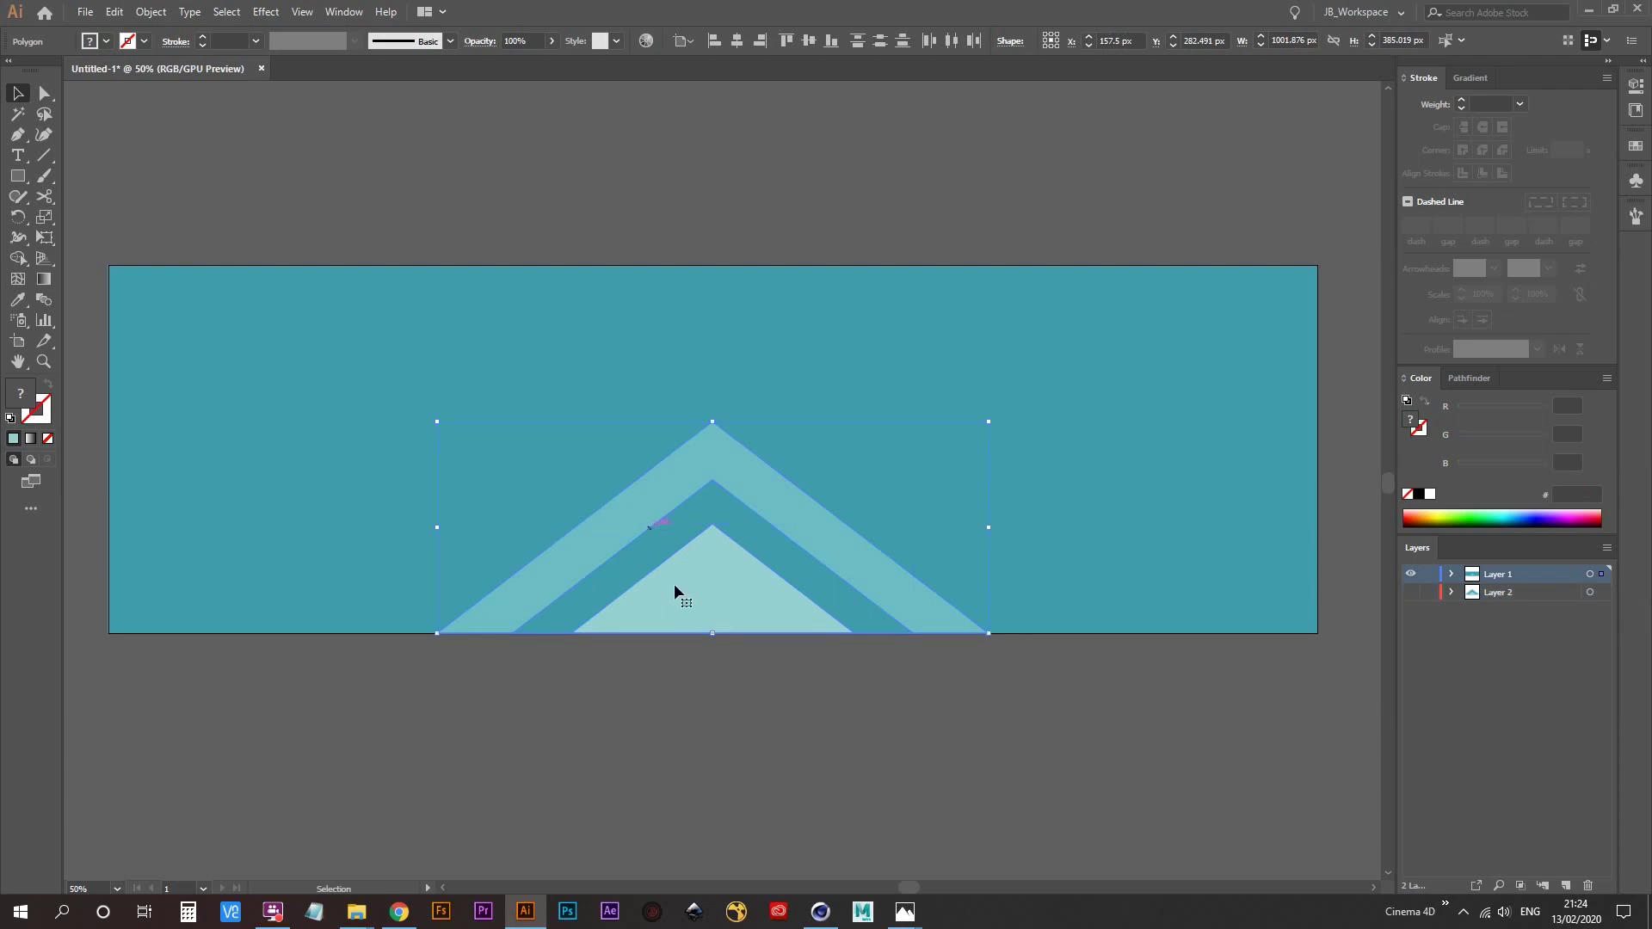
pyautogui.click(736, 751)
pyautogui.click(383, 343)
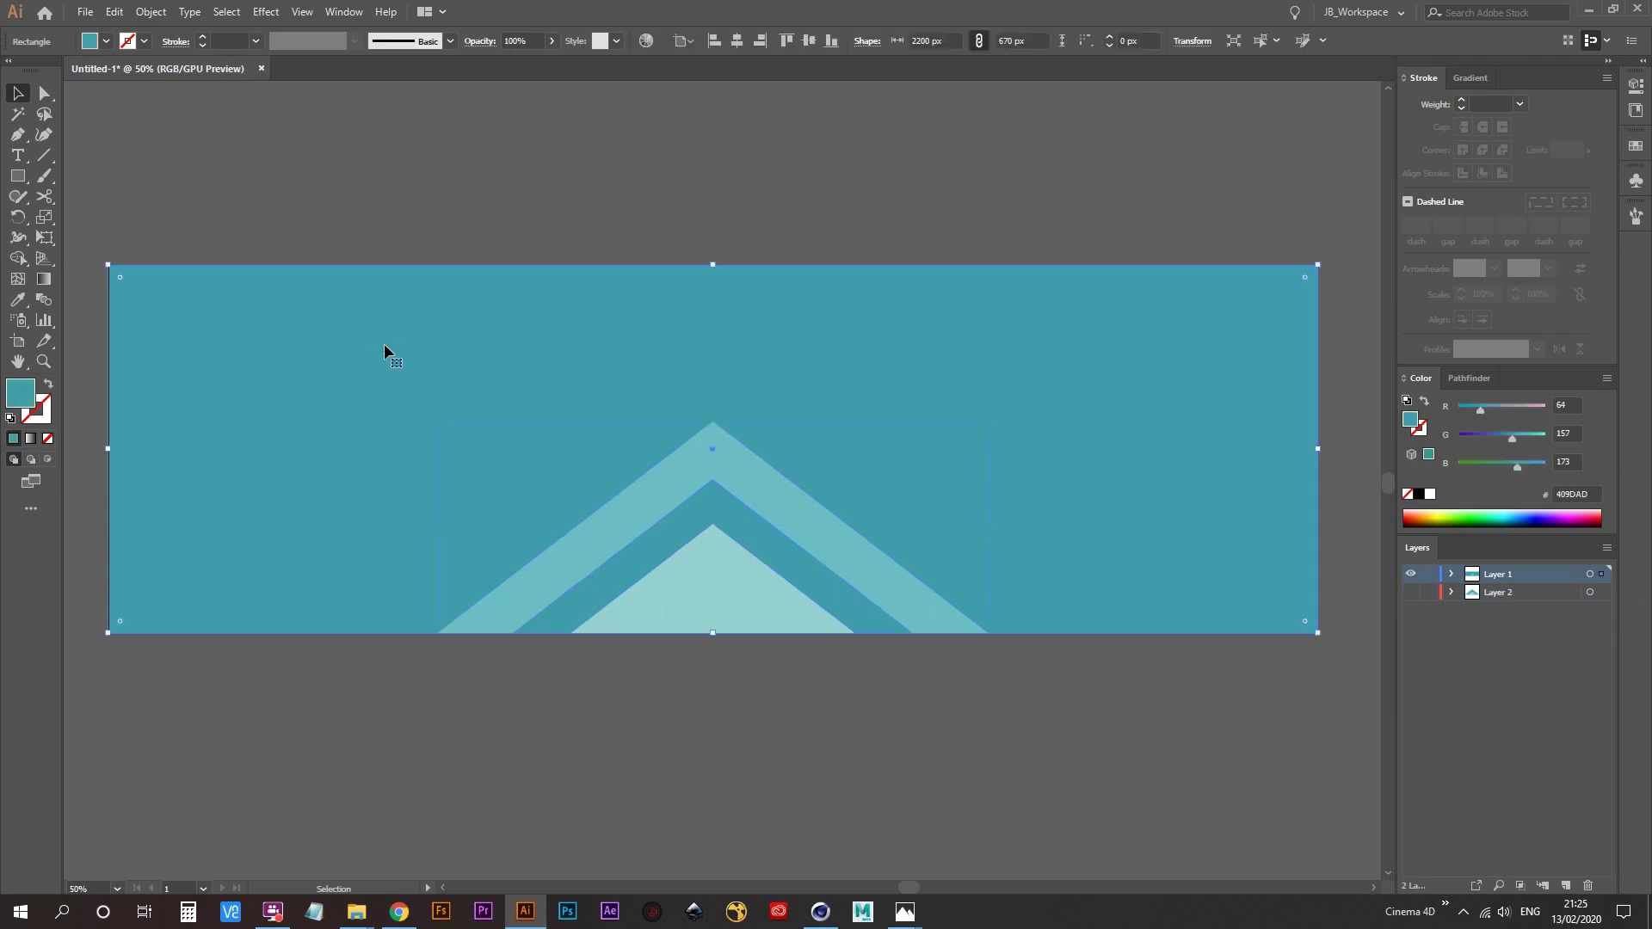
pyautogui.press('Delete')
# - Try to turn the nested triangles into outlines by swapping fill and stroke, working from the innermost triangle outward
pyautogui.click(654, 487)
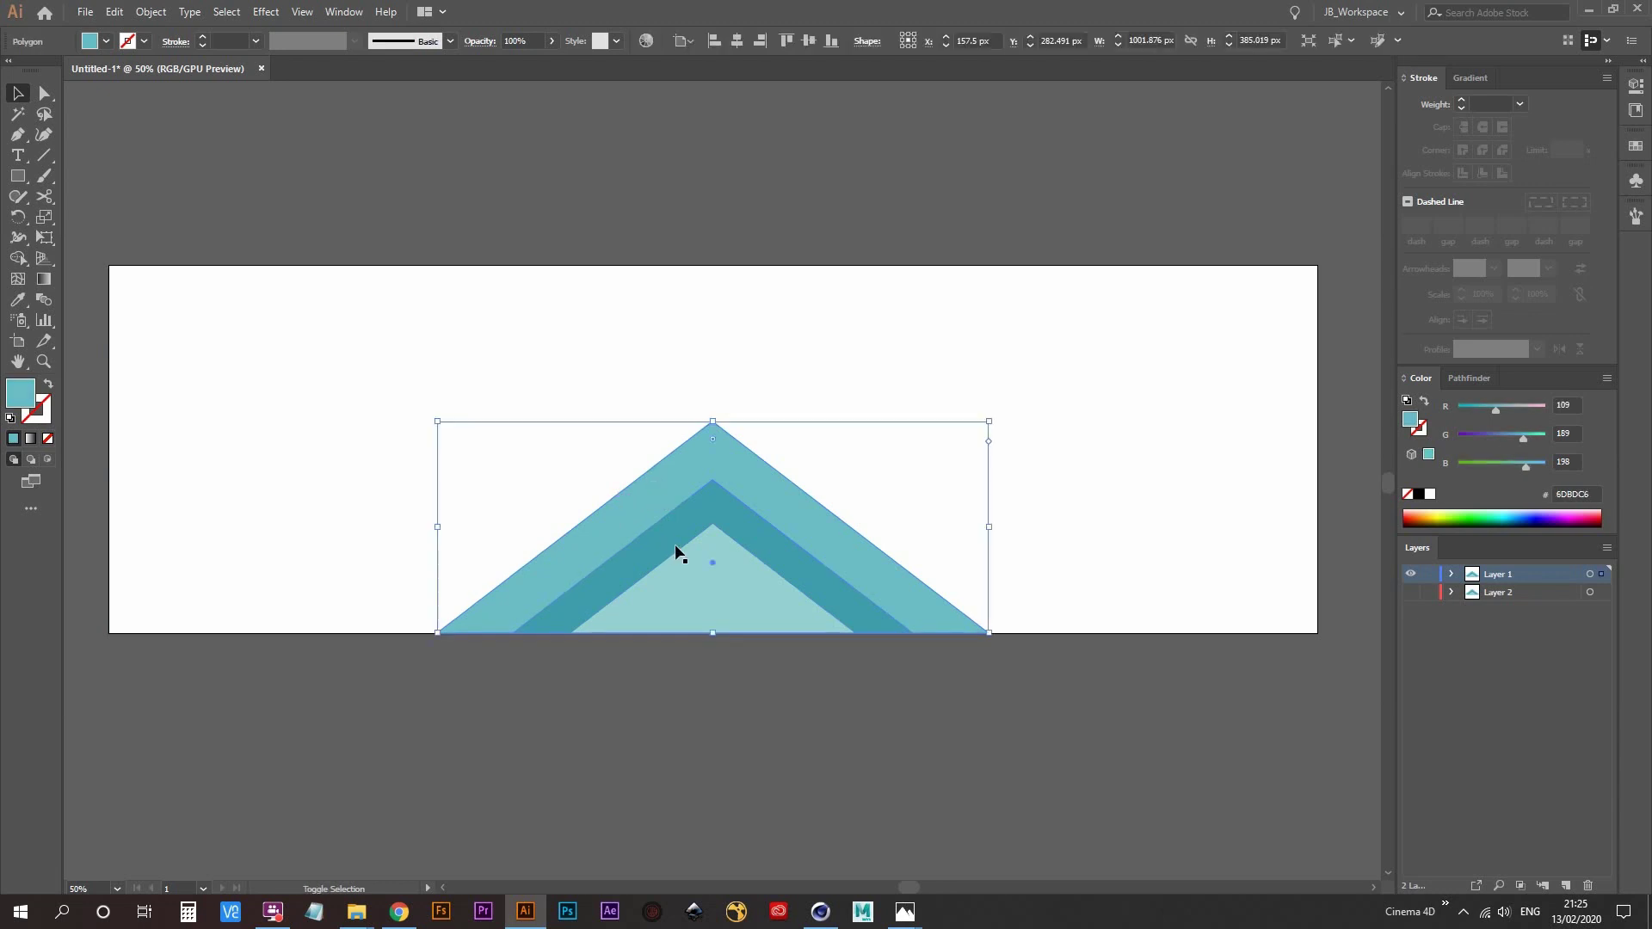
pyautogui.keyDown('shift'); pyautogui.click(697, 582); pyautogui.keyUp('shift')
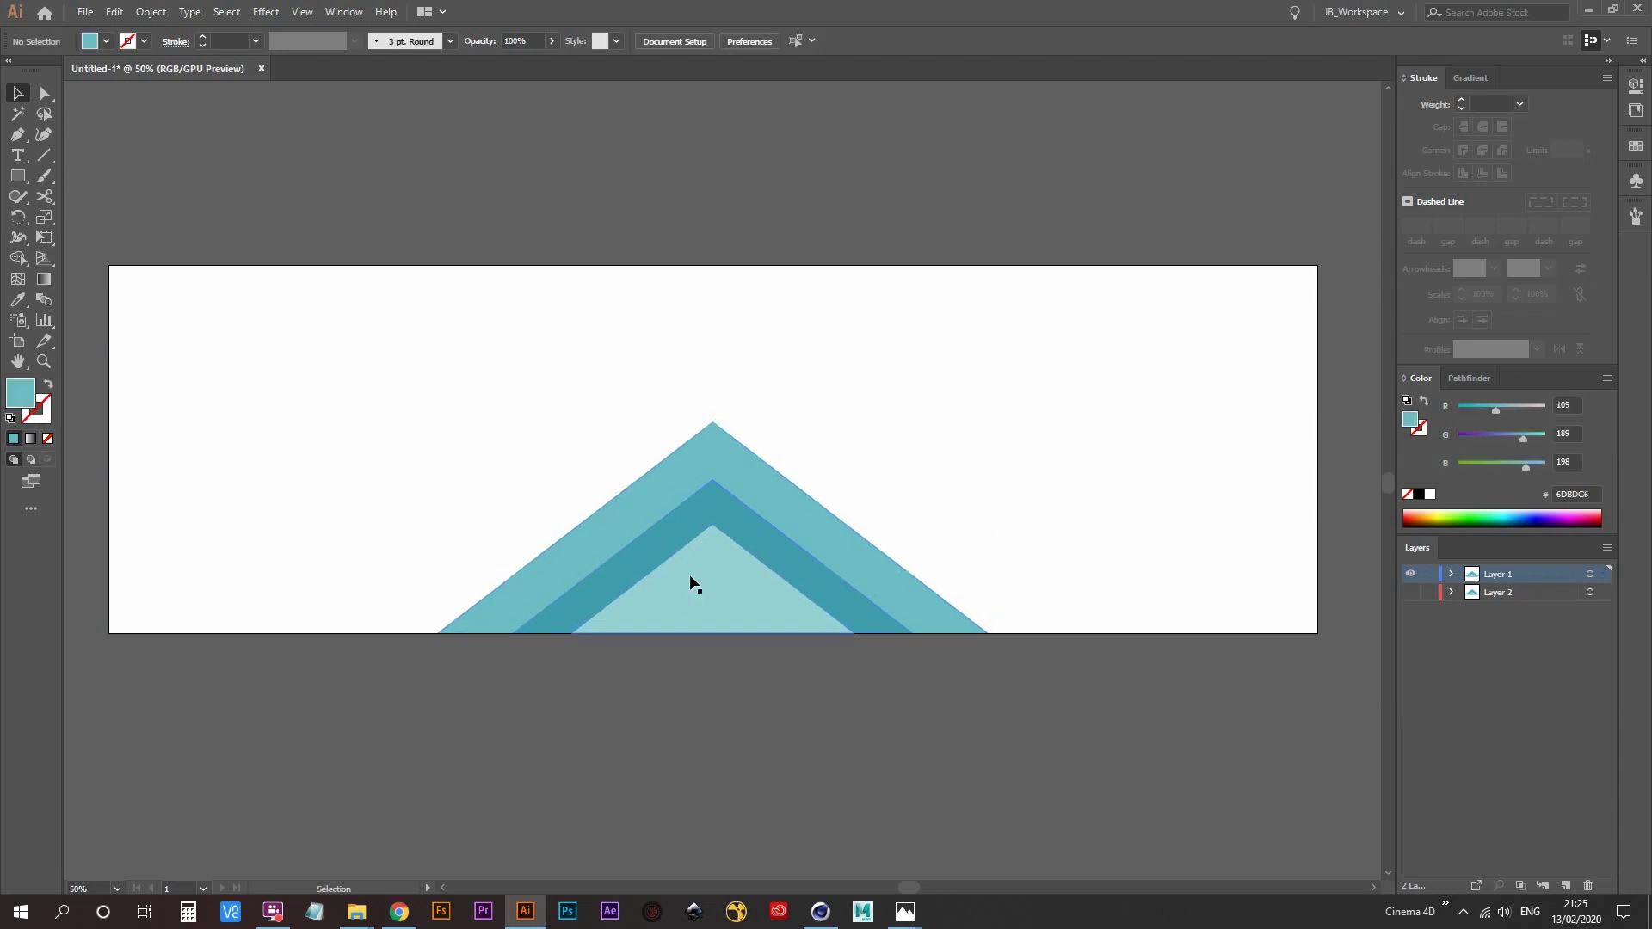
pyautogui.click(690, 578)
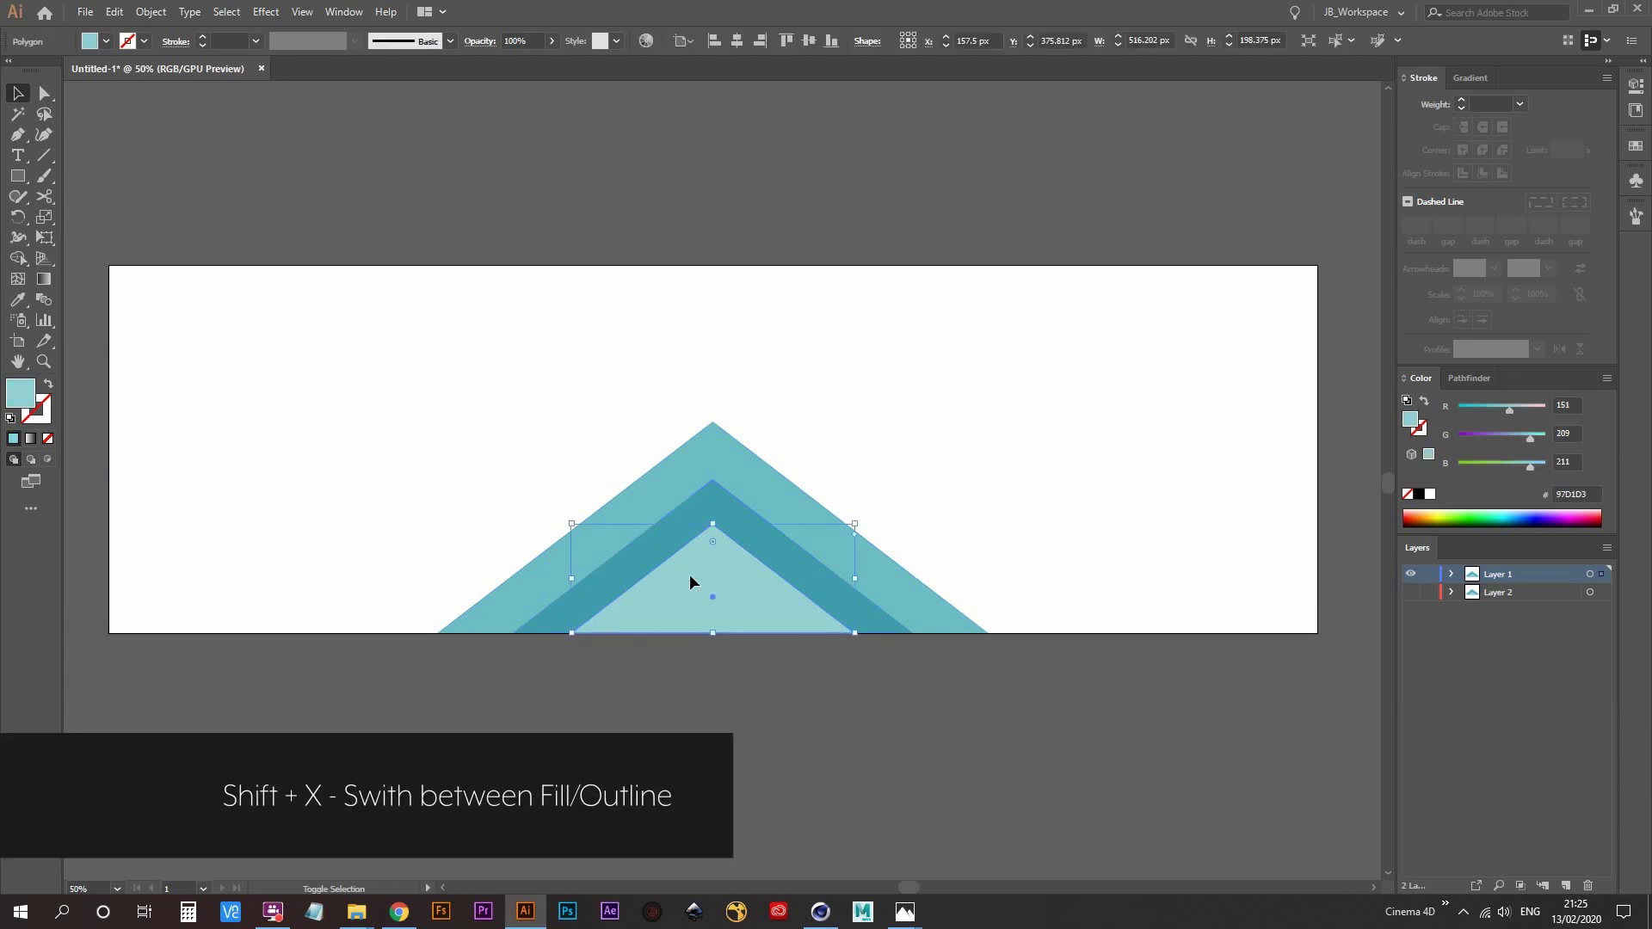
pyautogui.hotkey('shift', 'x')
pyautogui.click(637, 565)
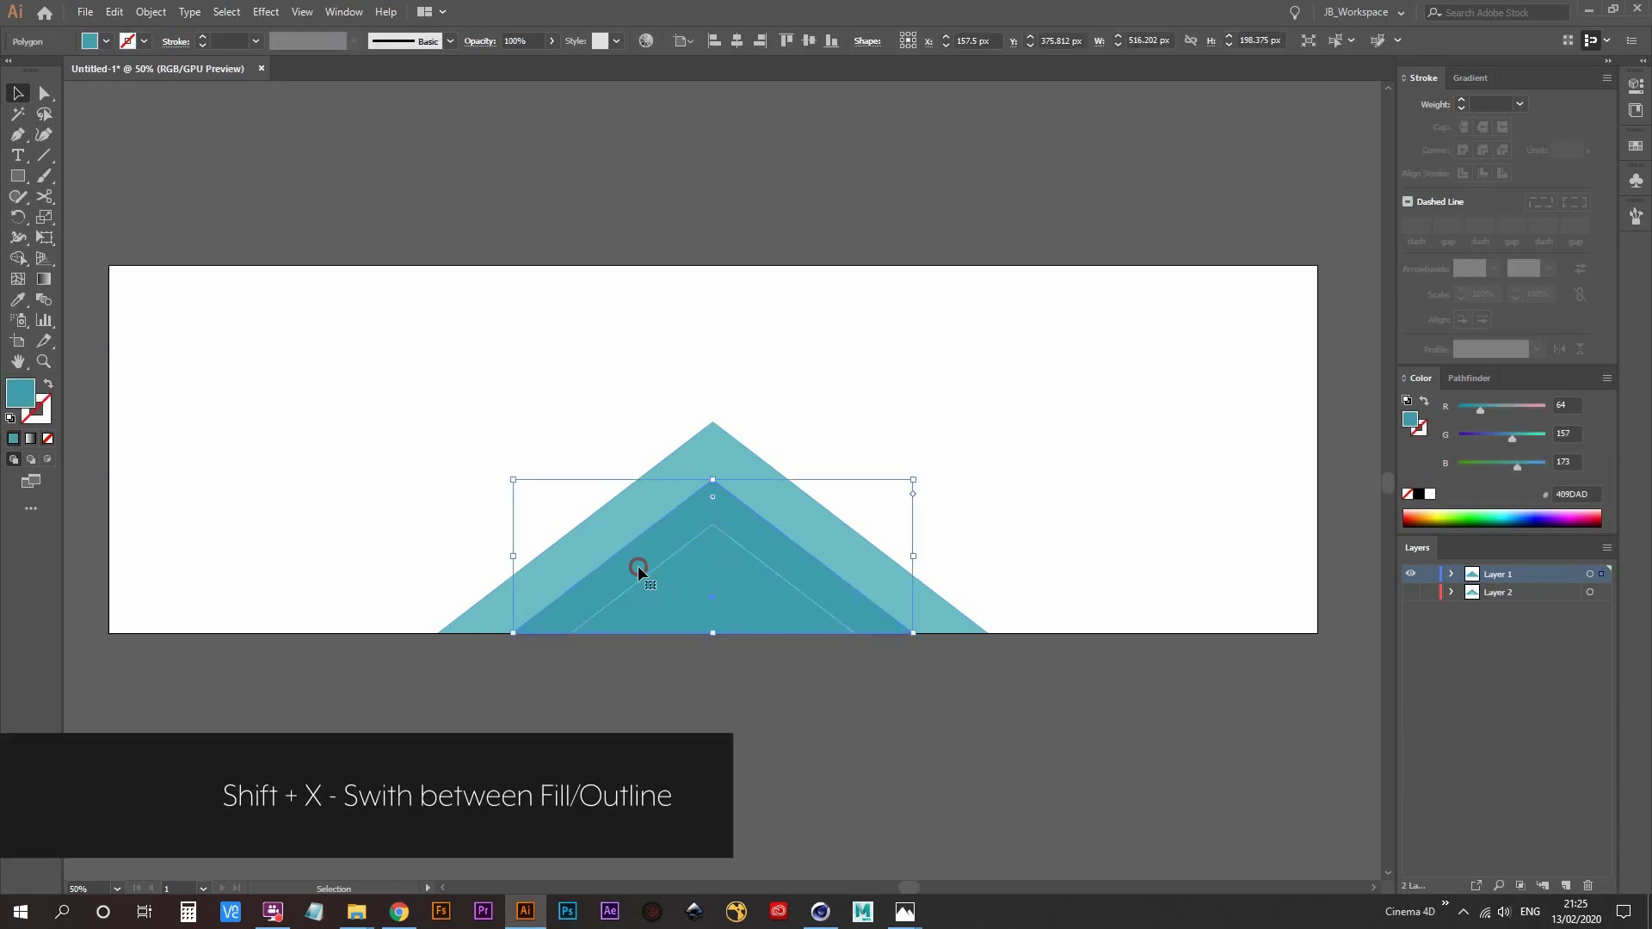
pyautogui.hotkey('shift', 'x')
pyautogui.click(620, 519)
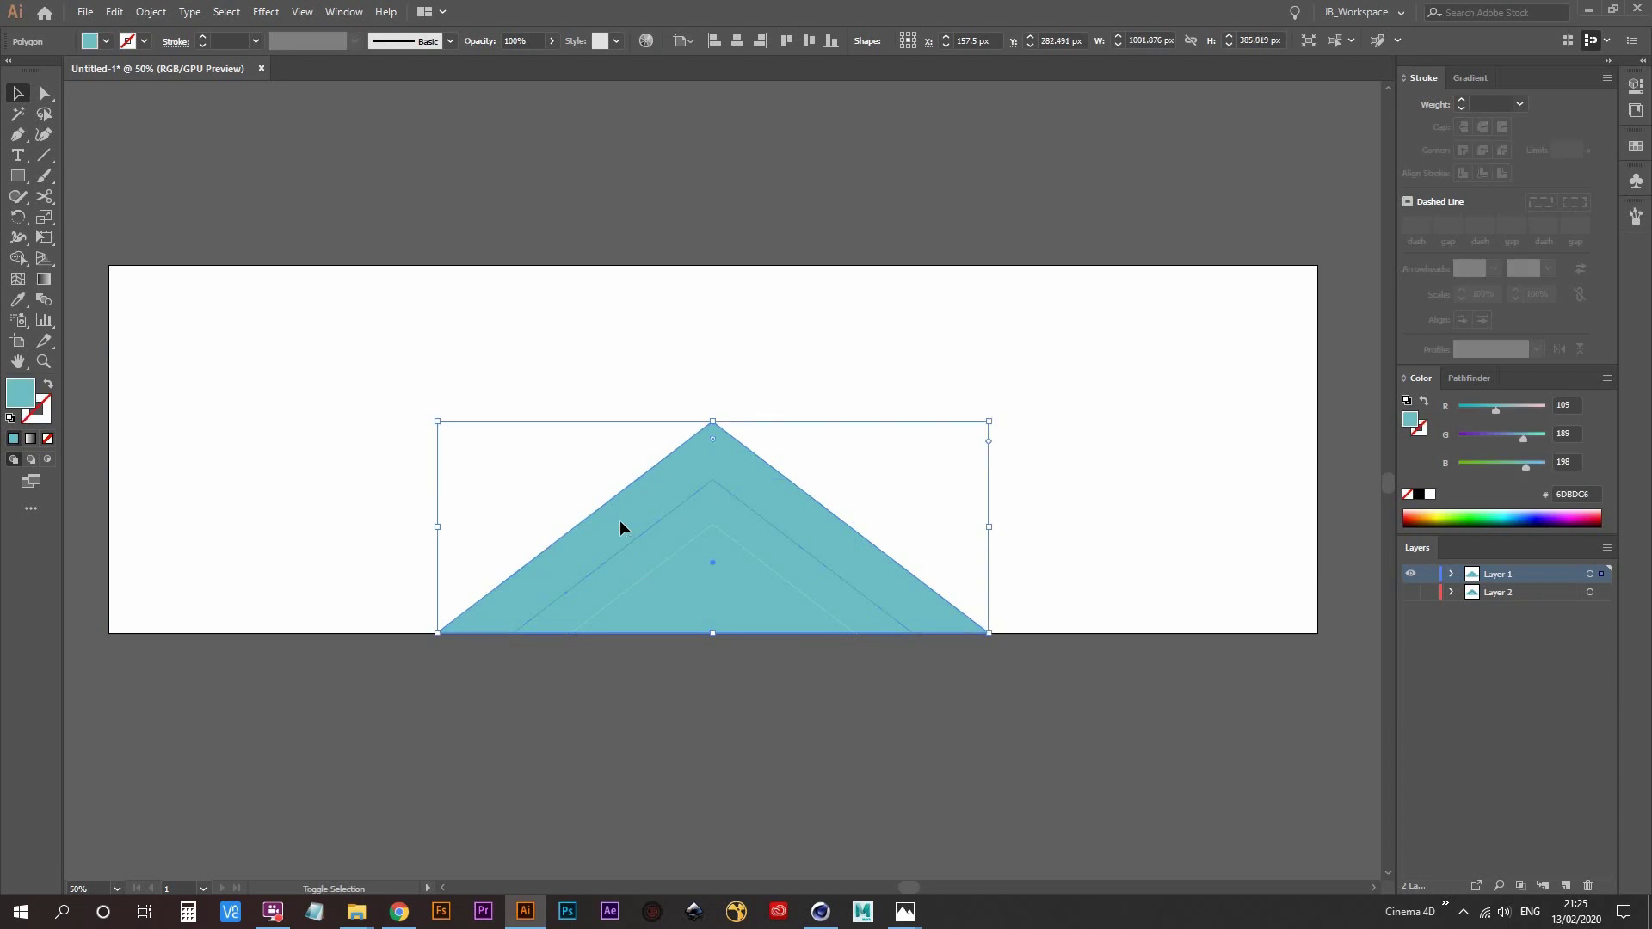
pyautogui.hotkey('shift', 'x')
pyautogui.click(645, 730)
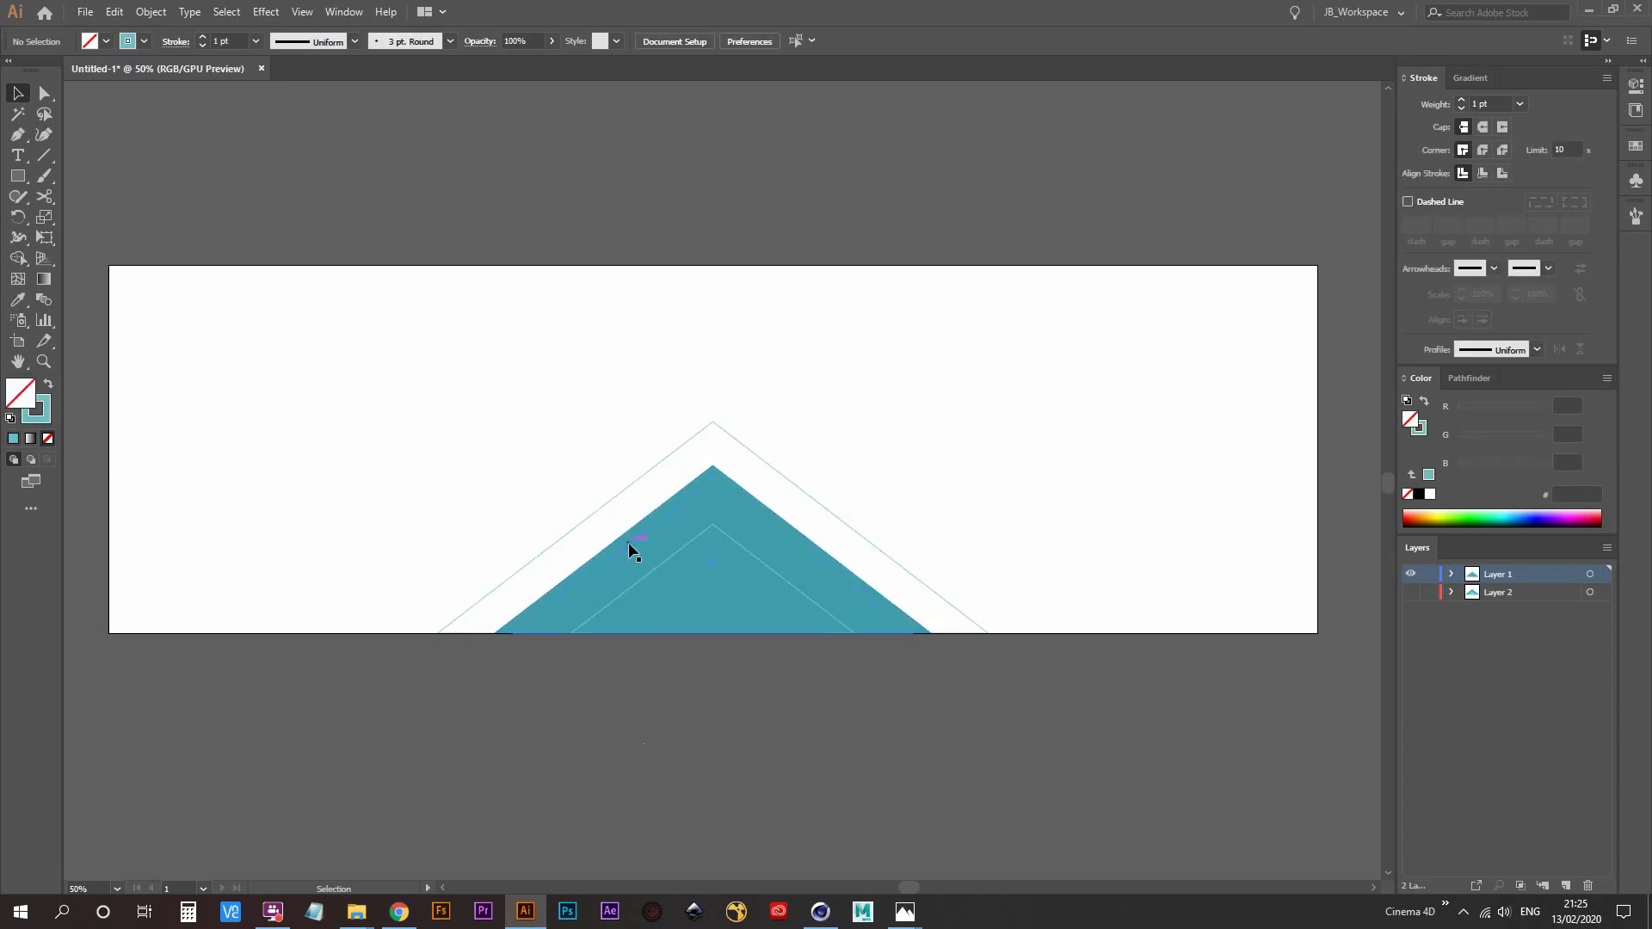
# - Move the remaining dark teal filled triangle below the artboard, and undo the move and the preceding fill and stroke swaps
pyautogui.moveTo(643, 554); pyautogui.dragTo(590, 737)
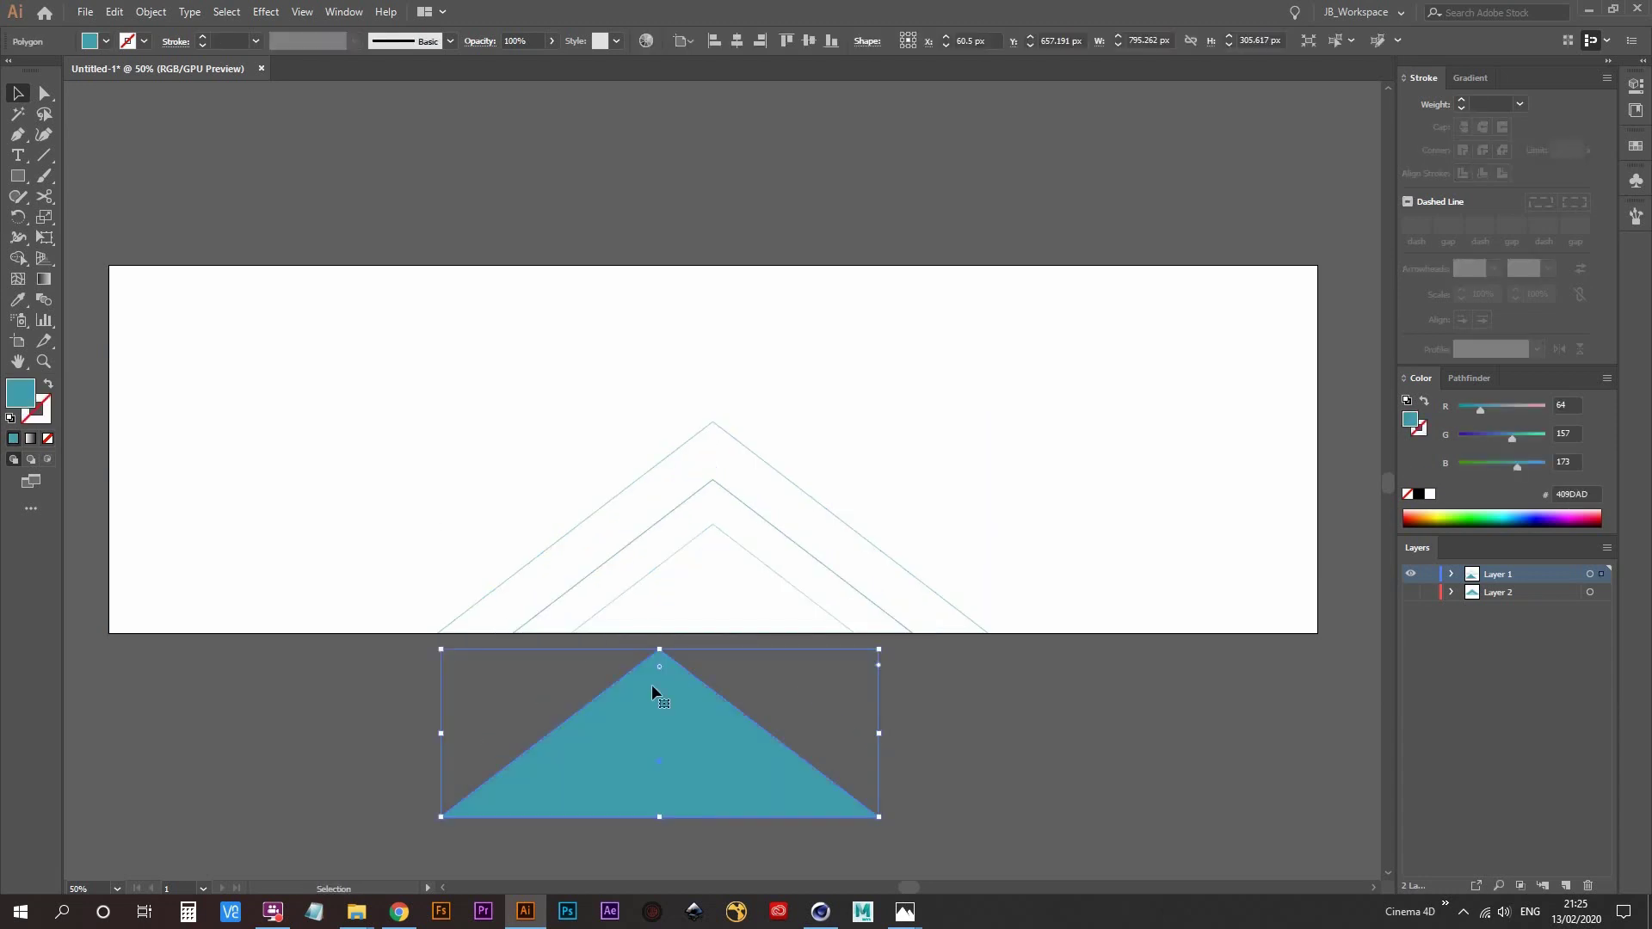
pyautogui.hotkey('ctrl', 'z')
pyautogui.hotkey('ctrl', 'z')
pyautogui.hotkey('ctrl', 'z')
pyautogui.hotkey('ctrl', 'z')
pyautogui.hotkey('ctrl', 'z')
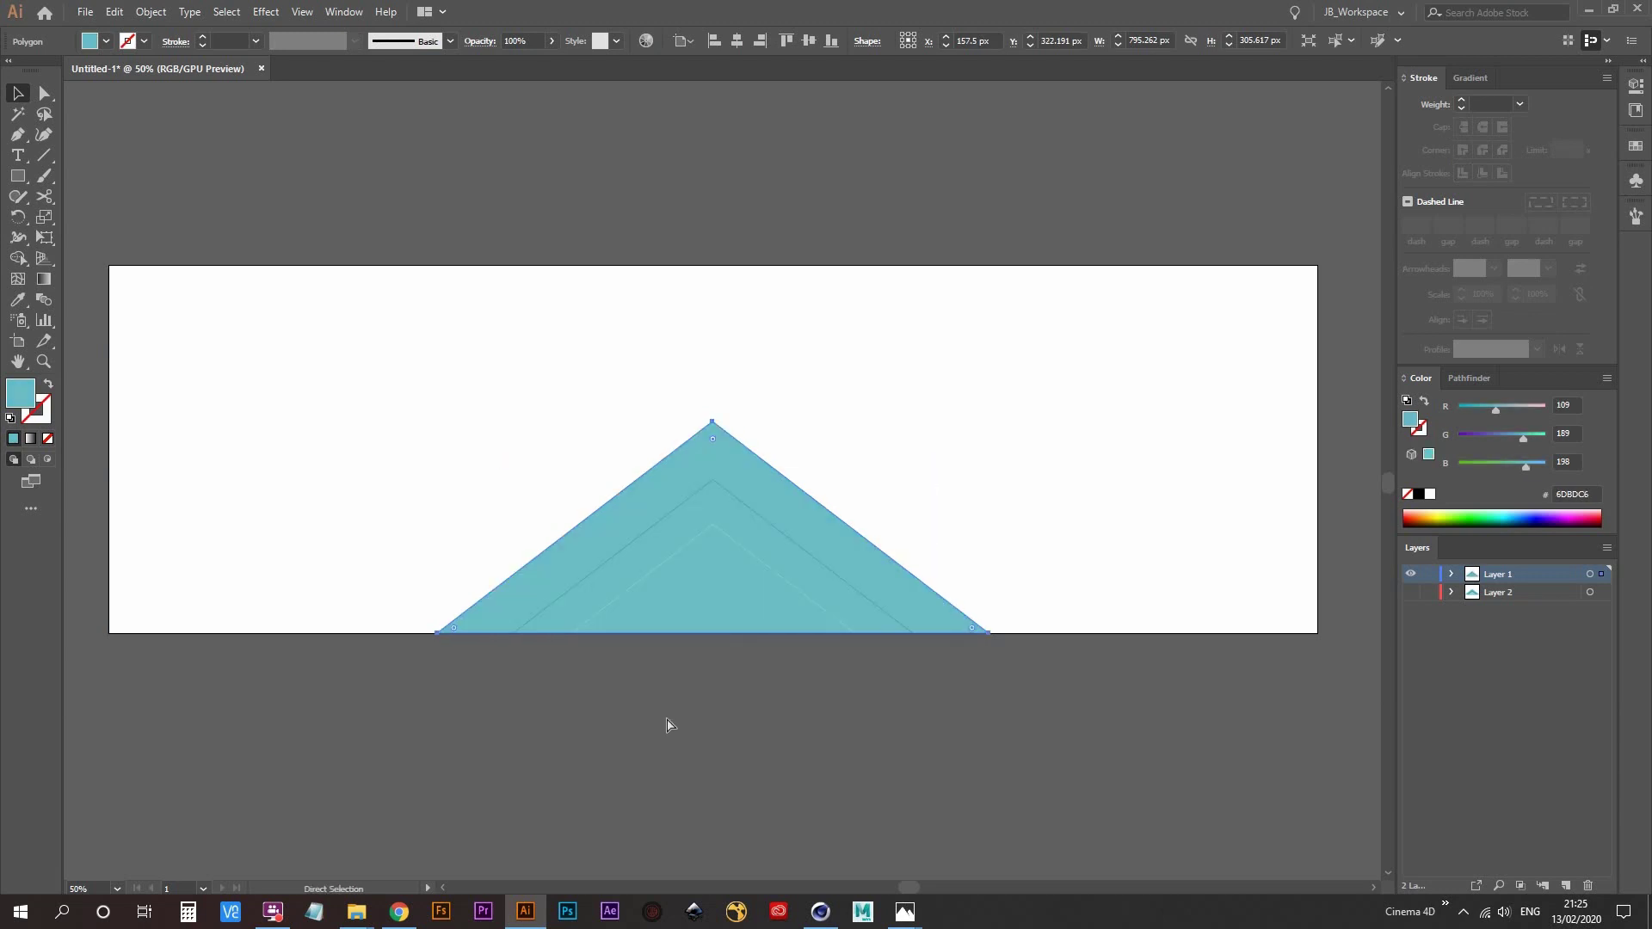
# - Try to swap fill and stroke on the triangles from the outermost inward, including the extra dark teal triangle
pyautogui.click(713, 600)
pyautogui.click(608, 536)
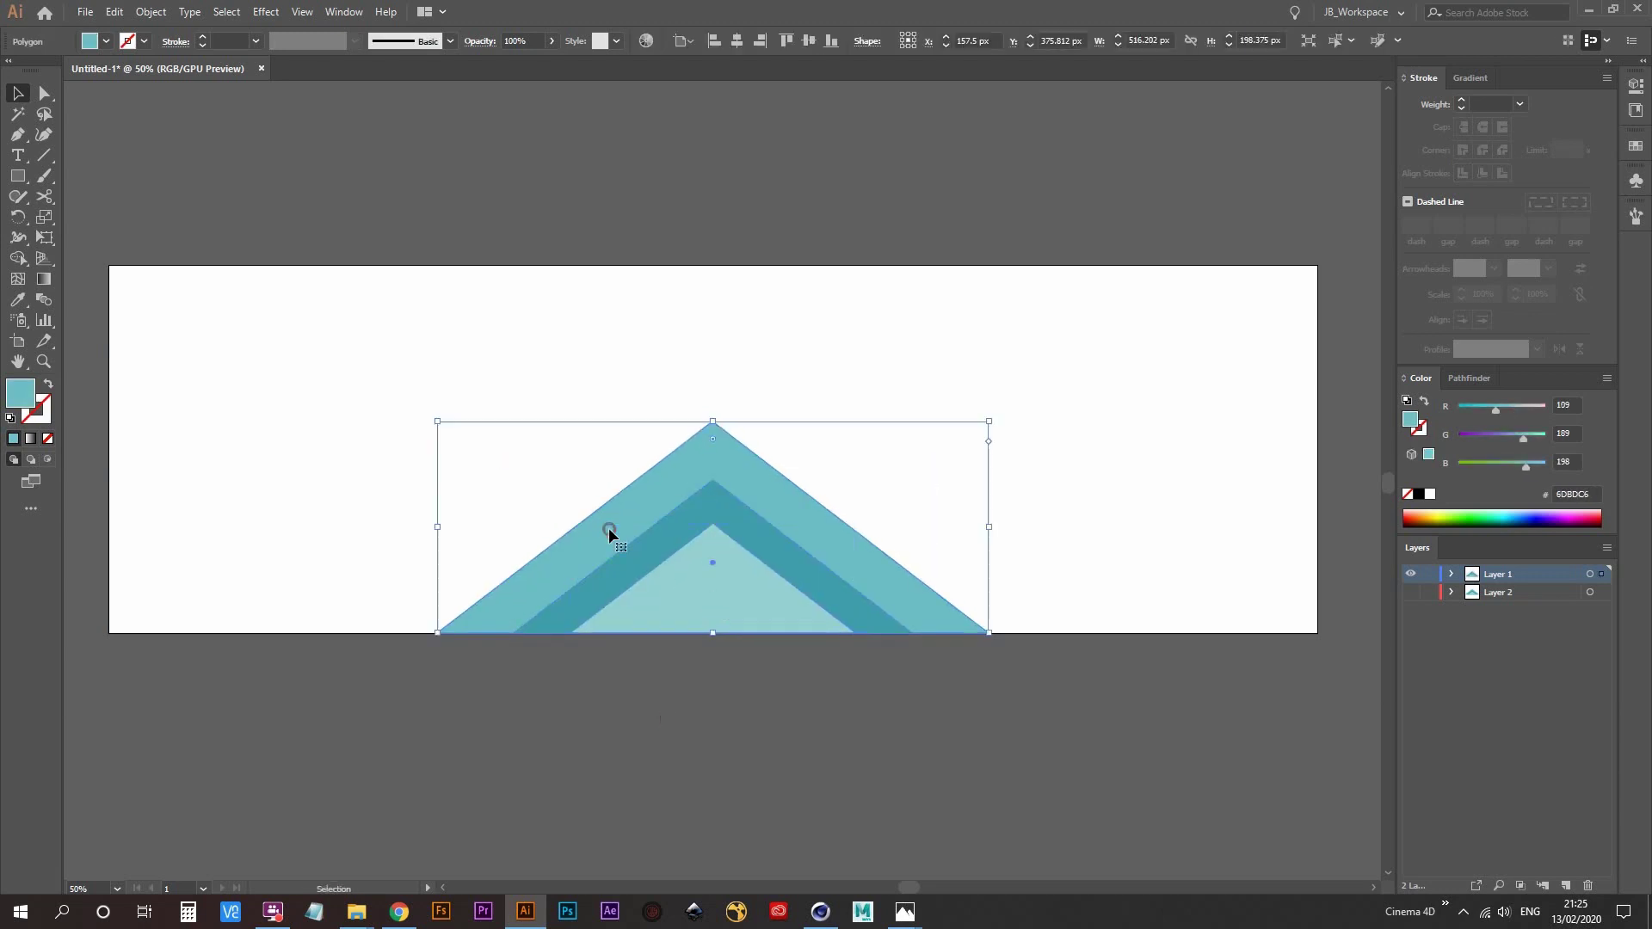
pyautogui.hotkey('shift', 'x')
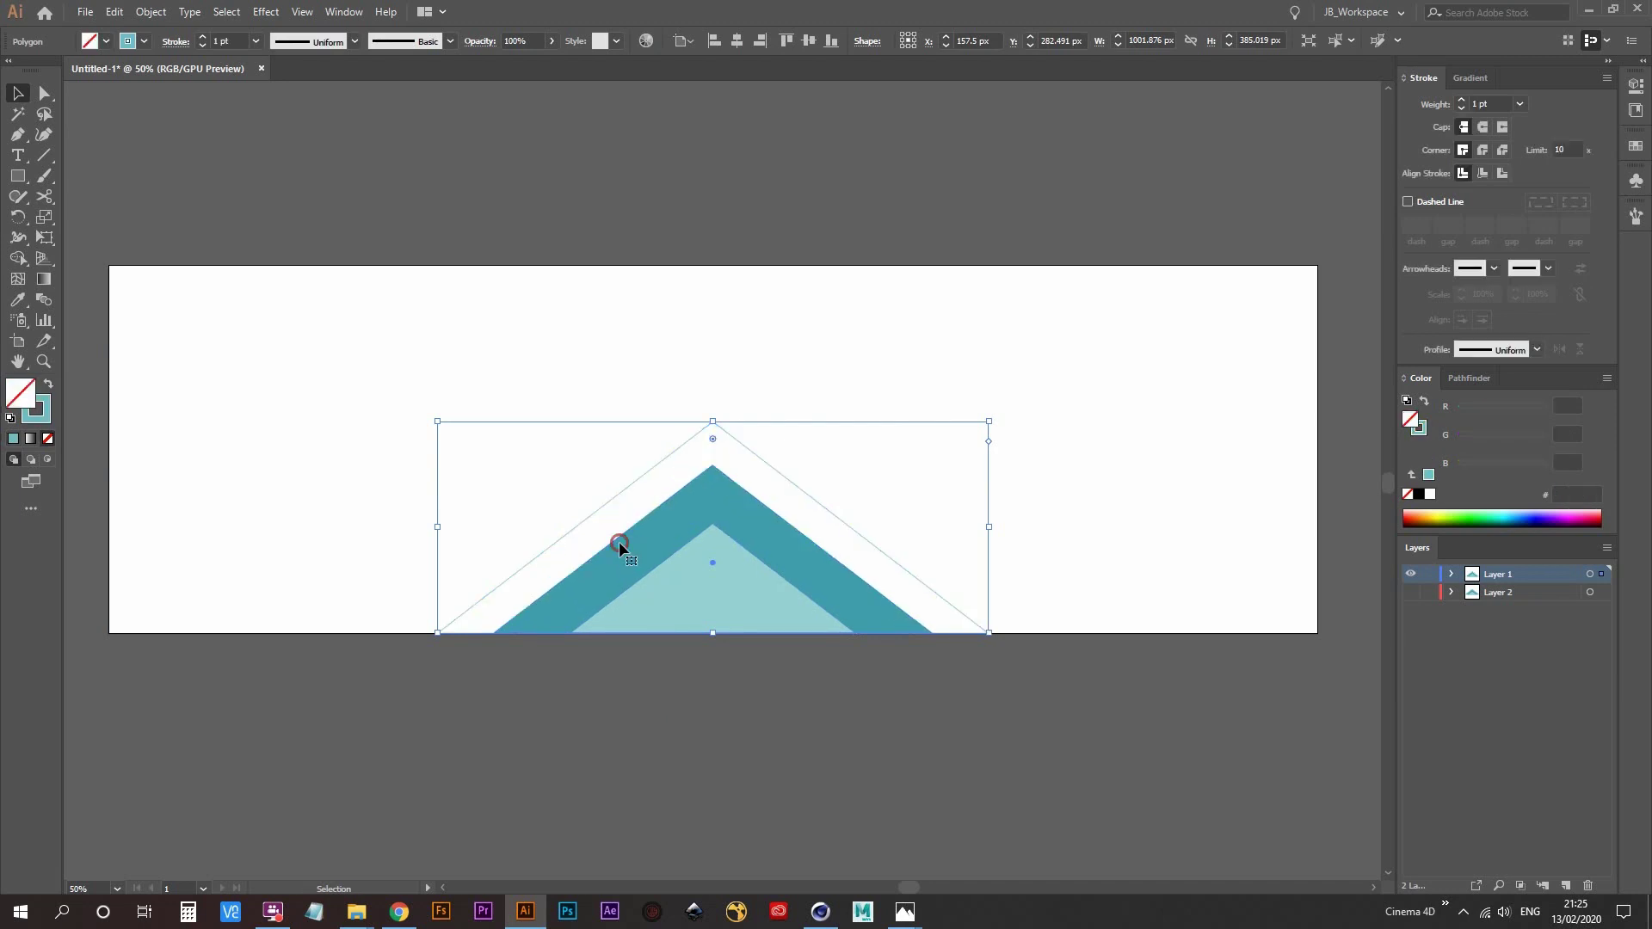
pyautogui.click(619, 547)
pyautogui.hotkey('shift', 'x')
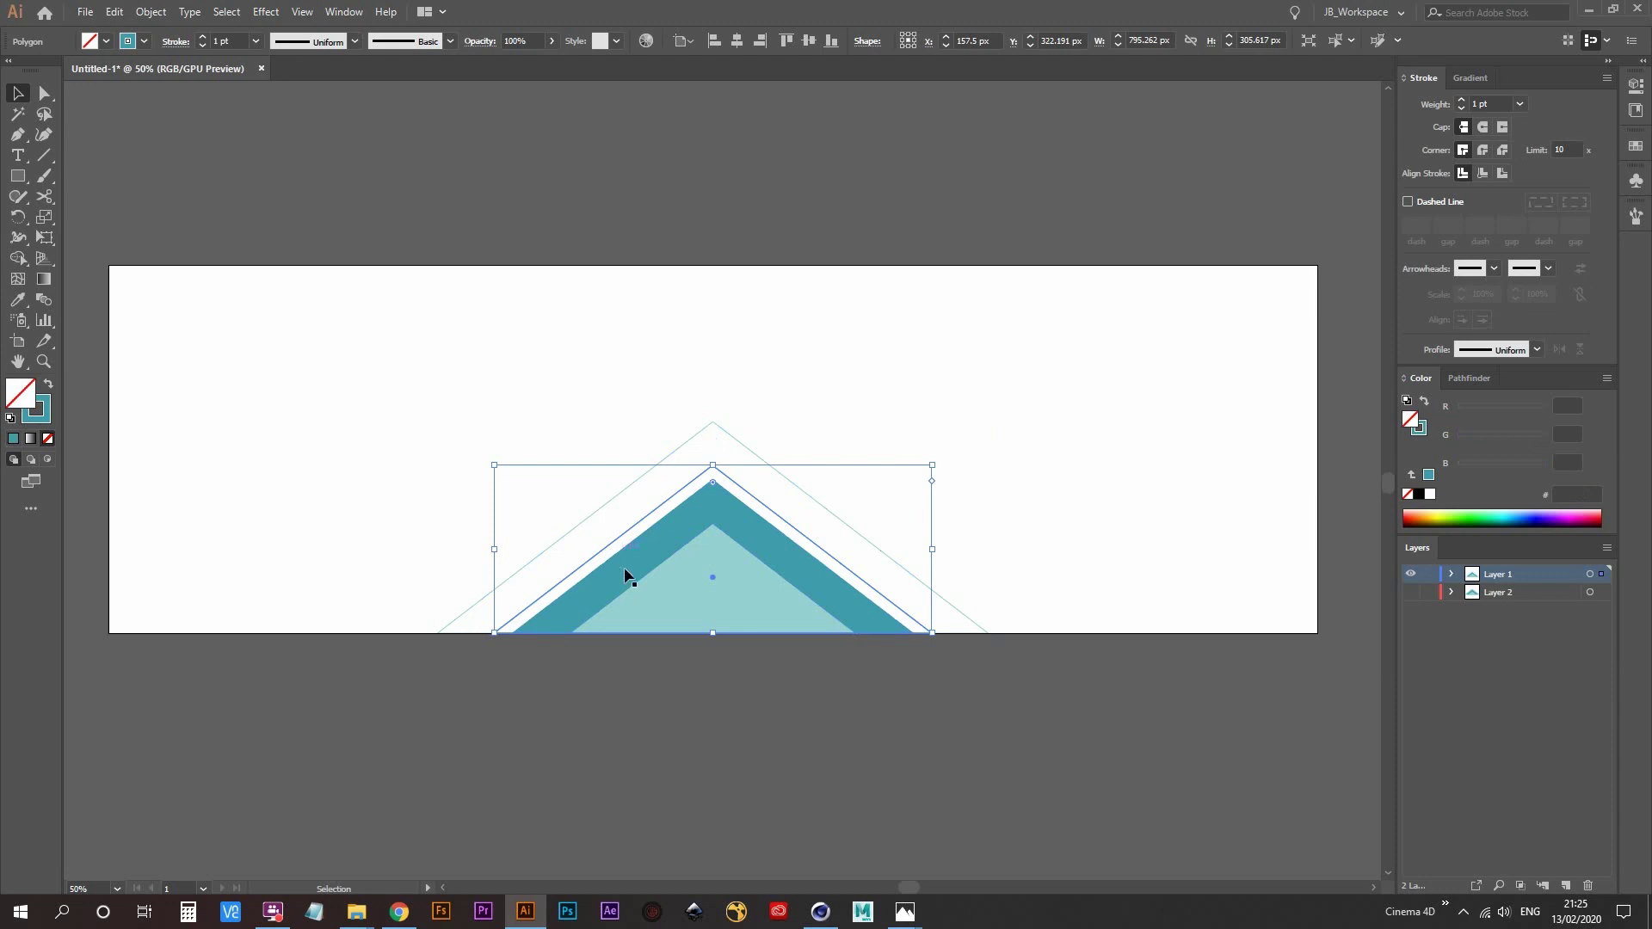
pyautogui.click(627, 568)
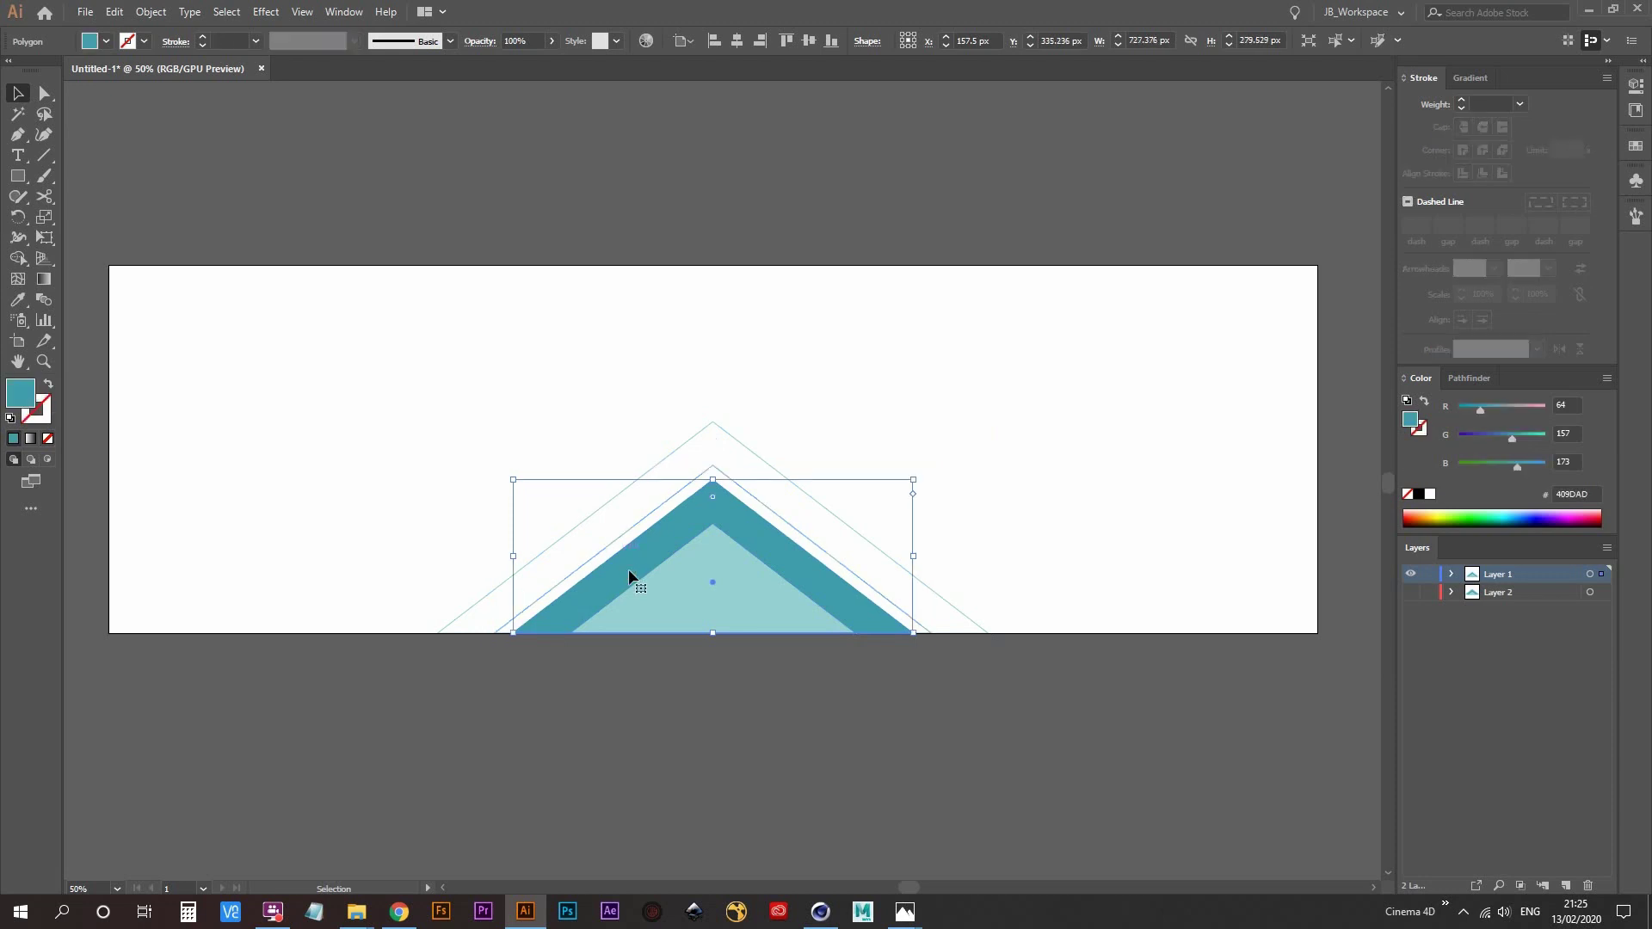
pyautogui.hotkey('shift', 'x')
pyautogui.click(695, 599)
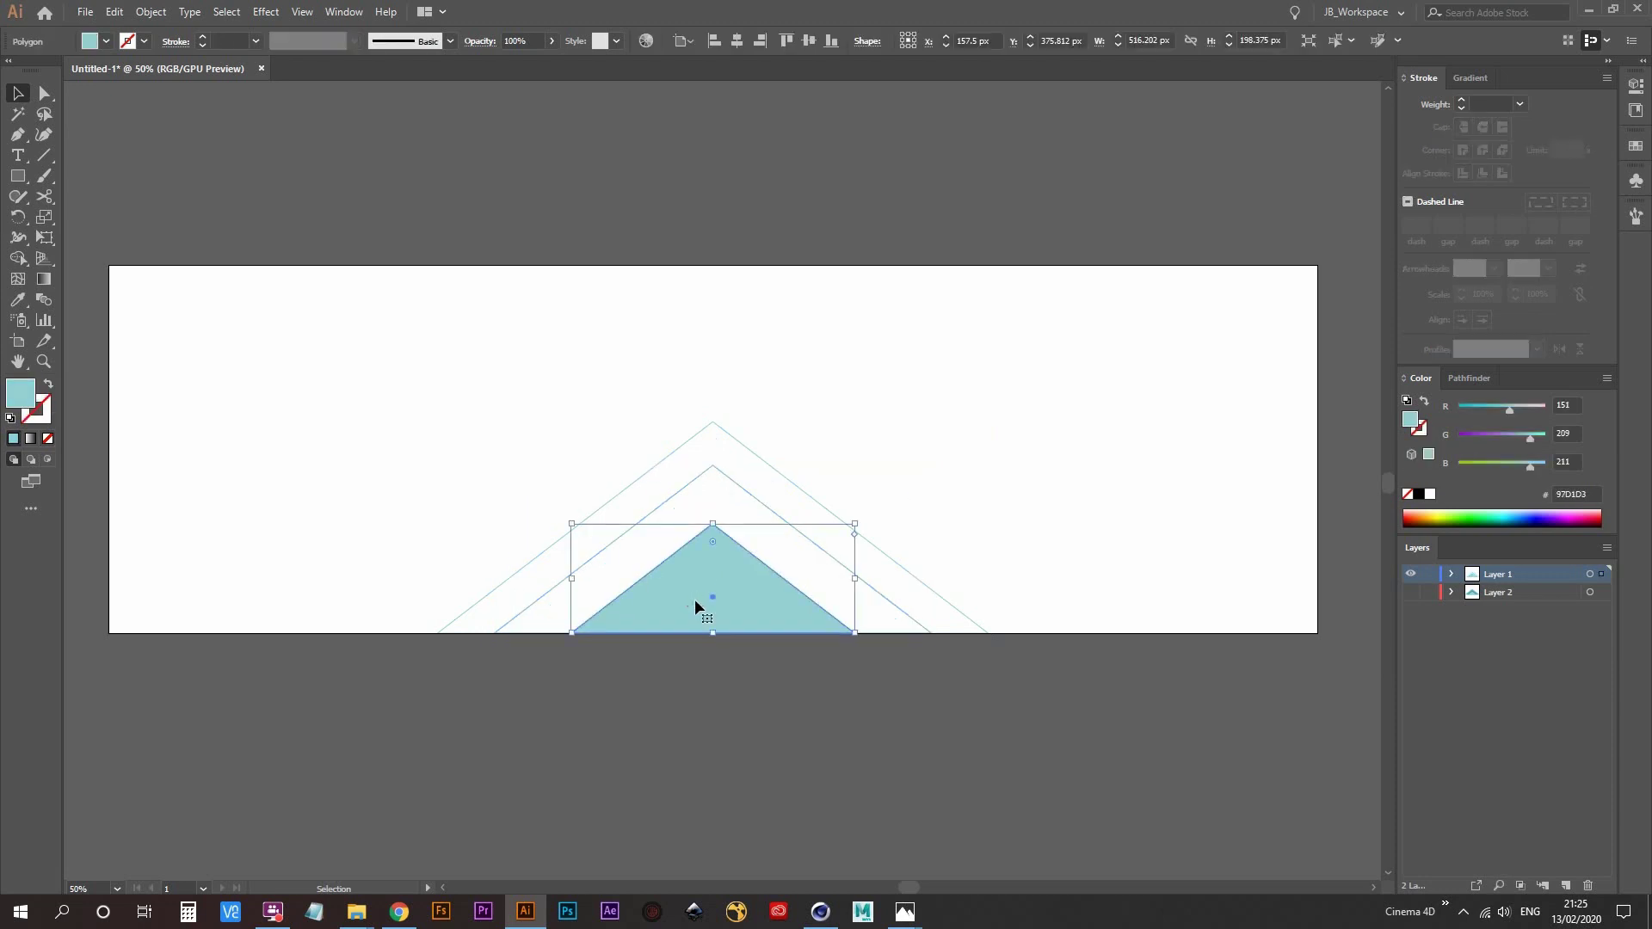
pyautogui.hotkey('shift', 'x')
pyautogui.click(772, 707)
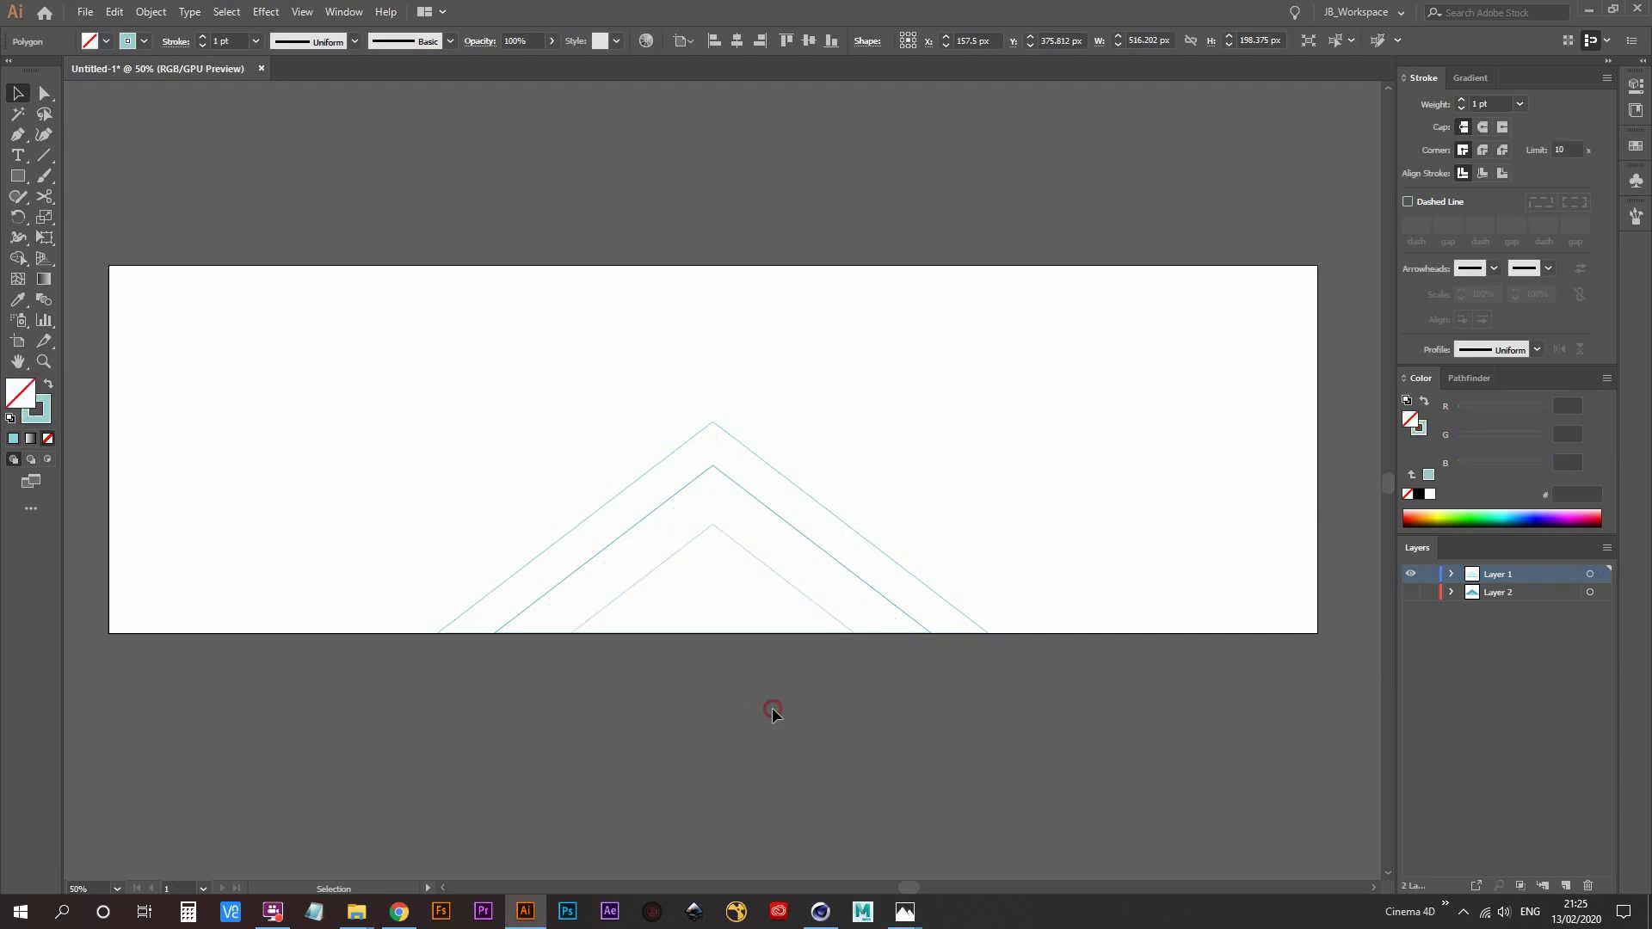
# - Undo the fill and stroke swaps on all the triangles to restore their solid fills
pyautogui.hotkey('ctrl', 'z')
pyautogui.hotkey('ctrl', 'z')
pyautogui.hotkey('ctrl', 'z')
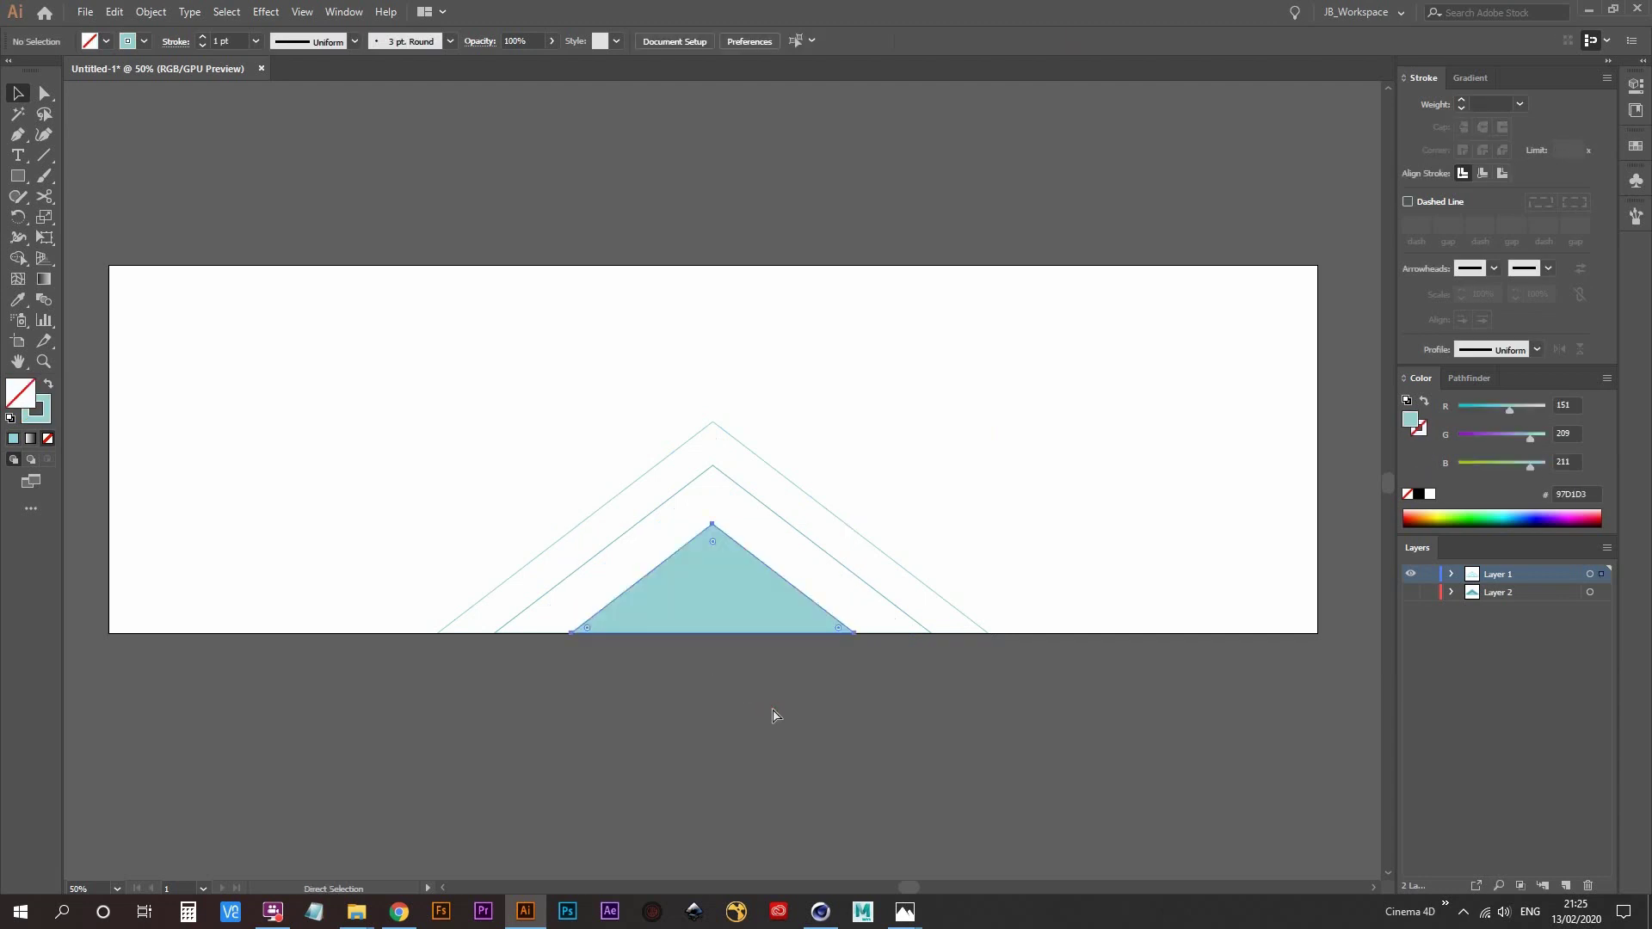
pyautogui.hotkey('ctrl', 'z')
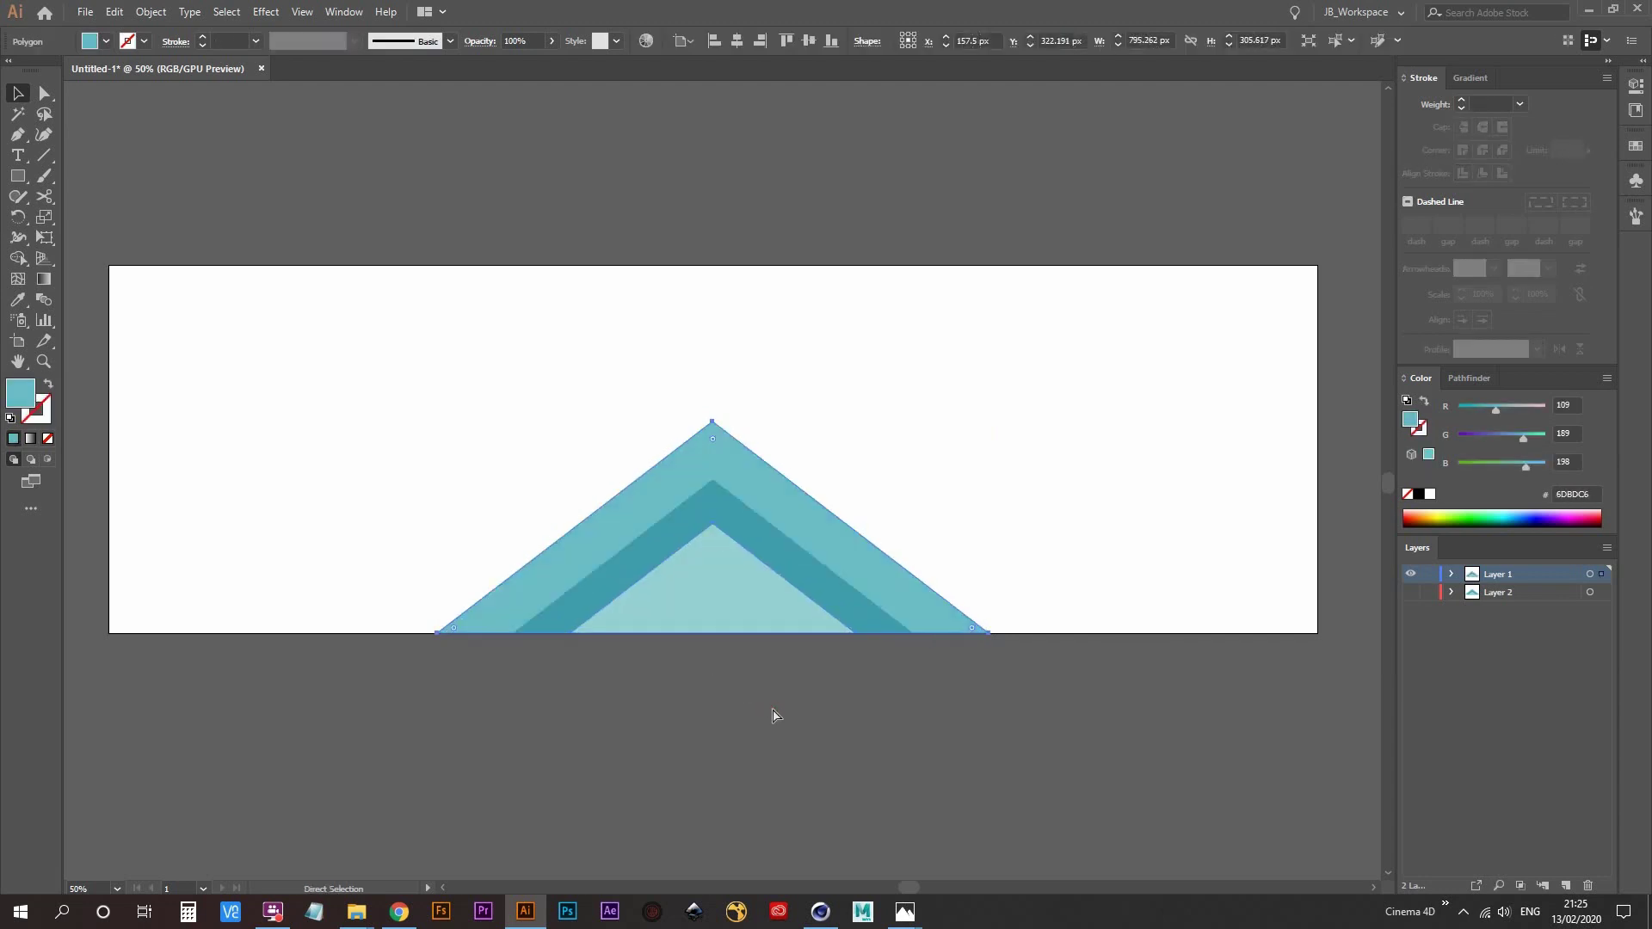
# - Swap fill and stroke on the innermost light triangle and the dark teal middle triangle to make them outlines
pyautogui.click(624, 559)
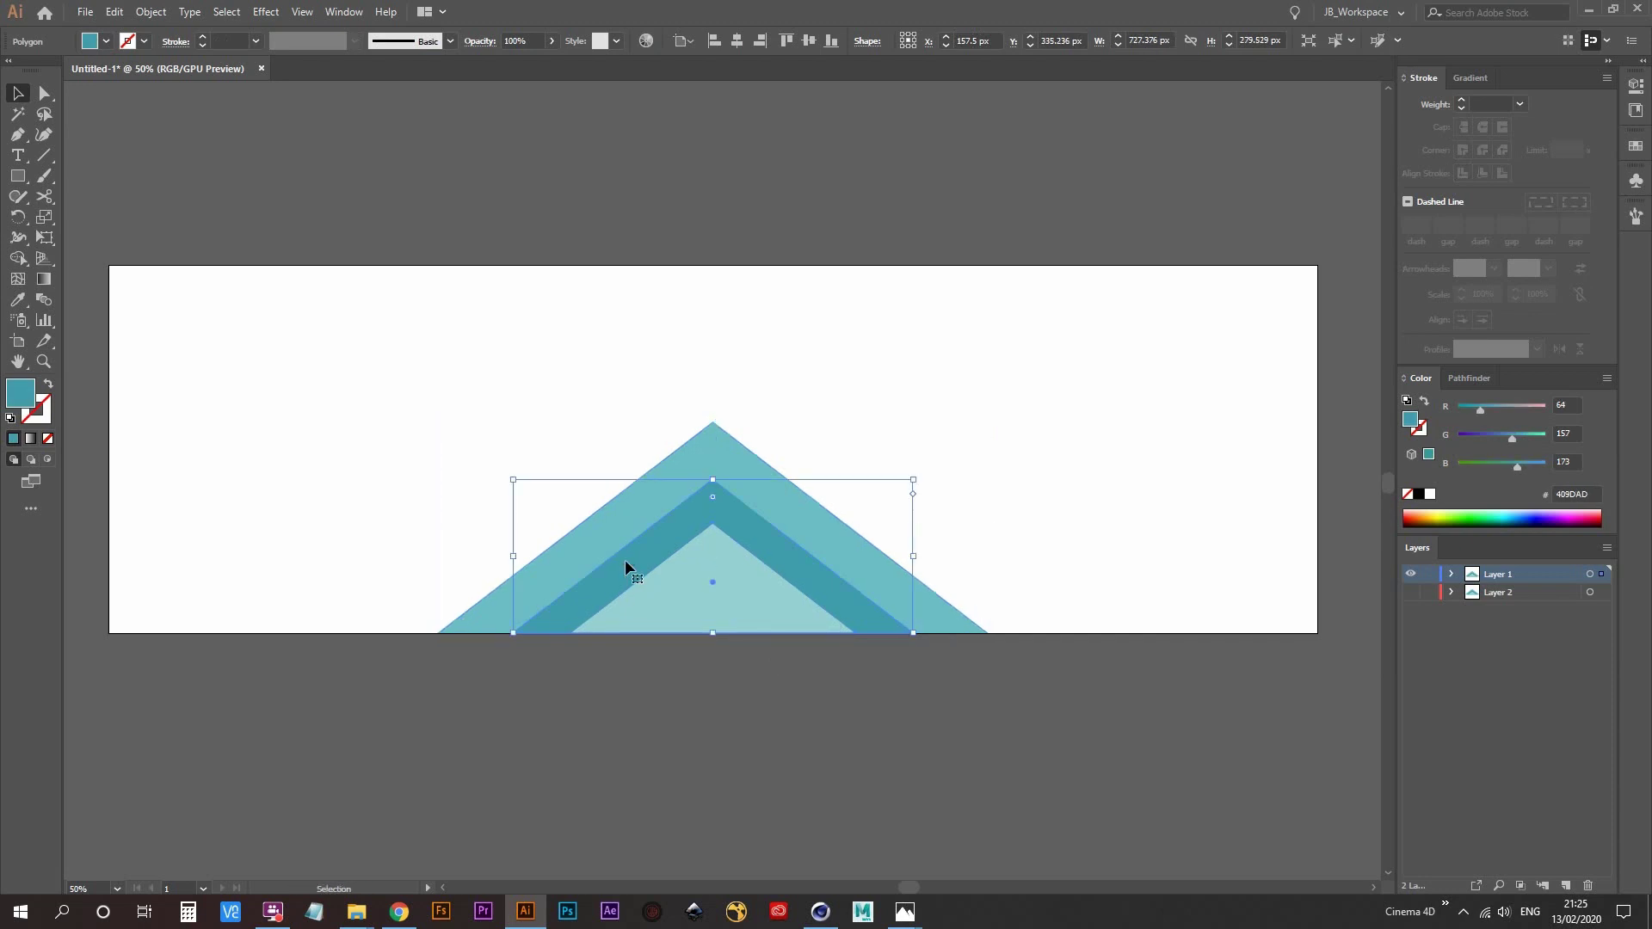
pyautogui.click(654, 591)
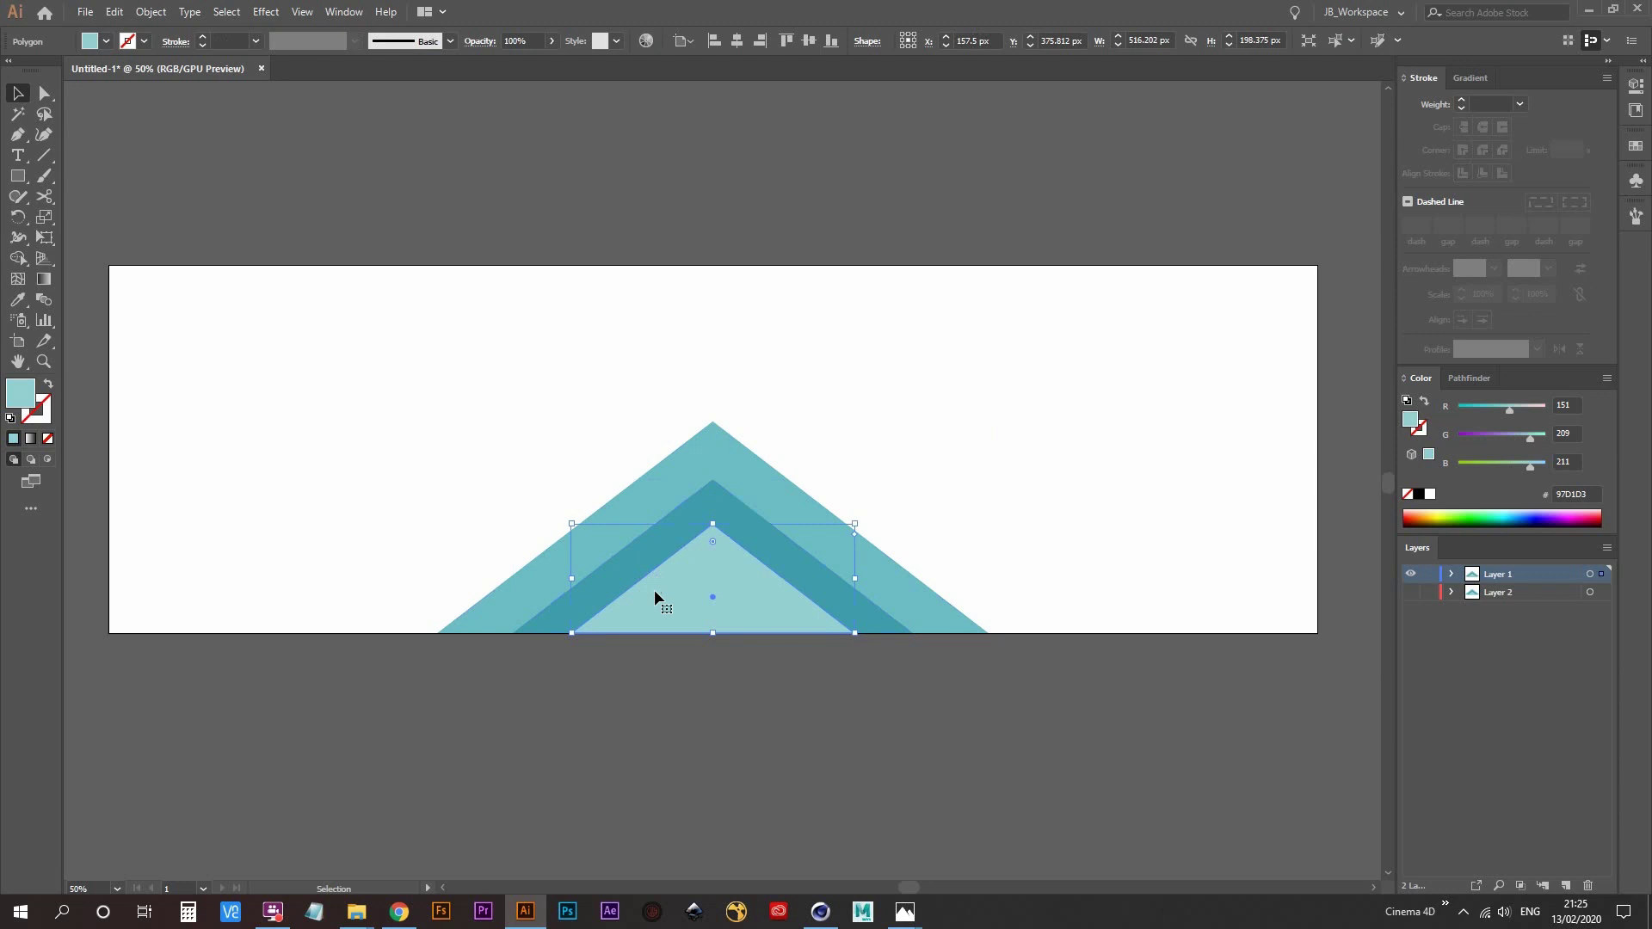
pyautogui.hotkey('shift', 'x')
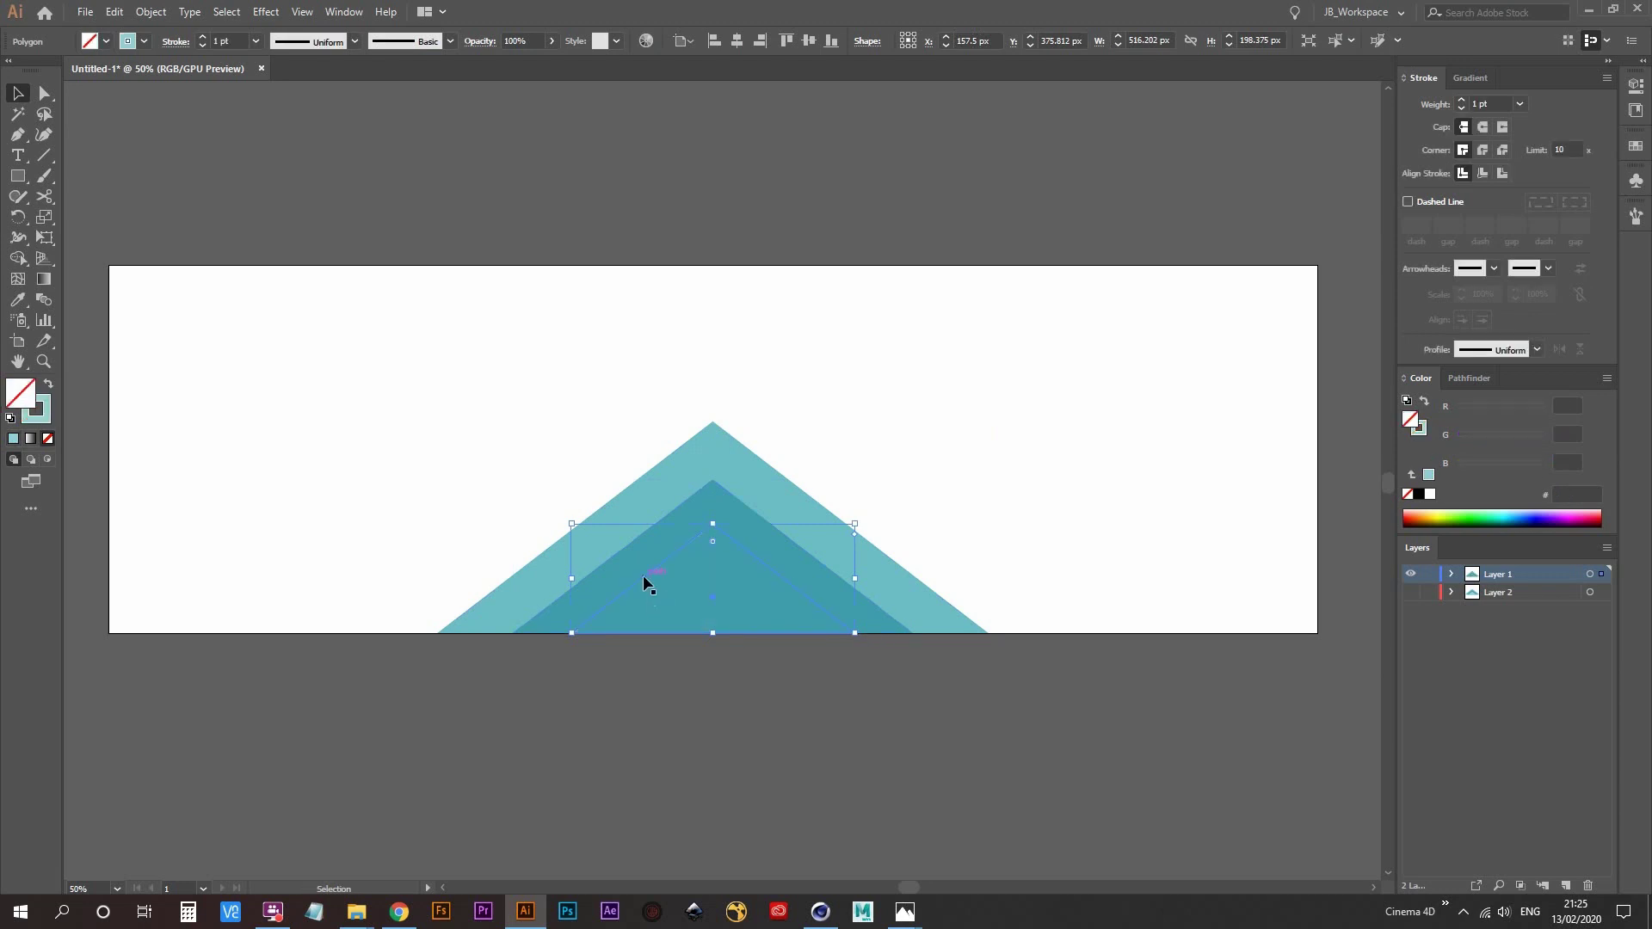
pyautogui.click(638, 561)
pyautogui.hotkey('shift', 'x')
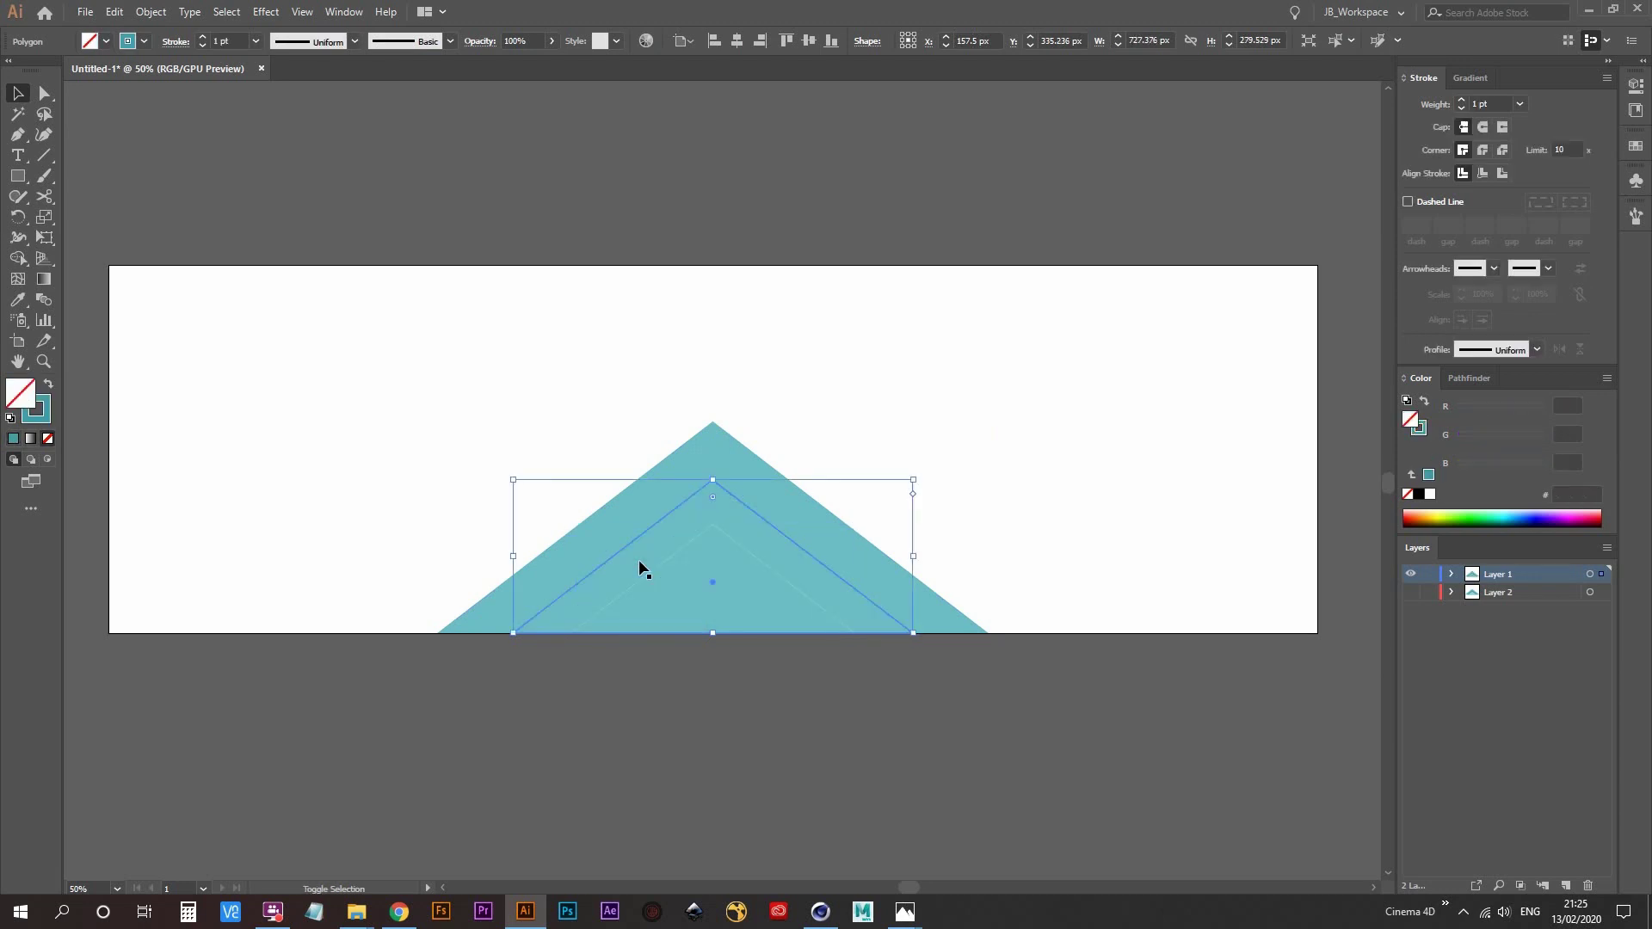
# - Turn the largest triangle into an outline by swapping its fill and stroke, and delete the dark teal filled triangle
pyautogui.click(619, 525)
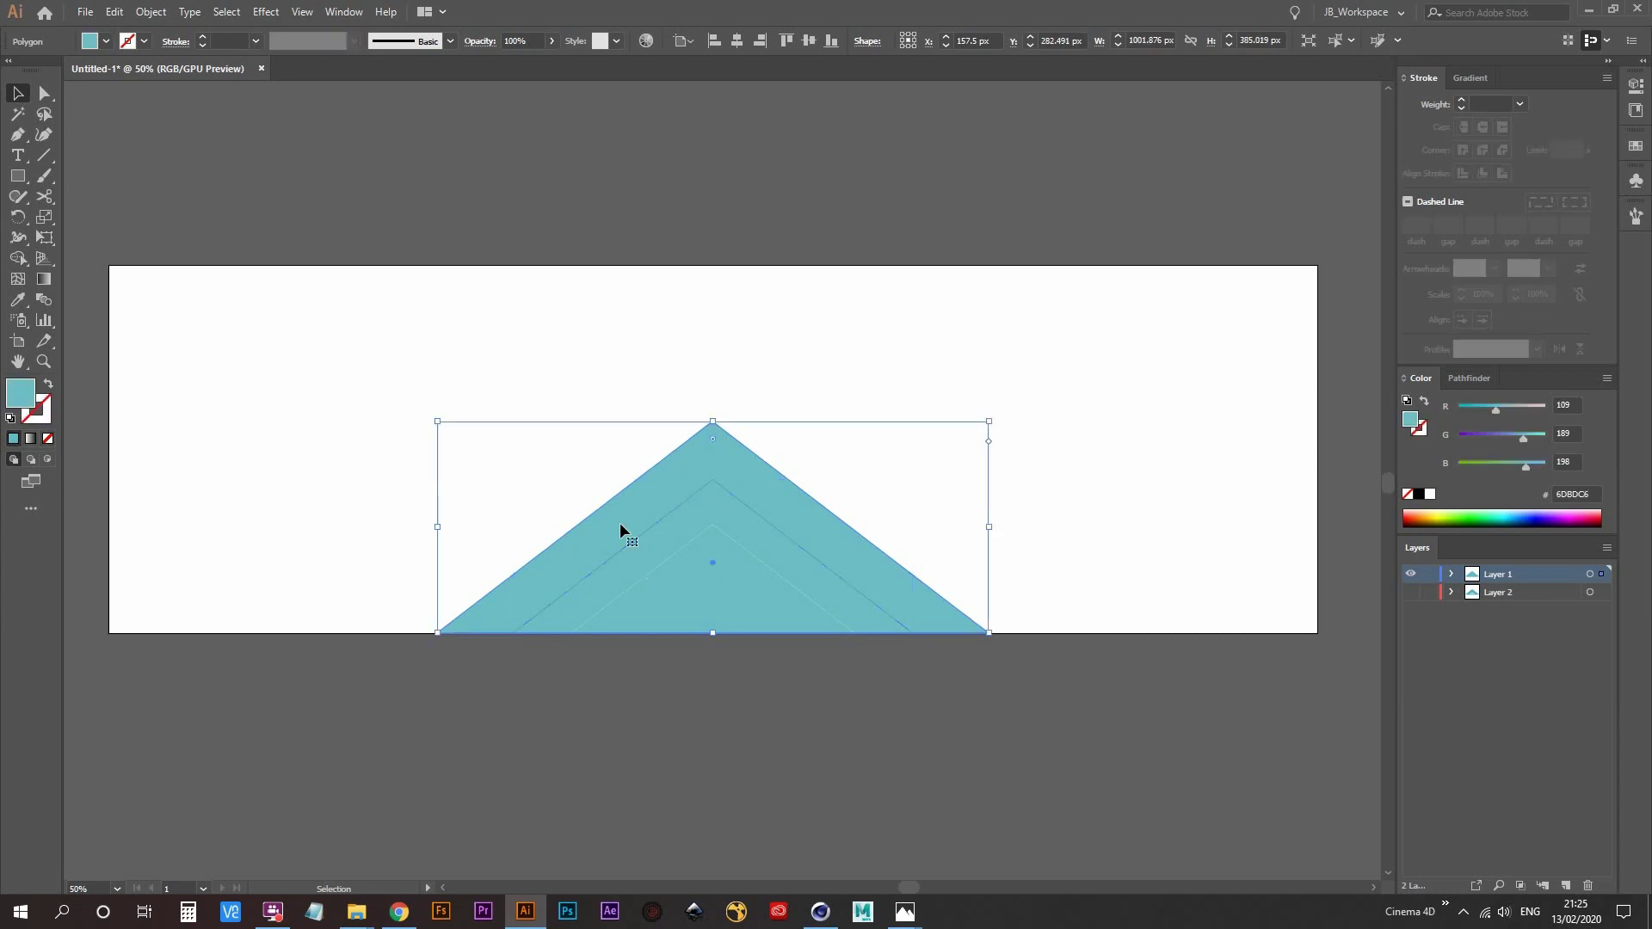
pyautogui.hotkey('shift', 'x')
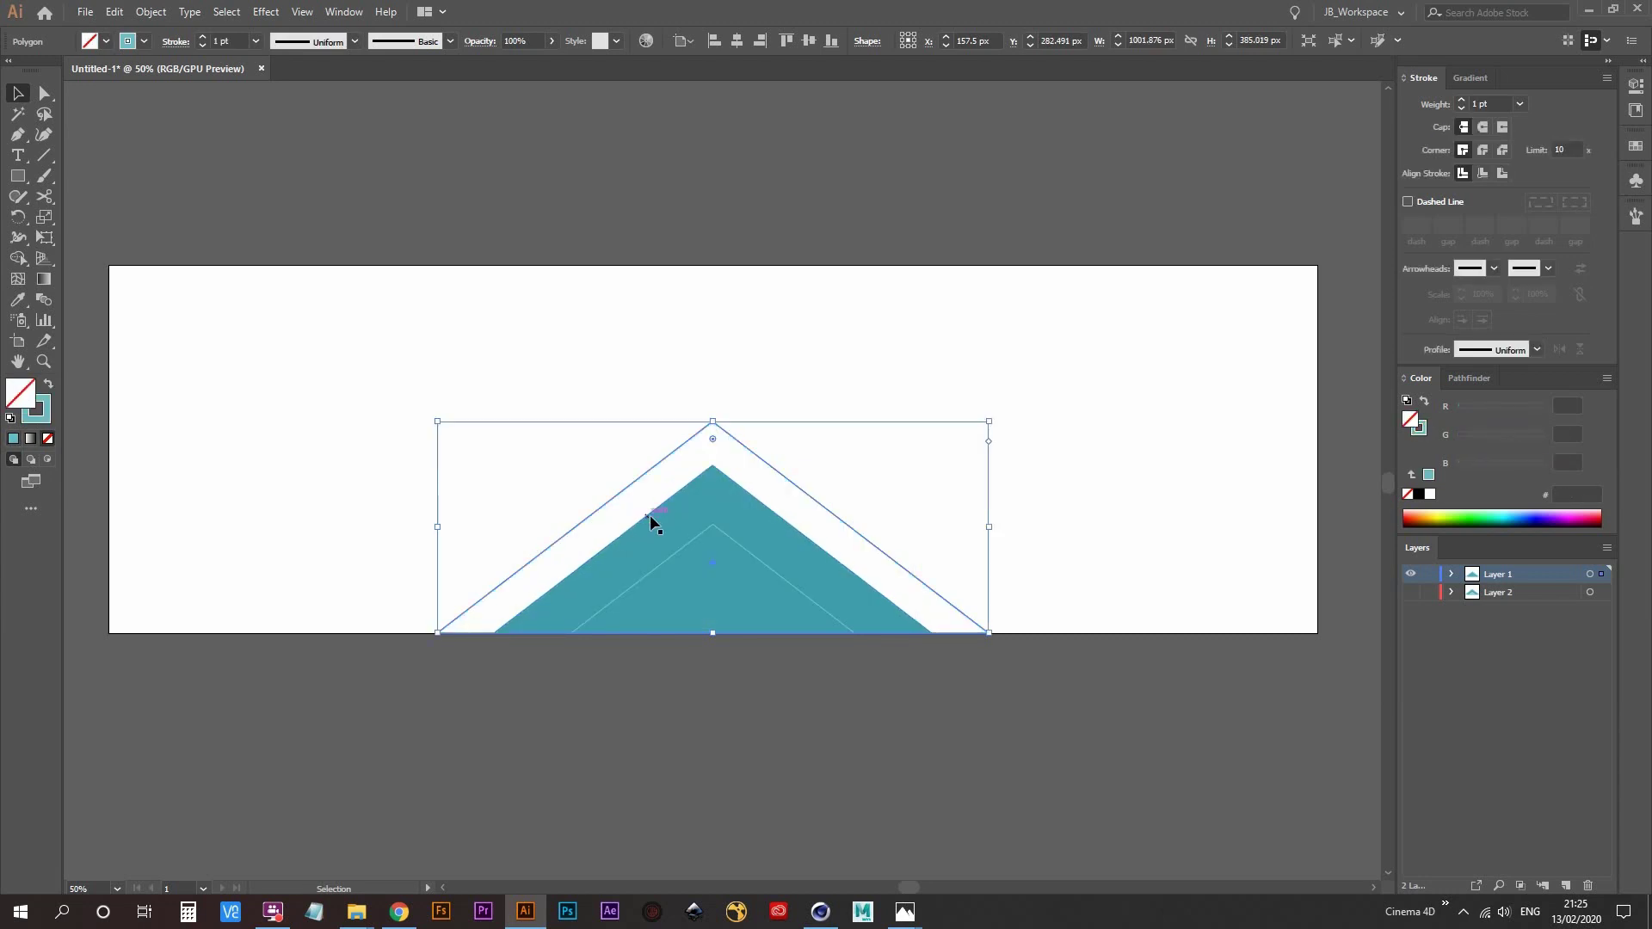
pyautogui.click(649, 514)
pyautogui.press('Delete')
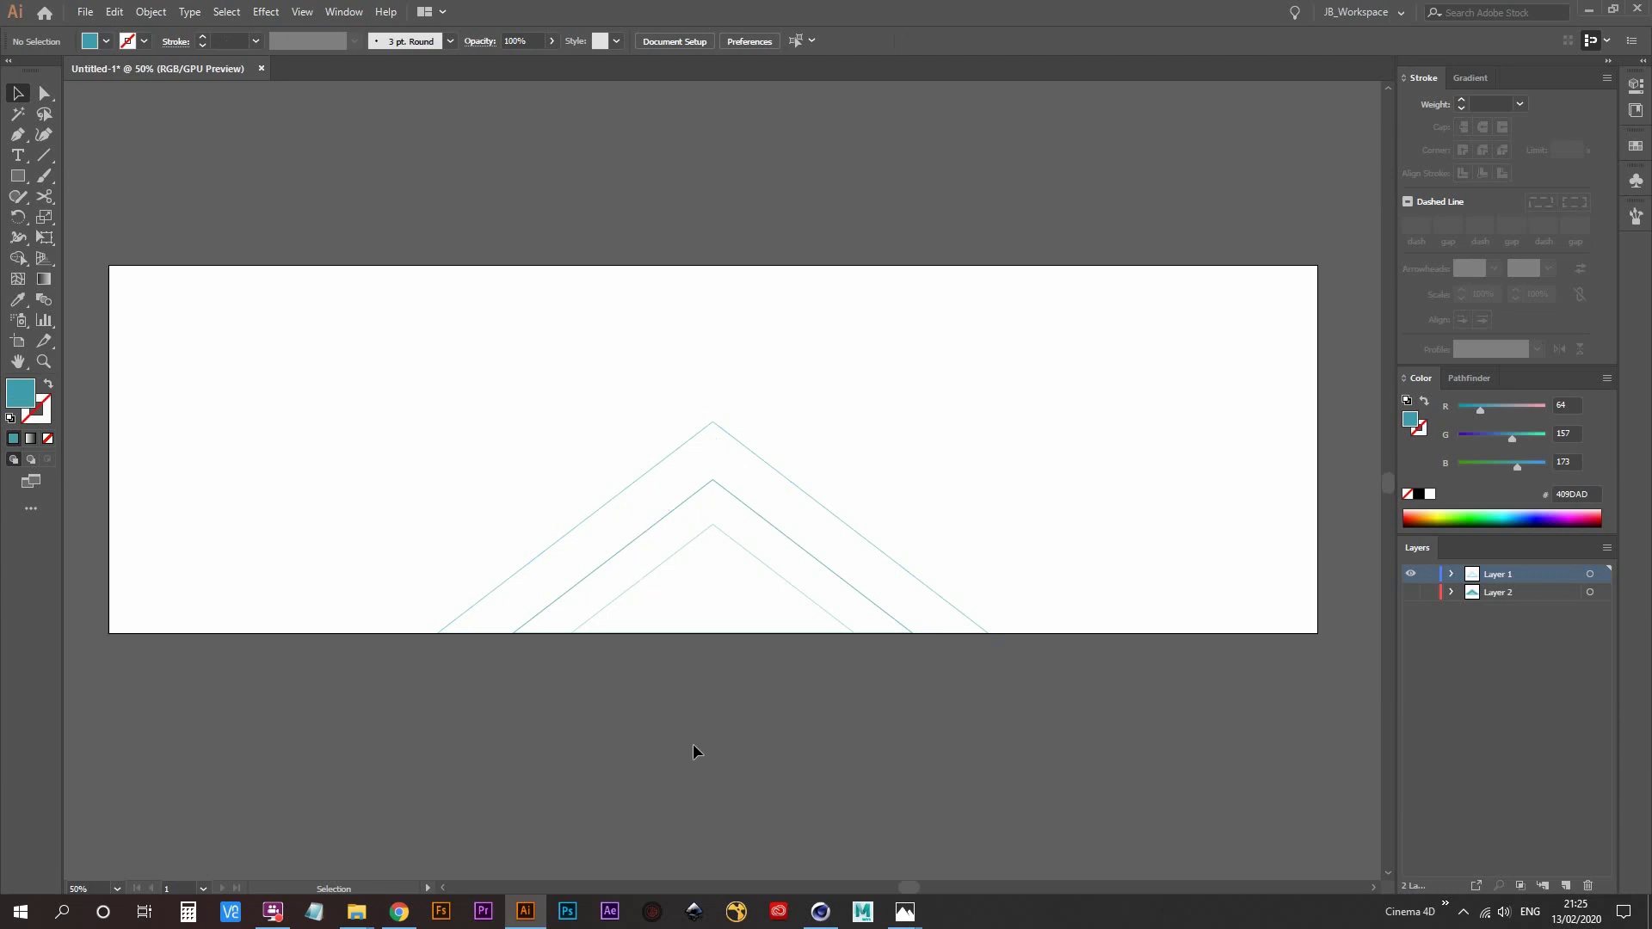
# - Apply a black stroke, color 000000, to all three triangle outlines
pyautogui.scroll(-1, 664, 635)
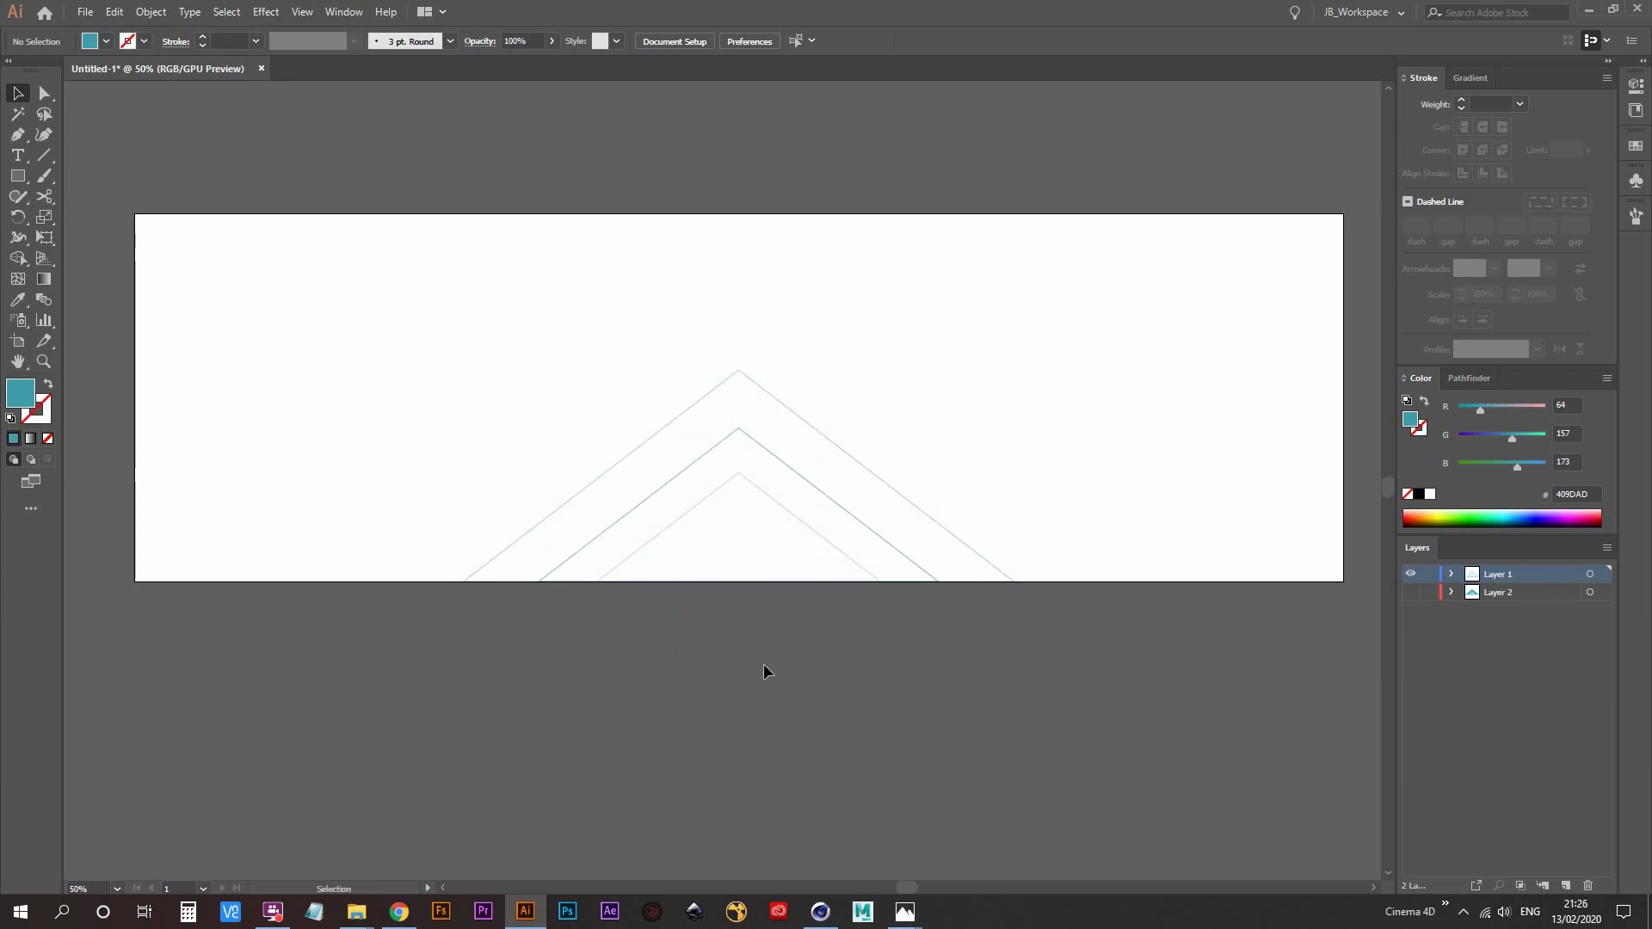
pyautogui.keyDown('alt'); pyautogui.scroll(1, 763, 663); pyautogui.keyUp('alt')
pyautogui.scroll(2, 737, 823)
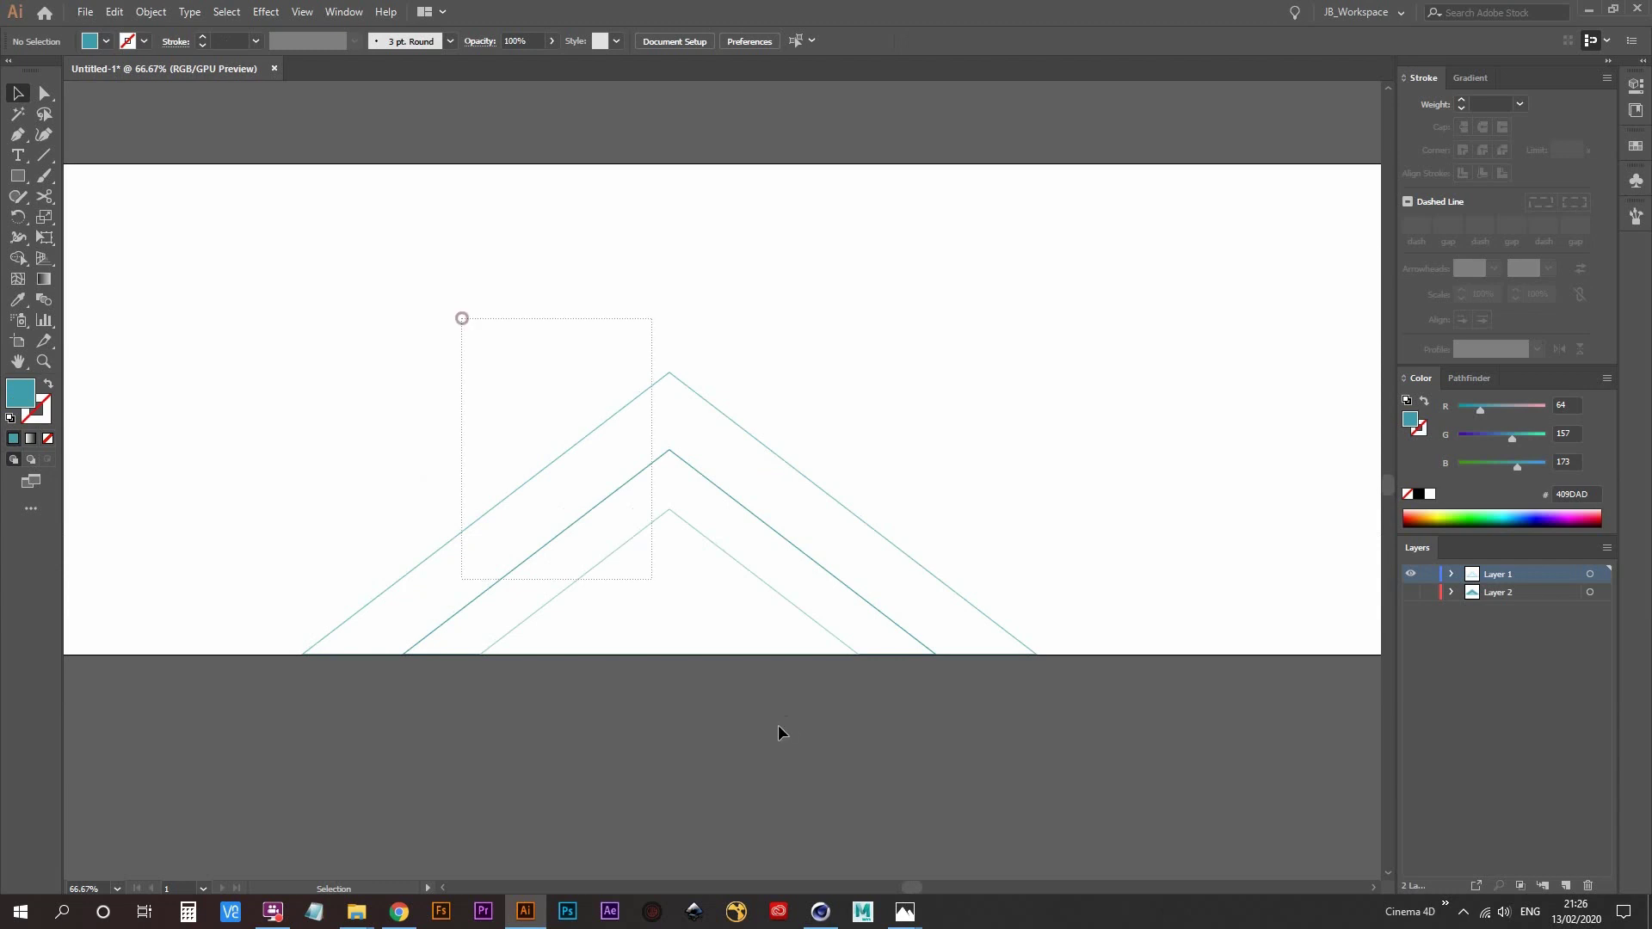
pyautogui.hotkey('ctrl', 'a')
pyautogui.doubleClick(45, 404)
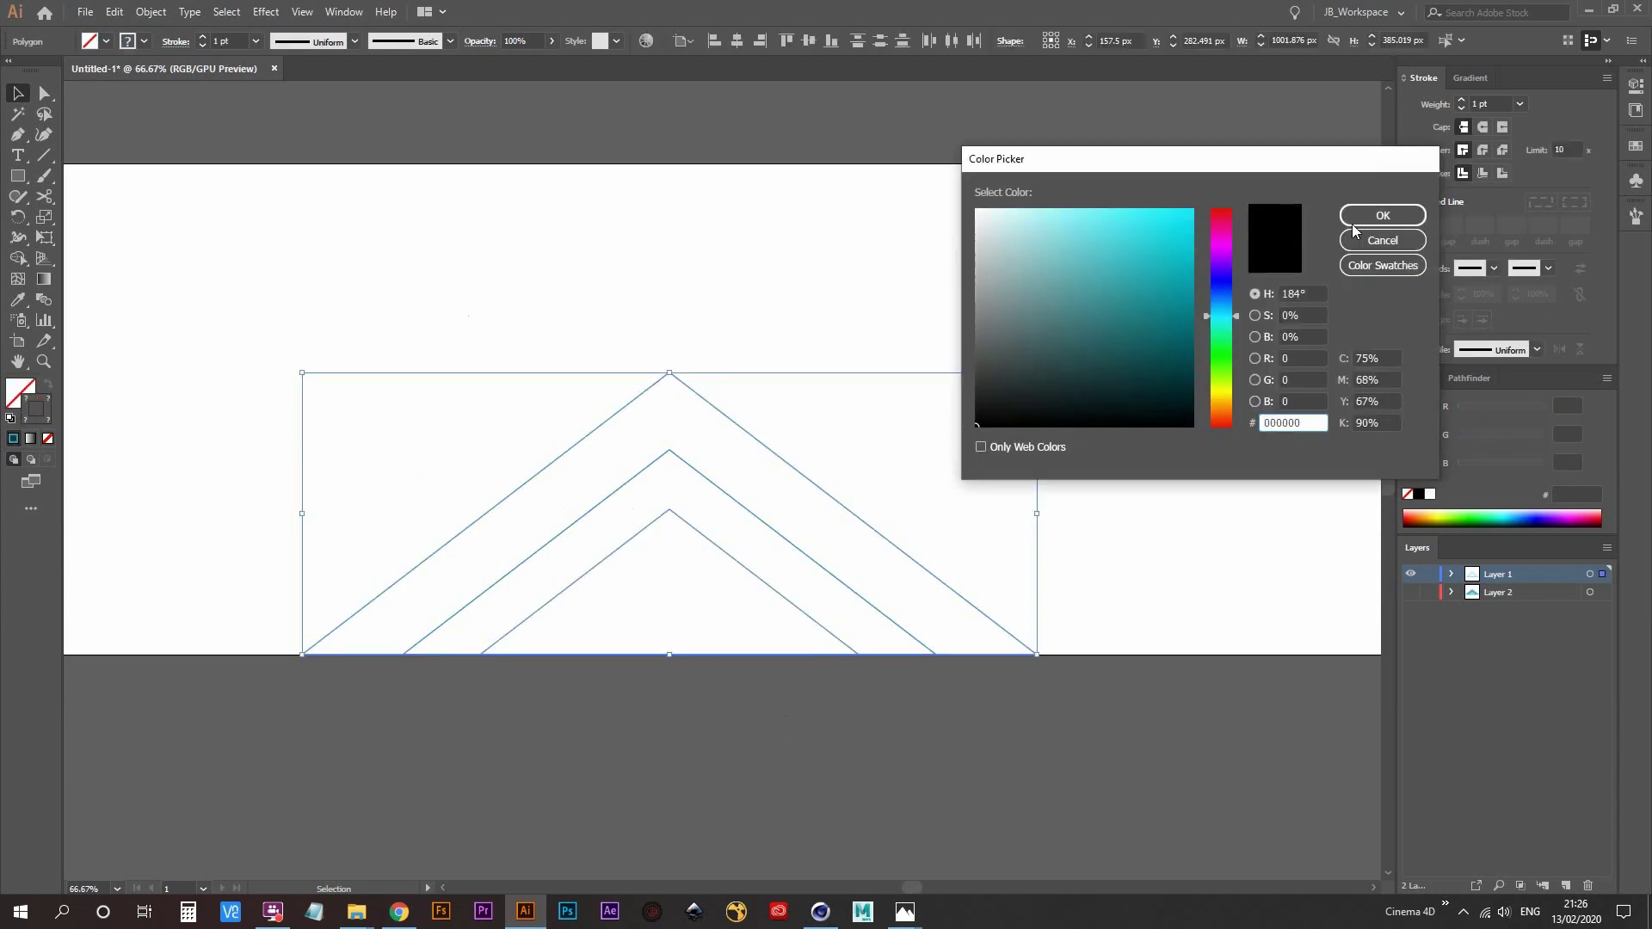
pyautogui.click(1381, 216)
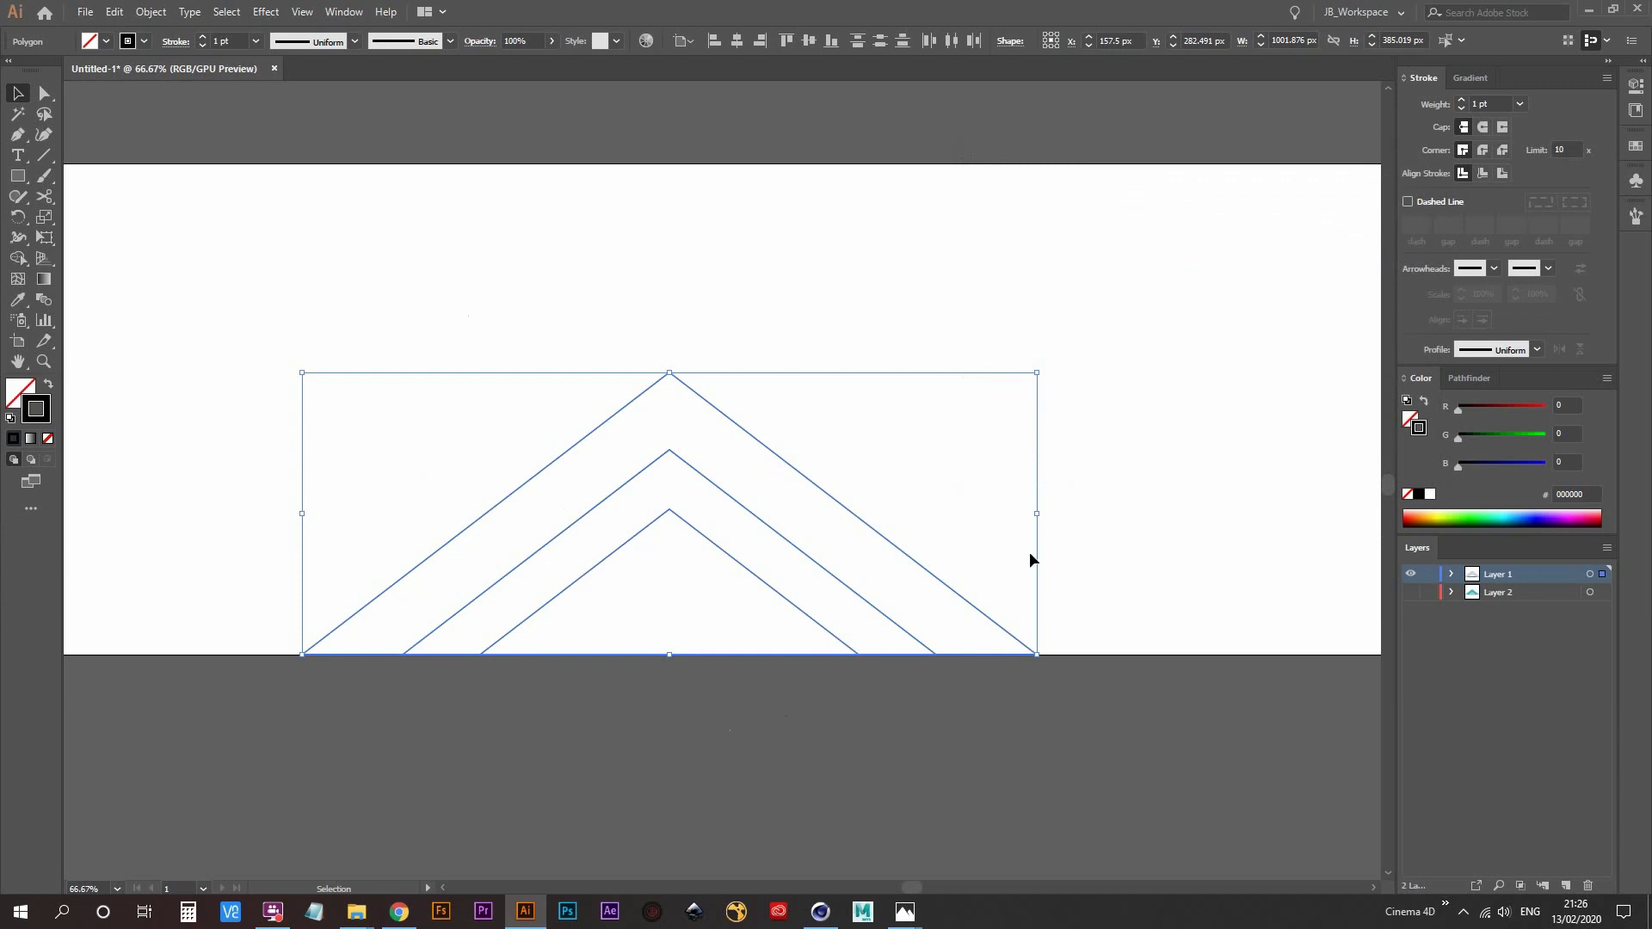
# - Align the strokes of the three triangles to the outside and set their weight to 15 pt
pyautogui.click(1502, 174)
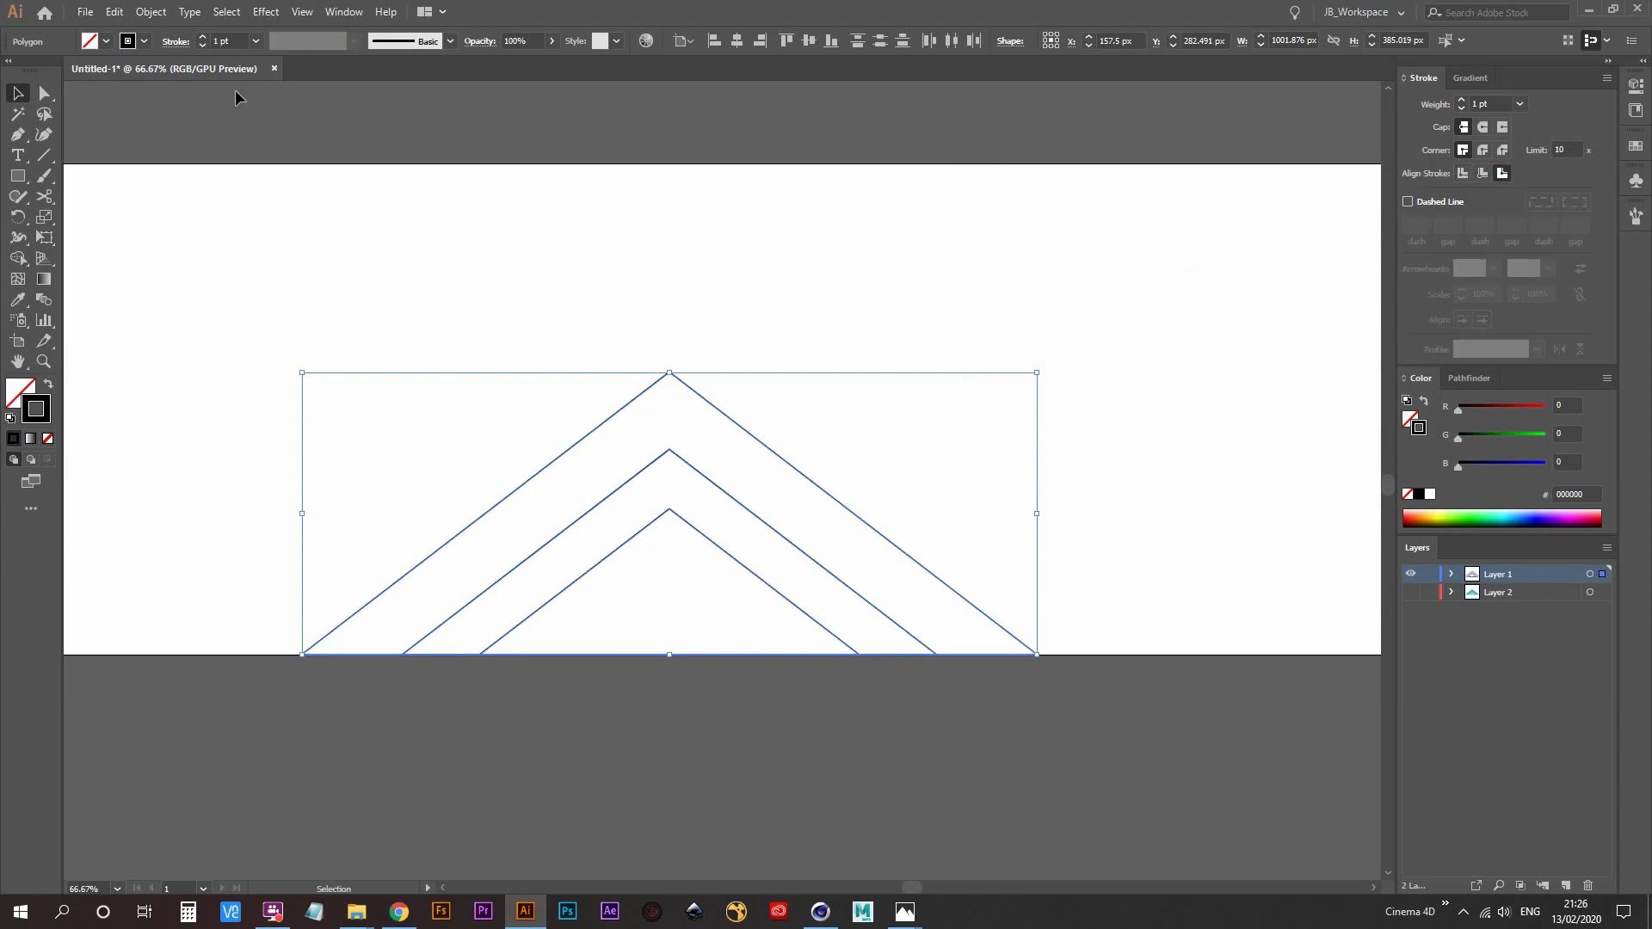
pyautogui.click(203, 37)
pyautogui.click(203, 38)
pyautogui.click(203, 37)
pyautogui.click(203, 37)
pyautogui.click(203, 38)
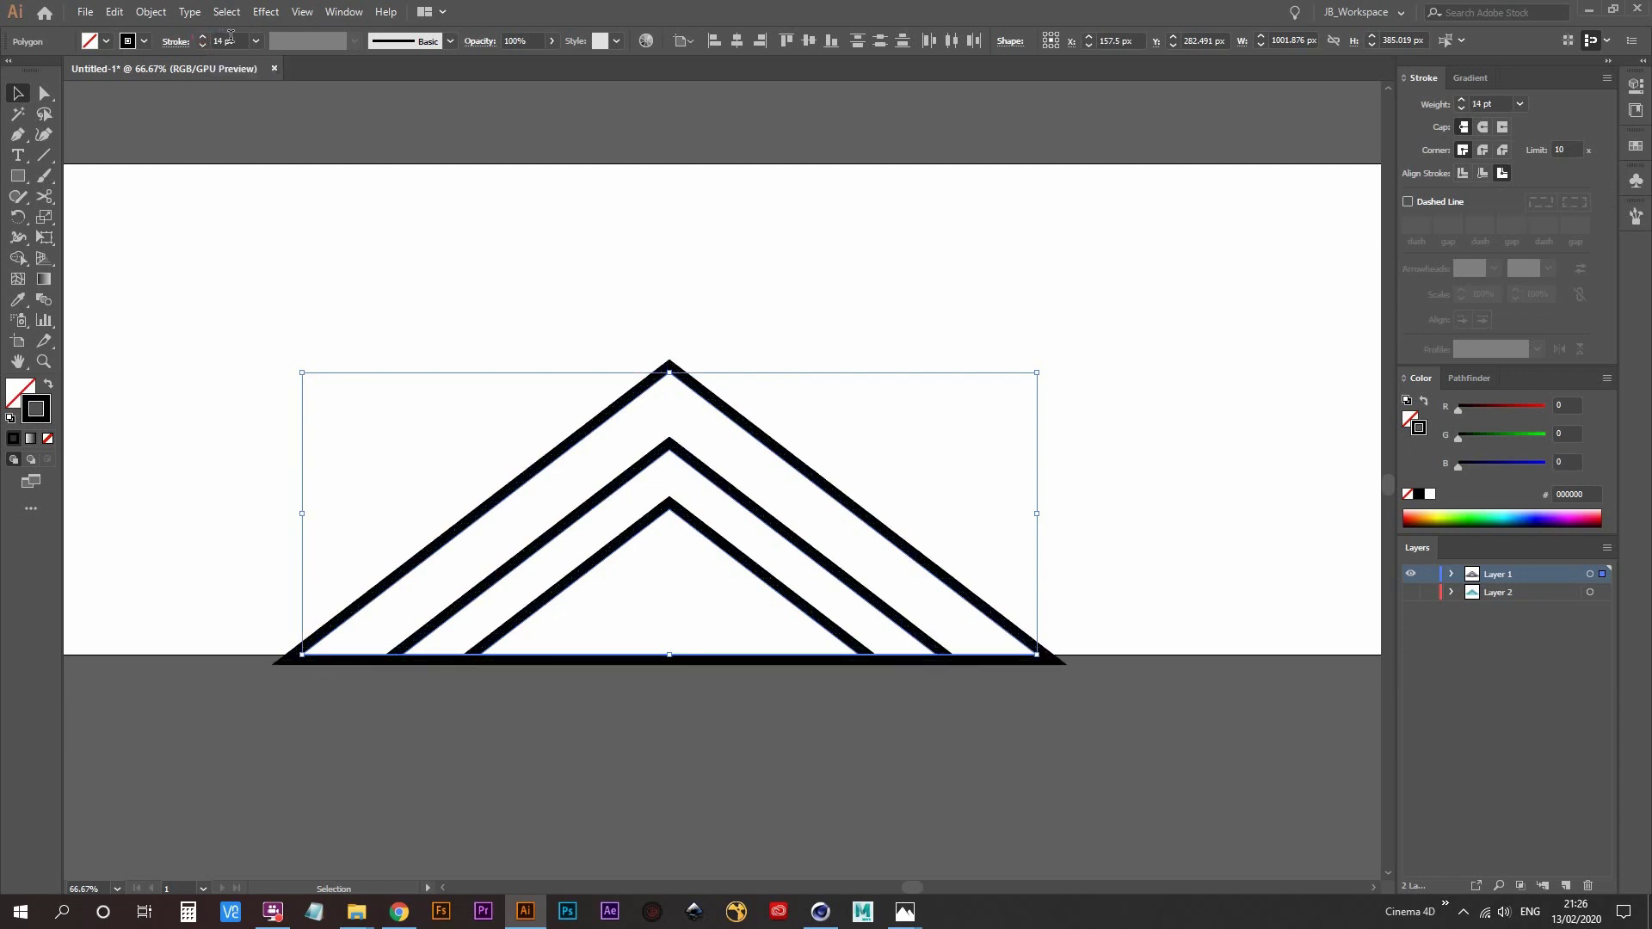
pyautogui.click(230, 40)
pyautogui.write('15')
pyautogui.press('Return')
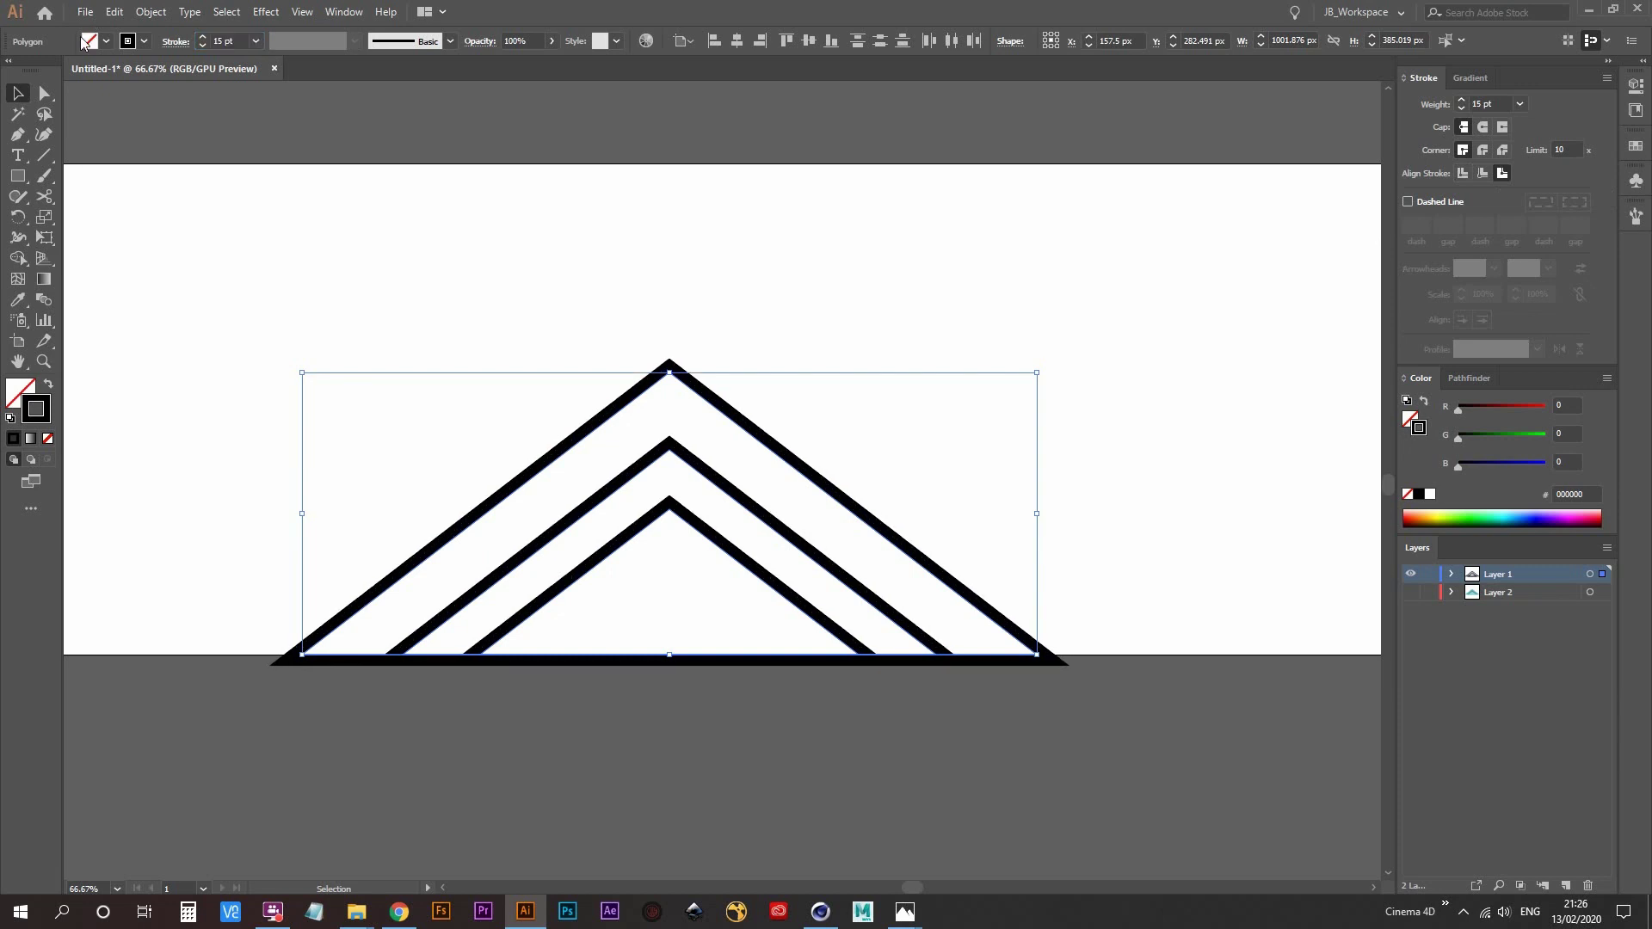
pyautogui.click(674, 813)
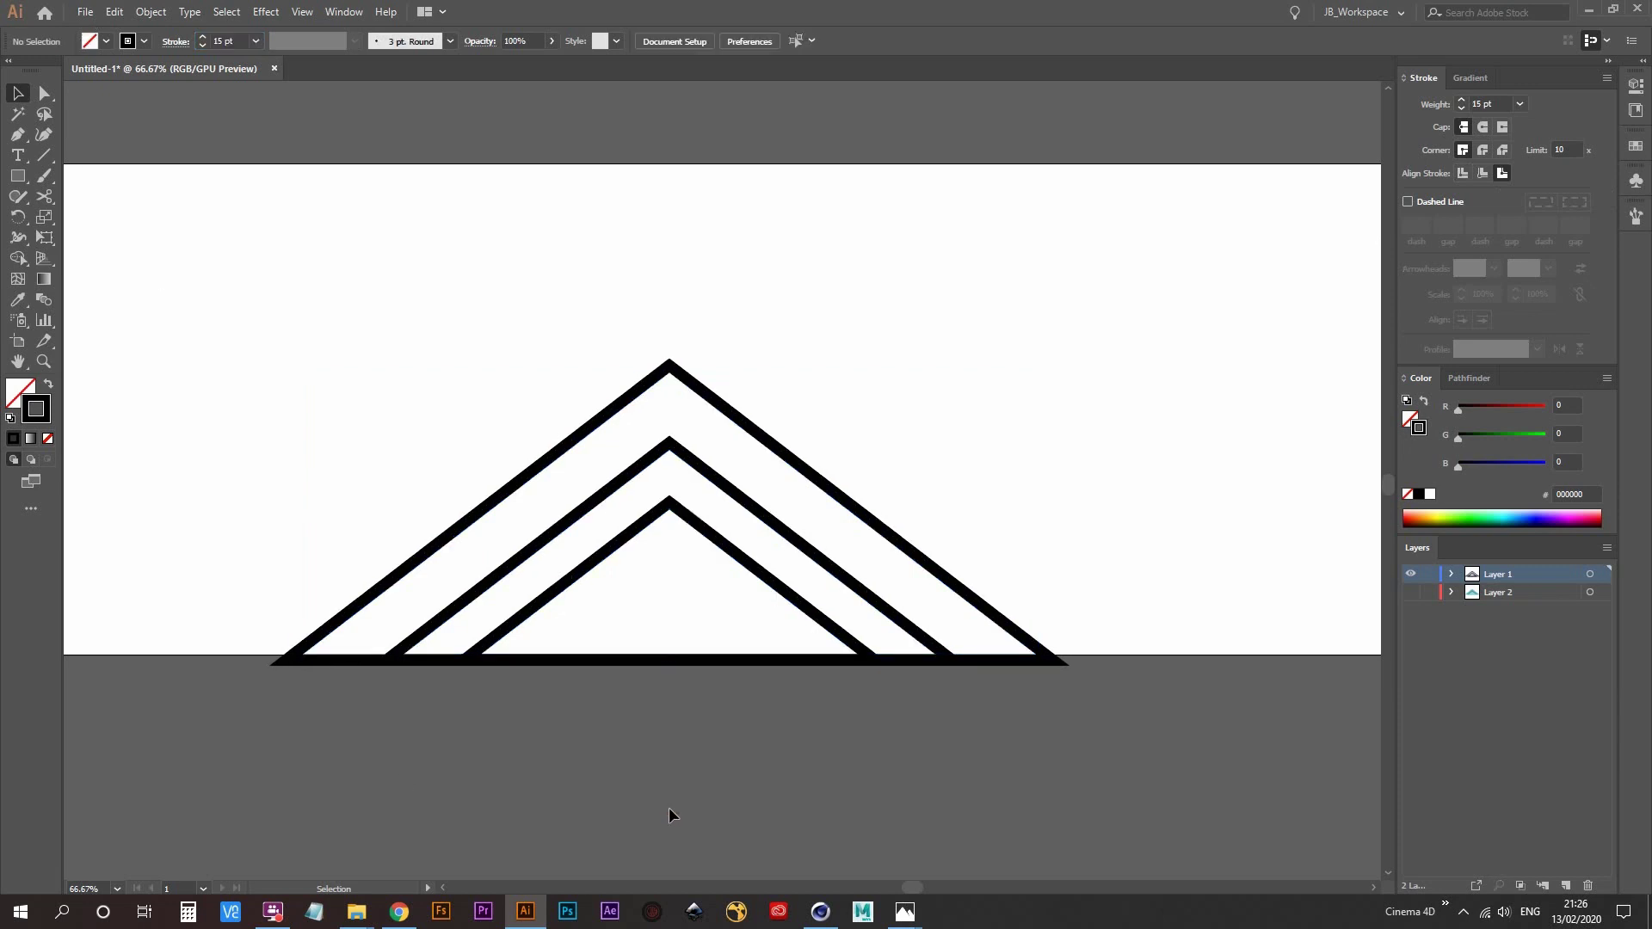
# - Export the artwork as an RGB JPEG named triangles_bump in the Sets folder, using artboards and high 300 ppi resolution
pyautogui.keyDown('alt'); pyautogui.scroll(-1, 668, 807); pyautogui.keyUp('alt')
pyautogui.moveTo(669, 805); pyautogui.dragTo(711, 678)
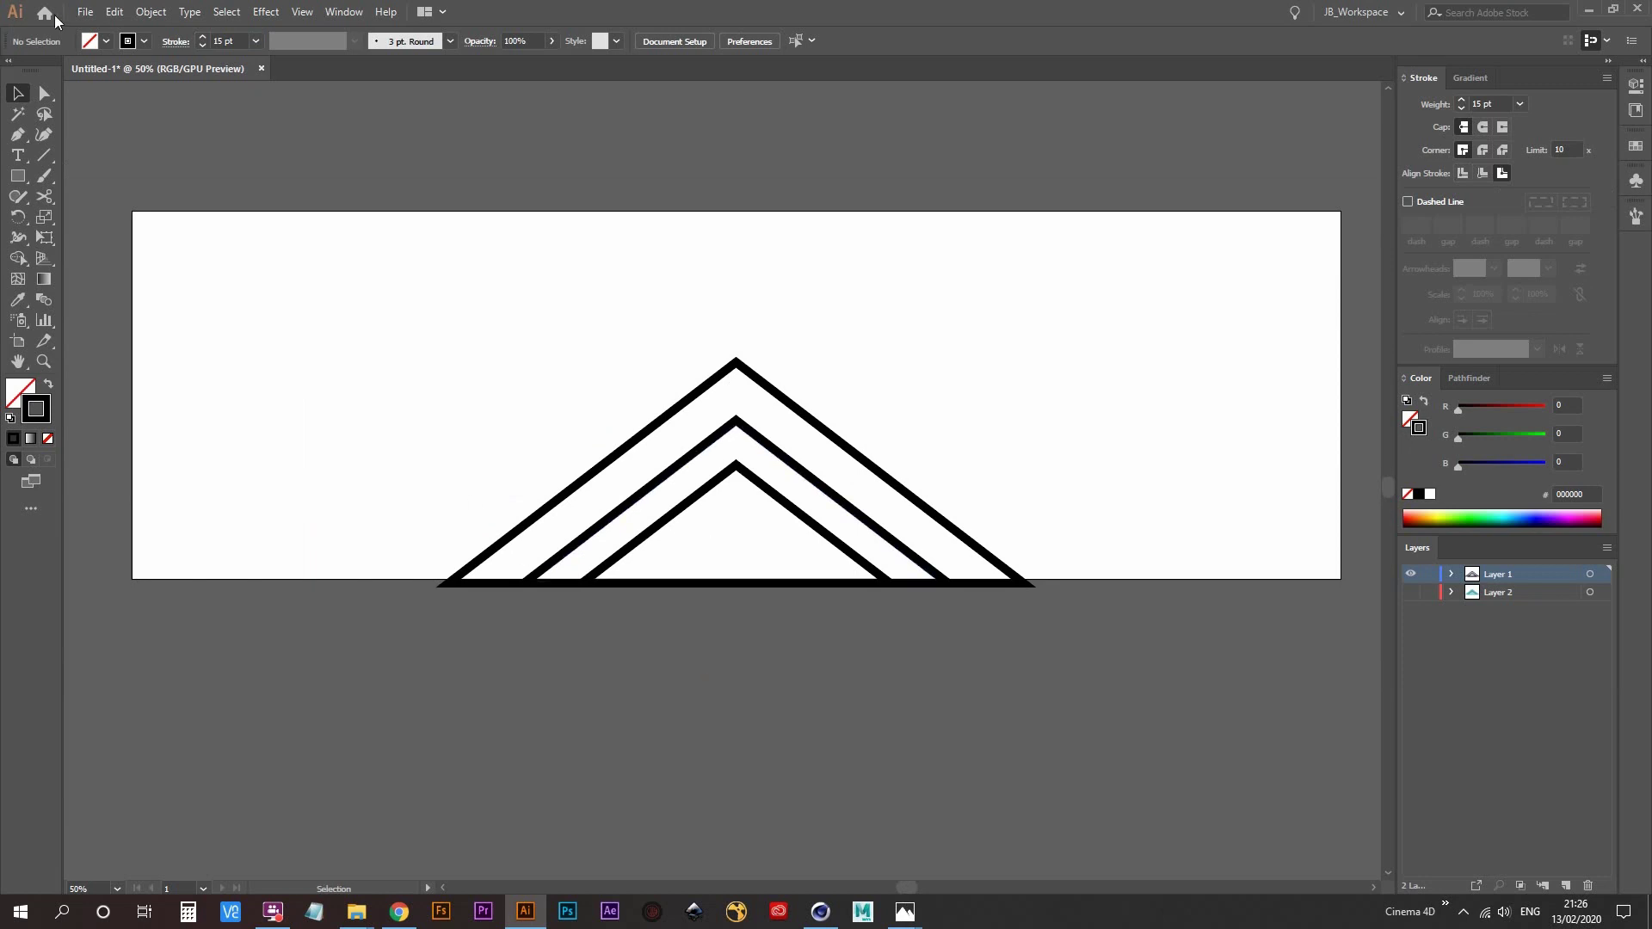
pyautogui.click(84, 12)
pyautogui.moveTo(286, 312)
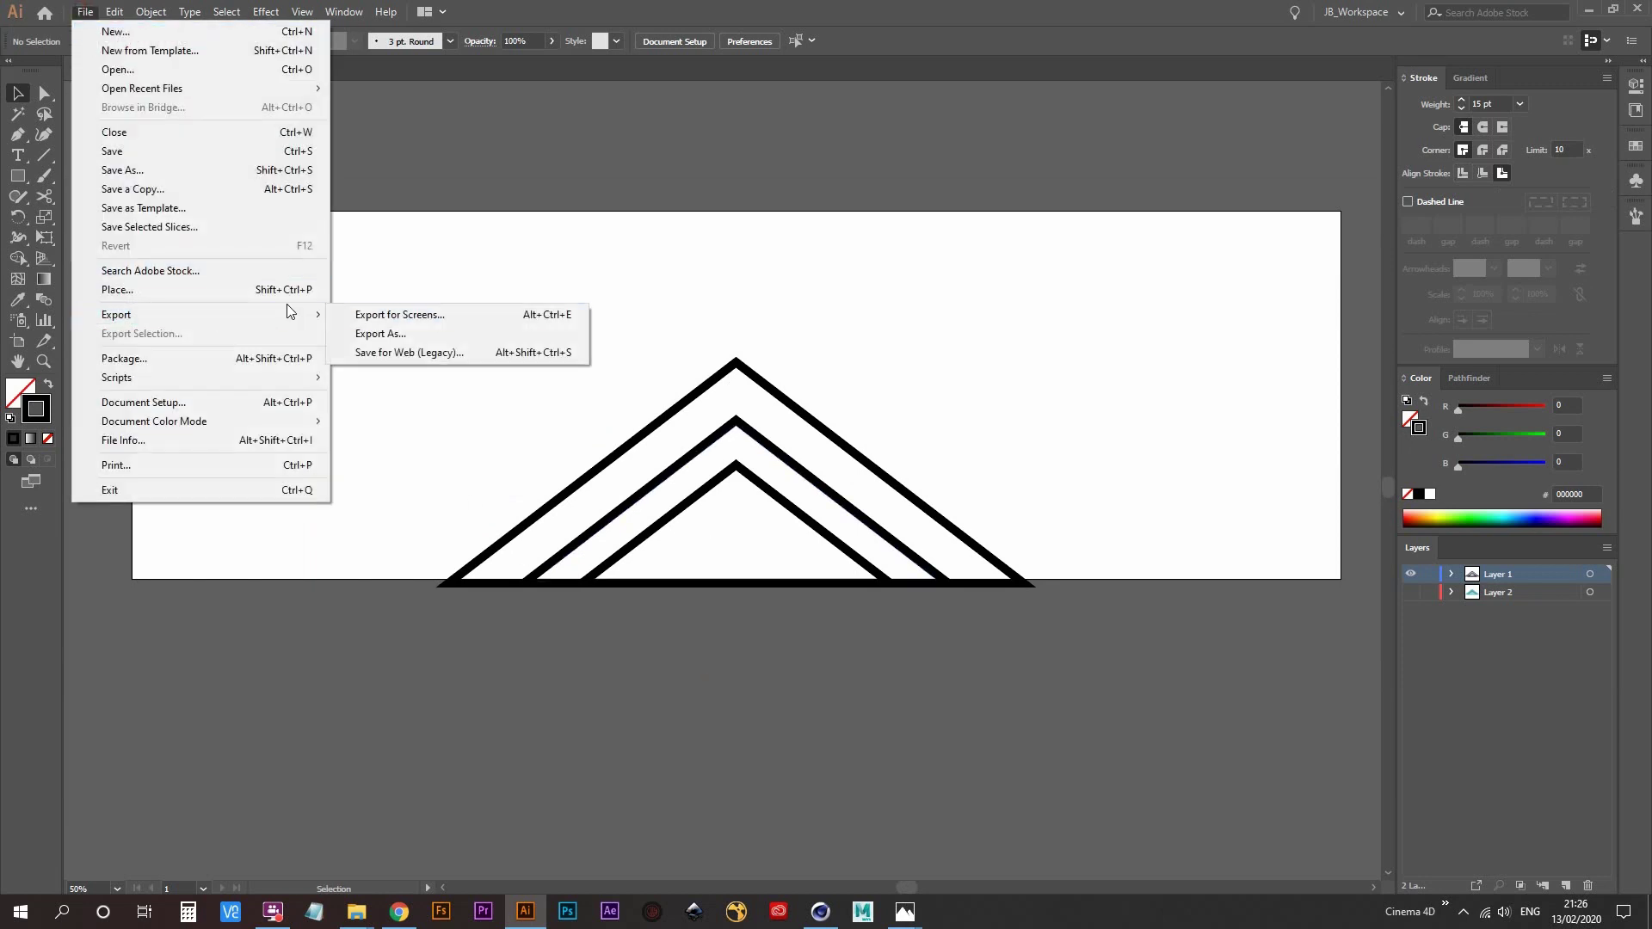
pyautogui.click(379, 334)
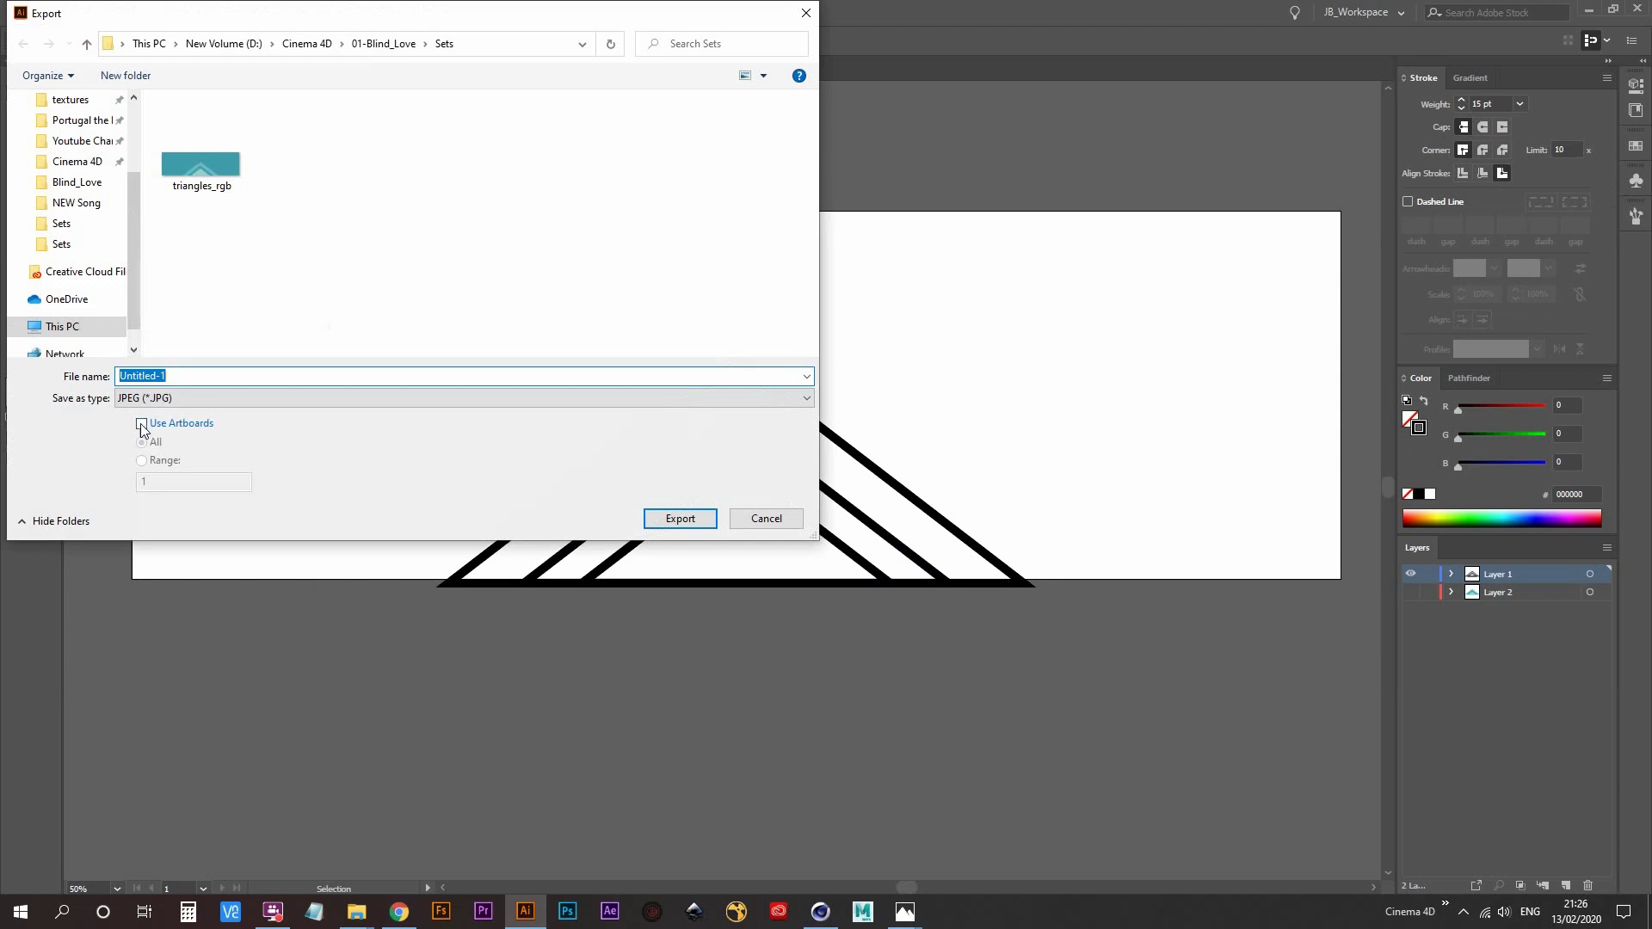
pyautogui.click(142, 424)
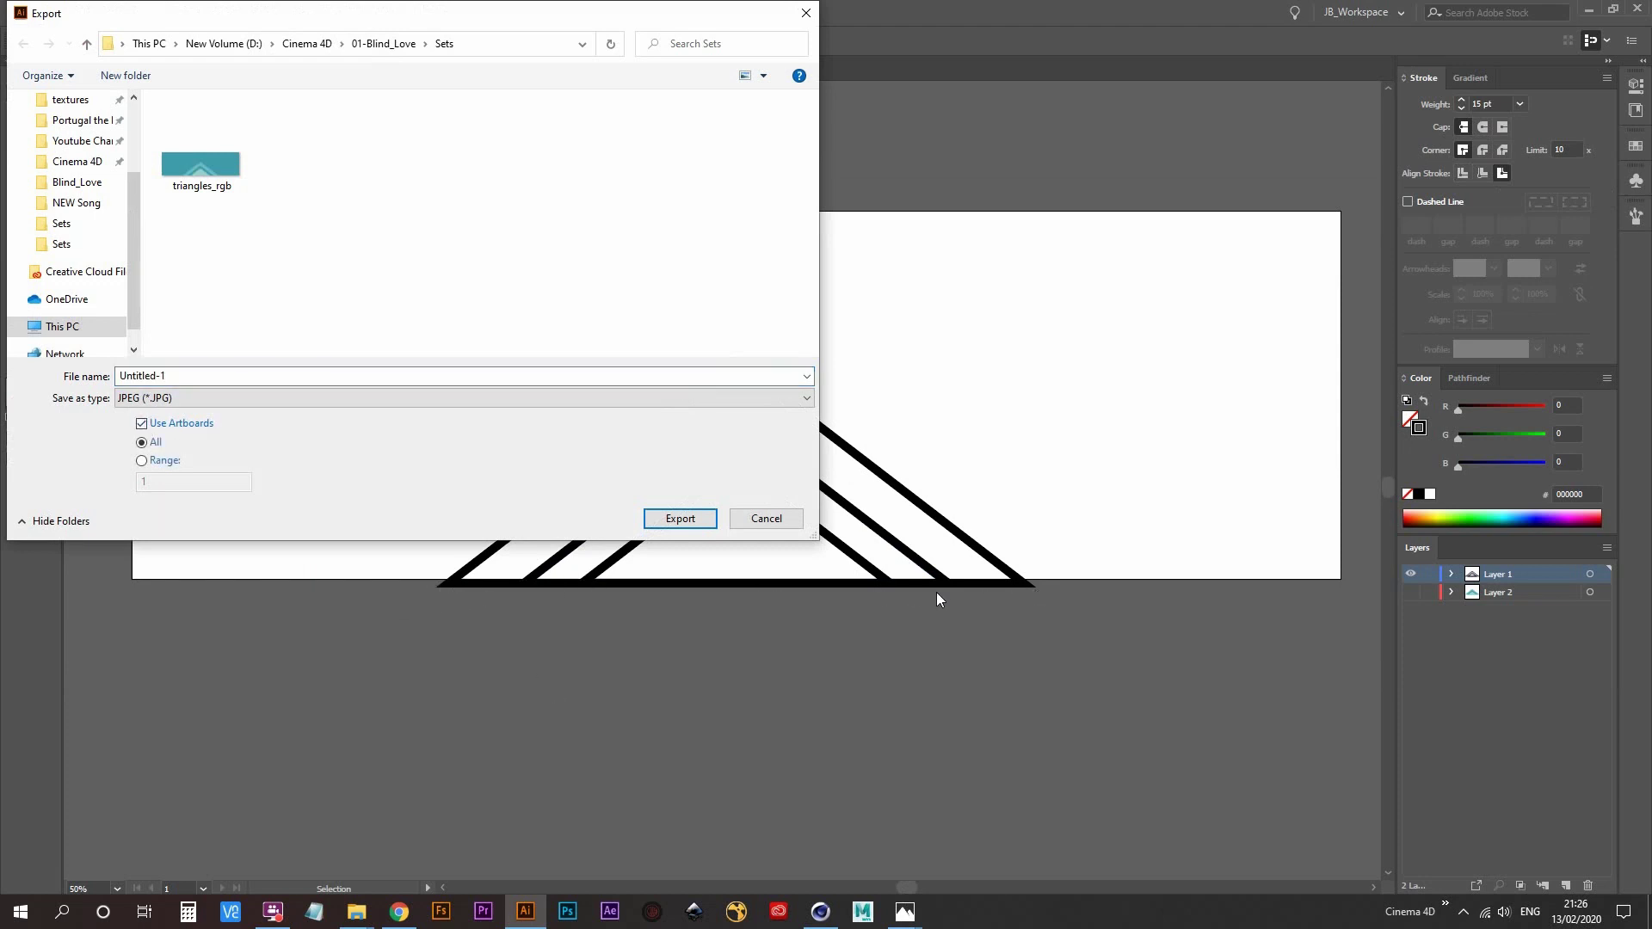
pyautogui.click(225, 370)
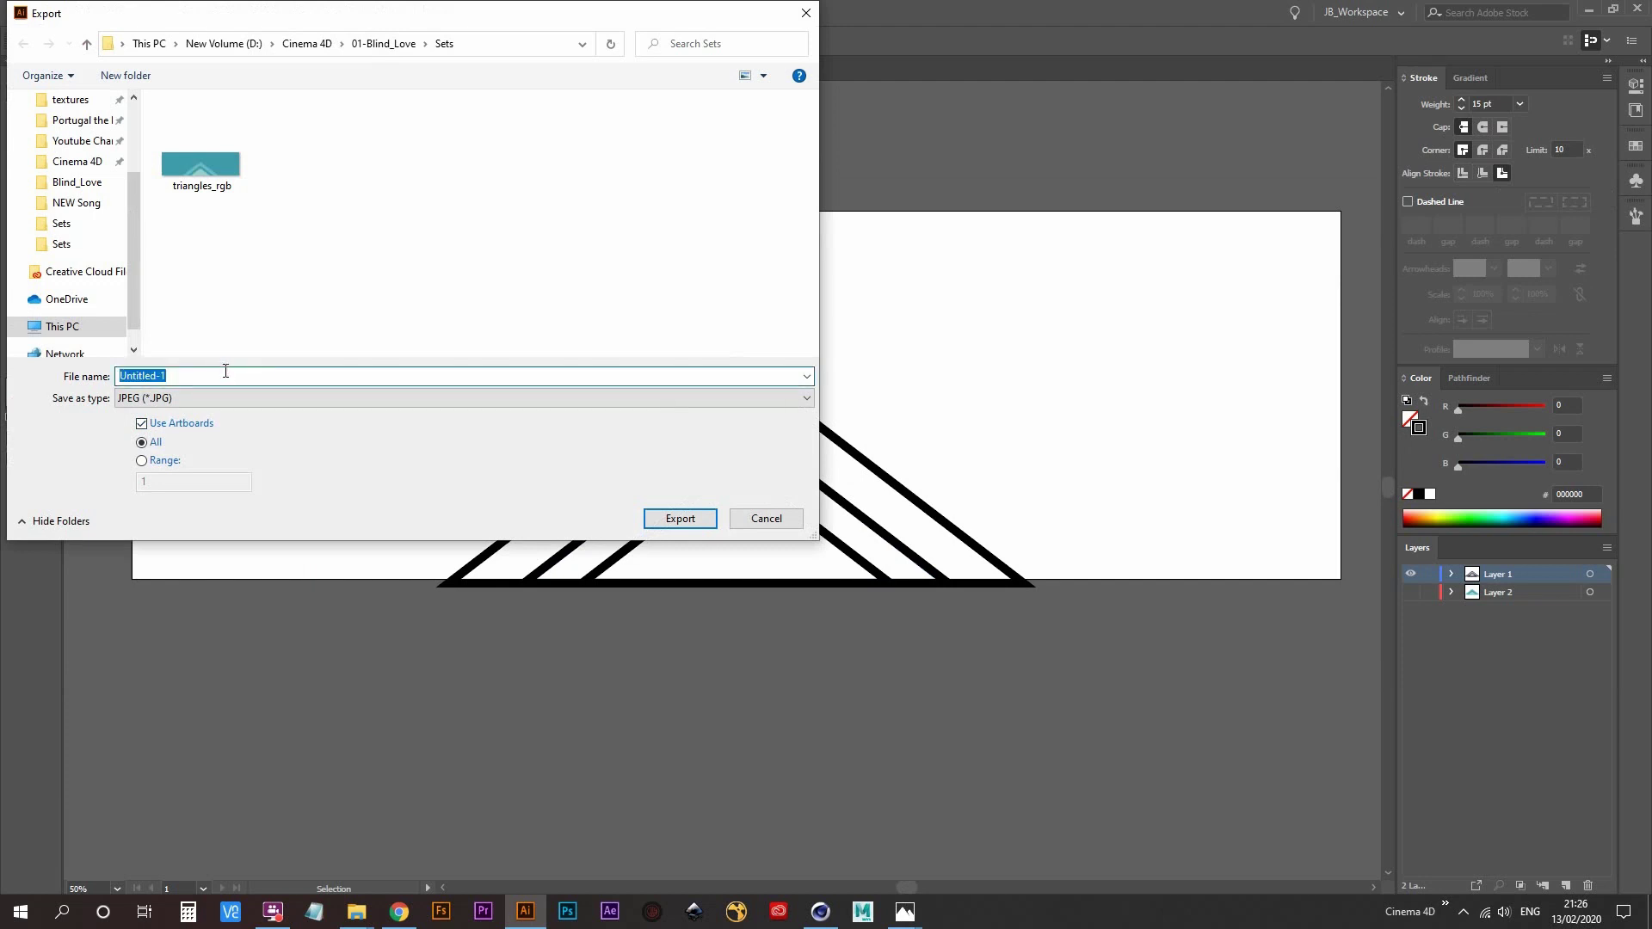
pyautogui.write('triangles')
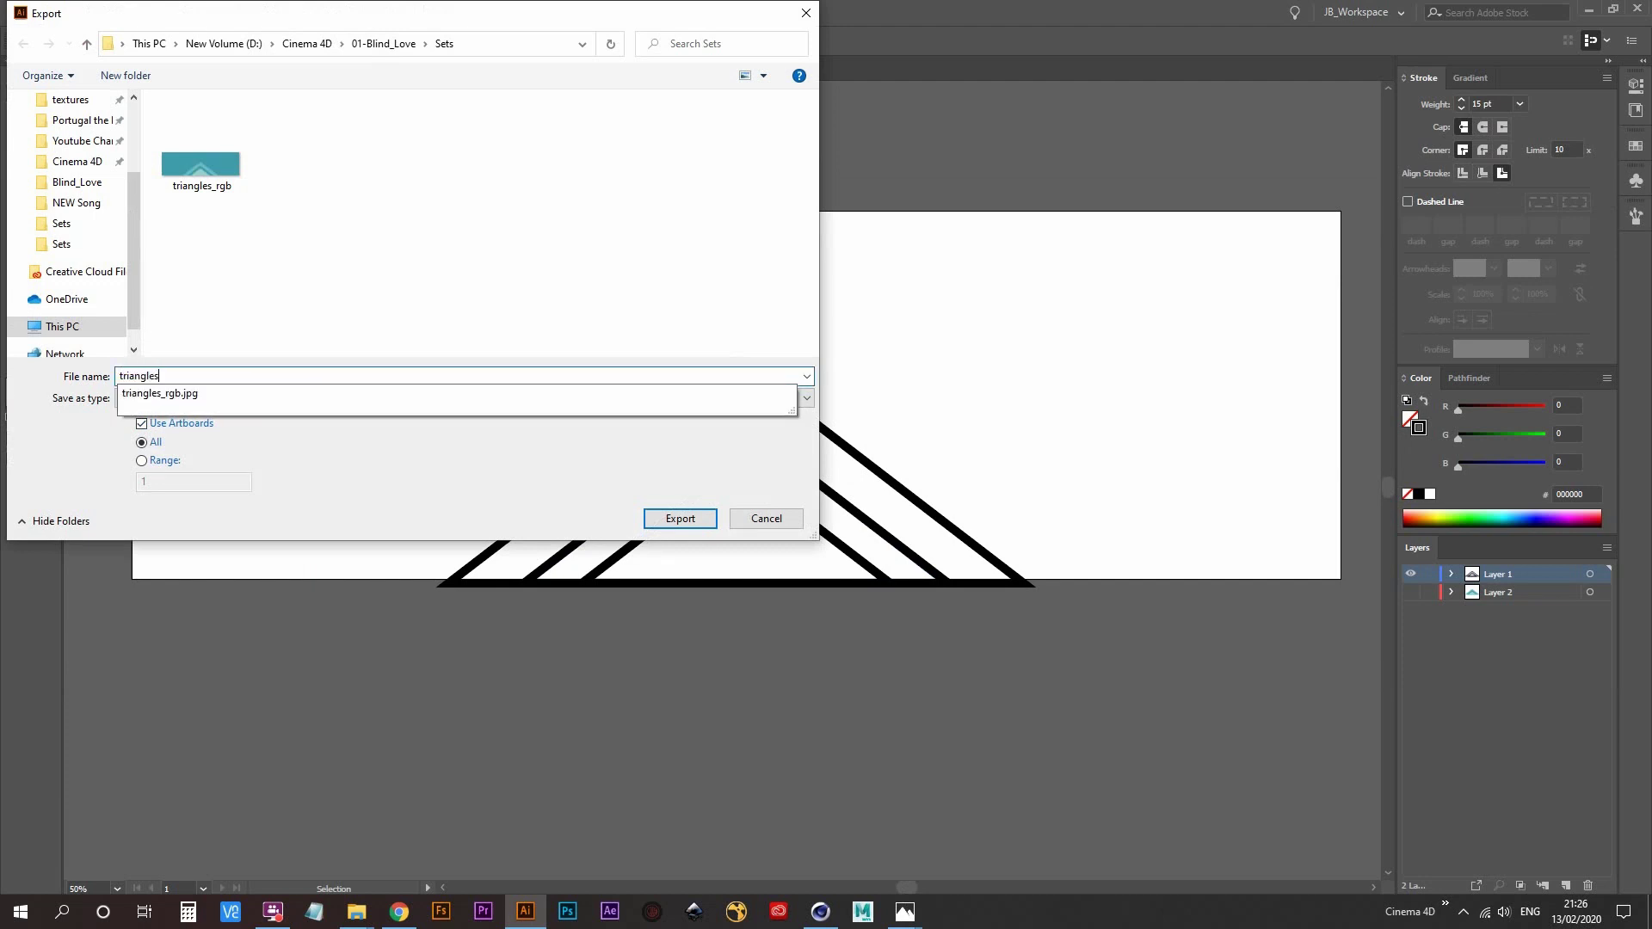
pyautogui.write('_bump')
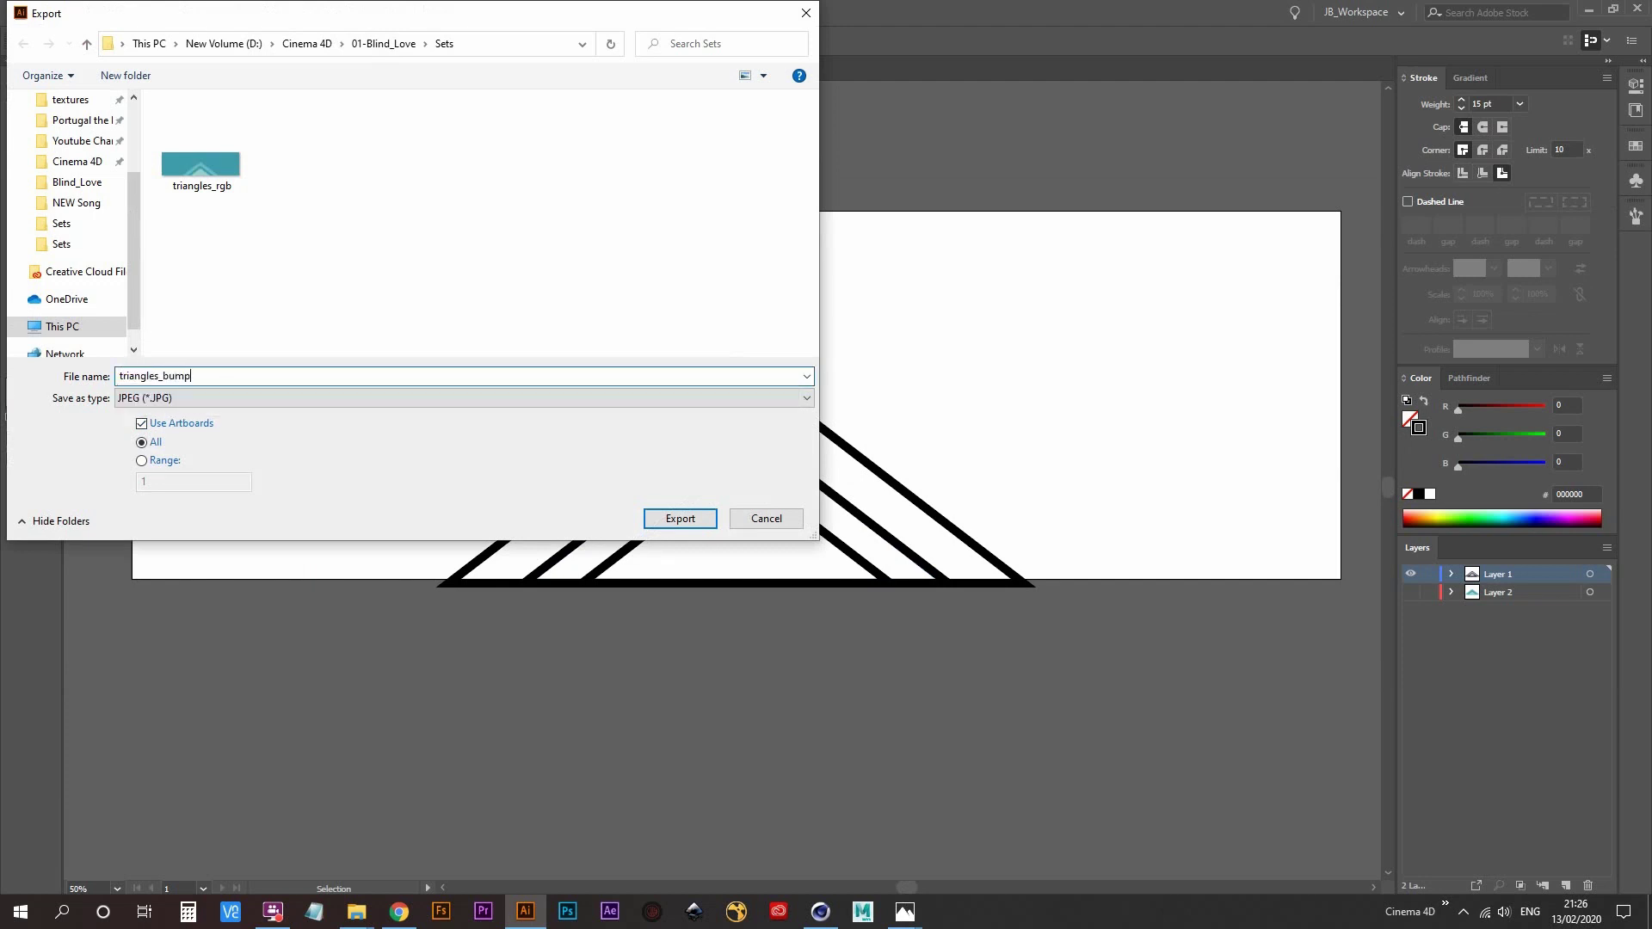
pyautogui.press('Return')
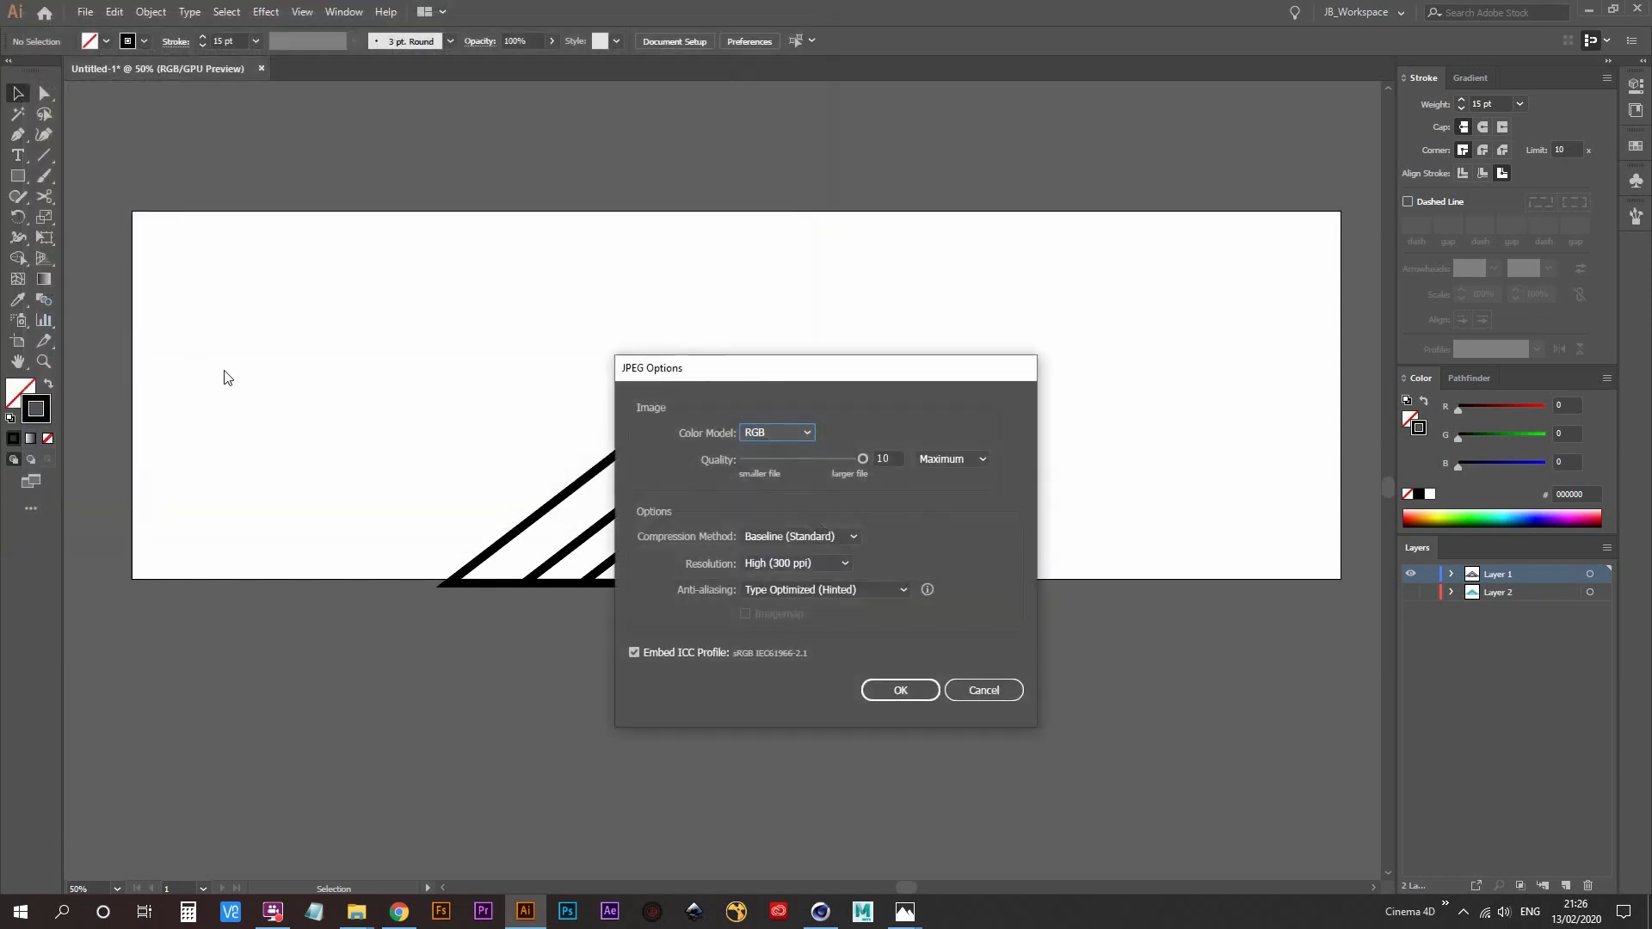
pyautogui.press('Return')
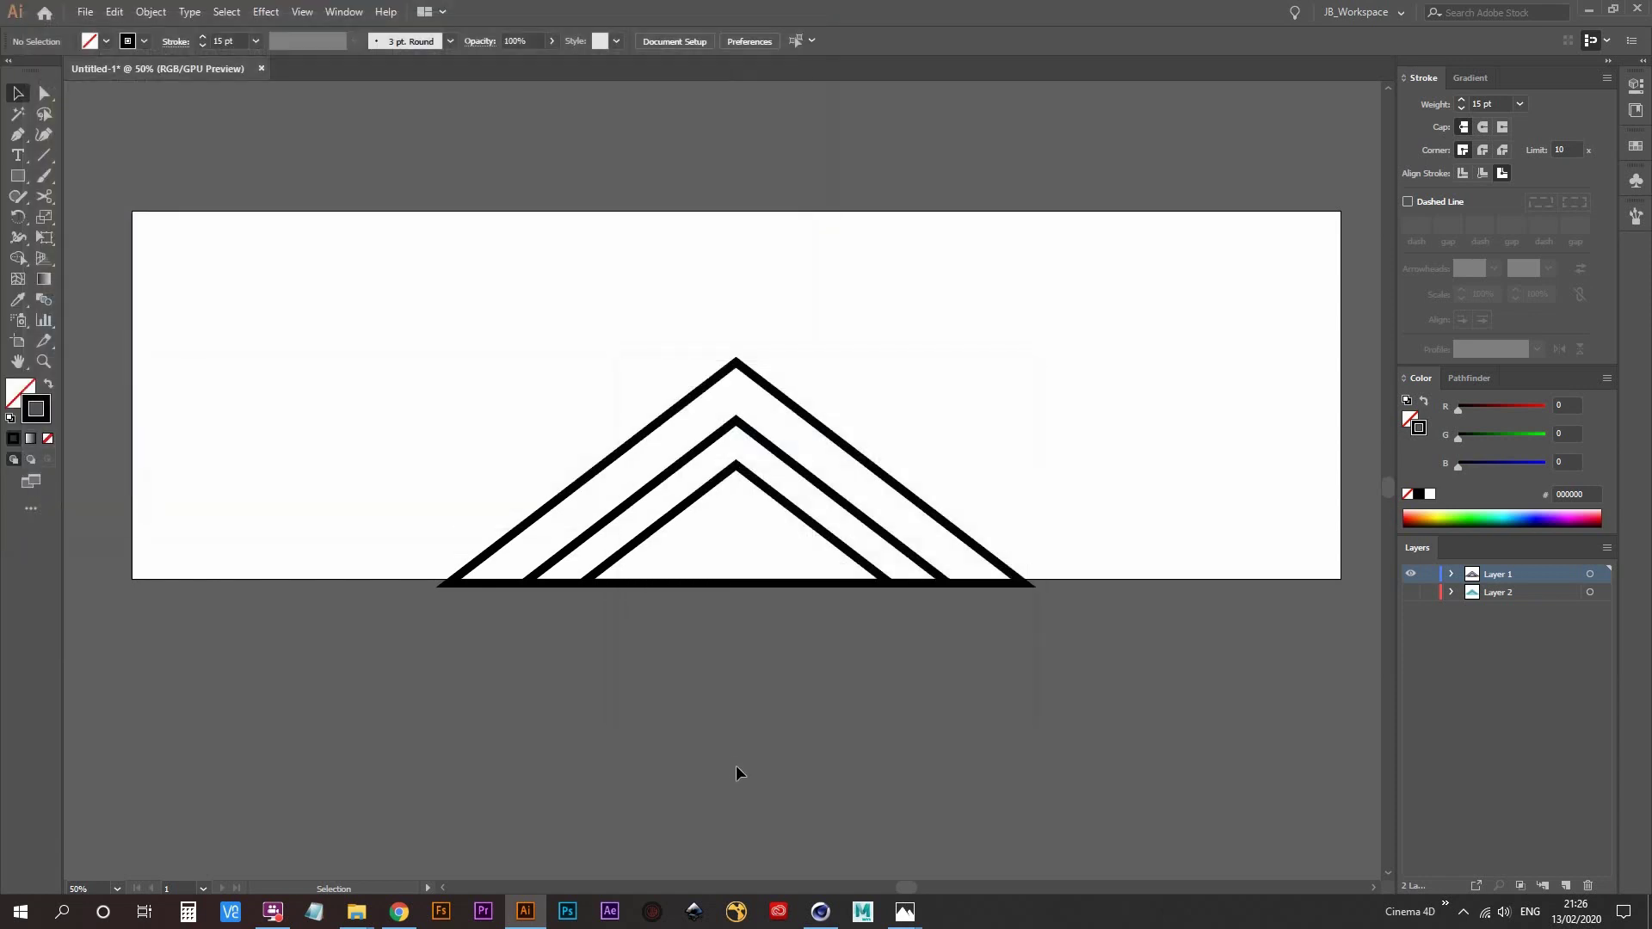
# - Switch to Cinema 4D, open the Triangles material for editing and enable its Bump channel
pyautogui.moveTo(818, 915)
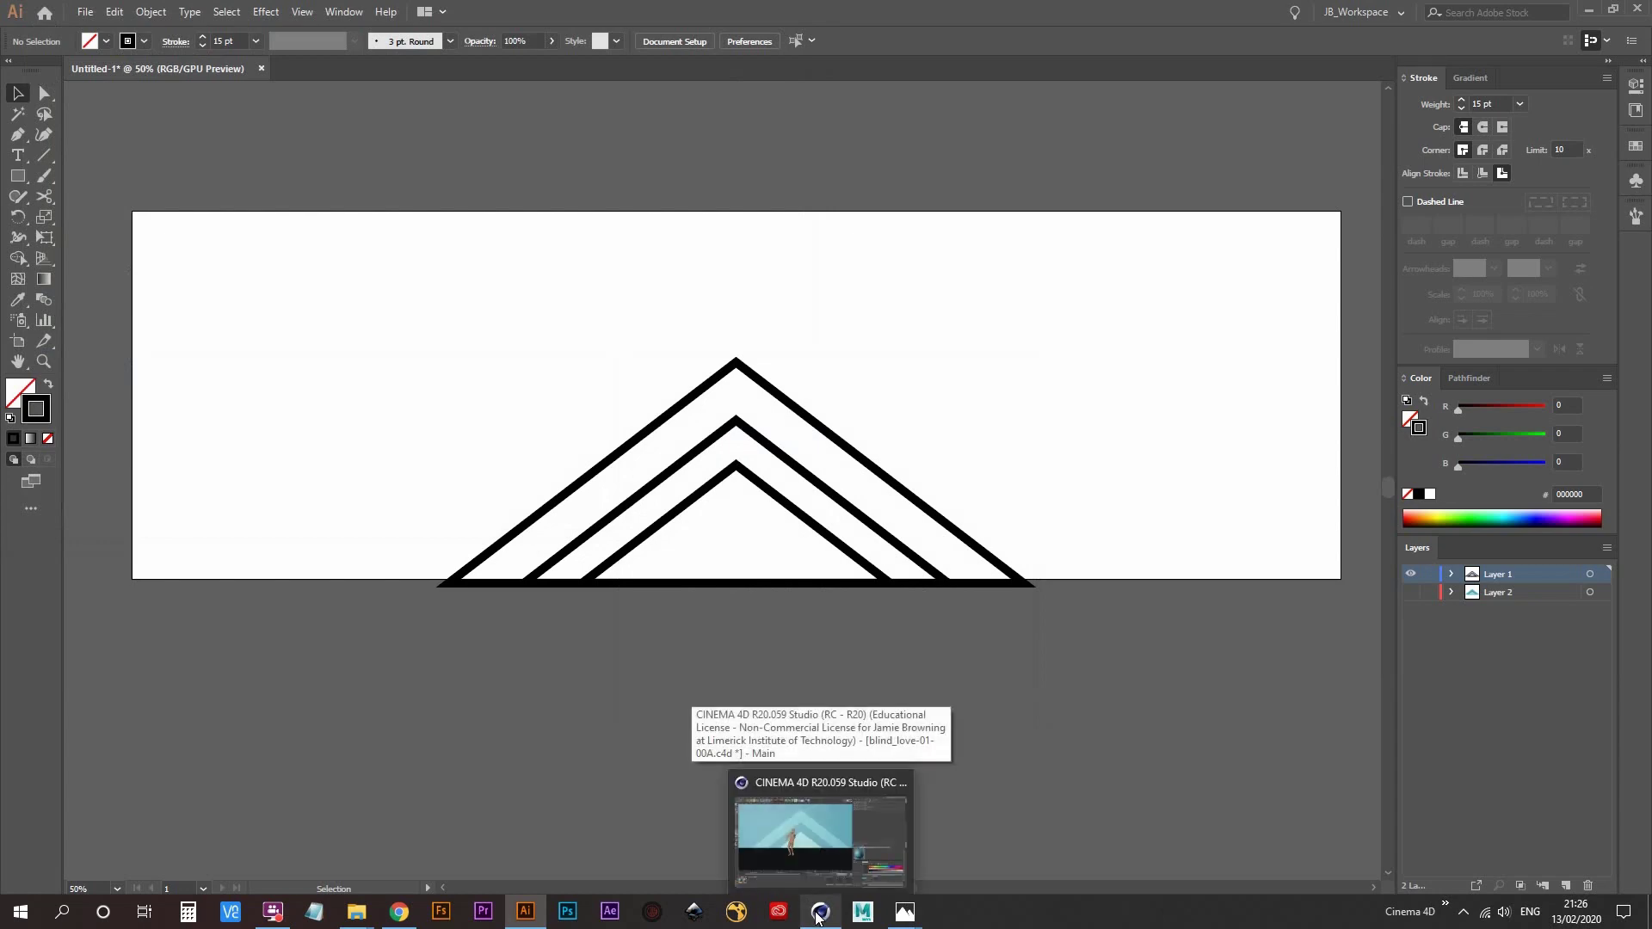
pyautogui.click(818, 915)
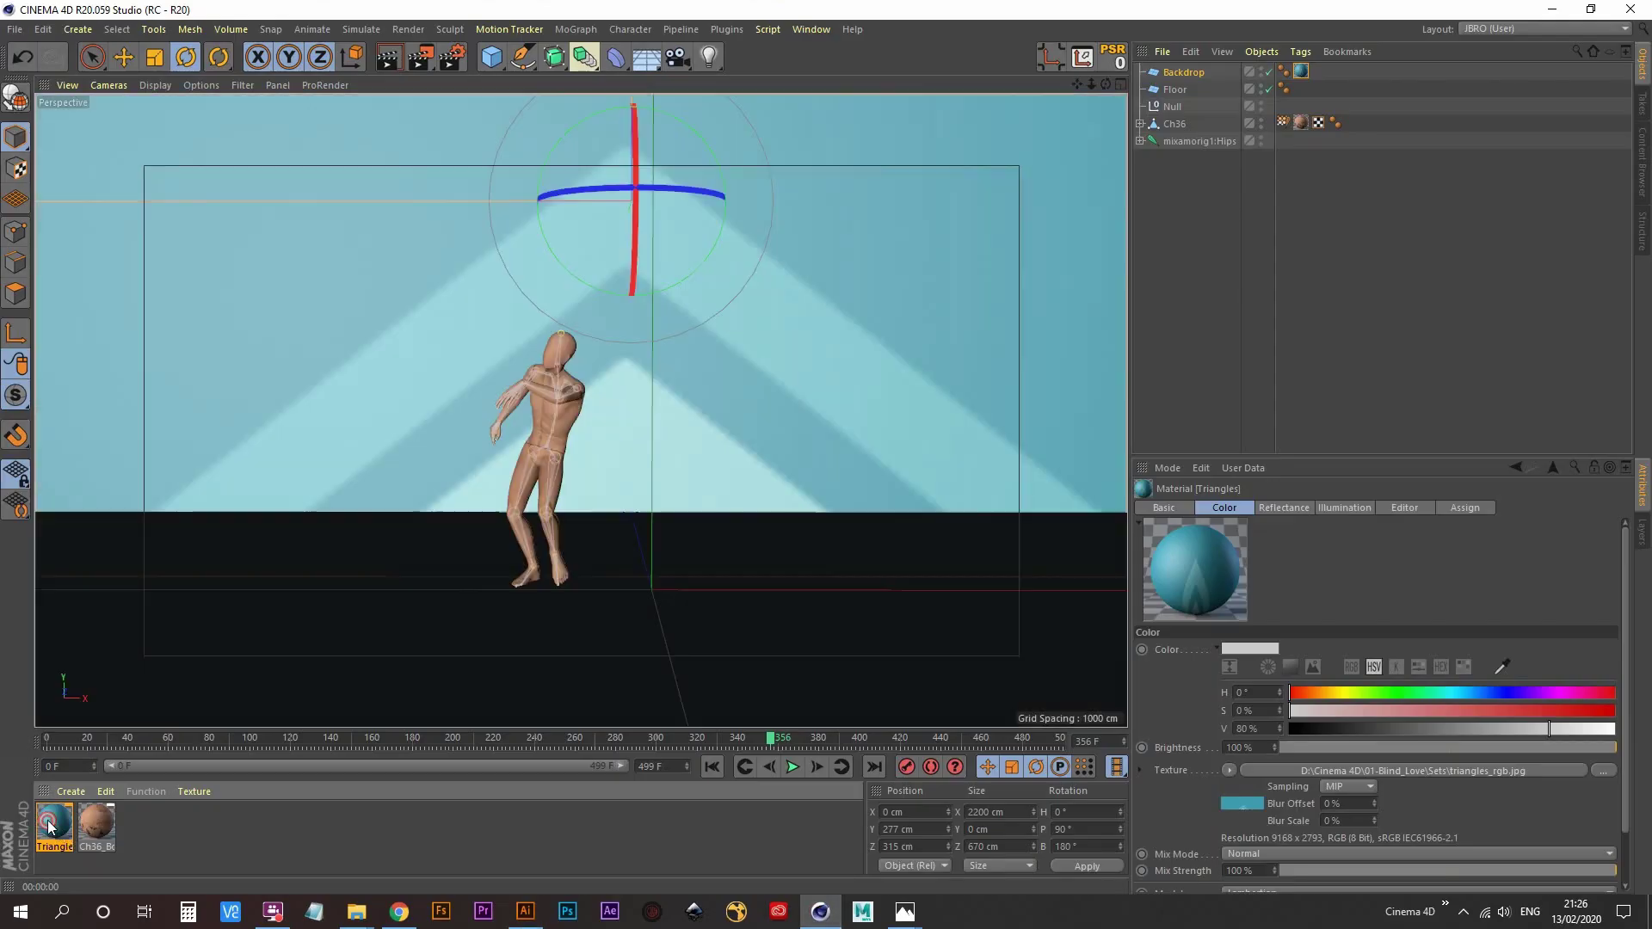
pyautogui.doubleClick(49, 827)
pyautogui.moveTo(638, 119); pyautogui.dragTo(1244, 109)
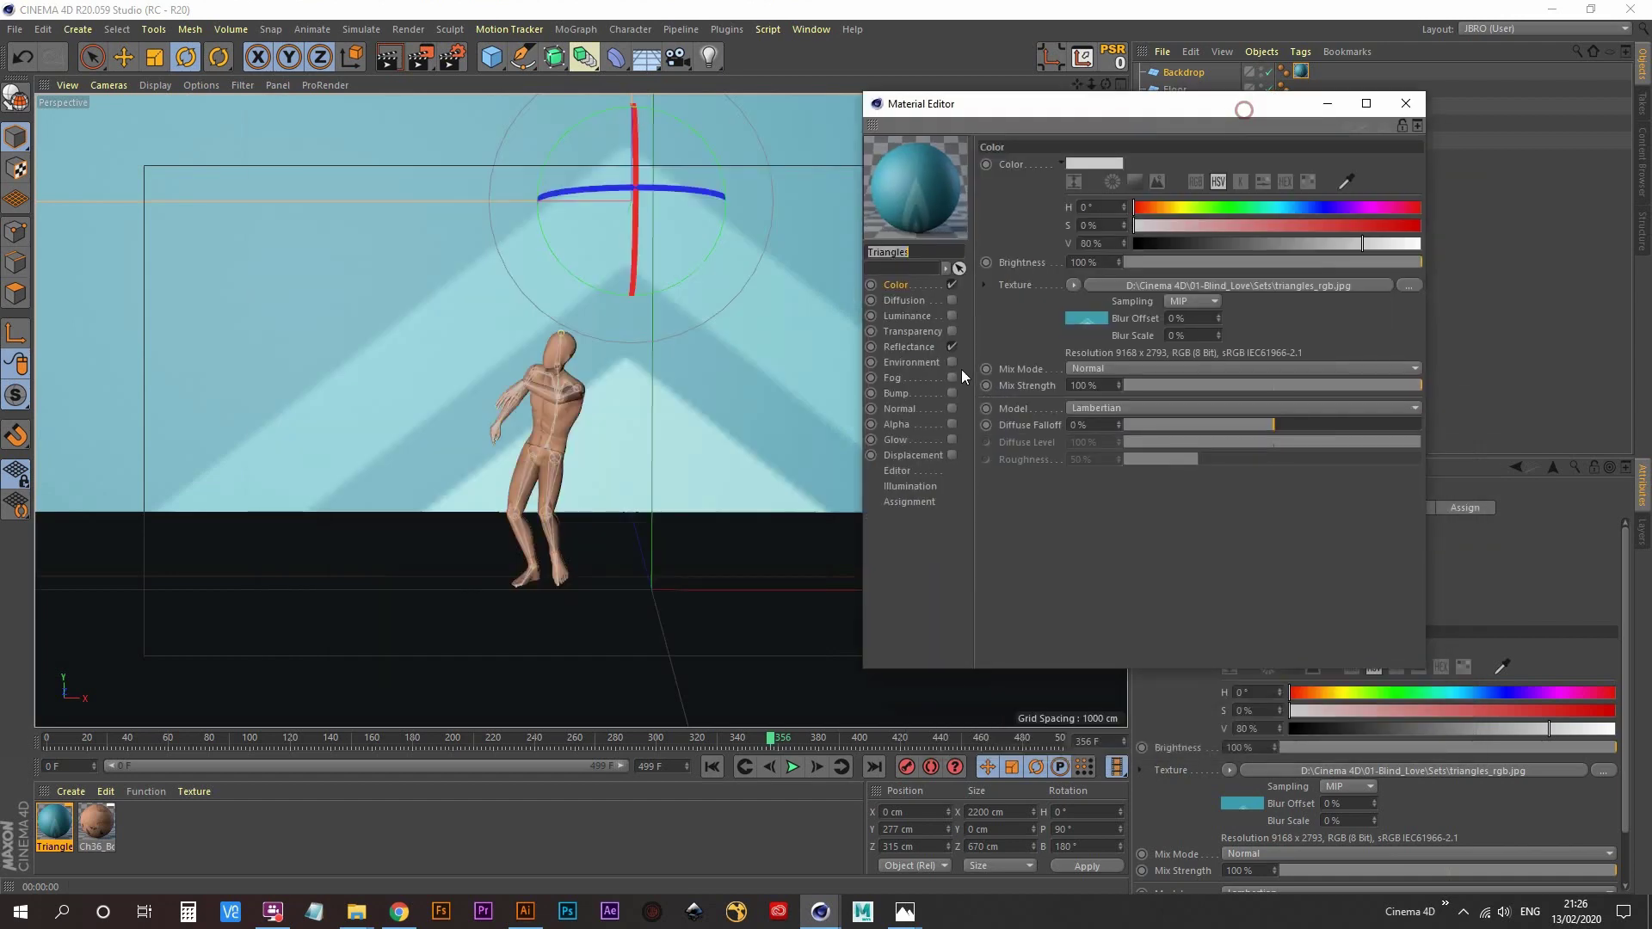
pyautogui.click(900, 393)
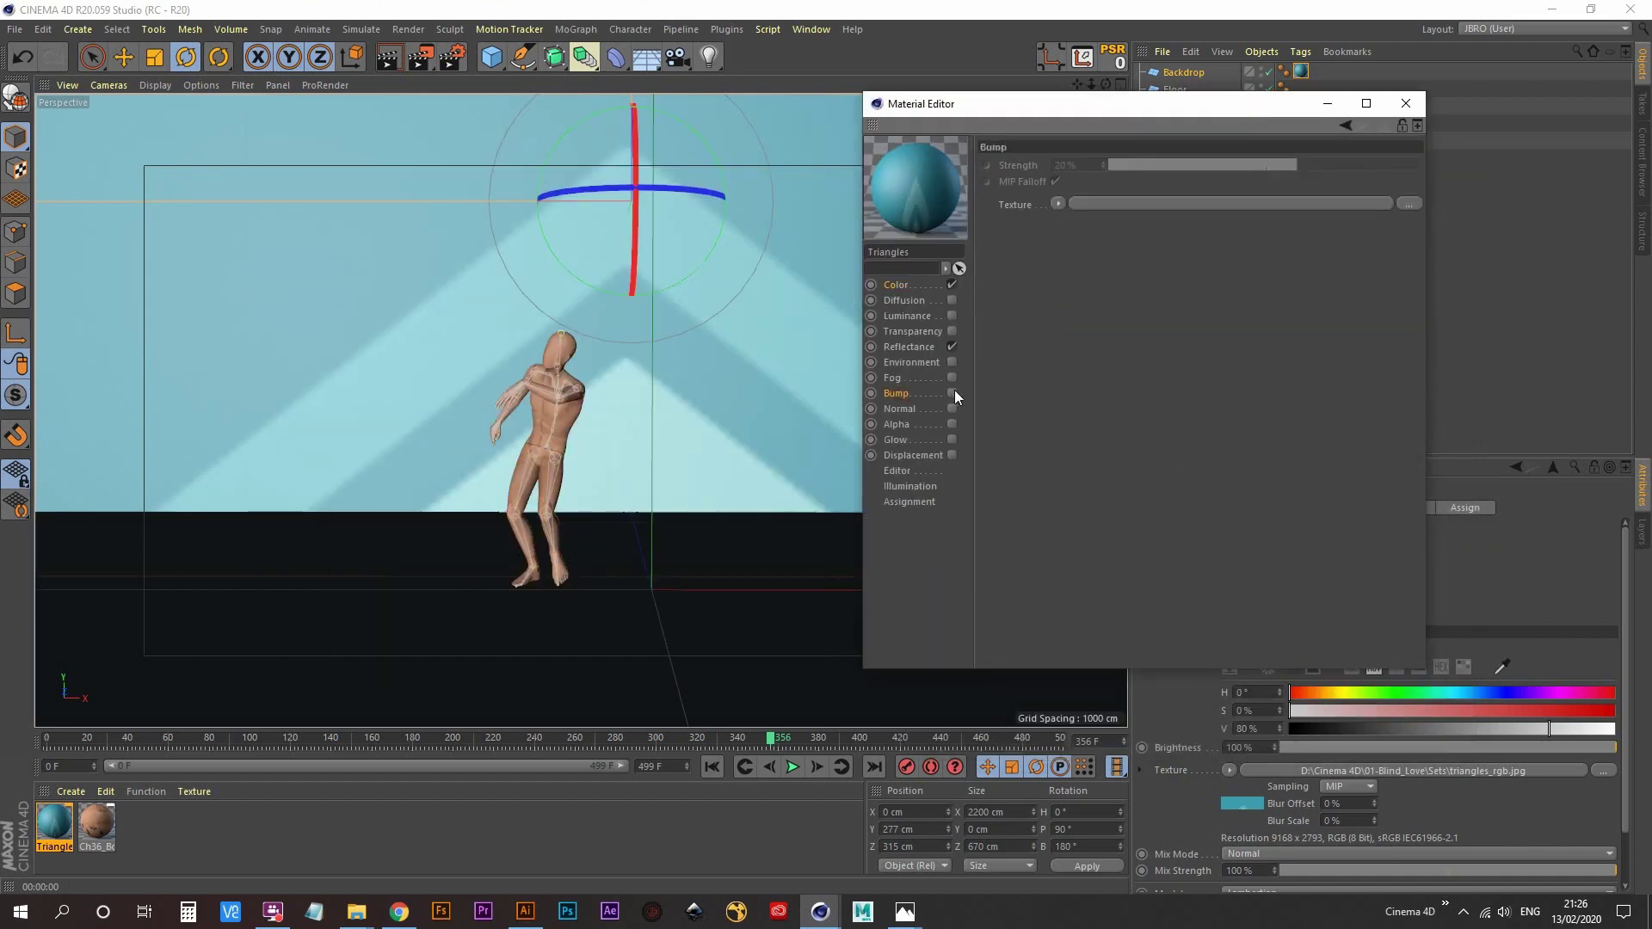
pyautogui.click(952, 393)
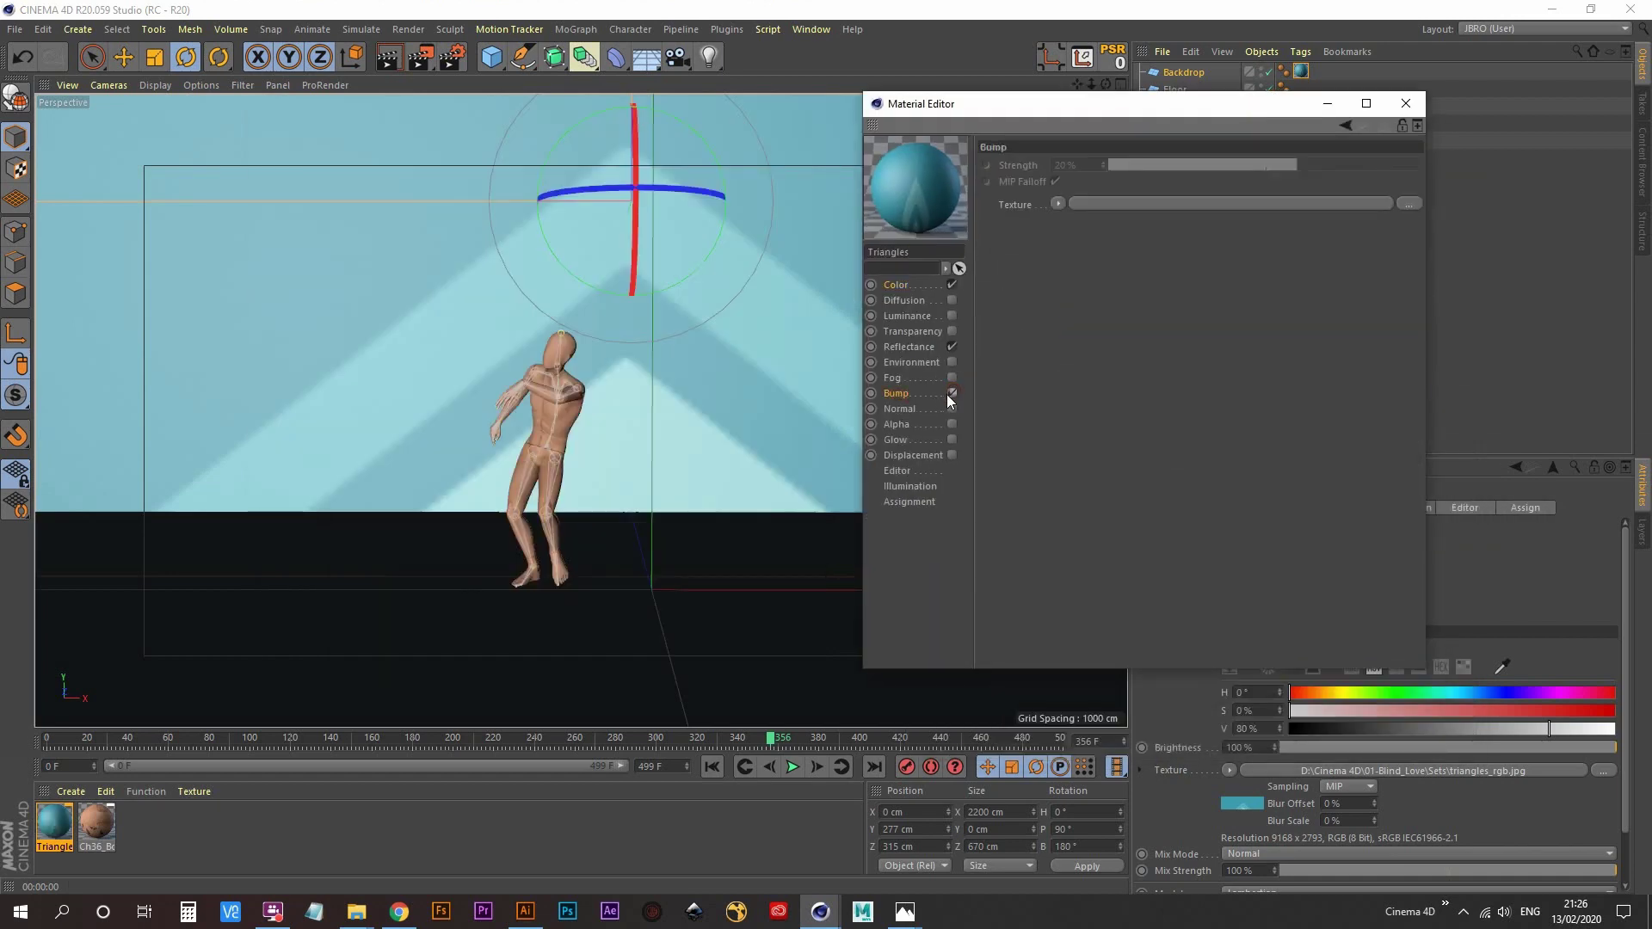
# - Load triangles_bump-01 as the bump texture without copying it to the project location, and close the material editor
pyautogui.click(1057, 204)
pyautogui.click(1083, 233)
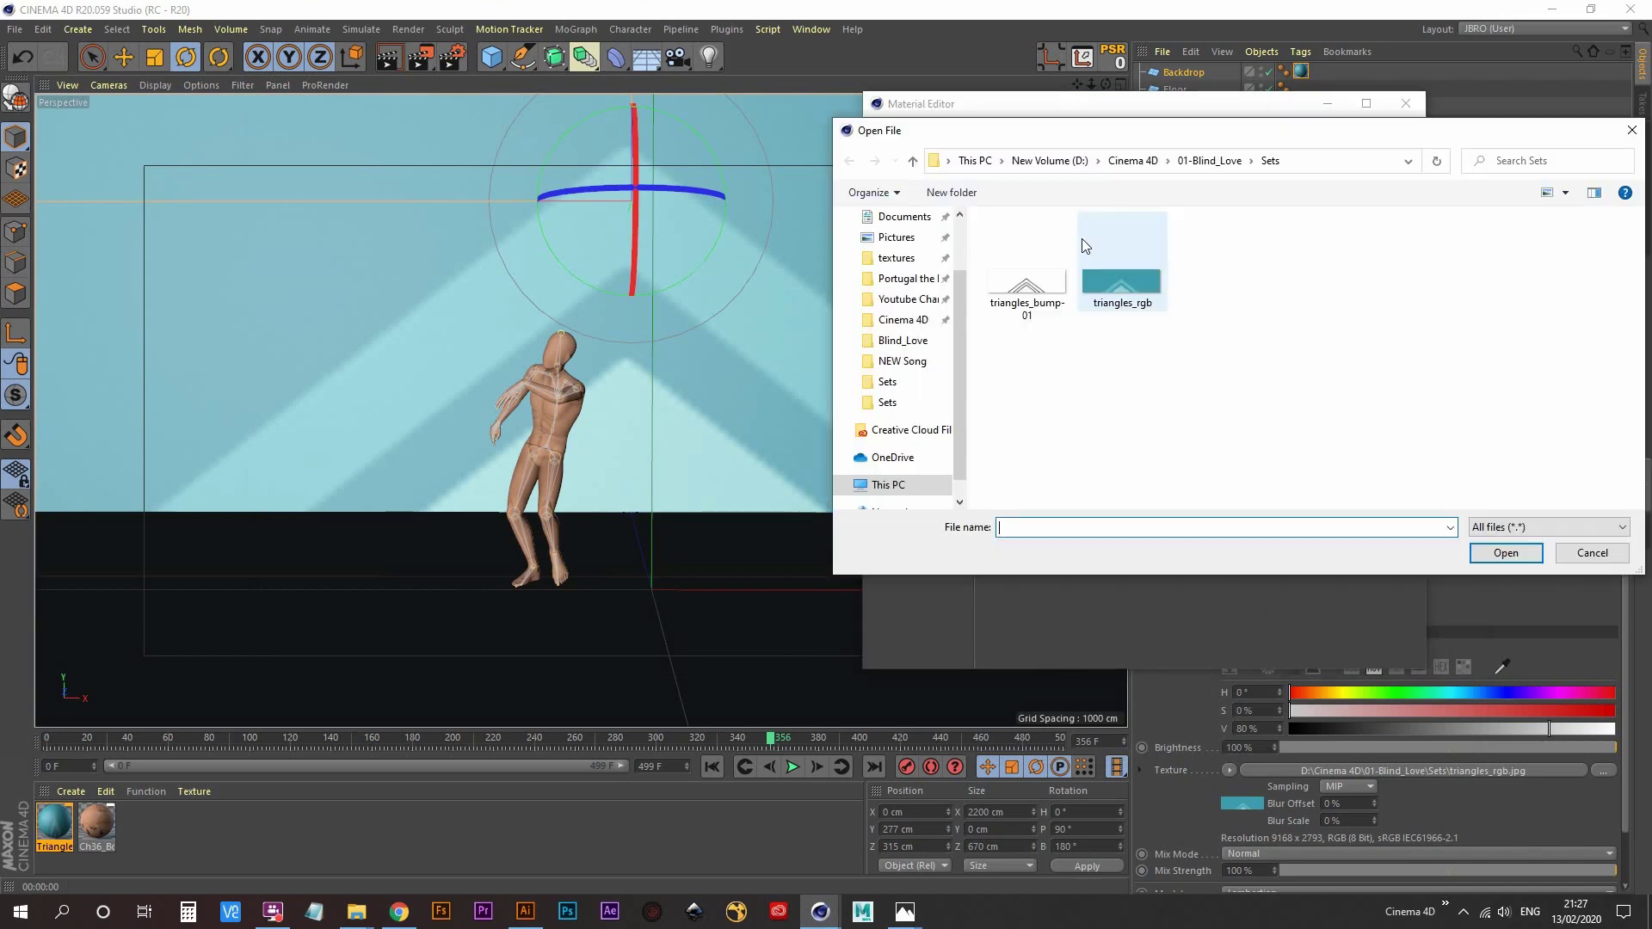
pyautogui.click(1050, 288)
pyautogui.doubleClick(1005, 248)
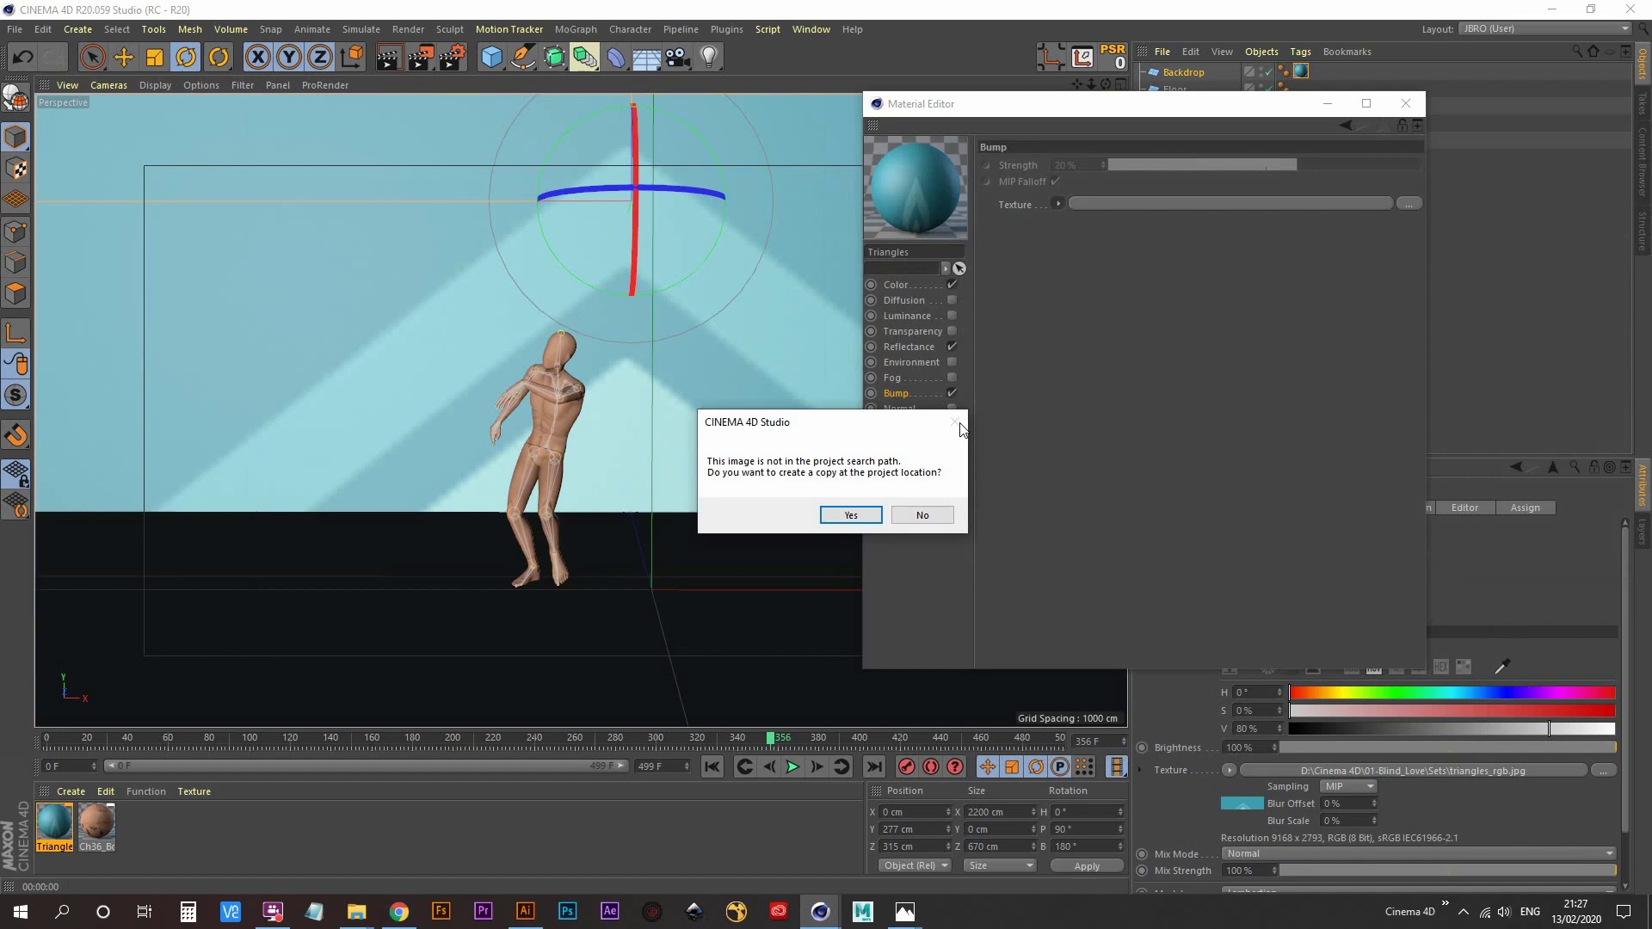
pyautogui.click(923, 515)
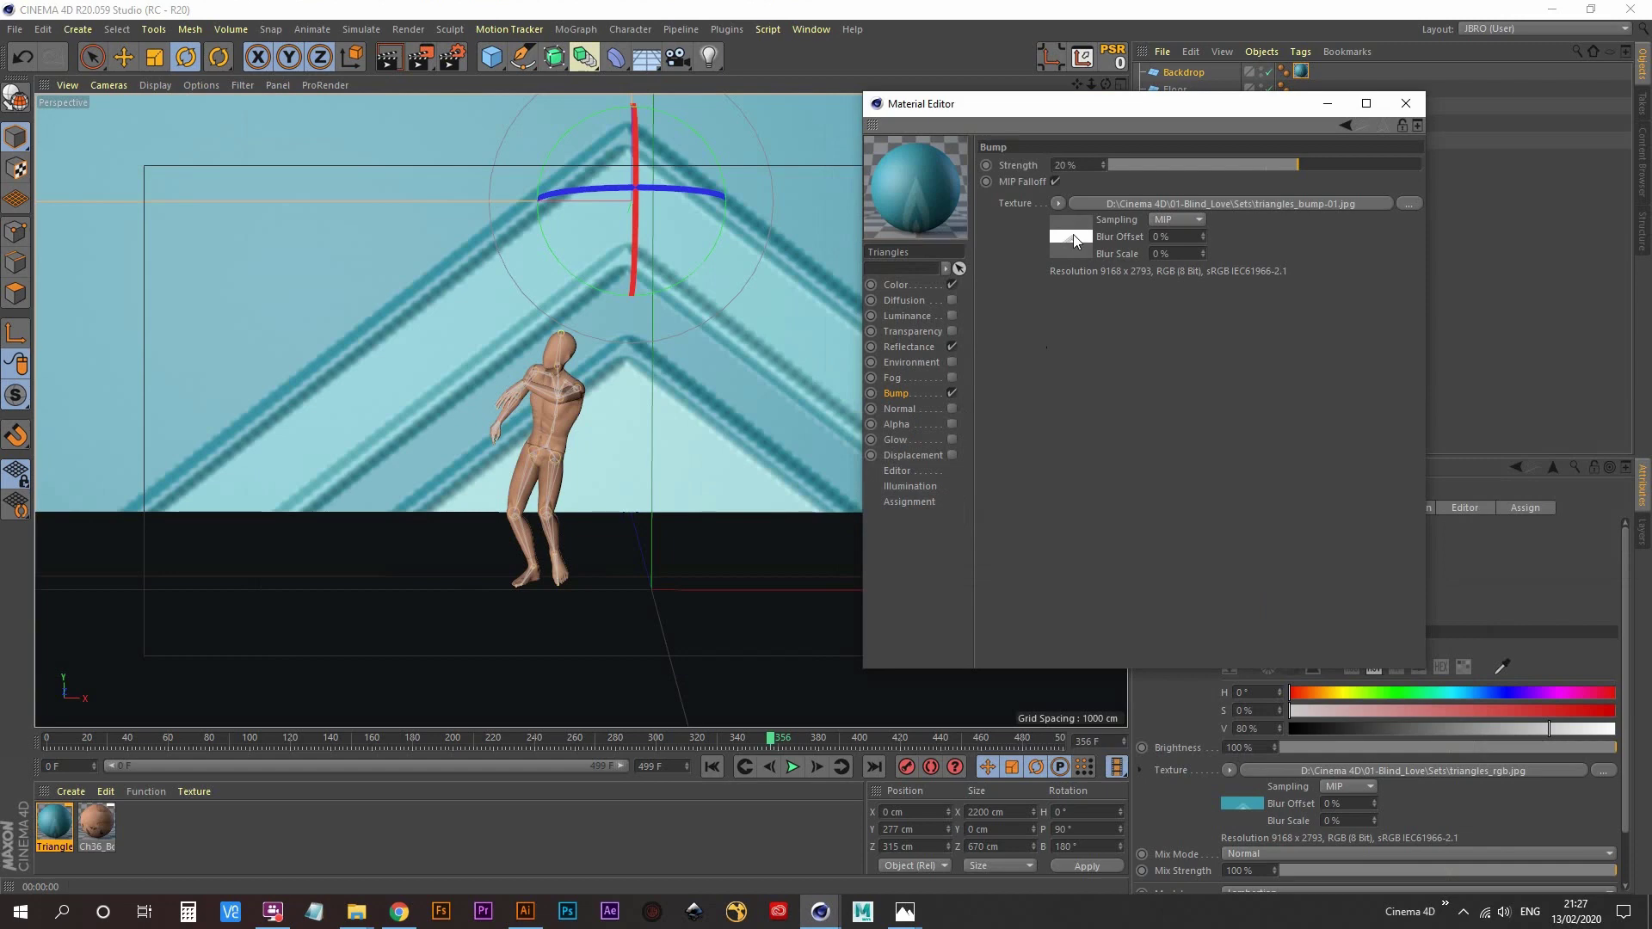
pyautogui.click(1406, 104)
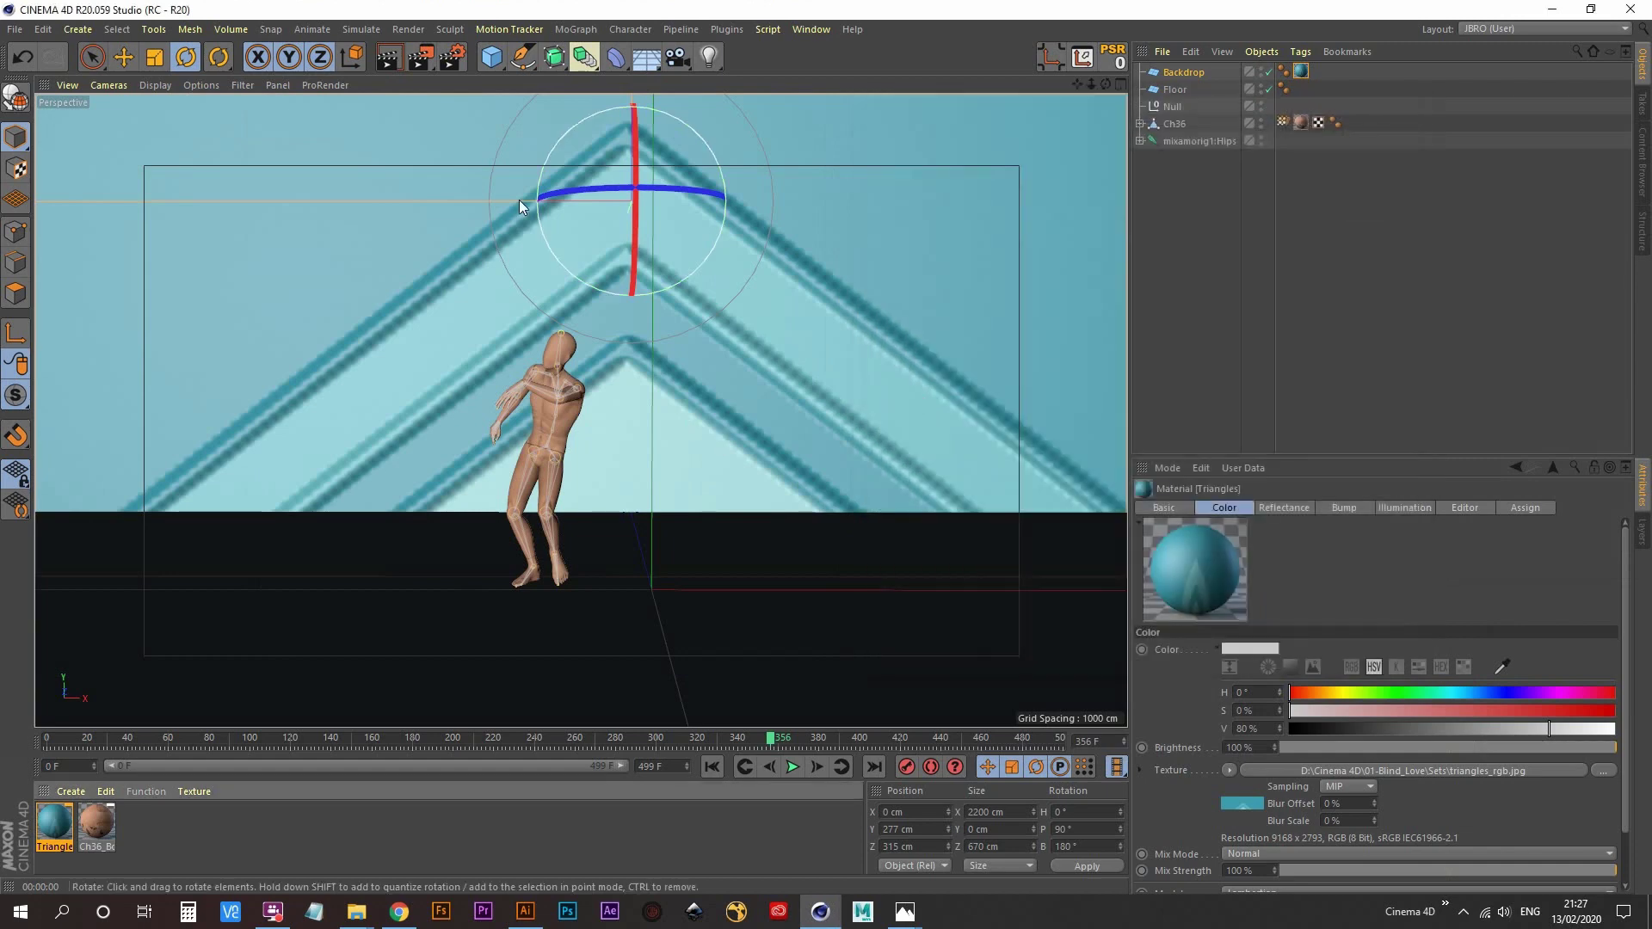
# - Render the viewport to check the backdrop's bump, and compare it with the triangle outlines in Illustrator
pyautogui.hotkey('ctrl', 'r')
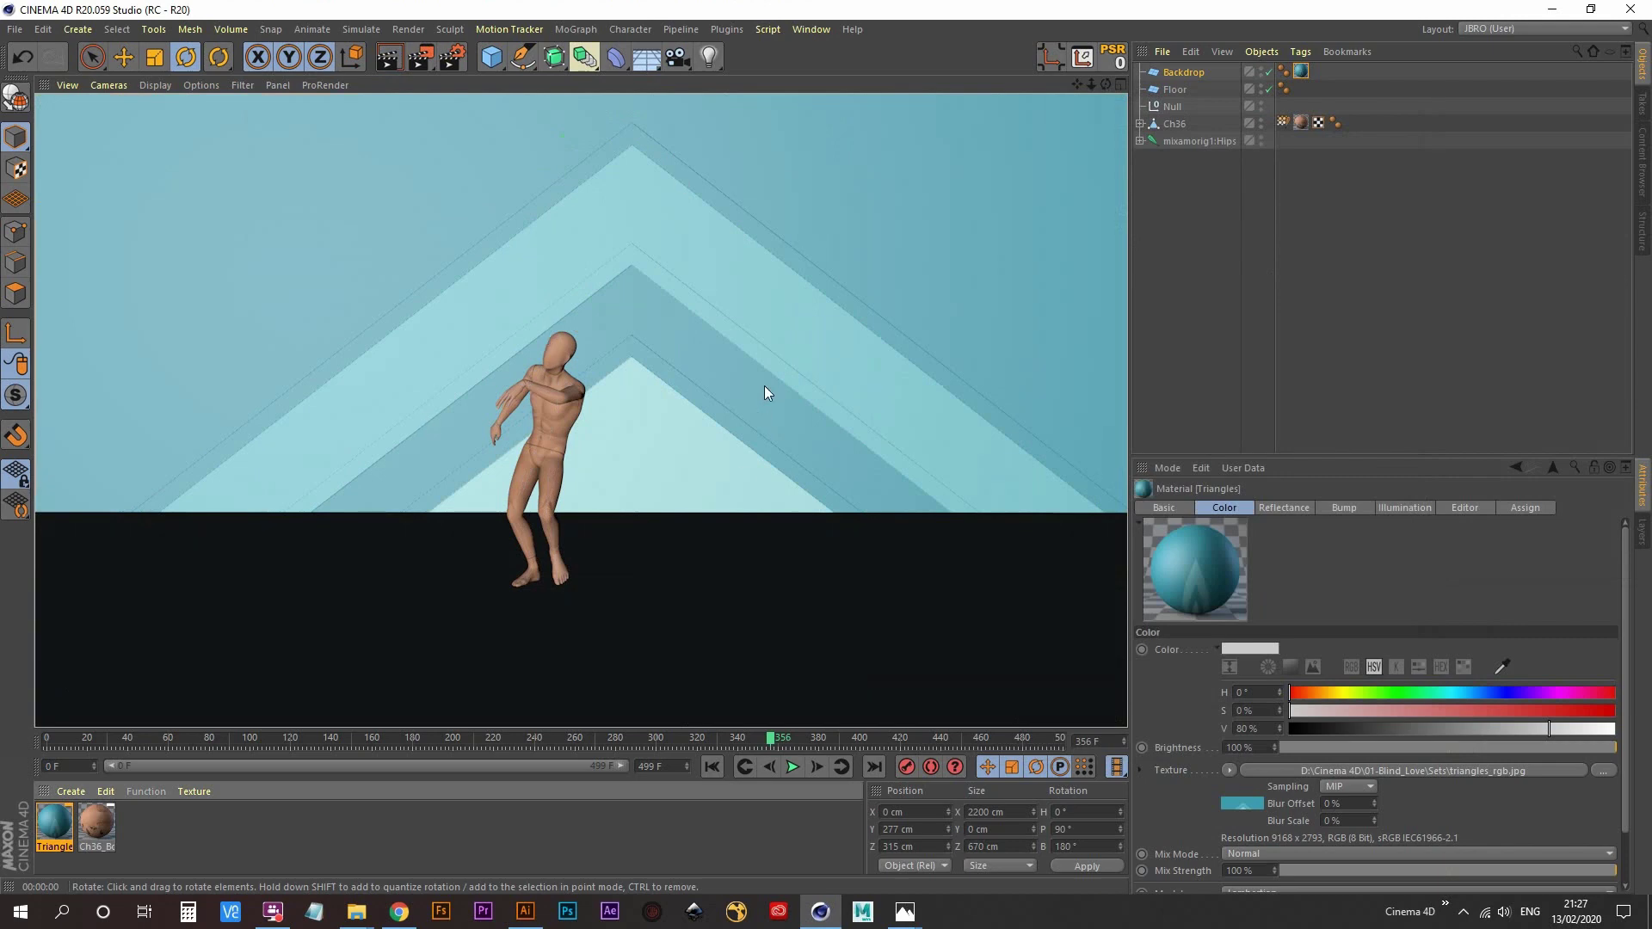
pyautogui.scroll(-6, 566, 493)
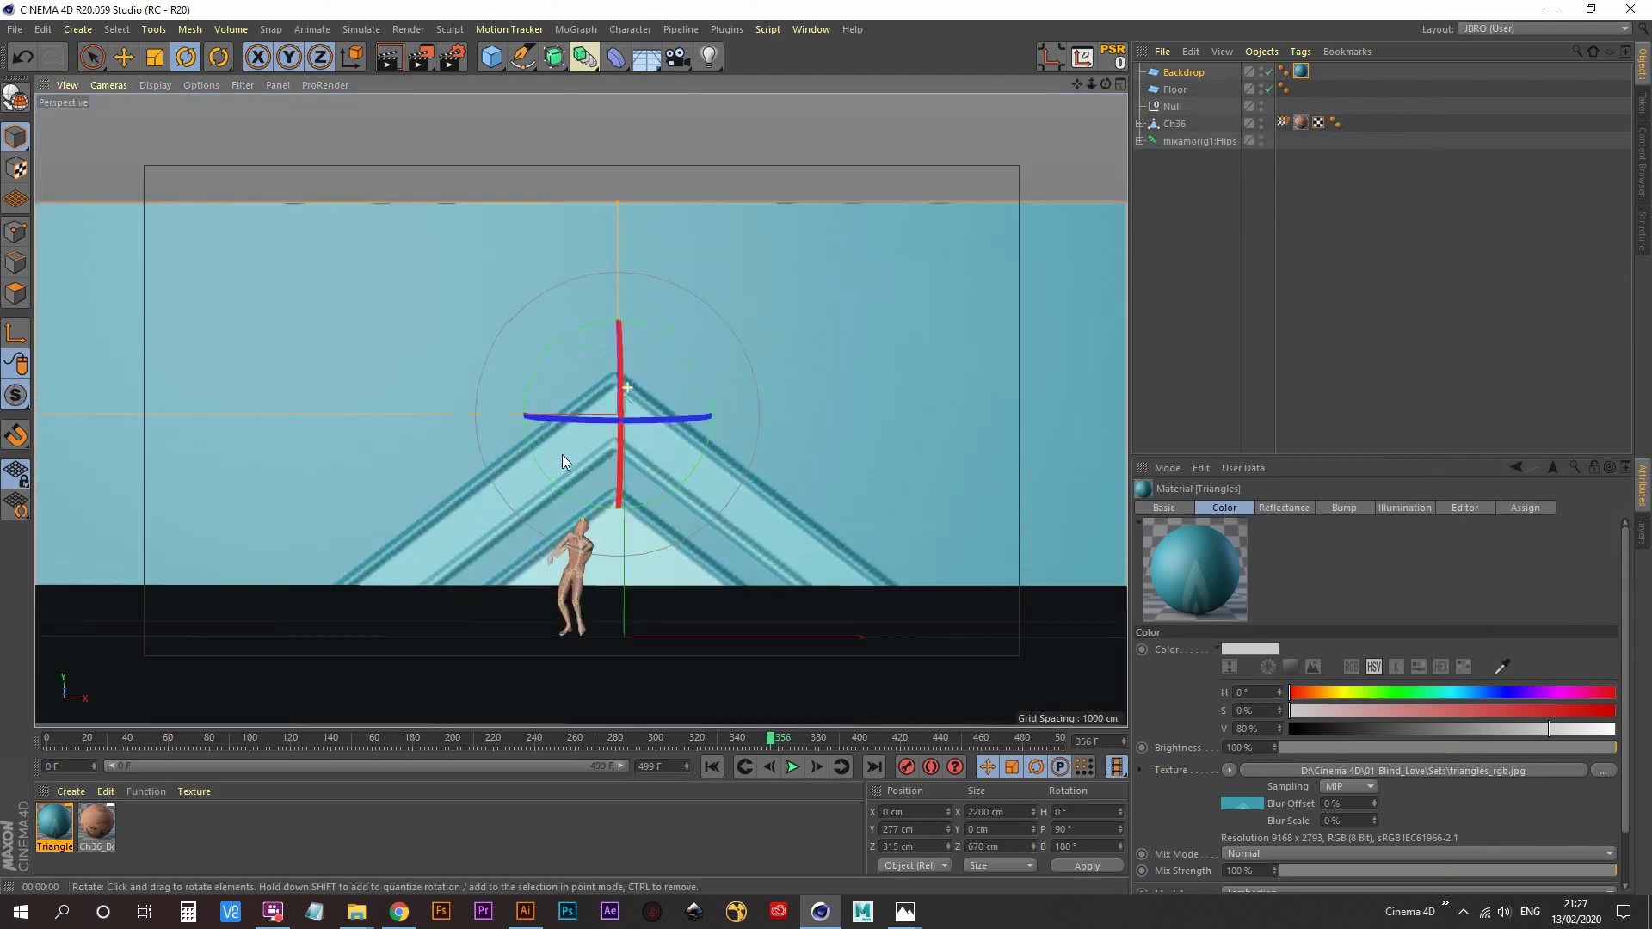
pyautogui.click(525, 911)
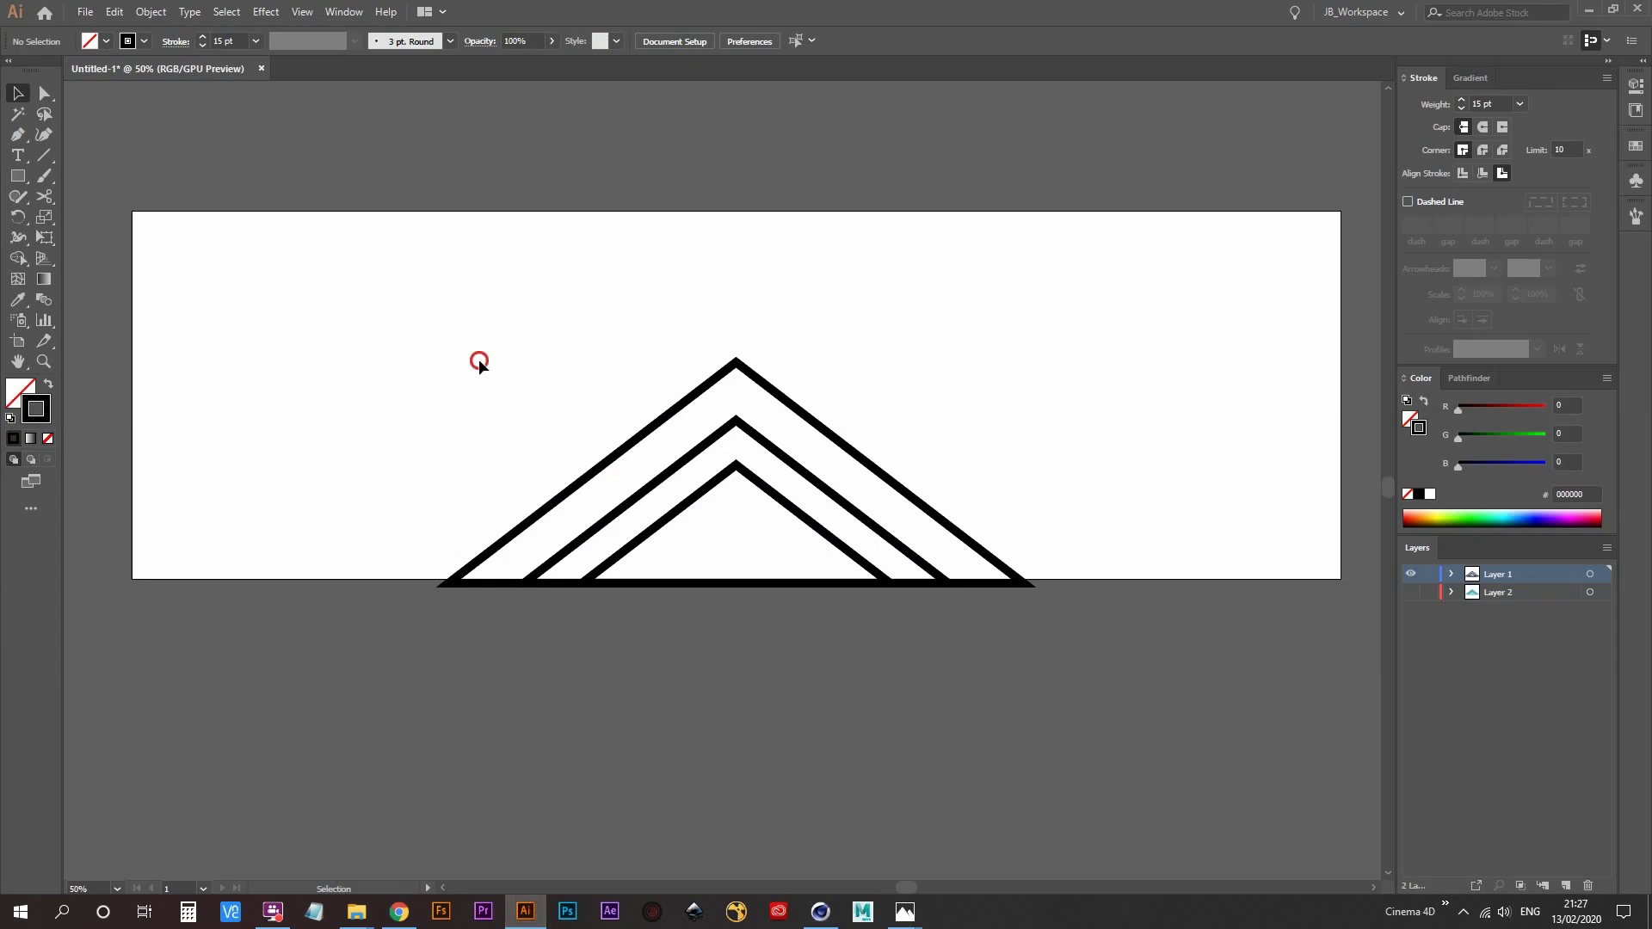
pyautogui.click(1589, 9)
# - Render closer views of the backdrop in Cinema 4D to examine the bump lines along the triangle edges
pyautogui.scroll(6, 705, 538)
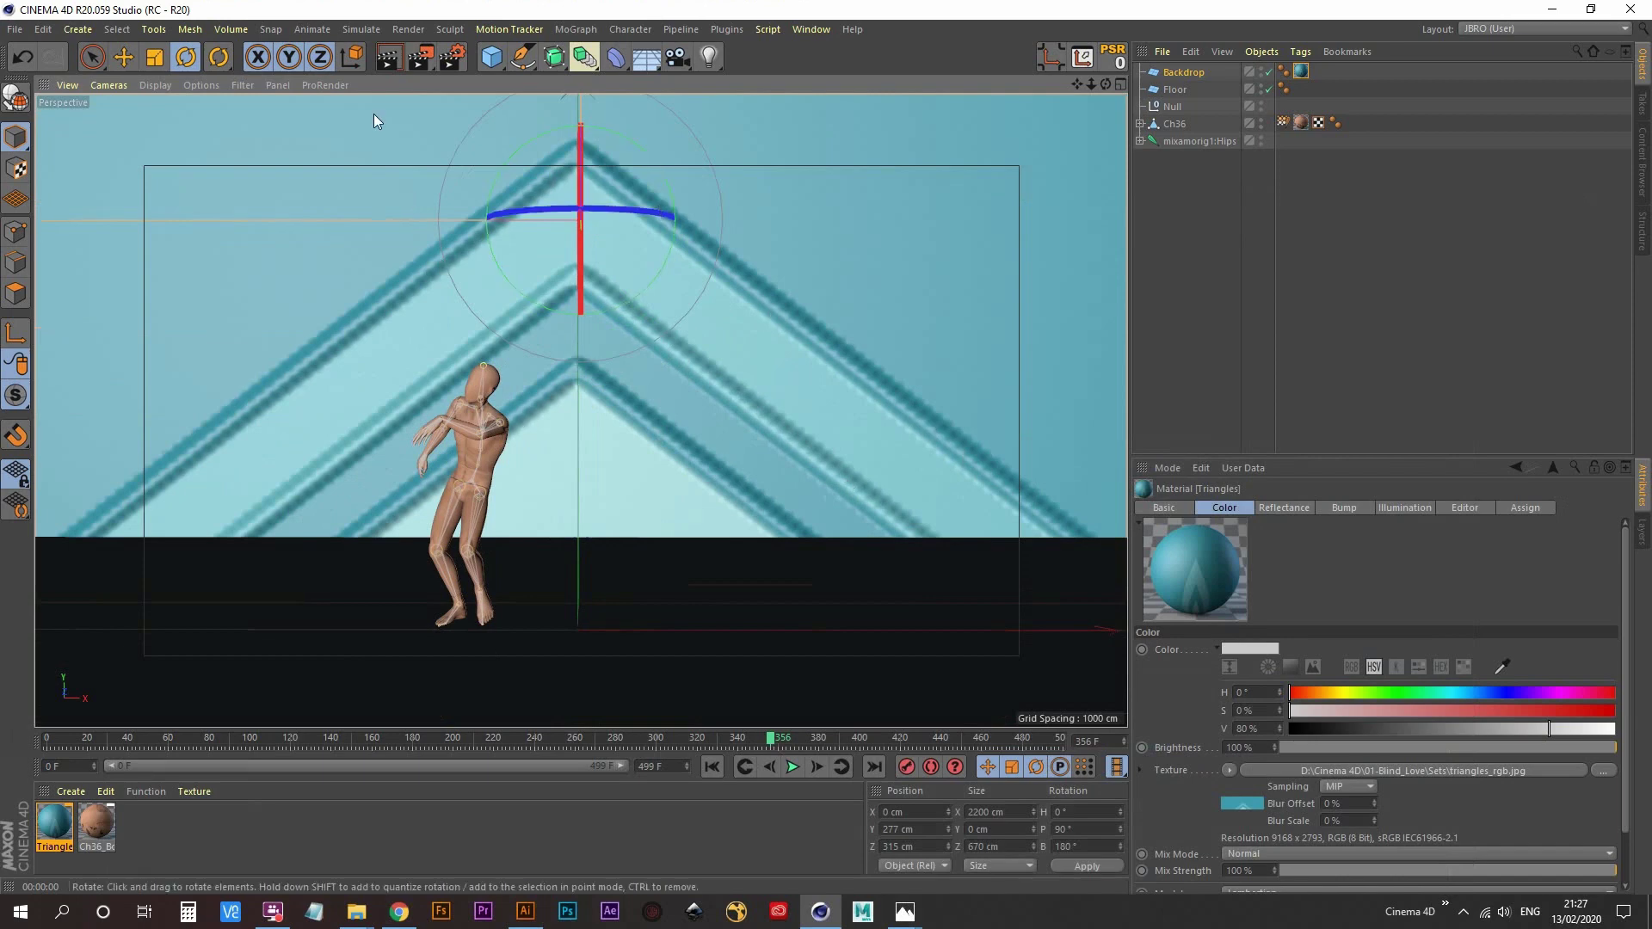
pyautogui.hotkey('ctrl', 'r')
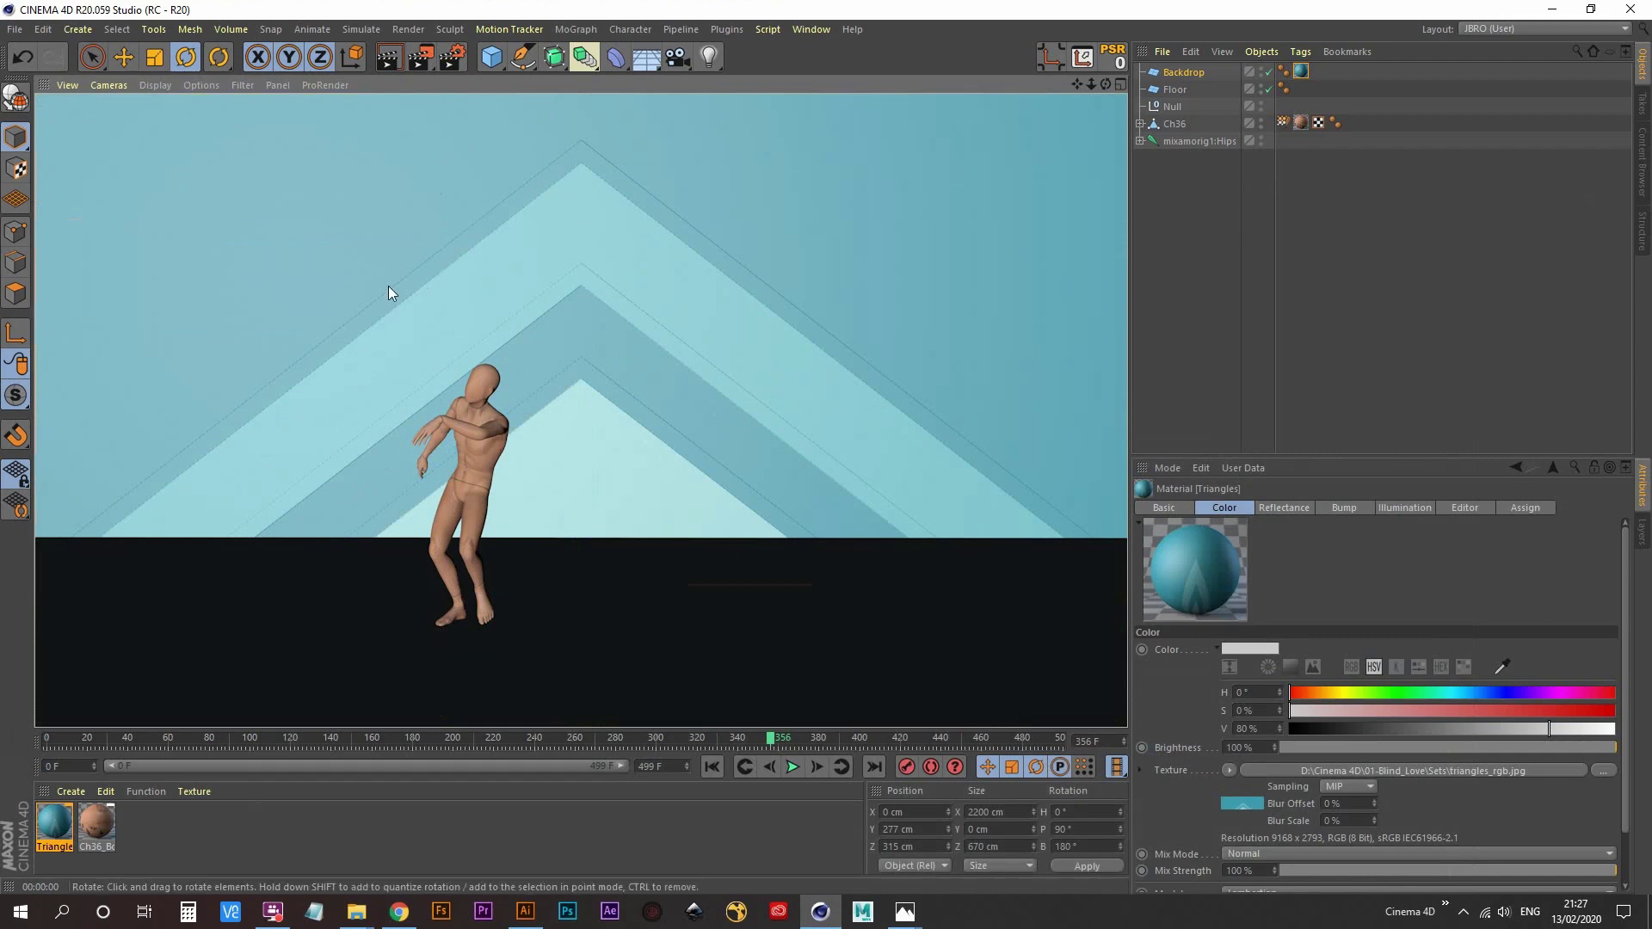
pyautogui.scroll(5, 389, 286)
pyautogui.click(386, 61)
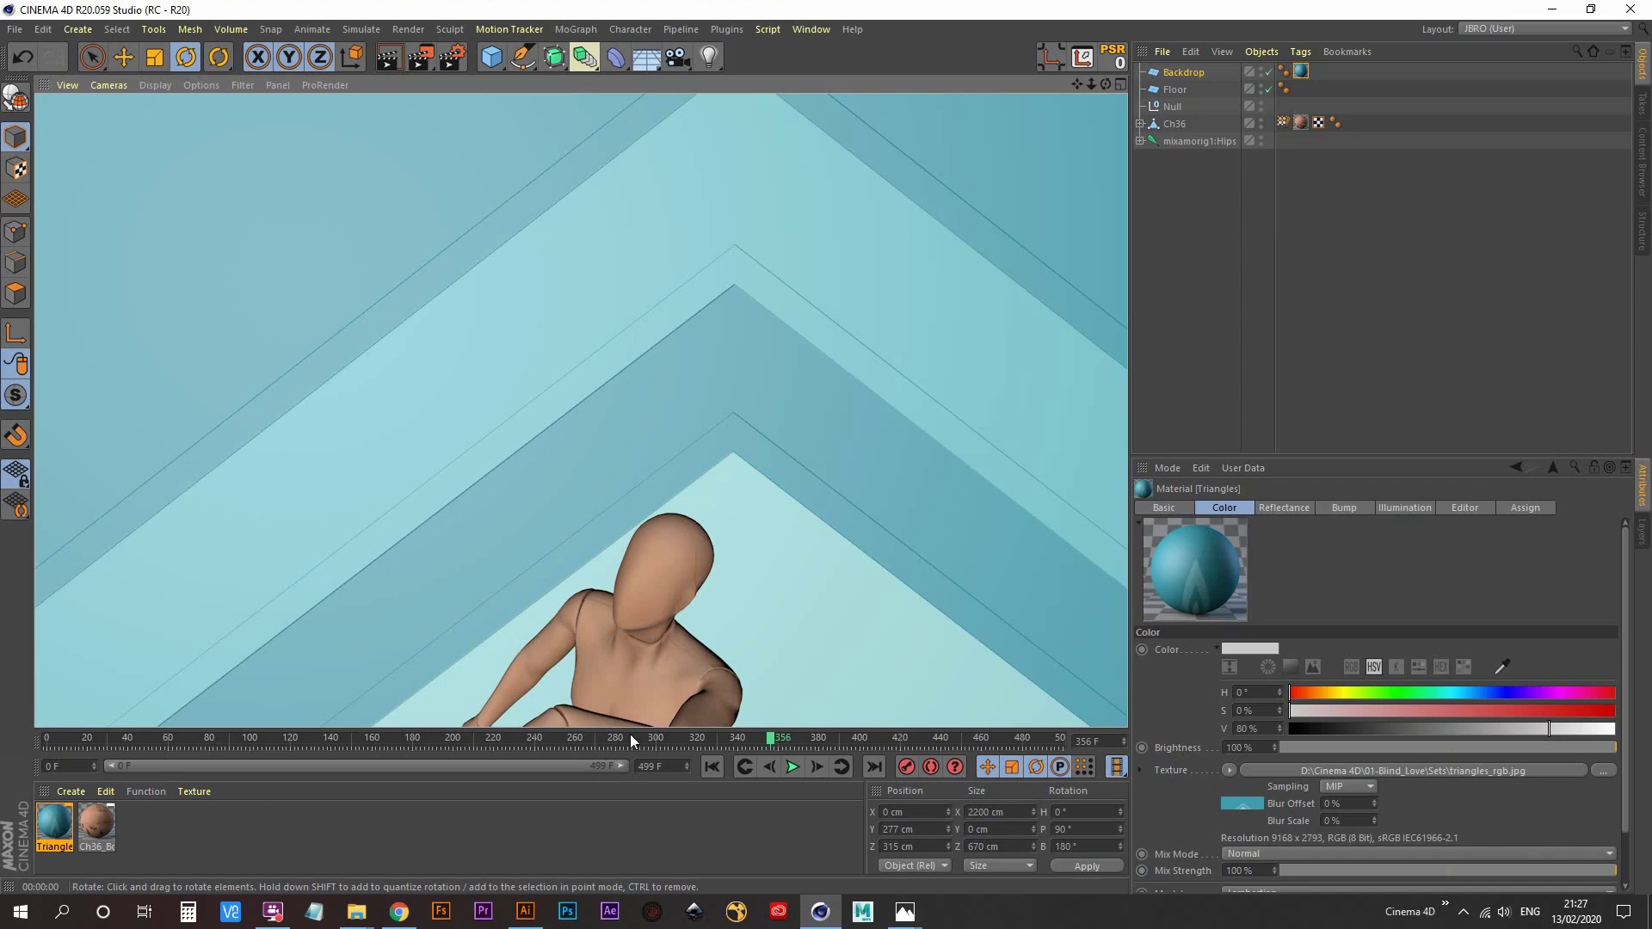
# - Switch to Illustrator and compare the triangle outlines with Layer 2's coloured triangles by showing that layer temporarily
pyautogui.click(524, 911)
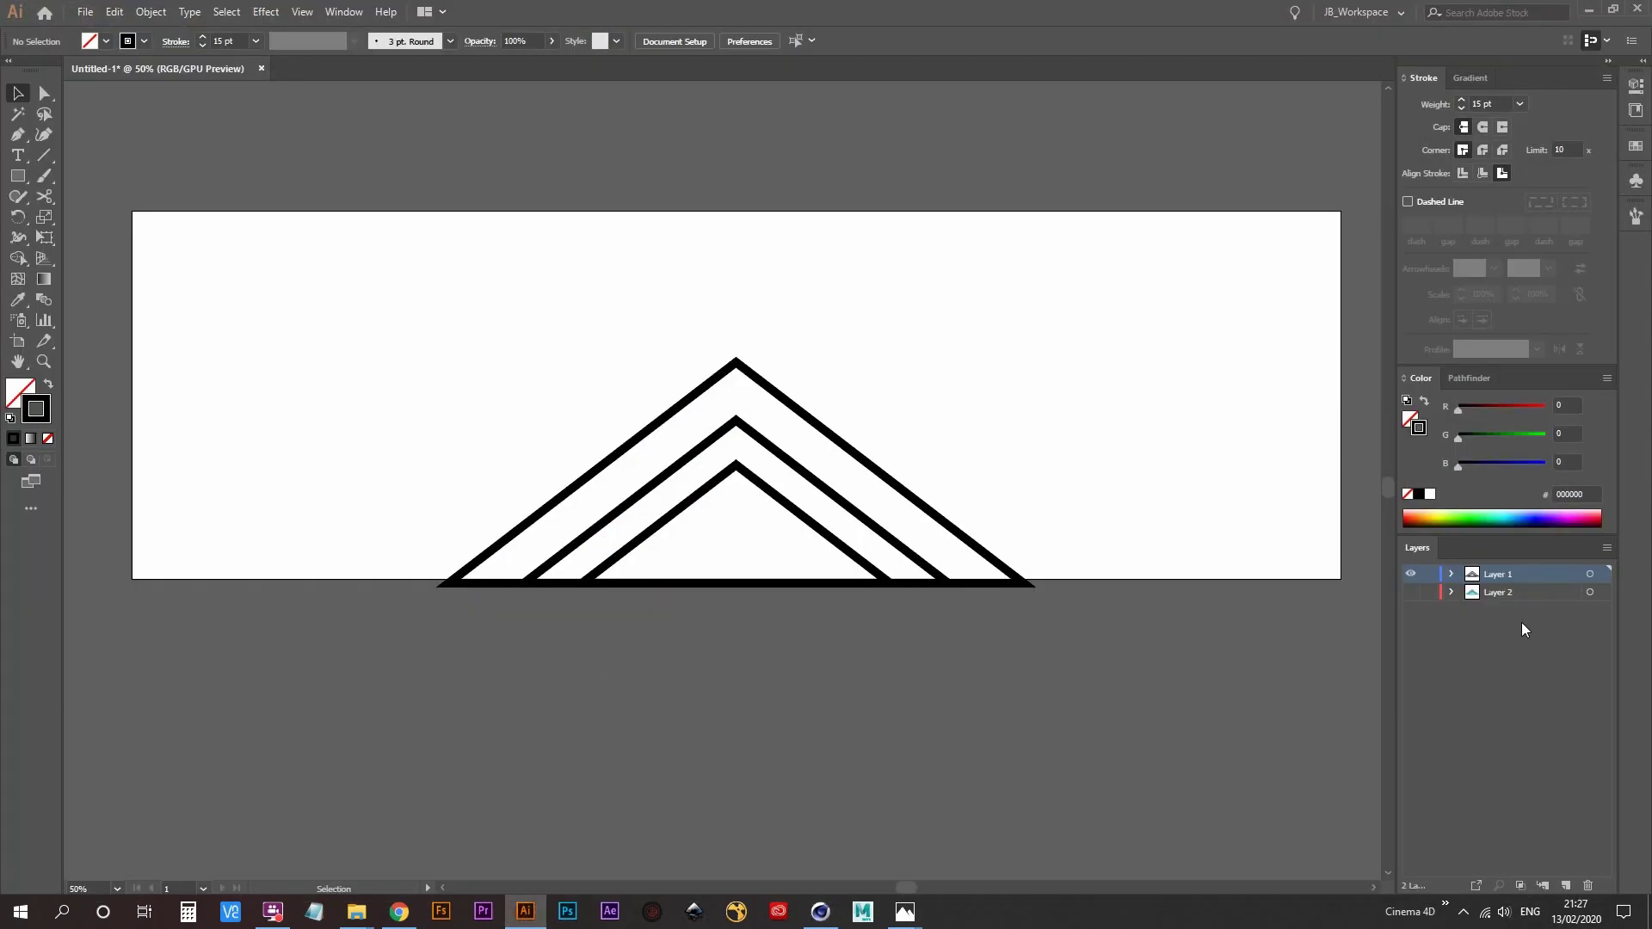
pyautogui.click(1411, 593)
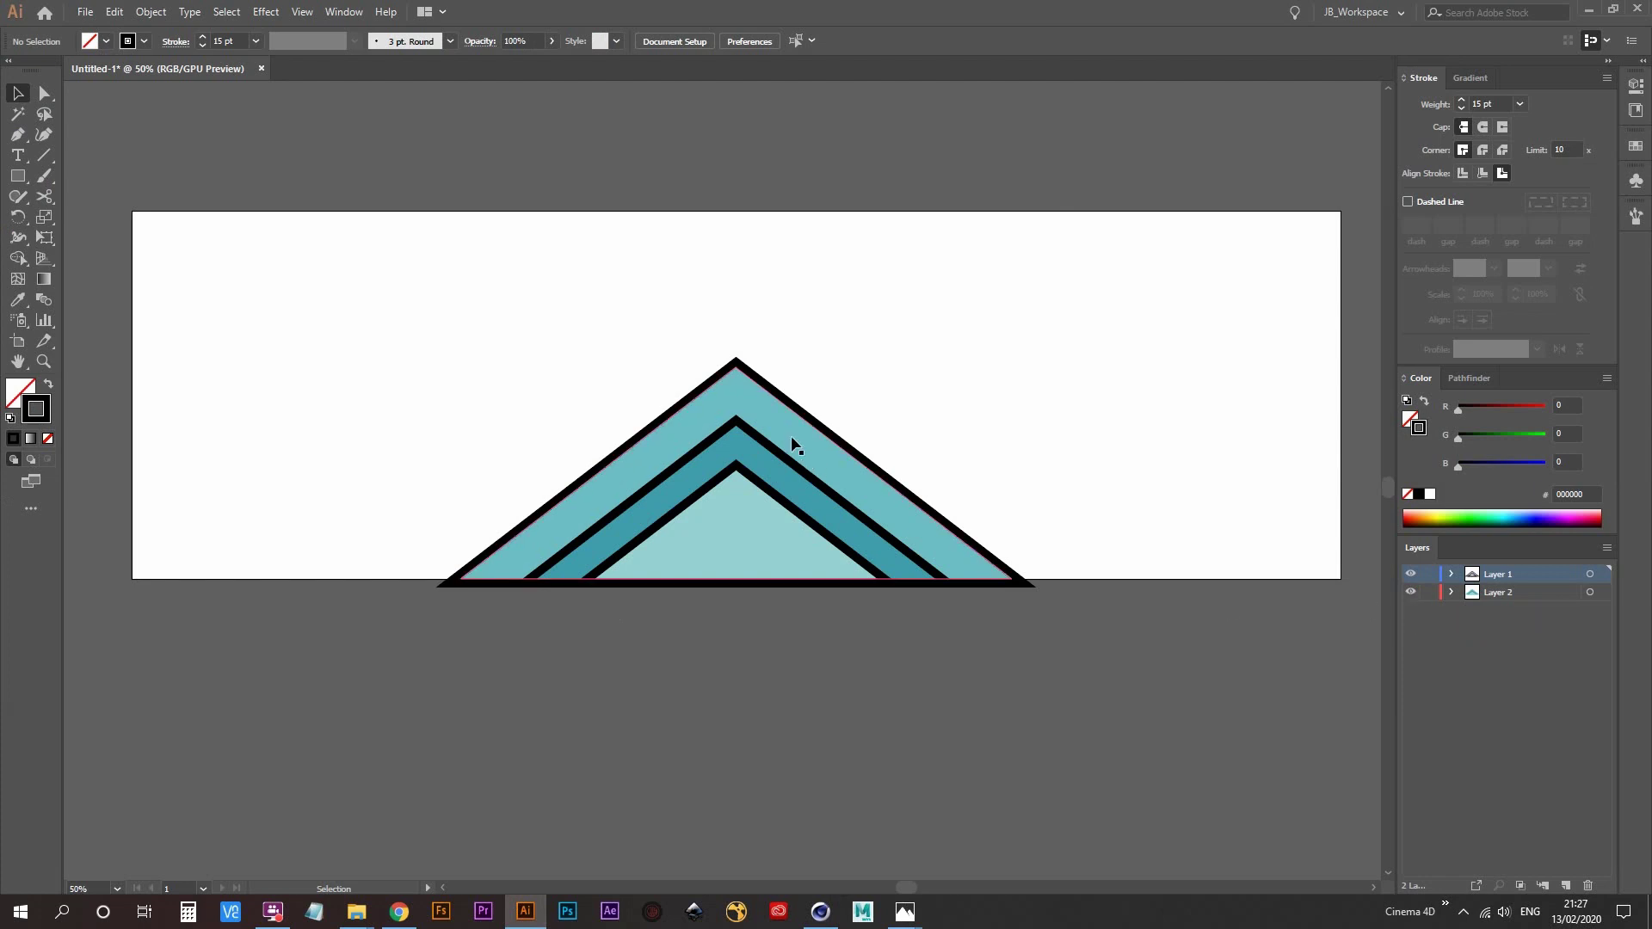
pyautogui.keyDown('alt'); pyautogui.scroll(4, 789, 414); pyautogui.keyUp('alt')
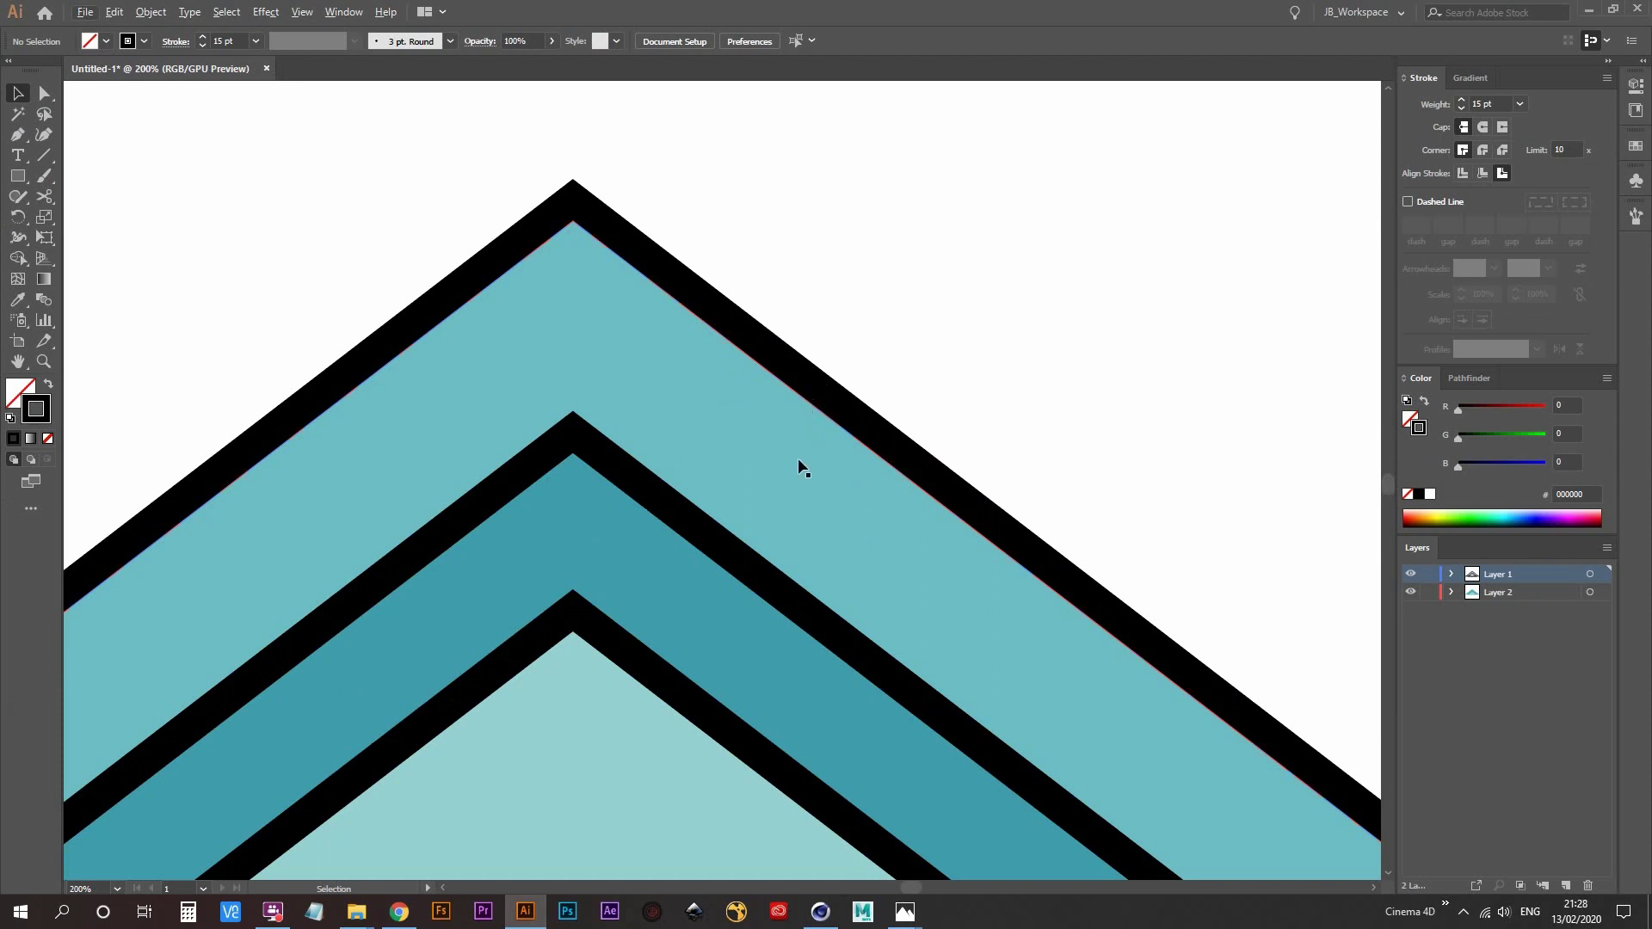
pyautogui.keyDown('alt'); pyautogui.scroll(-3, 799, 457); pyautogui.keyUp('alt')
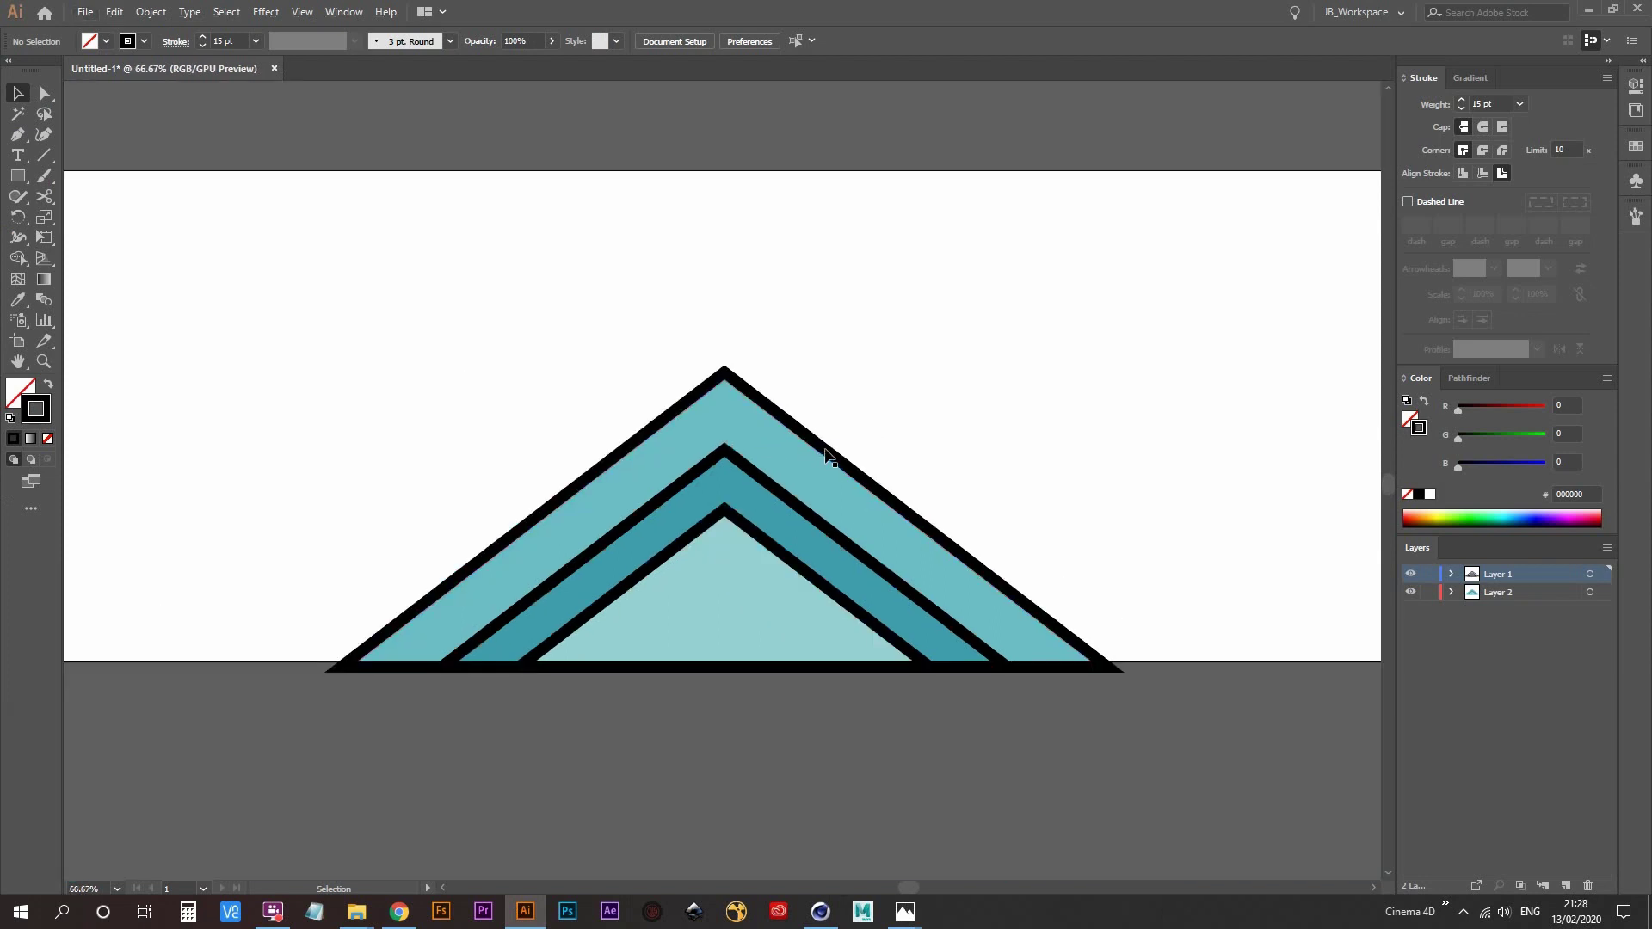
pyautogui.click(1409, 593)
# - Align the strokes of all three triangle outlines to the center of their paths, and check the outlines' lower corners
pyautogui.moveTo(855, 398); pyautogui.dragTo(761, 560)
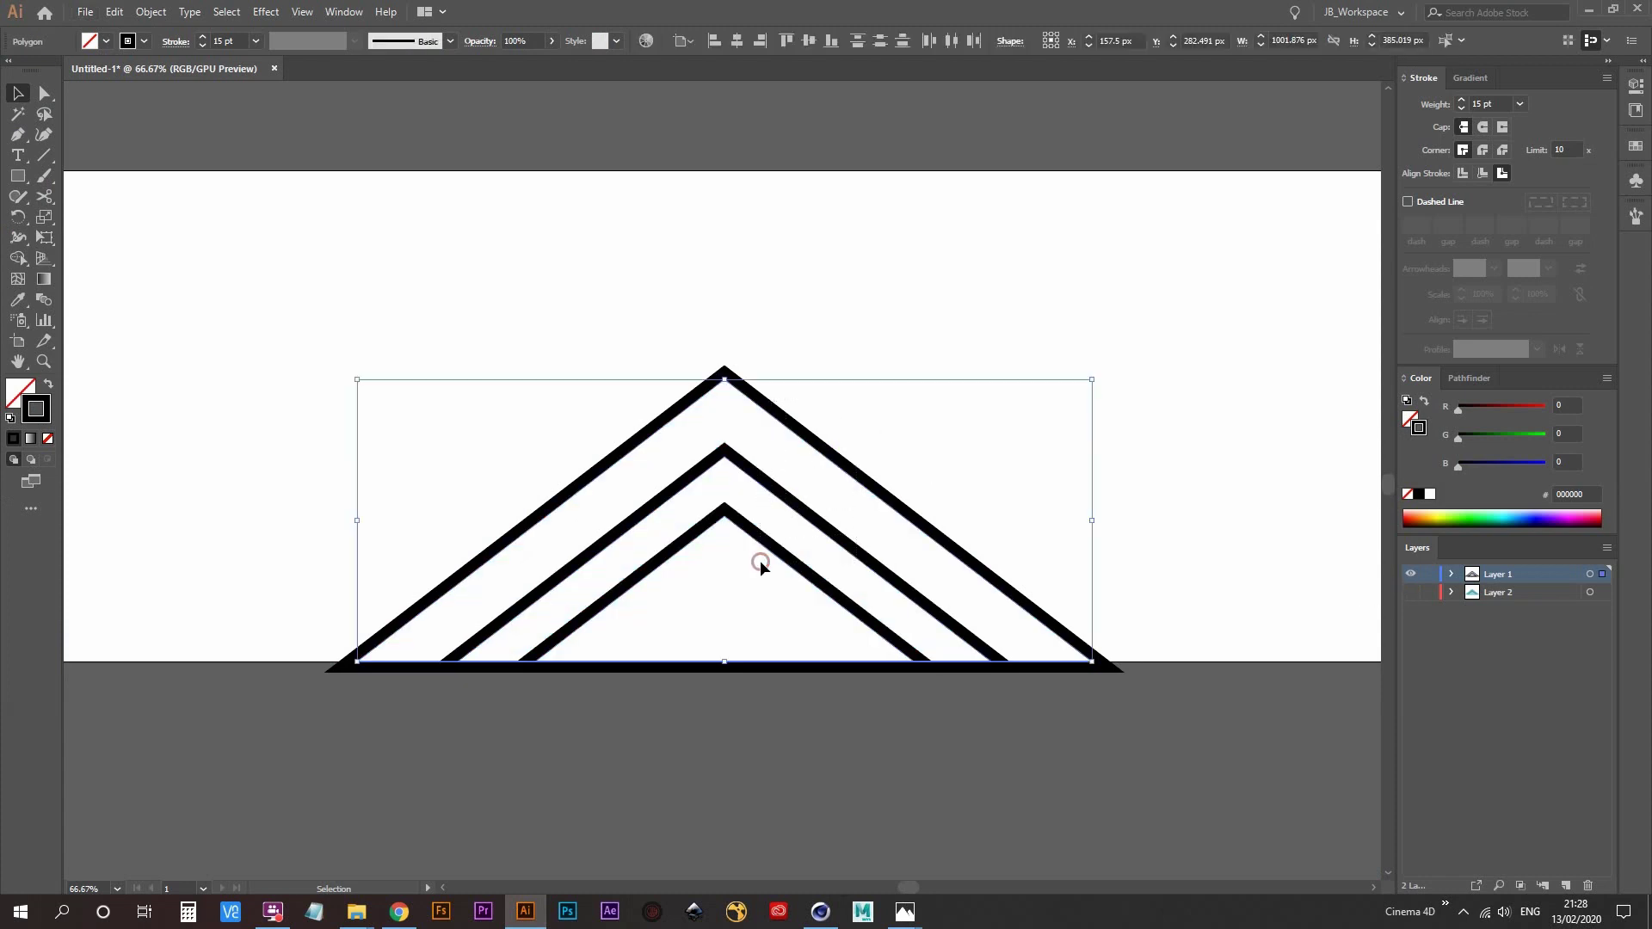
pyautogui.click(1461, 173)
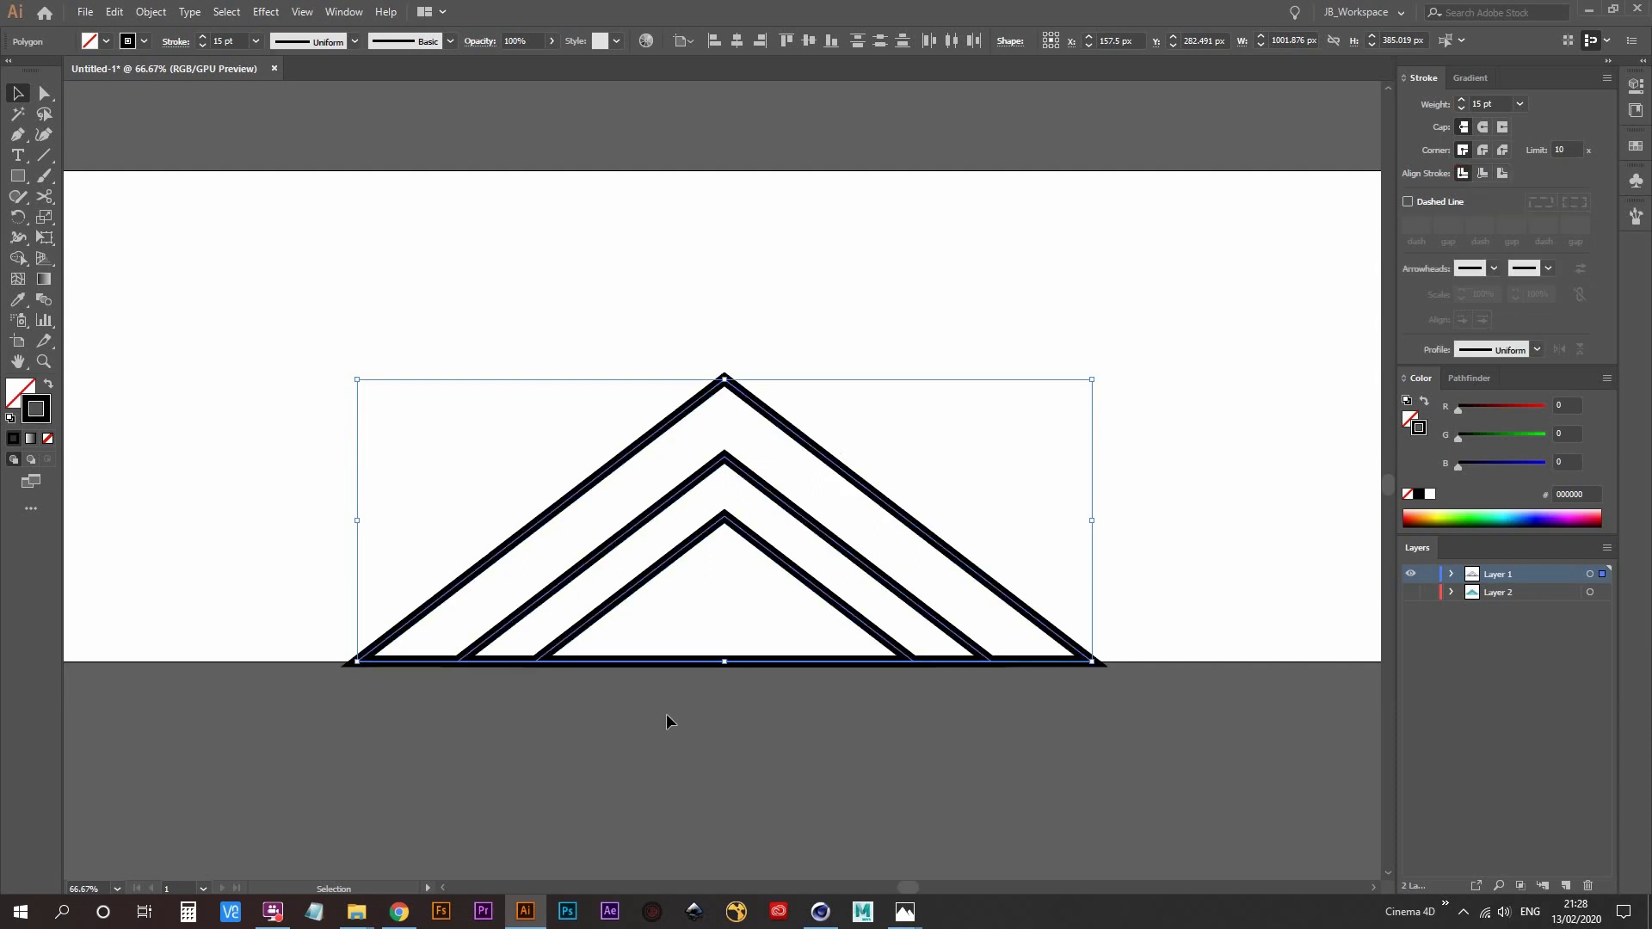
pyautogui.keyDown('alt'); pyautogui.scroll(2, 454, 718); pyautogui.keyUp('alt')
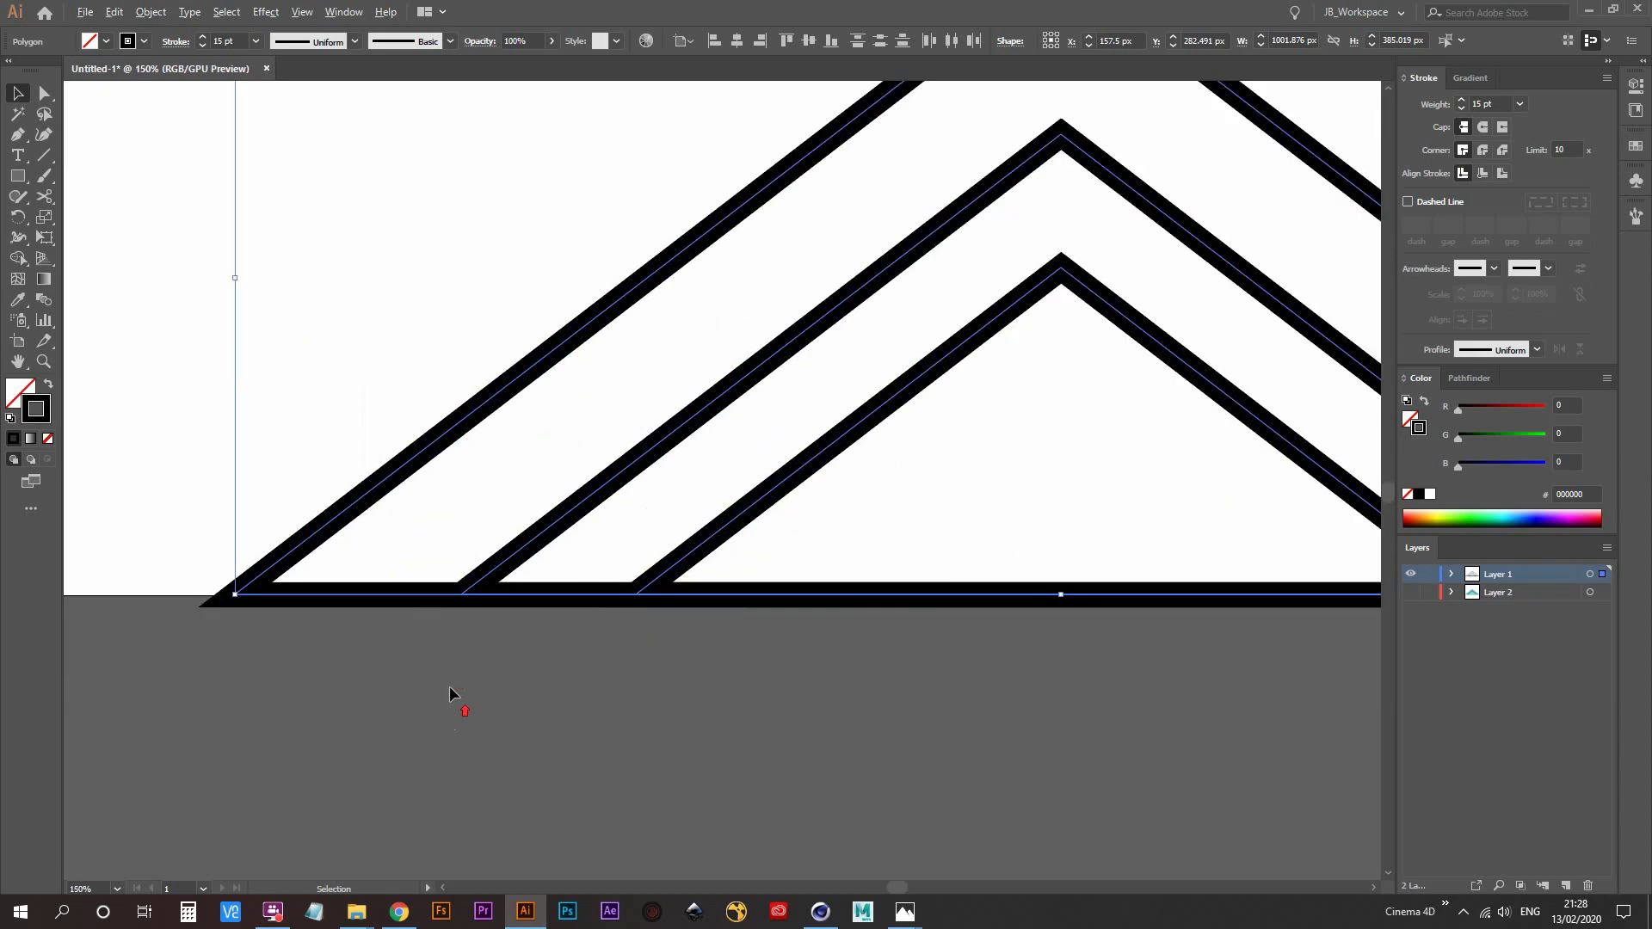
pyautogui.keyDown('alt'); pyautogui.scroll(-2, 1149, 594); pyautogui.keyUp('alt')
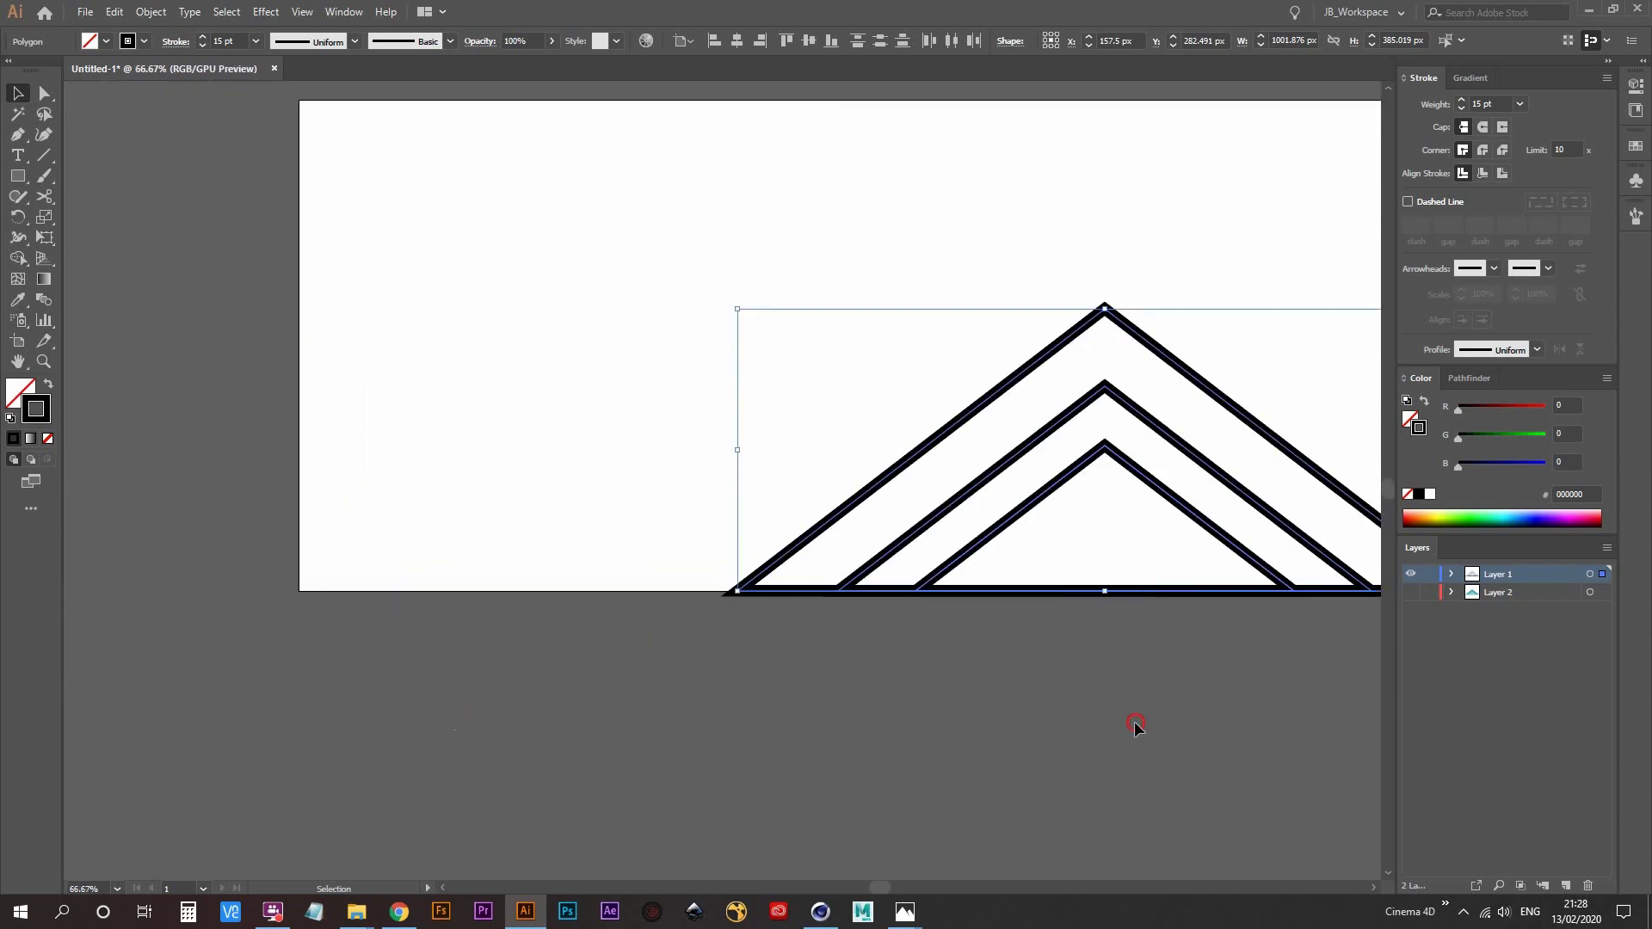
pyautogui.moveTo(1134, 721); pyautogui.dragTo(862, 729)
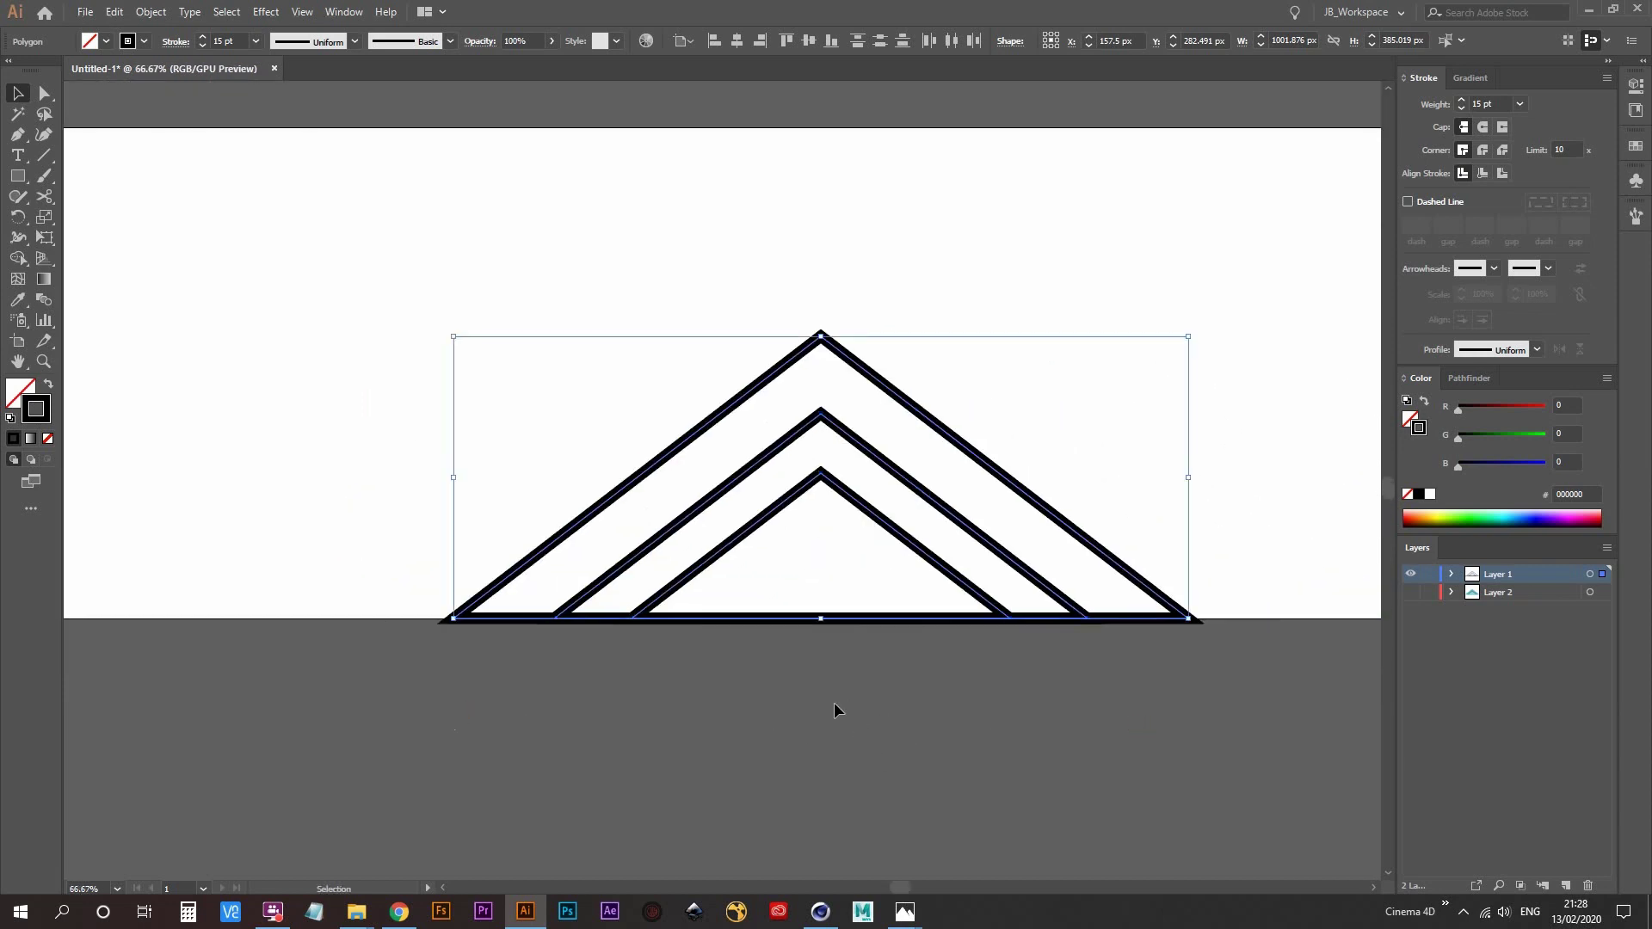
# - Export the artboard as an RGB JPEG based on the name triangles_bump-01, at maximum quality and 300 ppi
pyautogui.click(85, 11)
pyautogui.moveTo(240, 314)
pyautogui.click(396, 334)
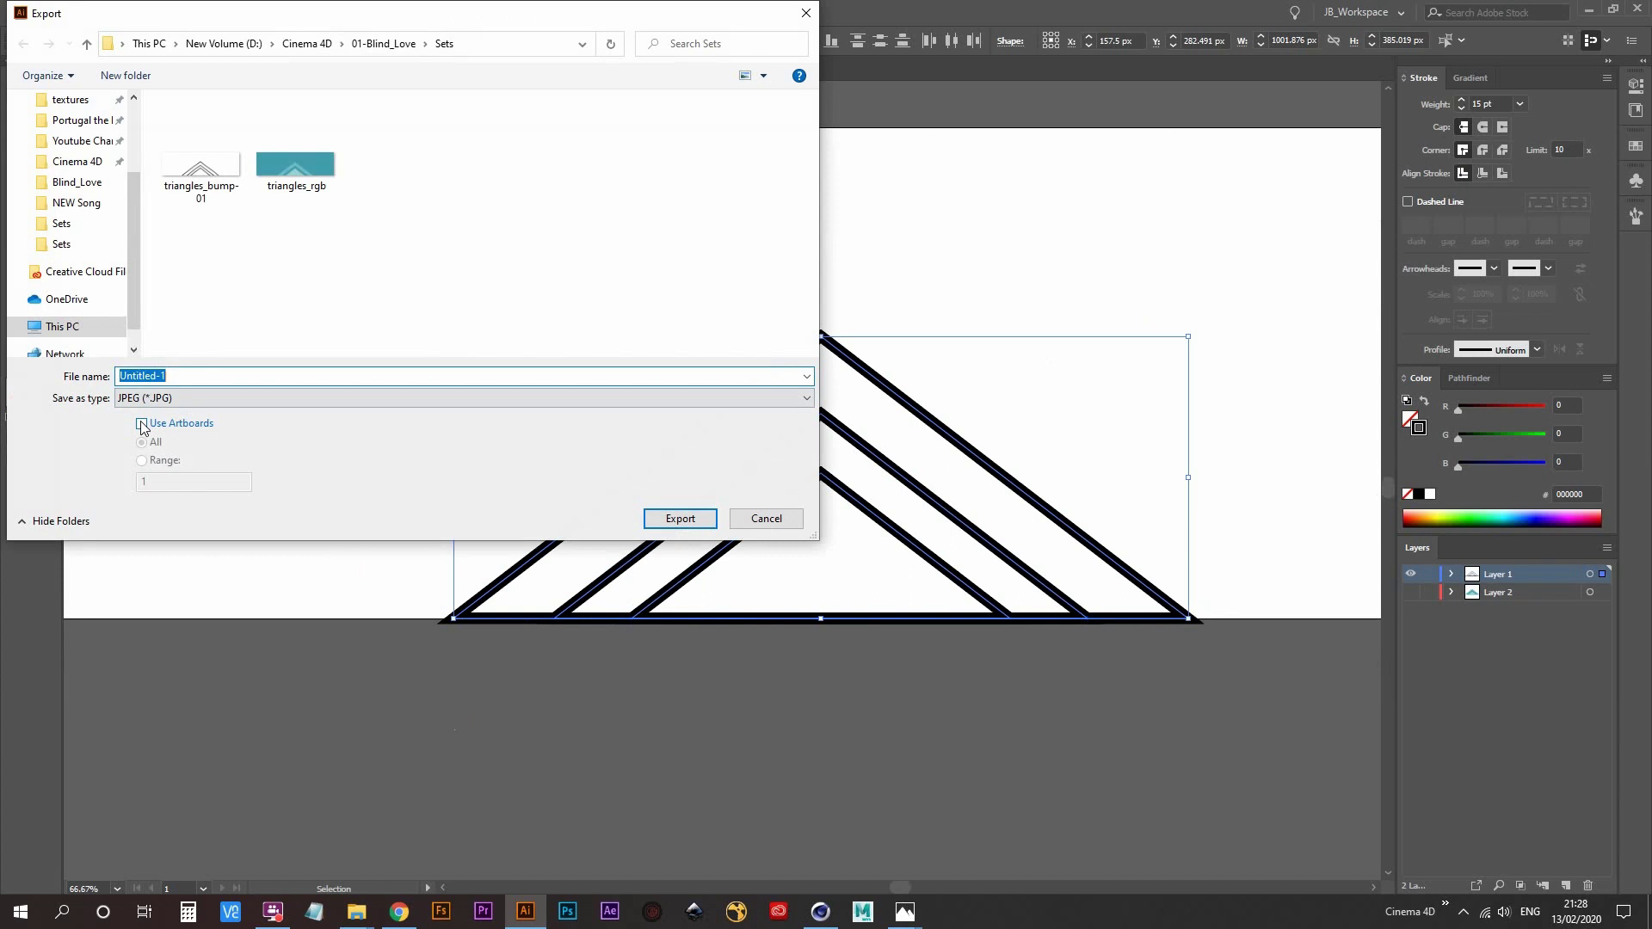
pyautogui.click(142, 424)
pyautogui.click(196, 176)
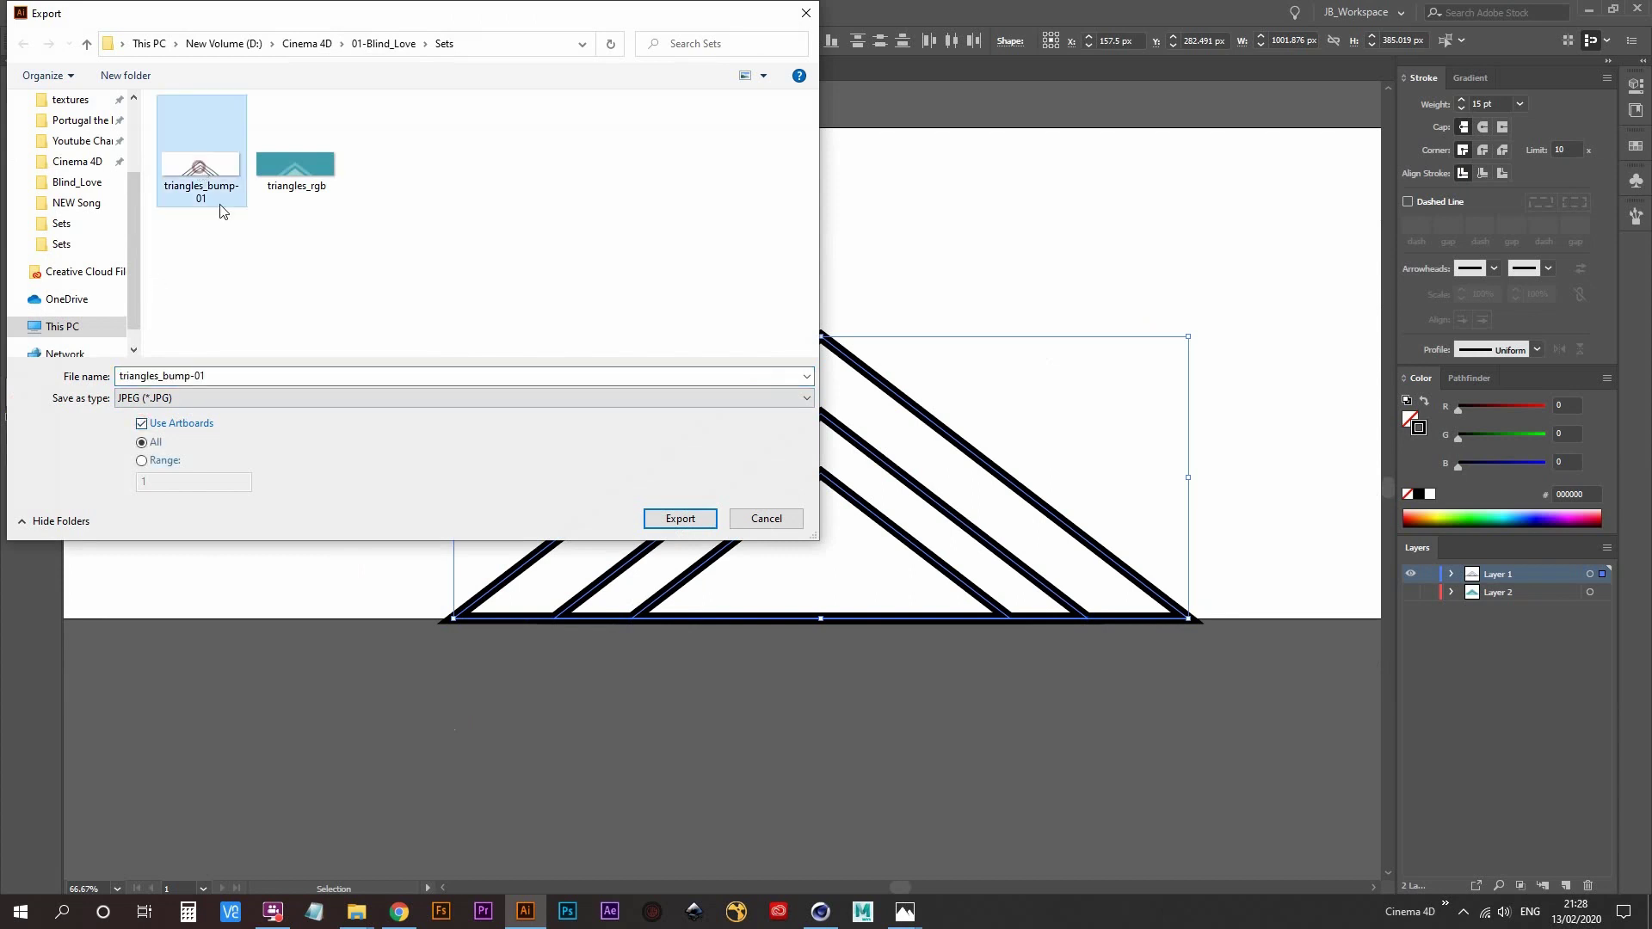
pyautogui.click(680, 517)
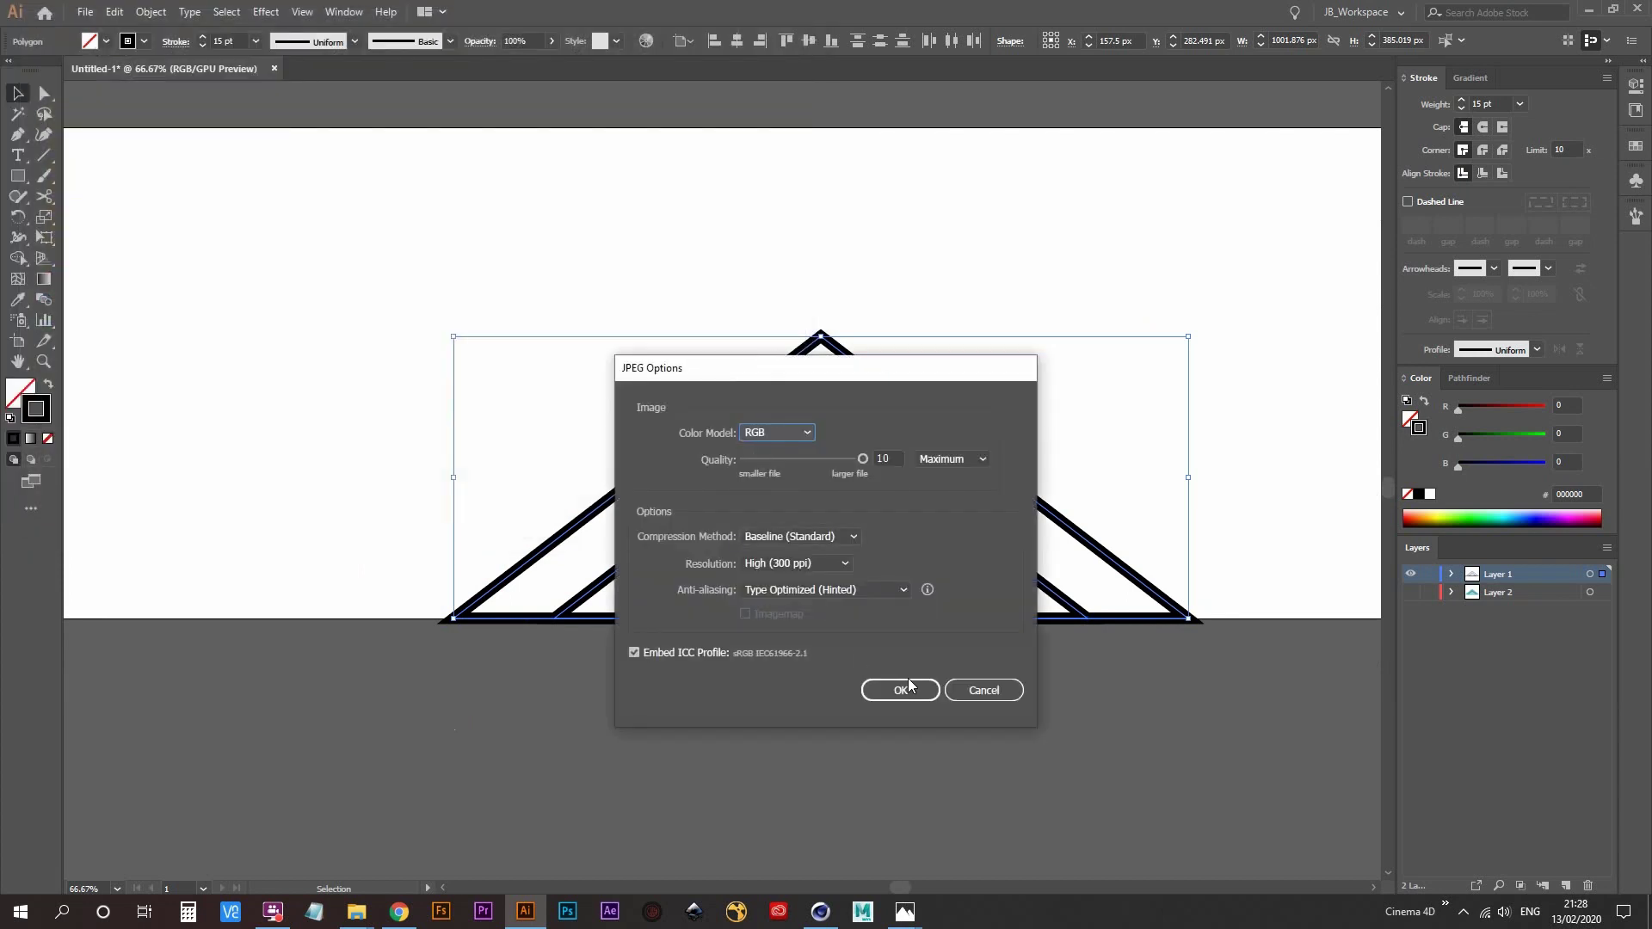
pyautogui.click(900, 689)
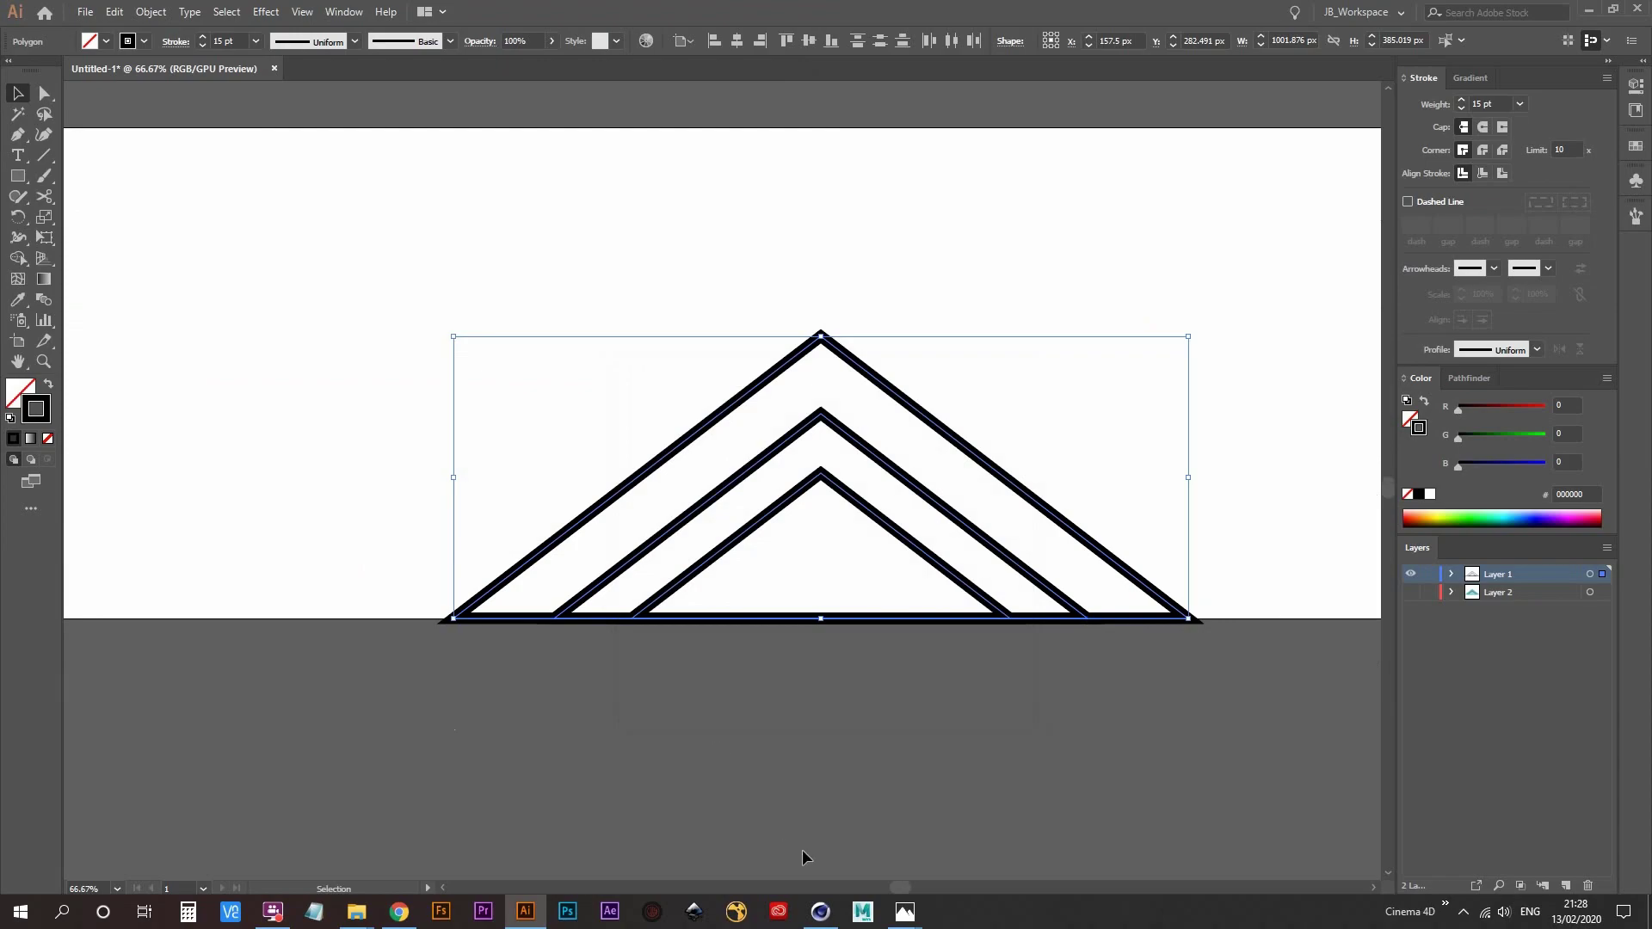
# - Switch to Cinema 4D, bring the whole backdrop into view and open the Triangles material's bump settings beside the scene
pyautogui.click(820, 910)
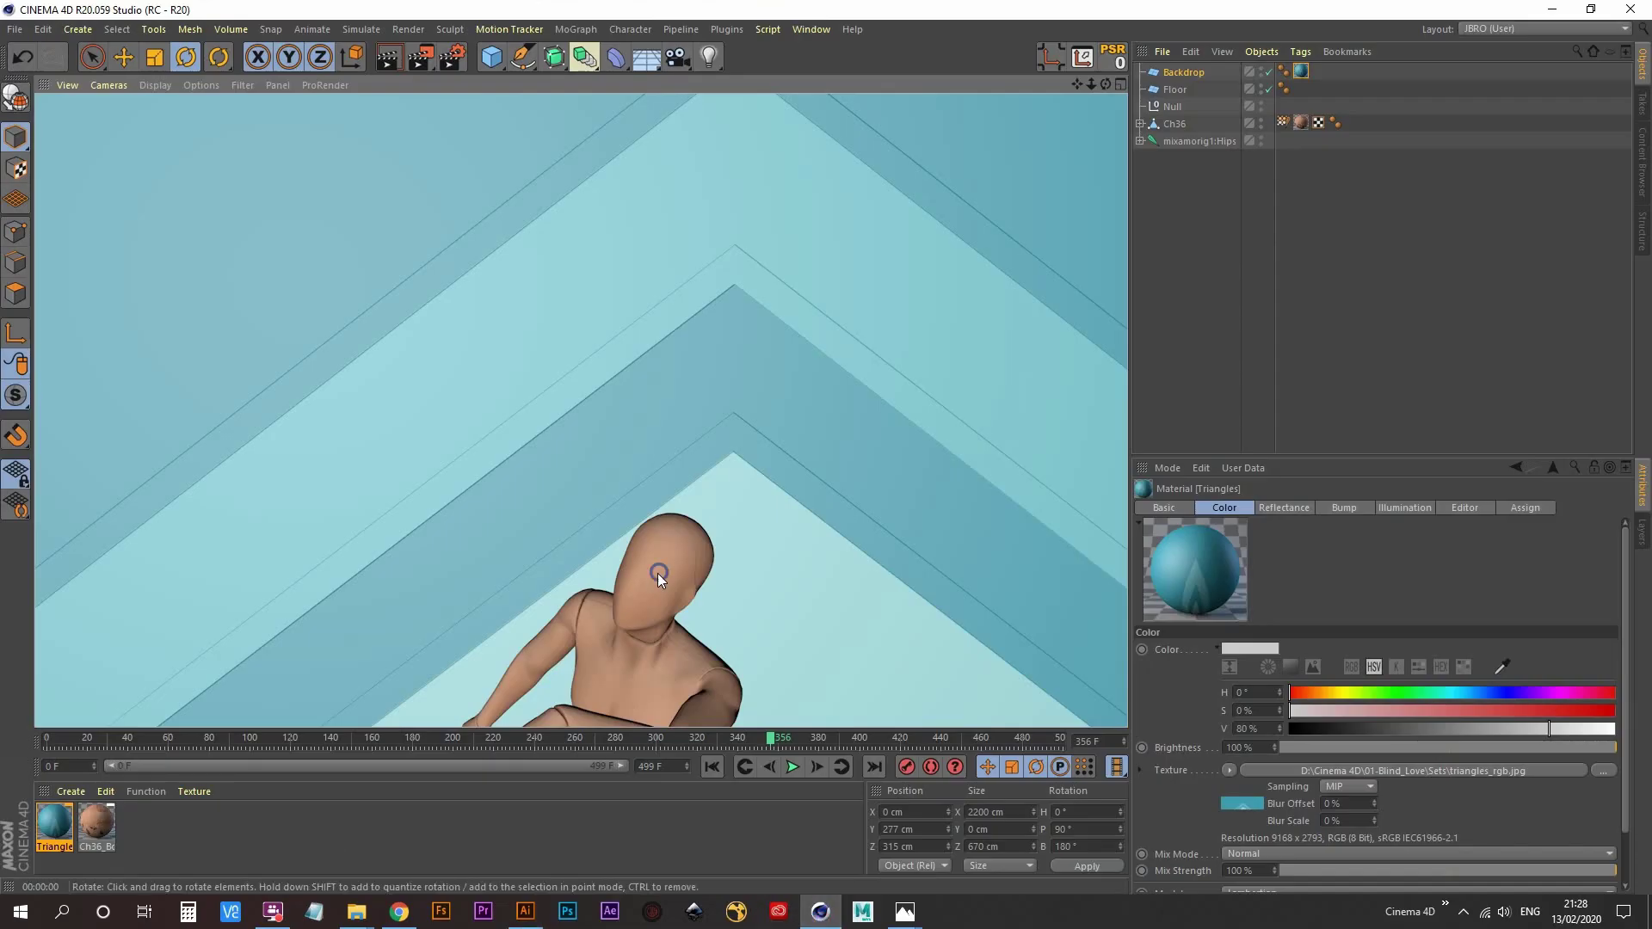
pyautogui.scroll(-6, 561, 557)
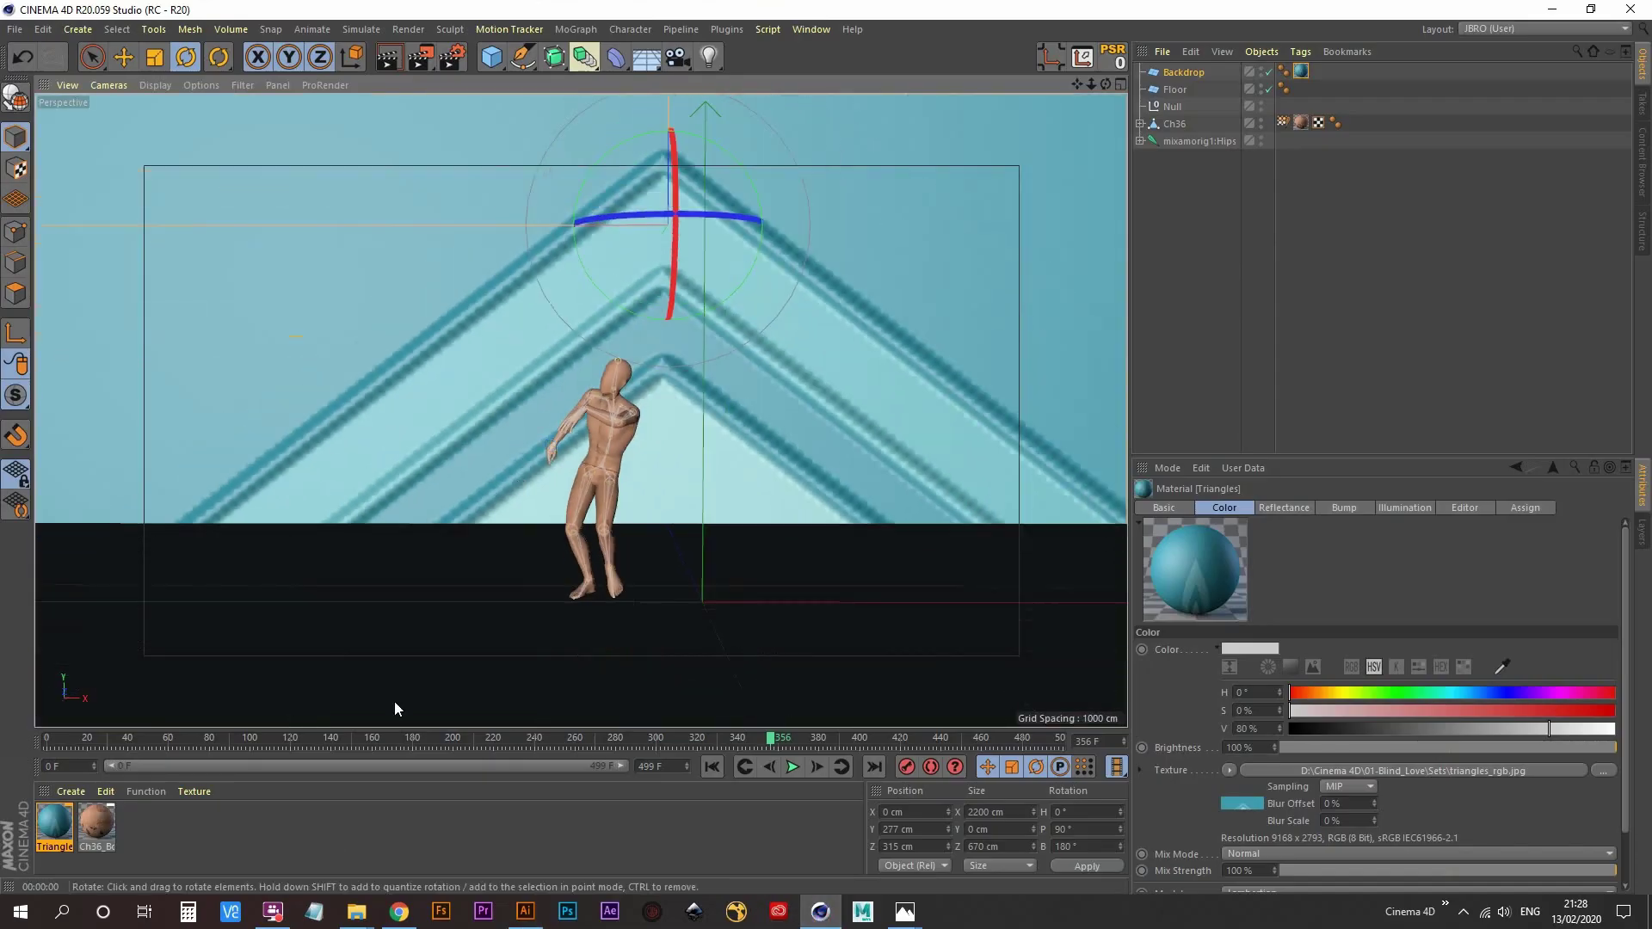
pyautogui.doubleClick(54, 822)
pyautogui.moveTo(556, 126); pyautogui.dragTo(1009, 152)
pyautogui.moveTo(1118, 152); pyautogui.dragTo(1345, 118)
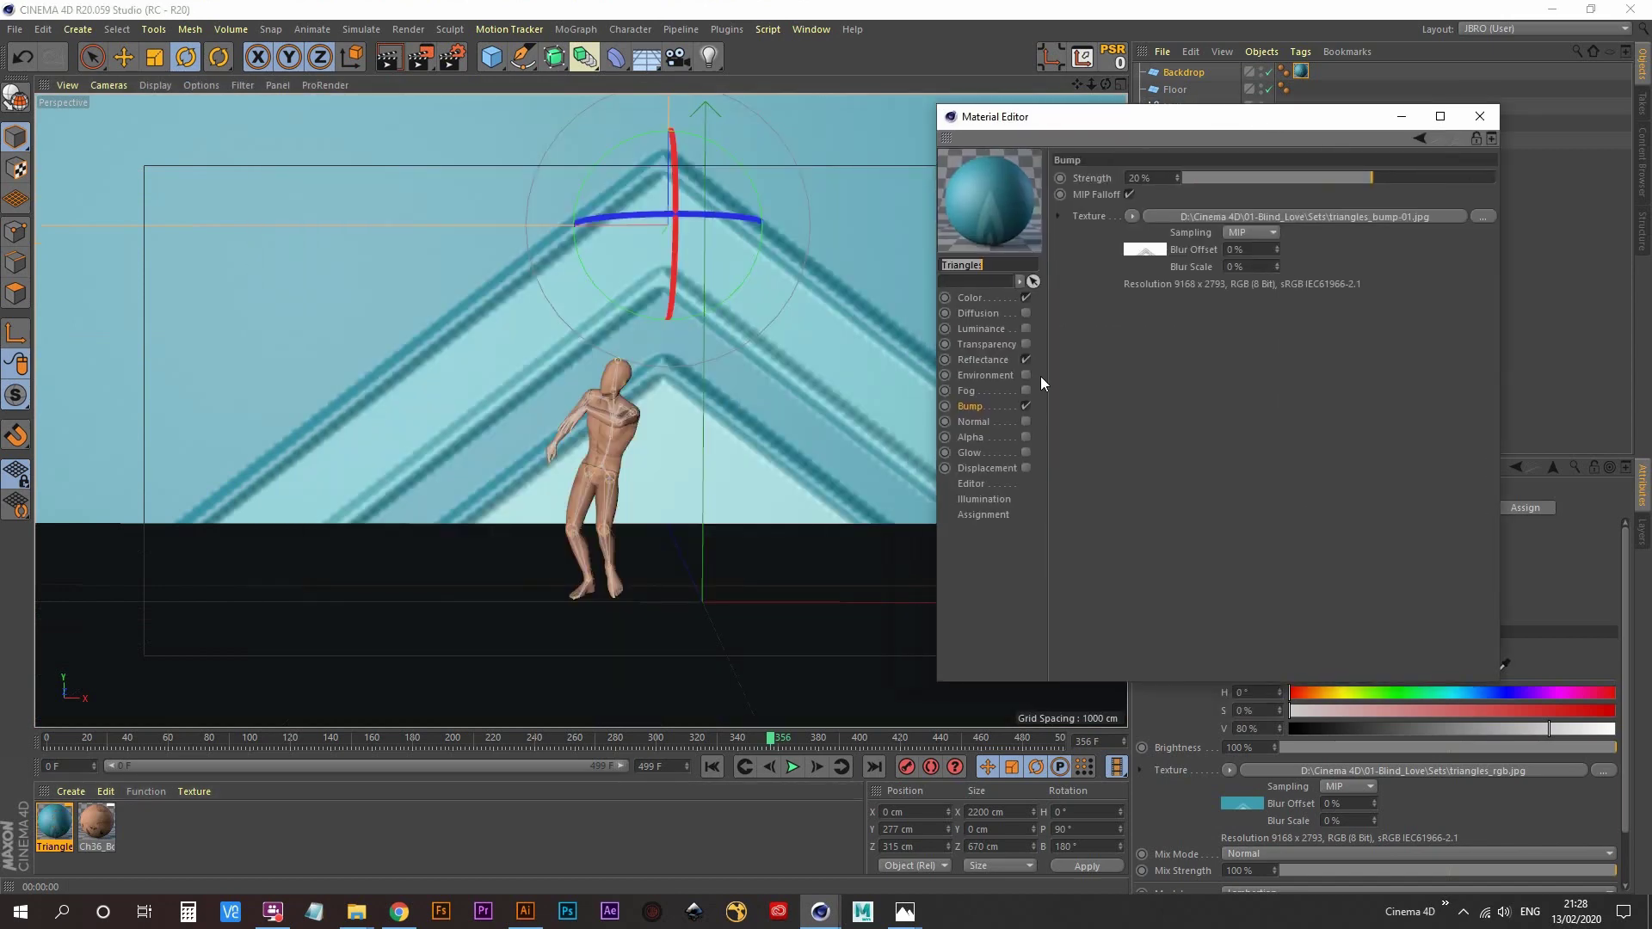
# - Reload the current bump image and render the viewport to check the backdrop's bump lines
pyautogui.click(1132, 218)
pyautogui.click(1164, 334)
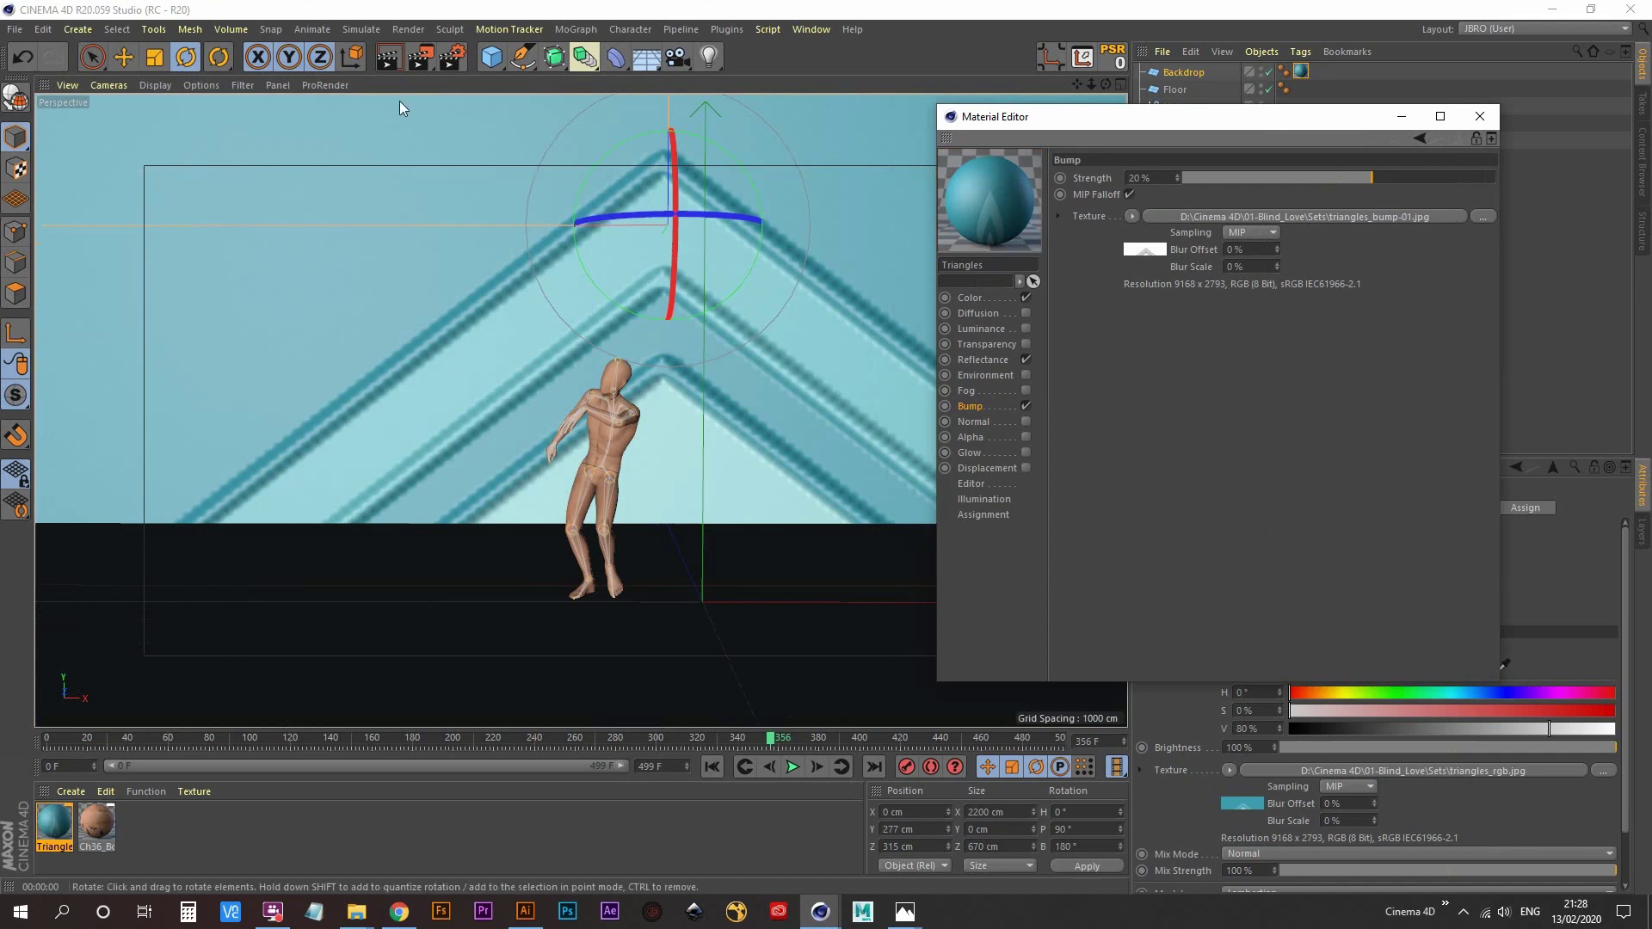
pyautogui.click(730, 451)
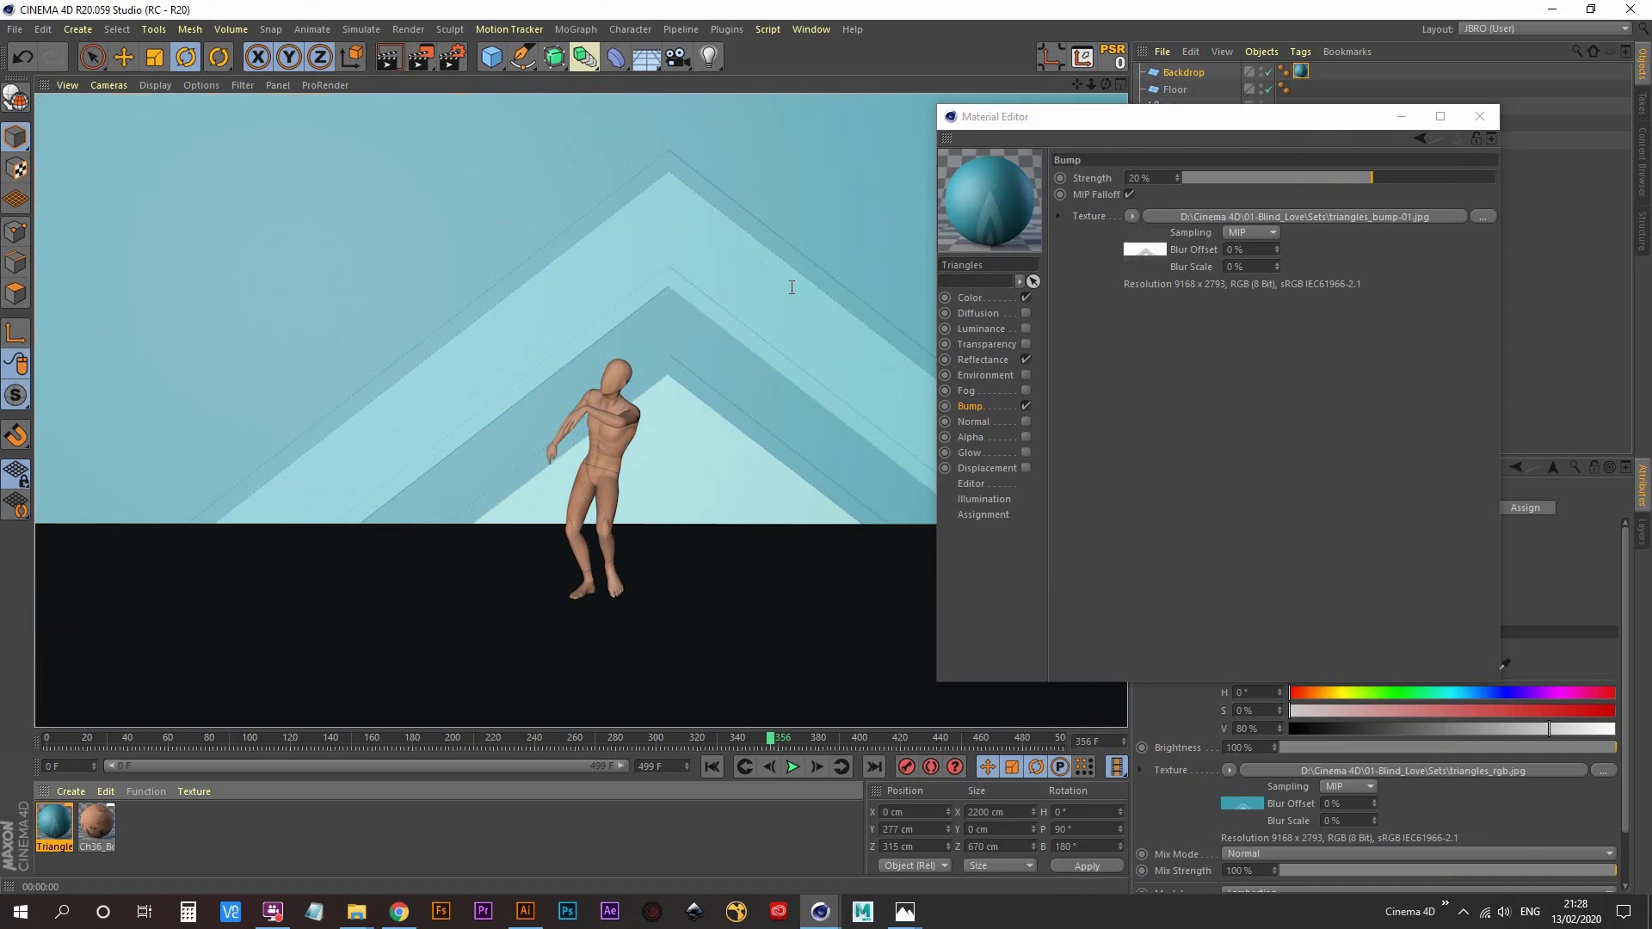
# - Load triangles_bump-01-01 as the bump texture without copying it to the project location, and render the viewport
pyautogui.click(1131, 216)
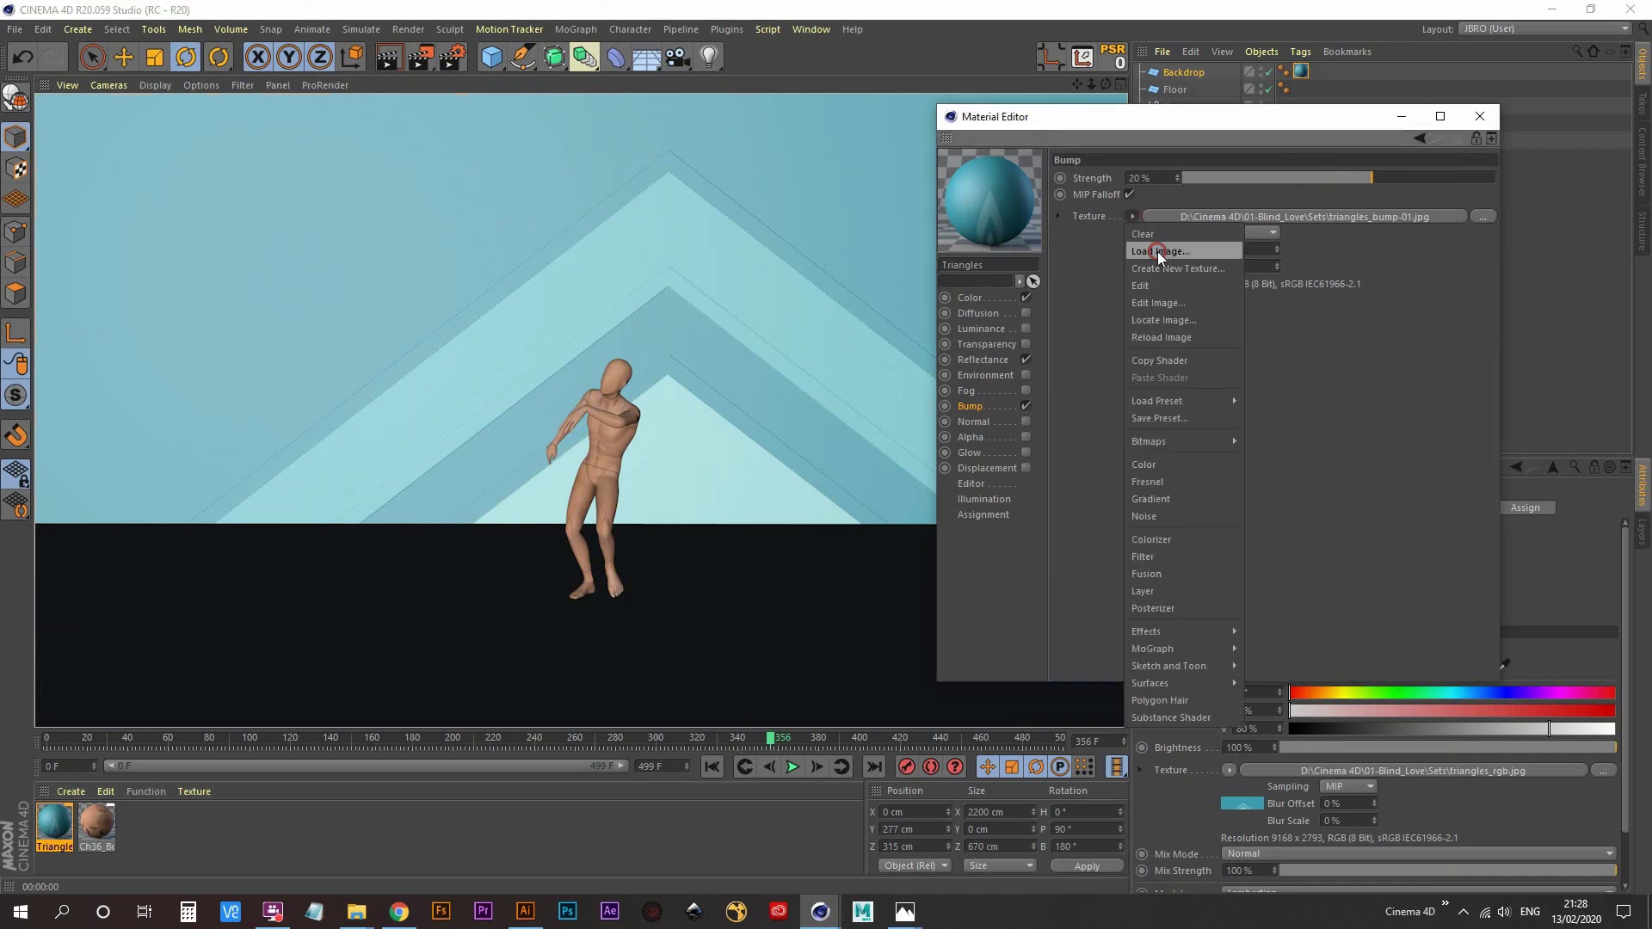
pyautogui.click(1158, 251)
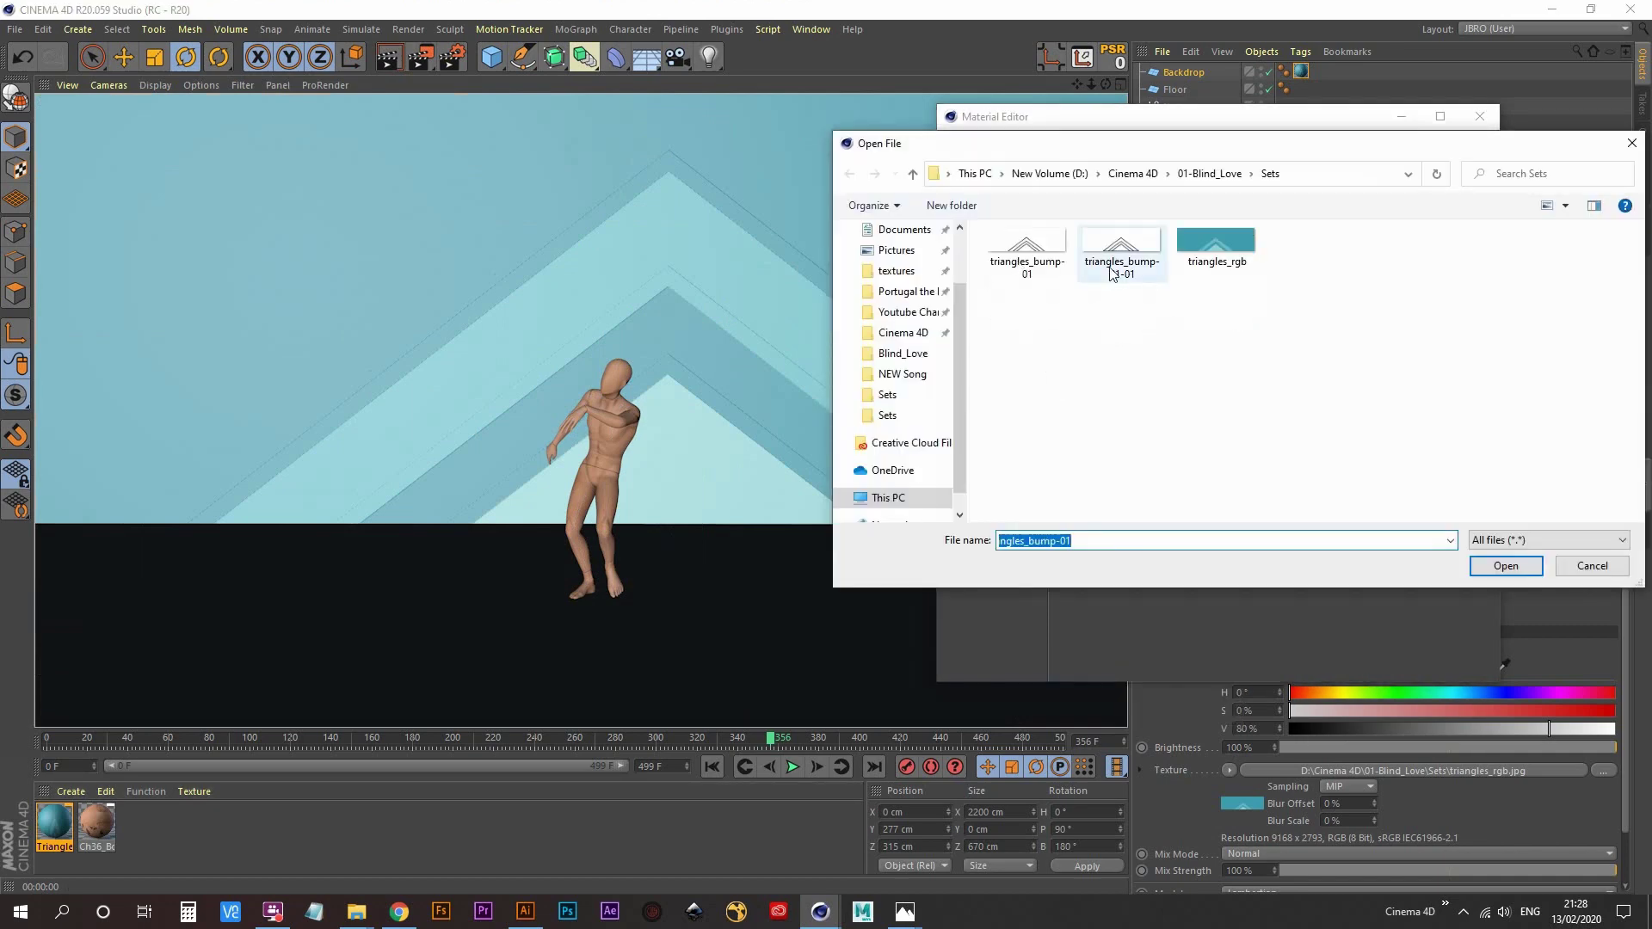
pyautogui.moveTo(1263, 145); pyautogui.dragTo(1209, 190)
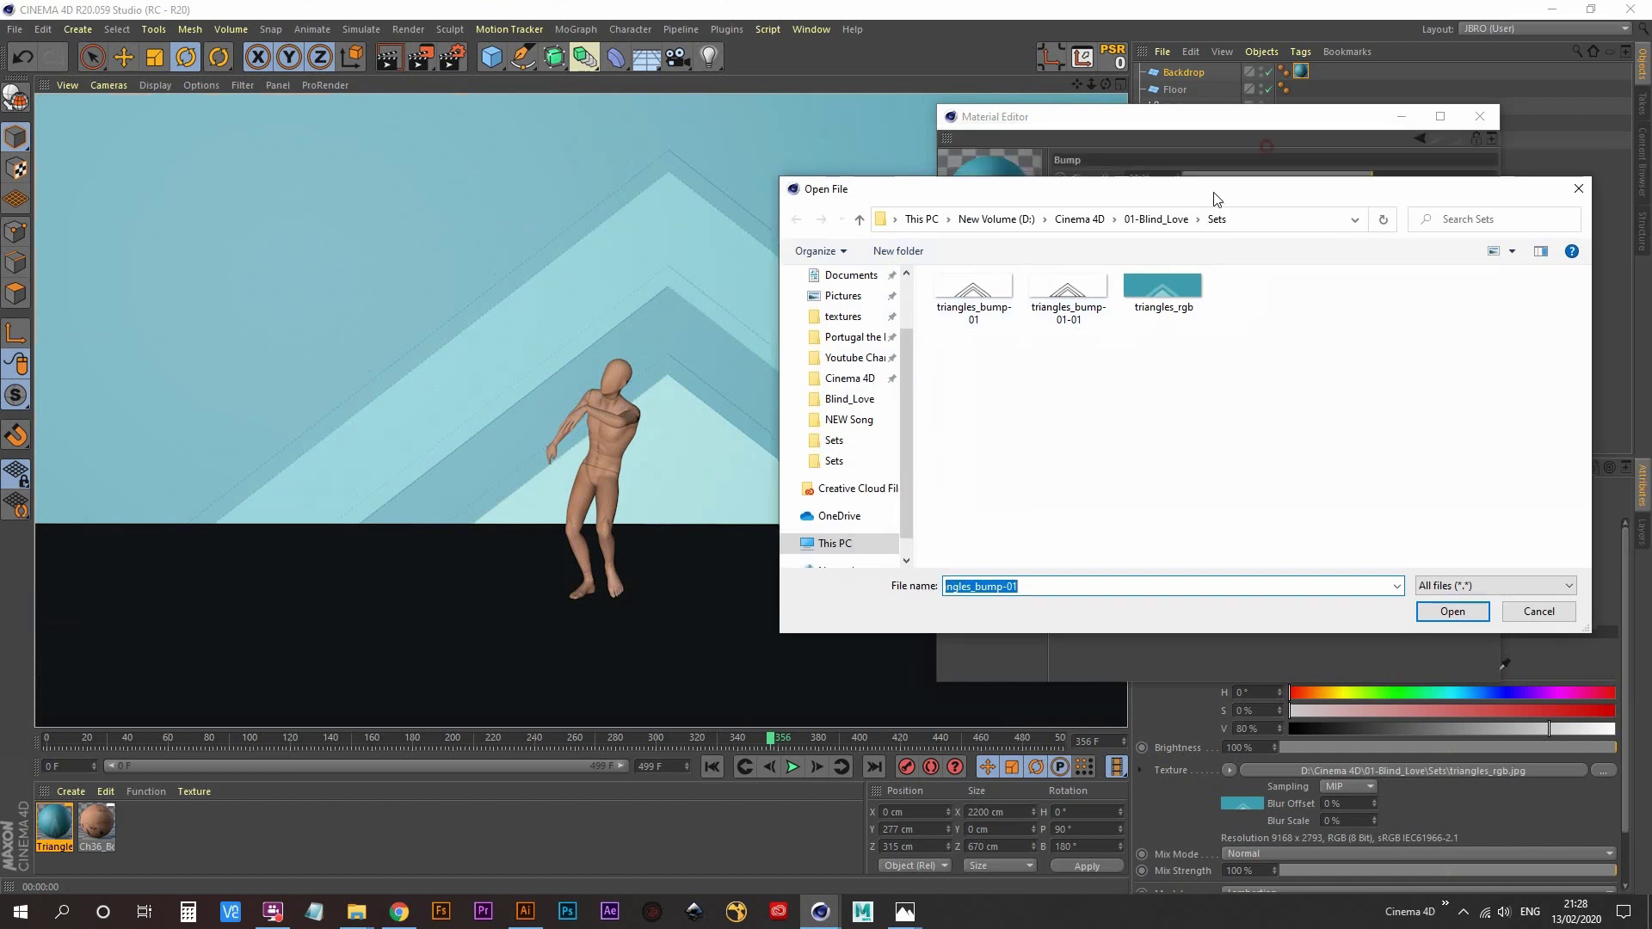
pyautogui.doubleClick(1094, 300)
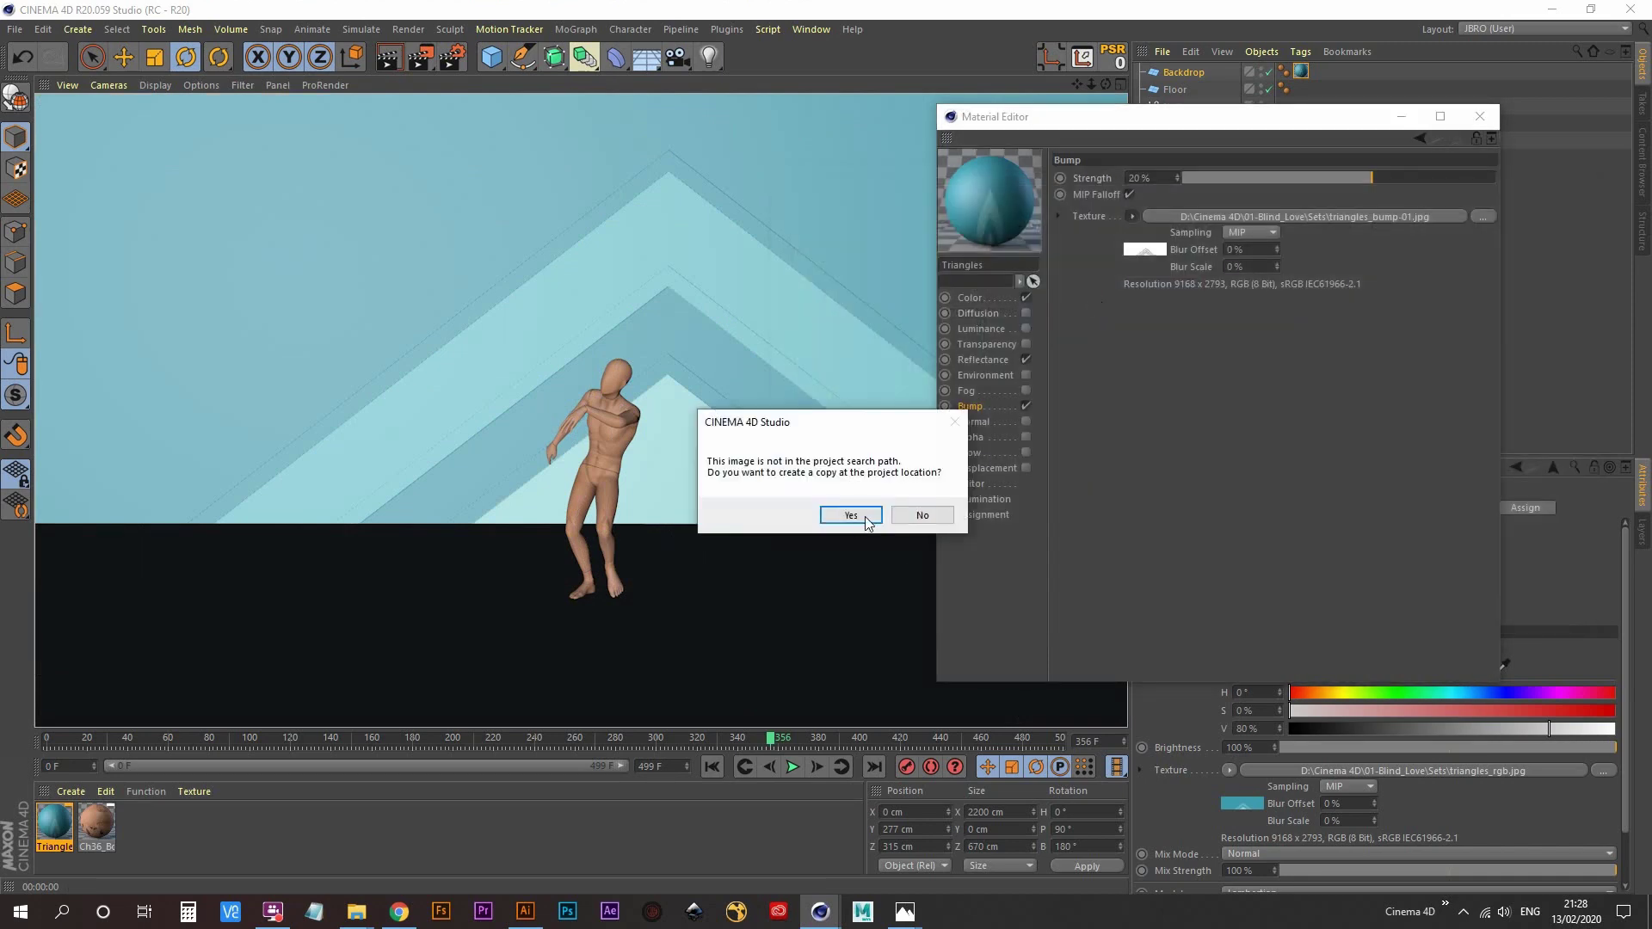
pyautogui.click(923, 515)
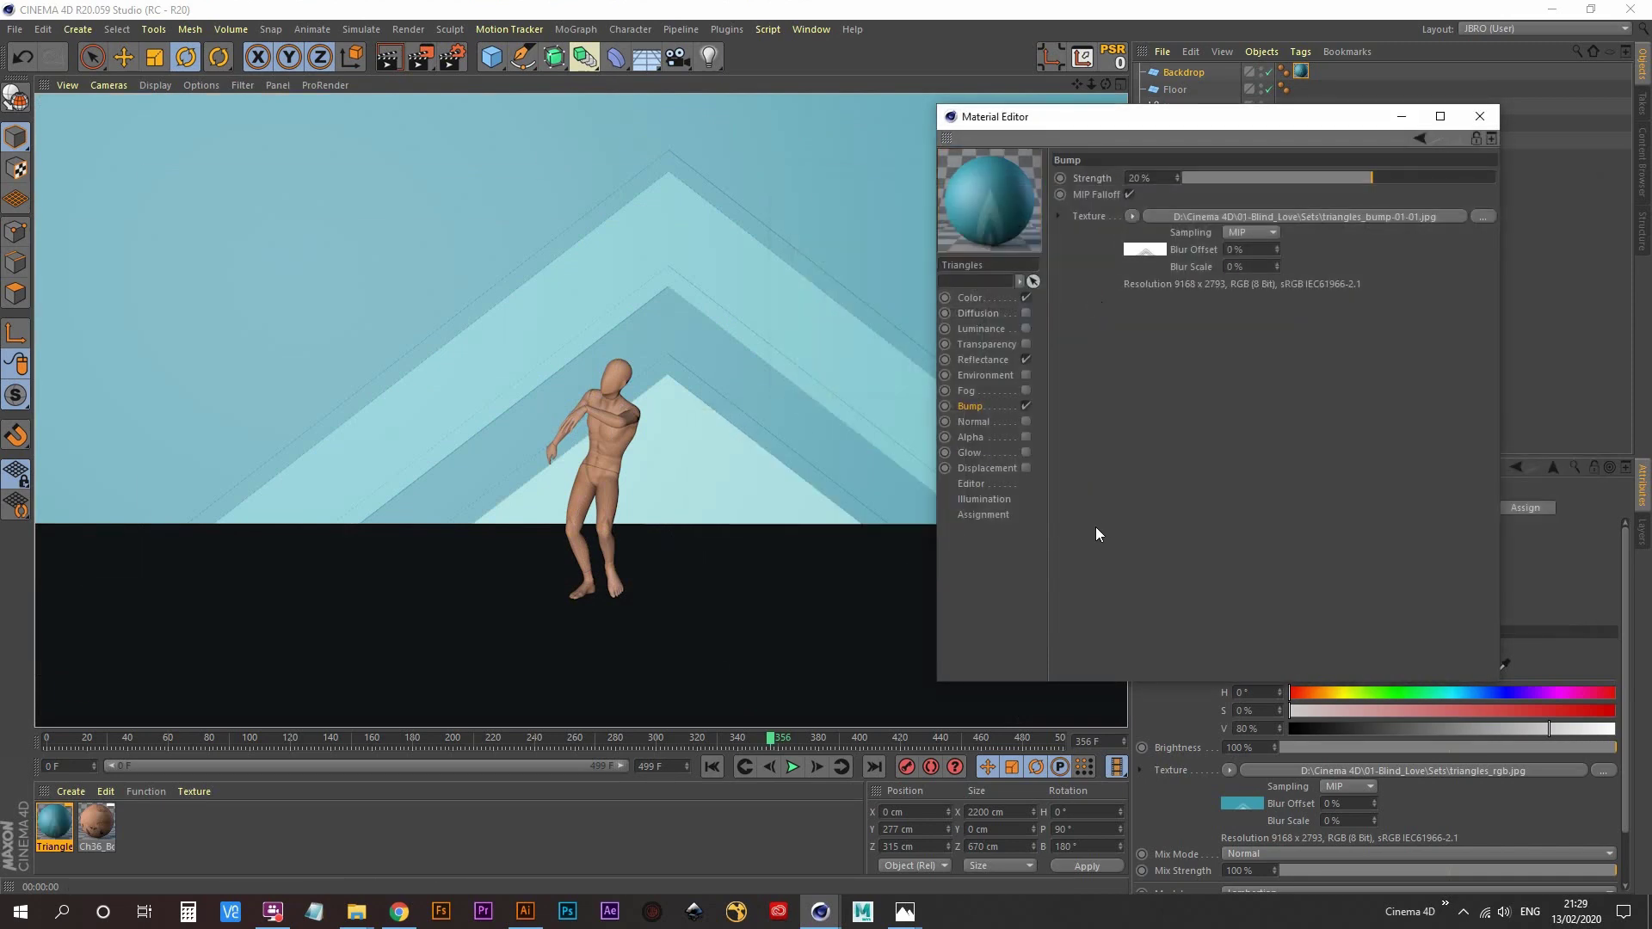
pyautogui.click(772, 318)
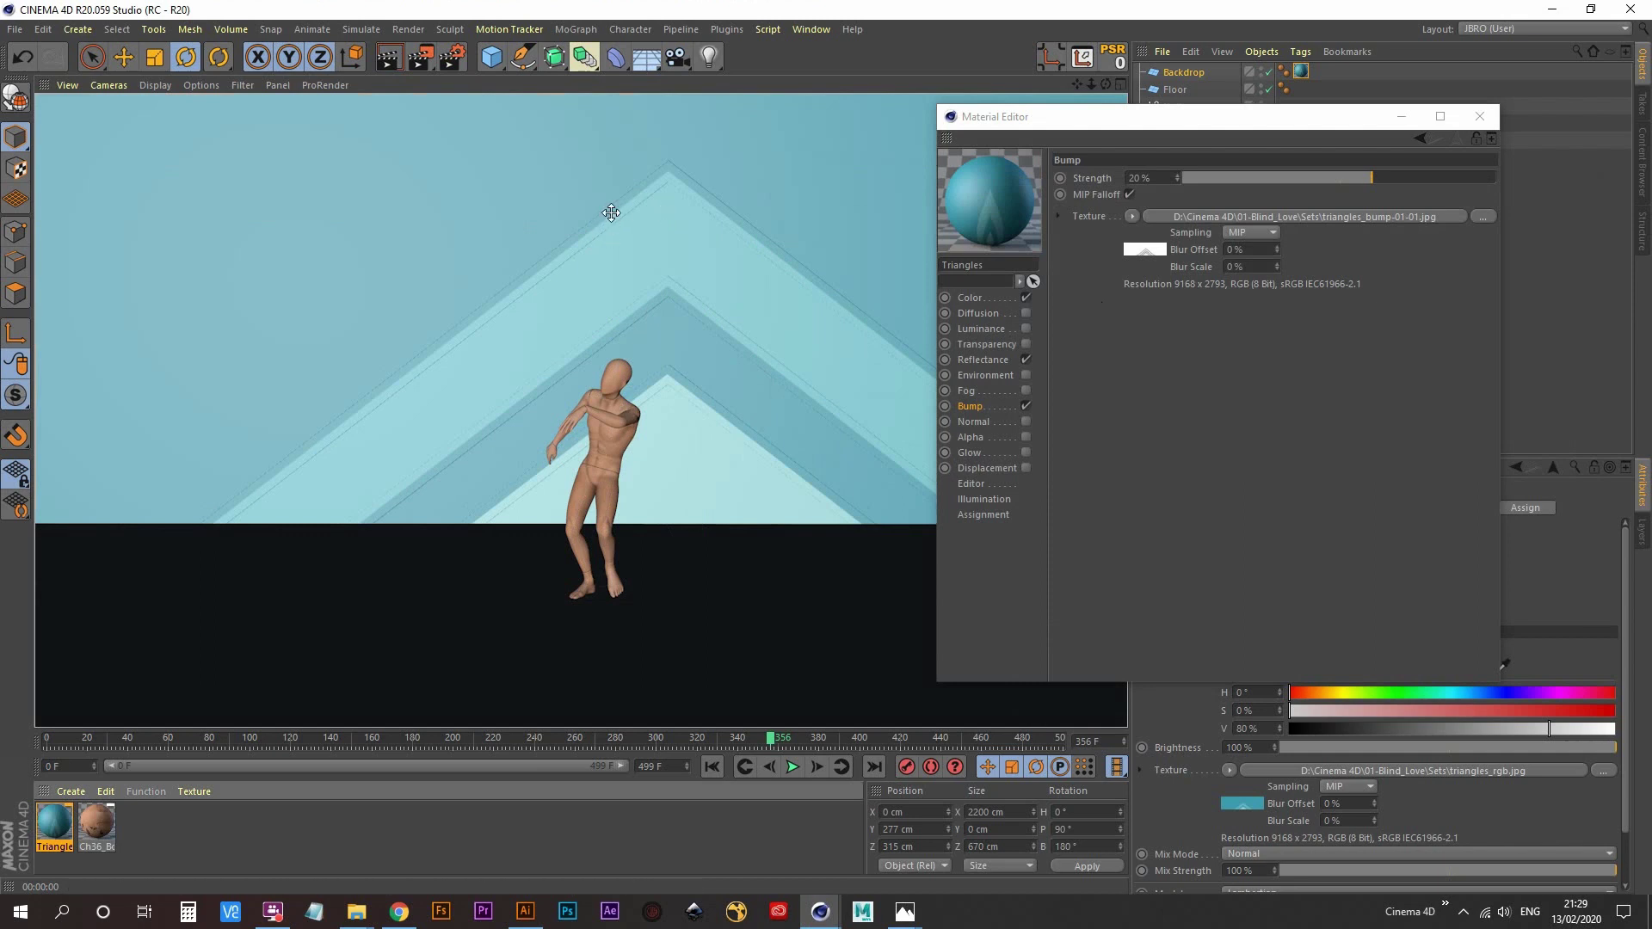
# - Set the Triangles material's bump strength to -60%, render the viewport to check it and close the material editor
pyautogui.doubleClick(1161, 178)
pyautogui.press('BackSpace')
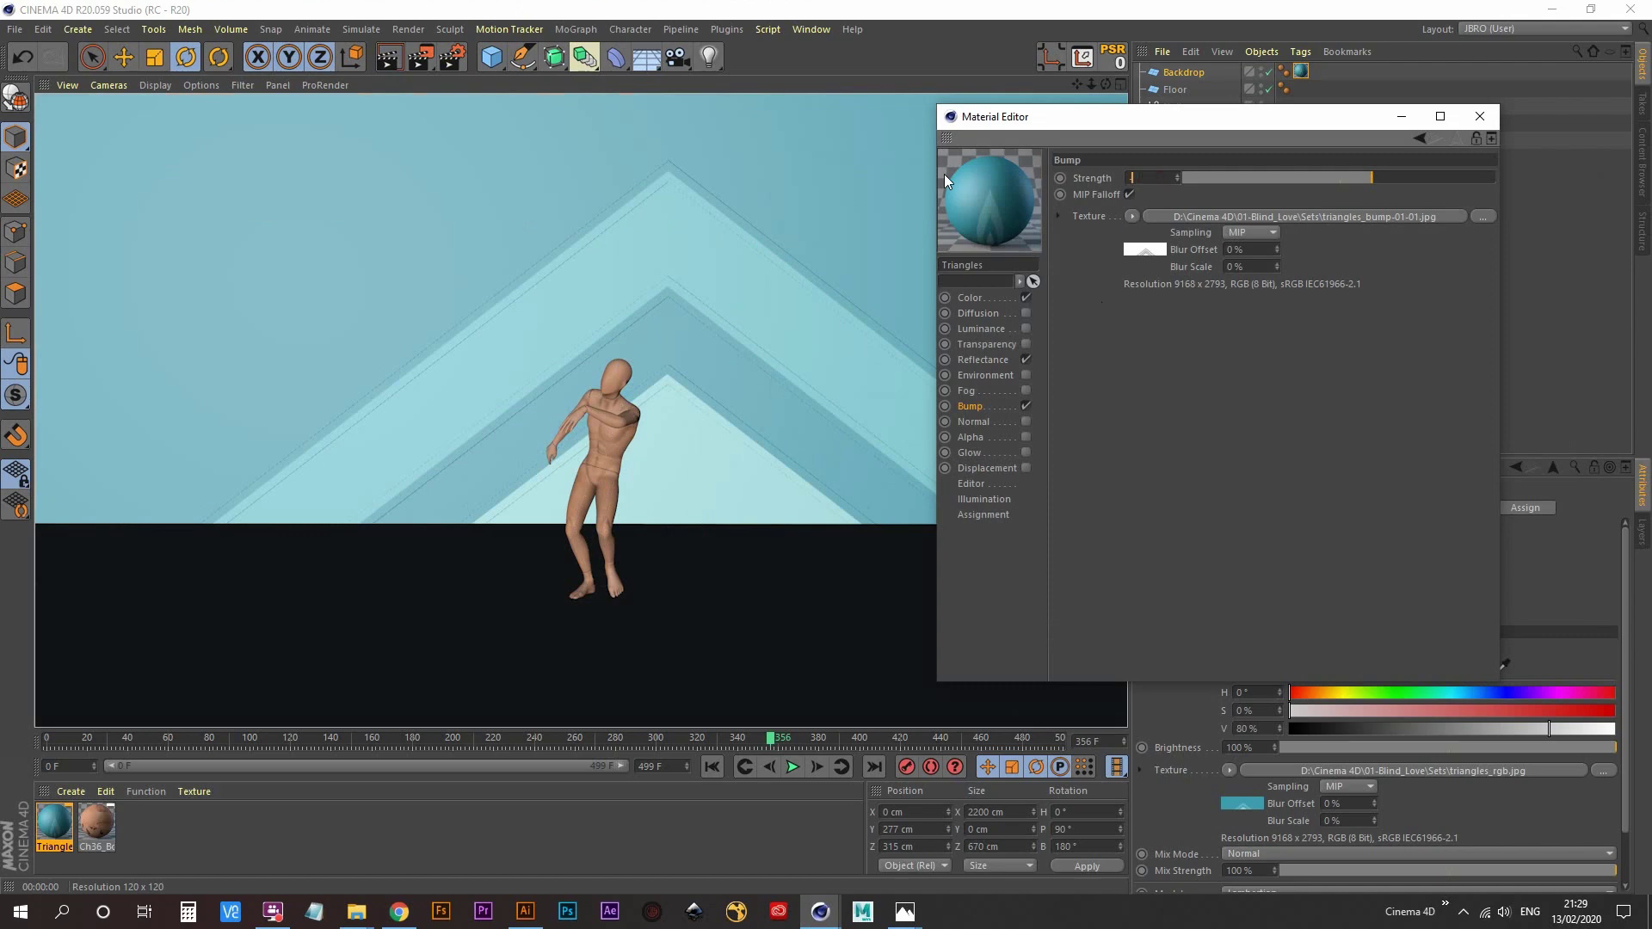
pyautogui.write('-60')
pyautogui.press('Return')
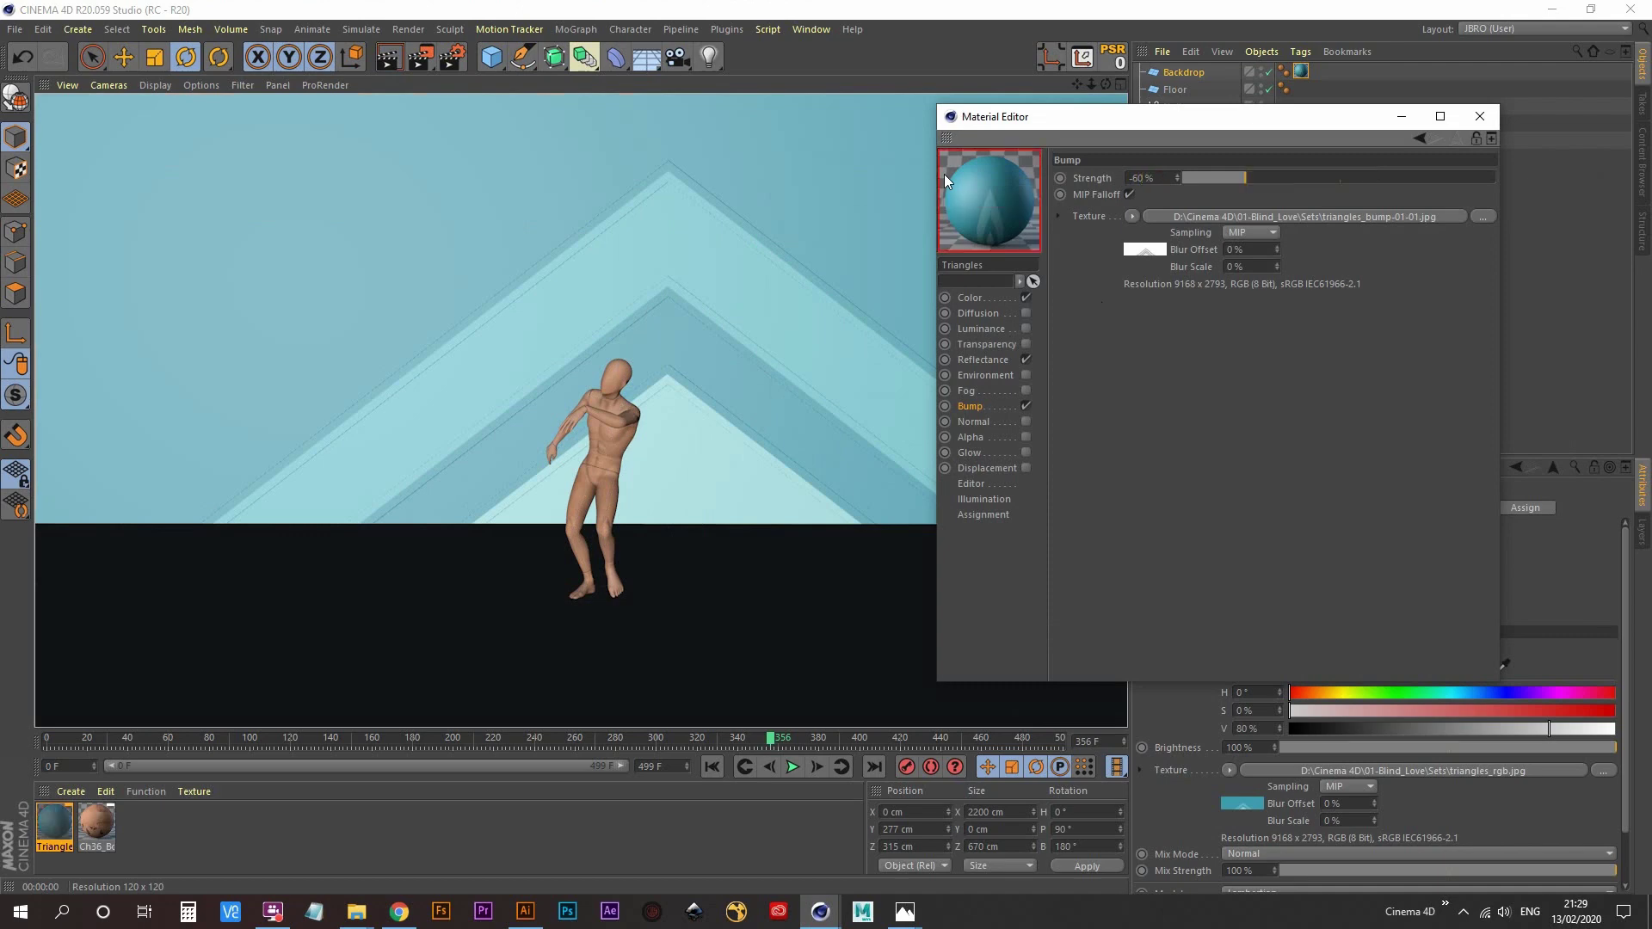
pyautogui.hotkey('ctrl', 'r')
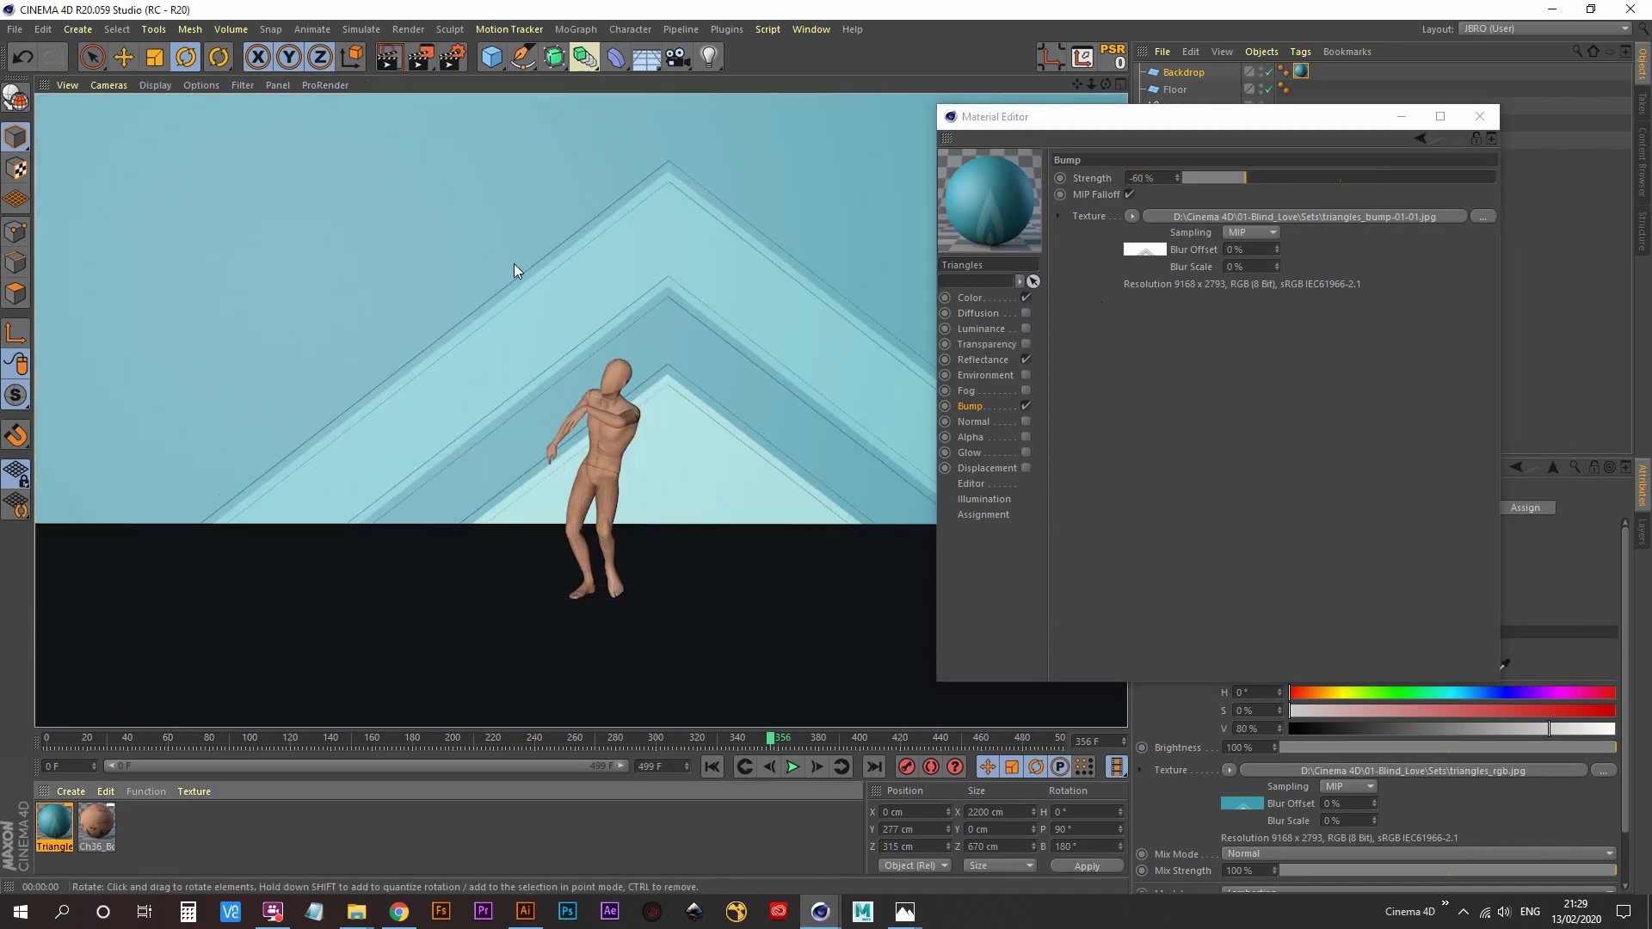
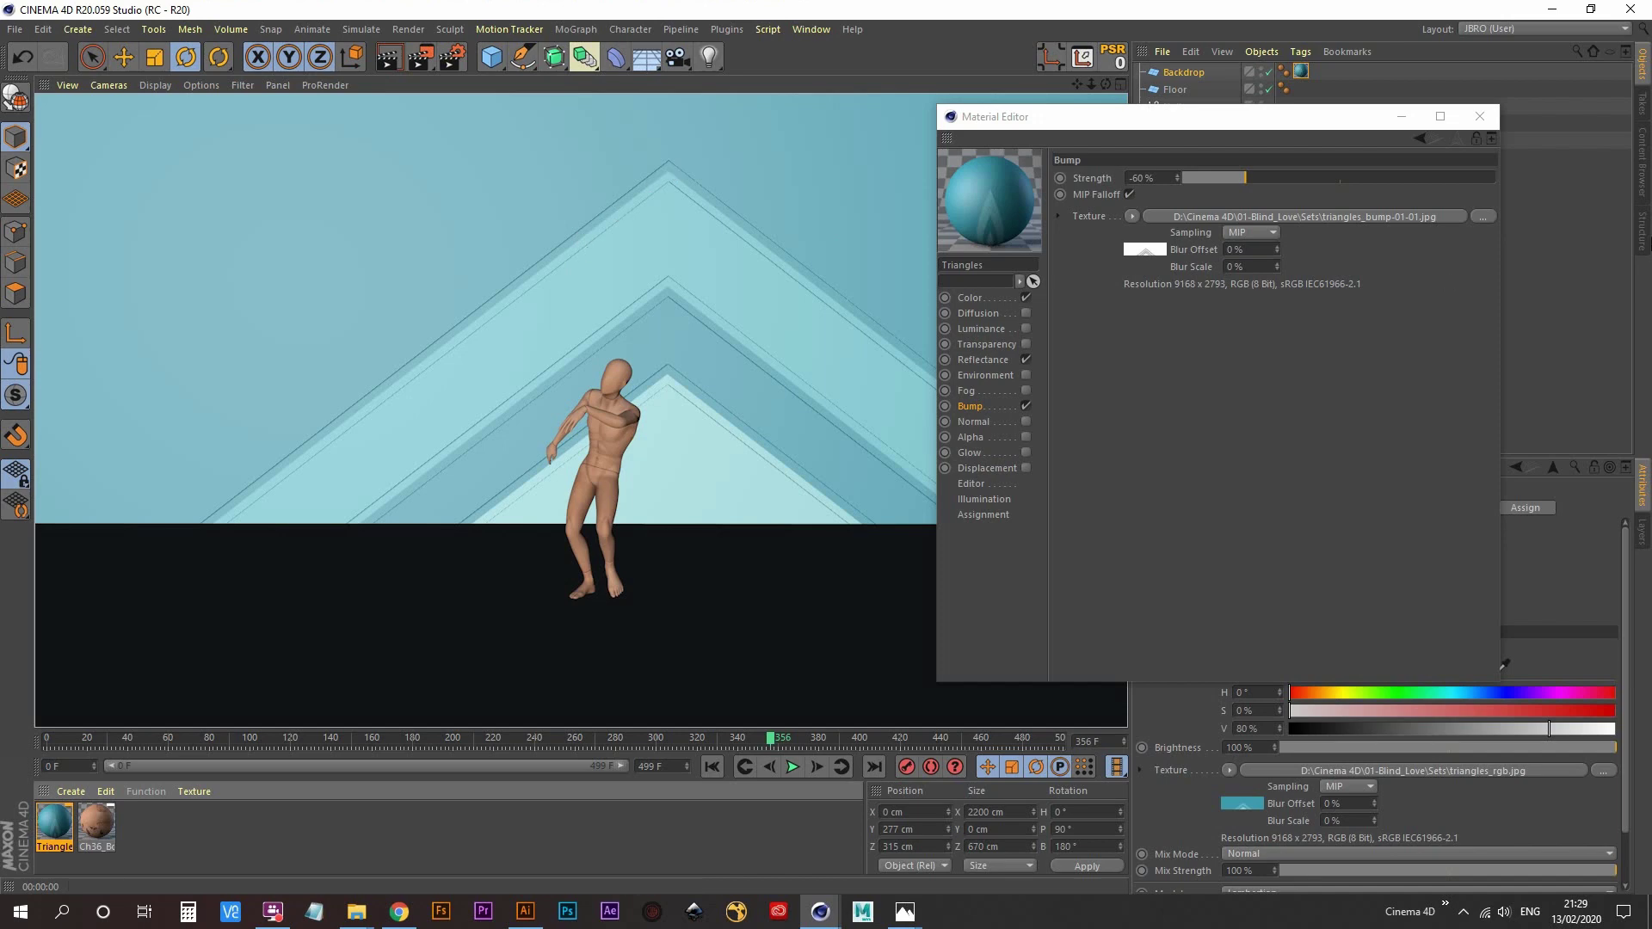
pyautogui.click(1479, 117)
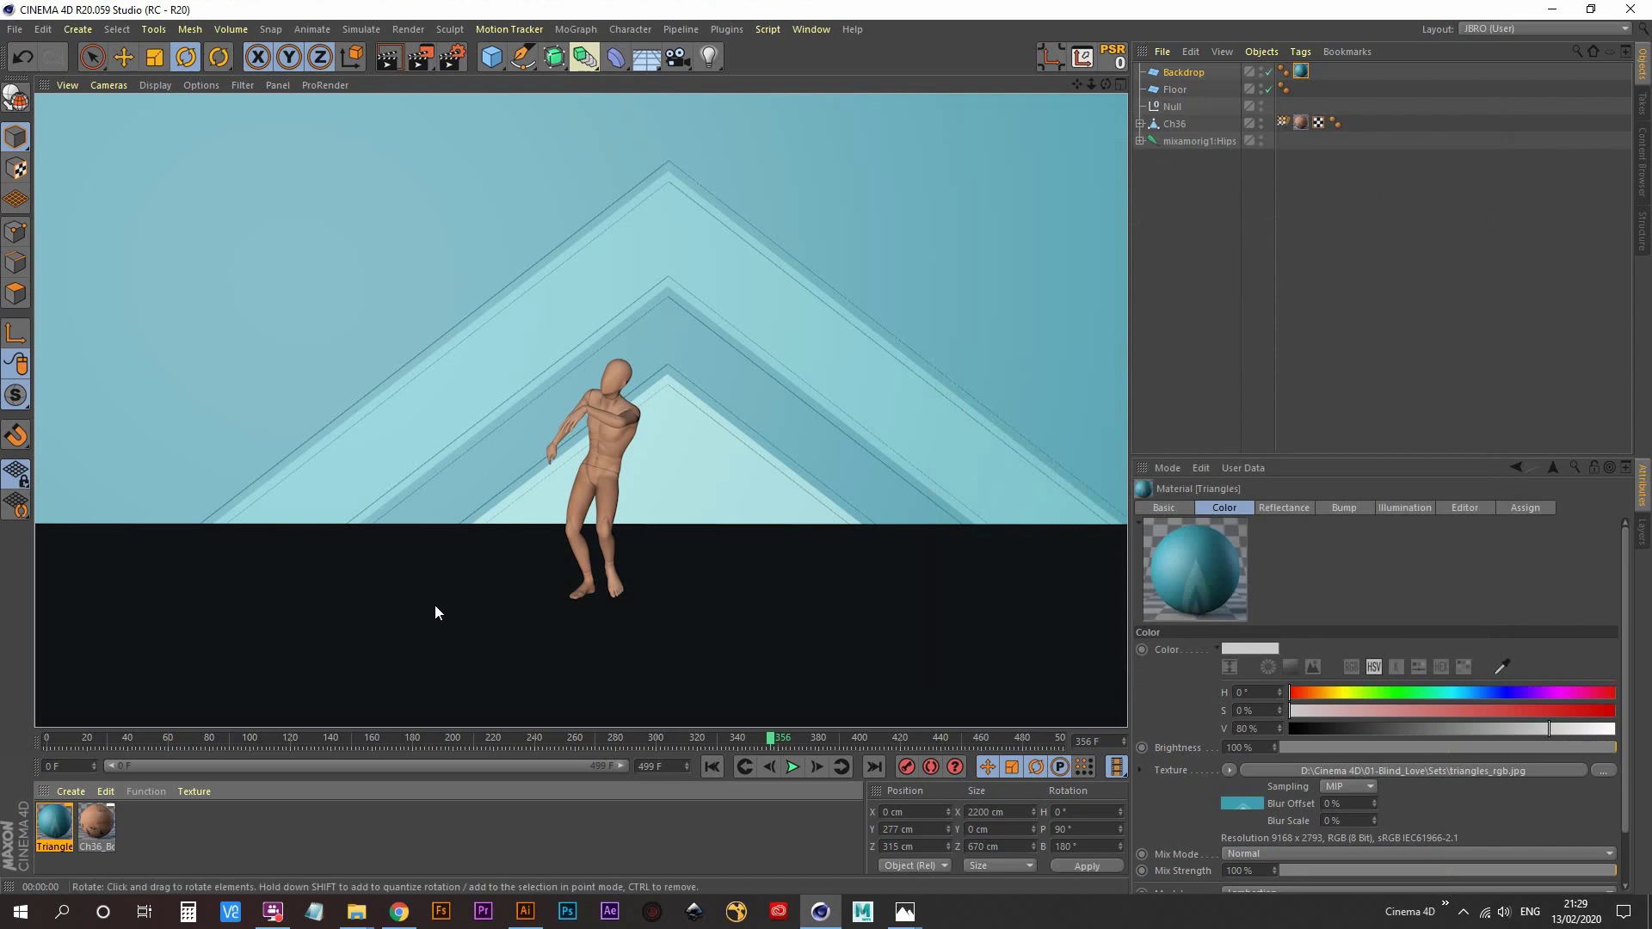
# - Create a new material and name it Floor
pyautogui.doubleClick(178, 829)
pyautogui.doubleClick(50, 845)
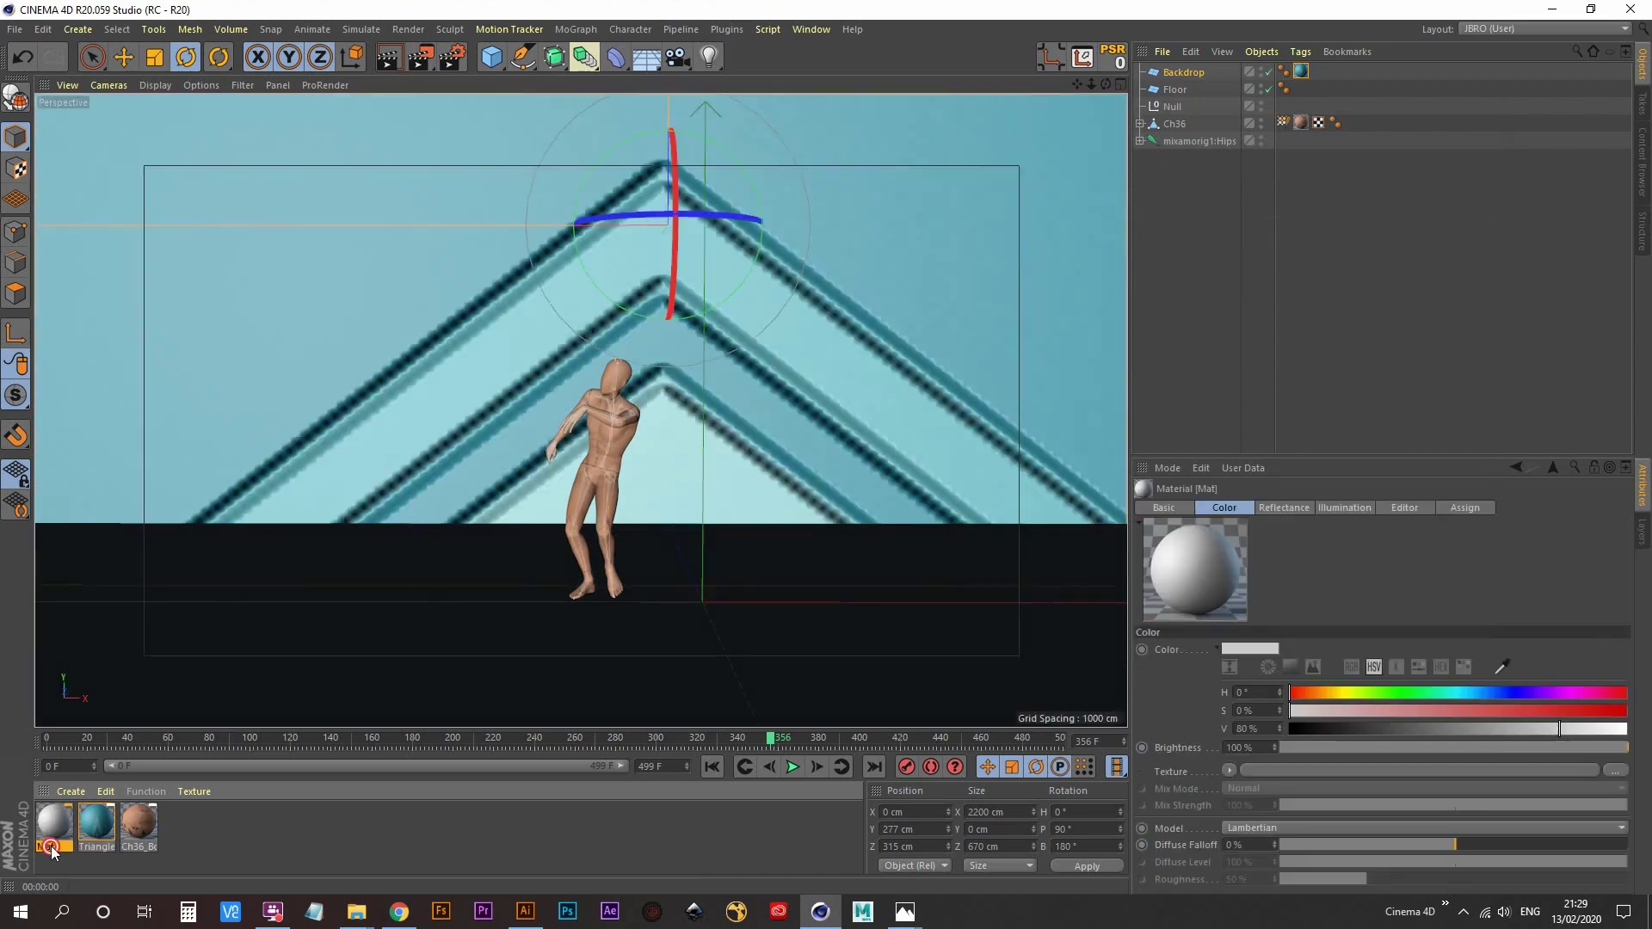
pyautogui.write('Floor')
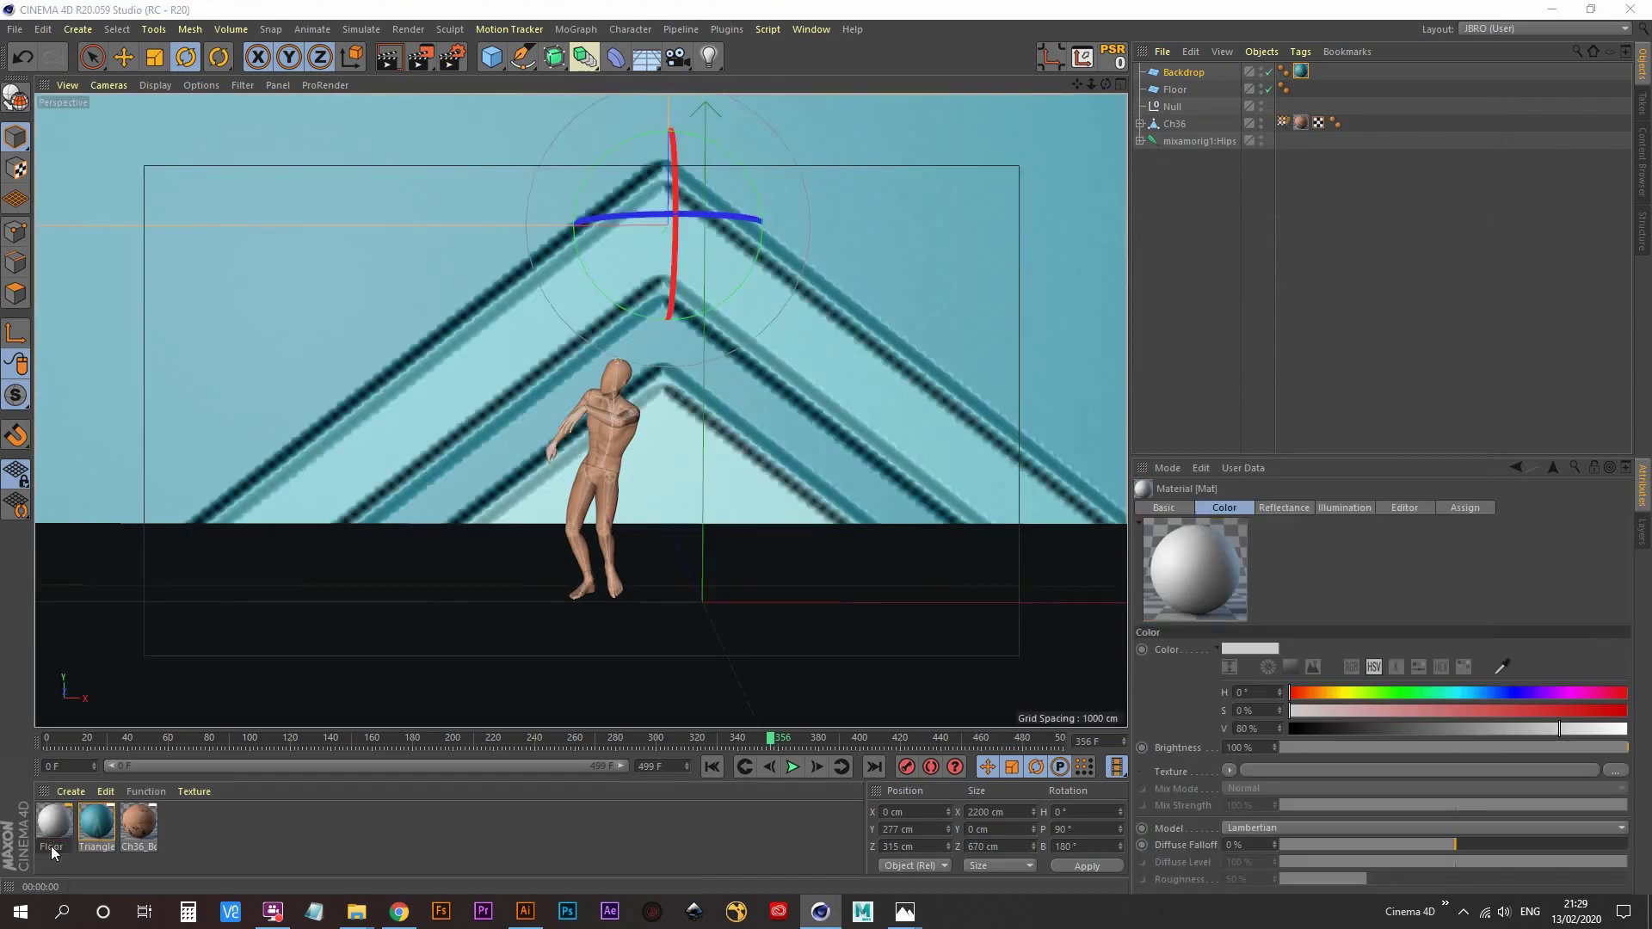
pyautogui.press('Return')
# - Look over the Floor material's Color channel and apply the material to the Floor object
pyautogui.doubleClick(48, 828)
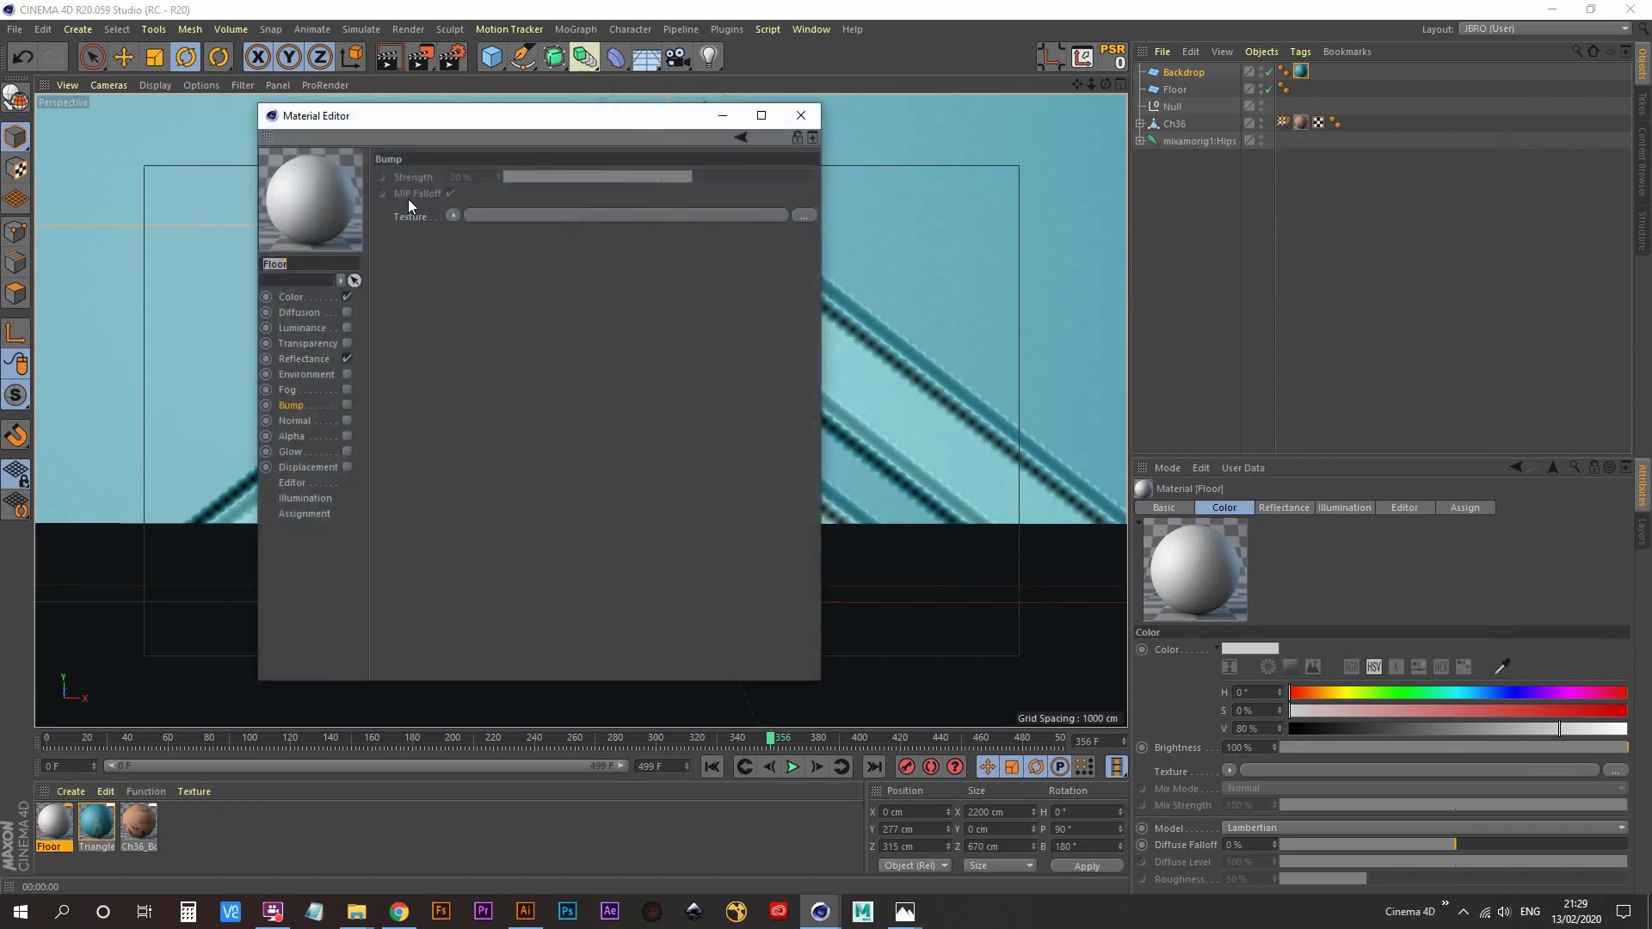
pyautogui.click(274, 297)
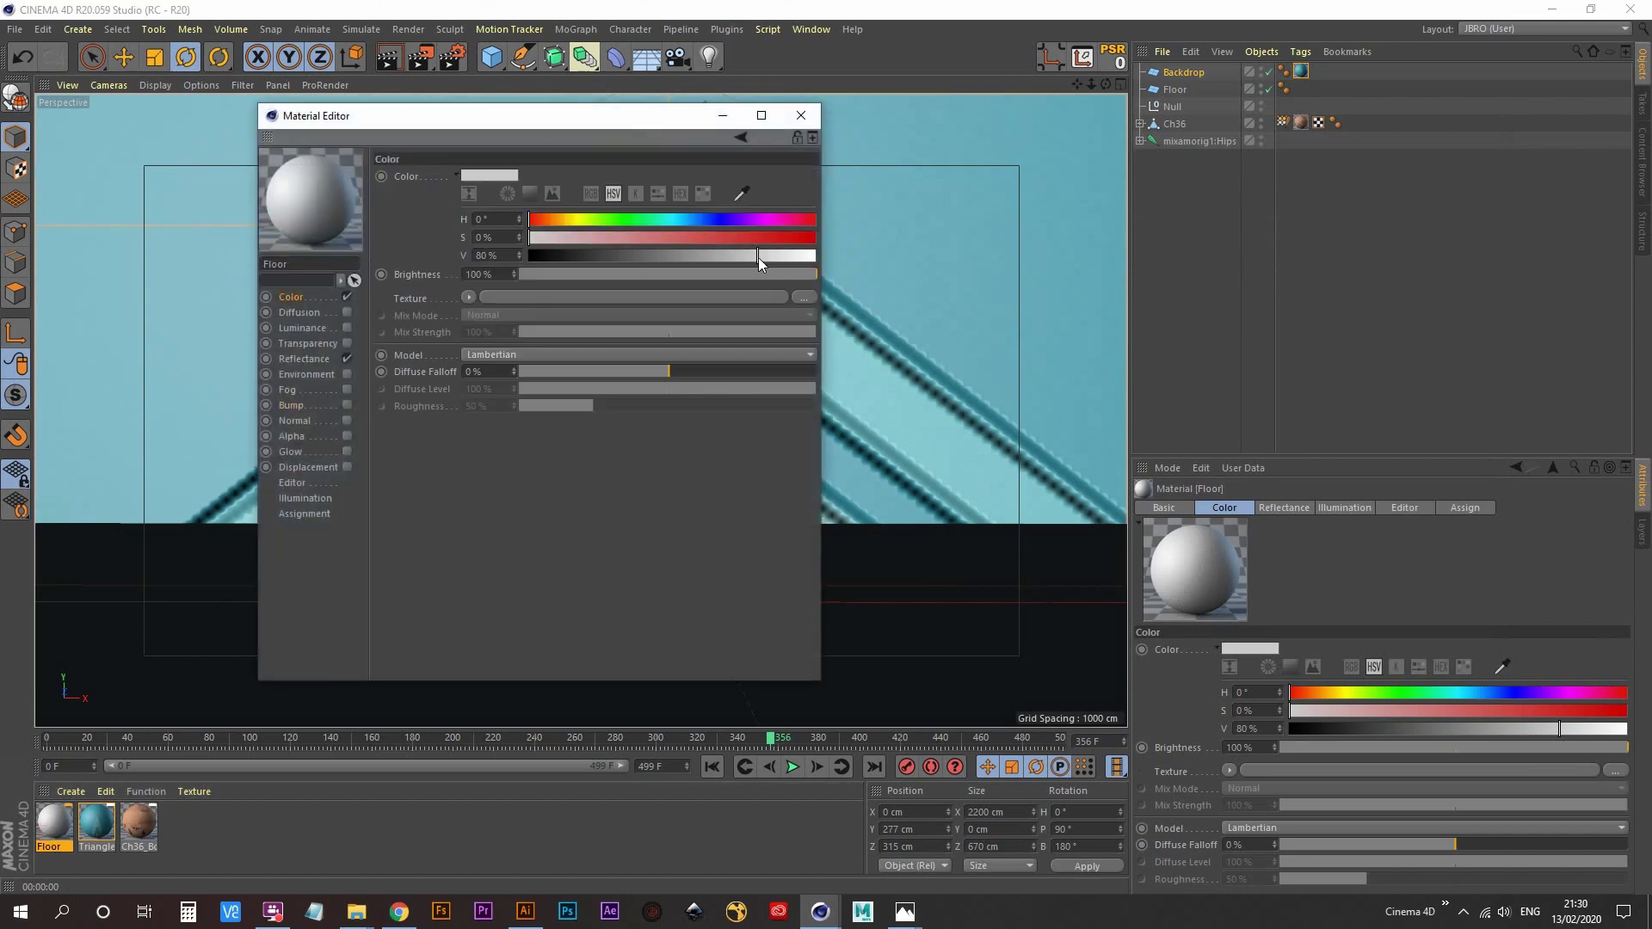
pyautogui.click(800, 115)
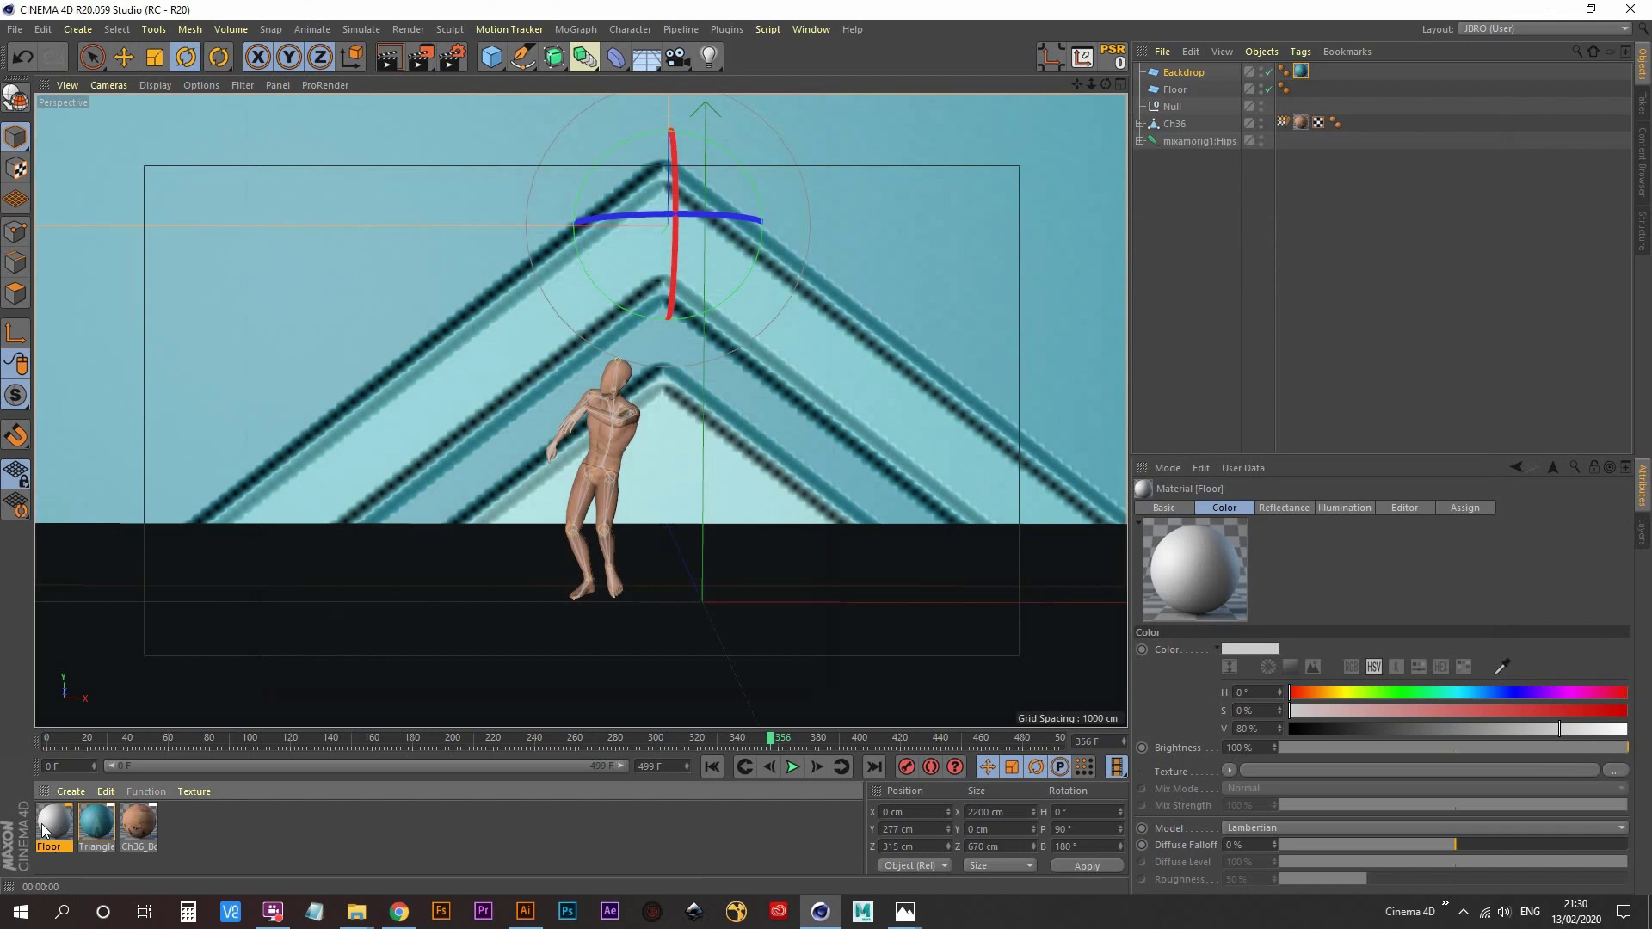
pyautogui.moveTo(41, 823); pyautogui.dragTo(1179, 95)
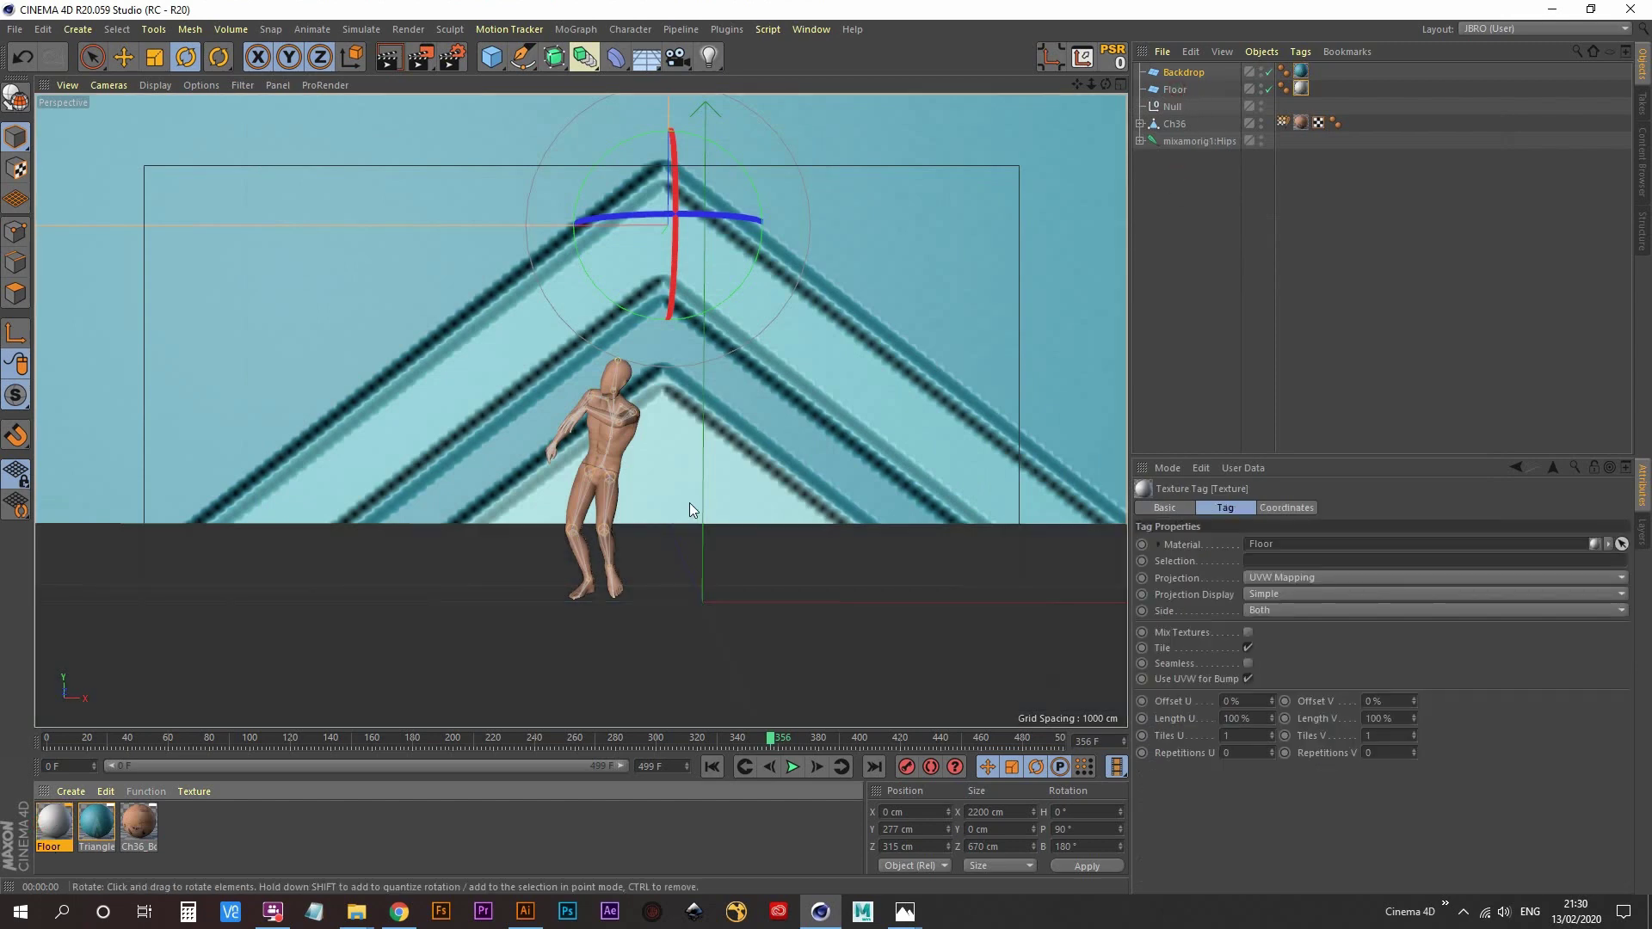
# - Render the viewport to check the floor material, and add a light object named Key
pyautogui.click(389, 57)
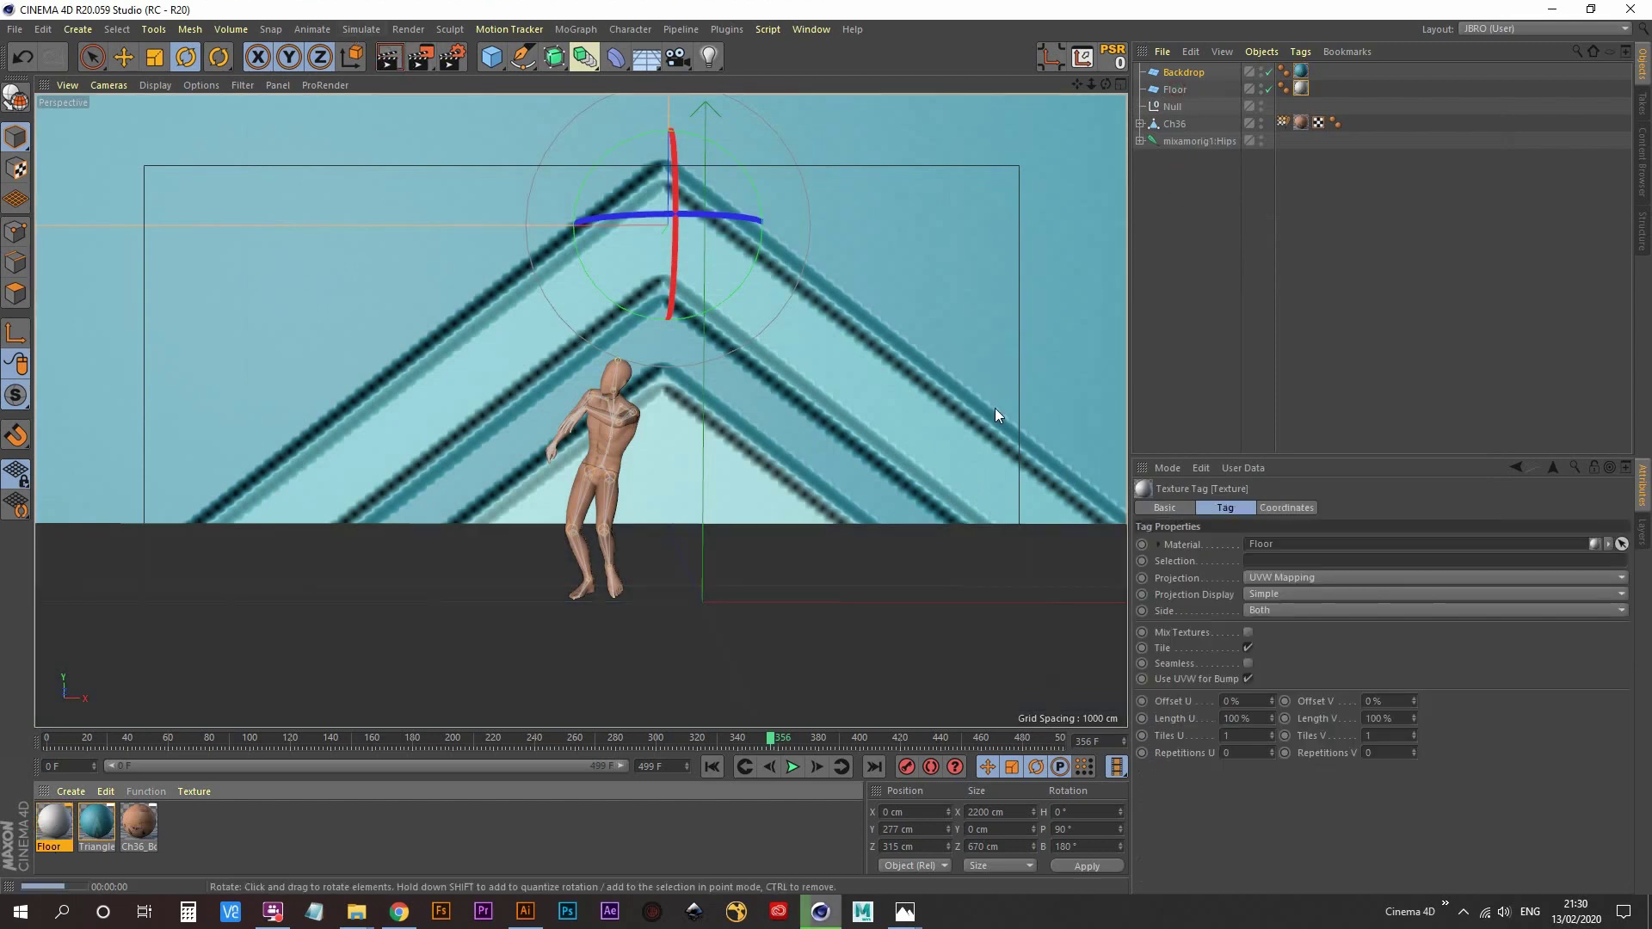
pyautogui.click(1212, 232)
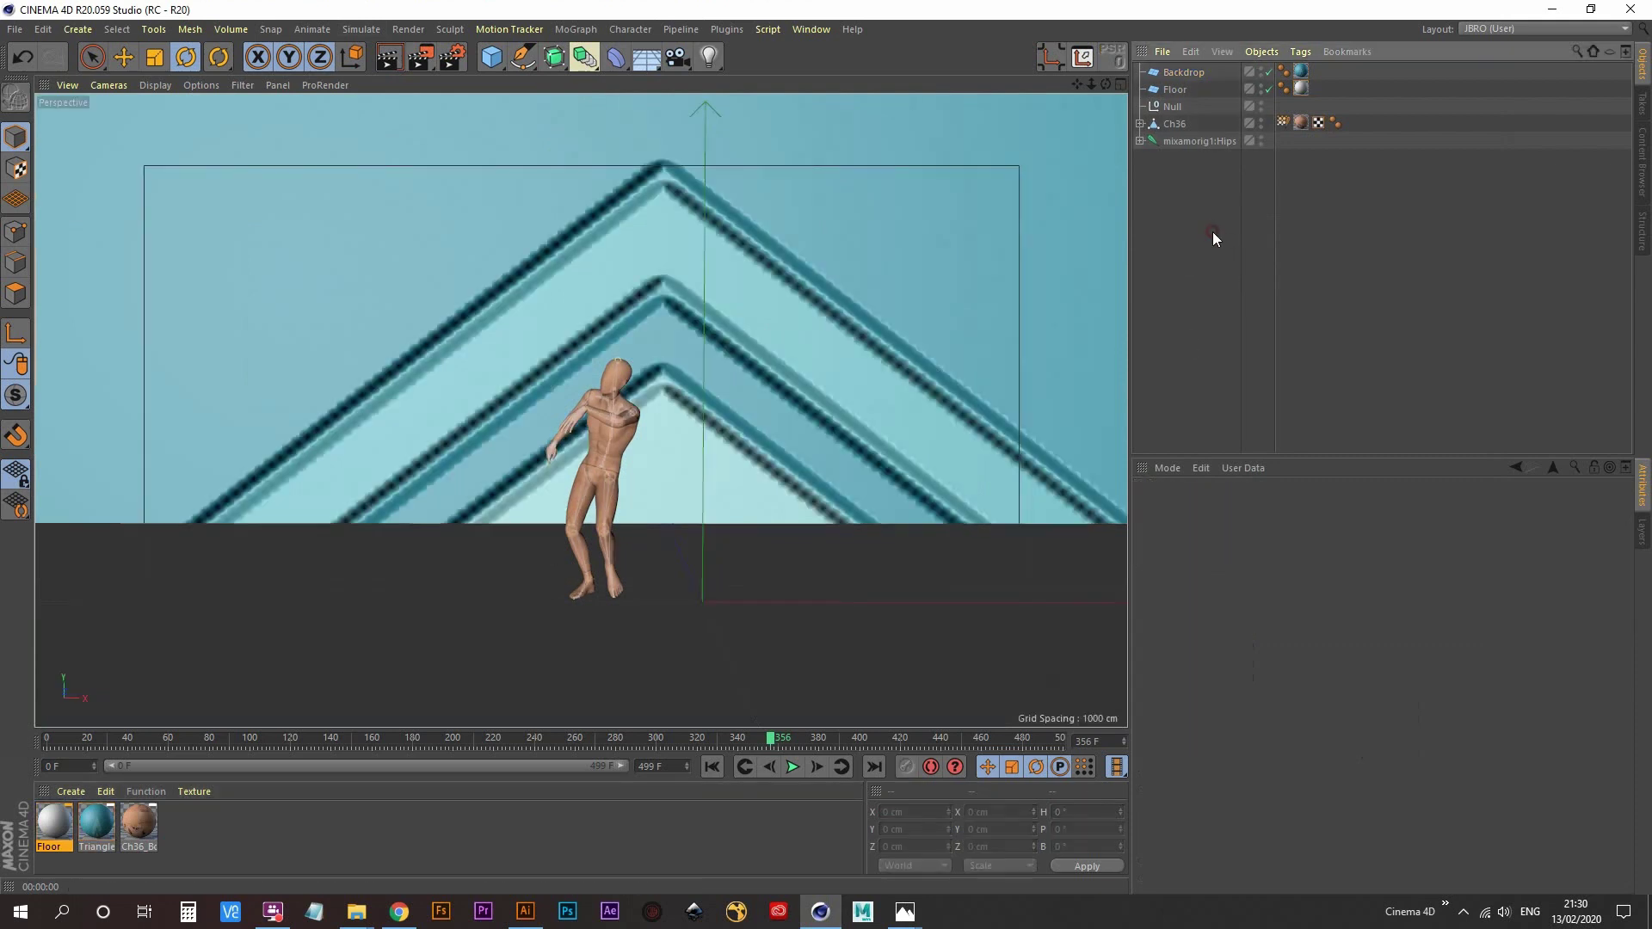
pyautogui.click(713, 59)
pyautogui.doubleClick(1175, 71)
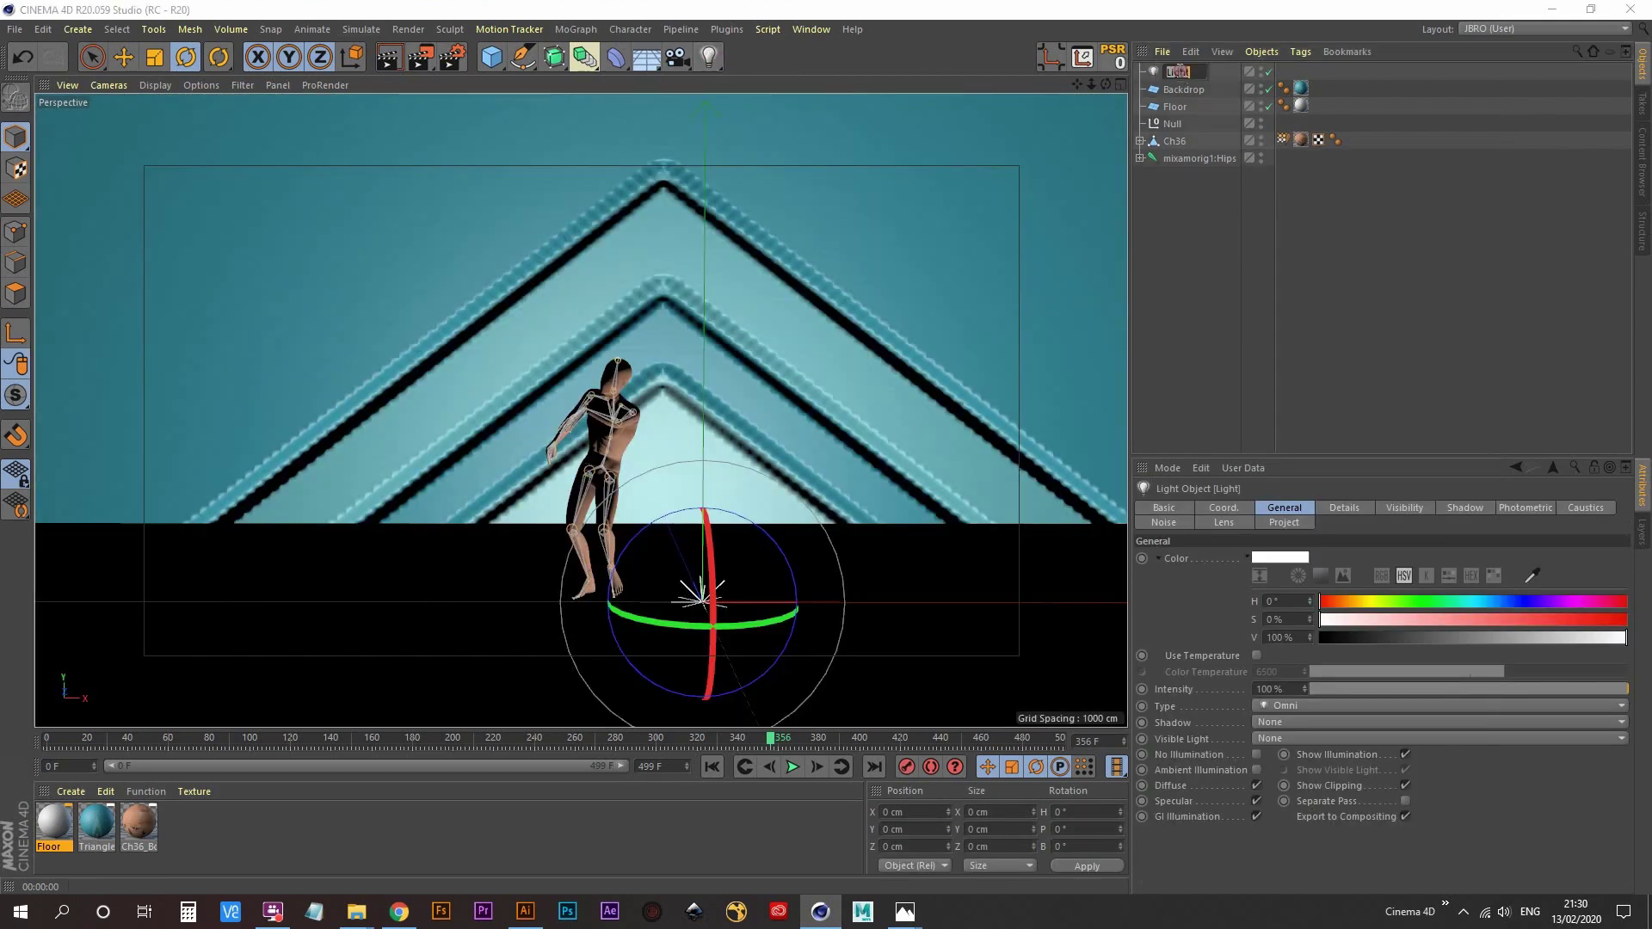
pyautogui.write('Key')
pyautogui.press('Return')
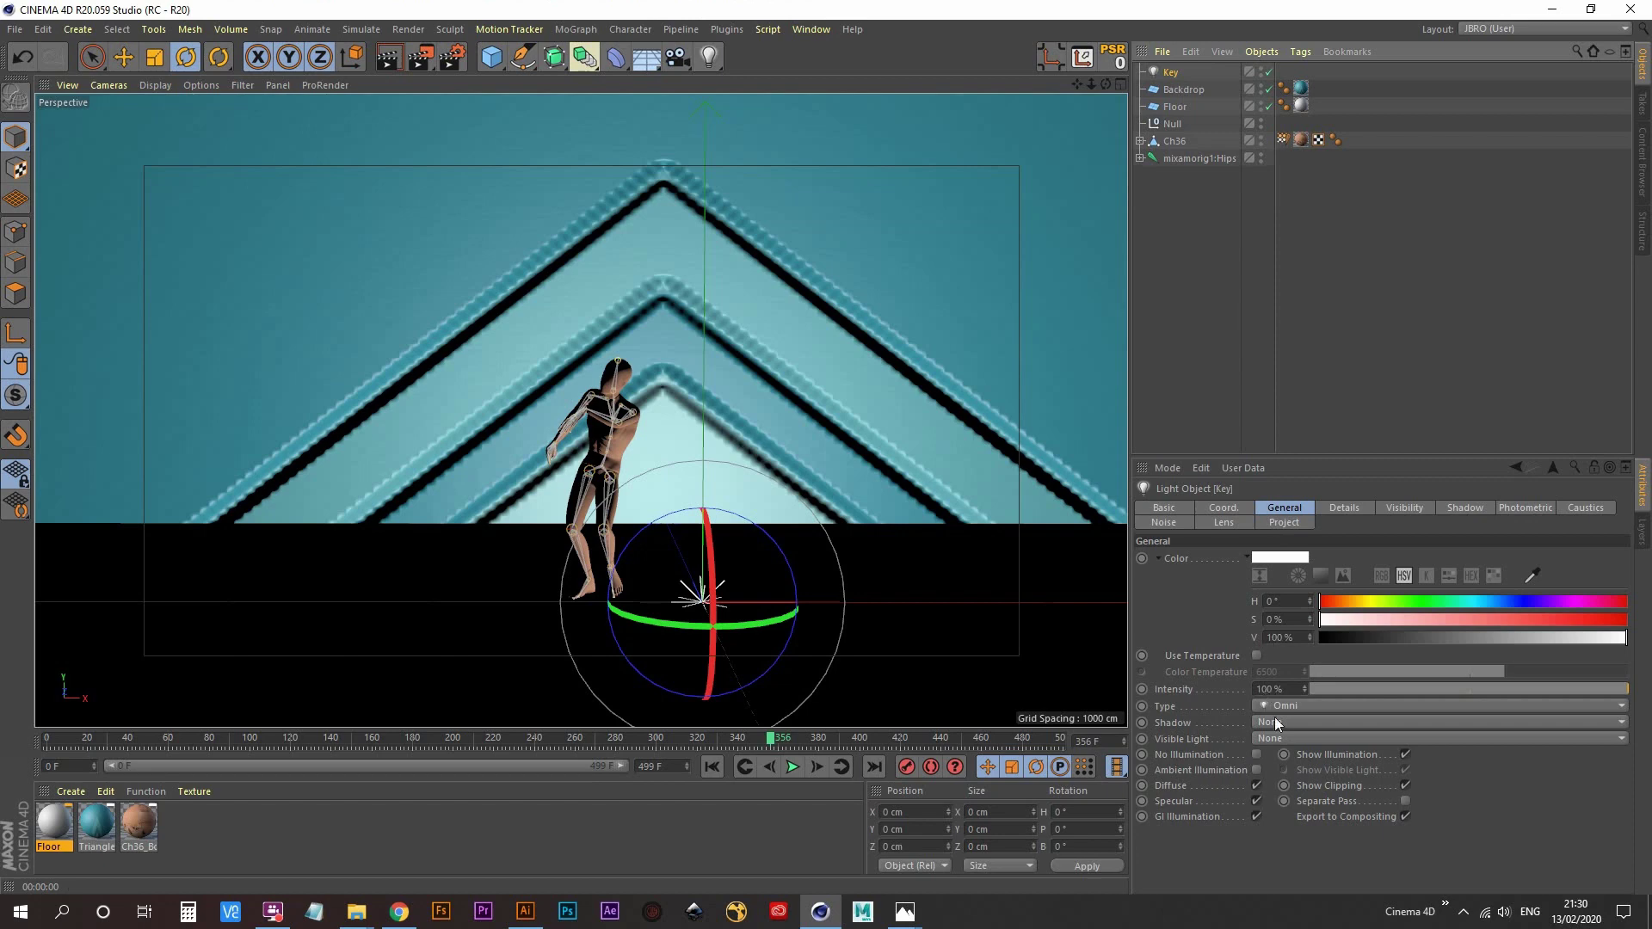
# - Give the Key light an Area shadow with a density of 80%
pyautogui.click(1303, 722)
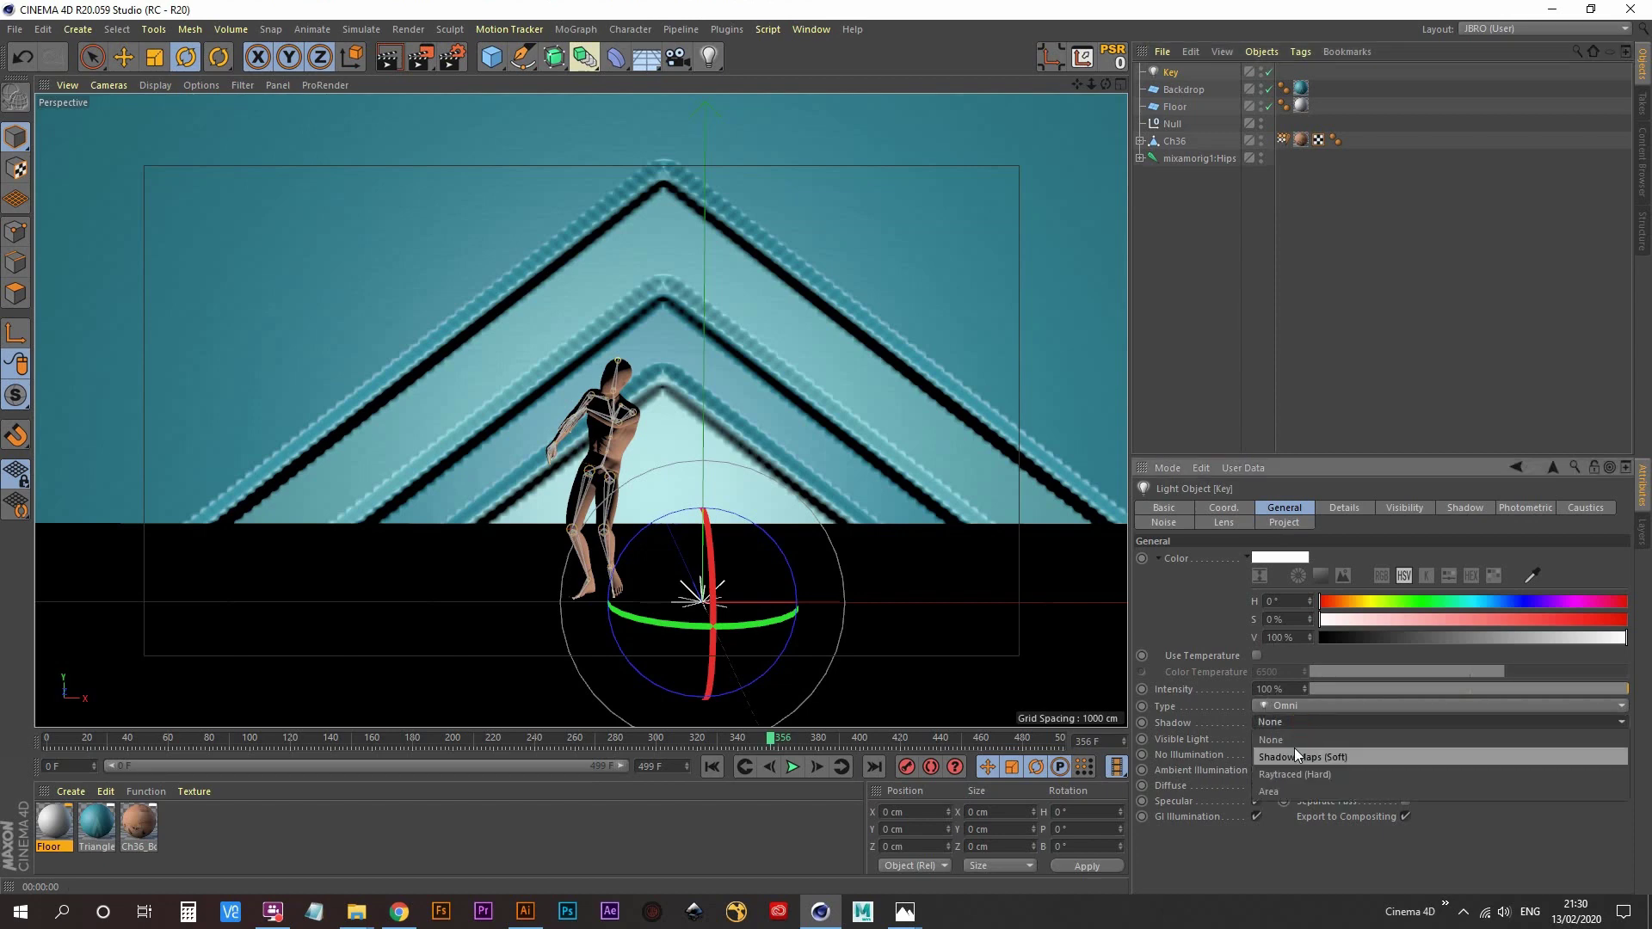
pyautogui.click(1293, 791)
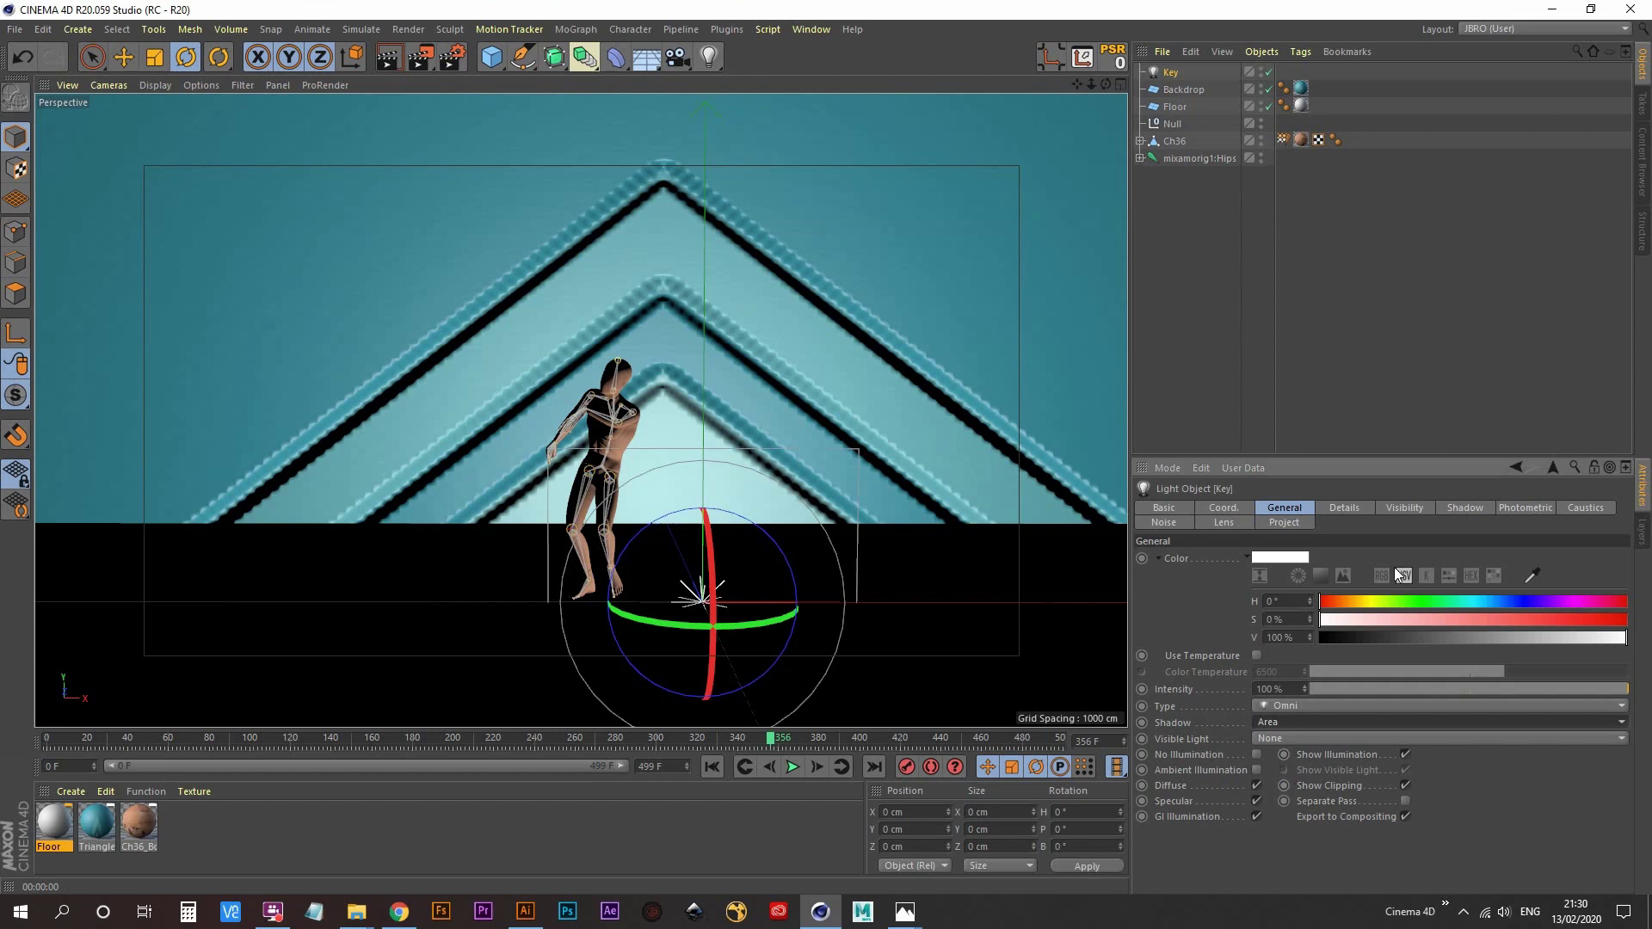
pyautogui.click(1477, 509)
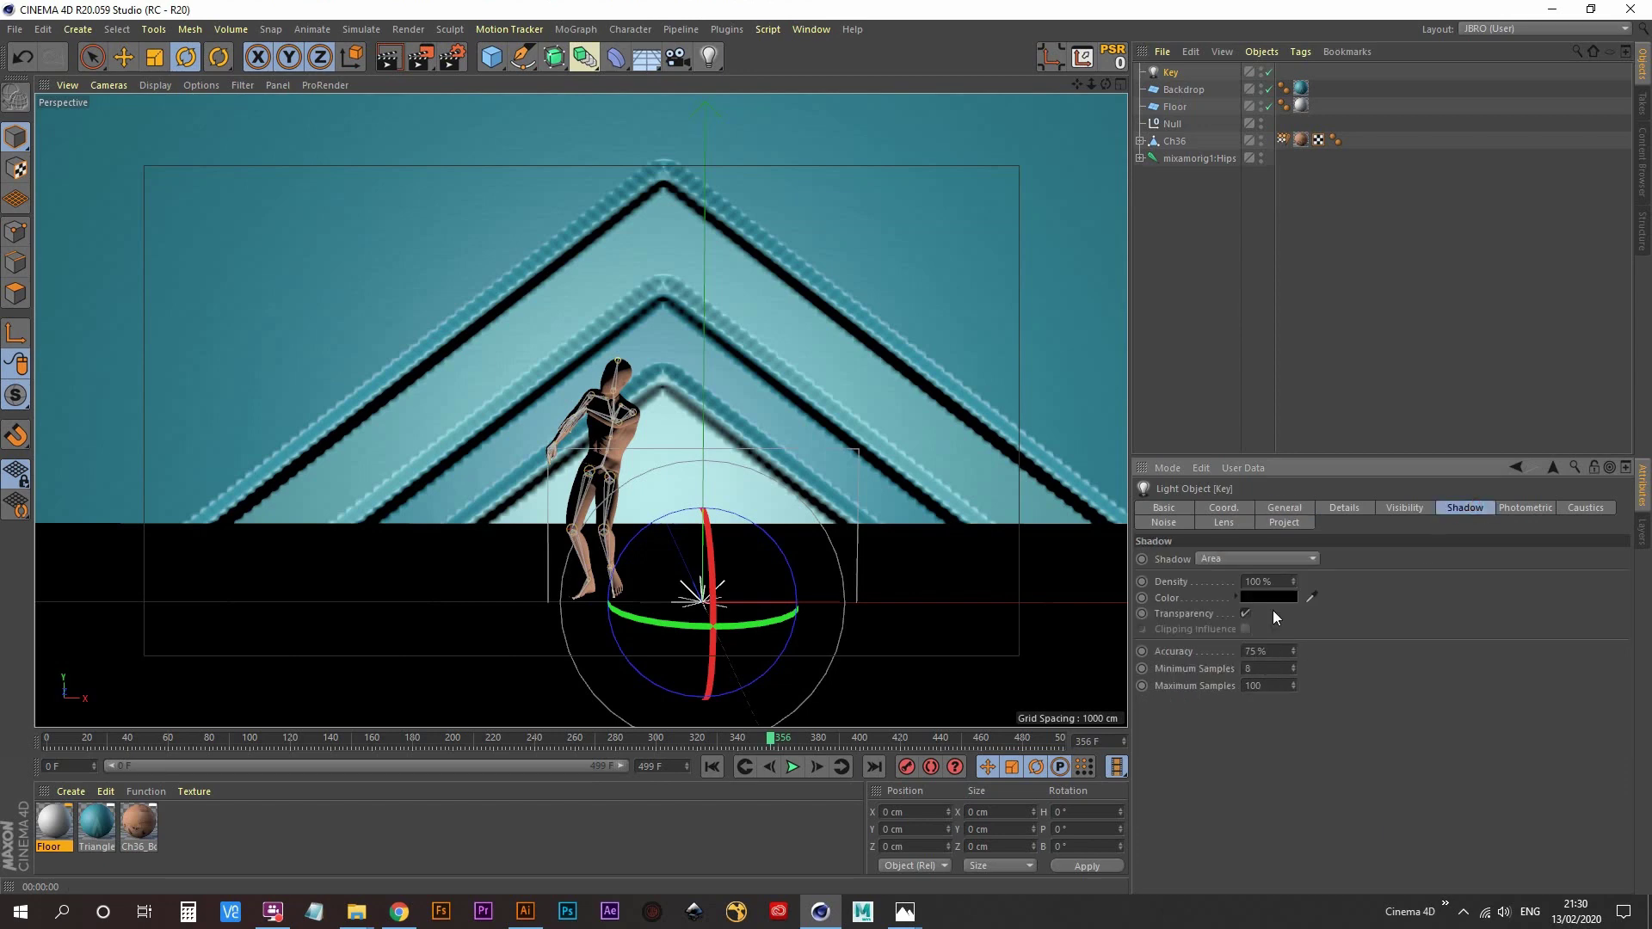
pyautogui.click(1266, 582)
pyautogui.write('80')
pyautogui.press('Return')
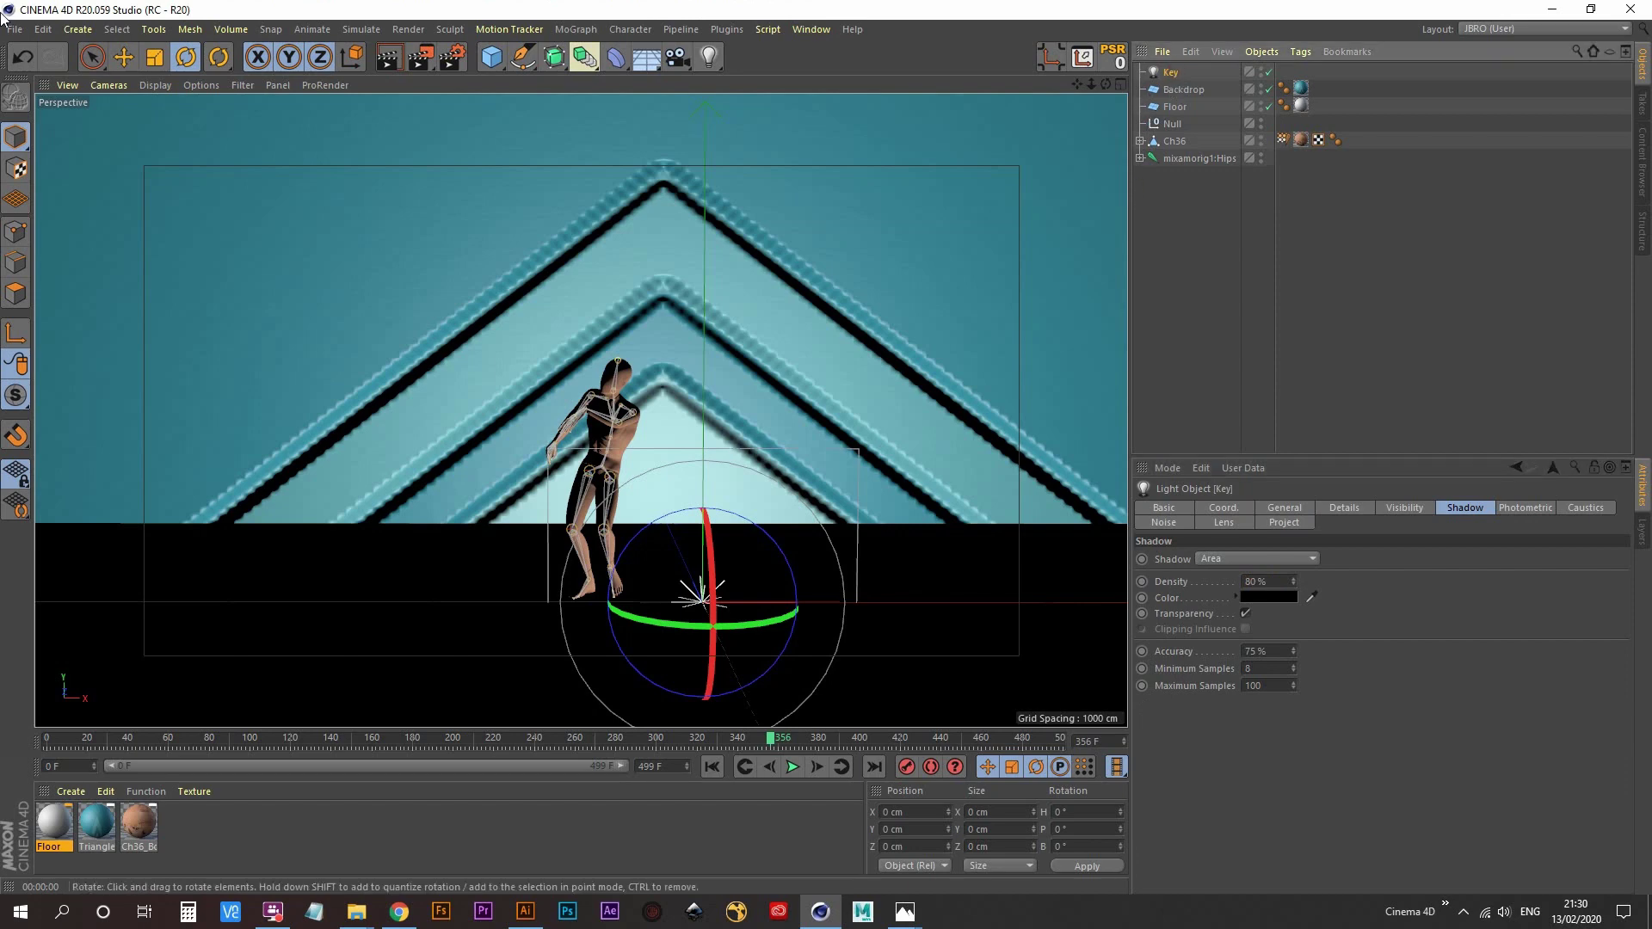
# - Move the Key light up and to the character's left side in the view, to about X -227 cm and Y 310 cm
pyautogui.click(127, 57)
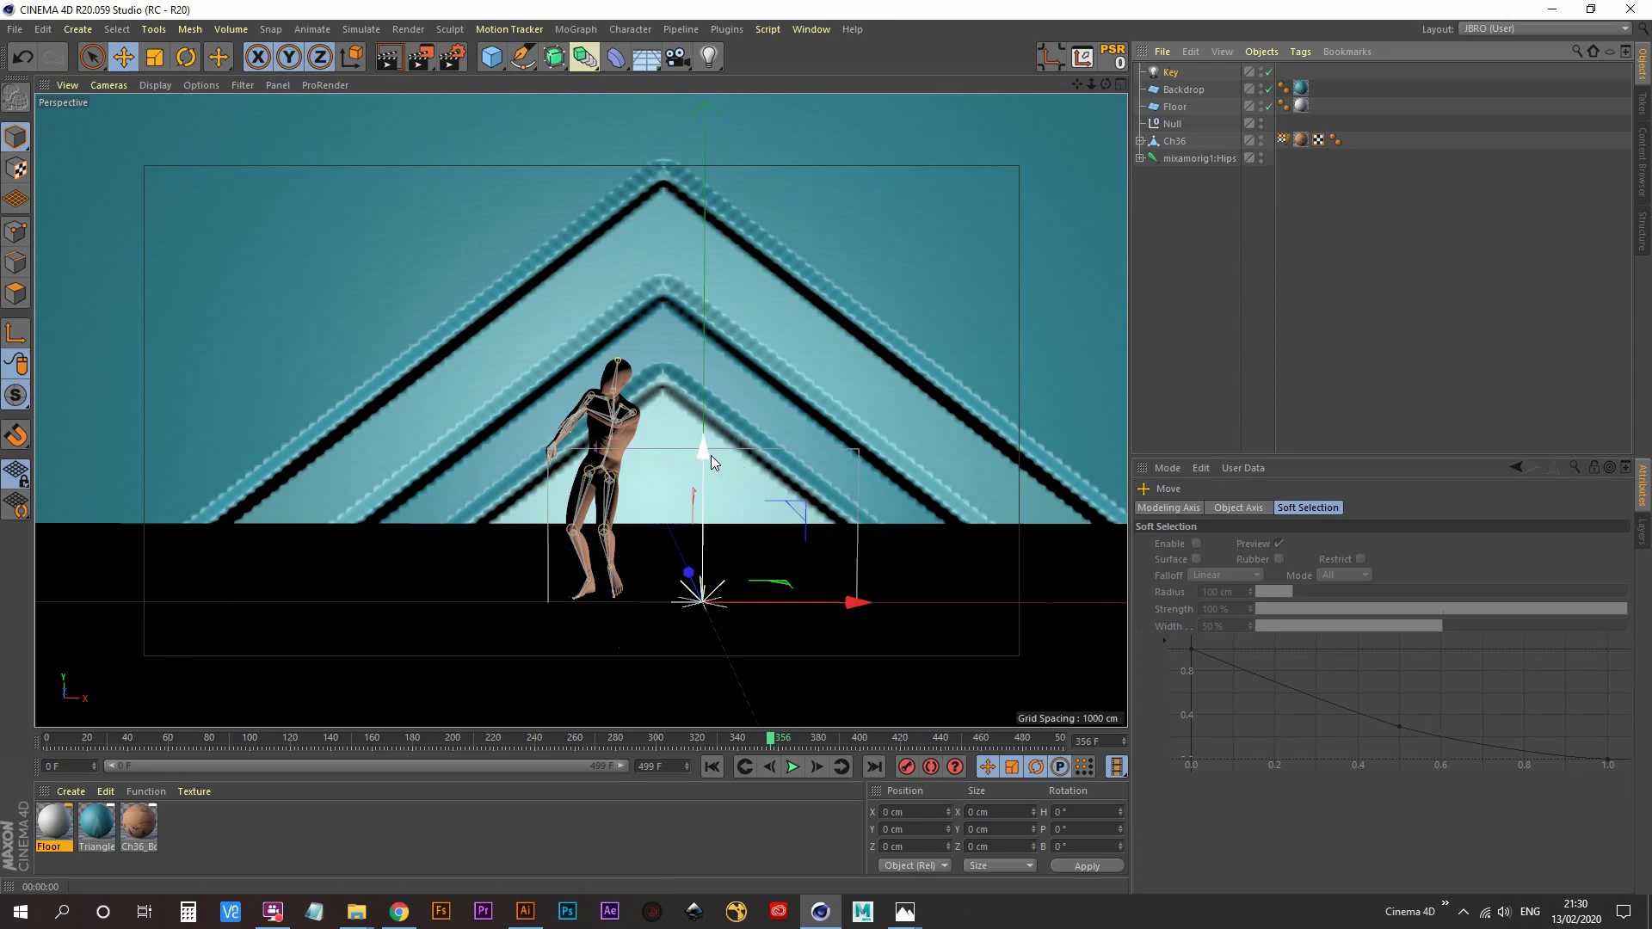
pyautogui.moveTo(711, 456); pyautogui.dragTo(701, 198)
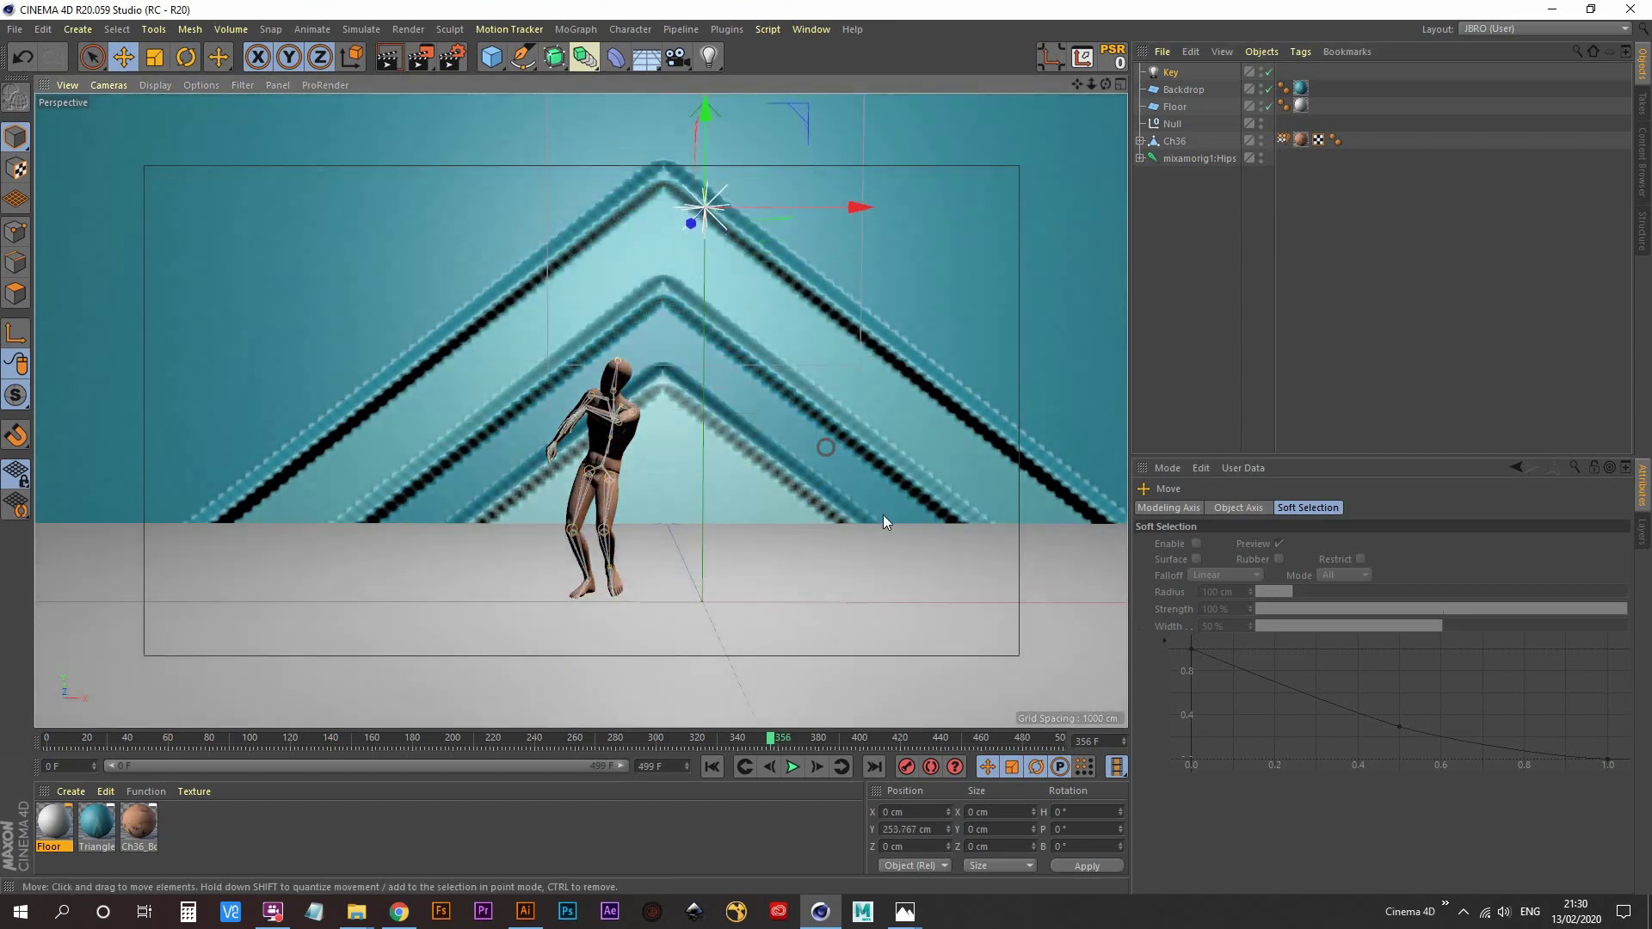
pyautogui.moveTo(867, 207); pyautogui.dragTo(503, 229)
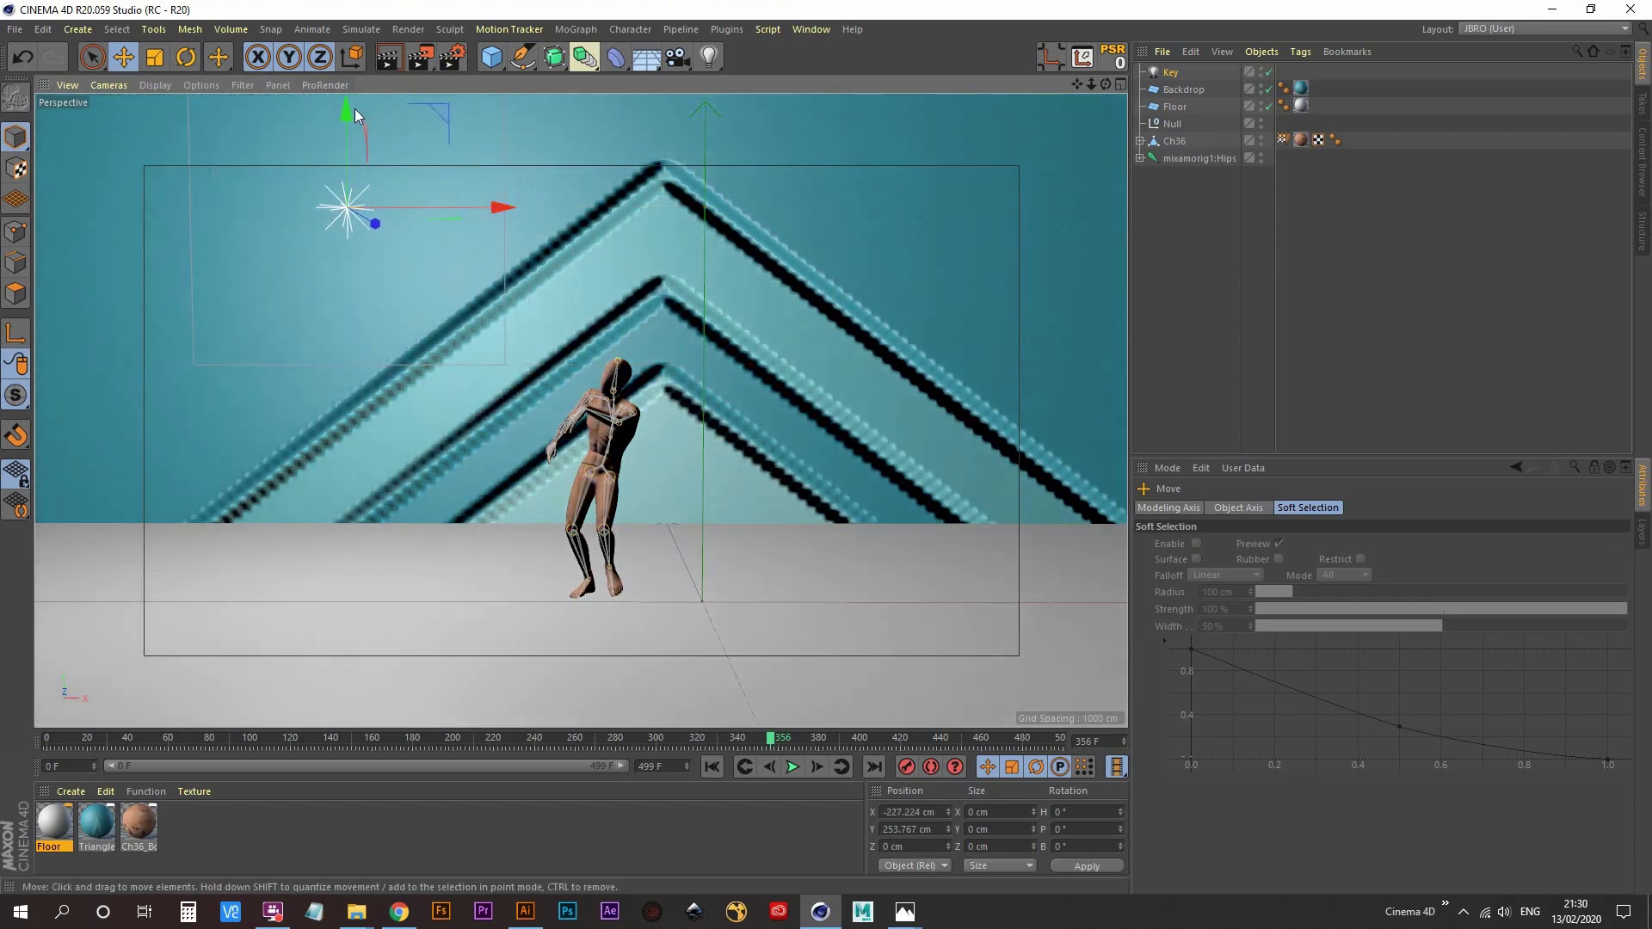
pyautogui.scroll(-4, 544, 306)
pyautogui.keyDown('alt'); pyautogui.moveTo(517, 393); pyautogui.dragTo(506, 529, button='middle'); pyautogui.keyUp('alt')
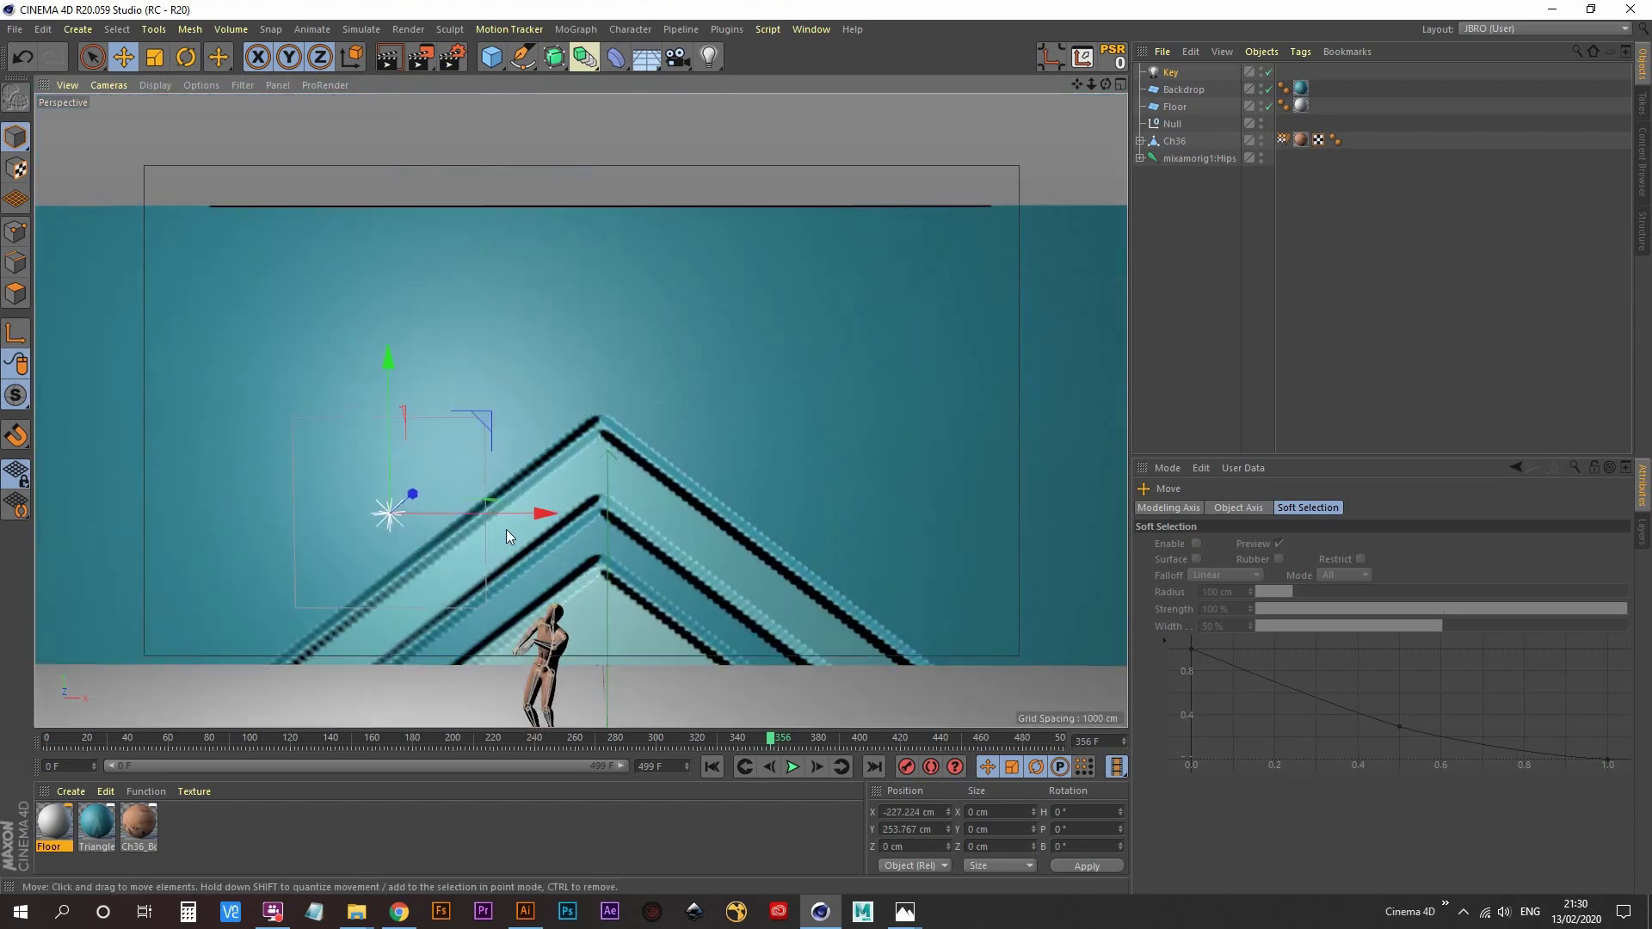
pyautogui.moveTo(385, 358); pyautogui.dragTo(385, 315)
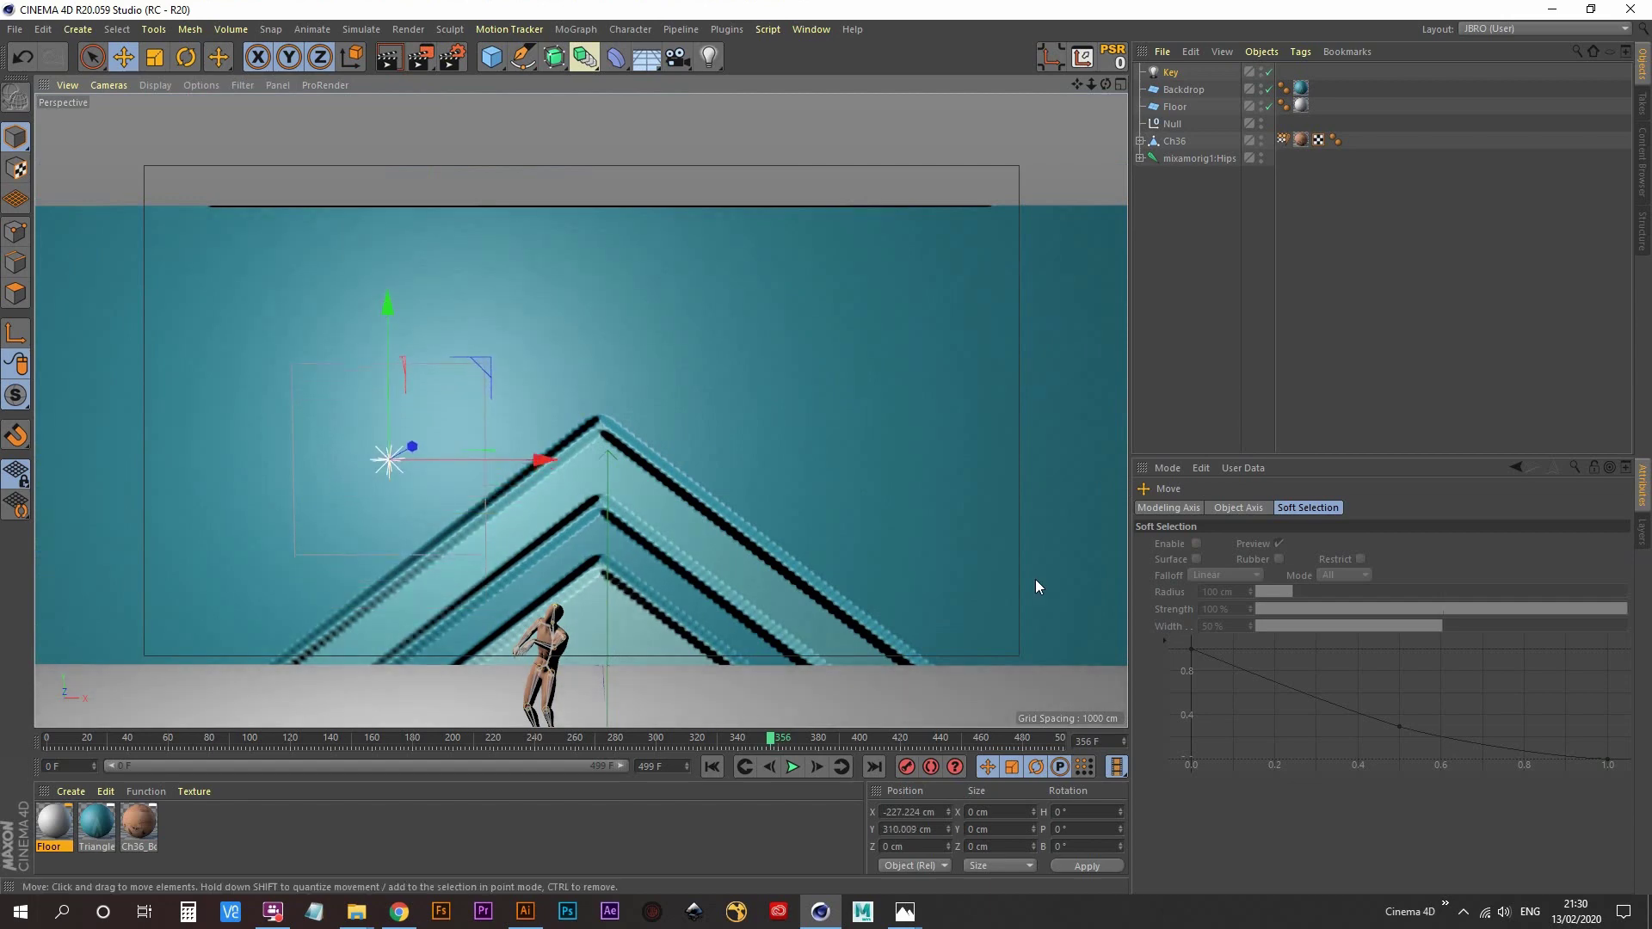
# - Set the Key light's Y position to 350 cm
pyautogui.click(1177, 76)
pyautogui.click(1230, 510)
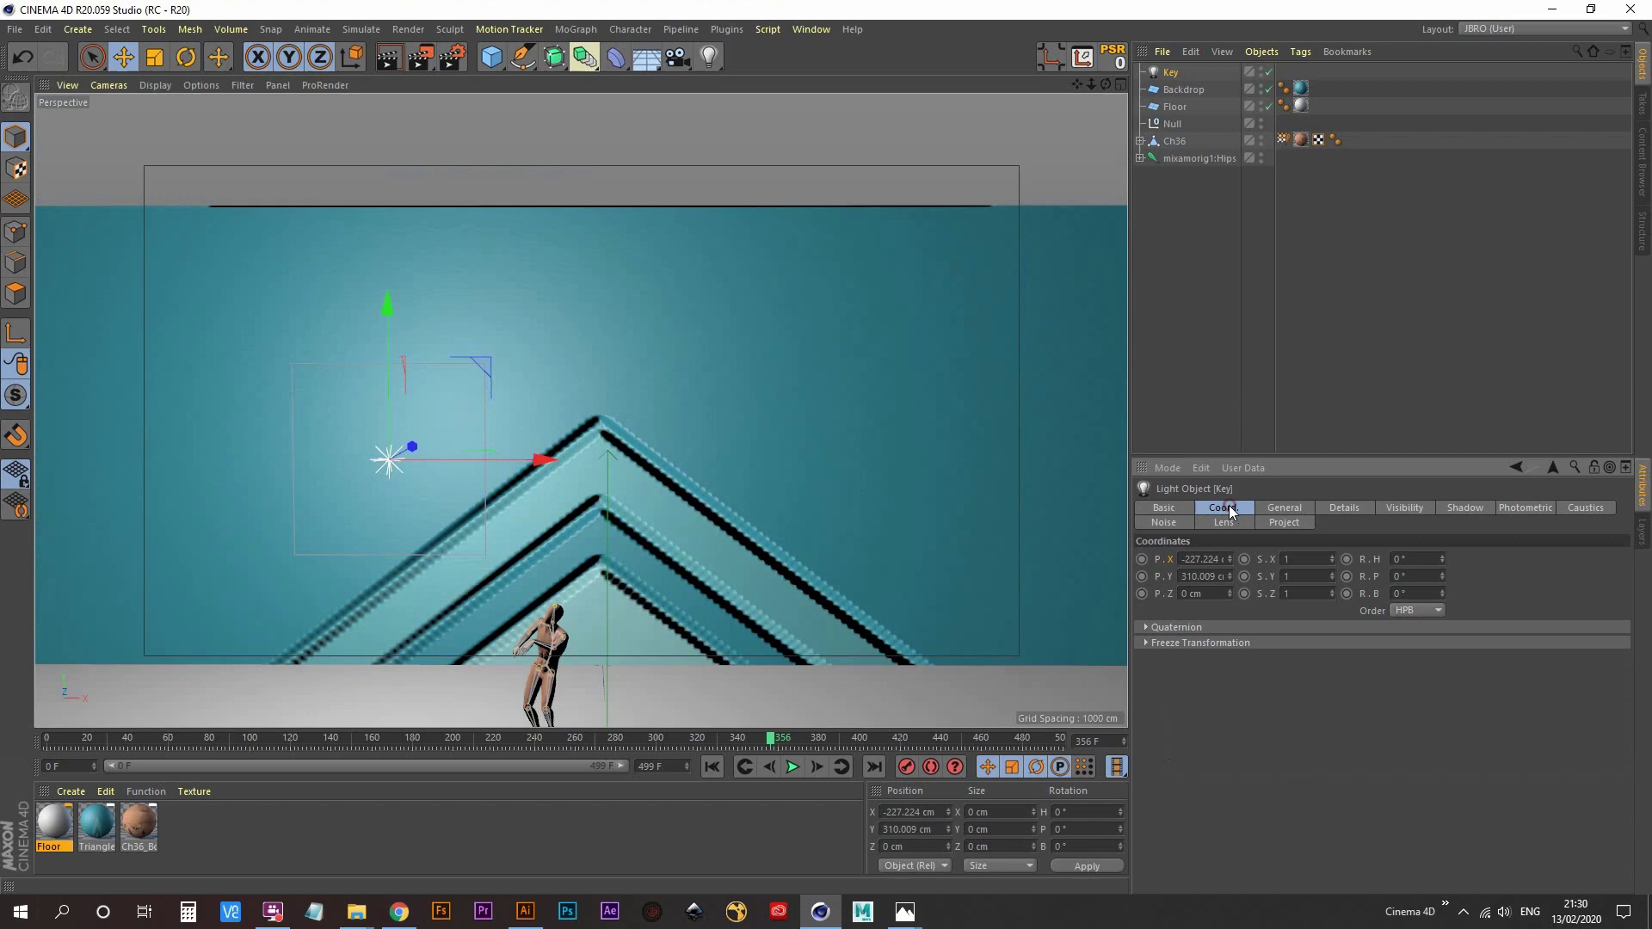
pyautogui.doubleClick(1218, 577)
pyautogui.write('350')
pyautogui.press('Return')
# - Pull the Key light forward from the backdrop and set its Z position to -130 cm
pyautogui.keyDown('alt'); pyautogui.moveTo(658, 587); pyautogui.dragTo(410, 680); pyautogui.keyUp('alt')
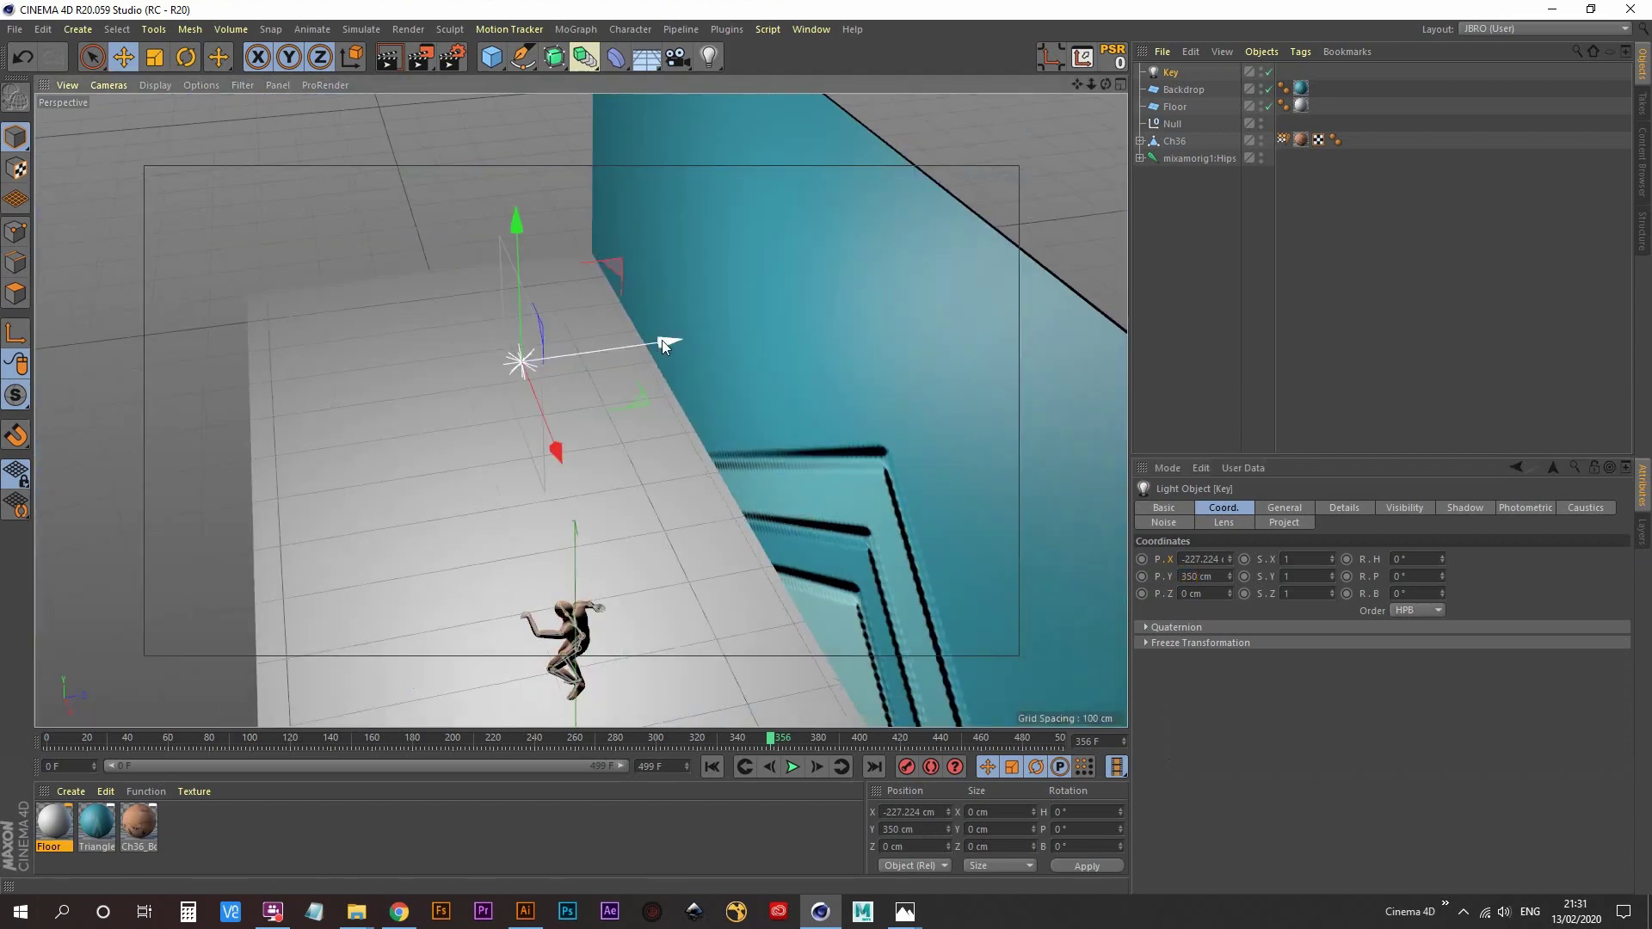
pyautogui.moveTo(662, 339); pyautogui.dragTo(565, 364)
pyautogui.click(1222, 593)
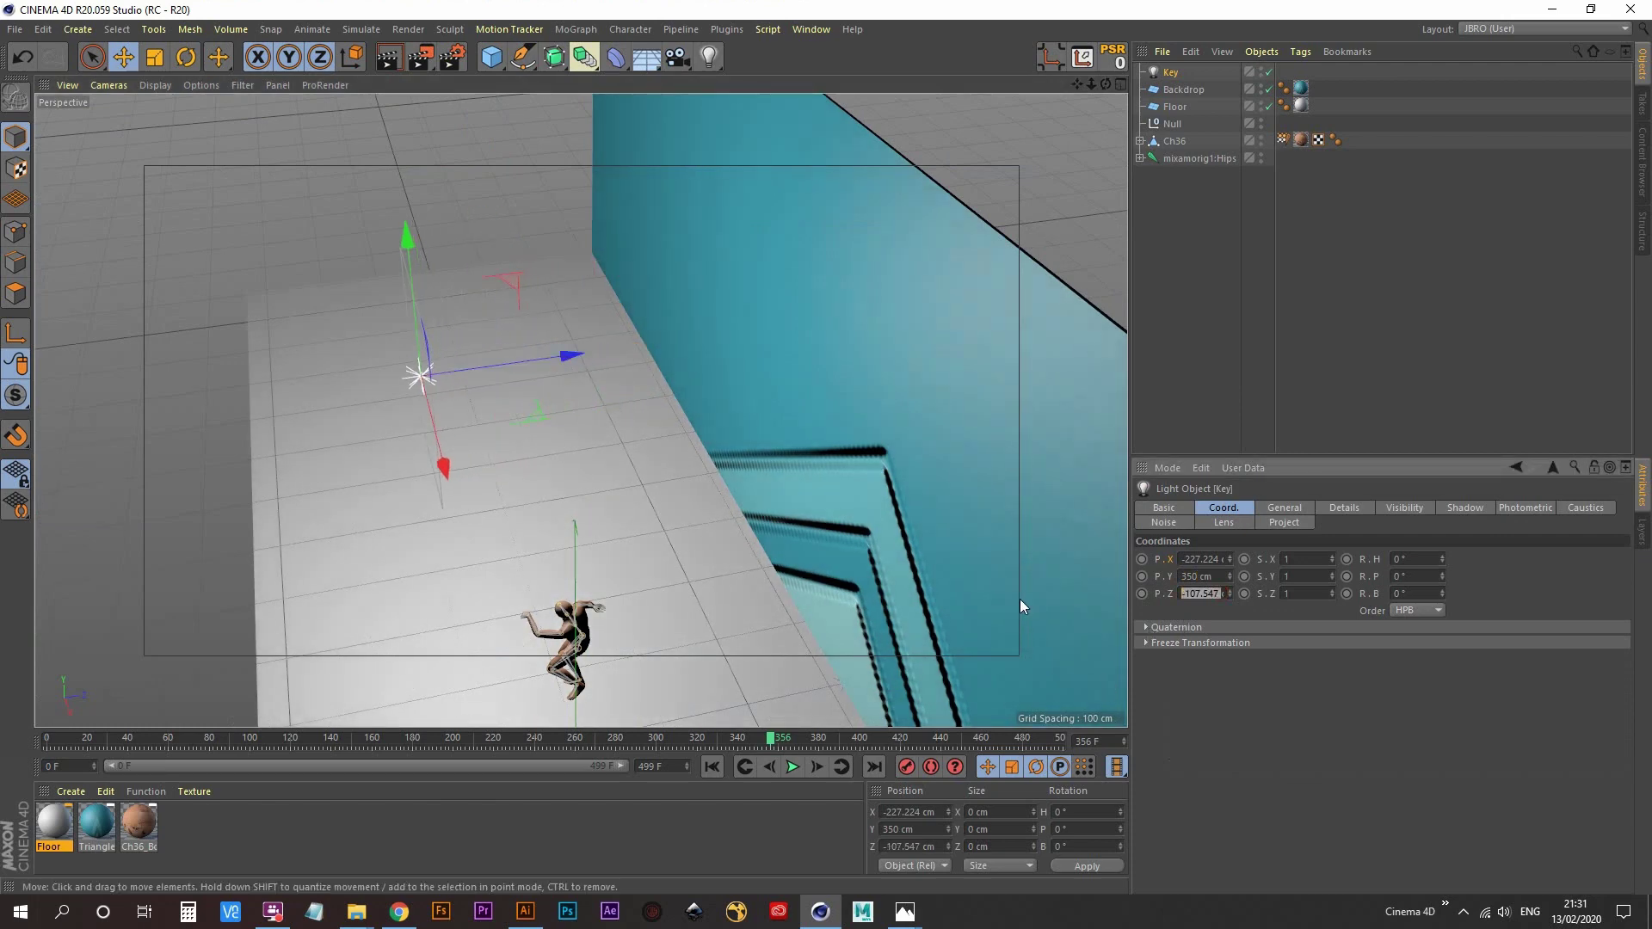
pyautogui.write('130')
pyautogui.press('Return')
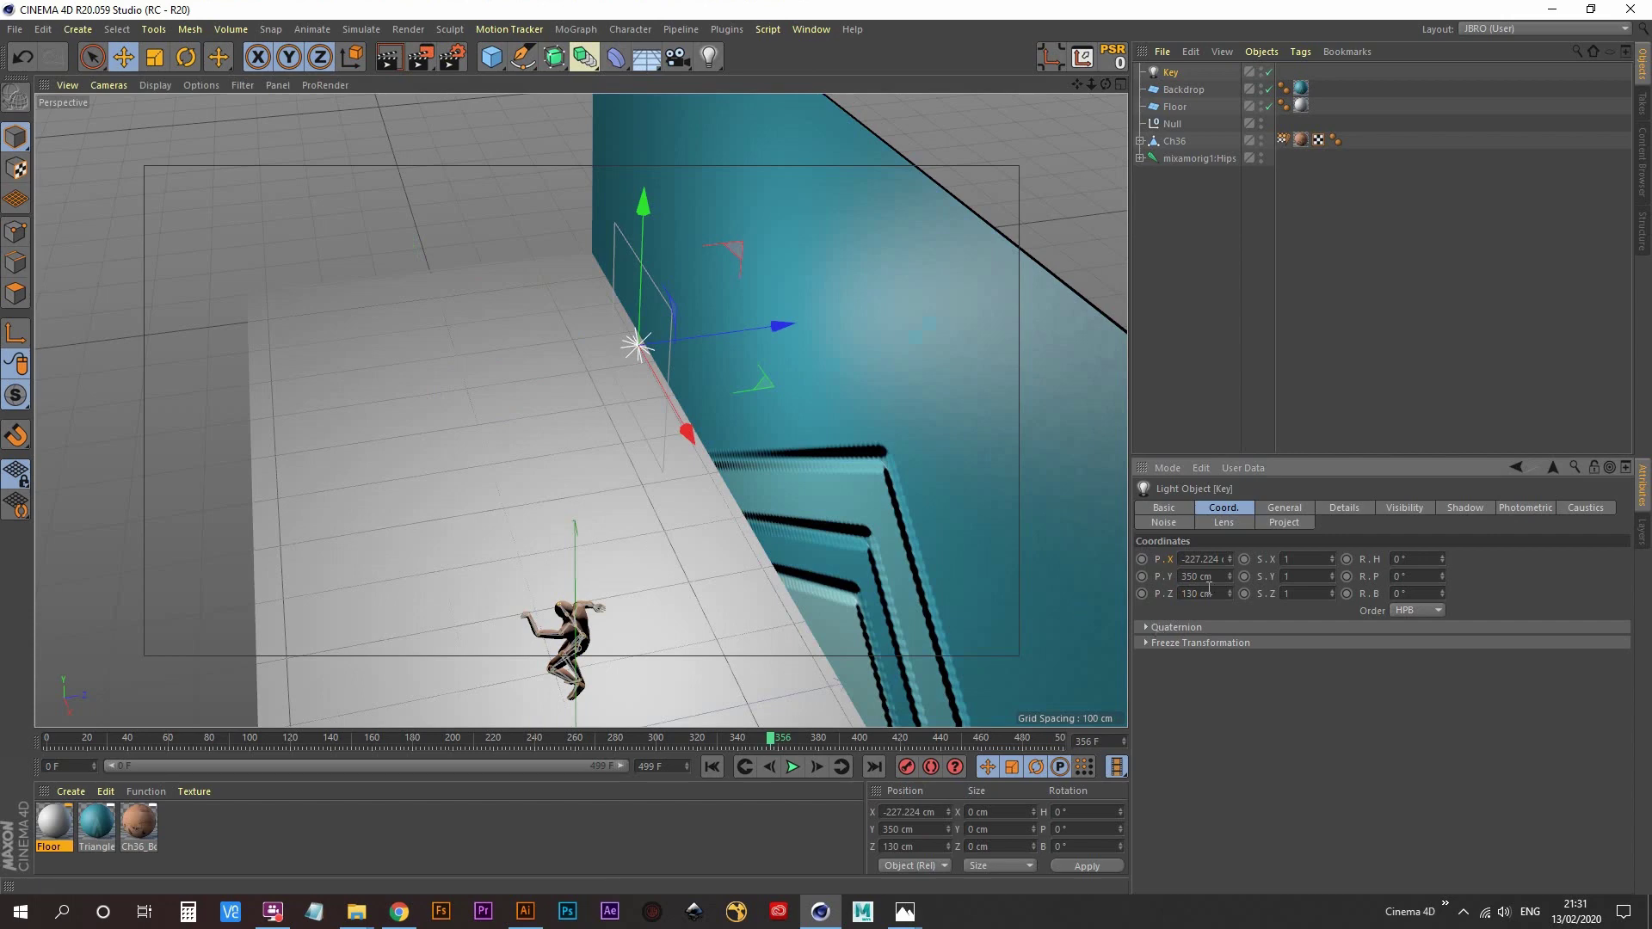
pyautogui.press('BackSpace')
pyautogui.write('-130')
pyautogui.press('Return')
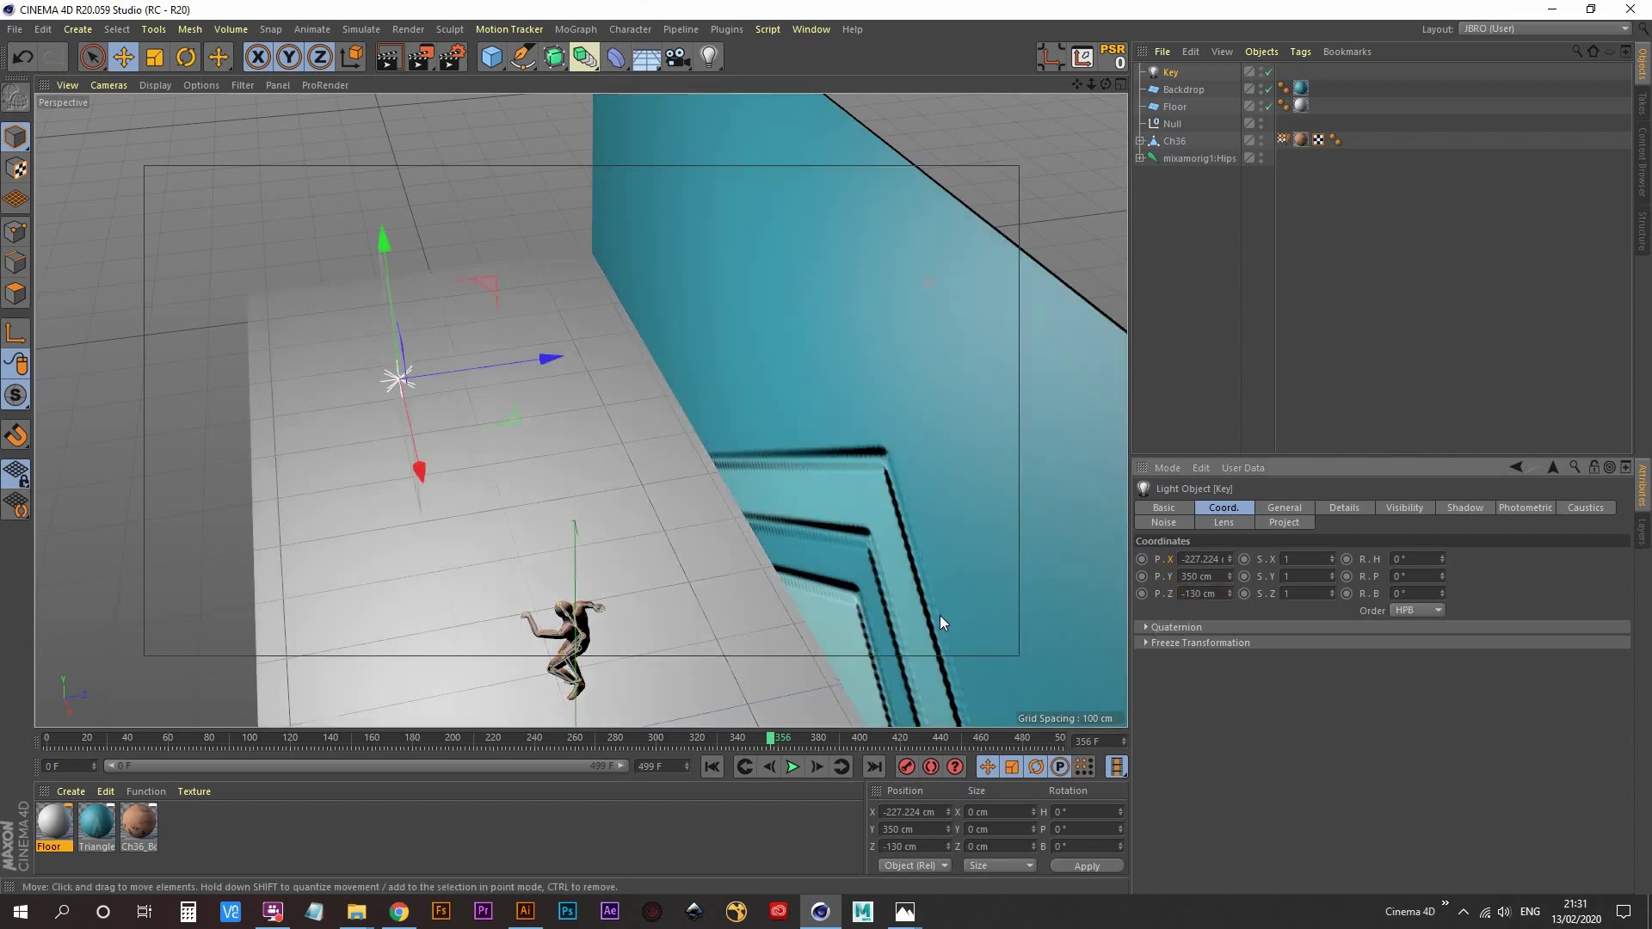
# - Set the Key light's Z position to -160 cm
pyautogui.keyDown('alt'); pyautogui.moveTo(504, 583); pyautogui.dragTo(609, 498); pyautogui.keyUp('alt')
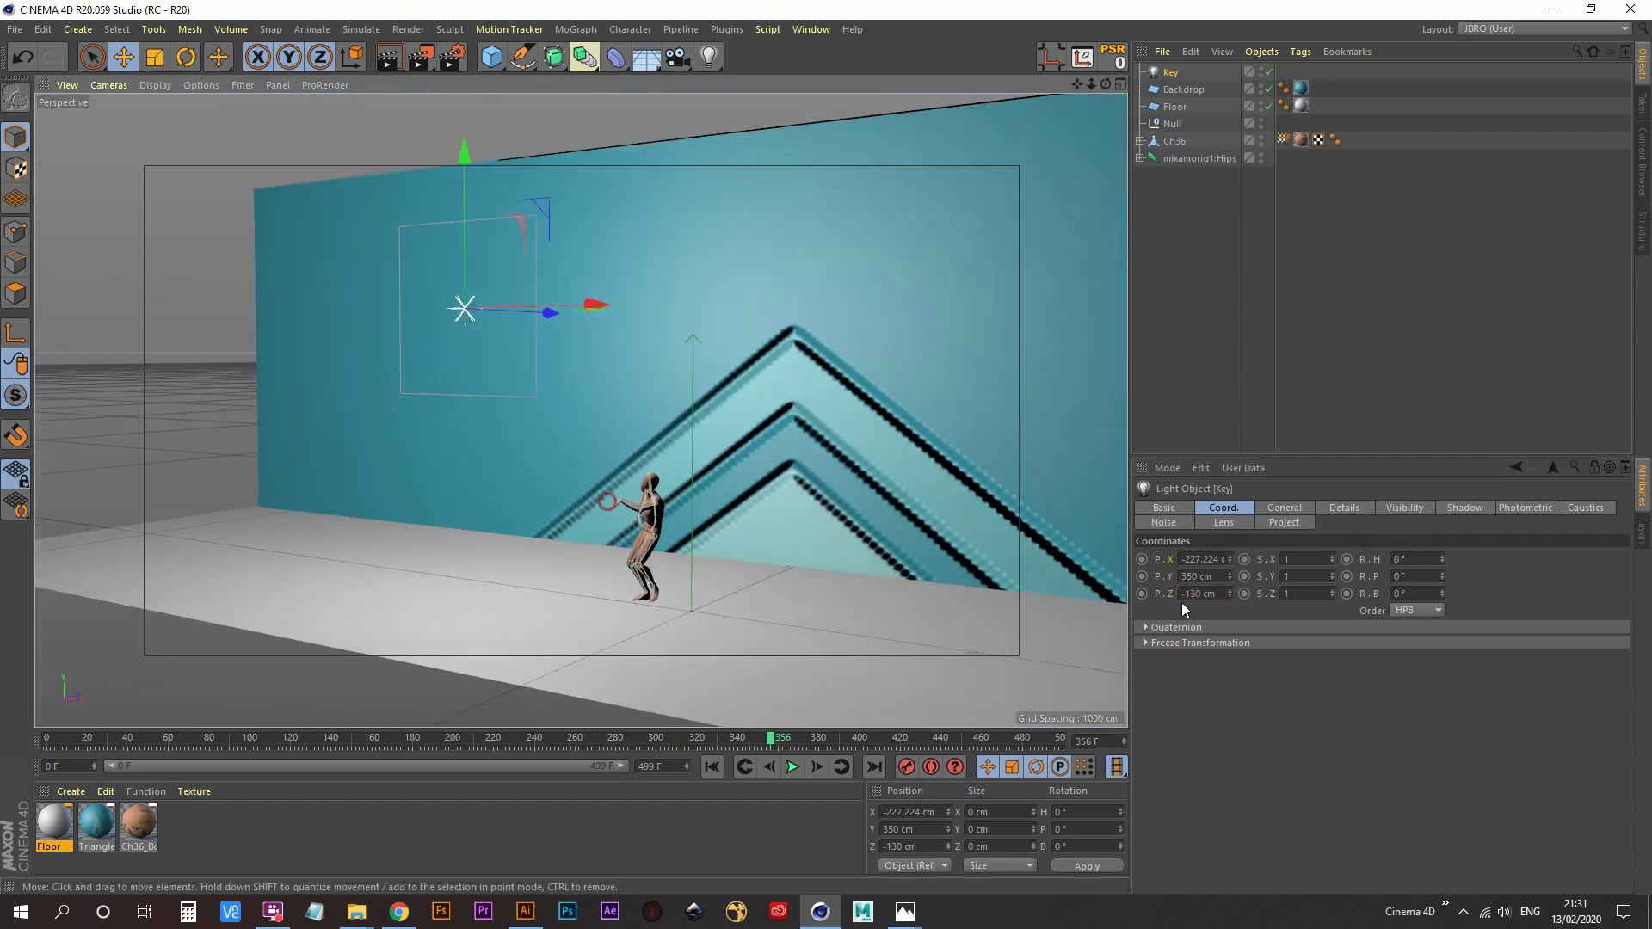
pyautogui.click(1221, 593)
pyautogui.write('-160')
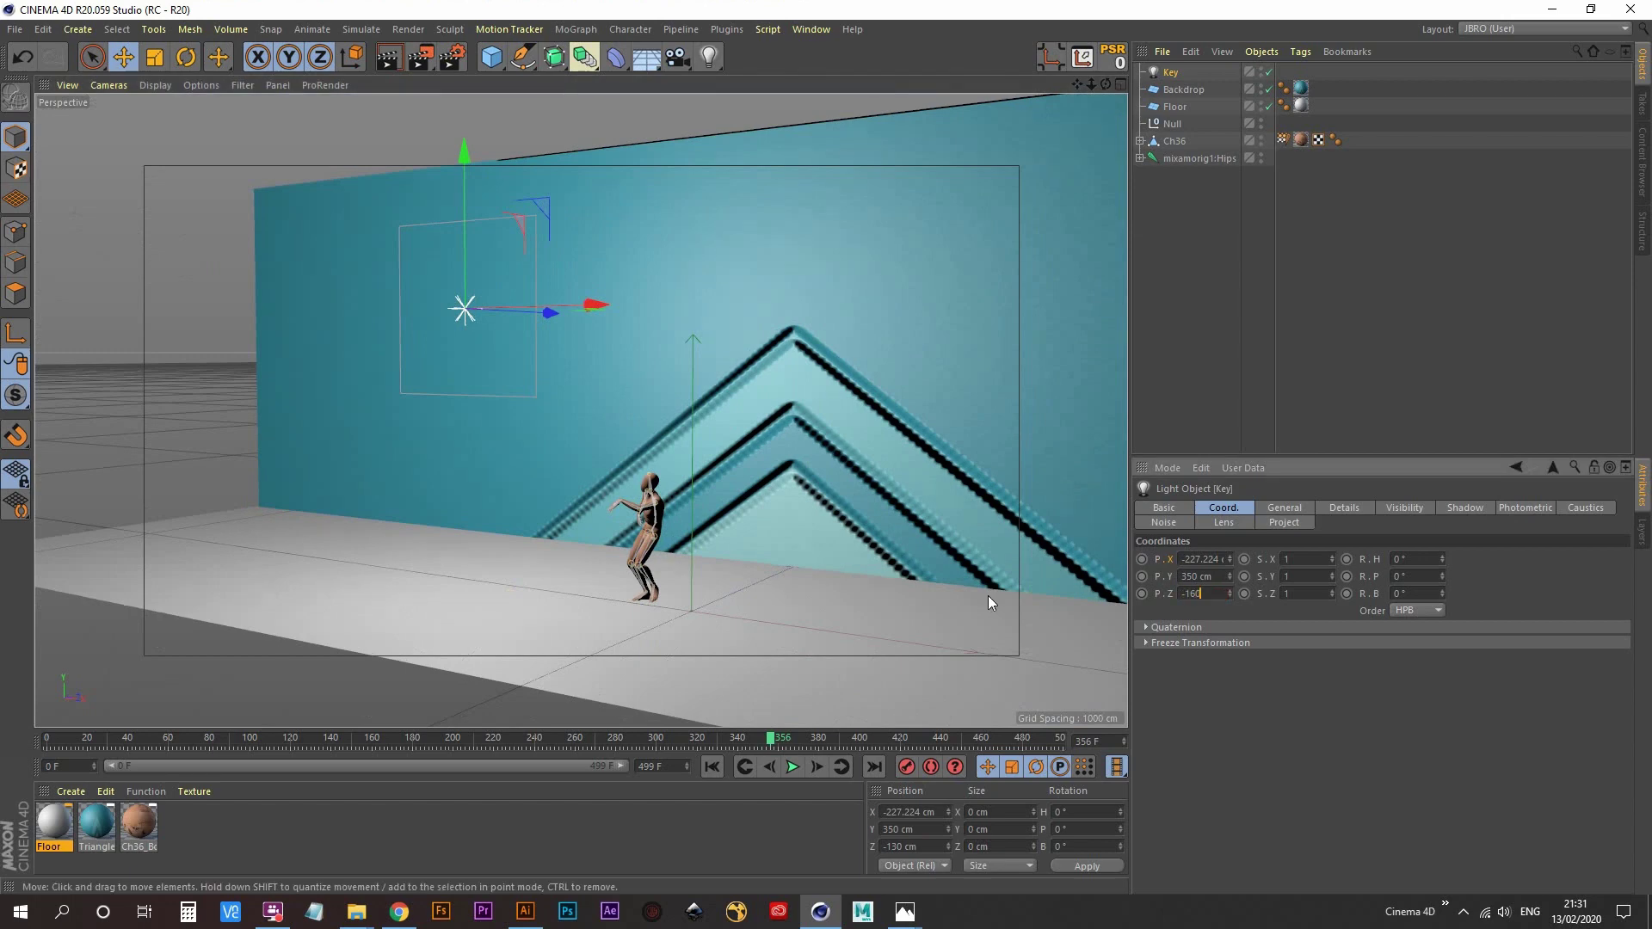
pyautogui.press('Return')
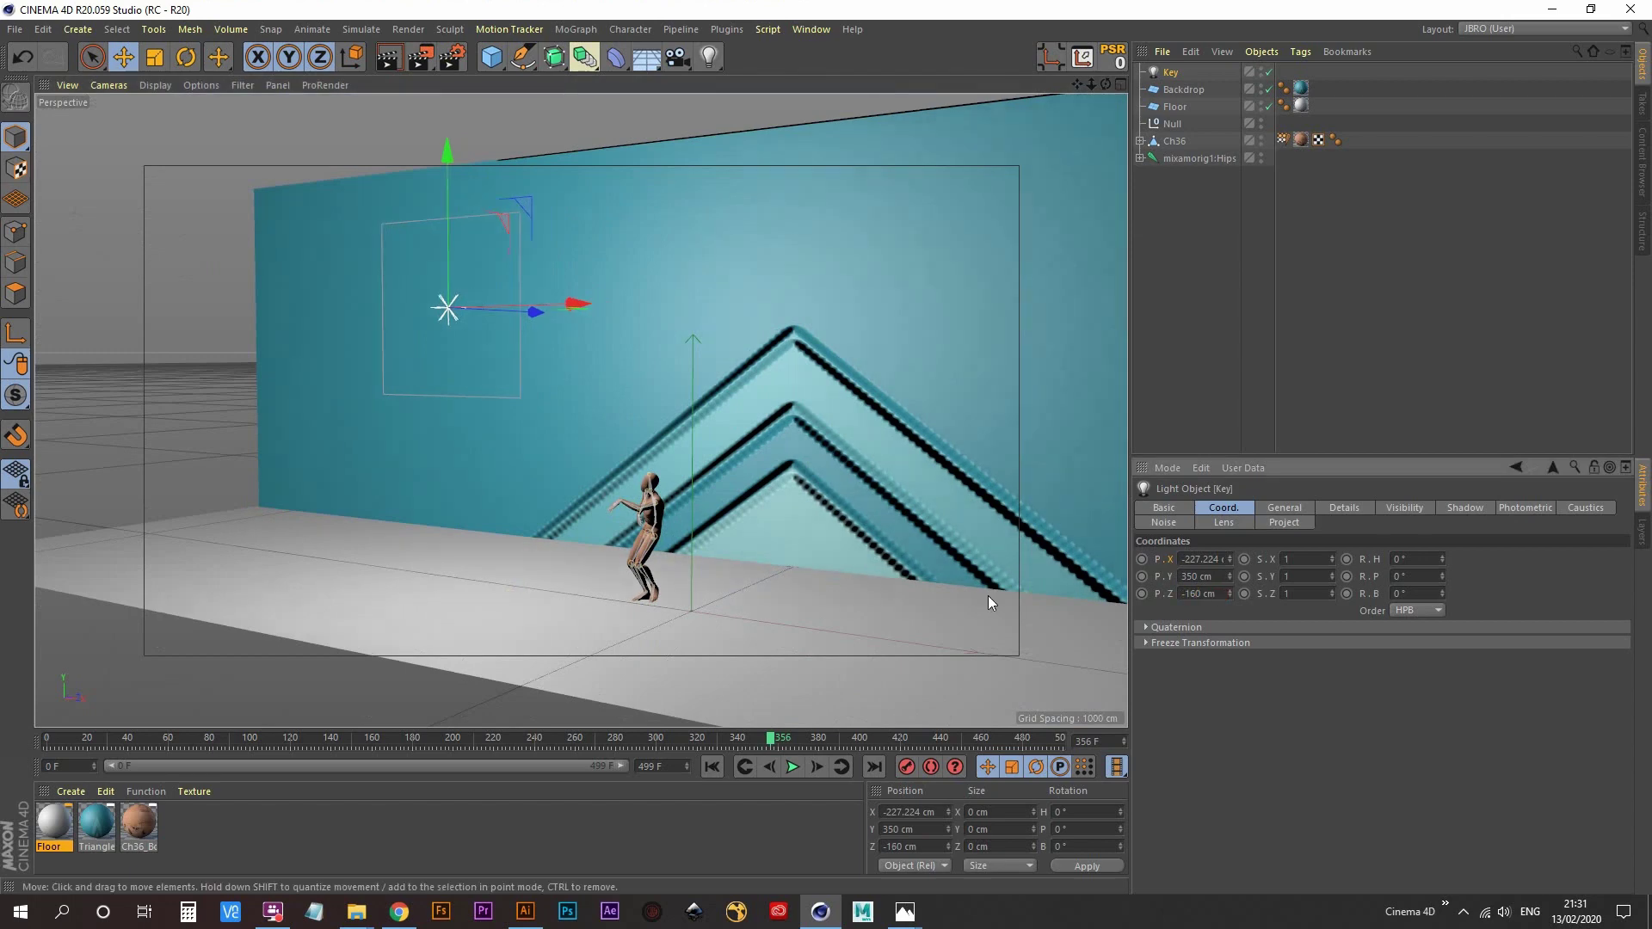
# - Frame the character against the triangles and render the viewport to check the Key light's shadow
pyautogui.keyDown('alt'); pyautogui.moveTo(522, 433); pyautogui.dragTo(853, 465); pyautogui.keyUp('alt')
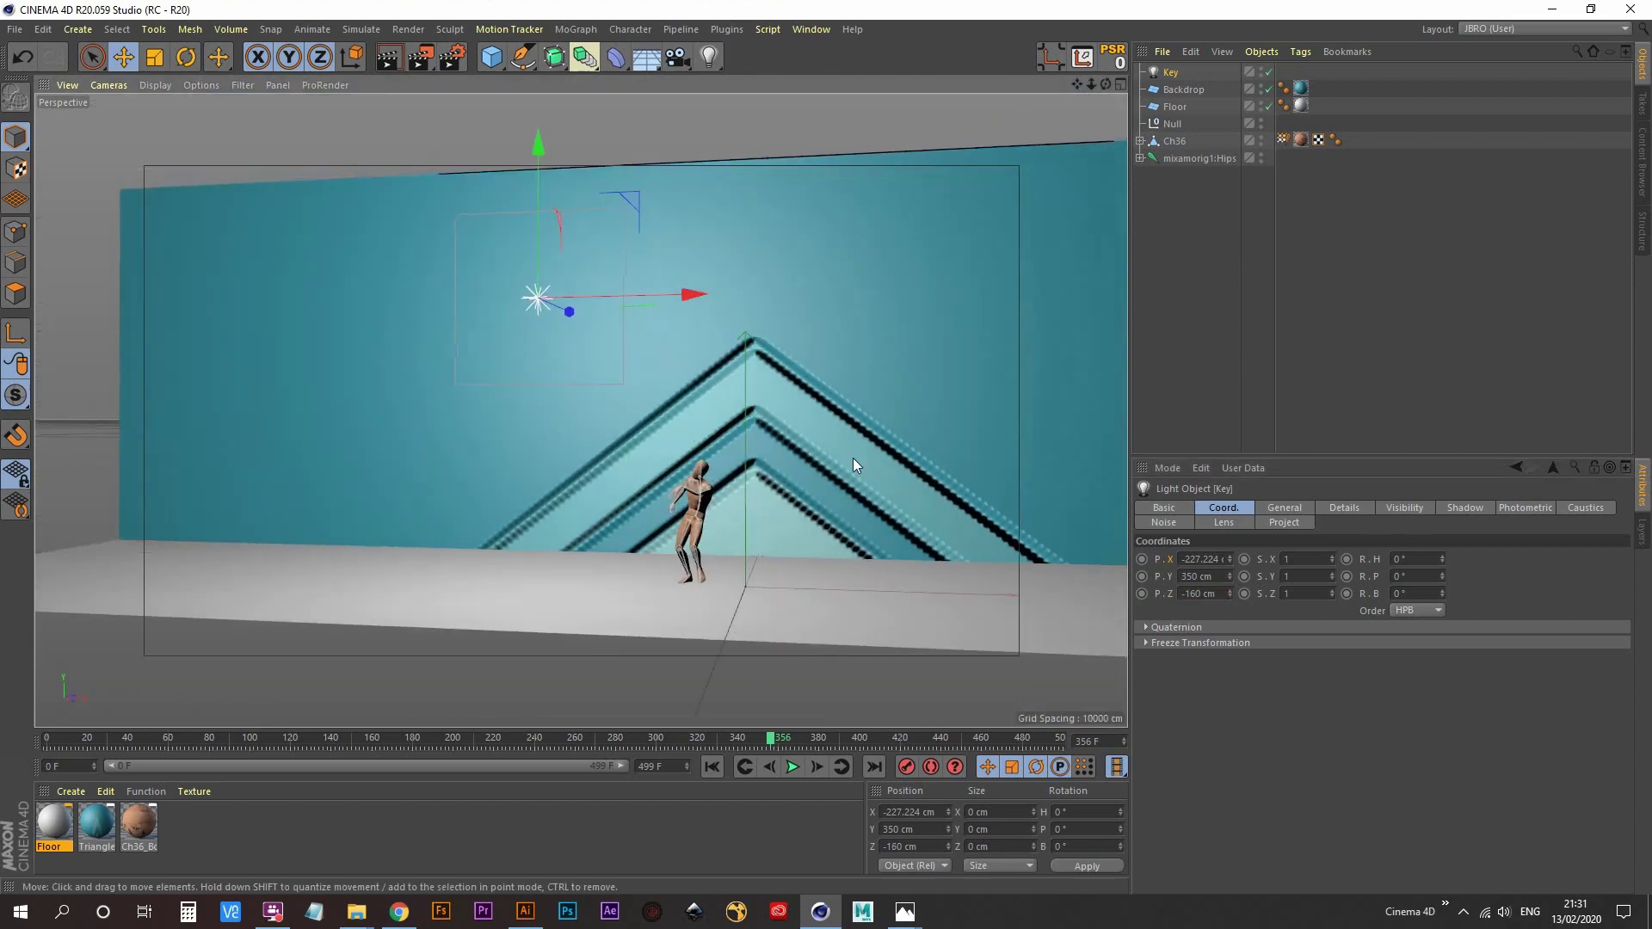
pyautogui.scroll(5, 753, 456)
pyautogui.keyDown('alt'); pyautogui.moveTo(774, 398); pyautogui.dragTo(648, 535); pyautogui.keyUp('alt')
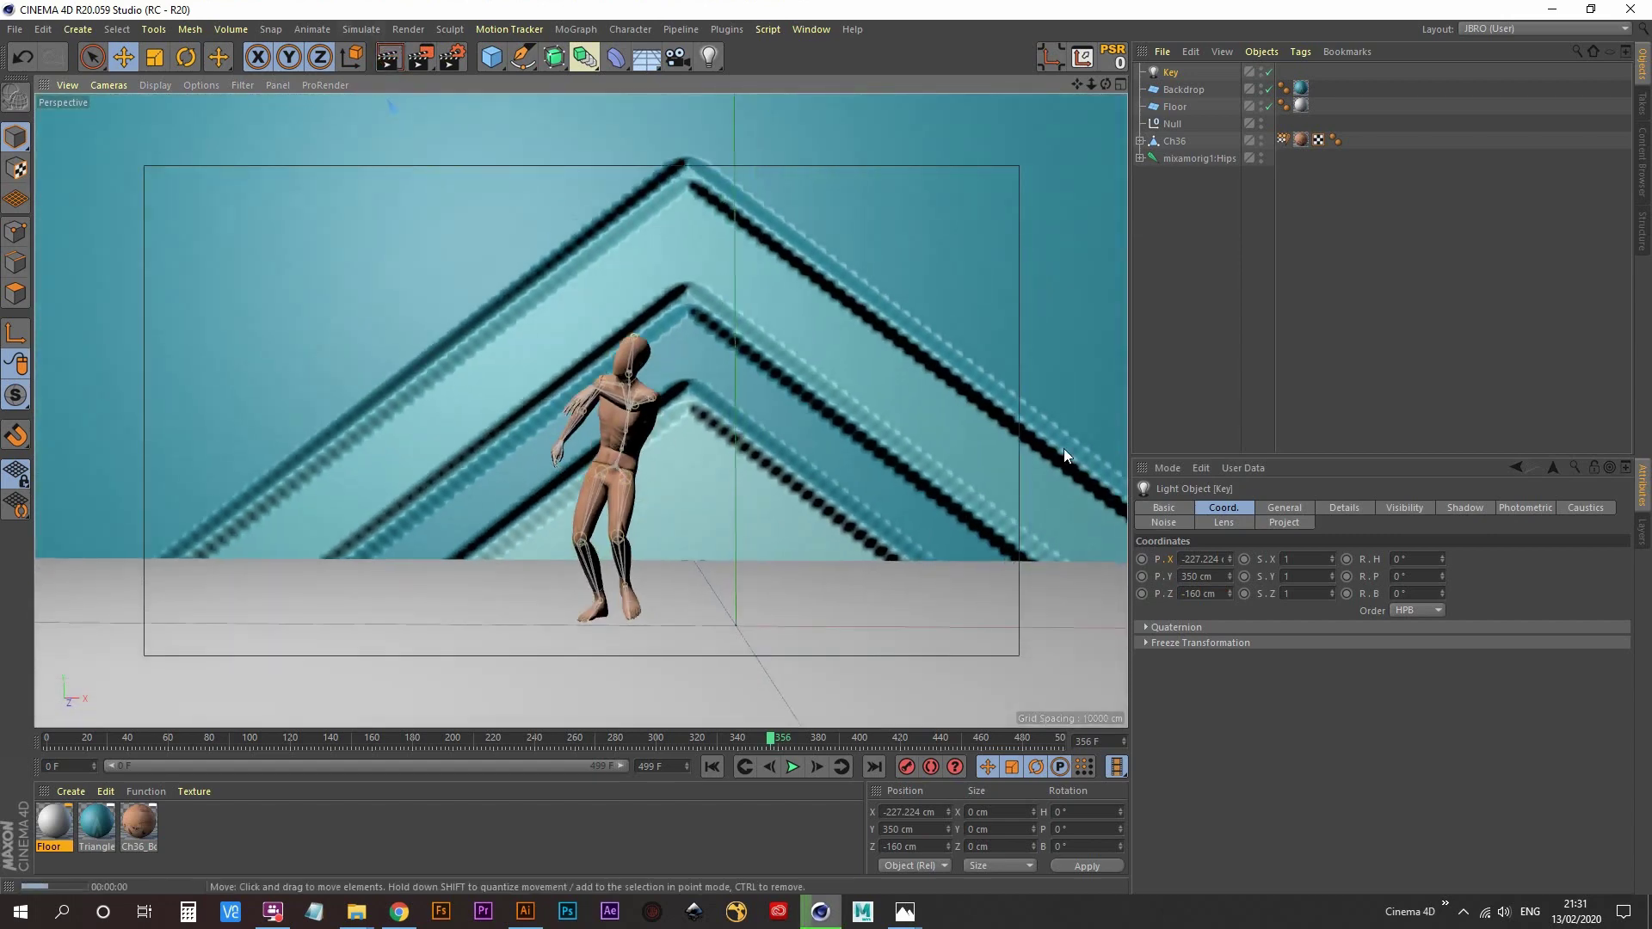
pyautogui.hotkey('ctrl', 'r')
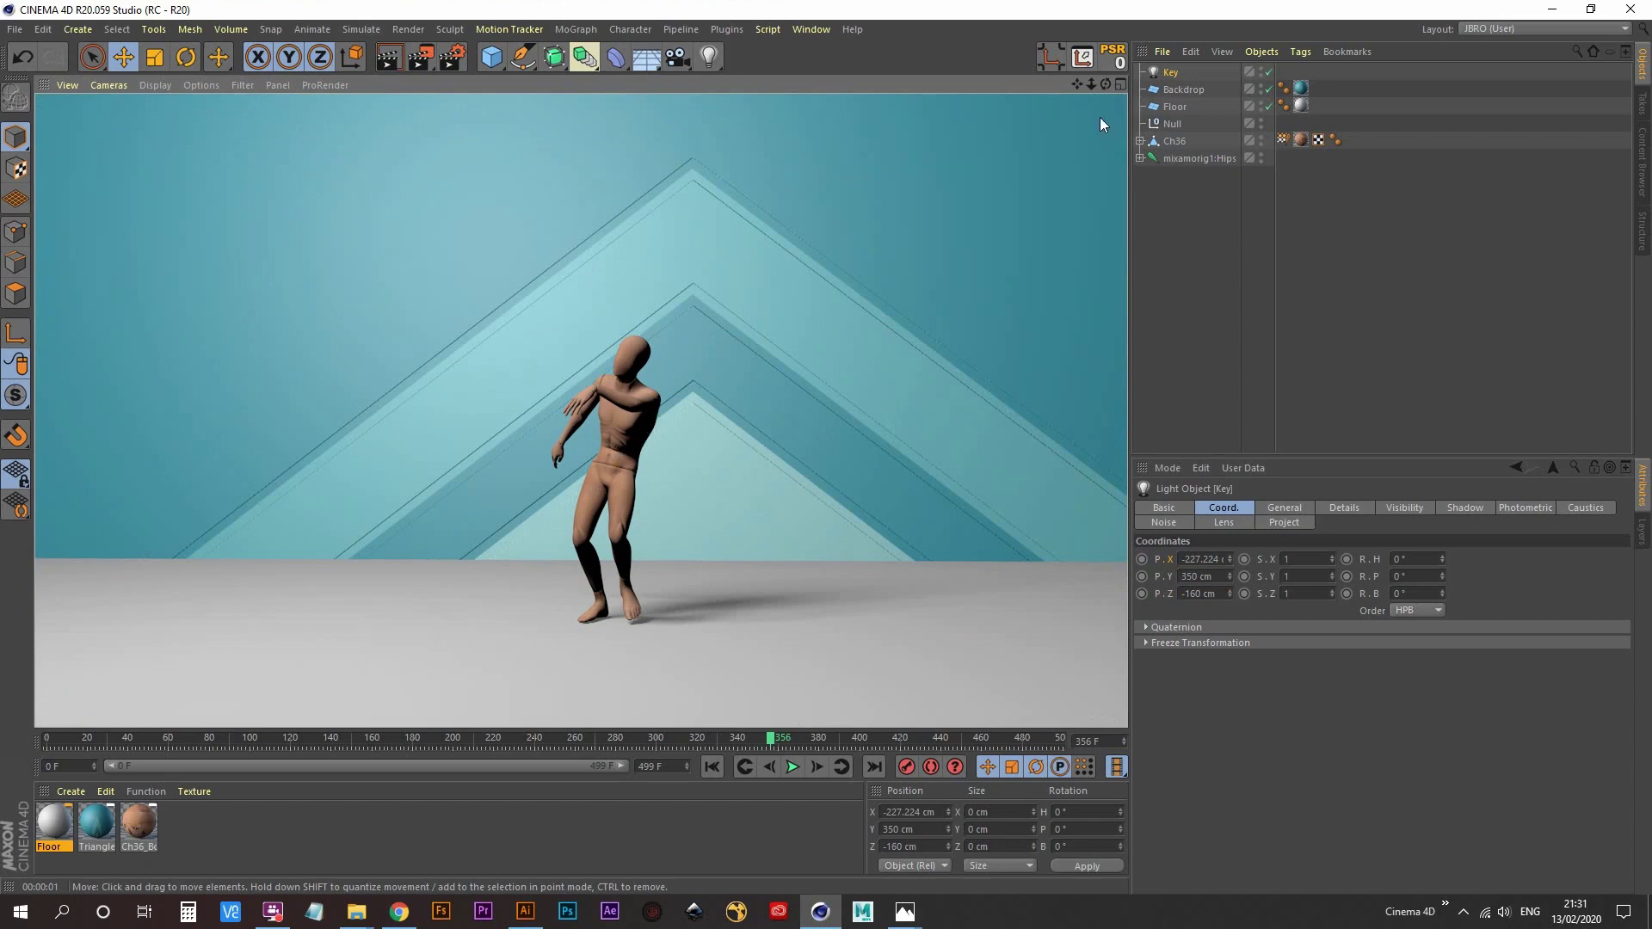
# - Duplicate the Key light along X to about 169 cm on the character's other side and name the copy Fill
pyautogui.keyDown('alt'); pyautogui.moveTo(635, 406); pyautogui.dragTo(609, 516); pyautogui.keyUp('alt')
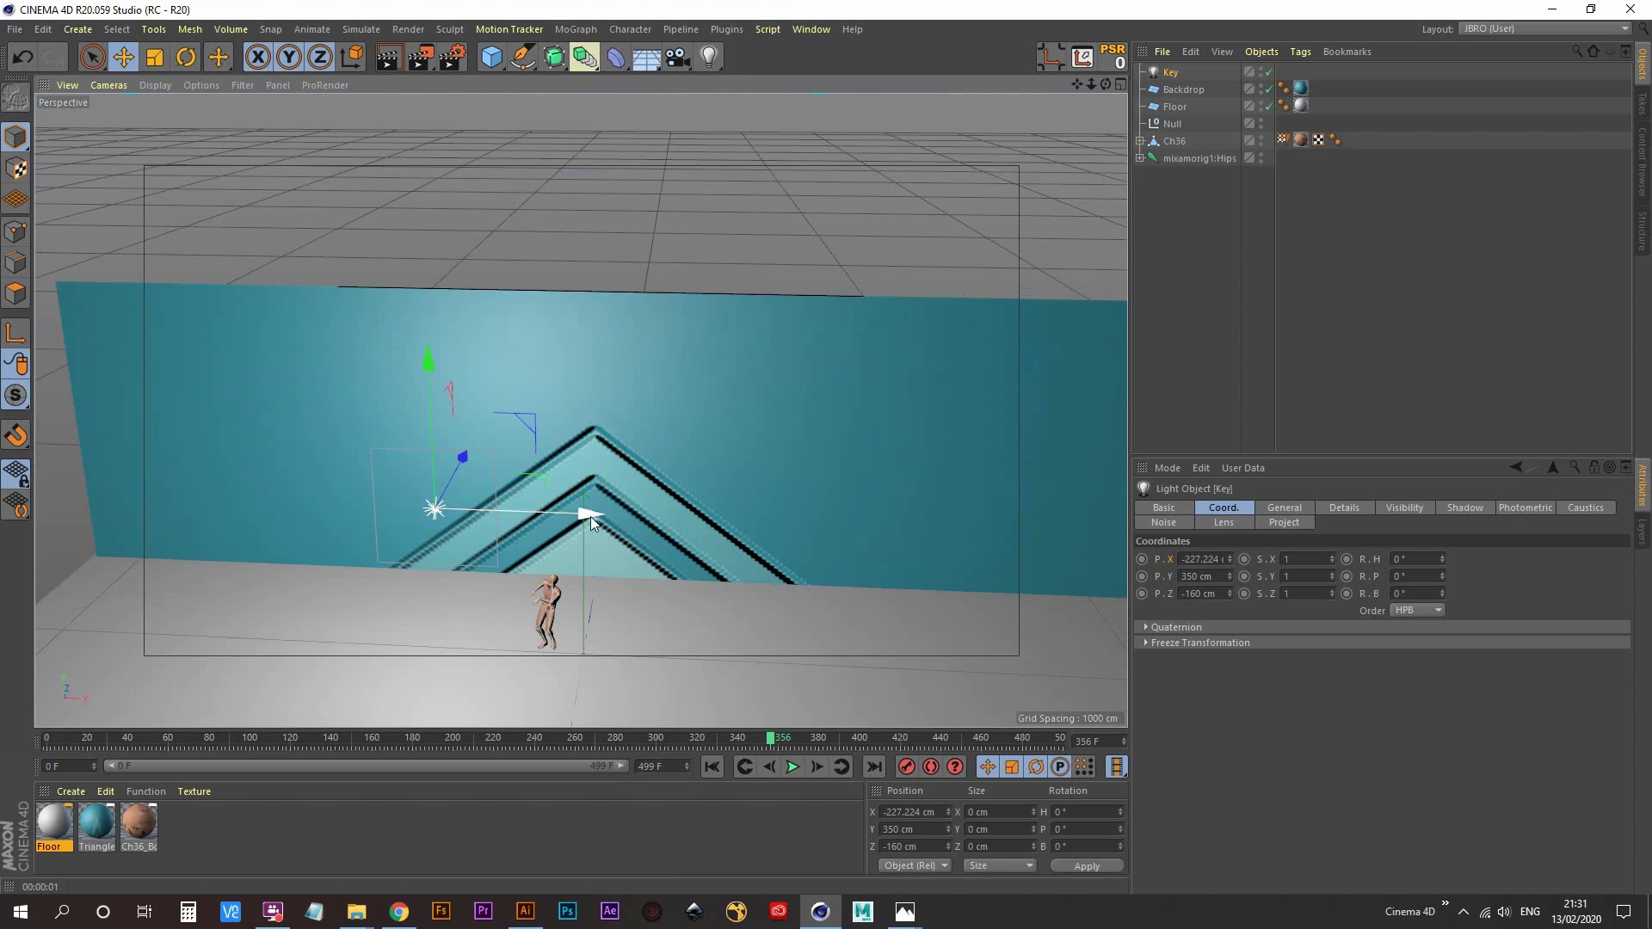
pyautogui.keyDown('ctrl'); pyautogui.moveTo(587, 515); pyautogui.dragTo(837, 520); pyautogui.keyUp('ctrl')
pyautogui.scroll(5, 609, 471)
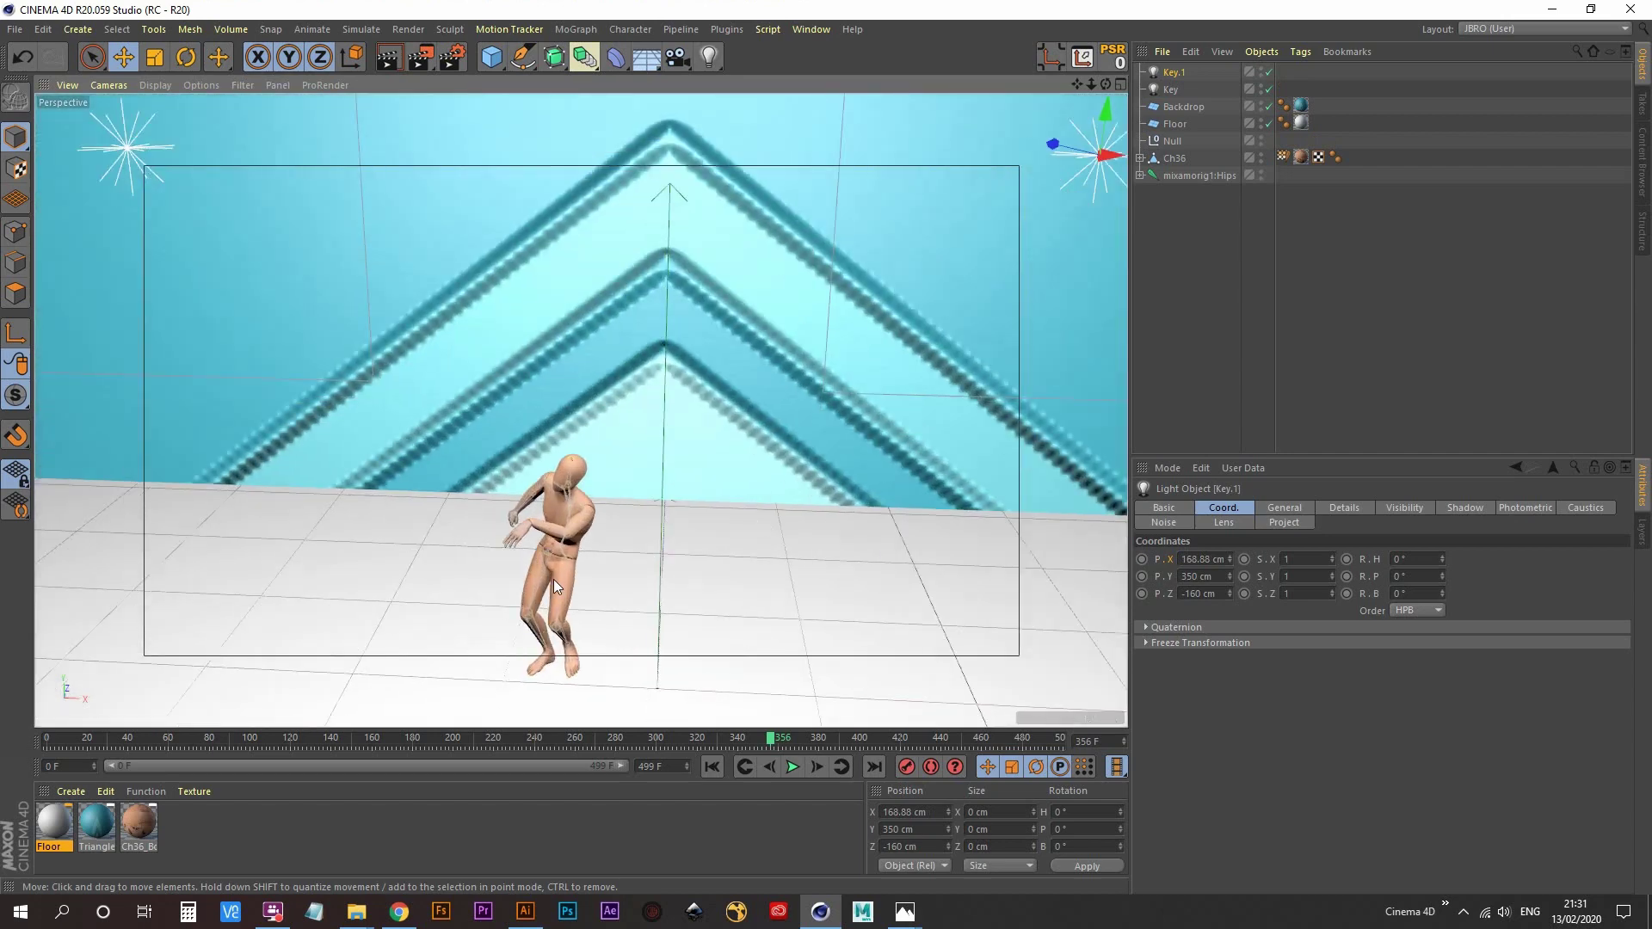
pyautogui.scroll(-3, 240, 344)
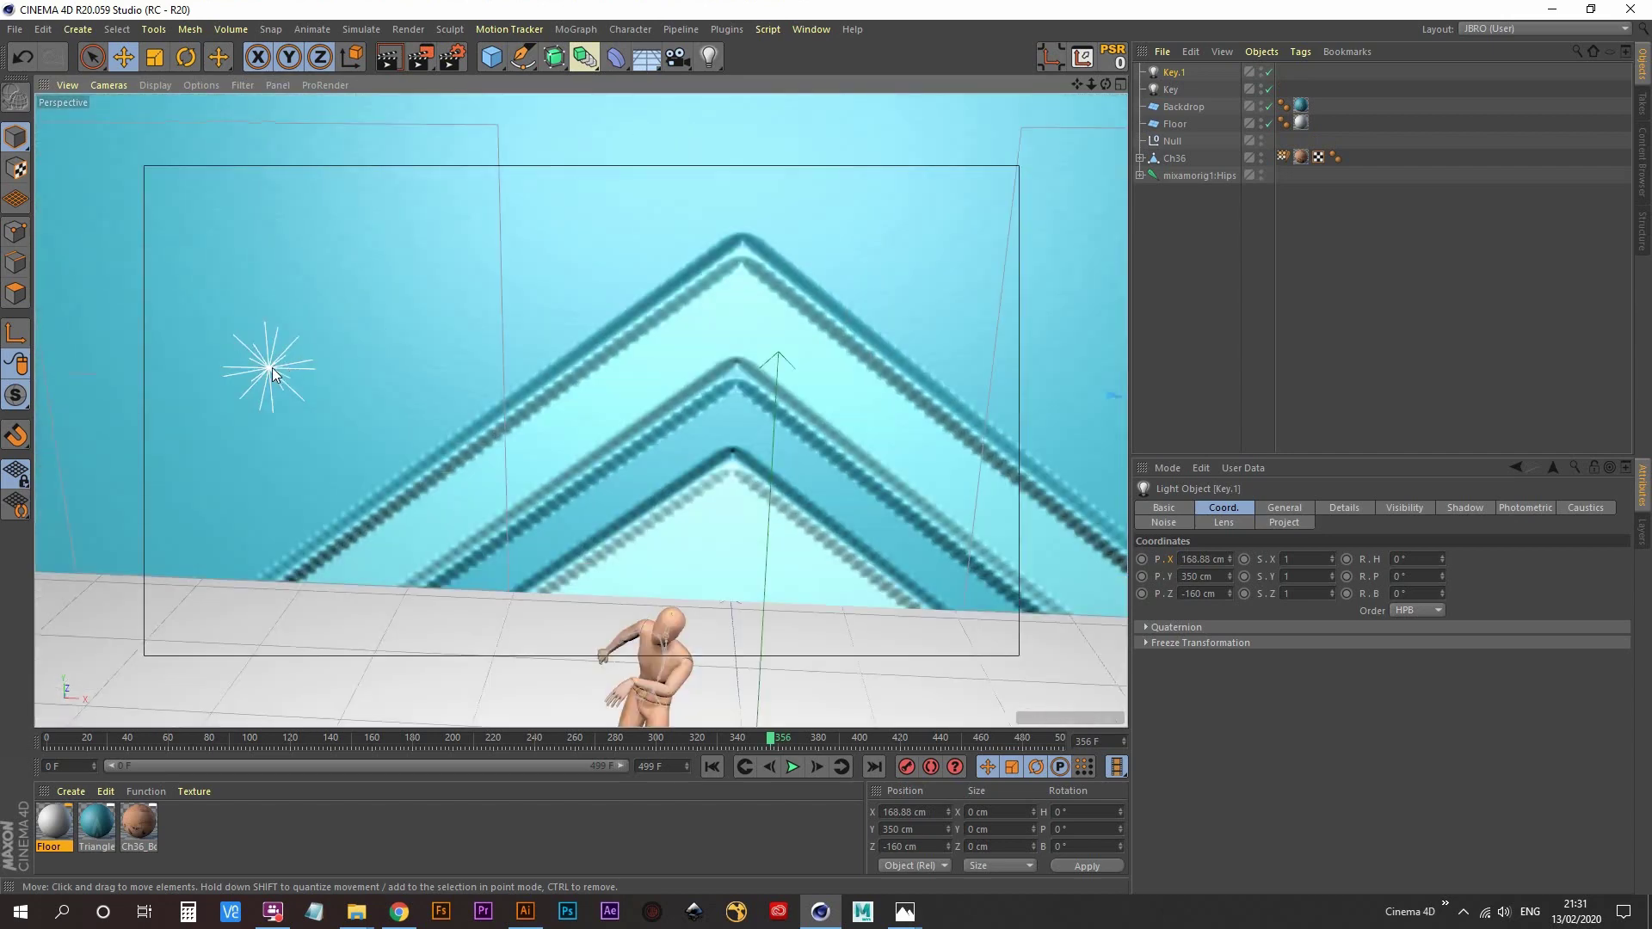
pyautogui.scroll(-5, 549, 516)
pyautogui.scroll(-2, 549, 519)
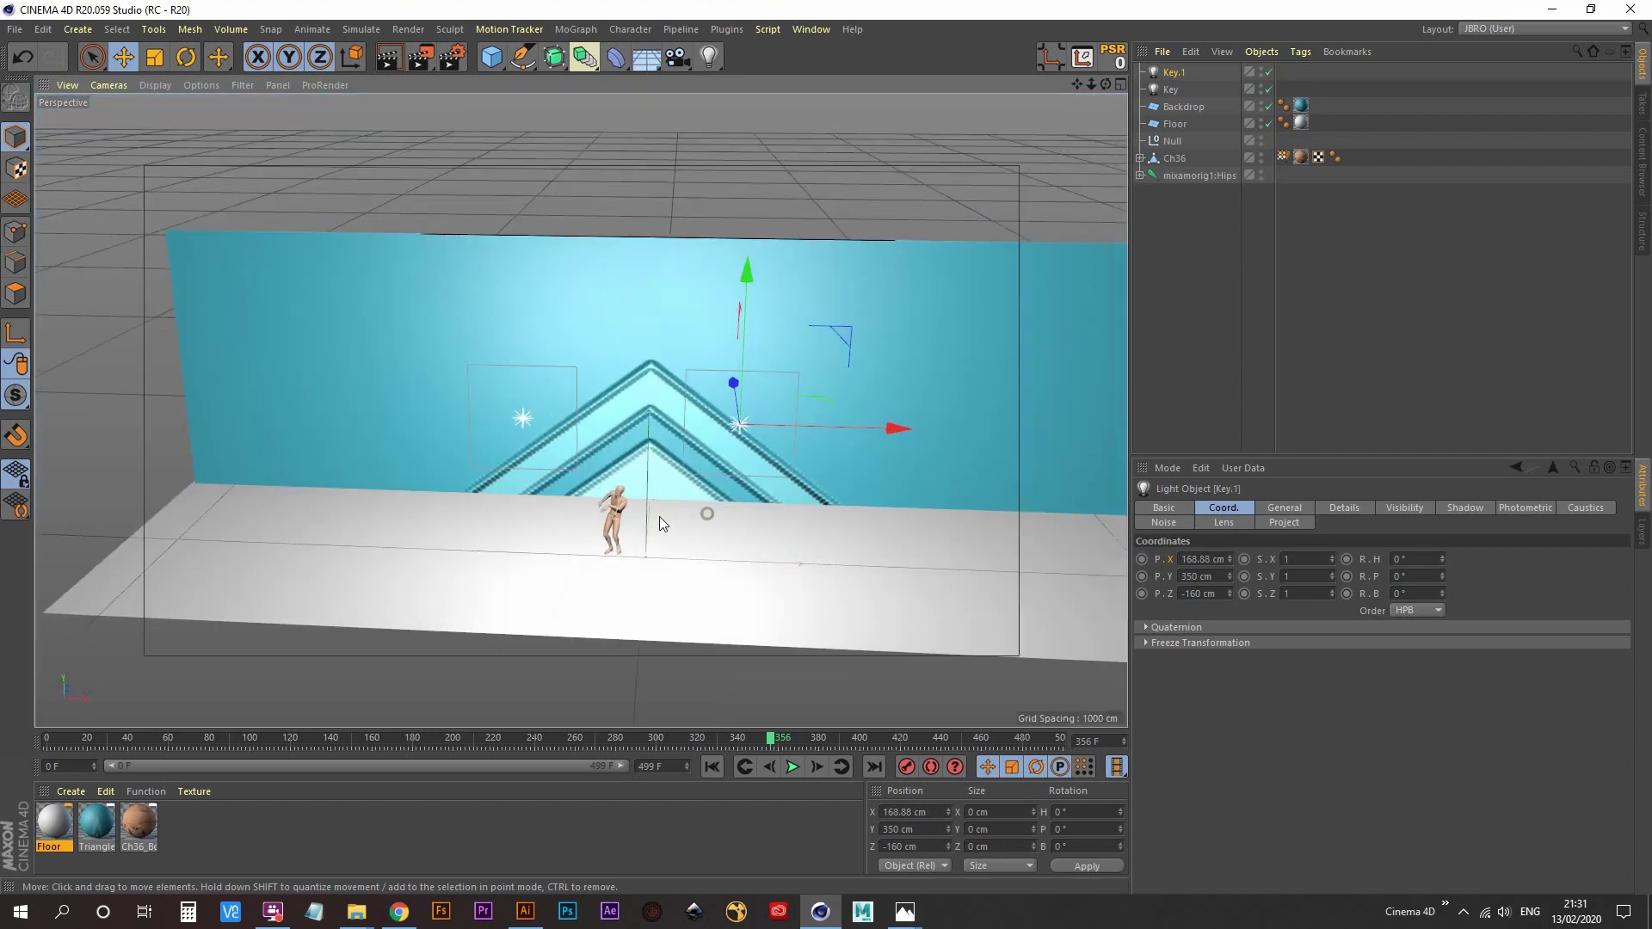
pyautogui.doubleClick(1172, 73)
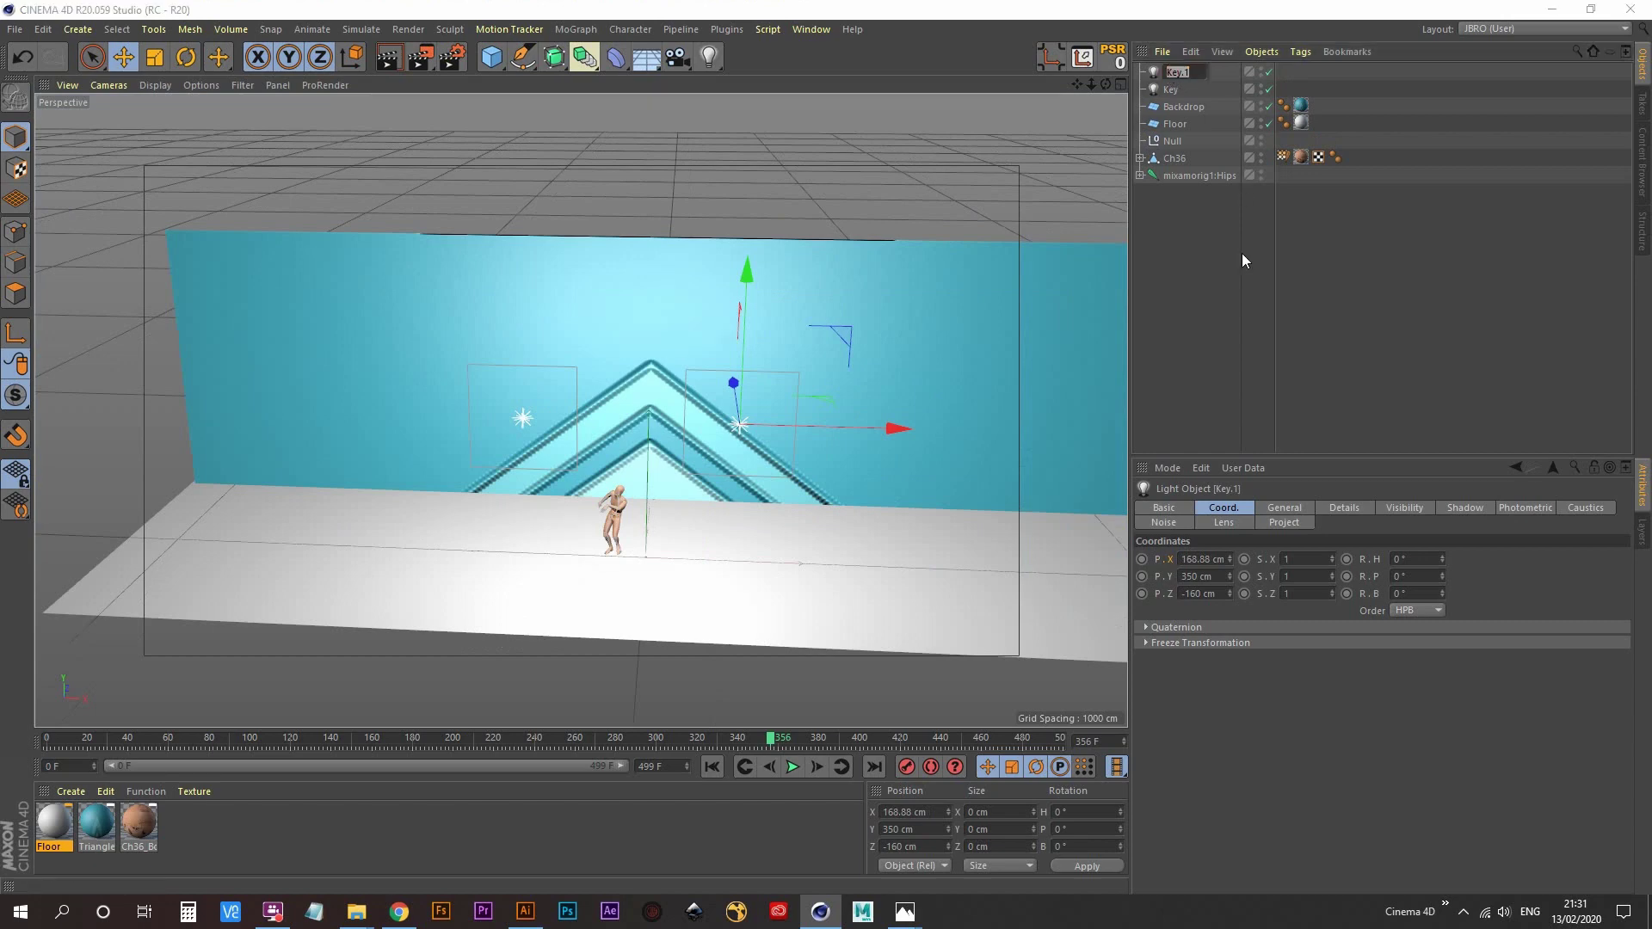
pyautogui.write('Fill')
pyautogui.press('Return')
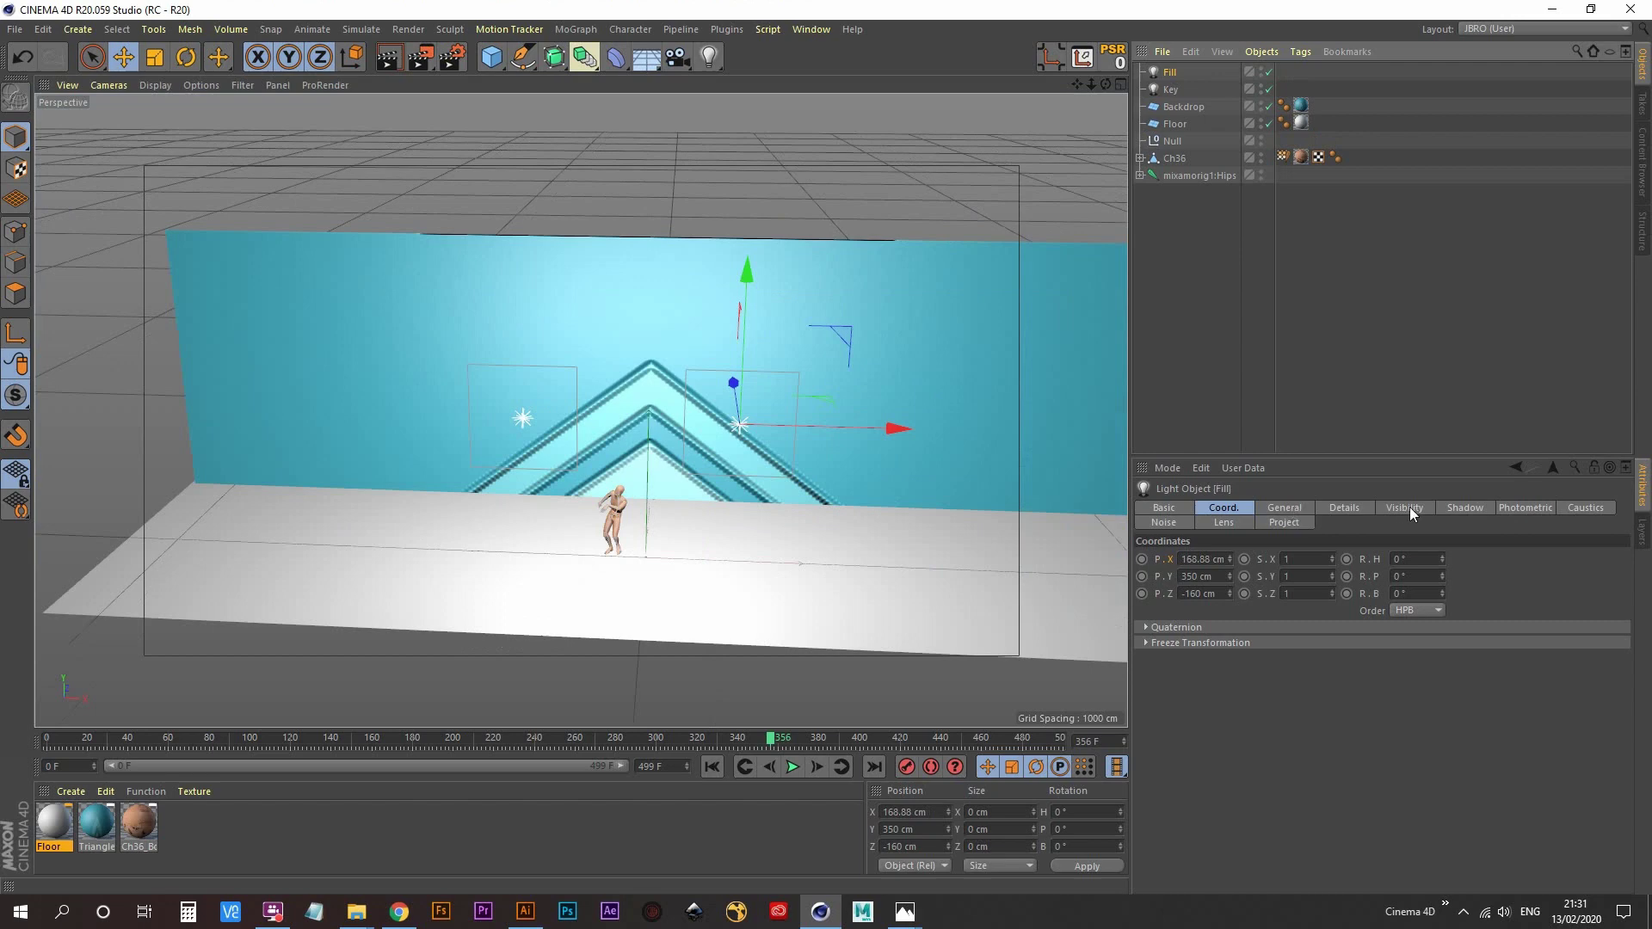
# - Turn off the Fill light's shadow and set its intensity to 60%
pyautogui.click(1466, 507)
pyautogui.click(1258, 559)
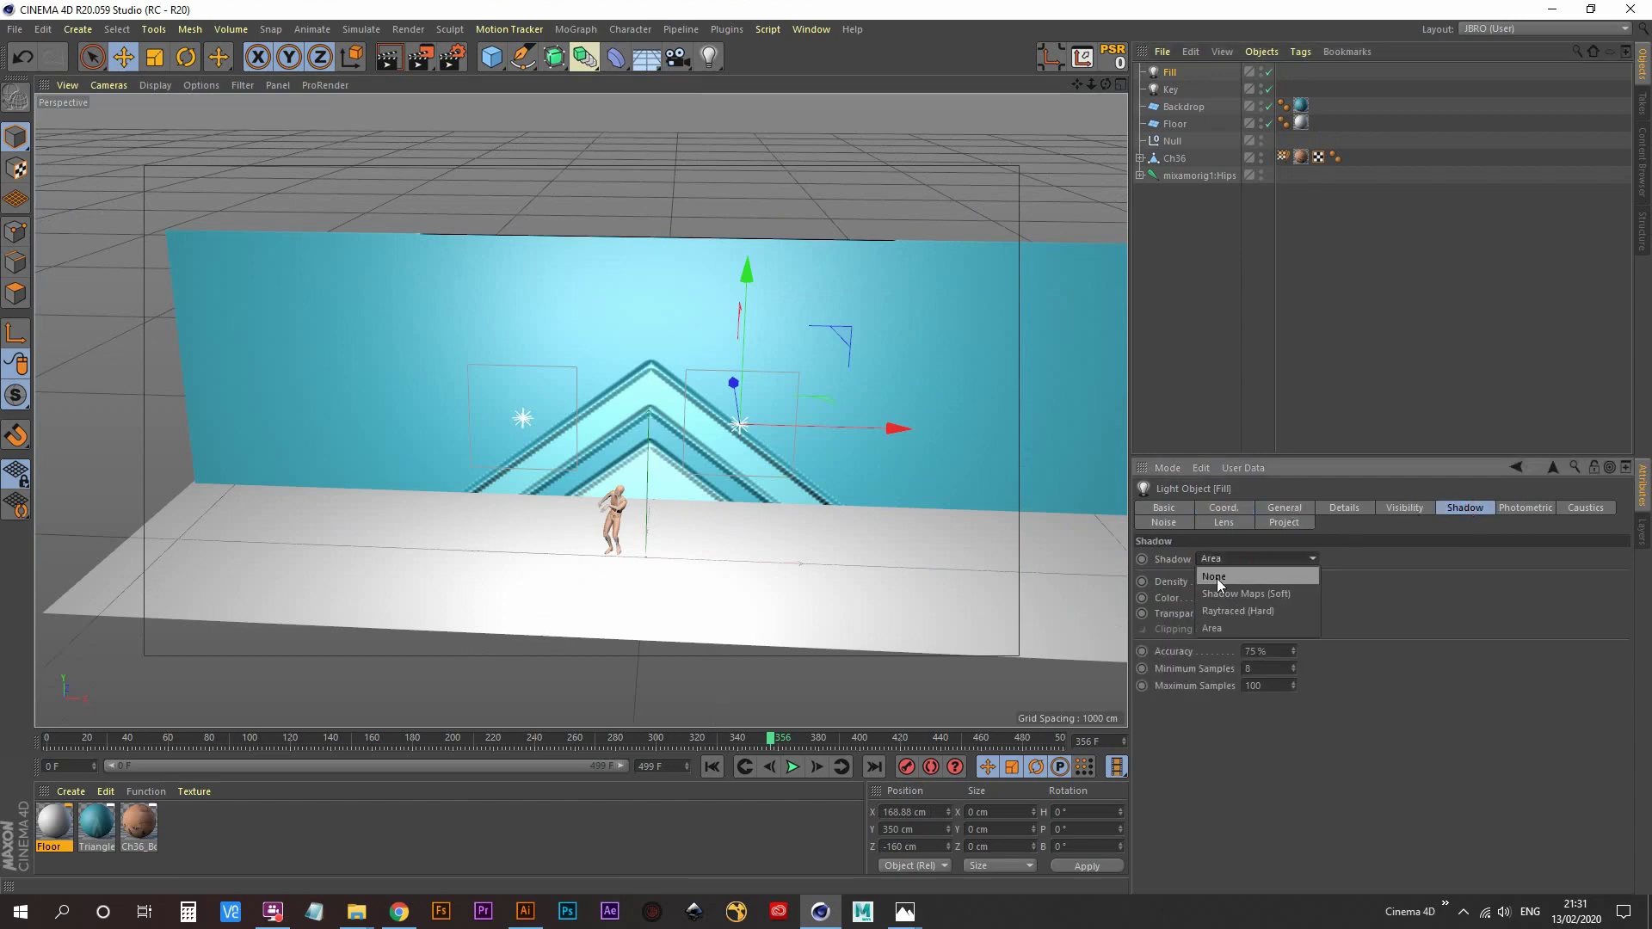
pyautogui.click(1216, 578)
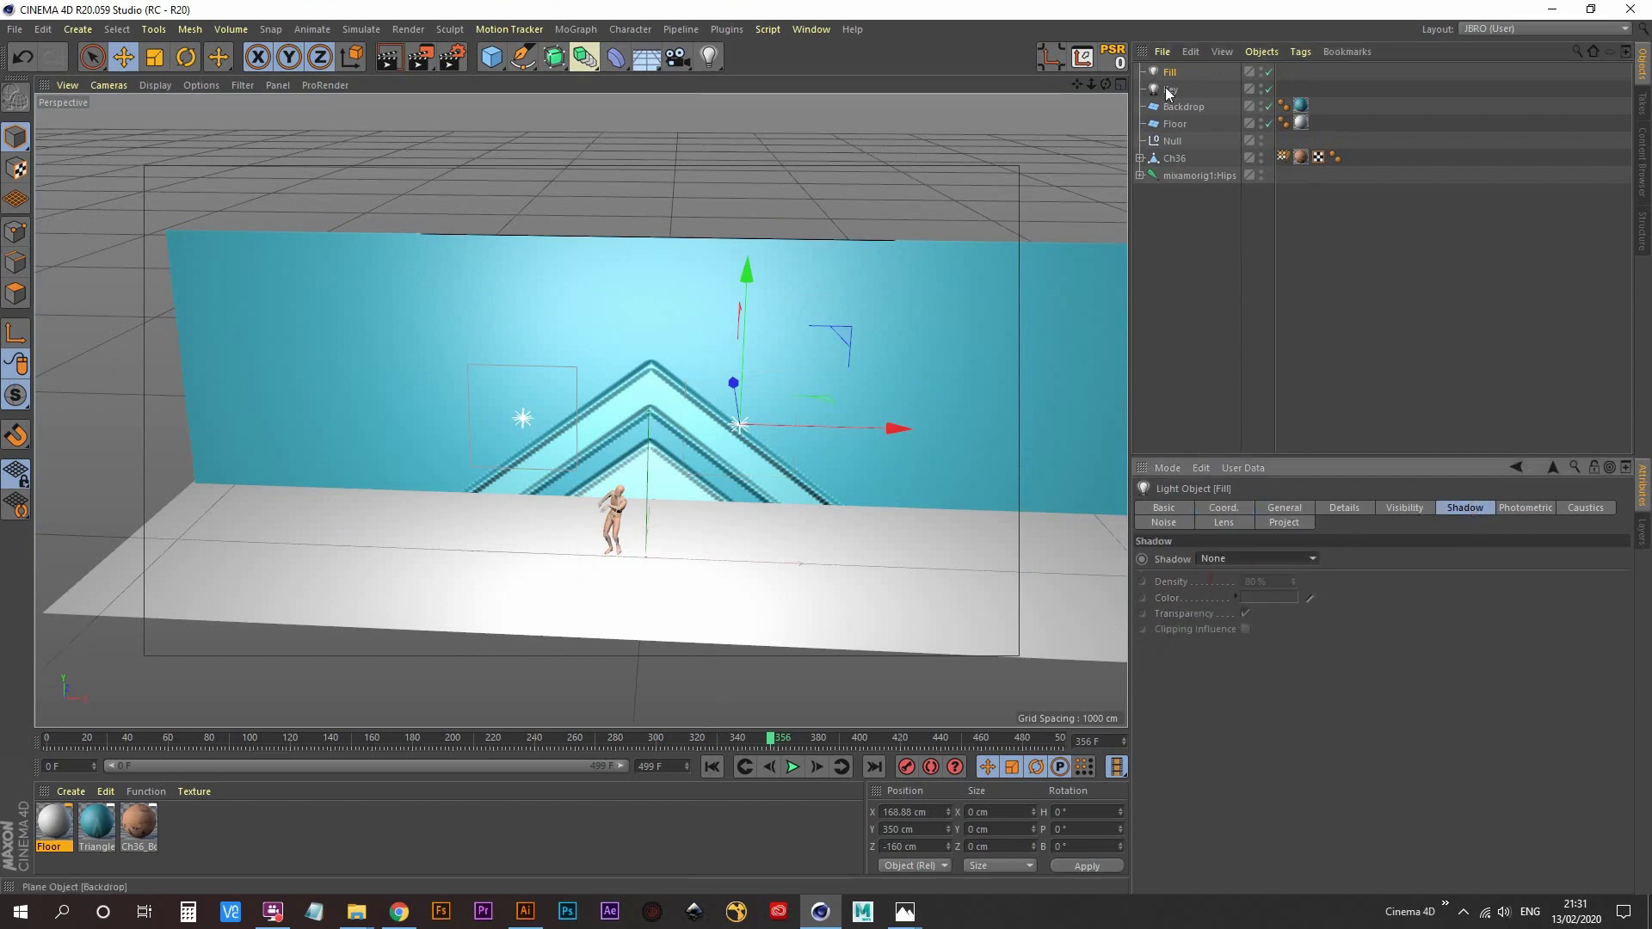
pyautogui.click(1298, 508)
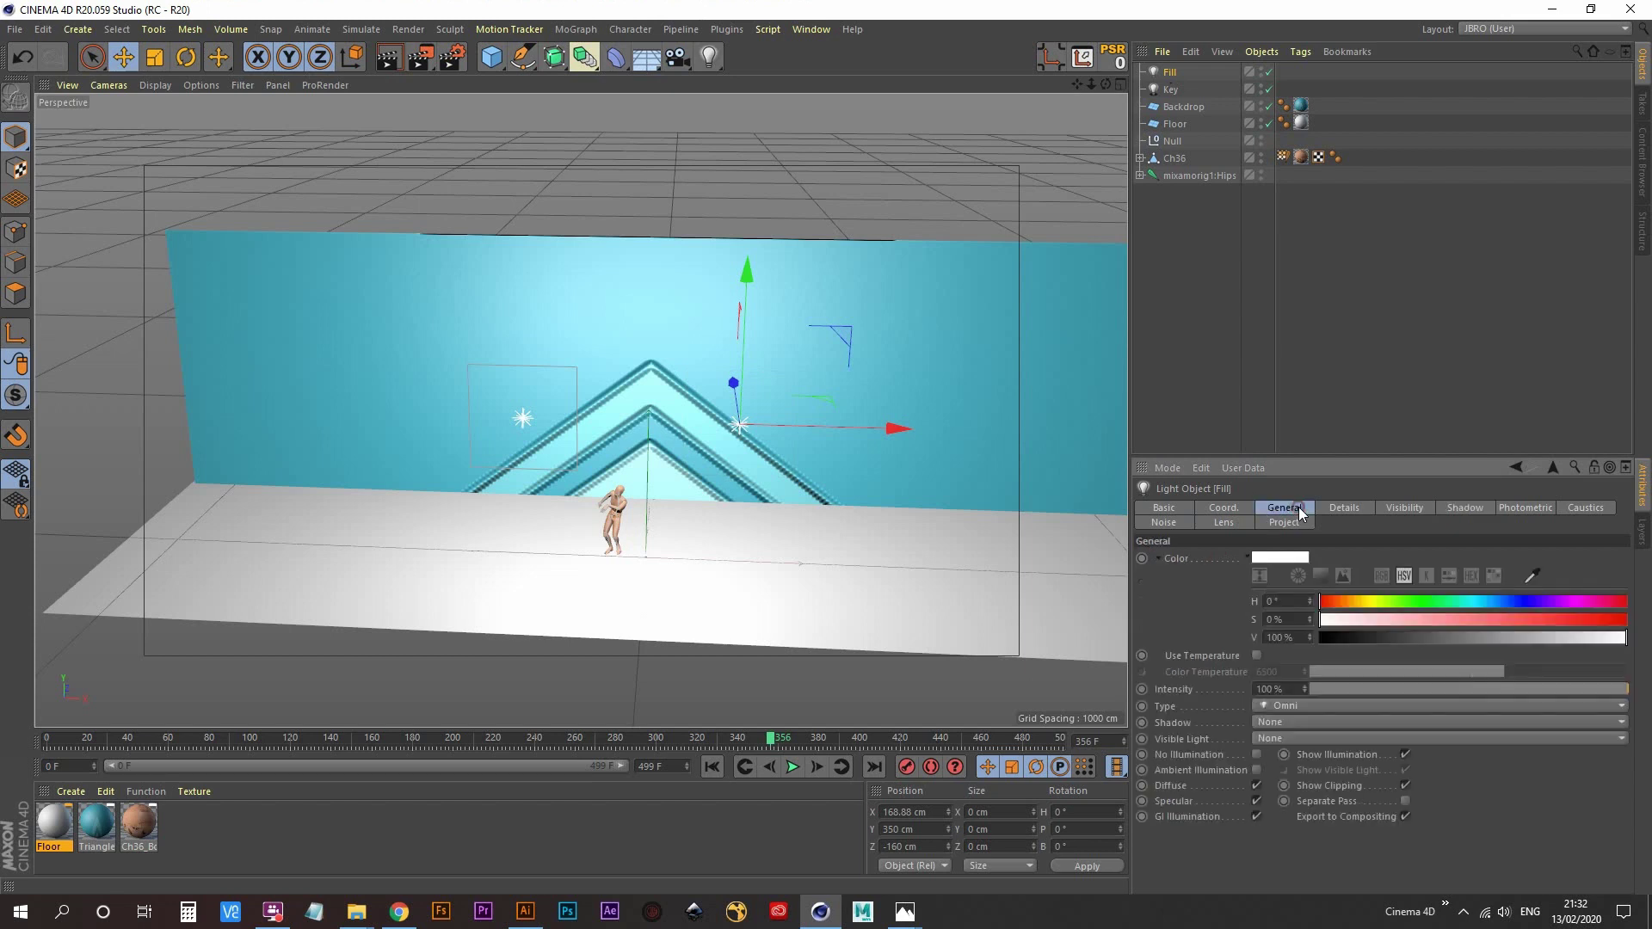
pyautogui.click(1291, 686)
pyautogui.press('Return')
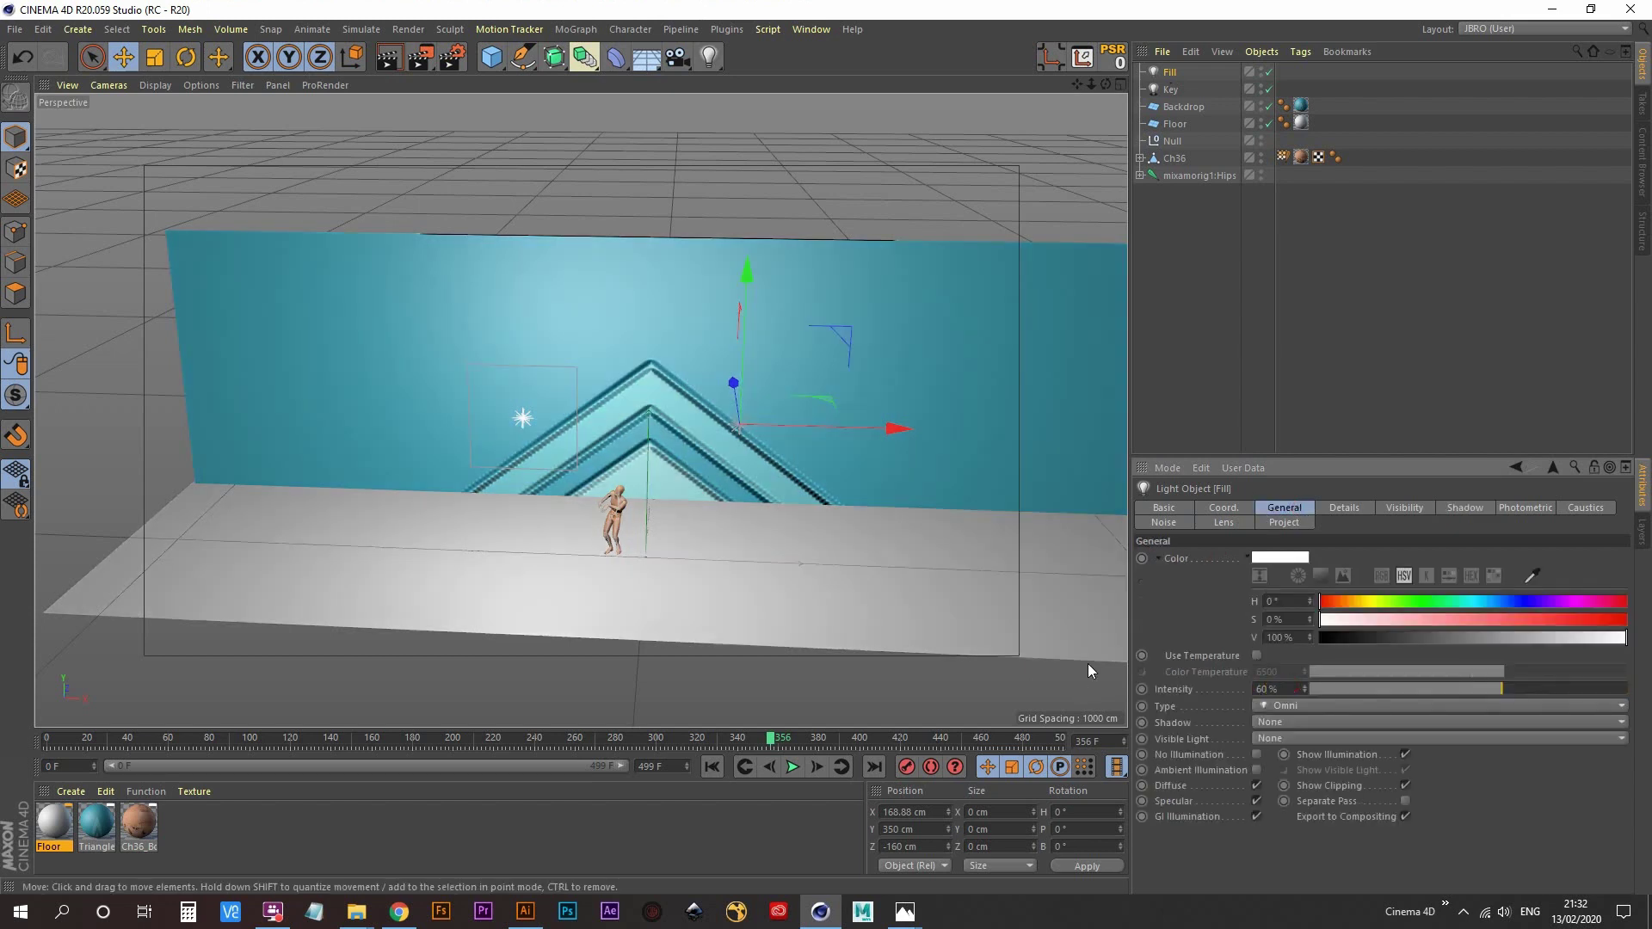
# - Add a camera from a straight-on view framed closely on the character
pyautogui.scroll(6, 638, 474)
pyautogui.keyDown('alt'); pyautogui.moveTo(656, 460); pyautogui.dragTo(615, 406); pyautogui.keyUp('alt')
pyautogui.click(661, 58)
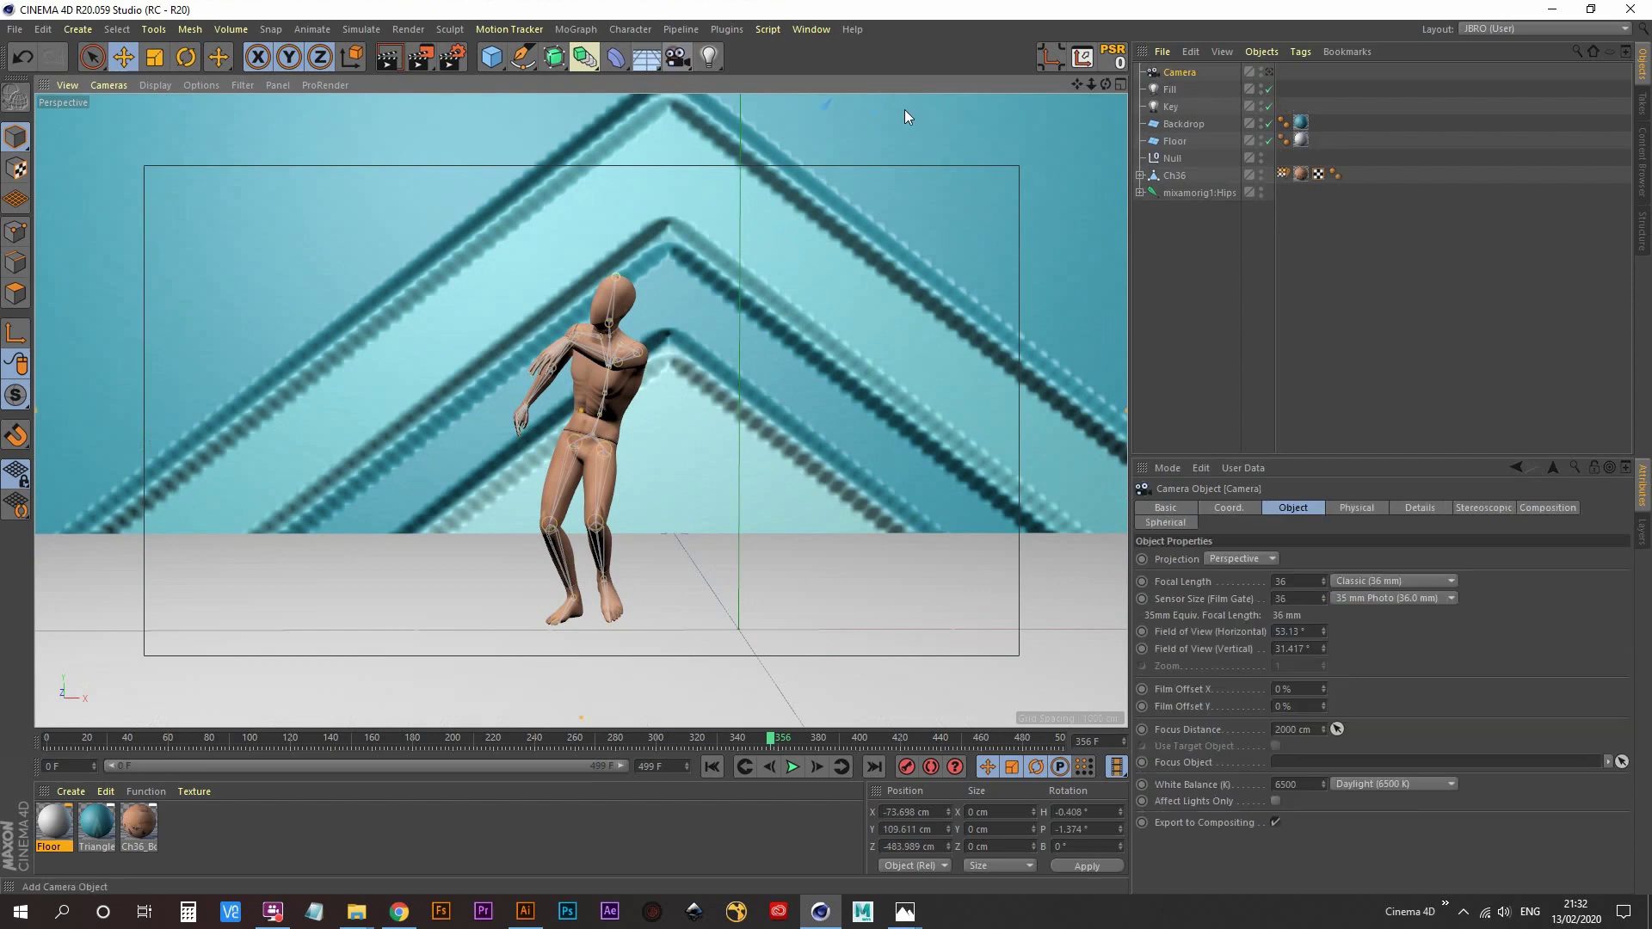
# - Look through the new camera and set its heading, pitch and bank rotation to 0°
pyautogui.click(1270, 72)
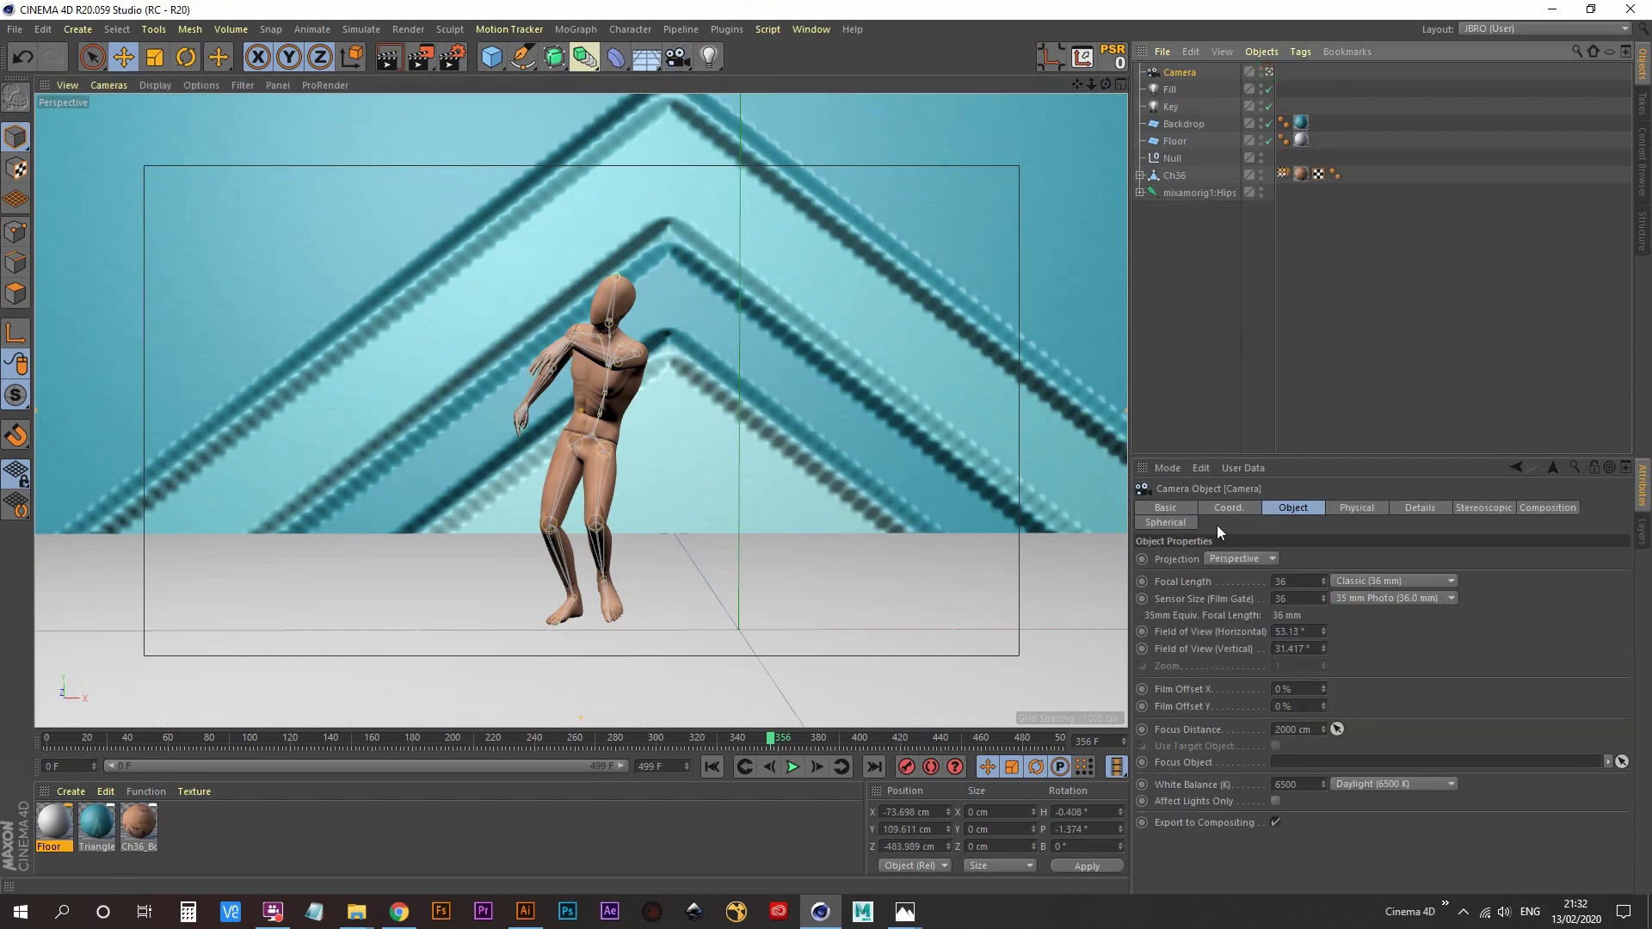
pyautogui.click(1244, 511)
pyautogui.click(1432, 559)
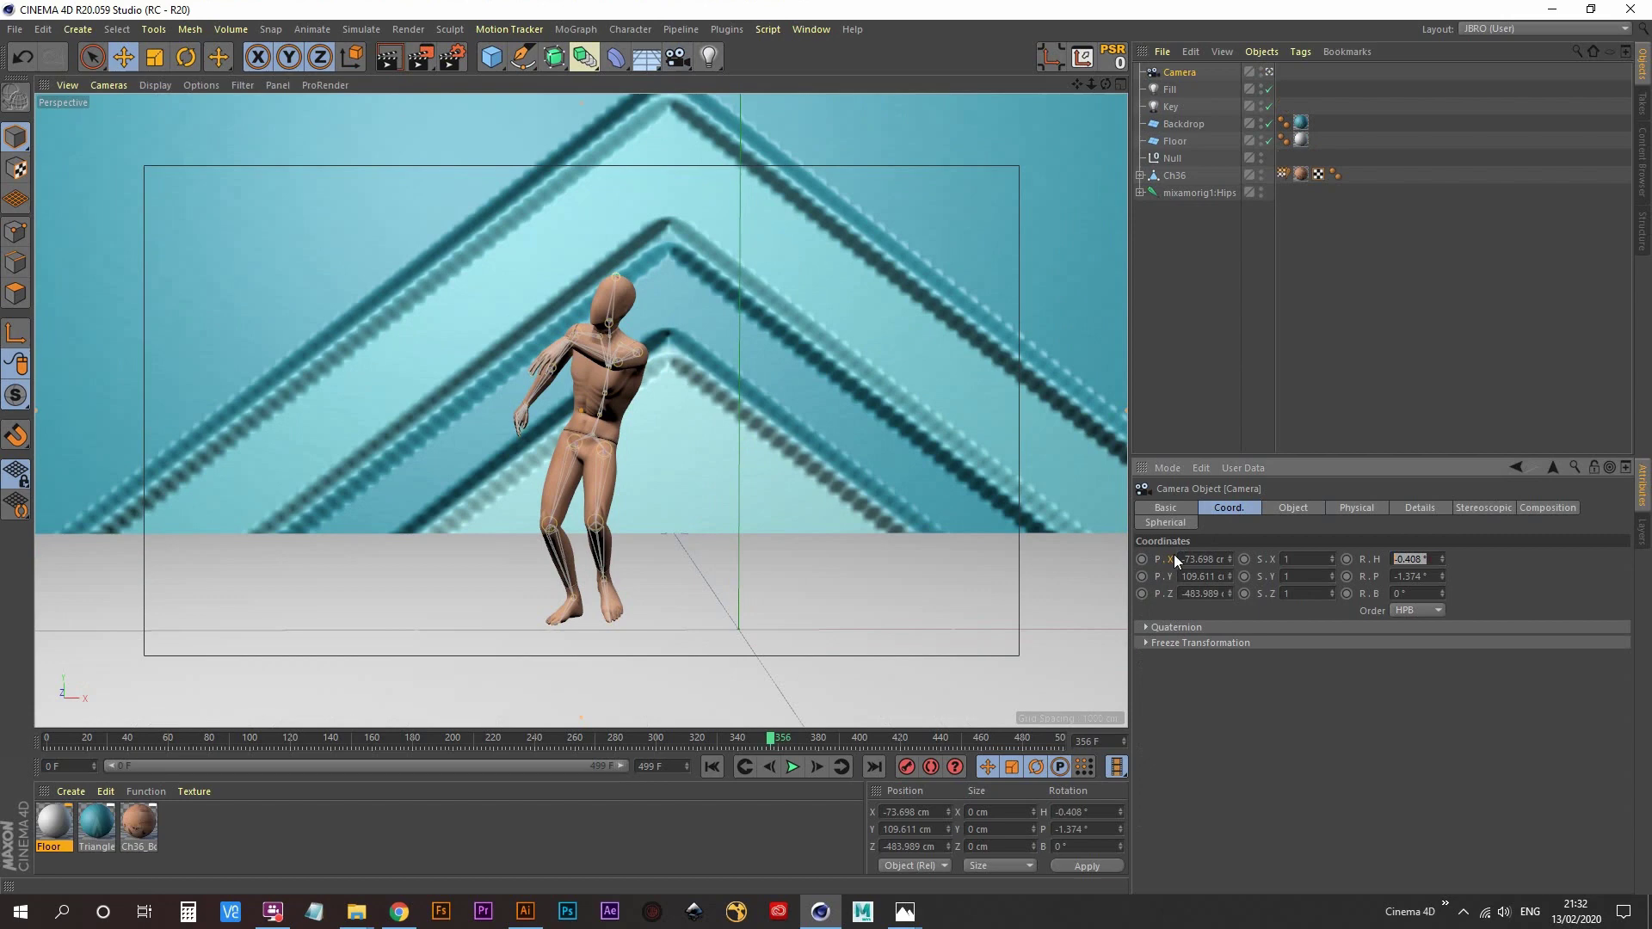
pyautogui.write('0')
pyautogui.press('Tab')
pyautogui.write('0')
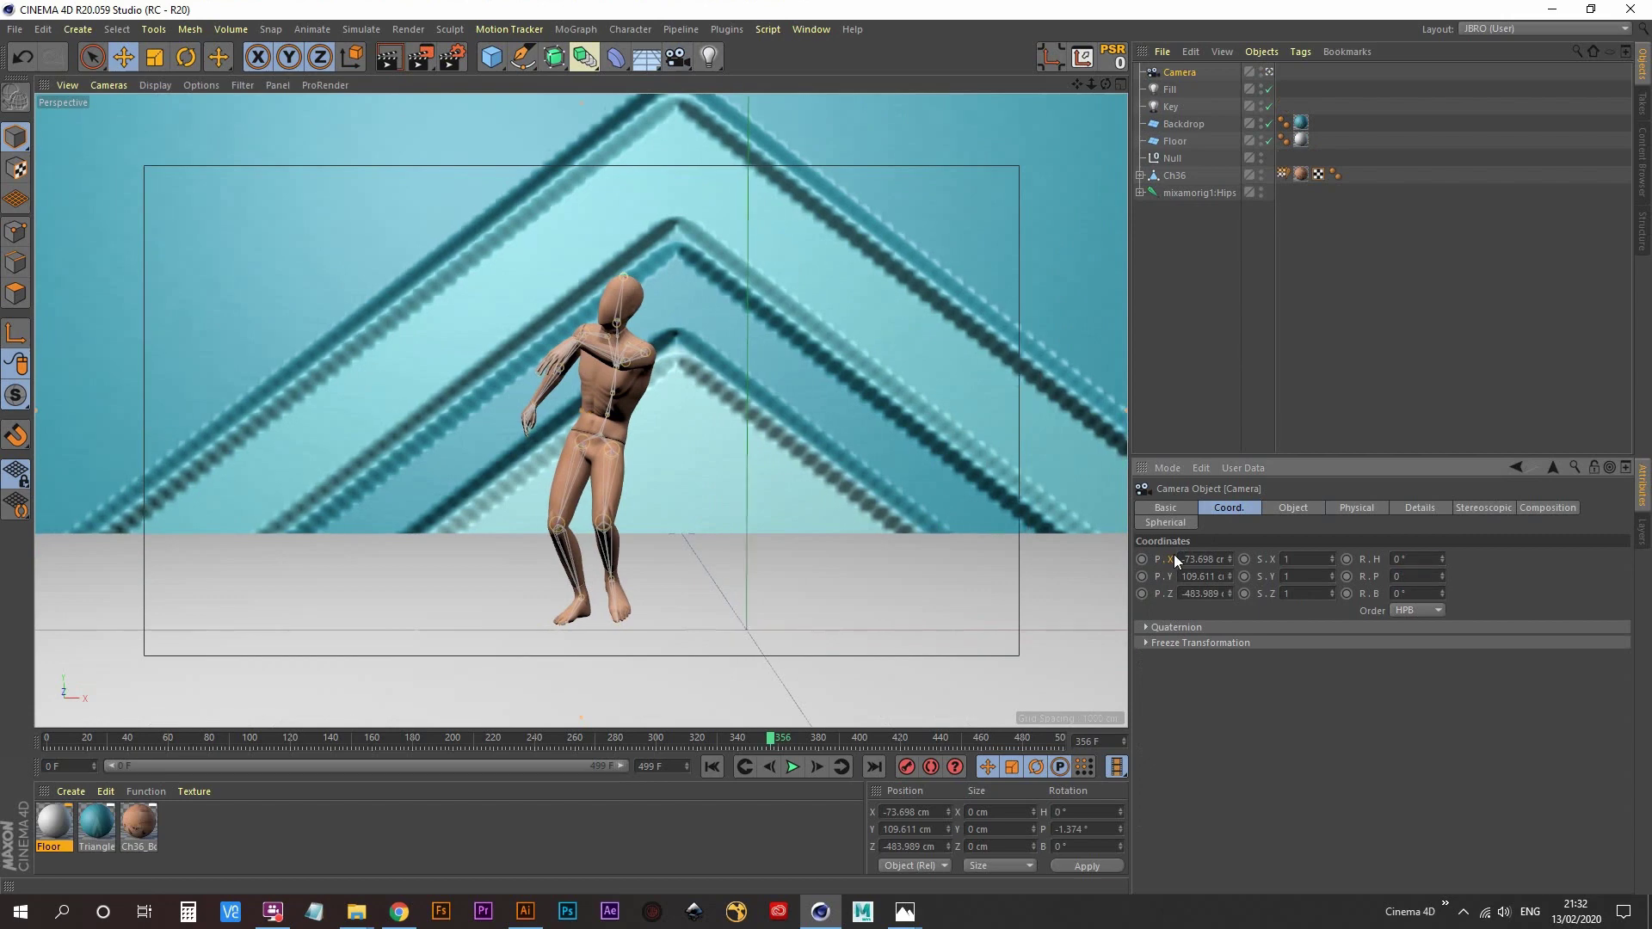
pyautogui.press('Tab')
pyautogui.write('0')
pyautogui.press('Return')
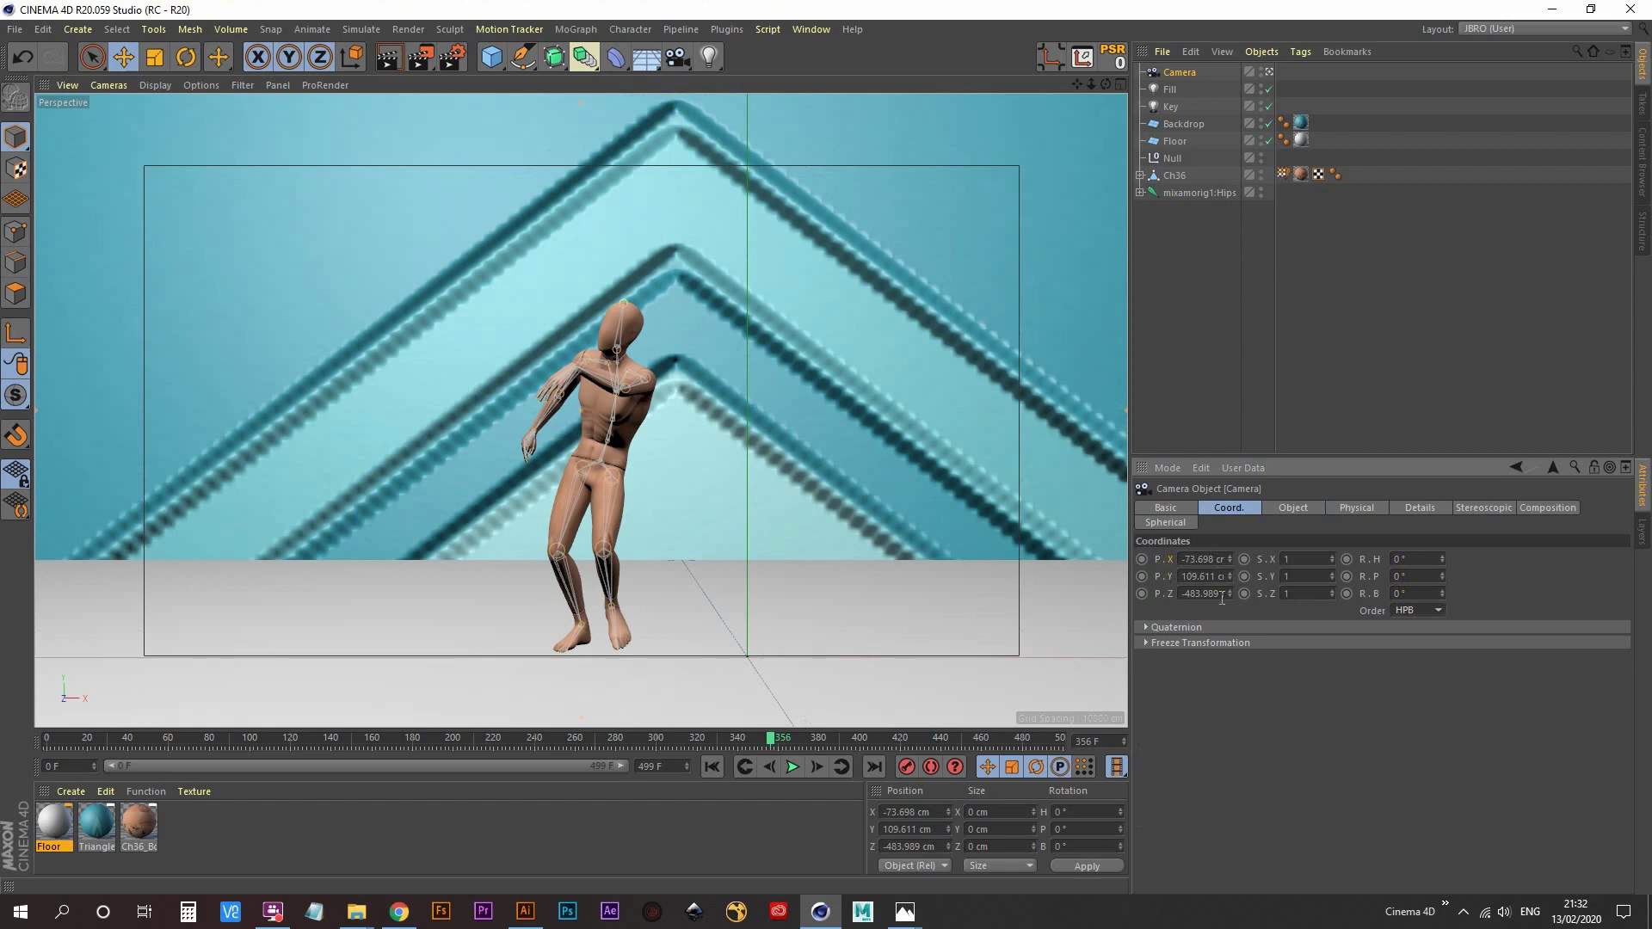
# - Set the camera's Y position to 92 cm and render the viewport to check the framing
pyautogui.moveTo(1232, 576); pyautogui.dragTo(1230, 602)
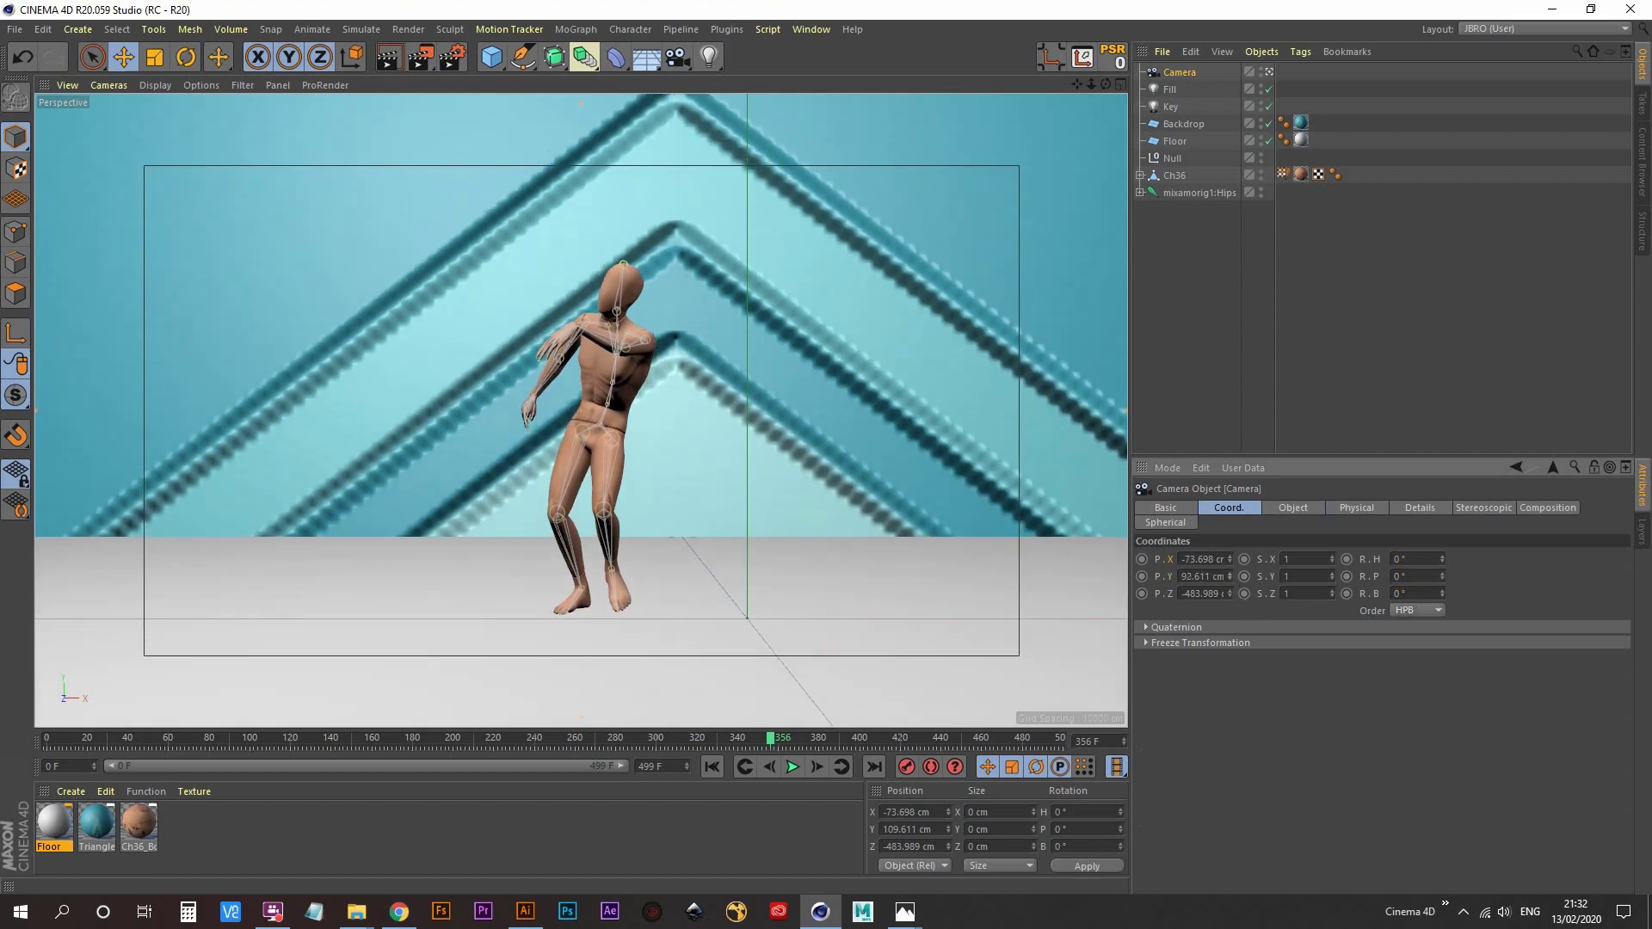
pyautogui.doubleClick(1212, 575)
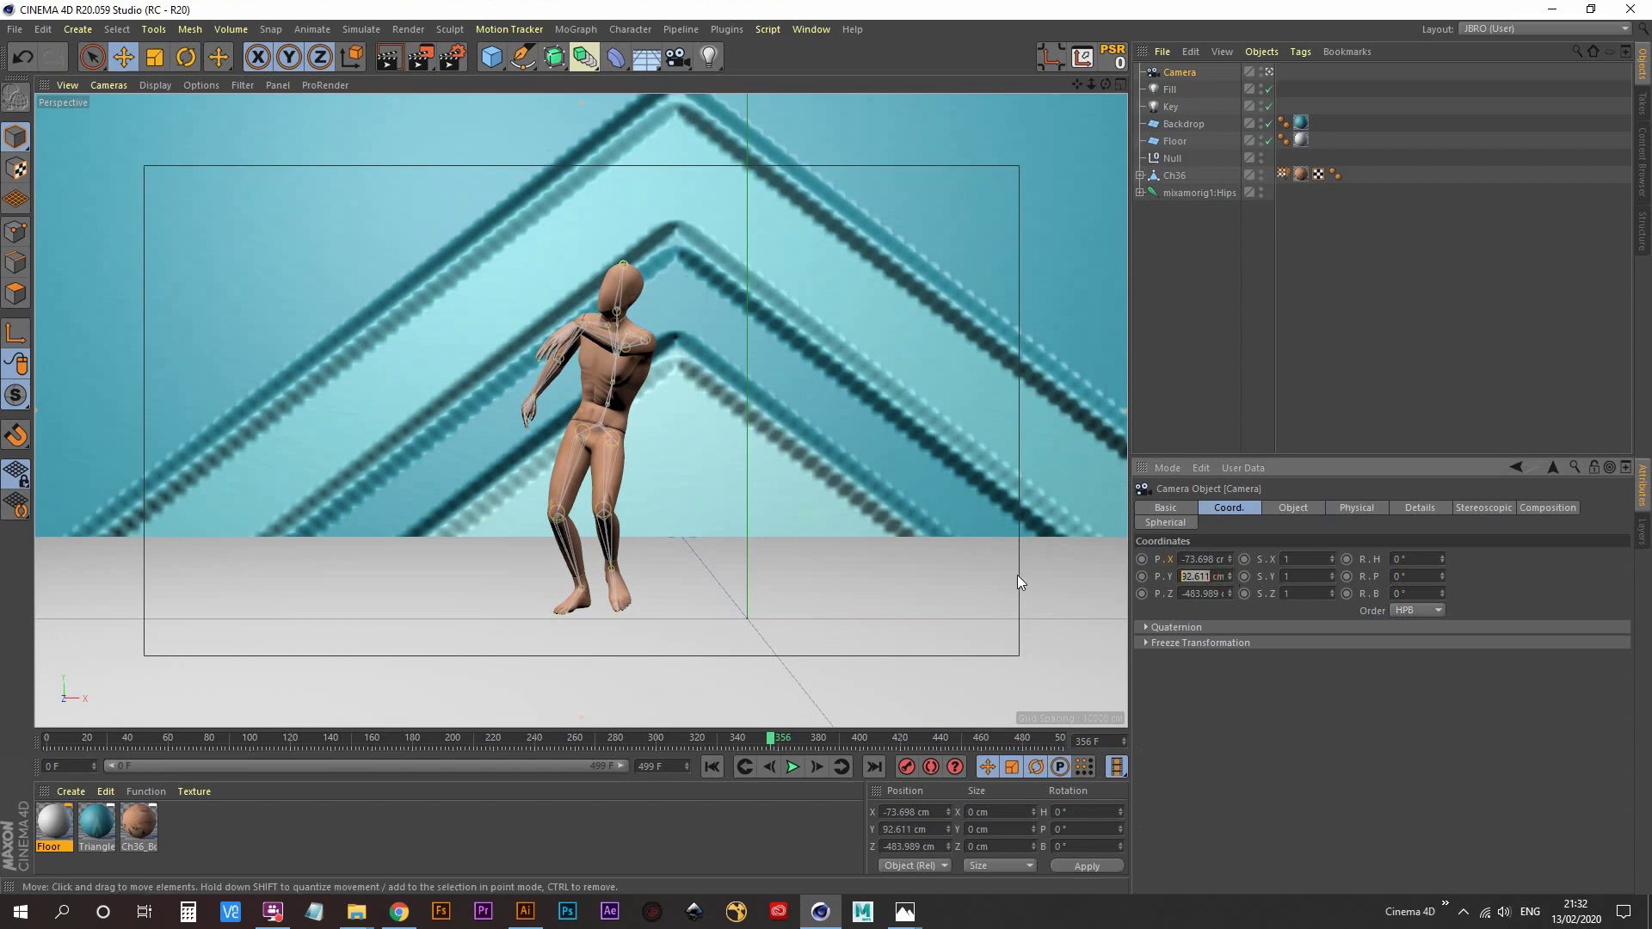
pyautogui.write('90')
pyautogui.press('Return')
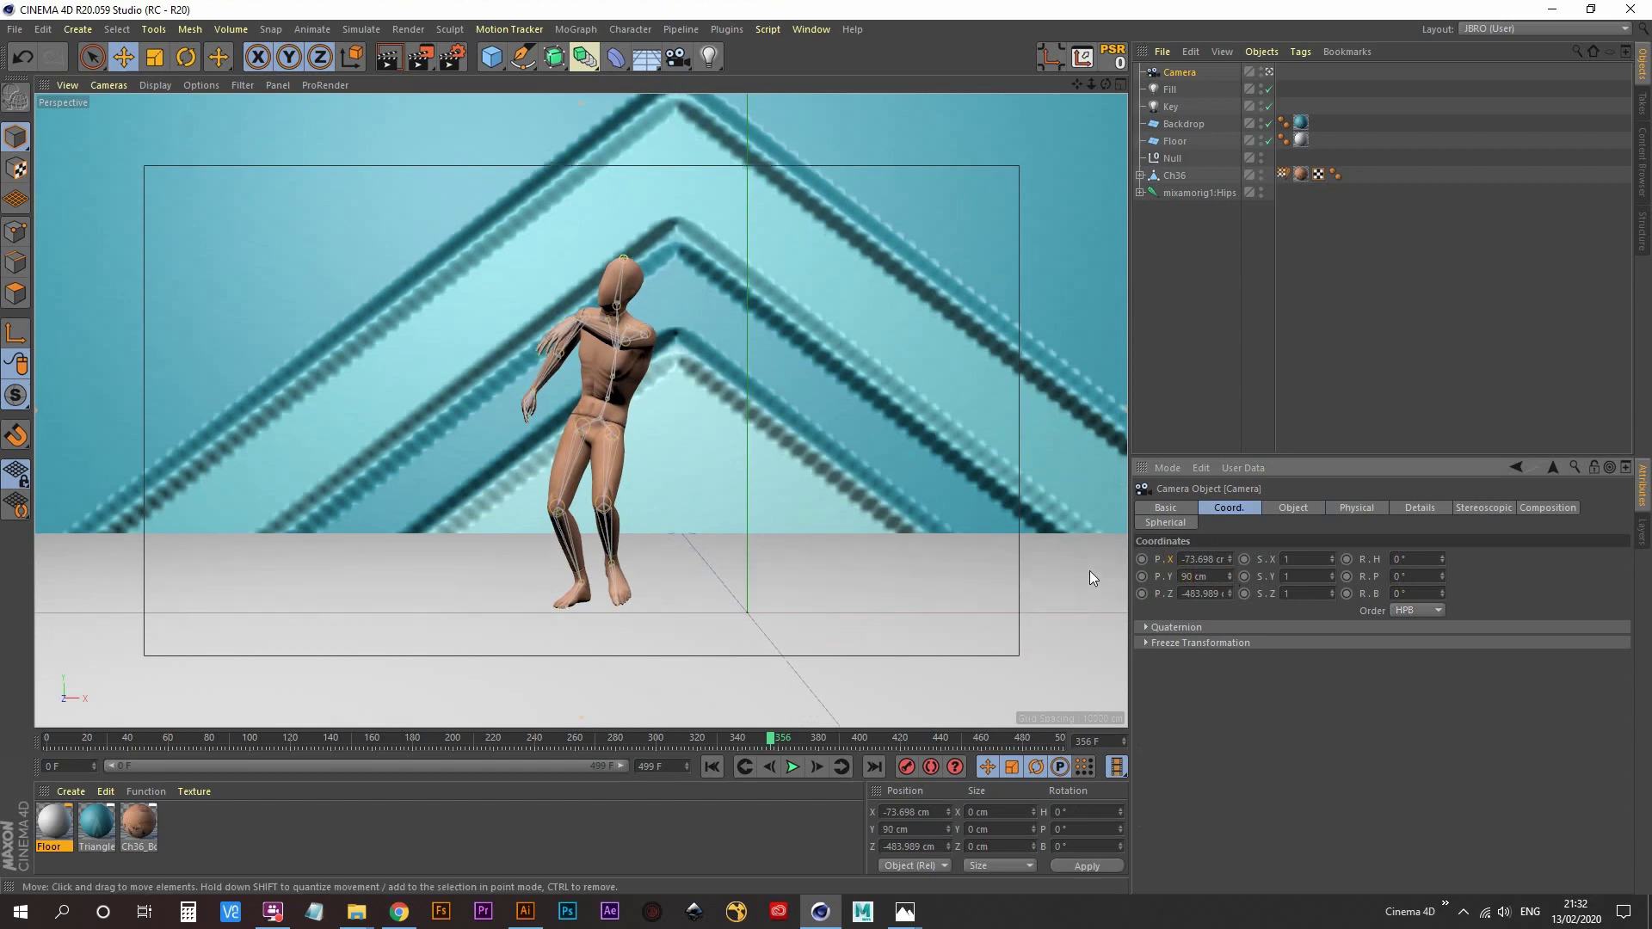
pyautogui.doubleClick(1210, 576)
pyautogui.write('92')
pyautogui.press('Return')
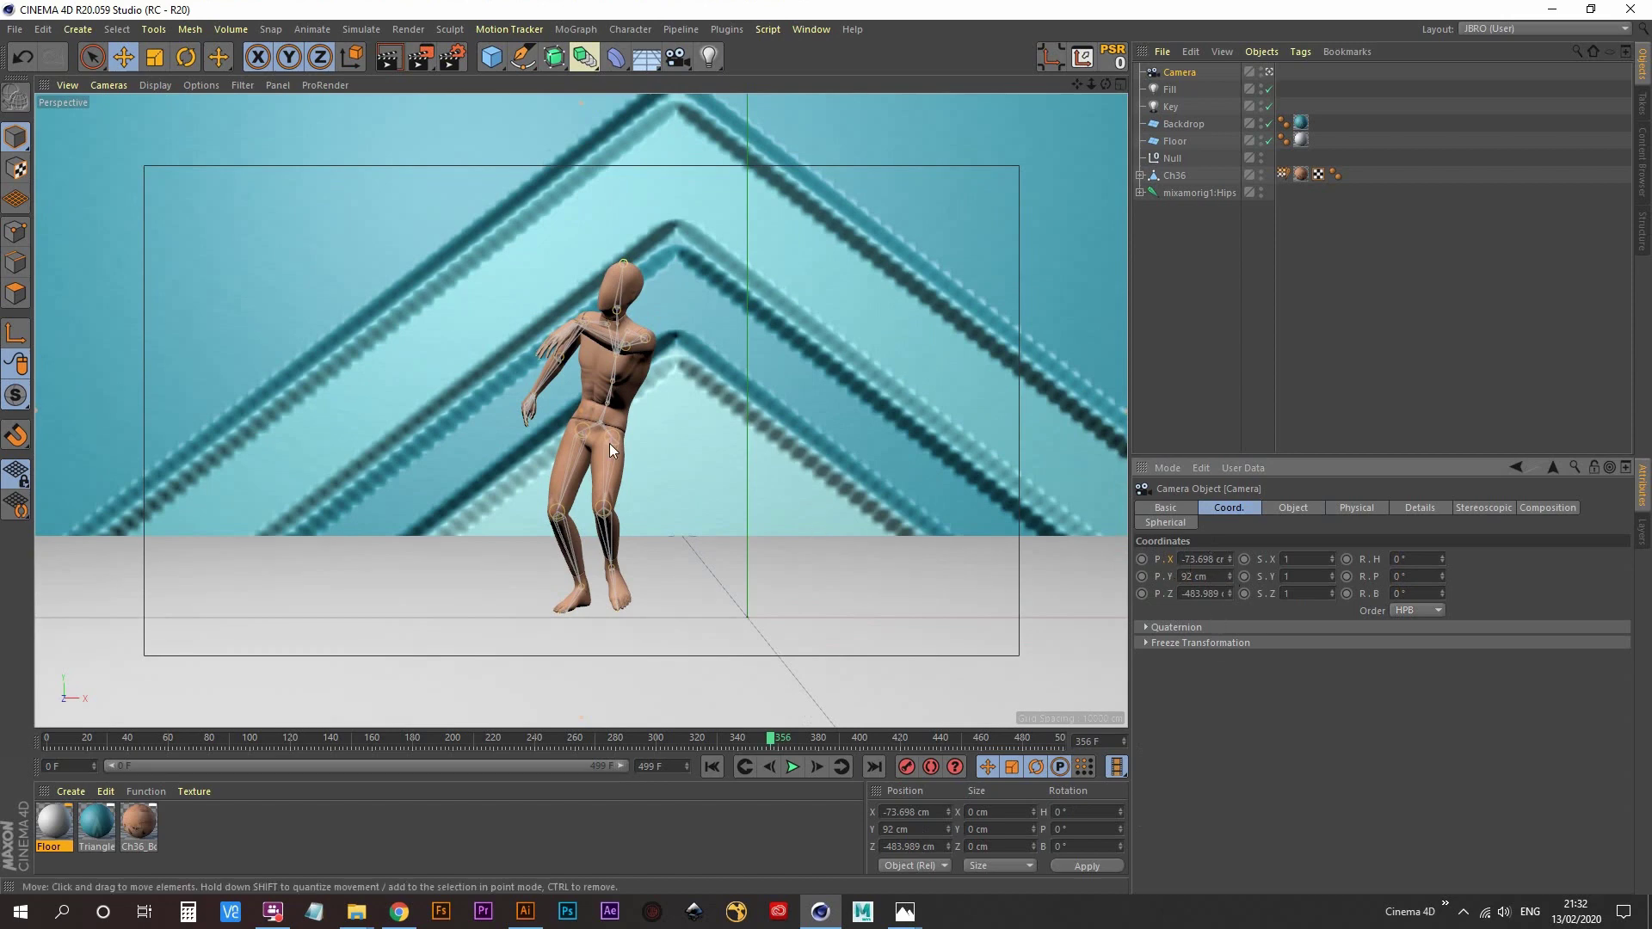
pyautogui.click(388, 57)
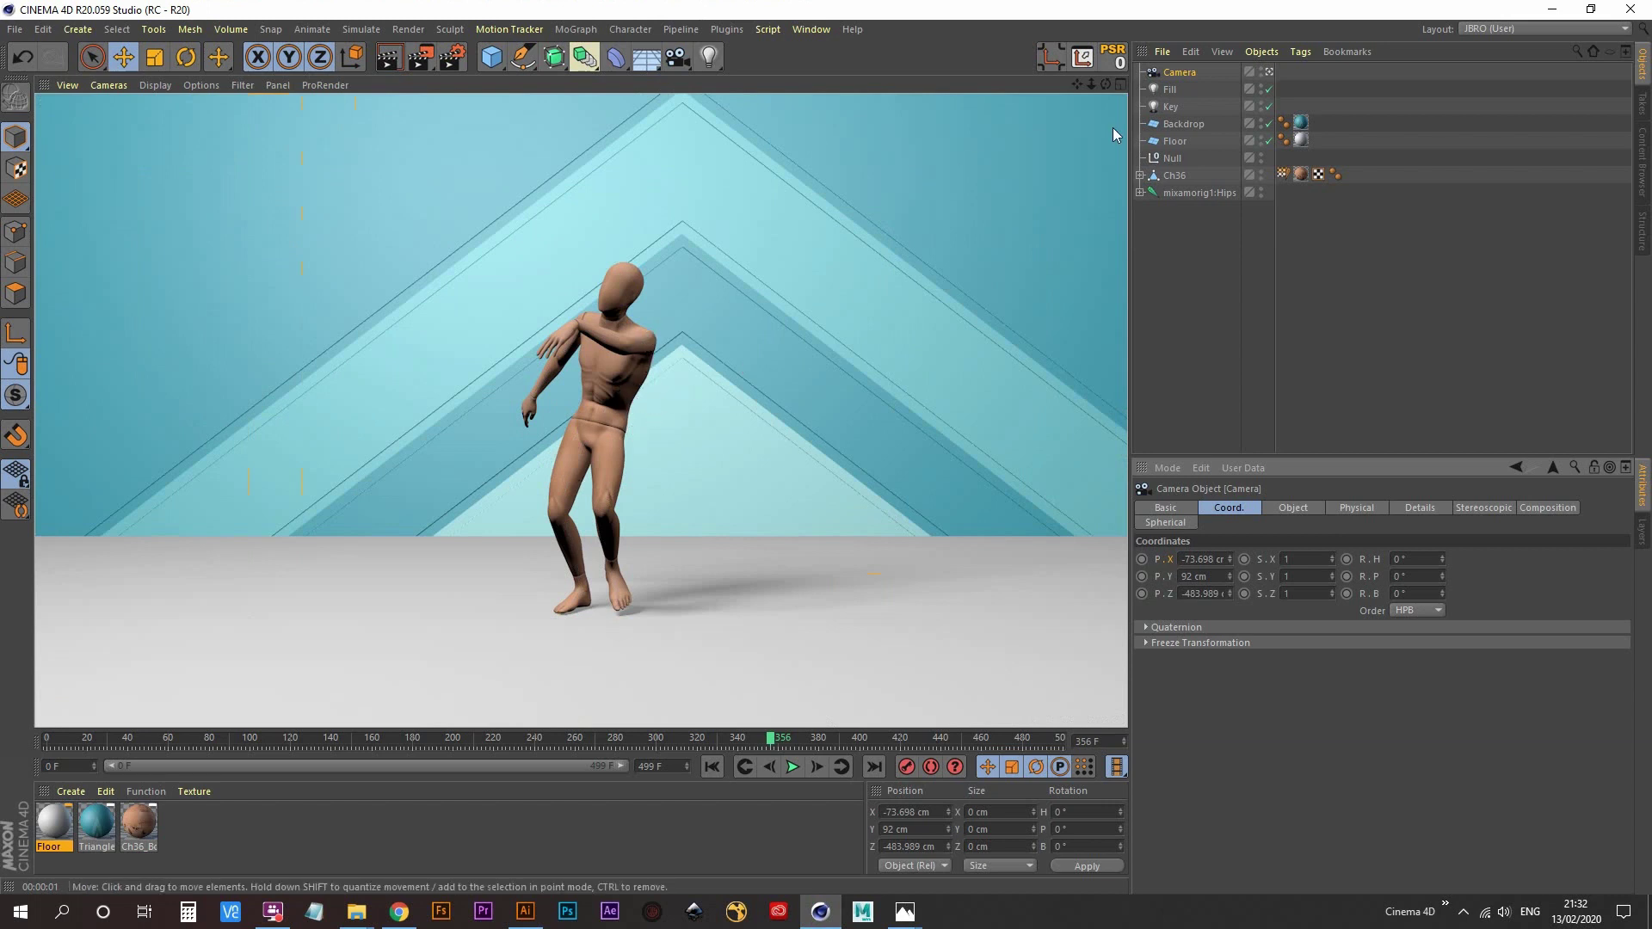
# - Add a Protection tag to the camera and test the lock by trying to move its view
pyautogui.click(1197, 73)
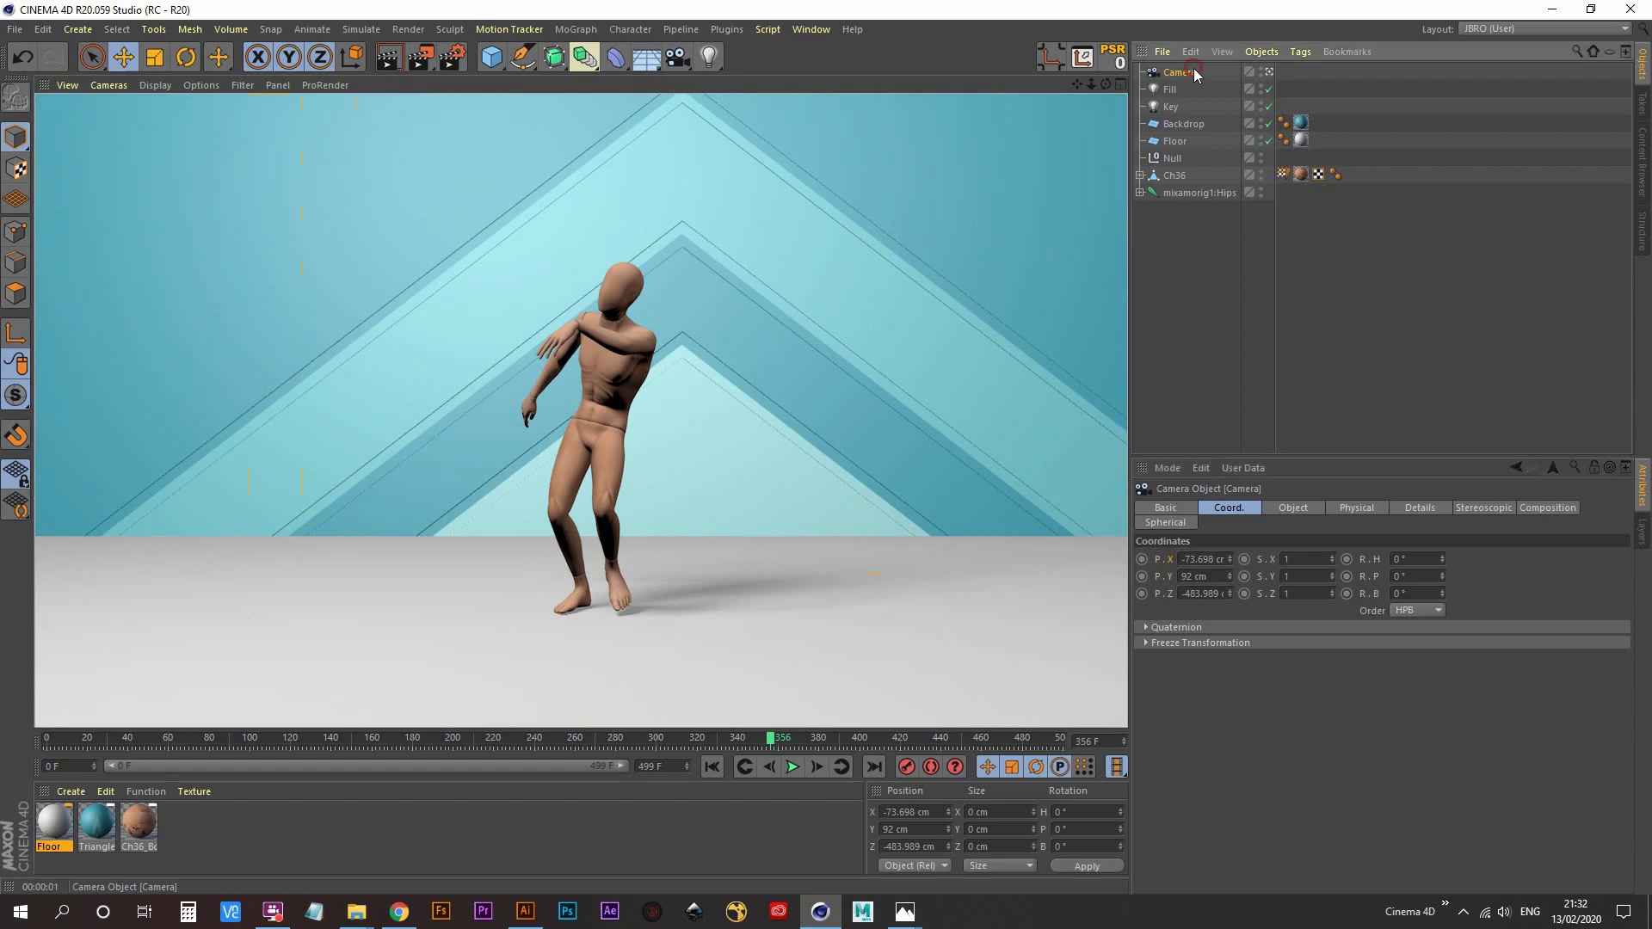
pyautogui.rightClick(1187, 72)
pyautogui.moveTo(1267, 78)
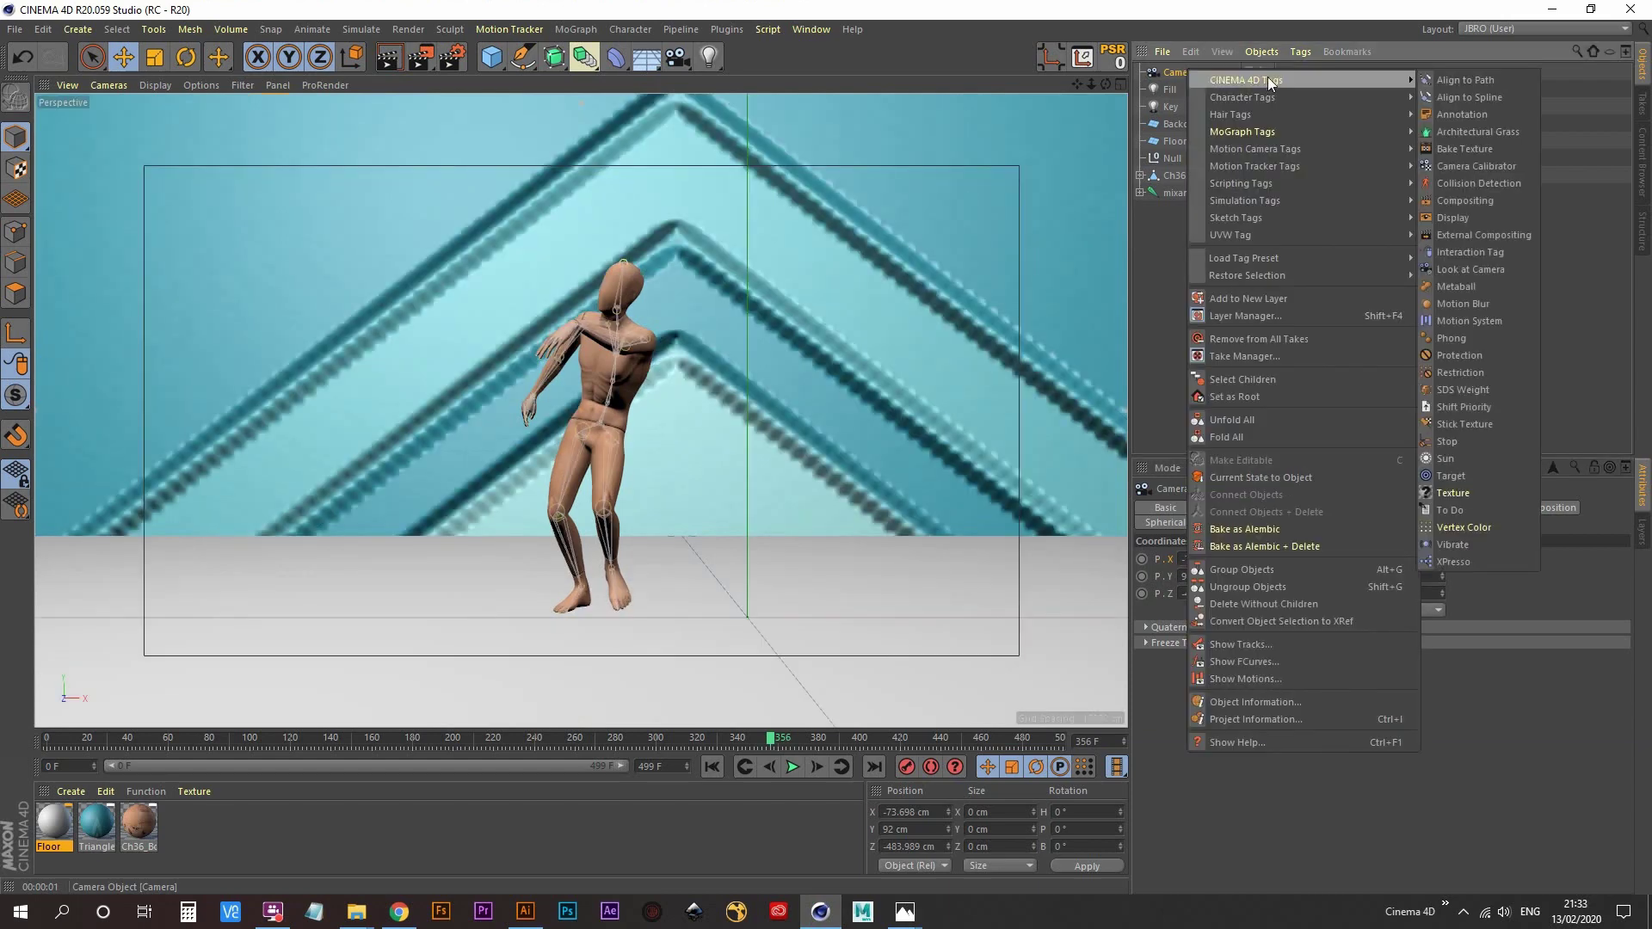
pyautogui.click(1460, 354)
pyautogui.moveTo(1091, 83); pyautogui.dragTo(1091, 84)
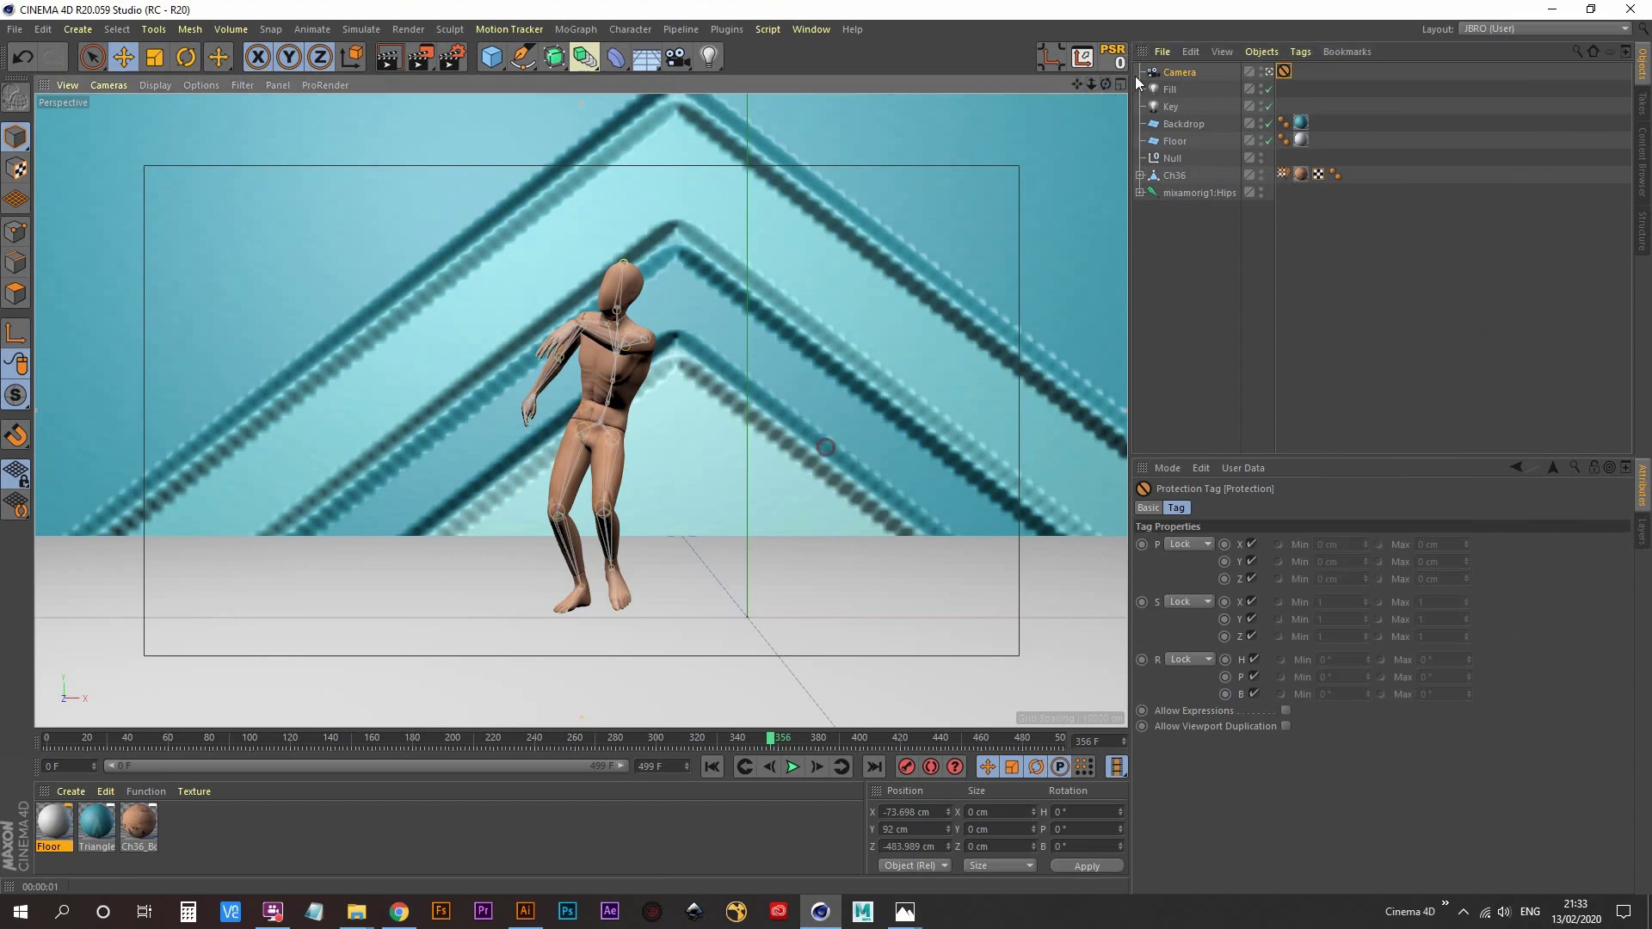
# - Leave the camera view and duplicate the Fill light to behind the character, at about X -58 cm and Z 64 cm
pyautogui.click(1267, 70)
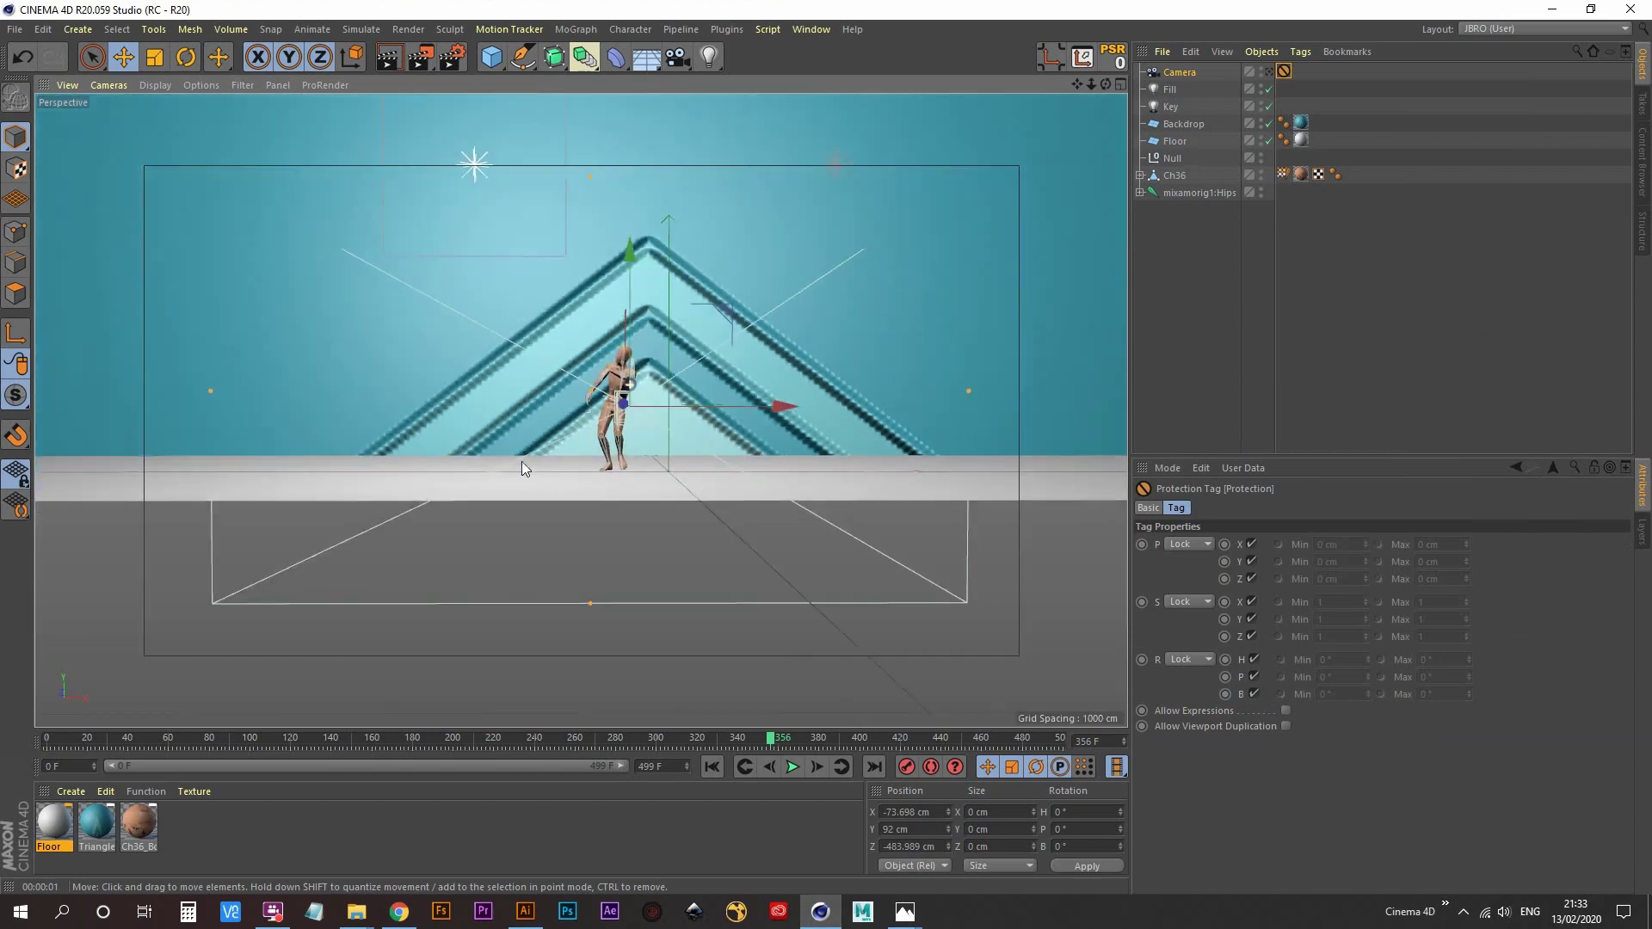
pyautogui.keyDown('alt'); pyautogui.moveTo(521, 461); pyautogui.dragTo(533, 495); pyautogui.keyUp('alt')
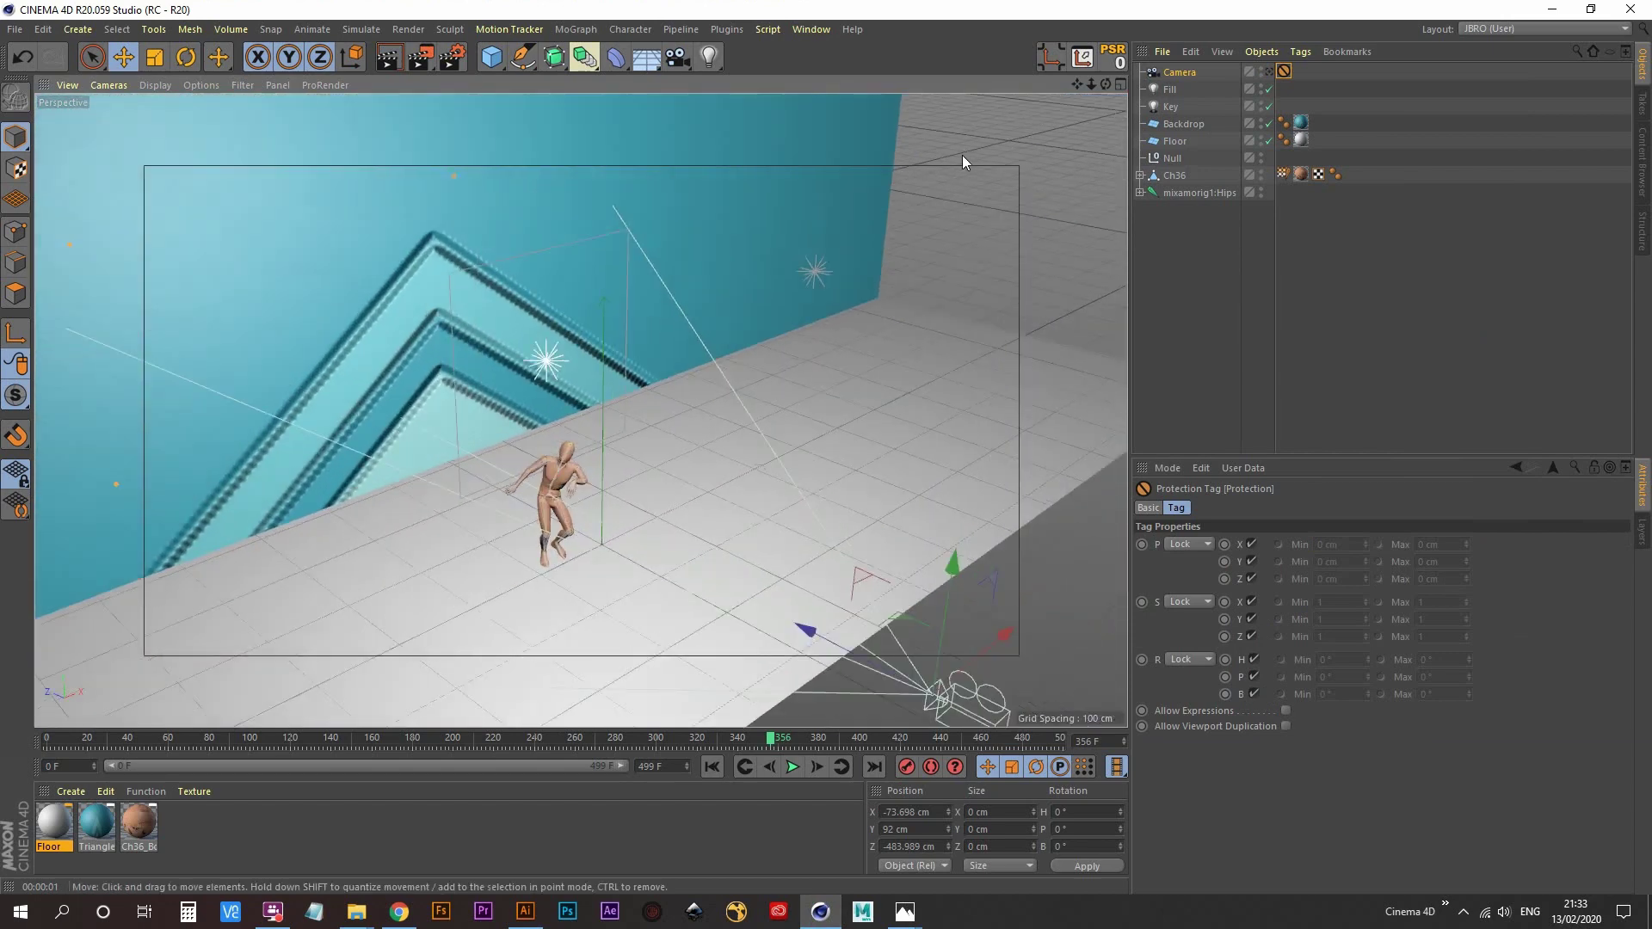
pyautogui.click(1171, 89)
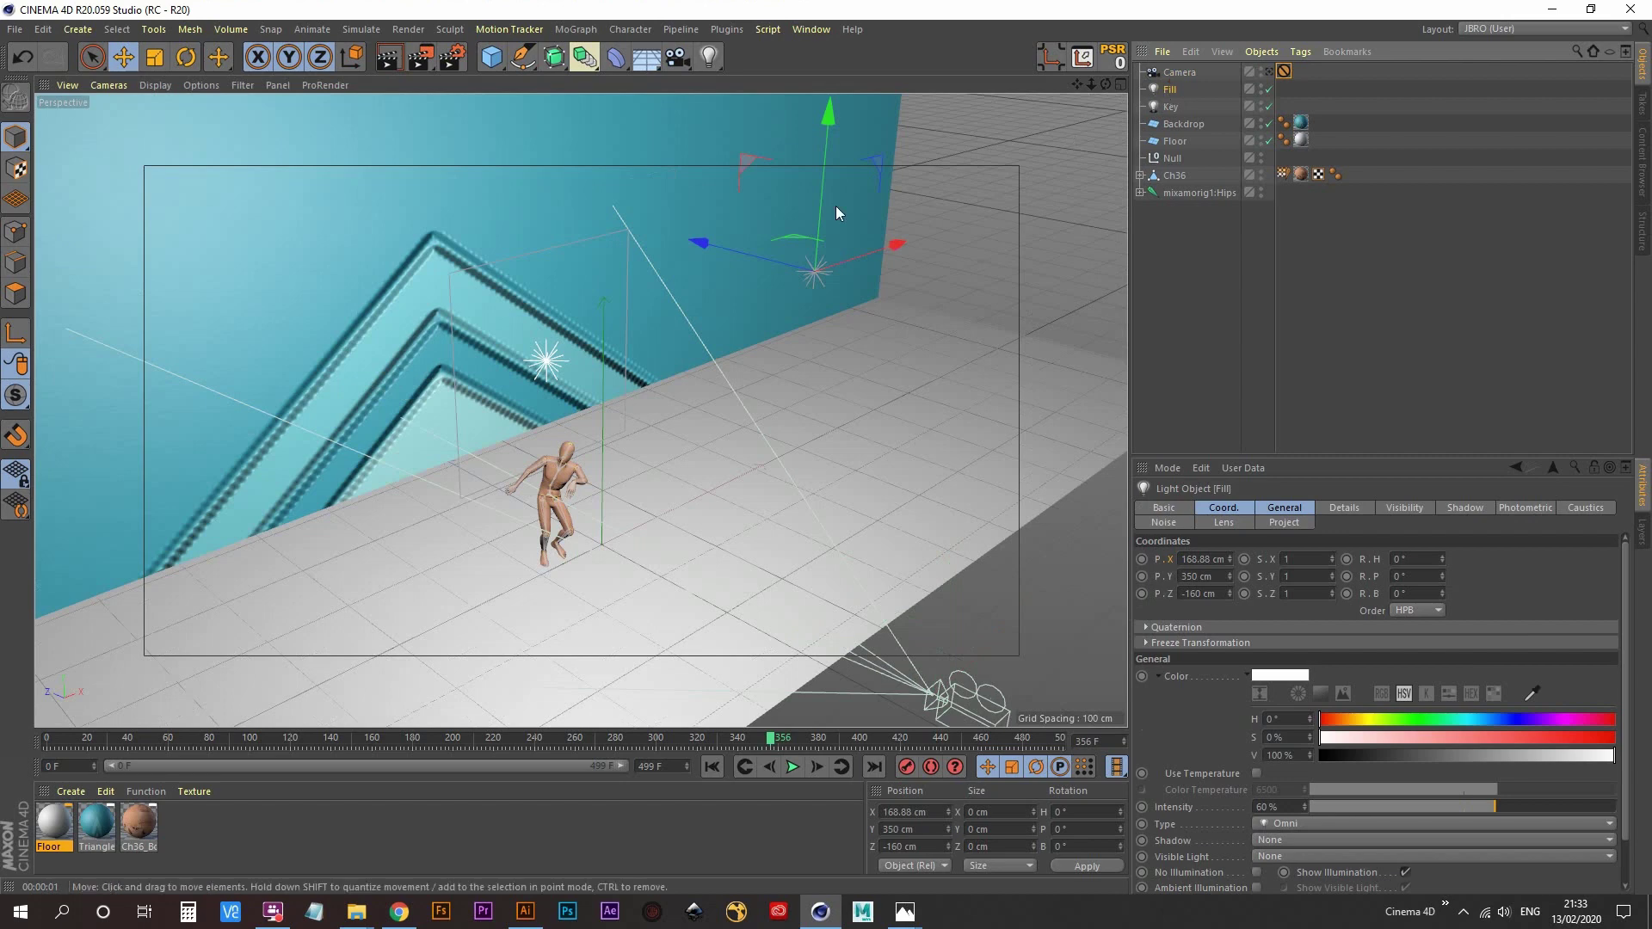
pyautogui.keyDown('alt'); pyautogui.moveTo(901, 240); pyautogui.dragTo(680, 454); pyautogui.keyUp('alt')
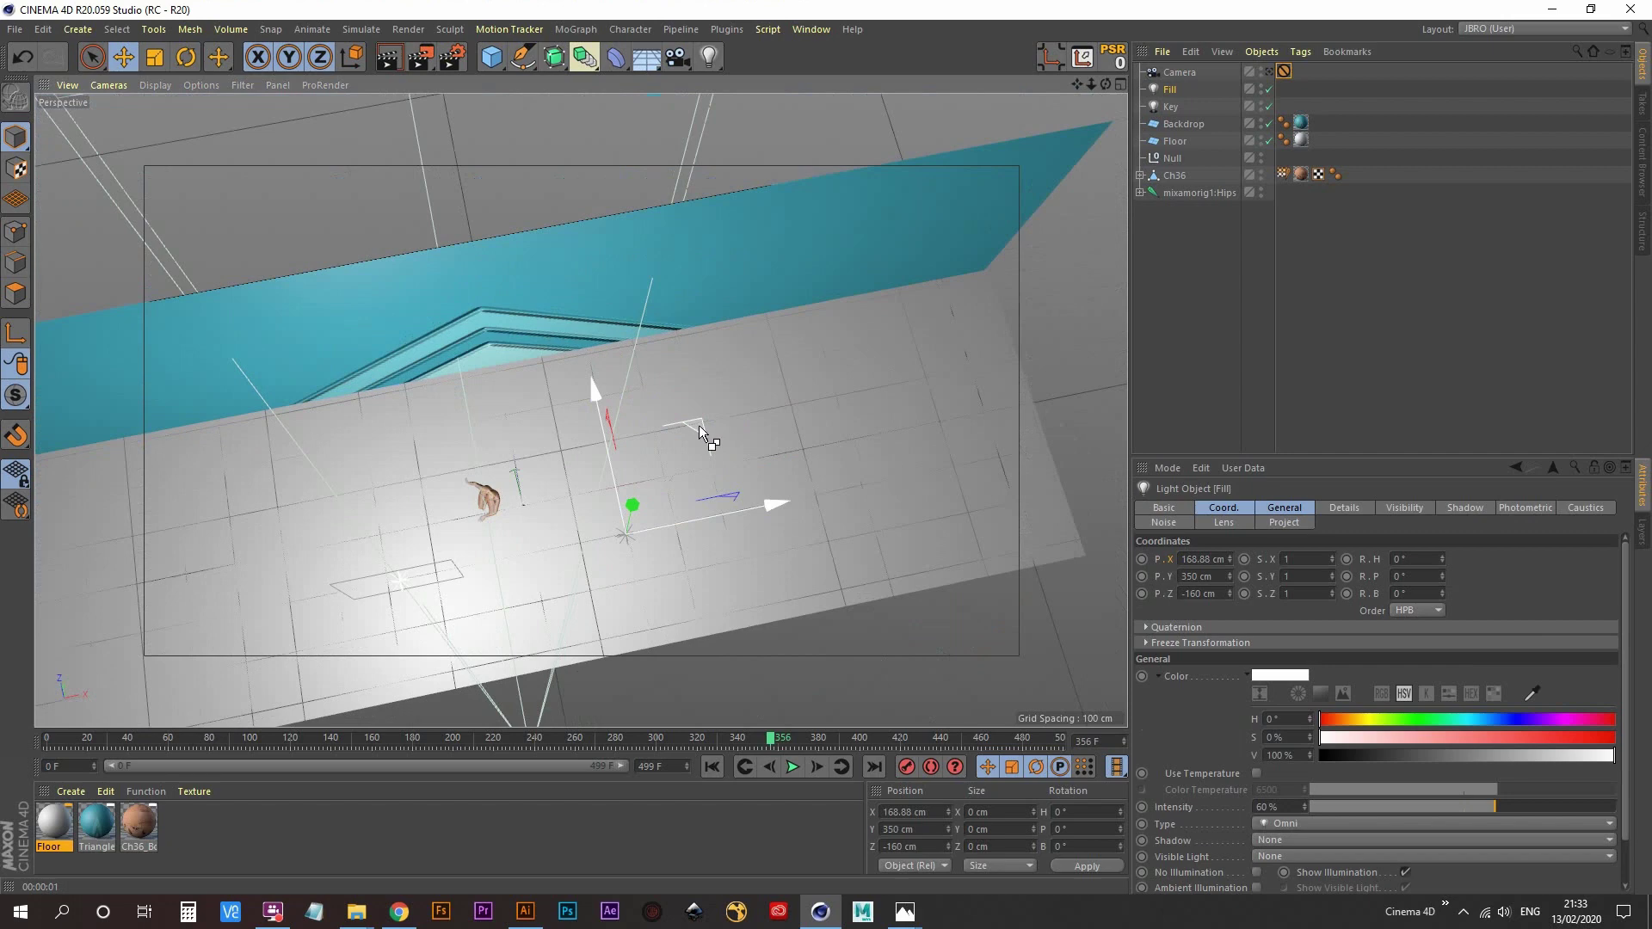
pyautogui.keyDown('ctrl'); pyautogui.moveTo(699, 425); pyautogui.dragTo(546, 471); pyautogui.keyUp('ctrl')
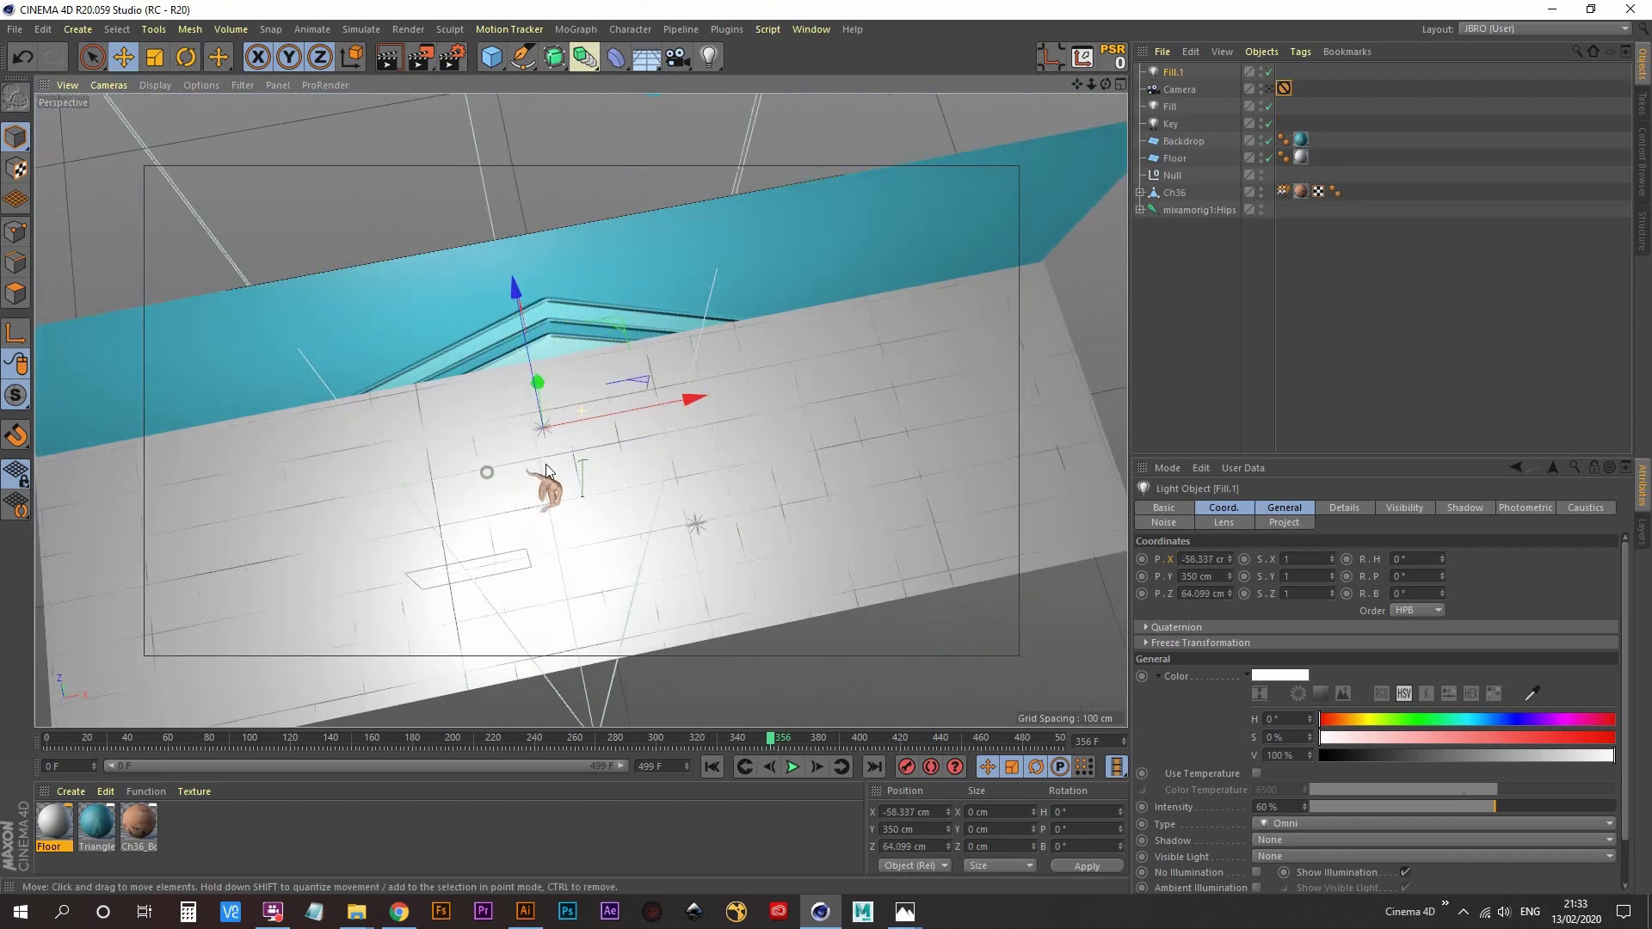
# - Adjust the duplicated light to about X -62 cm and Z 70 cm from above, and raise it to about Y 487 cm
pyautogui.middleClick(545, 471)
pyautogui.middleClick(719, 280)
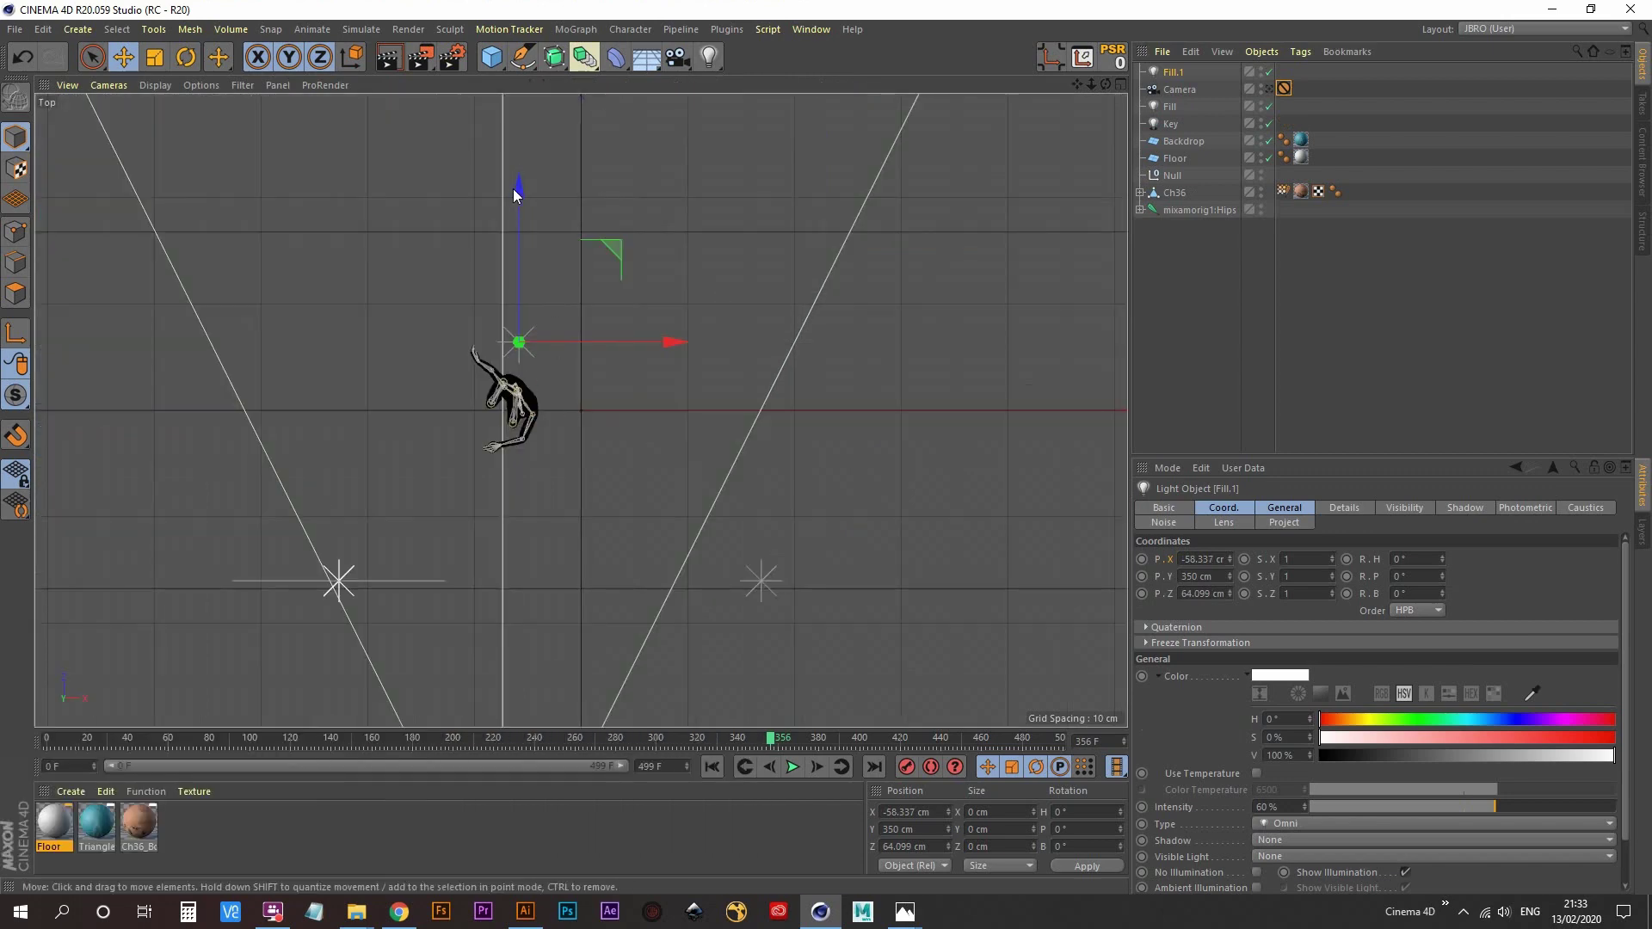
pyautogui.moveTo(513, 187); pyautogui.dragTo(514, 183)
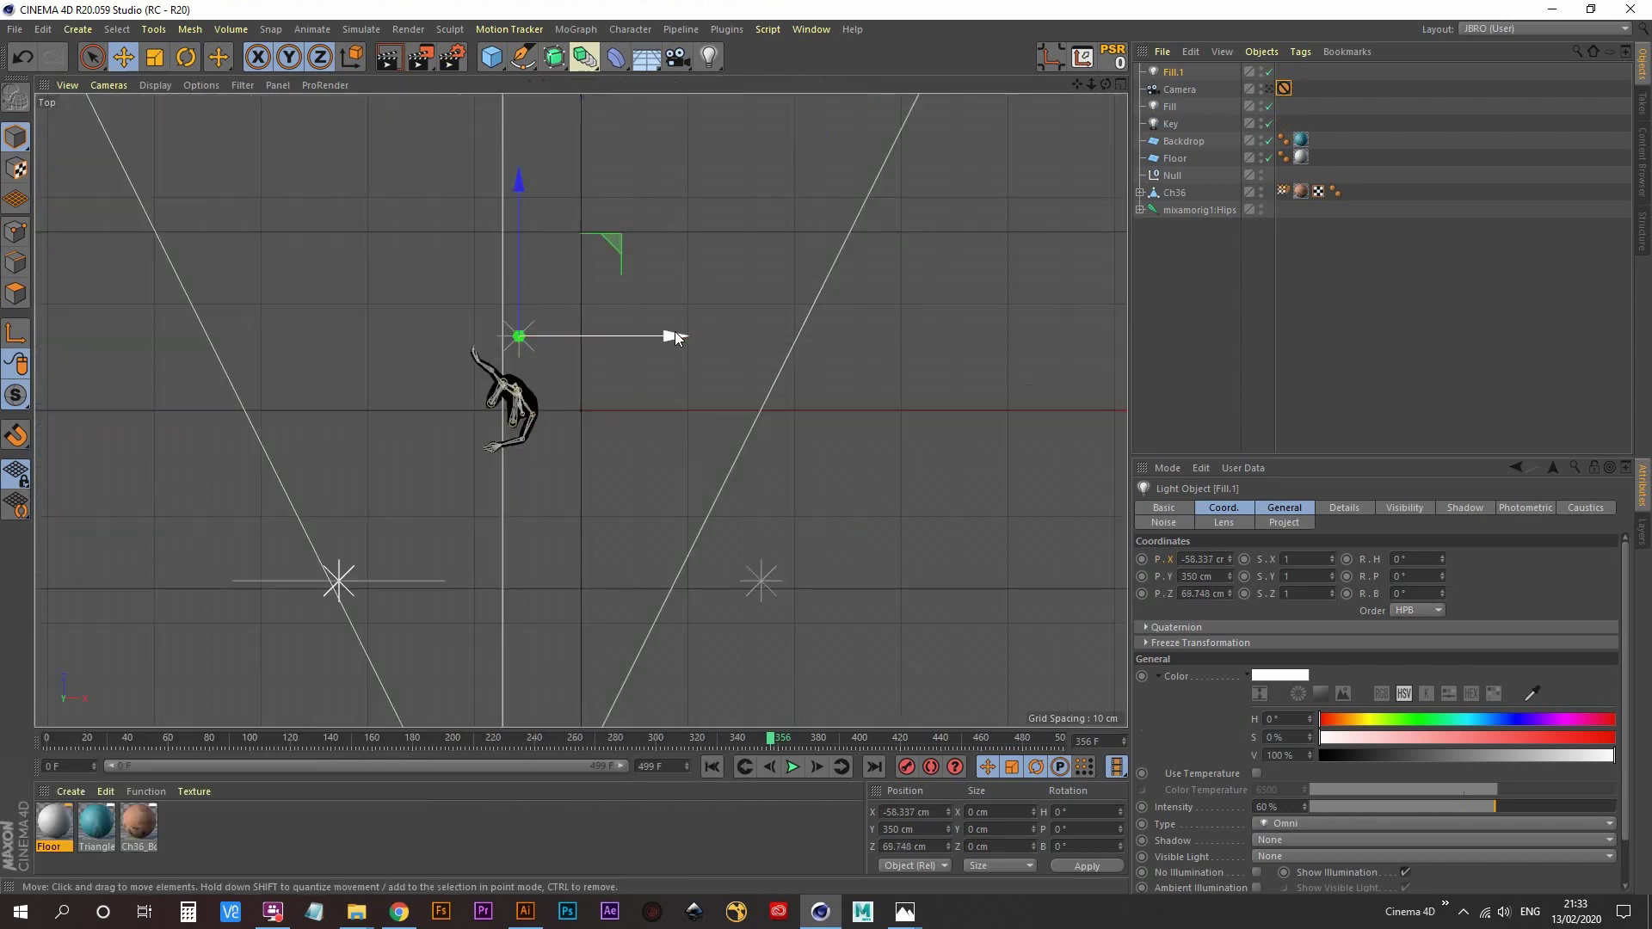
pyautogui.moveTo(675, 336); pyautogui.dragTo(671, 335)
pyautogui.middleClick(541, 378)
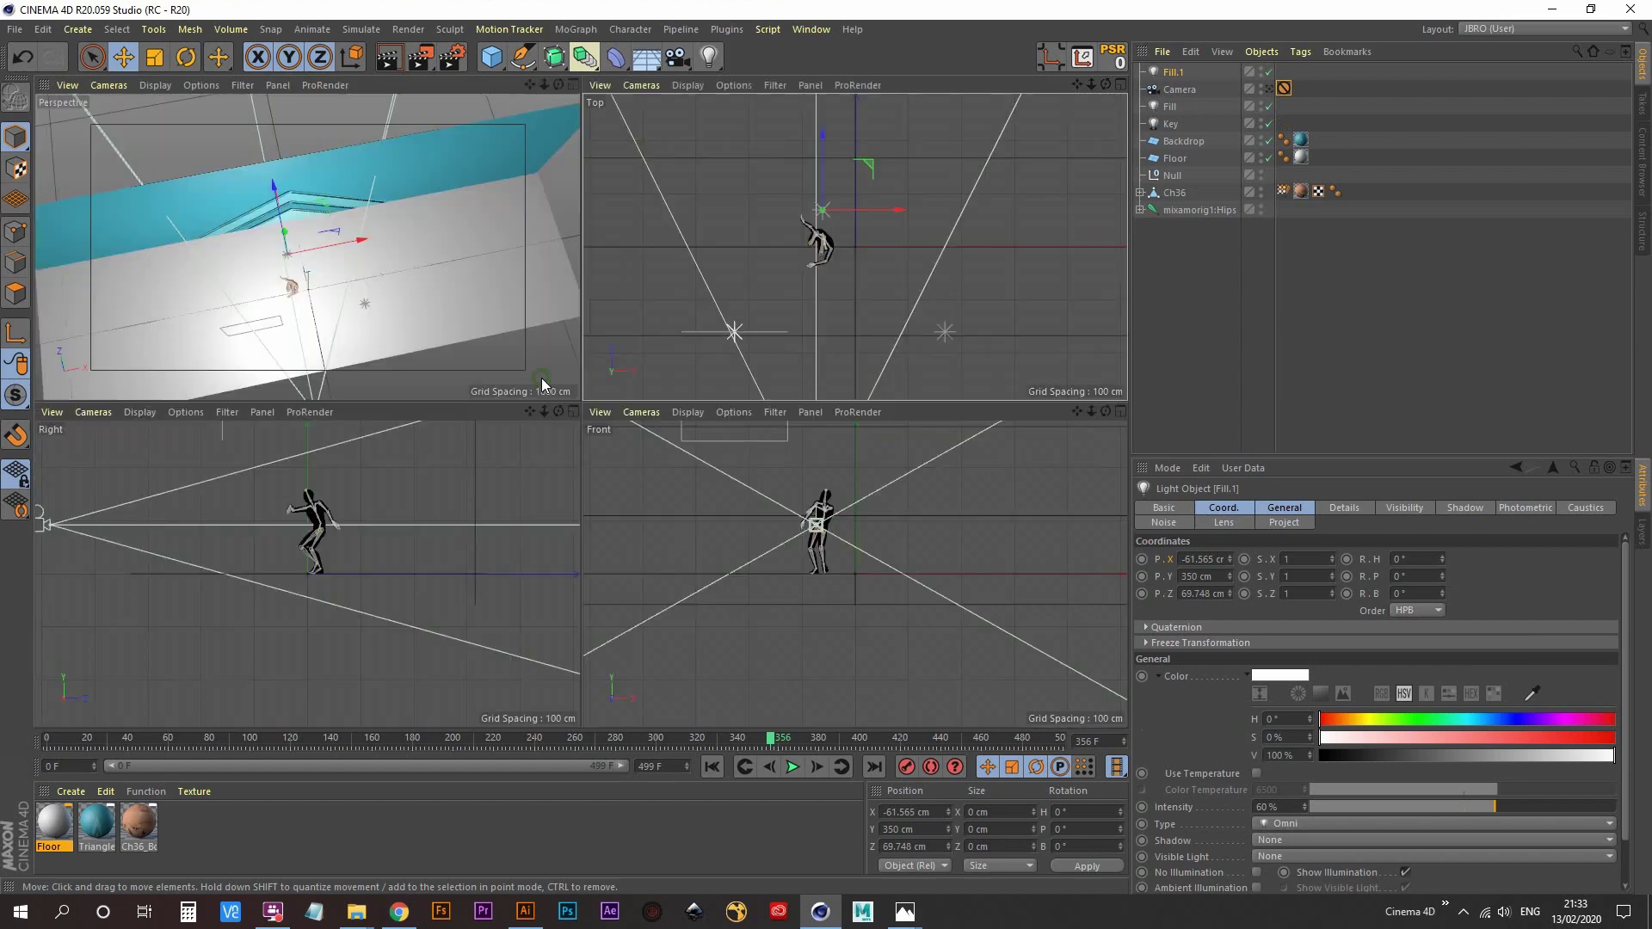
pyautogui.middleClick(415, 280)
pyautogui.keyDown('alt'); pyautogui.moveTo(415, 281); pyautogui.dragTo(526, 85); pyautogui.keyUp('alt')
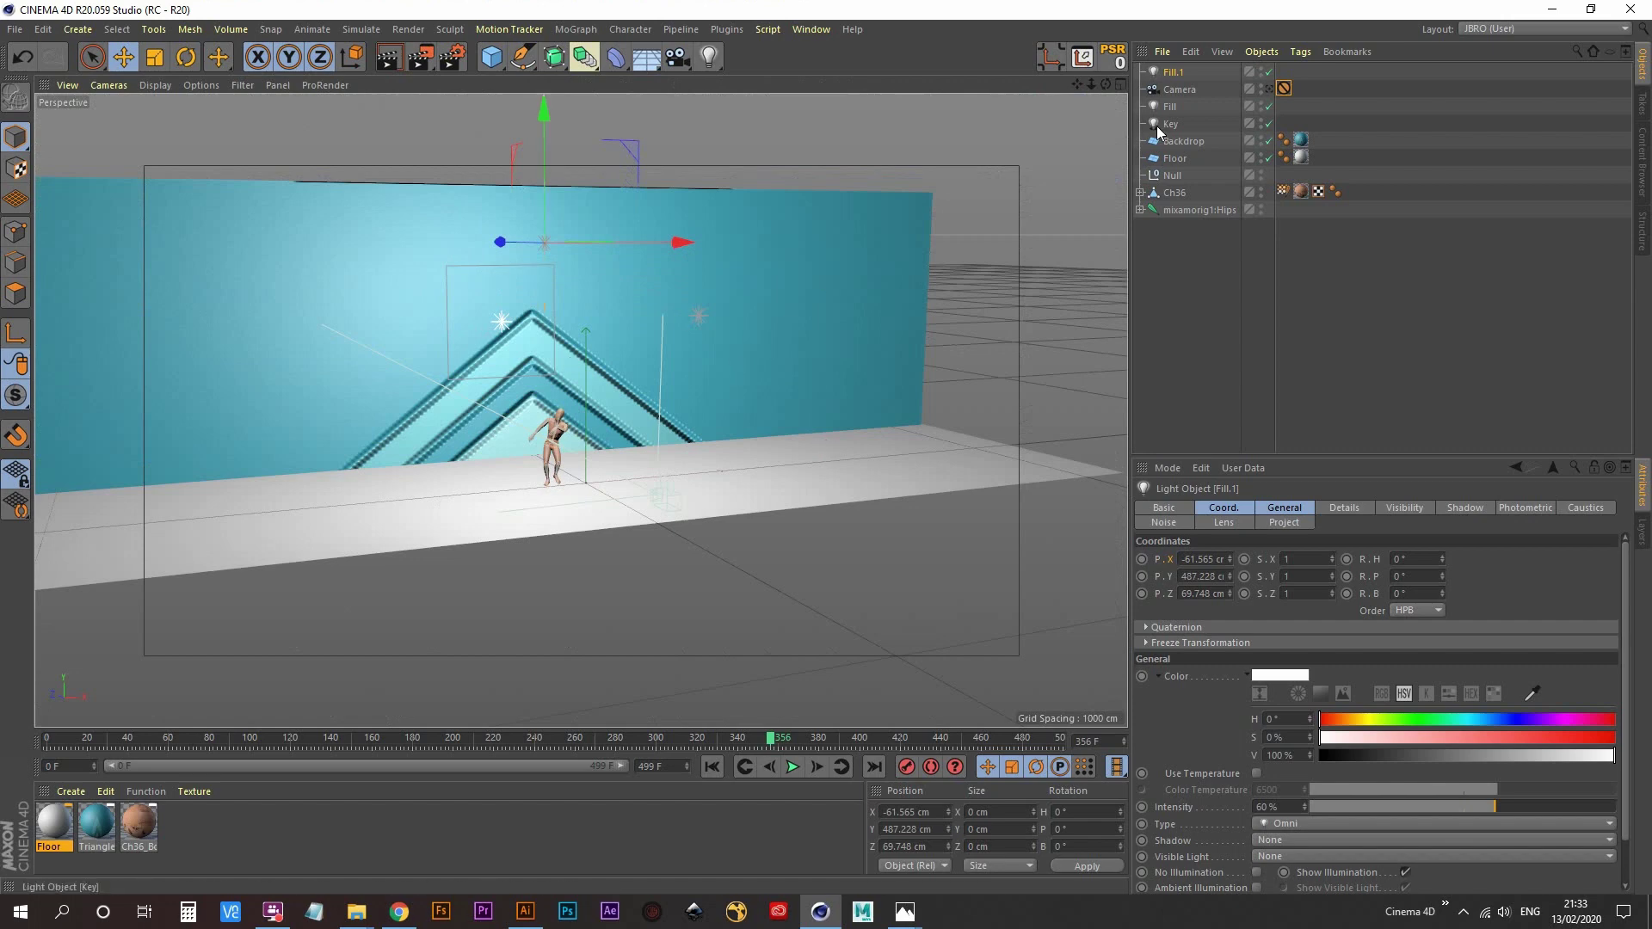
# - Place the duplicated light directly below the Camera in the object list and rename it Rim
pyautogui.moveTo(1181, 73); pyautogui.dragTo(1177, 95)
pyautogui.doubleClick(1176, 90)
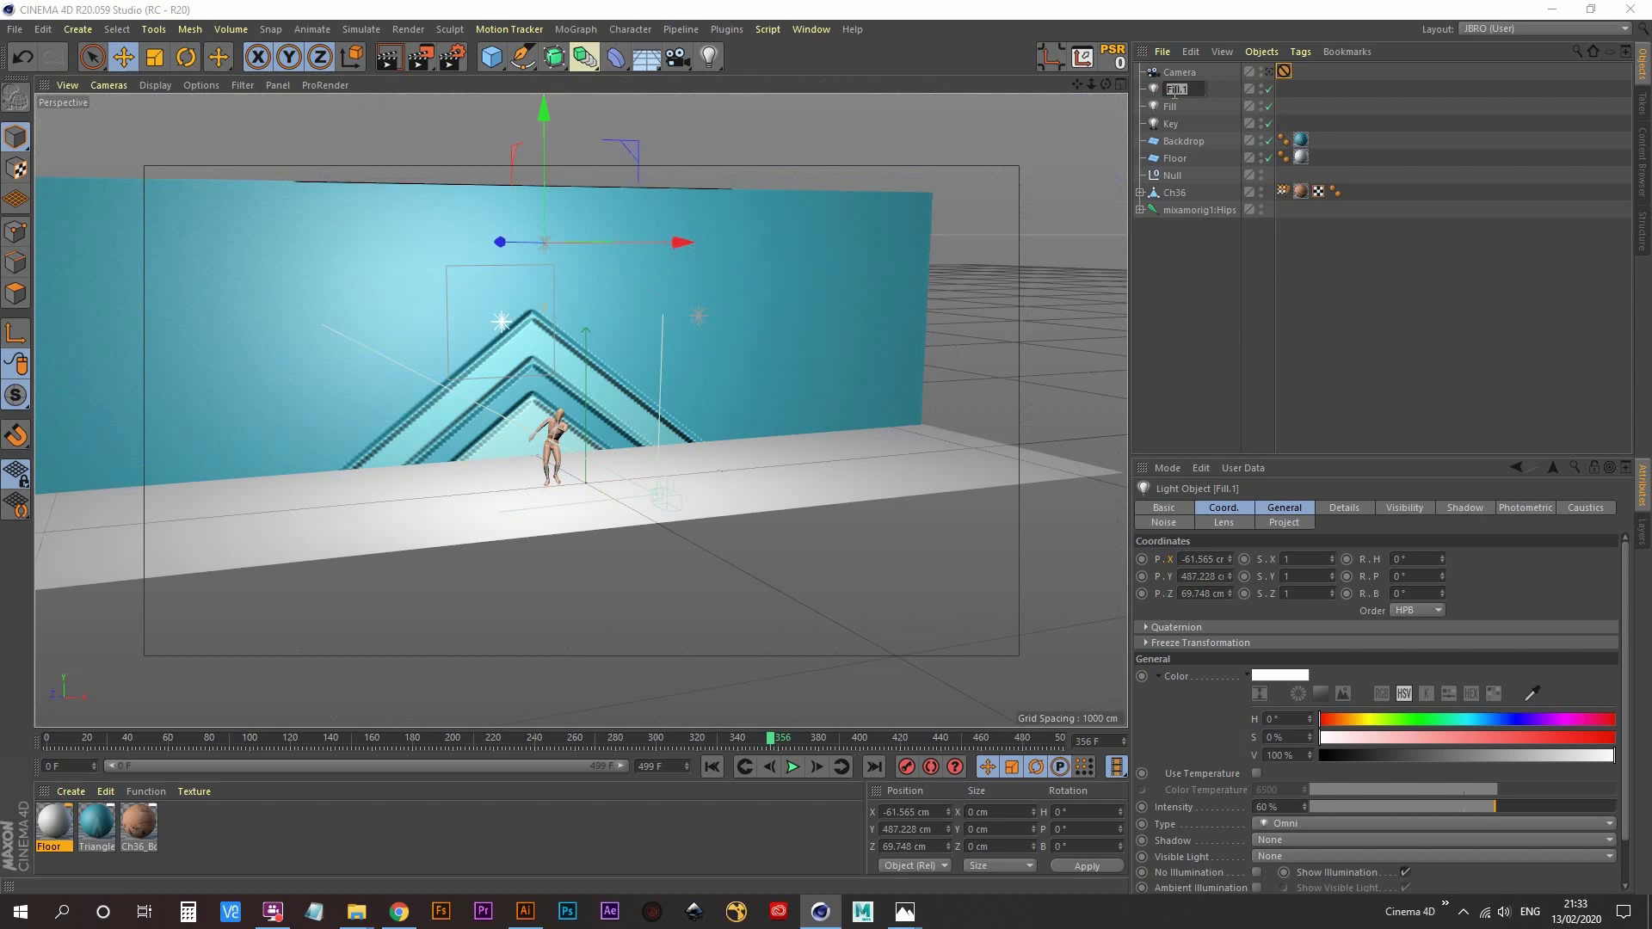
pyautogui.write('Fi')
pyautogui.write('m')
pyautogui.press('Return')
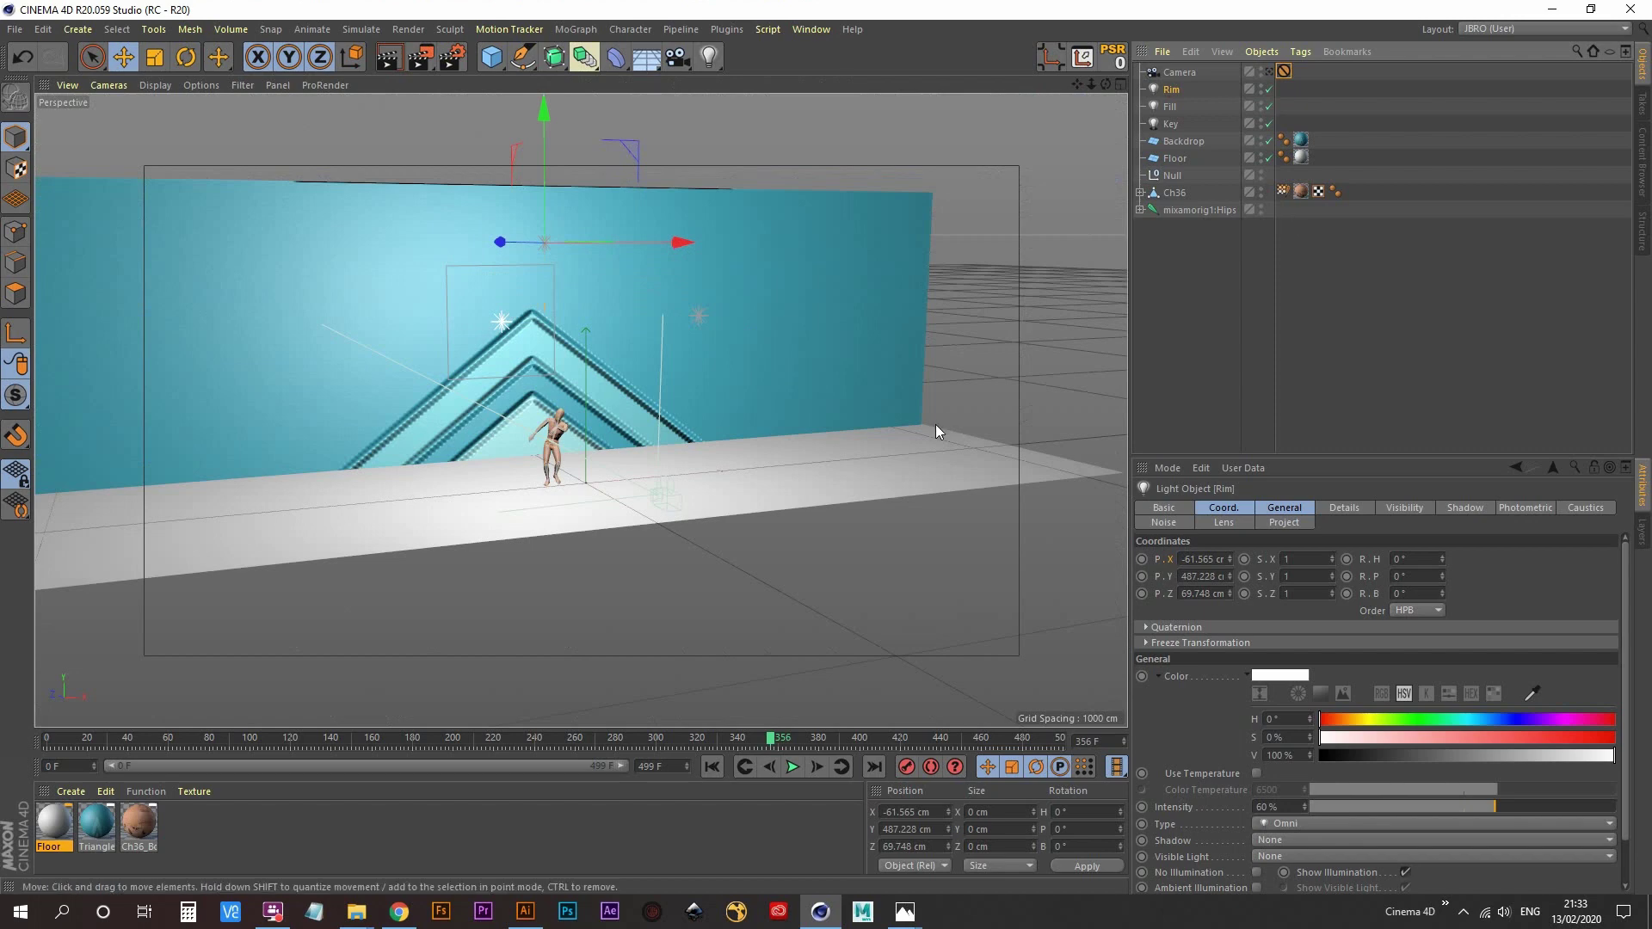
# - Return to the camera view and render the viewport to check the Rim light
pyautogui.click(1284, 71)
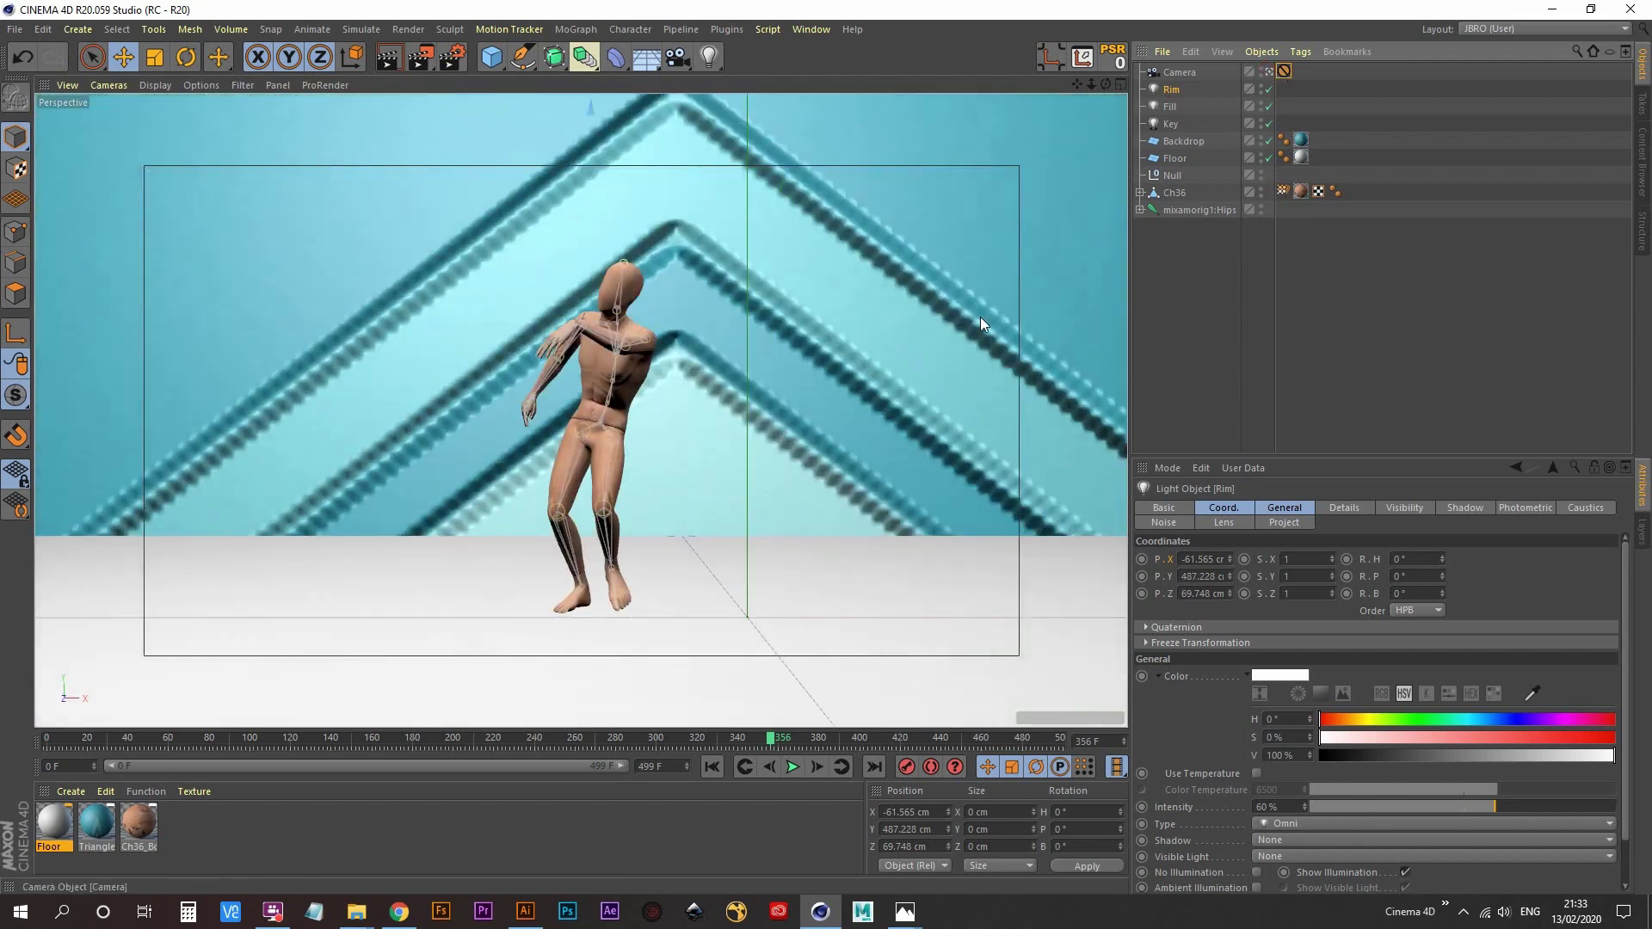
pyautogui.click(388, 56)
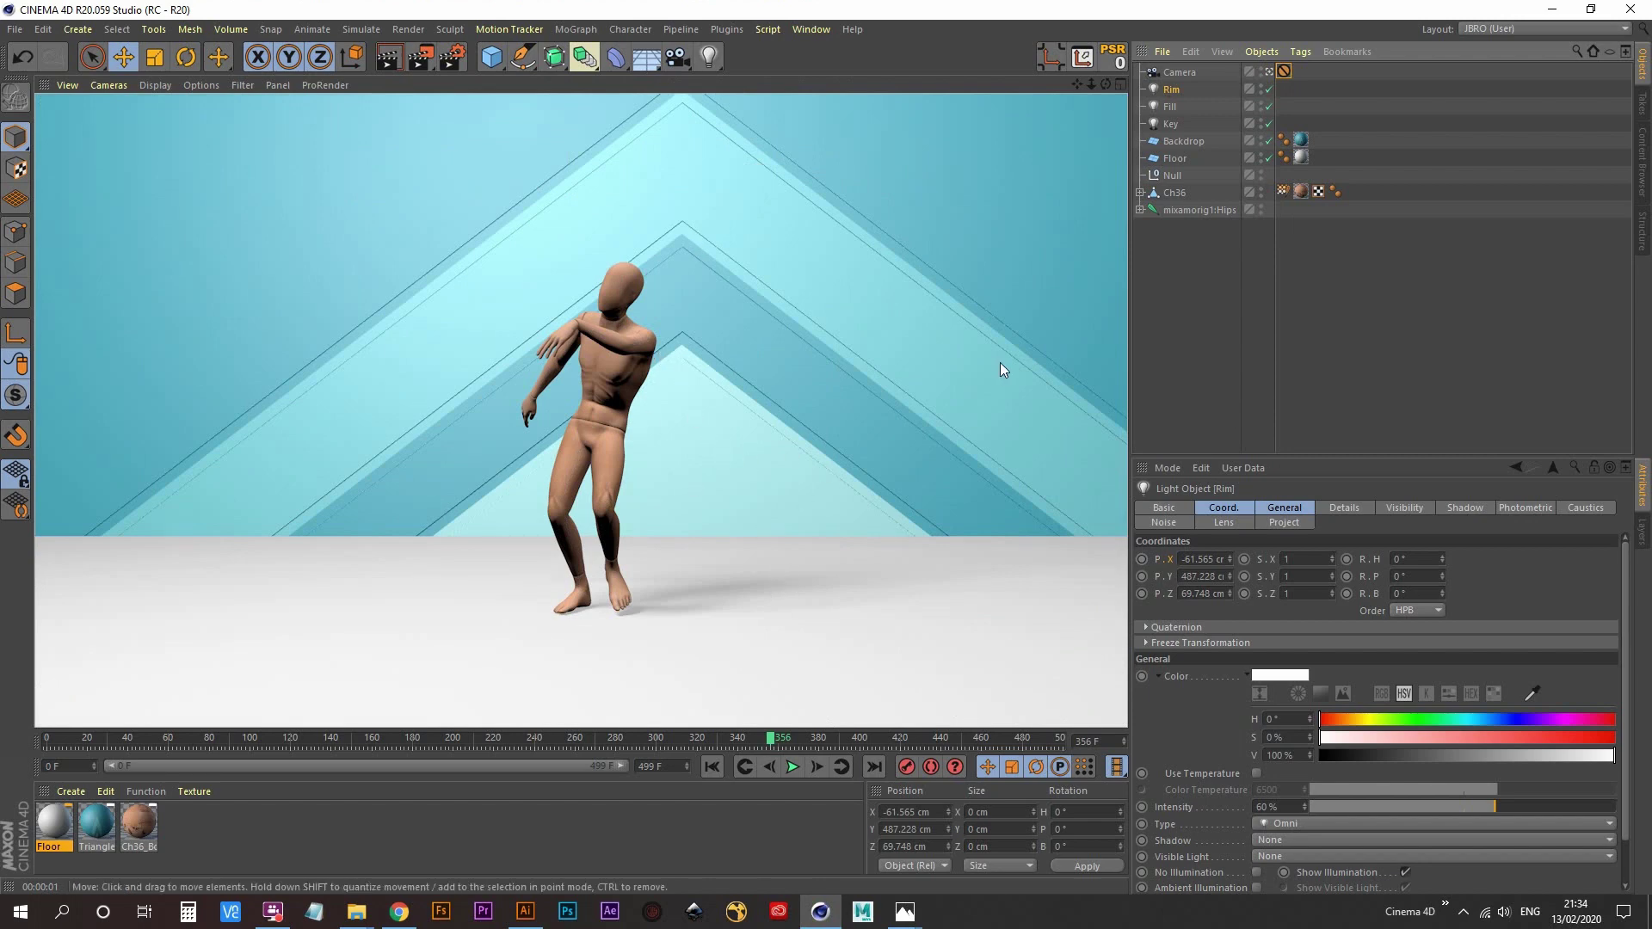
# - Deselect everything and add a Sky object to the scene
pyautogui.click(1201, 320)
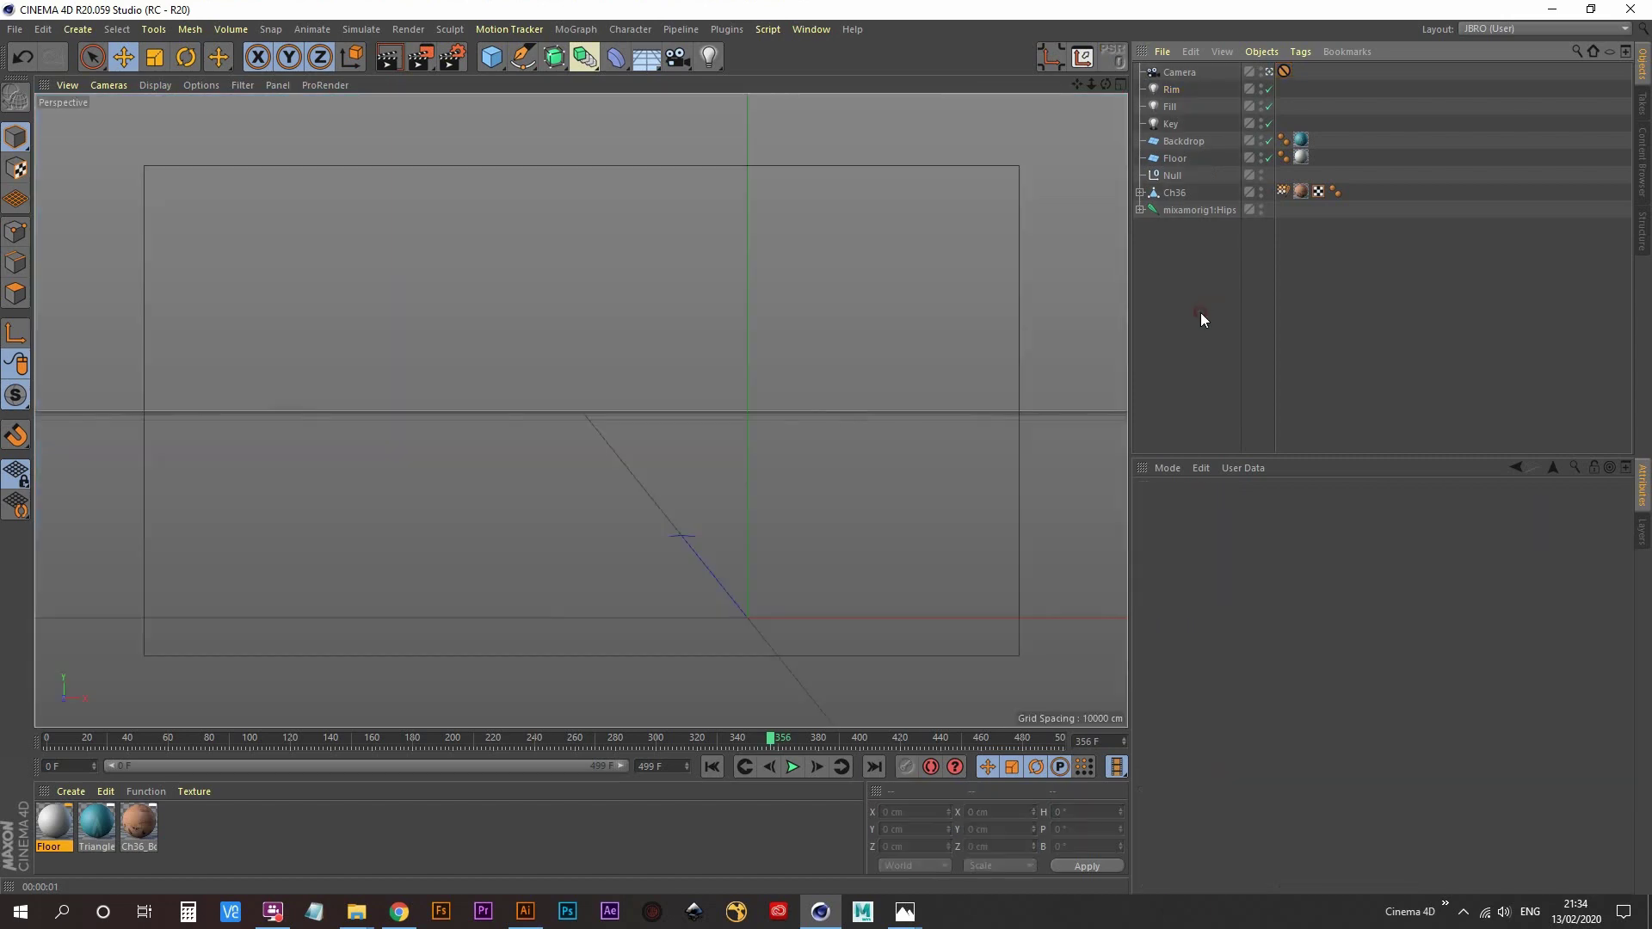
pyautogui.click(643, 57)
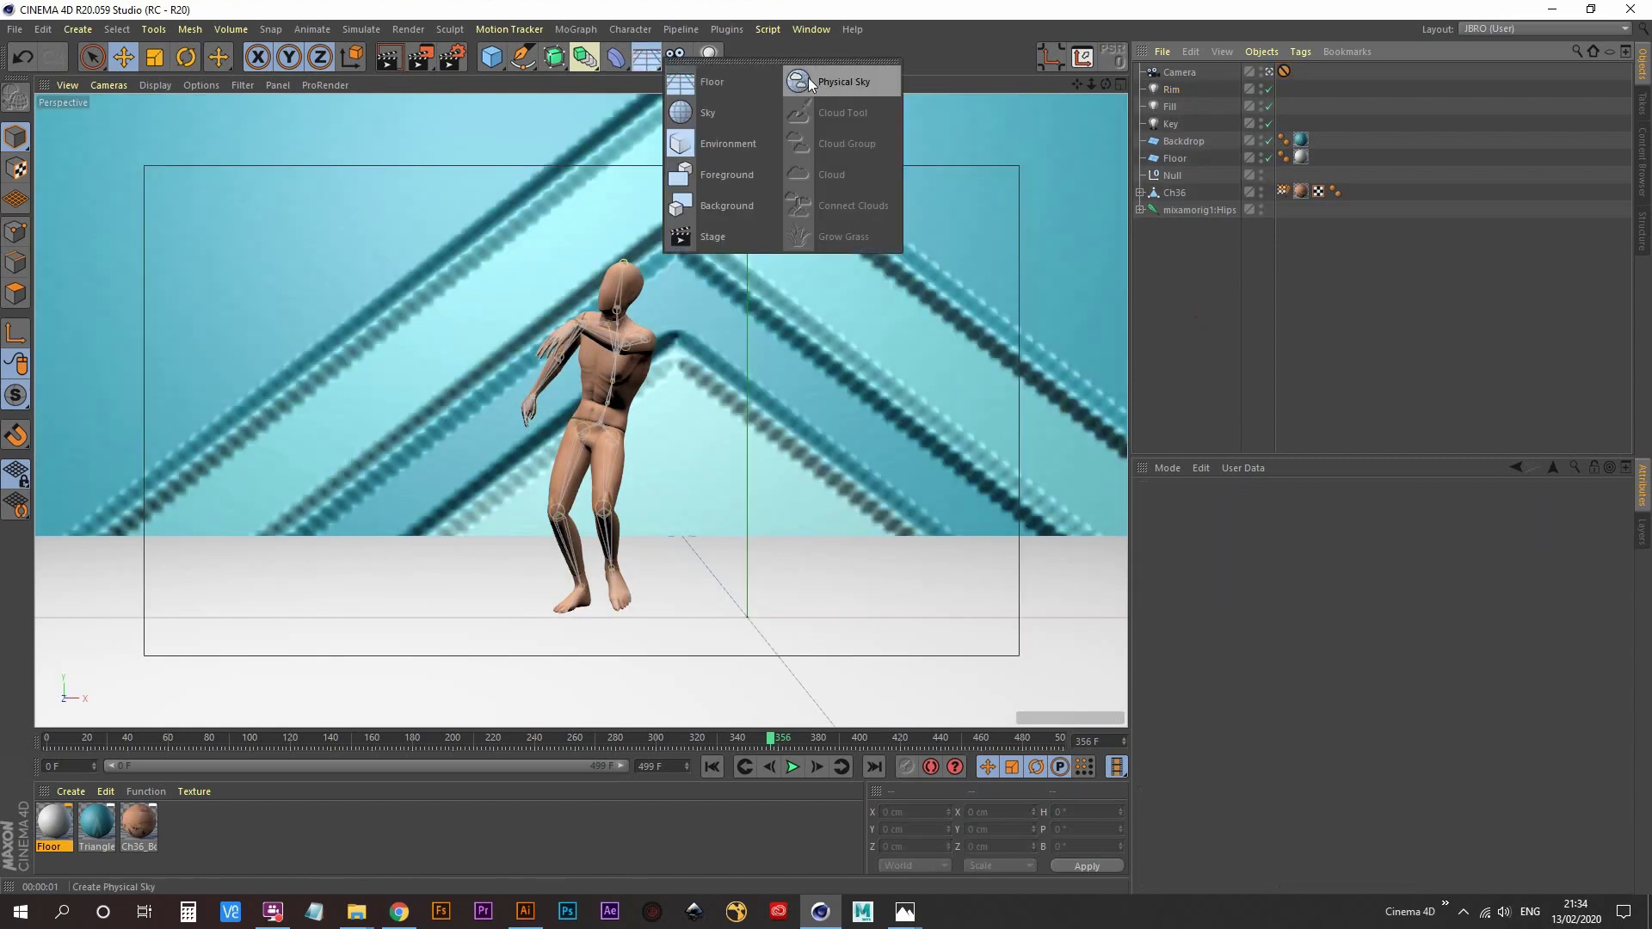
pyautogui.click(691, 113)
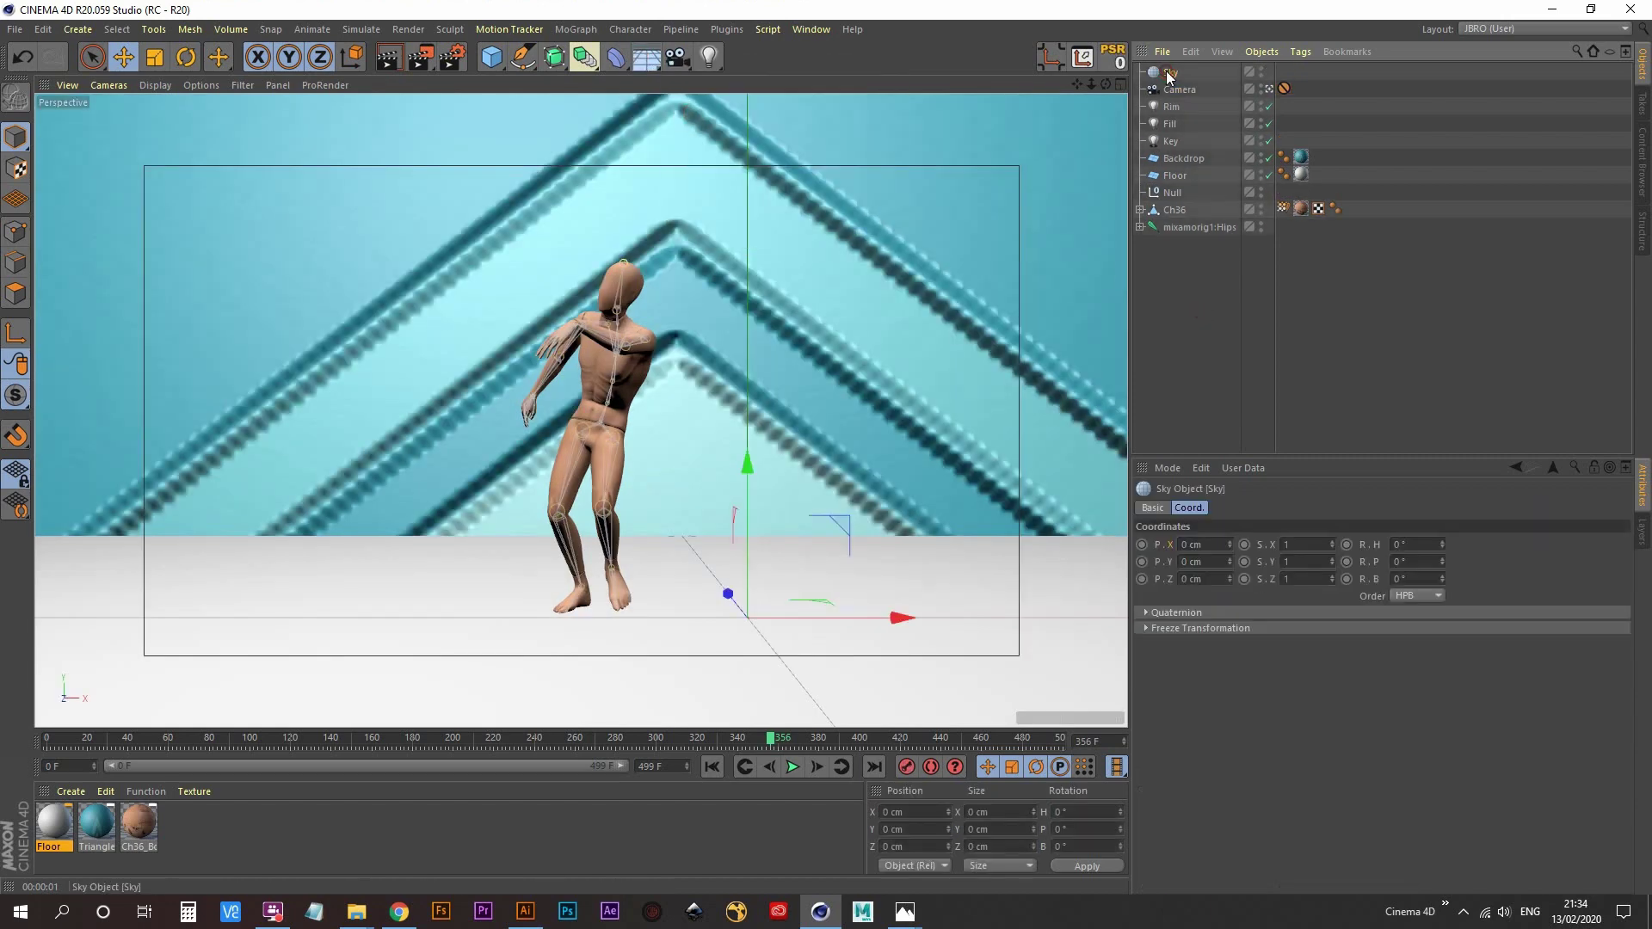
# - Find the Photo Studio environment in the Light Setups presets of the content library and apply it to the Sky object
pyautogui.click(1642, 164)
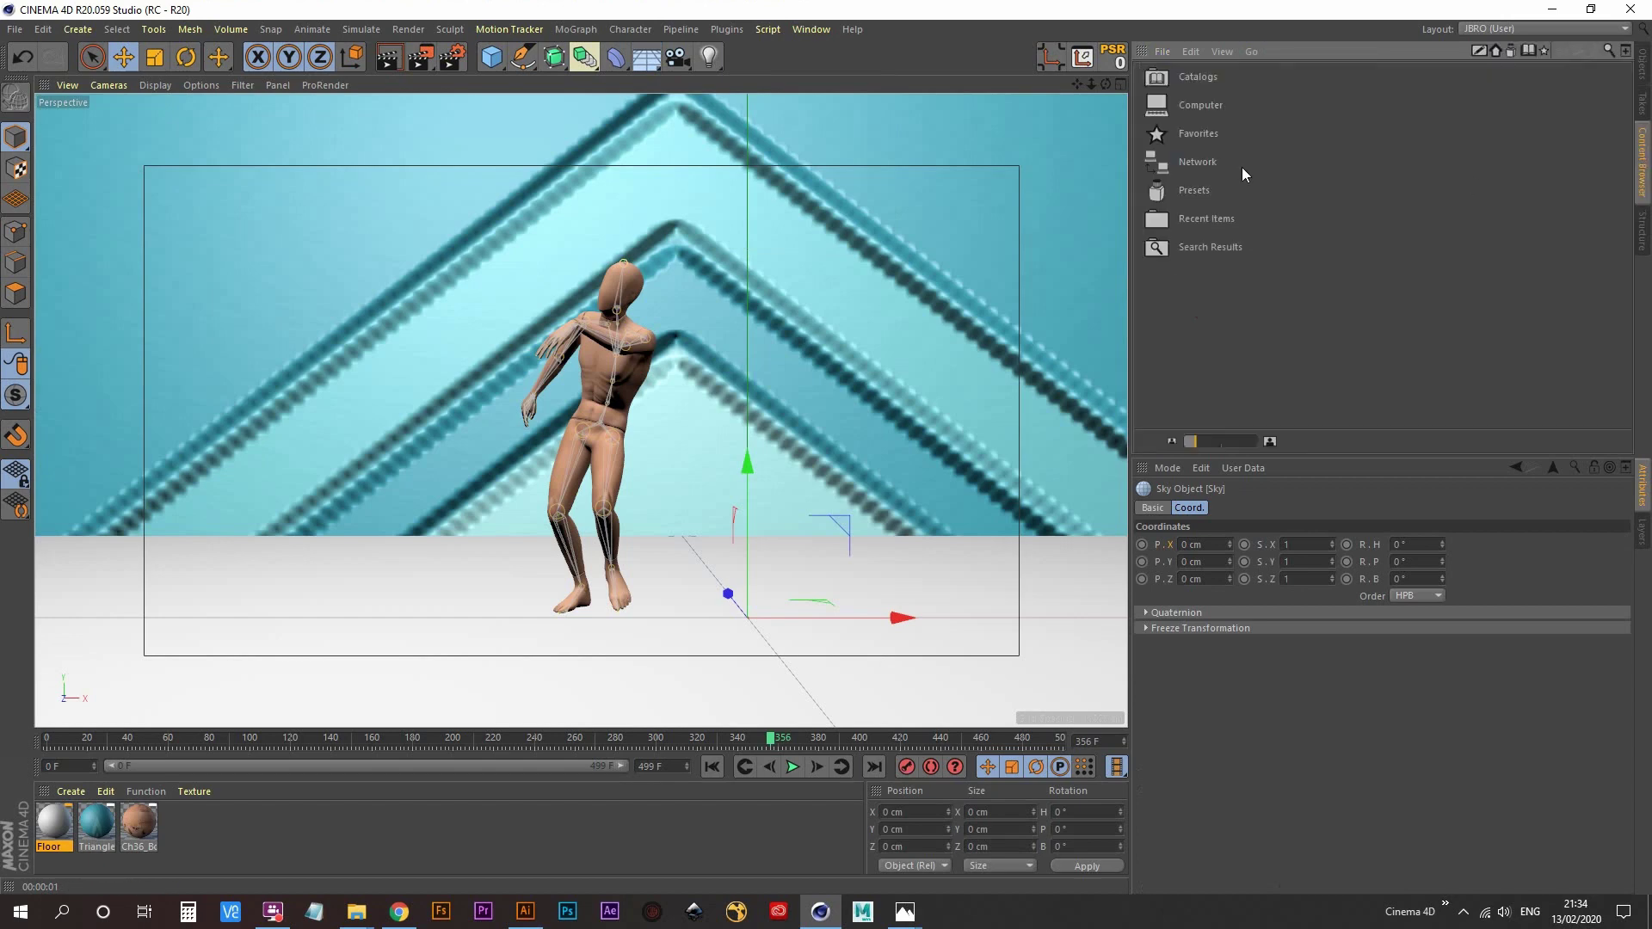
pyautogui.doubleClick(1205, 193)
pyautogui.doubleClick(1201, 190)
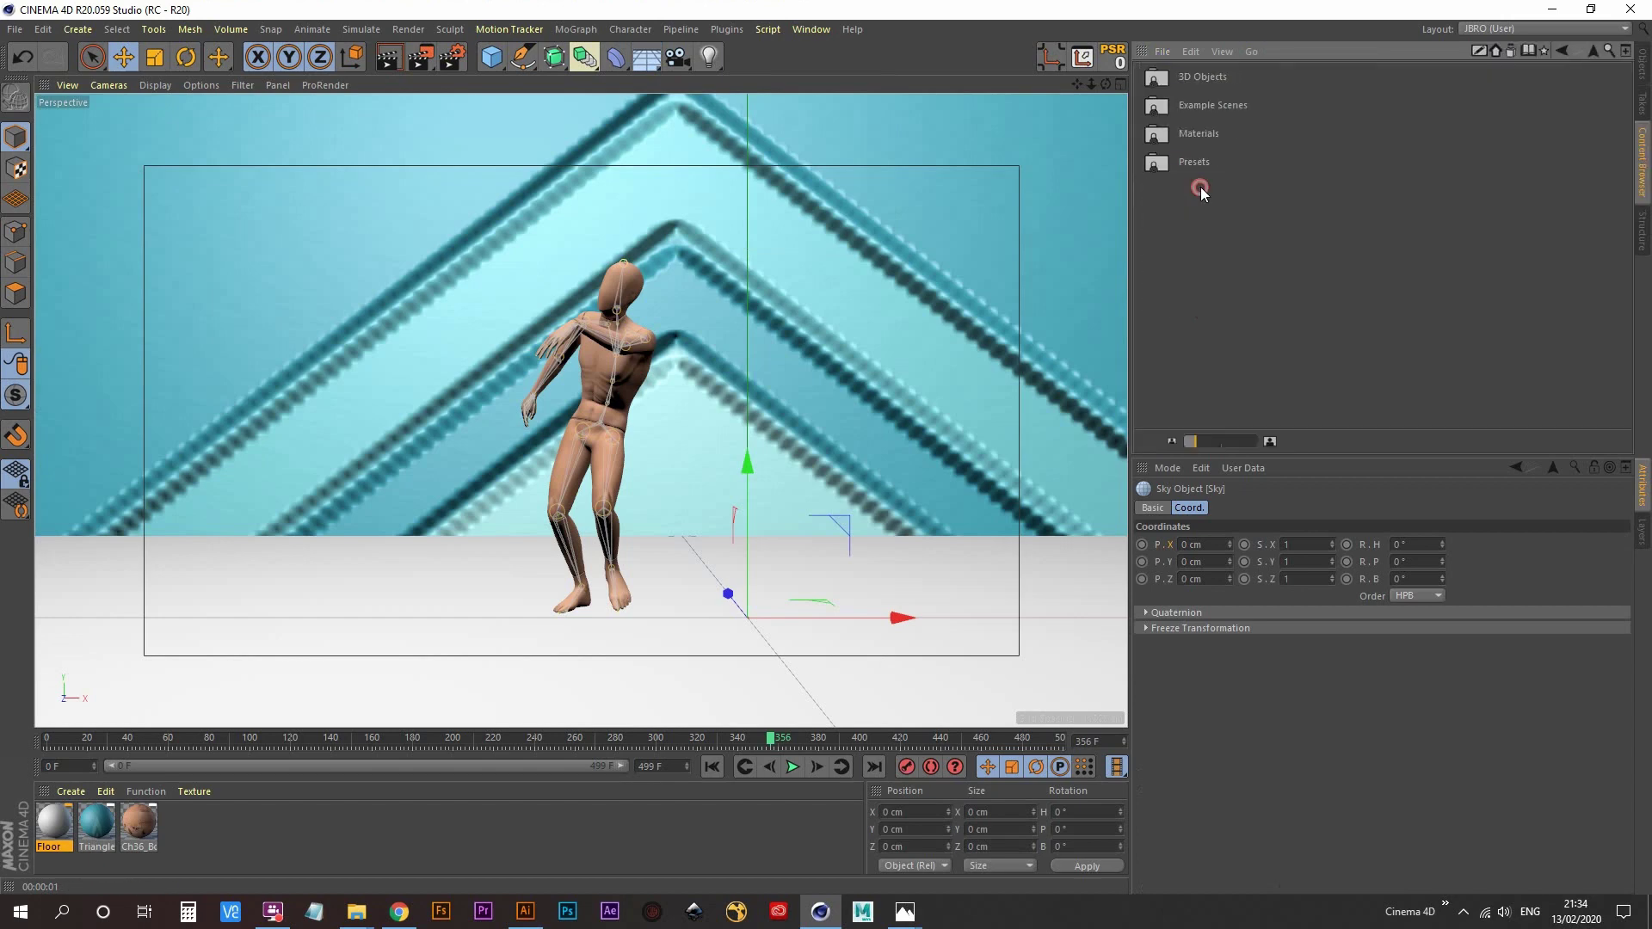
pyautogui.doubleClick(1199, 110)
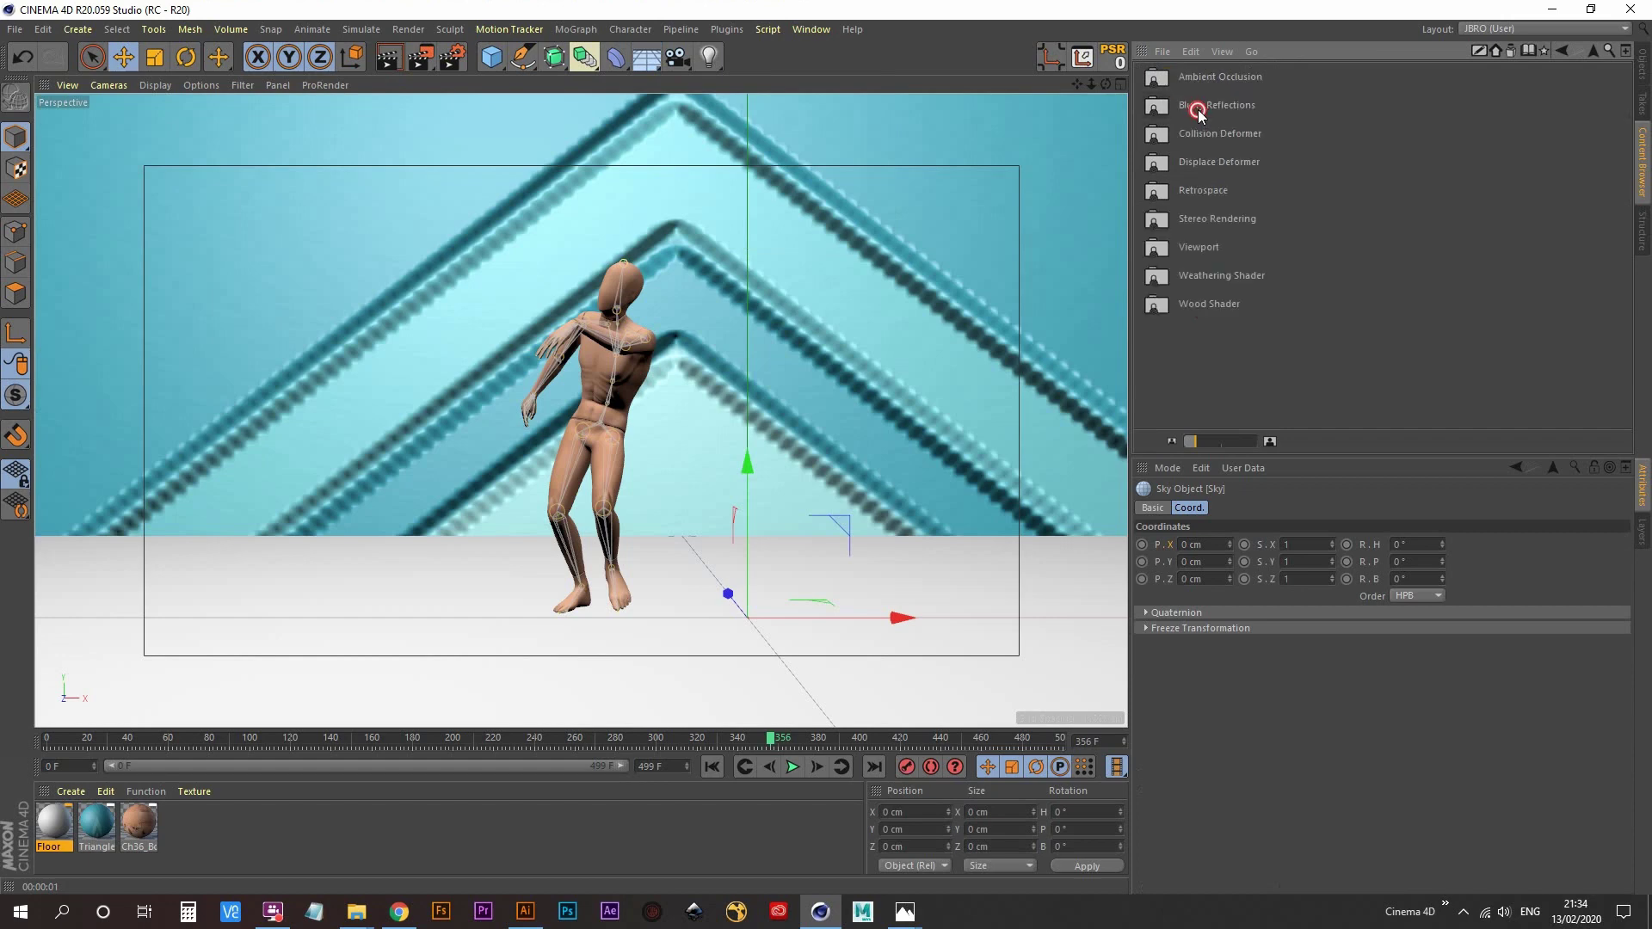
pyautogui.click(1591, 50)
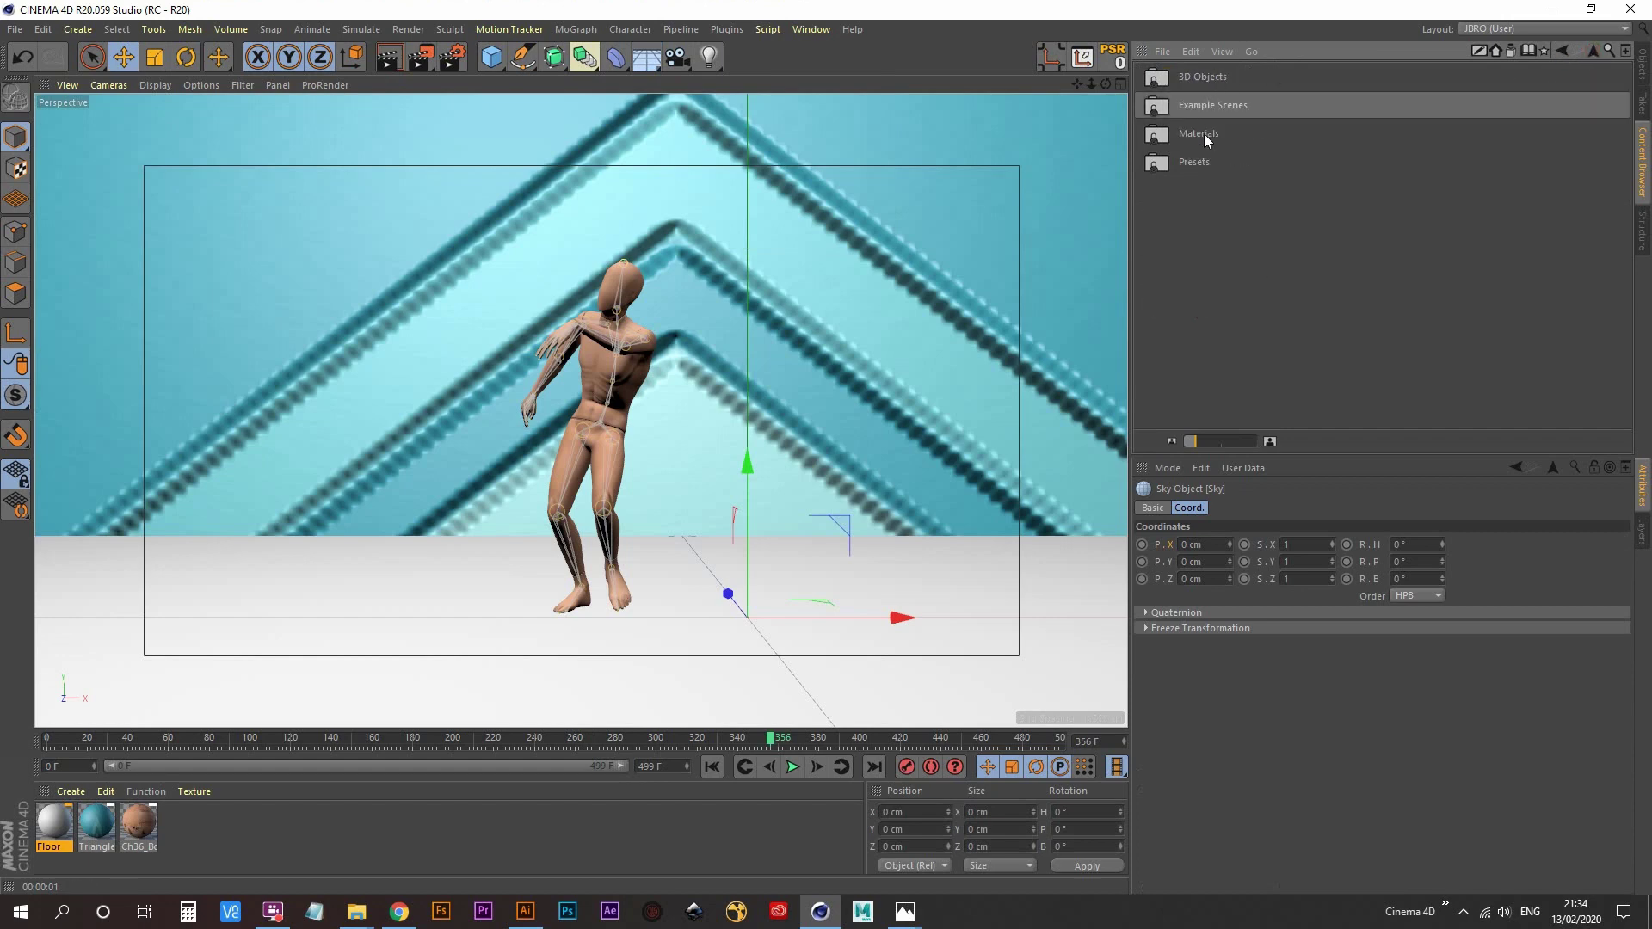
pyautogui.doubleClick(1204, 166)
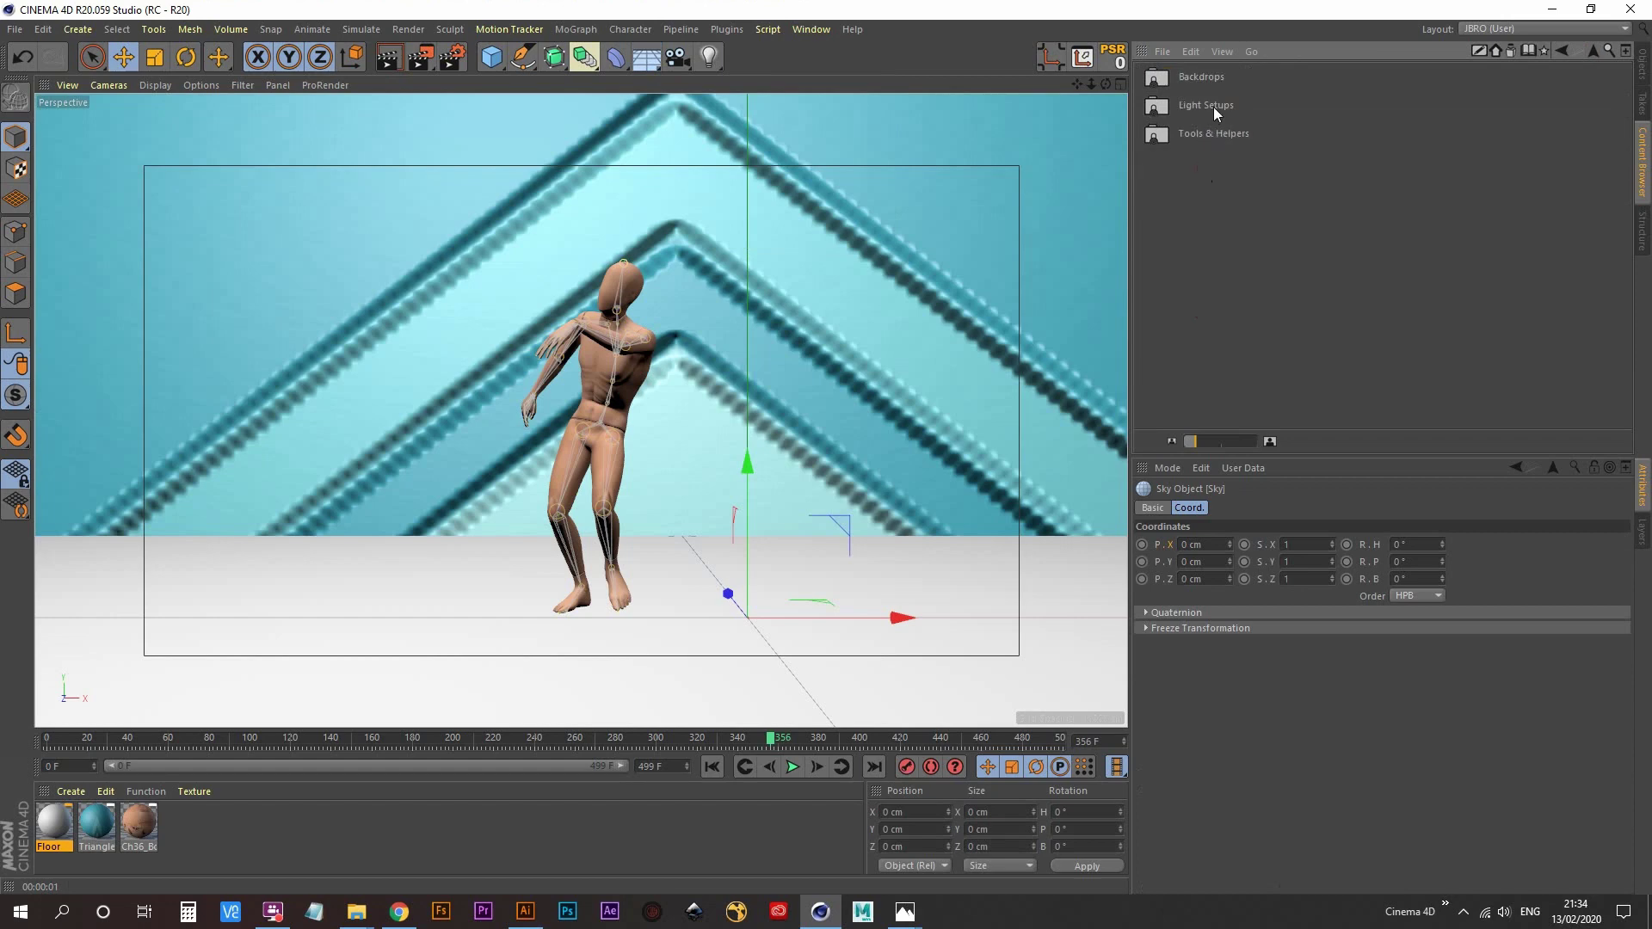
pyautogui.doubleClick(1213, 106)
pyautogui.doubleClick(1189, 76)
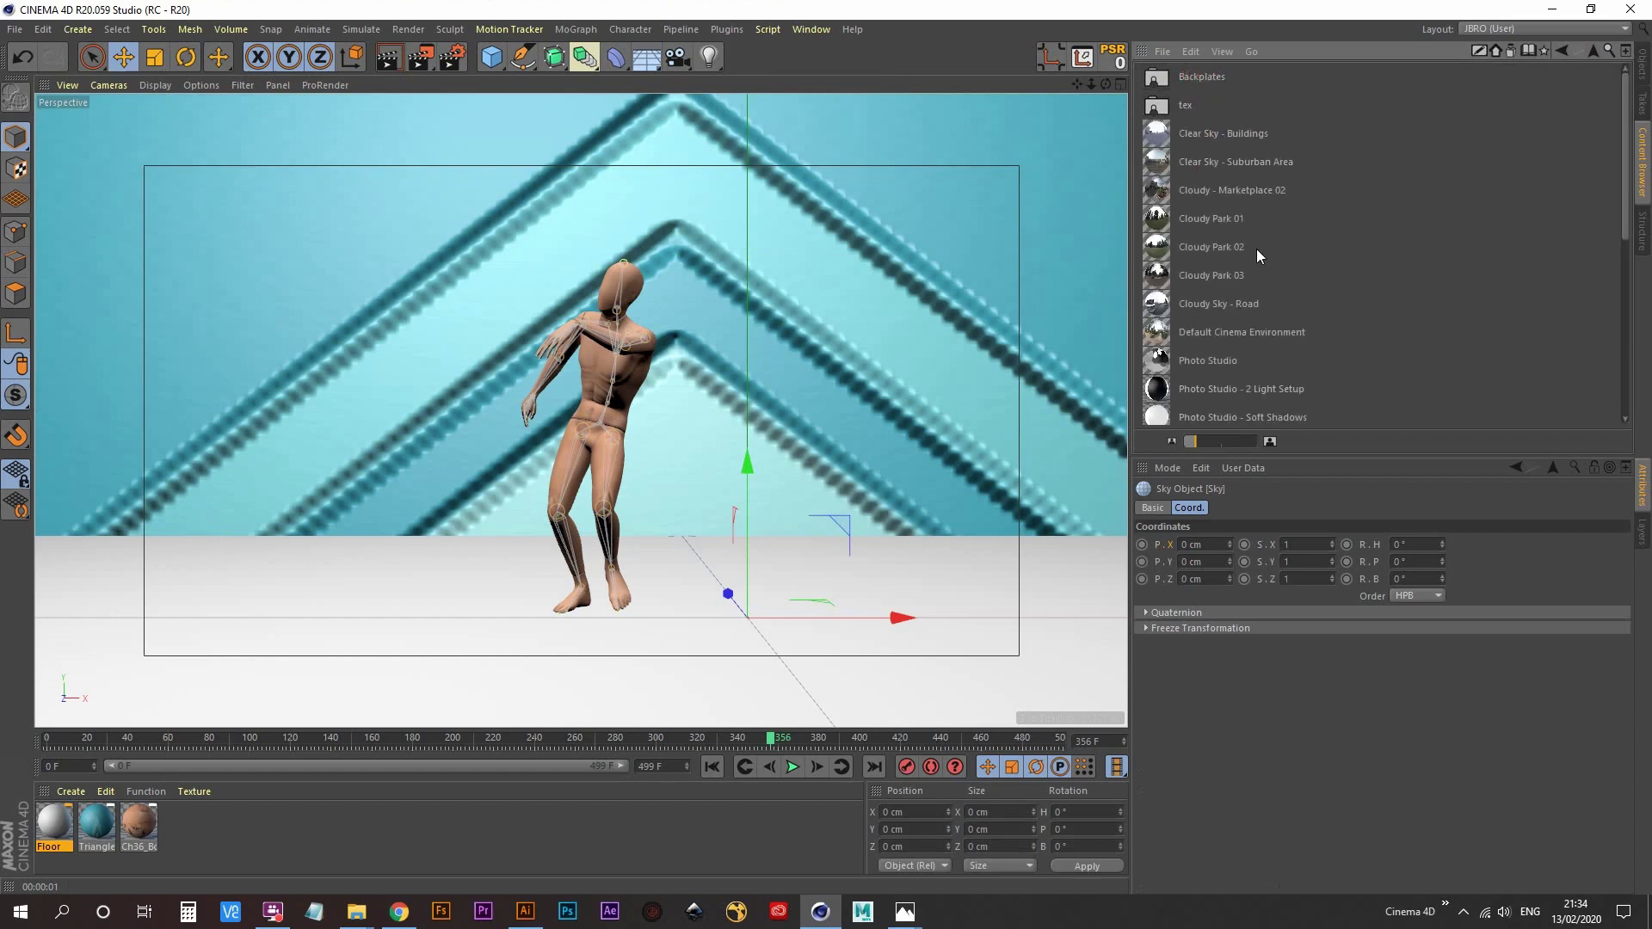
pyautogui.click(1225, 361)
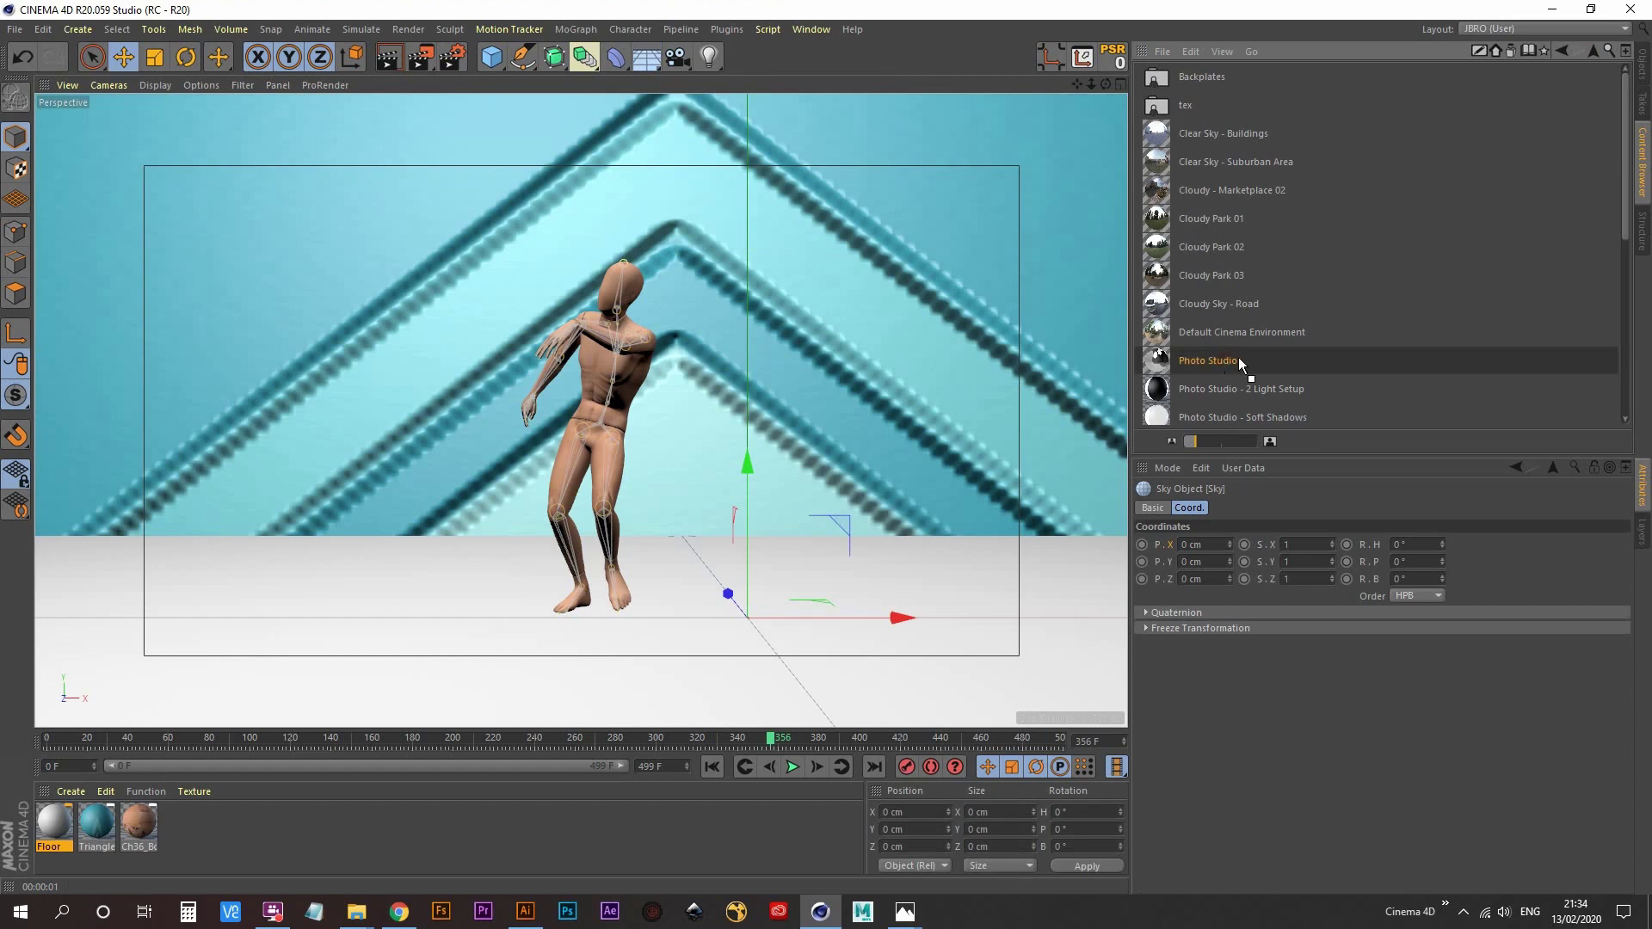
pyautogui.click(1644, 73)
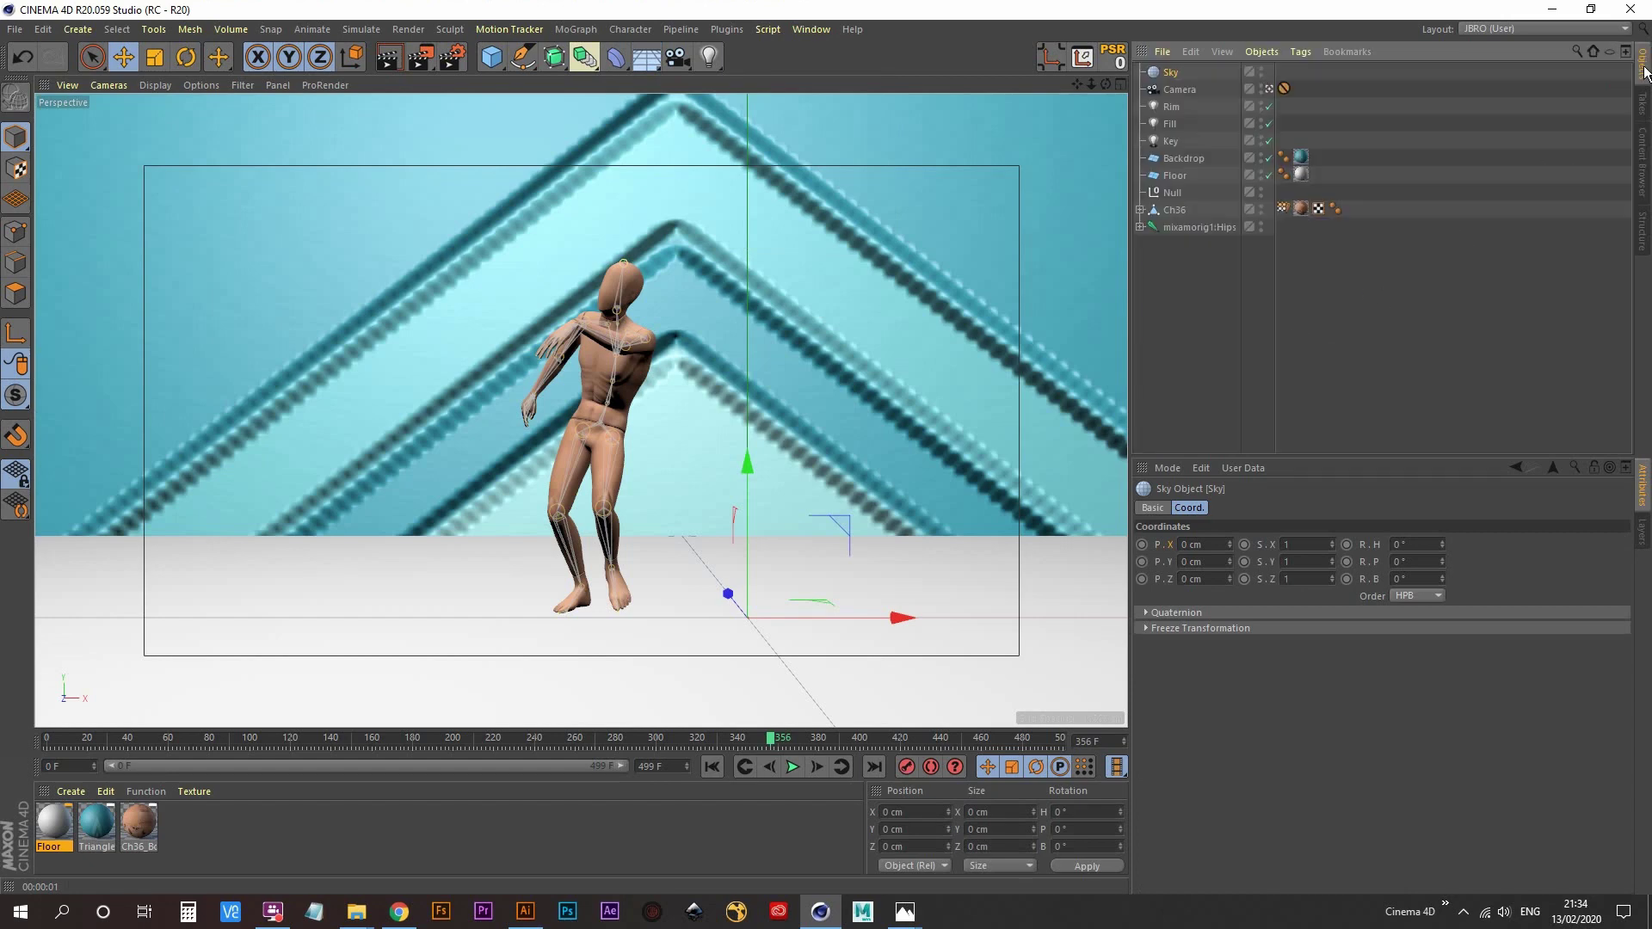
pyautogui.moveTo(1232, 73); pyautogui.dragTo(1175, 74)
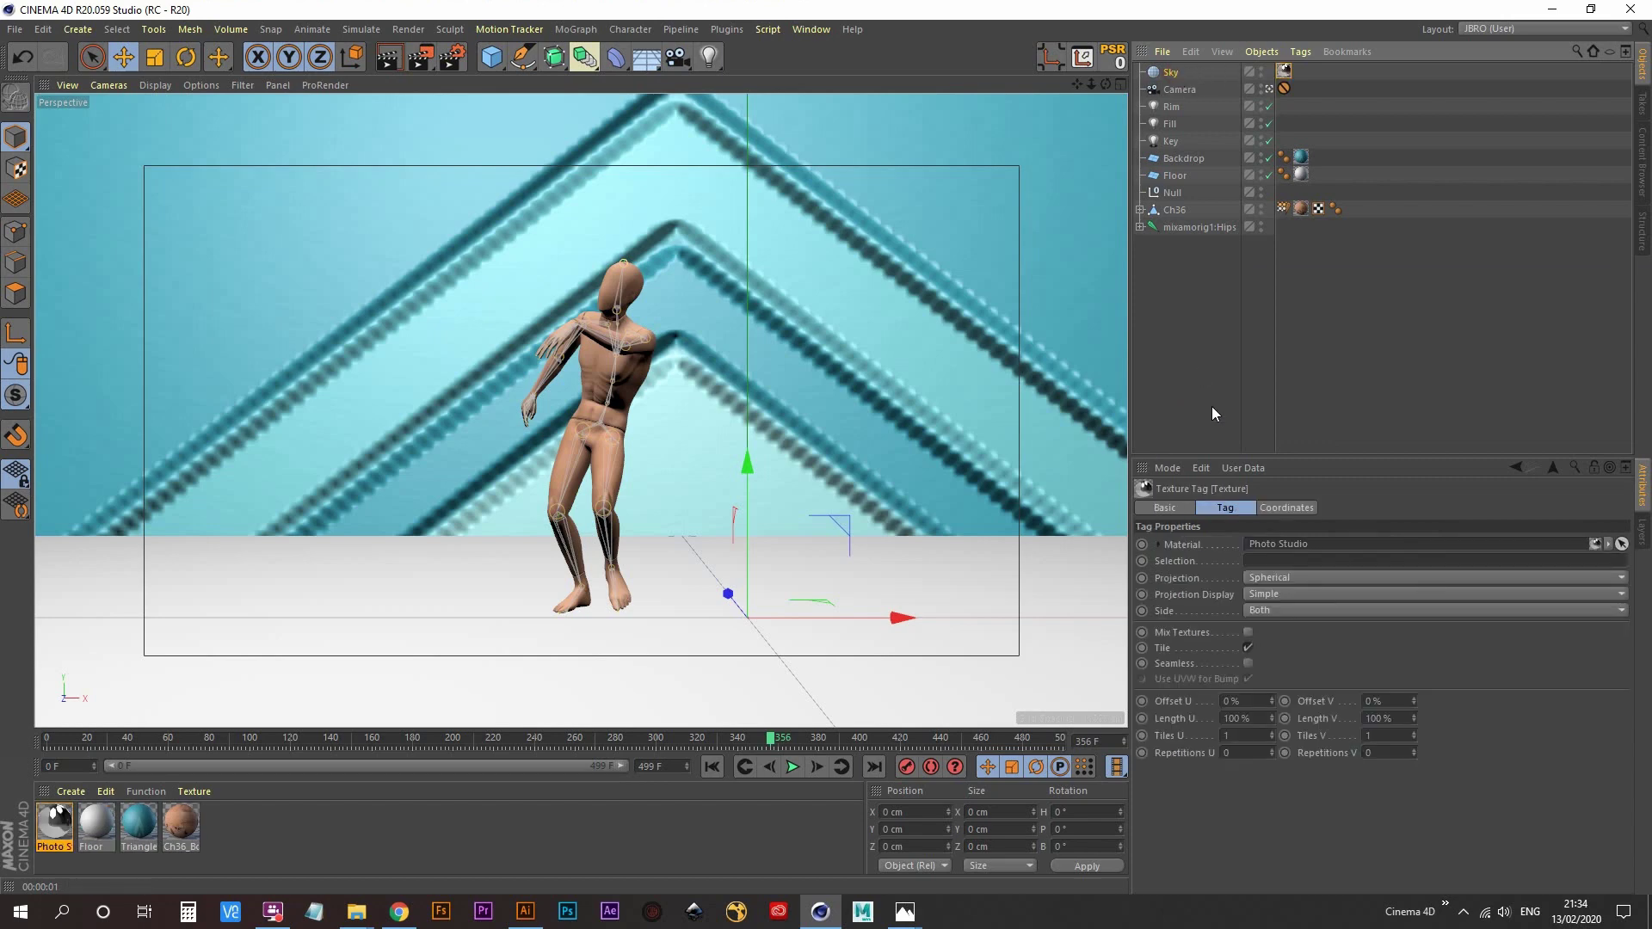
# - Add the Global Illumination effect to the render settings
pyautogui.click(450, 56)
pyautogui.moveTo(693, 39); pyautogui.dragTo(1187, 82)
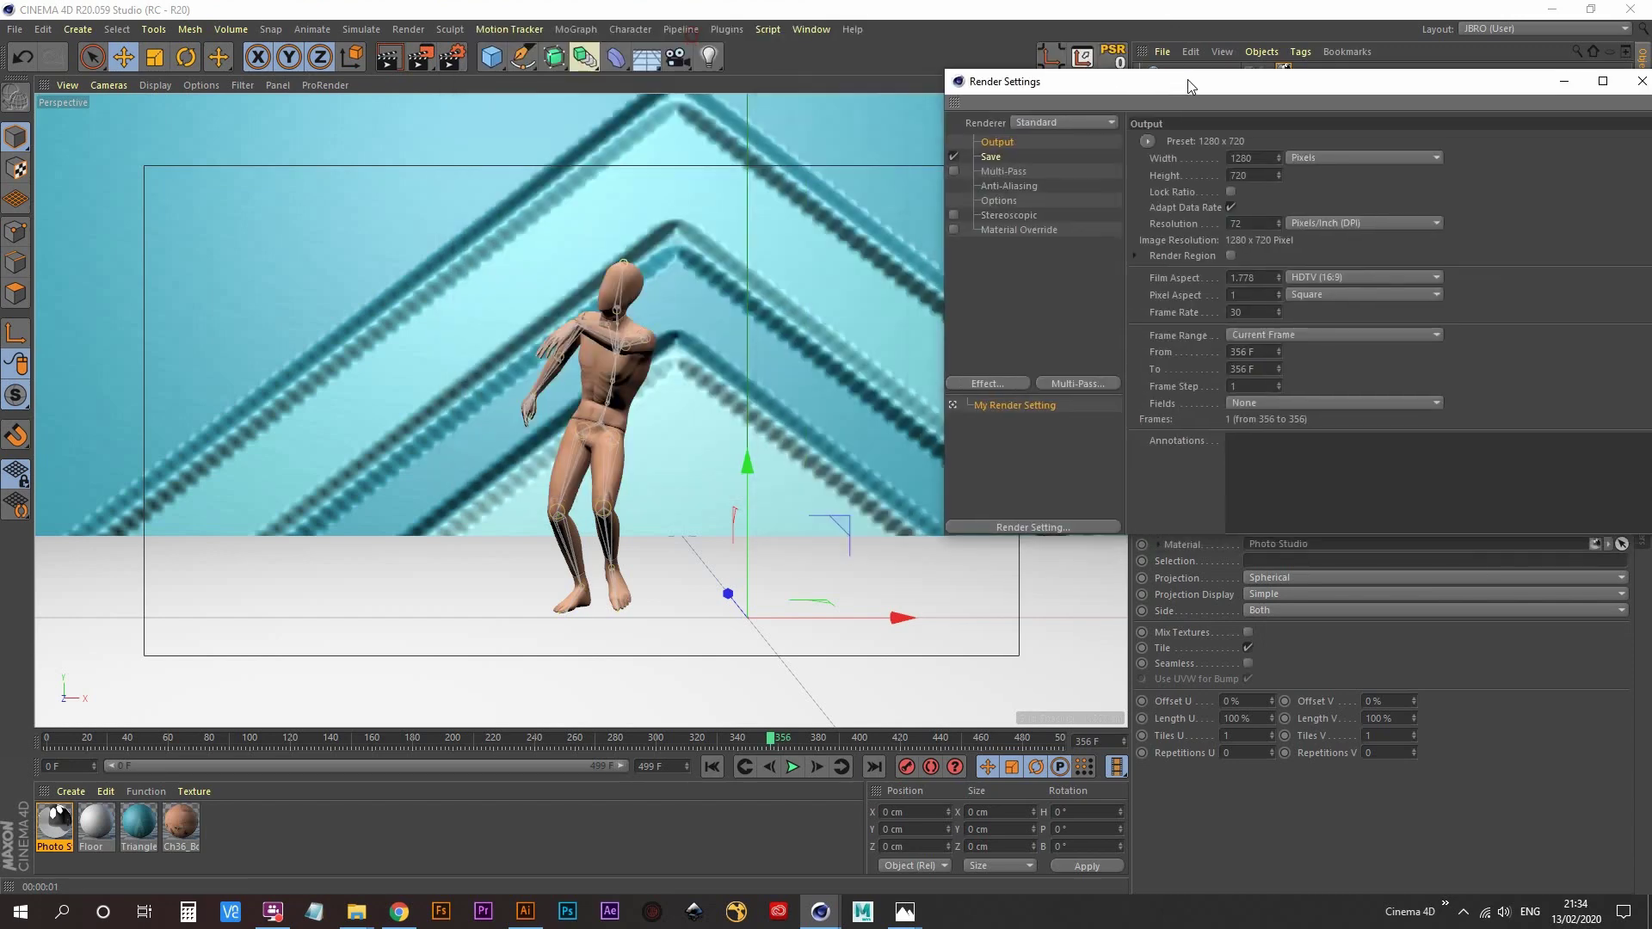
pyautogui.click(995, 385)
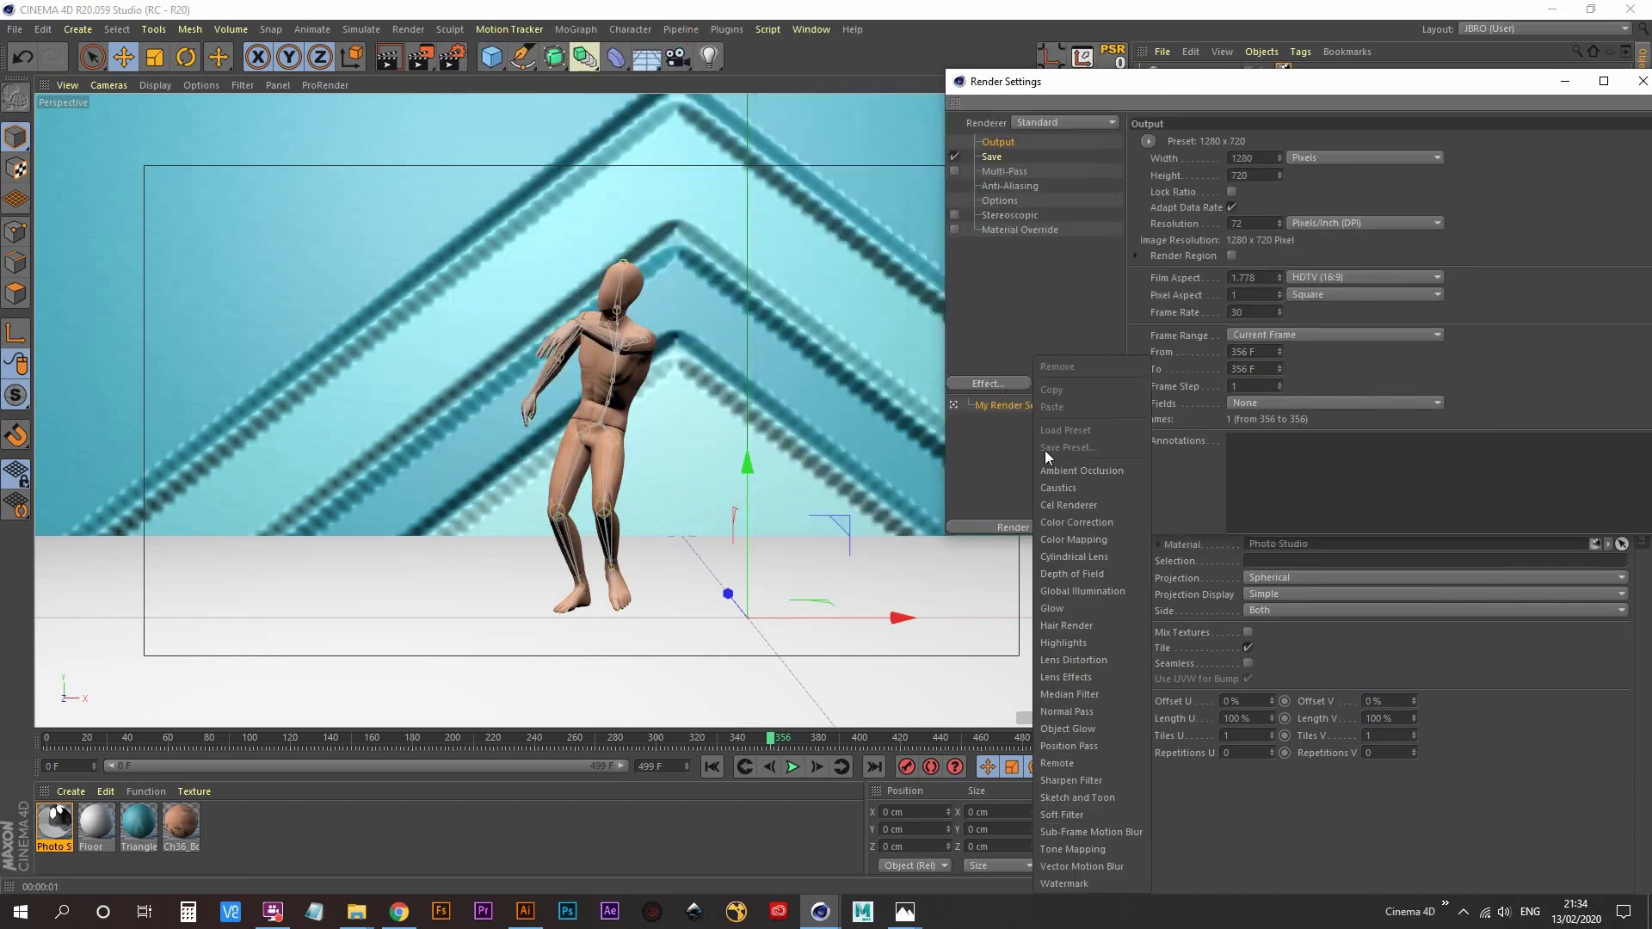
pyautogui.click(1082, 591)
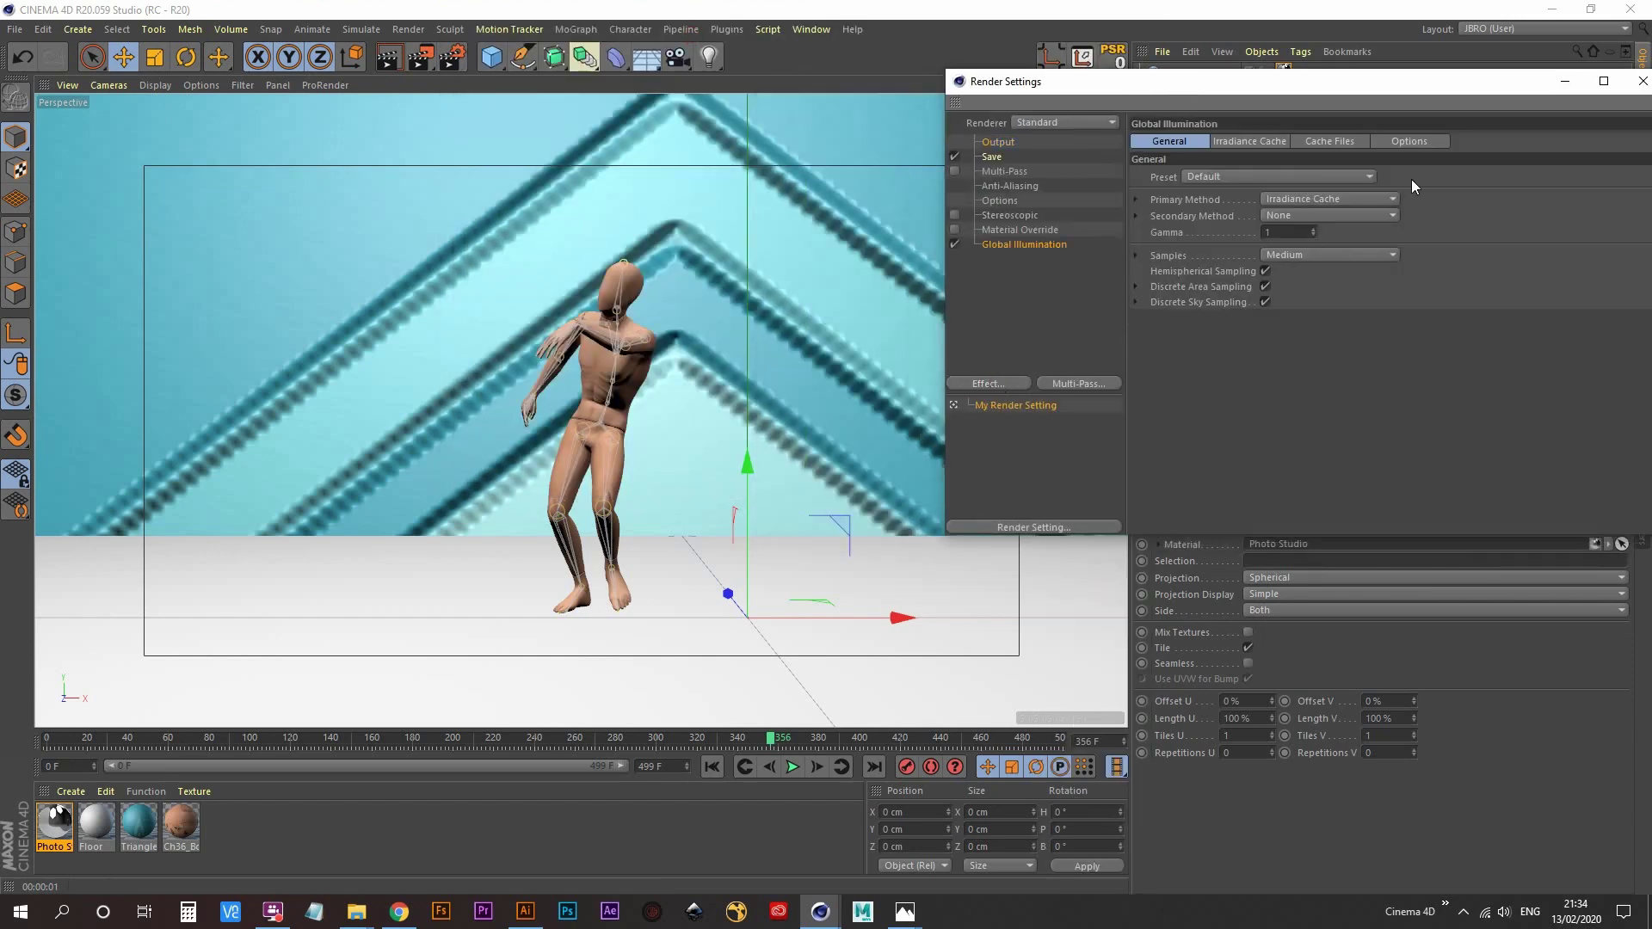
pyautogui.click(1640, 81)
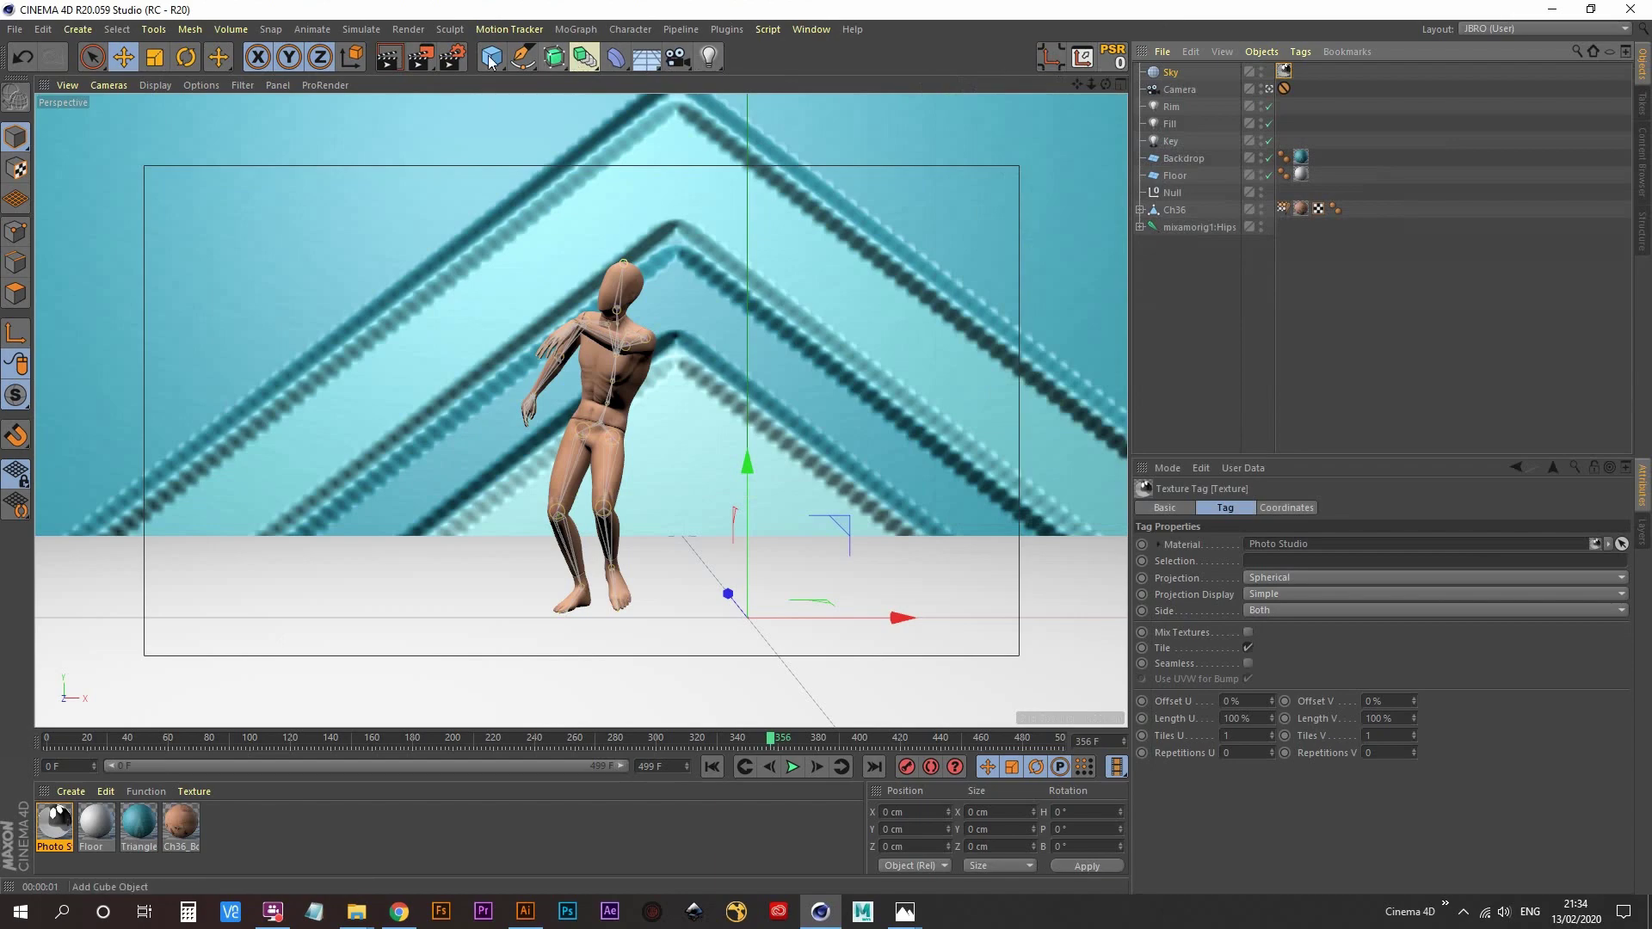
# - Recheck the Global Illumination settings and render the viewport to preview the lighting
pyautogui.click(451, 57)
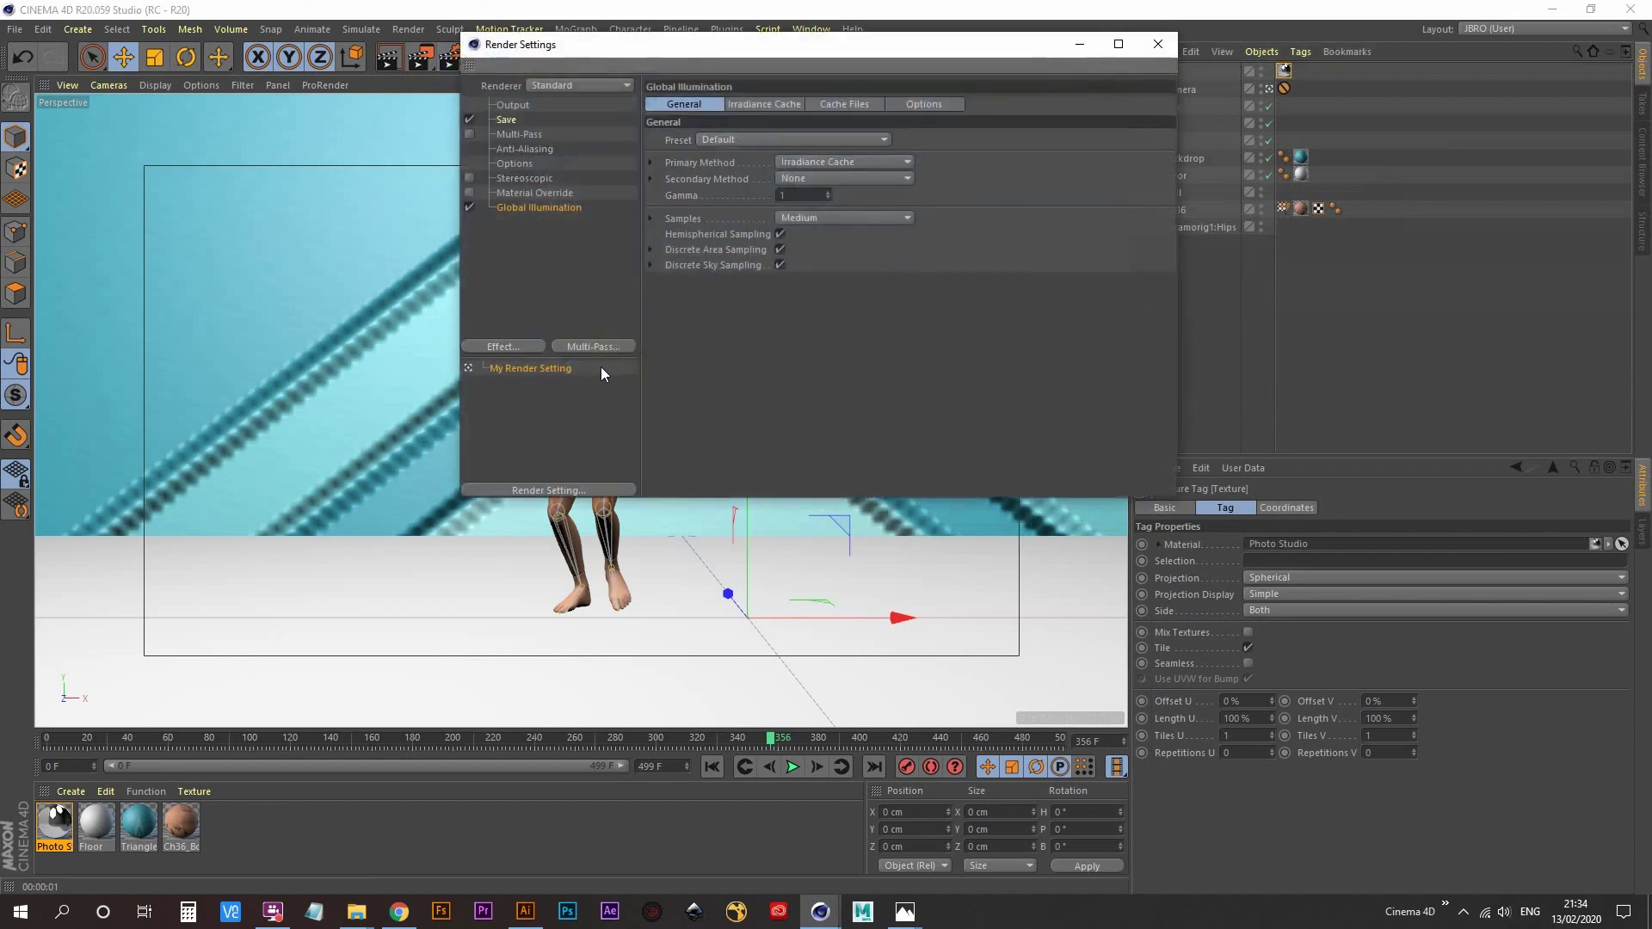
pyautogui.click(1158, 43)
pyautogui.click(388, 57)
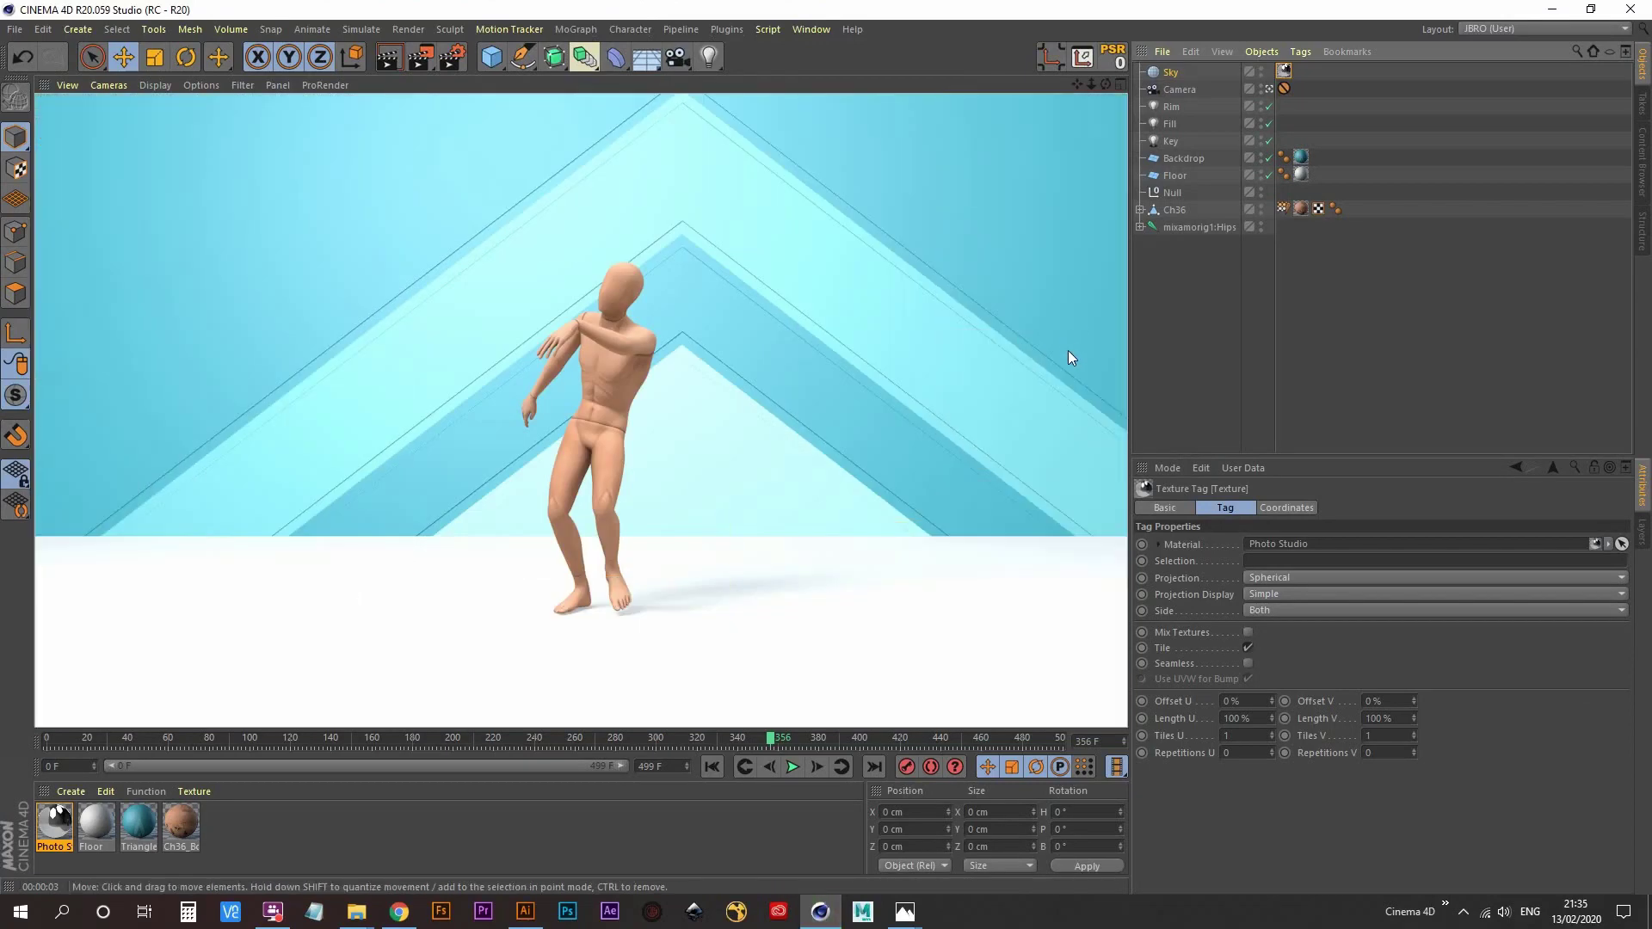
pyautogui.click(1029, 456)
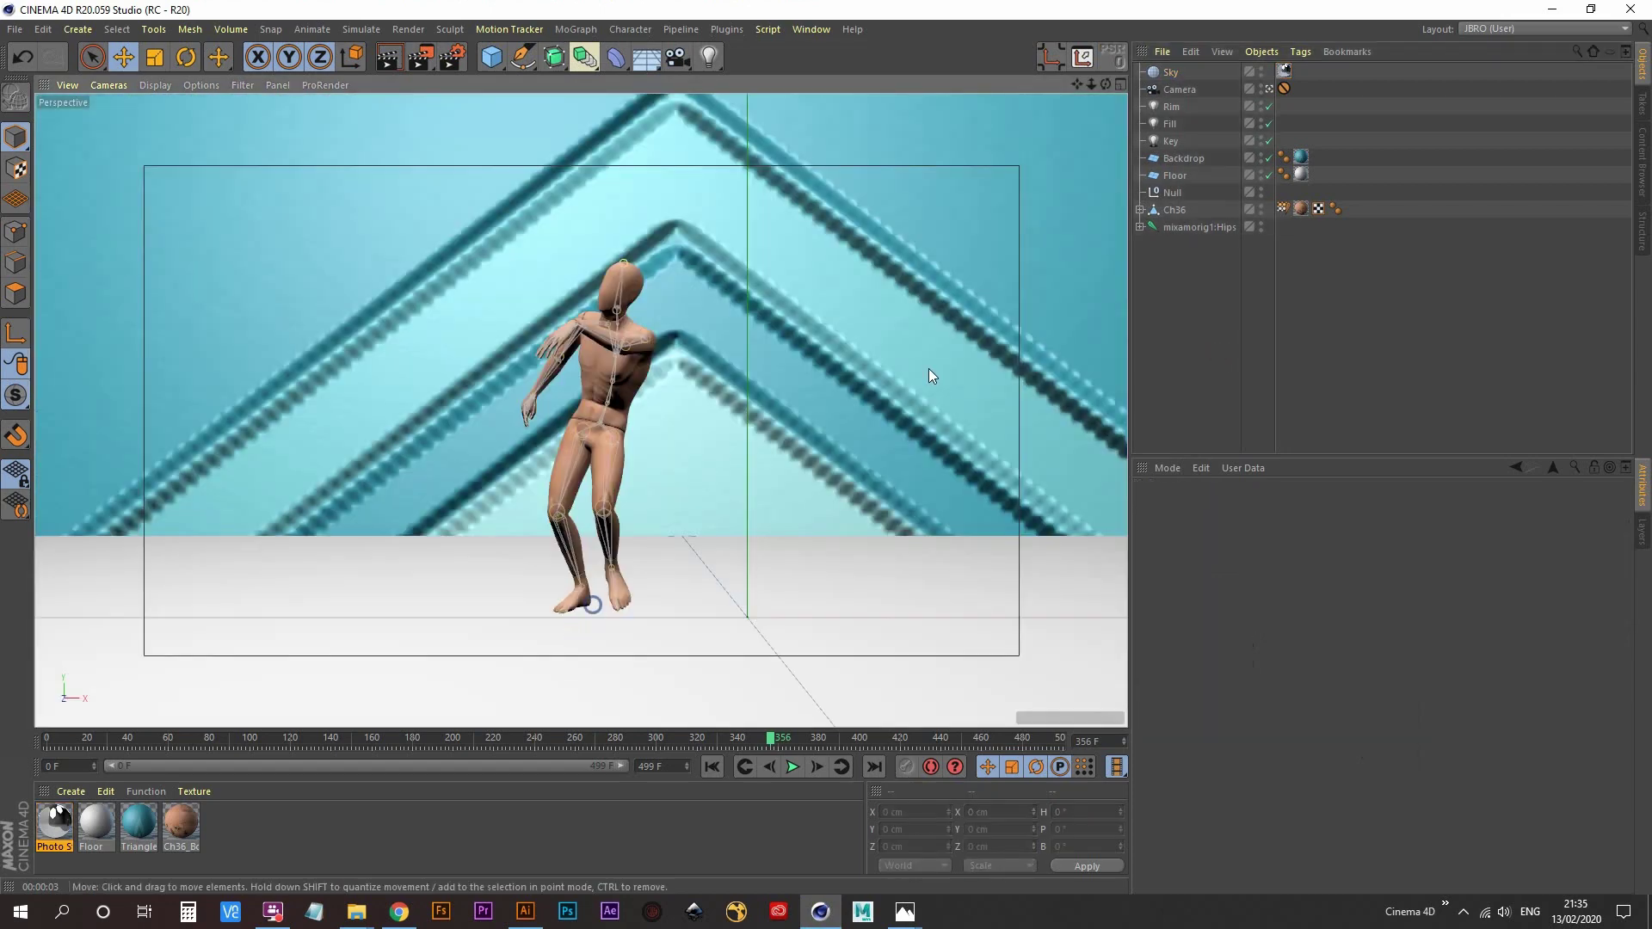
# - Leave the camera view to examine the character's feet against the floor up close, and return to the camera view
pyautogui.click(1269, 89)
pyautogui.scroll(10, 603, 382)
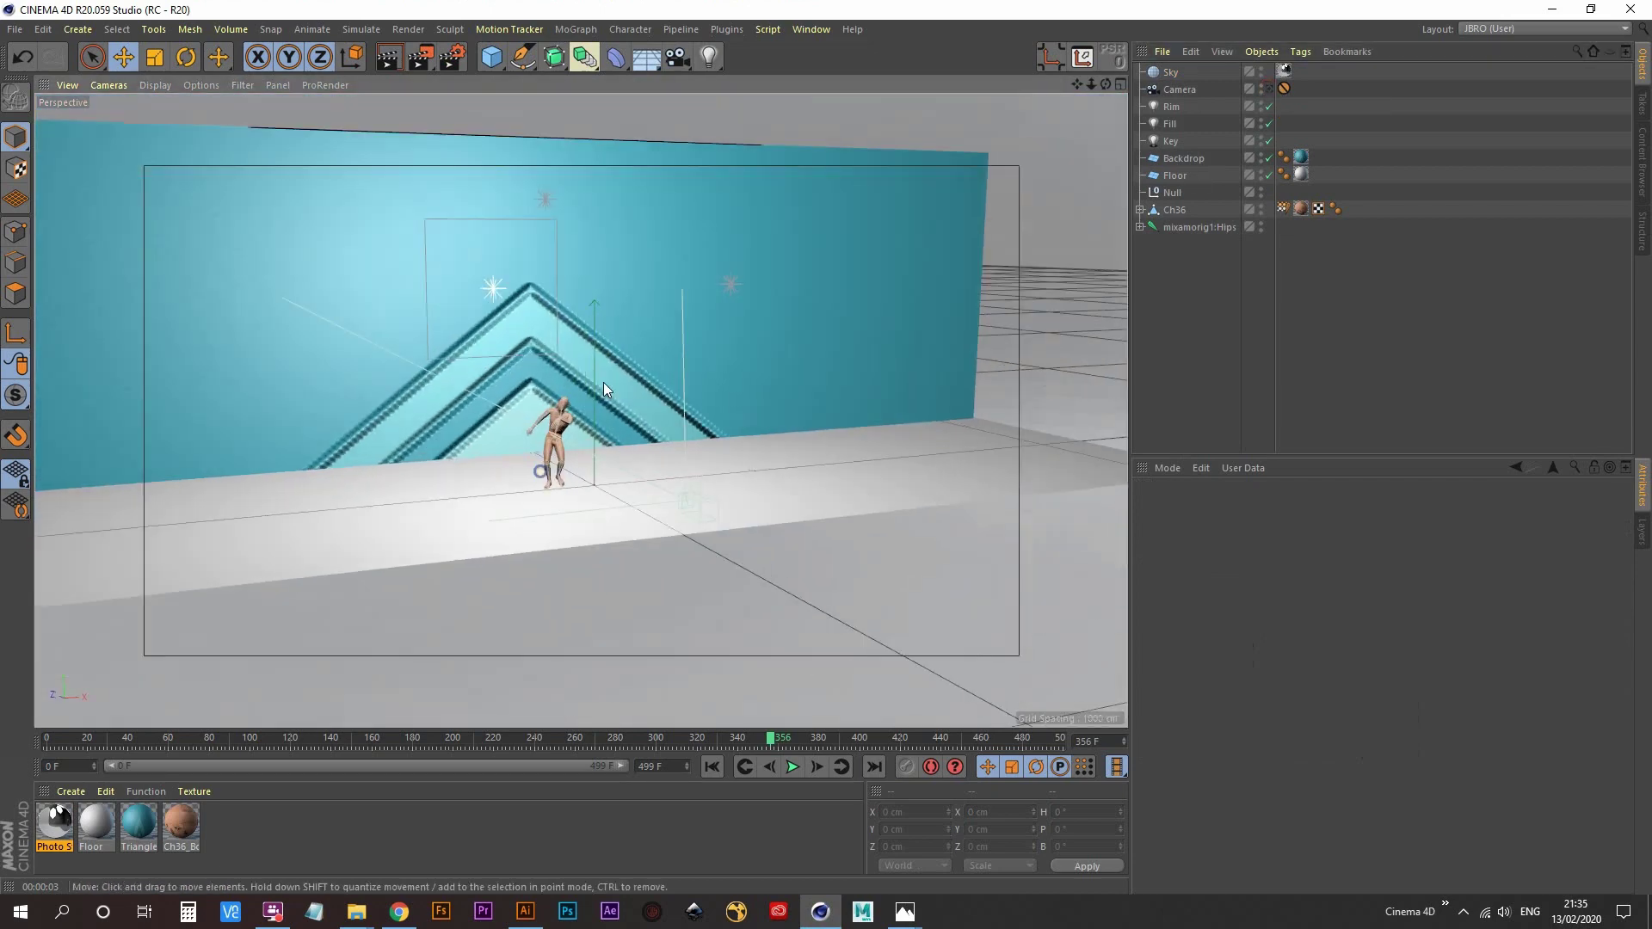
pyautogui.keyDown('alt'); pyautogui.moveTo(569, 465); pyautogui.dragTo(546, 416); pyautogui.keyUp('alt')
pyautogui.scroll(3, 631, 406)
pyautogui.scroll(6, 575, 468)
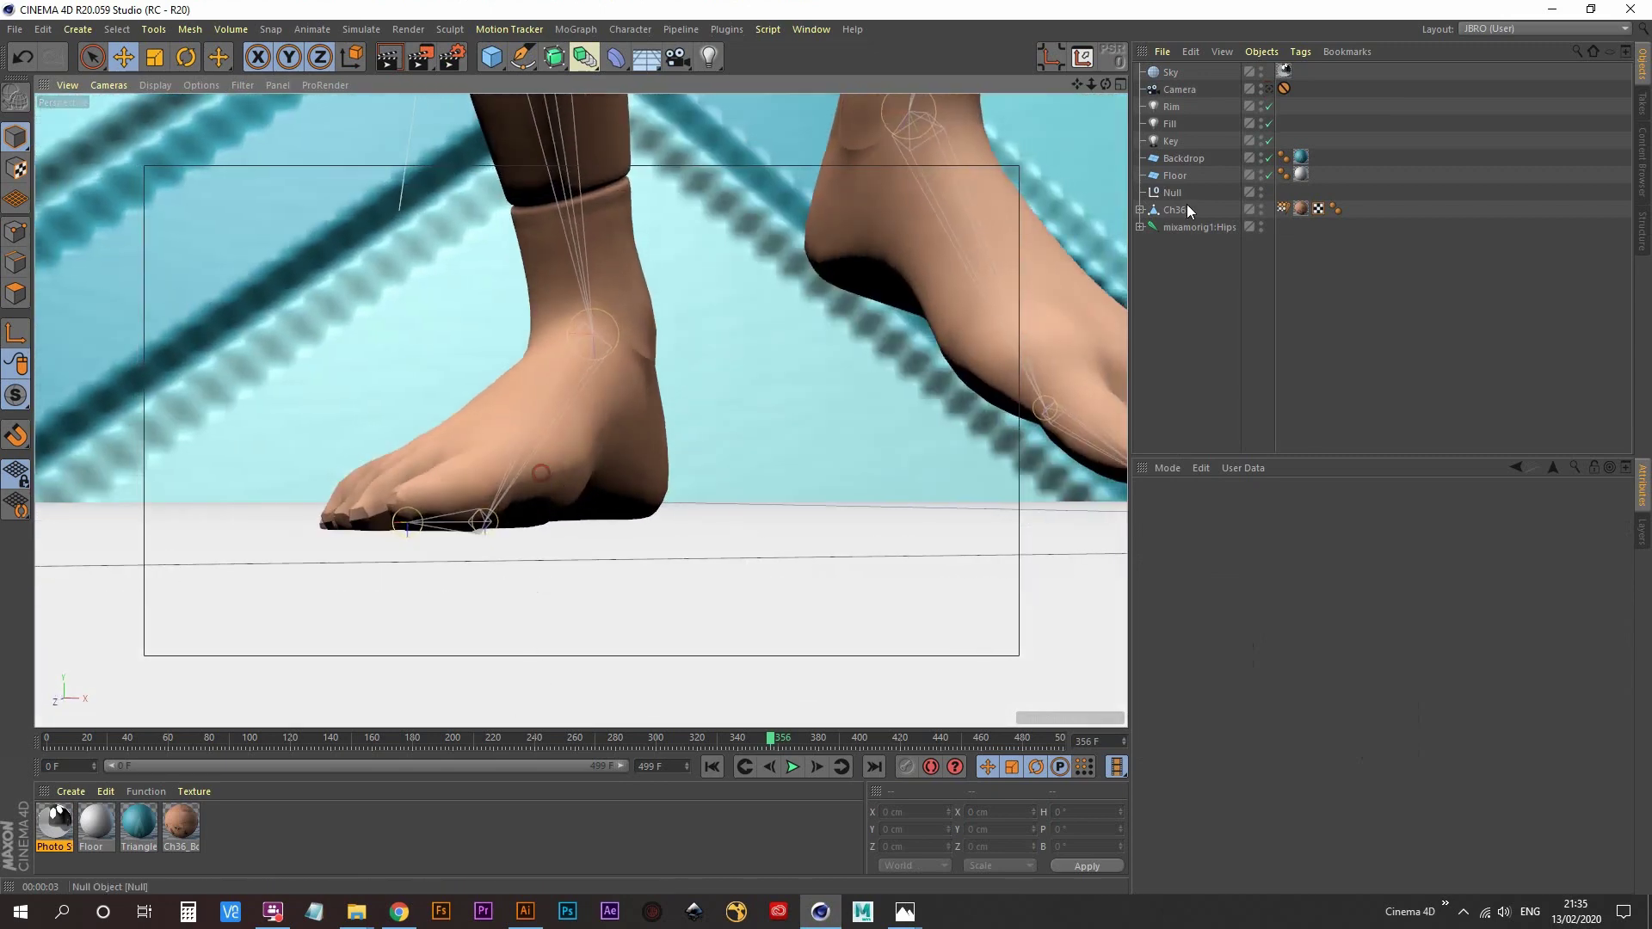
pyautogui.click(1270, 88)
pyautogui.click(1269, 89)
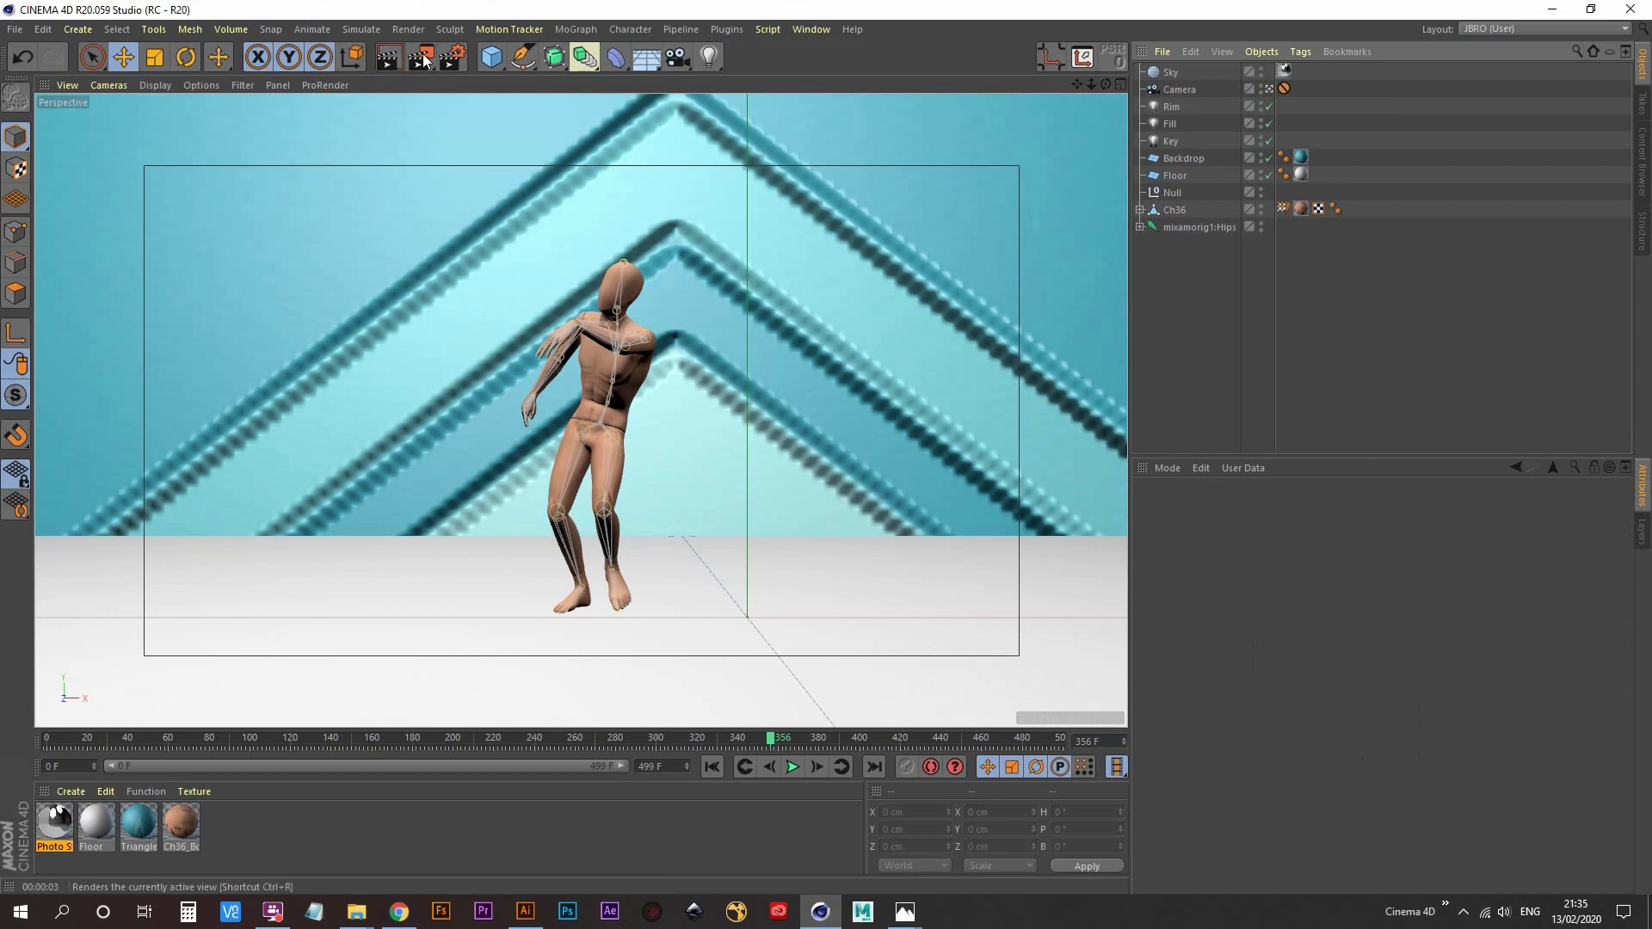
# - Add the Ambient Occlusion effect to the render settings and render the viewport to preview it
pyautogui.click(452, 57)
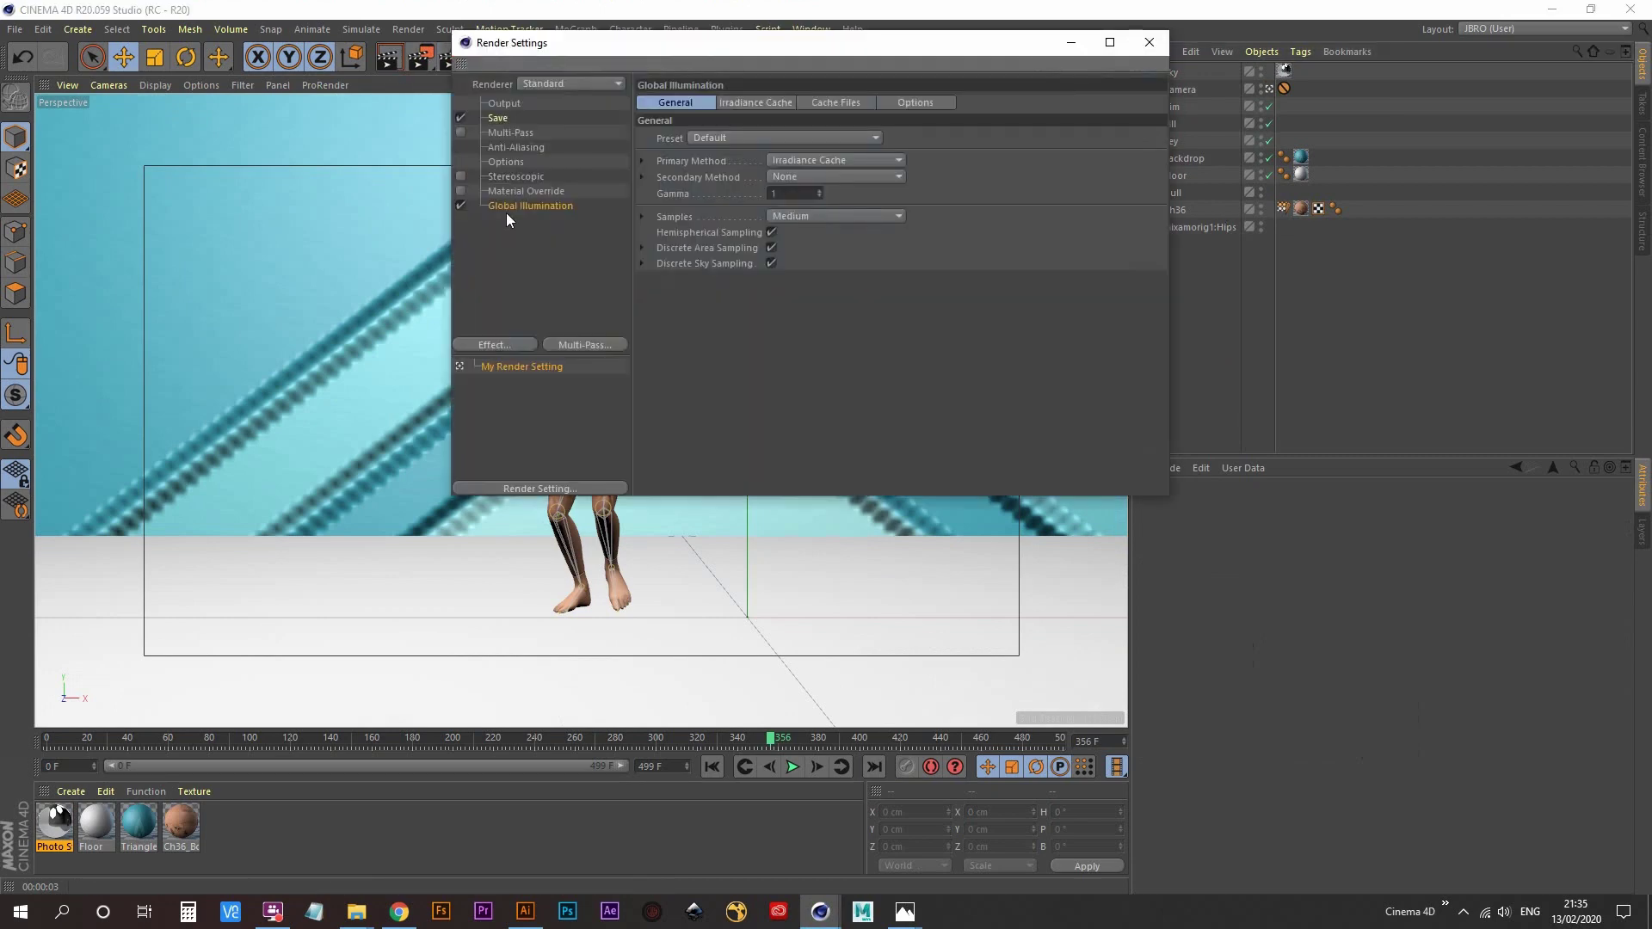
pyautogui.click(504, 344)
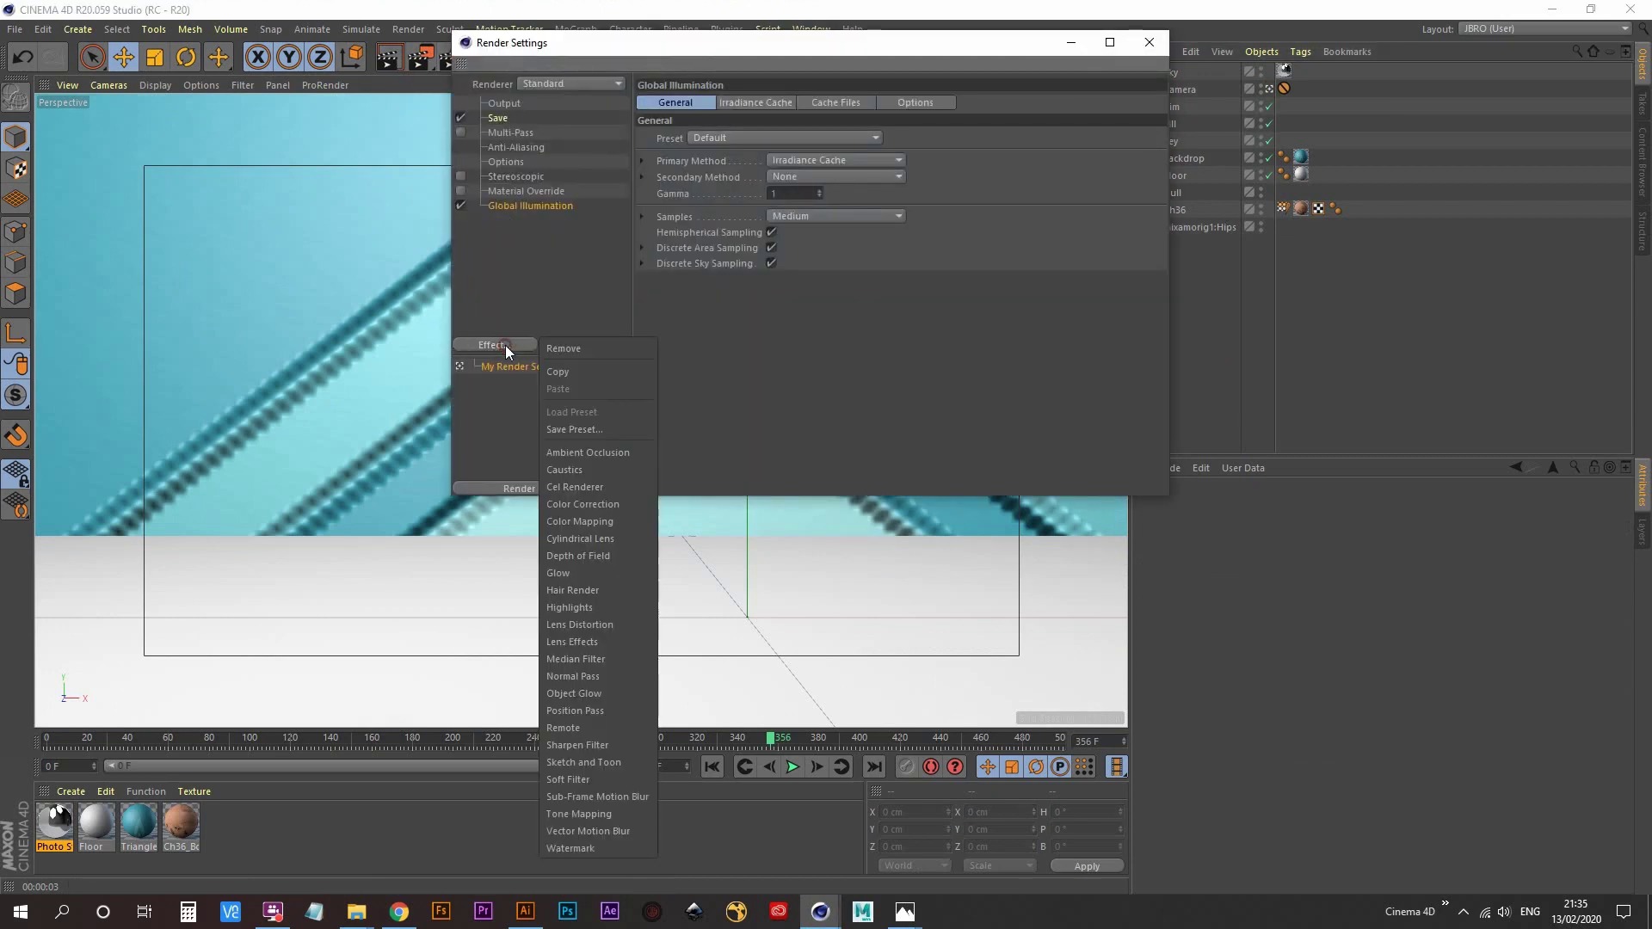
pyautogui.click(623, 453)
pyautogui.click(1149, 42)
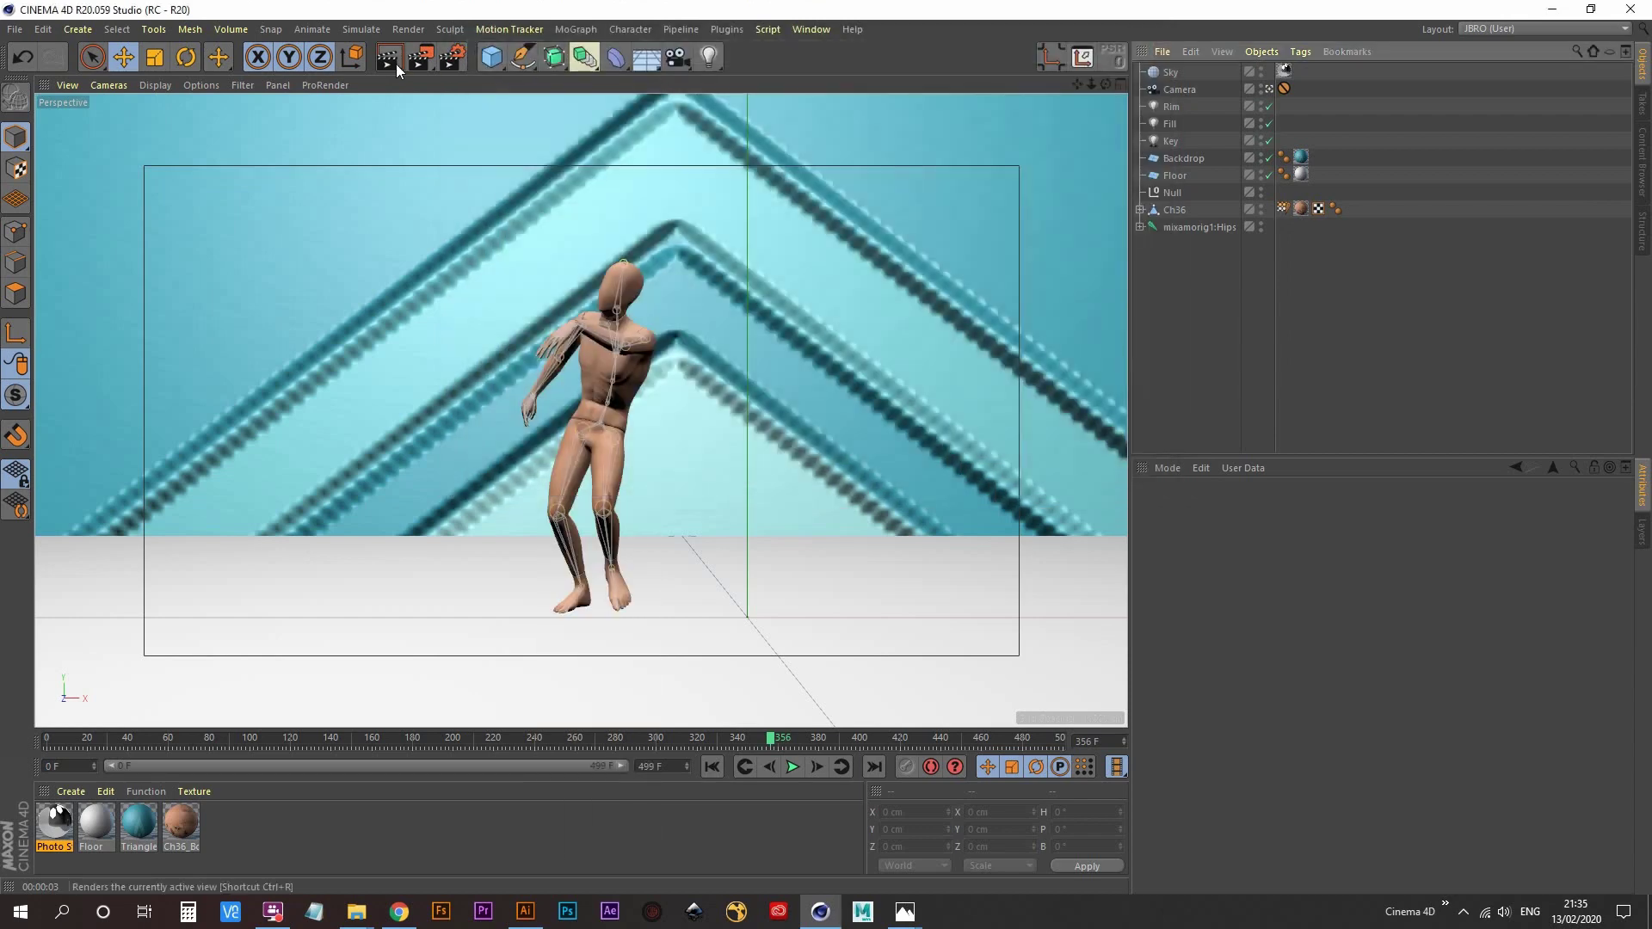
pyautogui.click(396, 65)
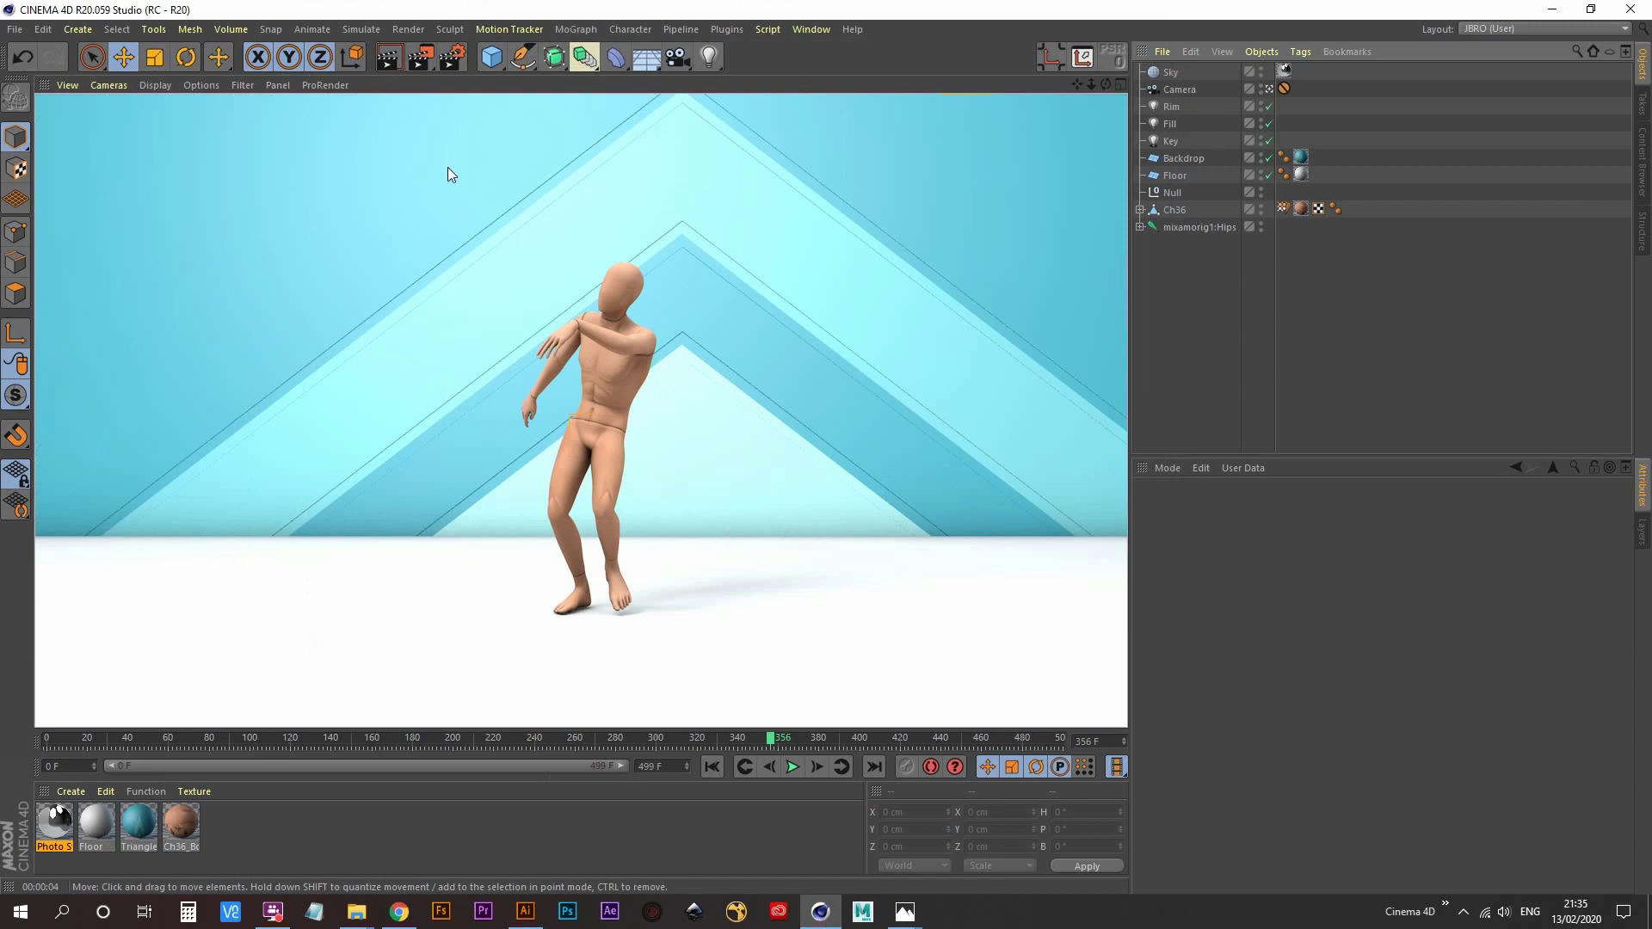
# - Review the Ambient Occlusion settings, including Maximum Ray Length, and render the viewport again
pyautogui.click(448, 60)
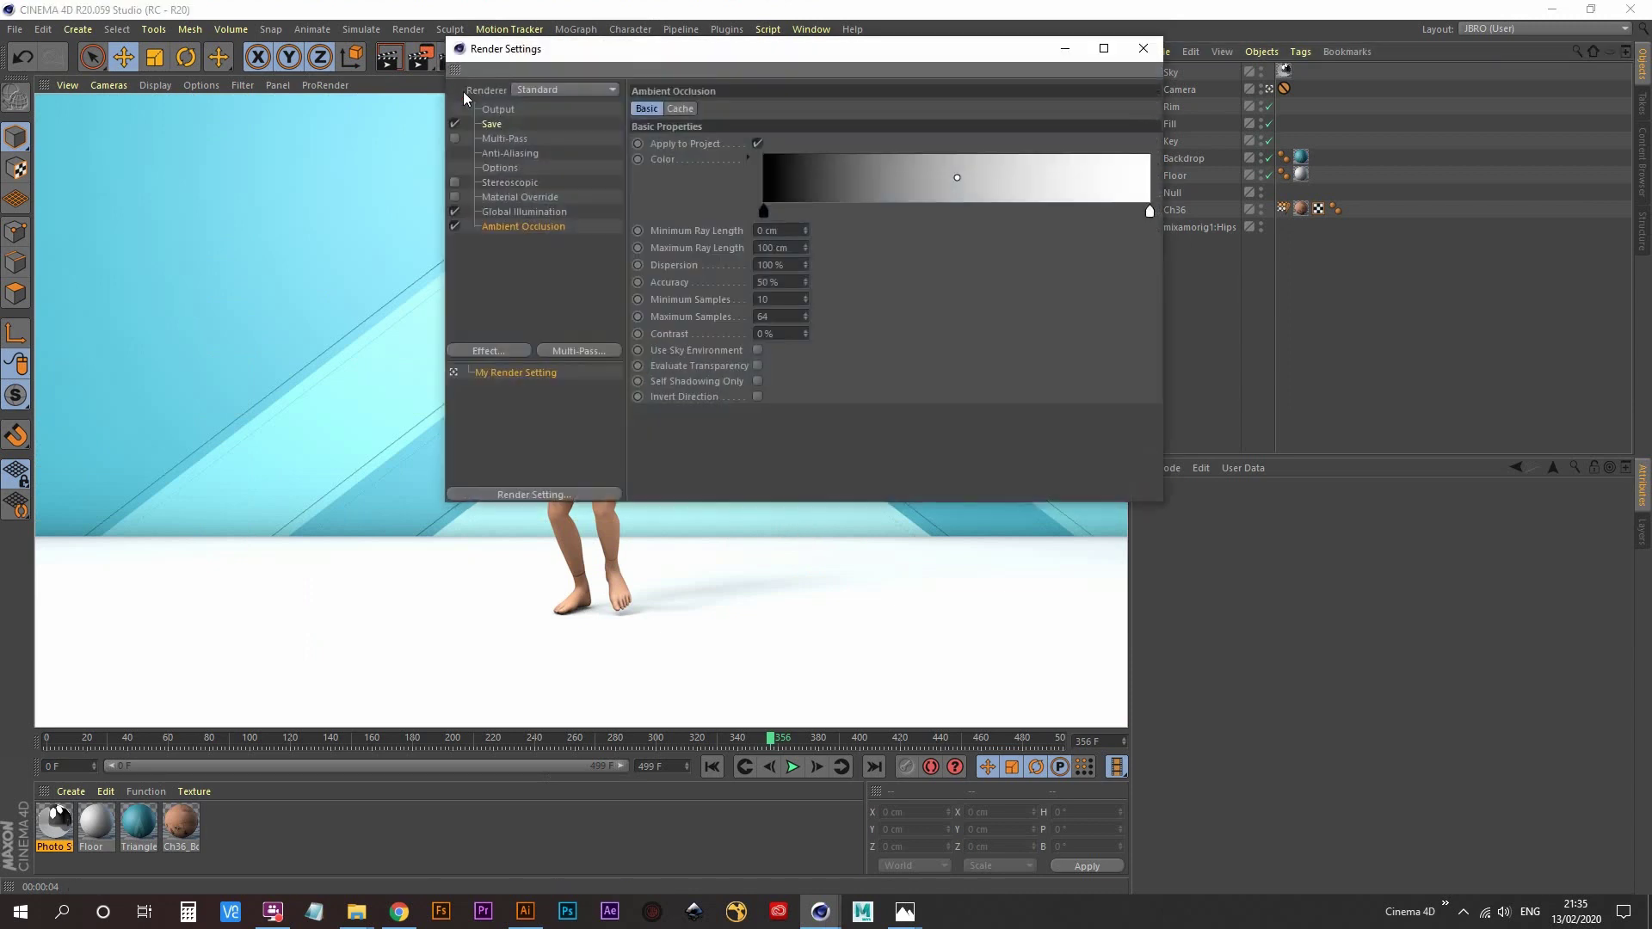
pyautogui.click(521, 226)
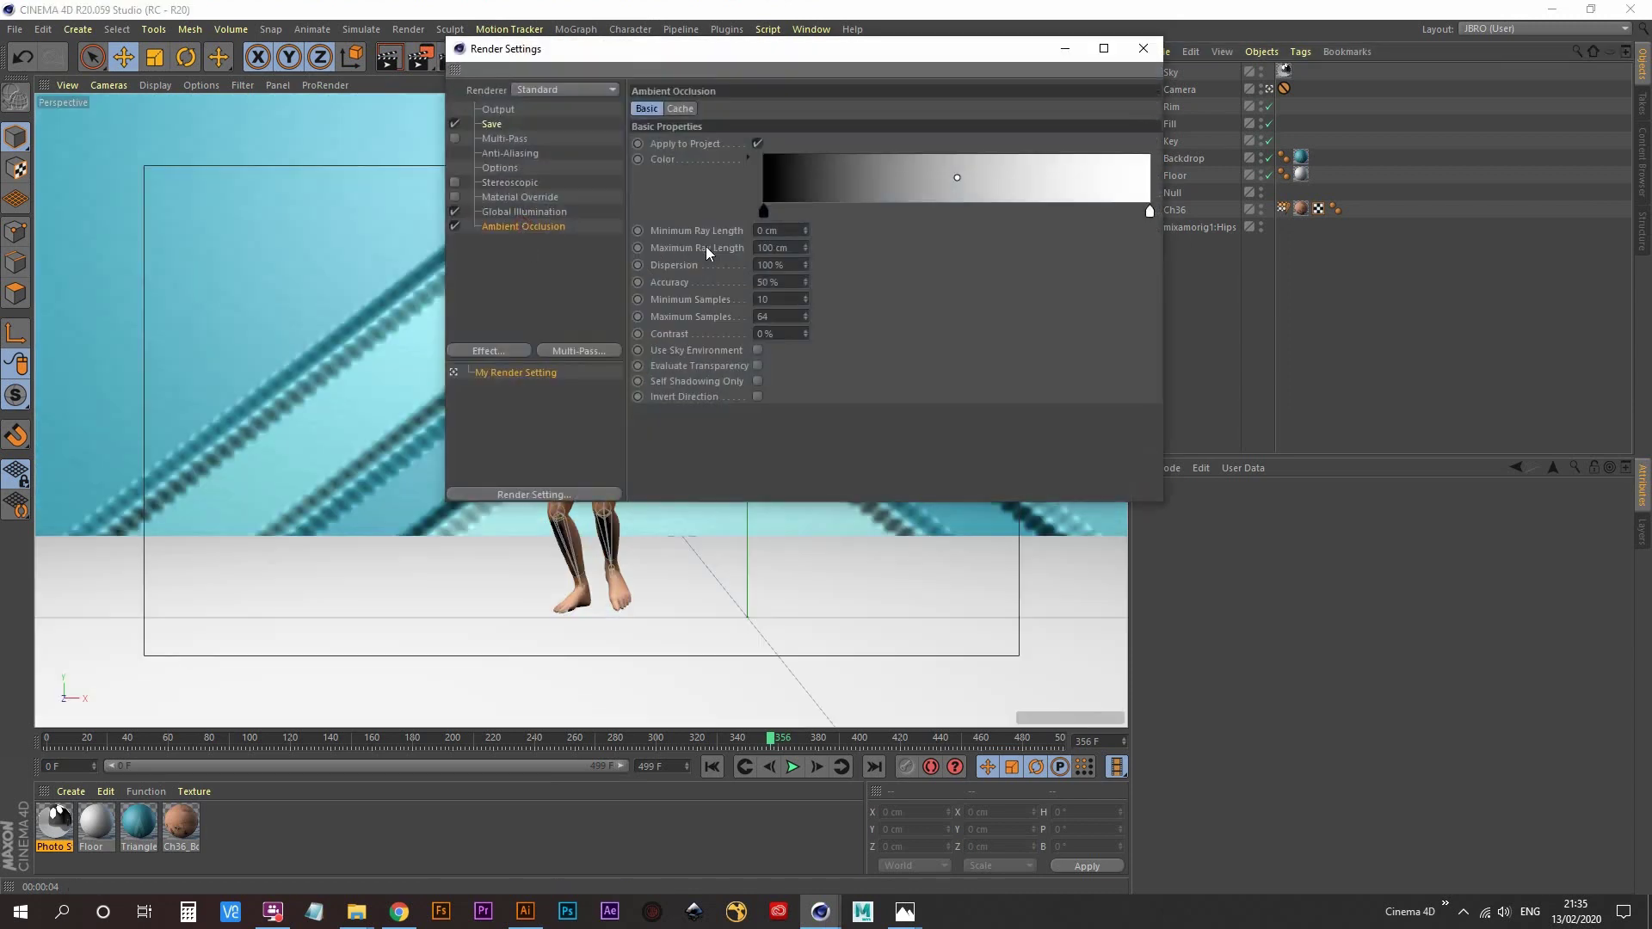
pyautogui.click(800, 249)
pyautogui.click(1143, 48)
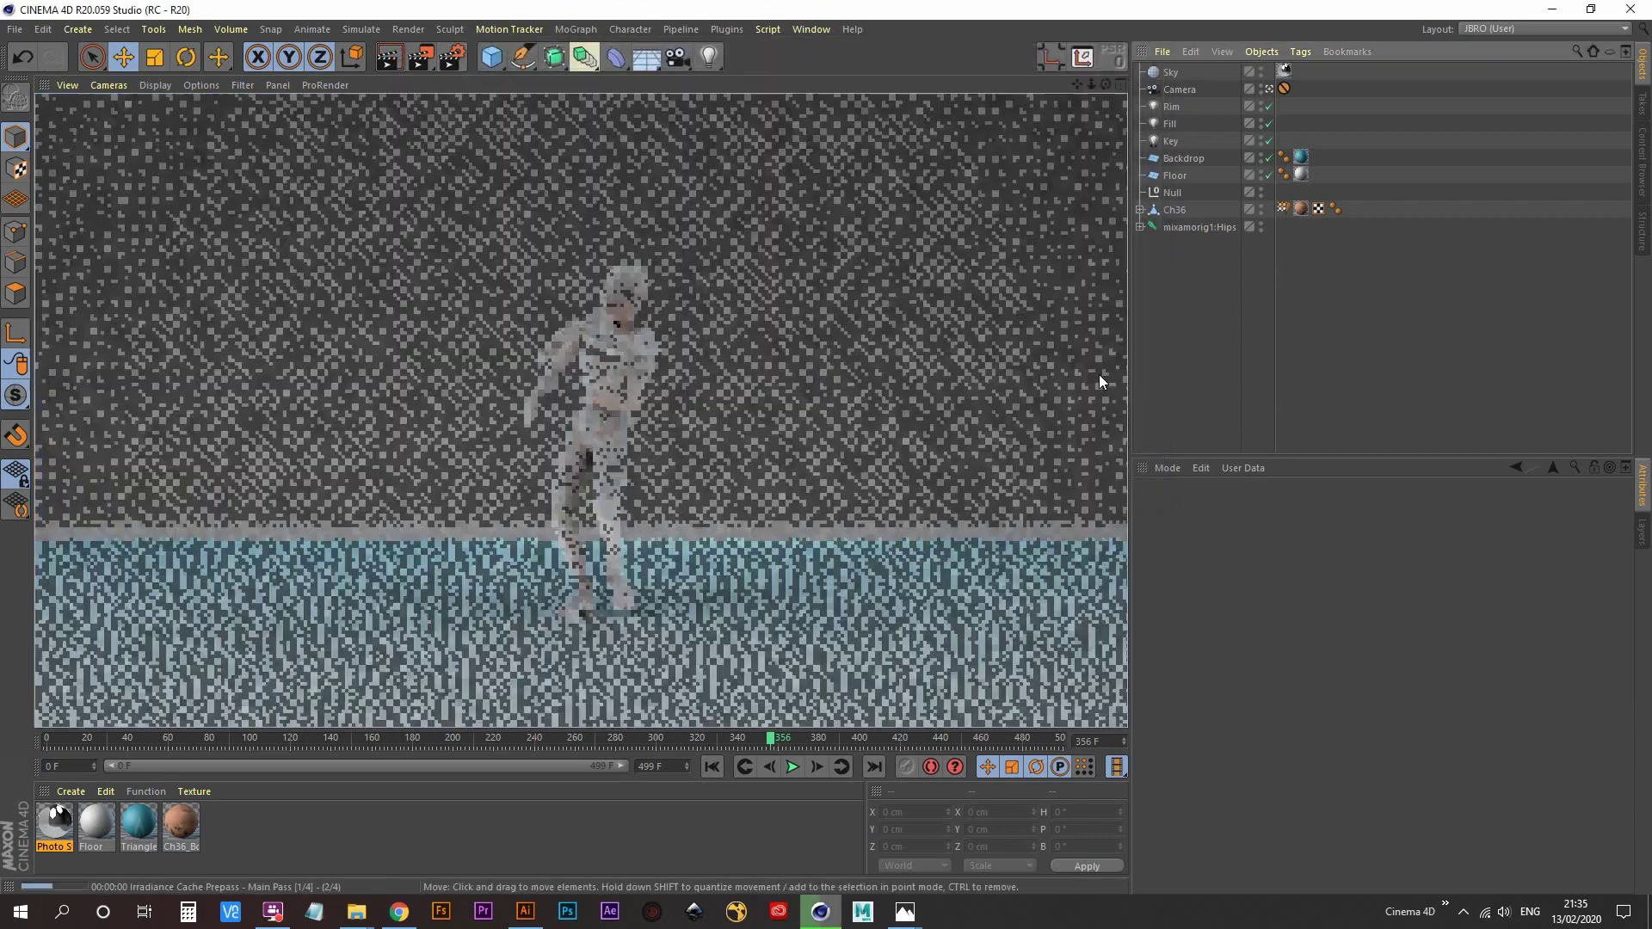
pyautogui.hotkey('ctrl', 'r')
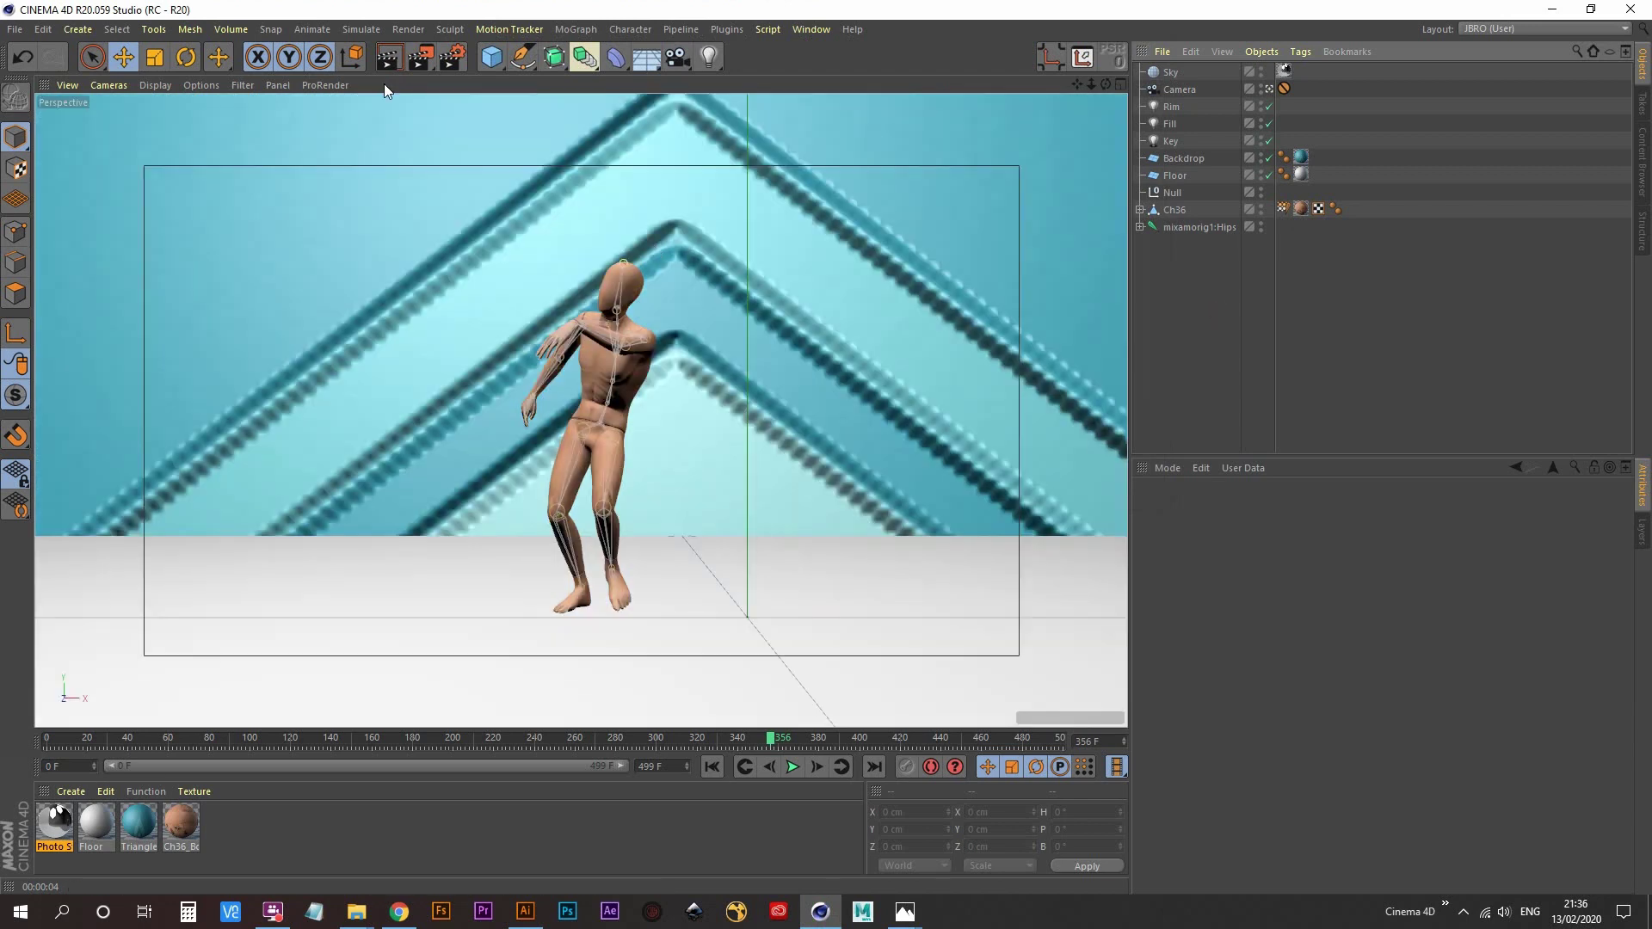
# - Add a Cube to the scene and make it a child of the Backdrop object
pyautogui.click(490, 57)
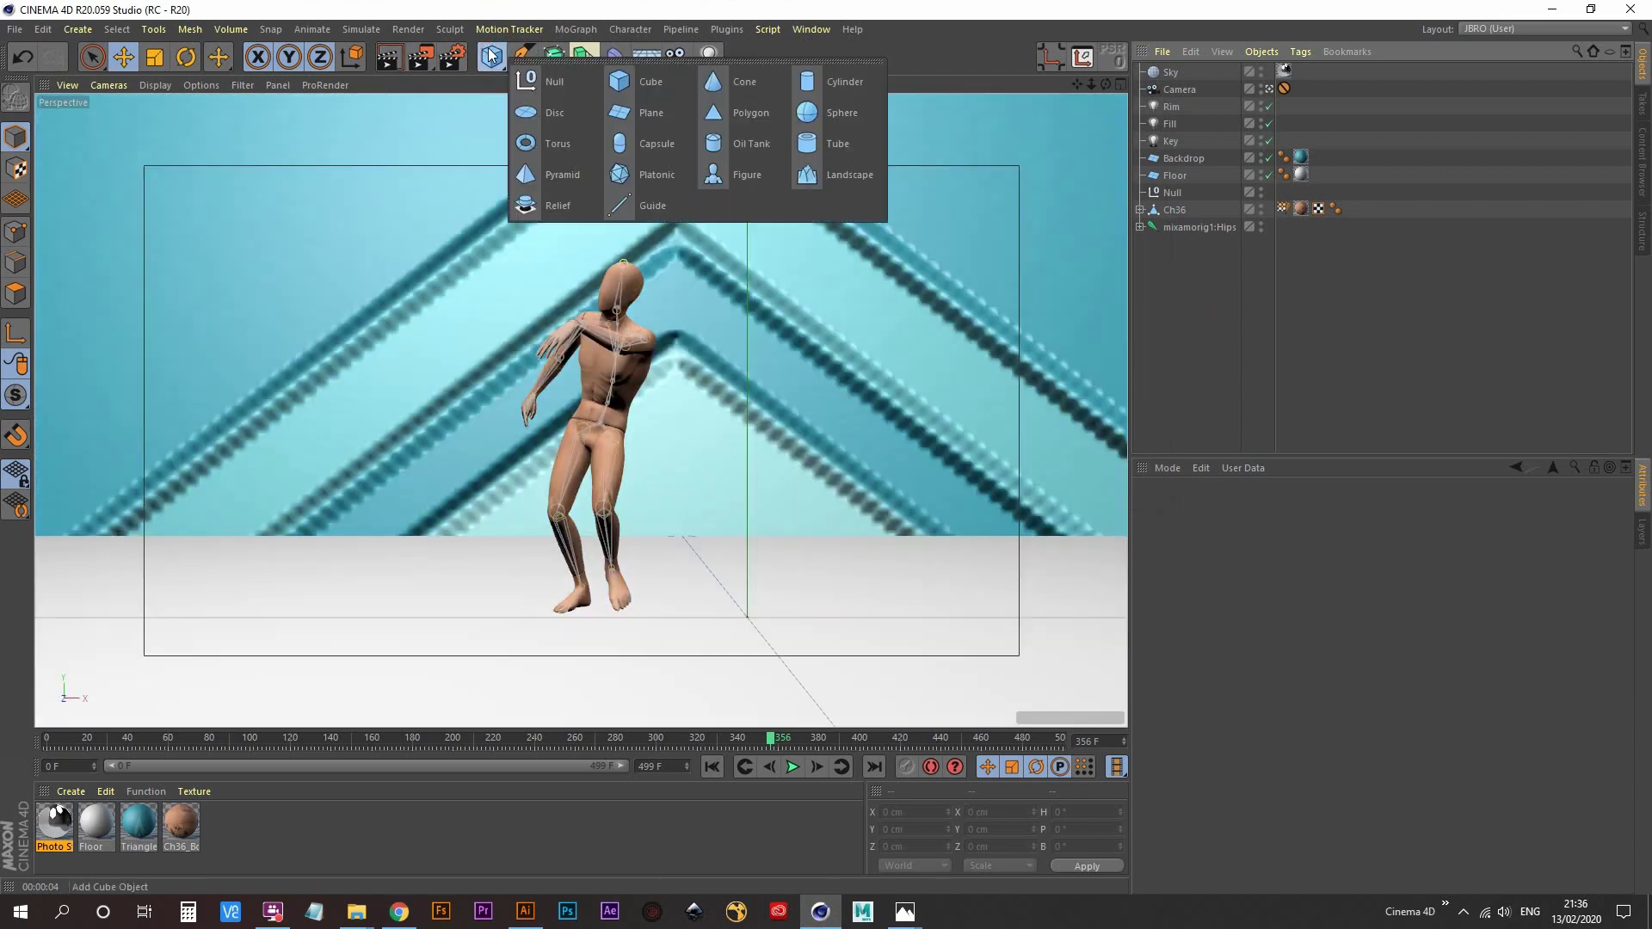
pyautogui.click(641, 82)
pyautogui.moveTo(1177, 77); pyautogui.dragTo(1183, 178)
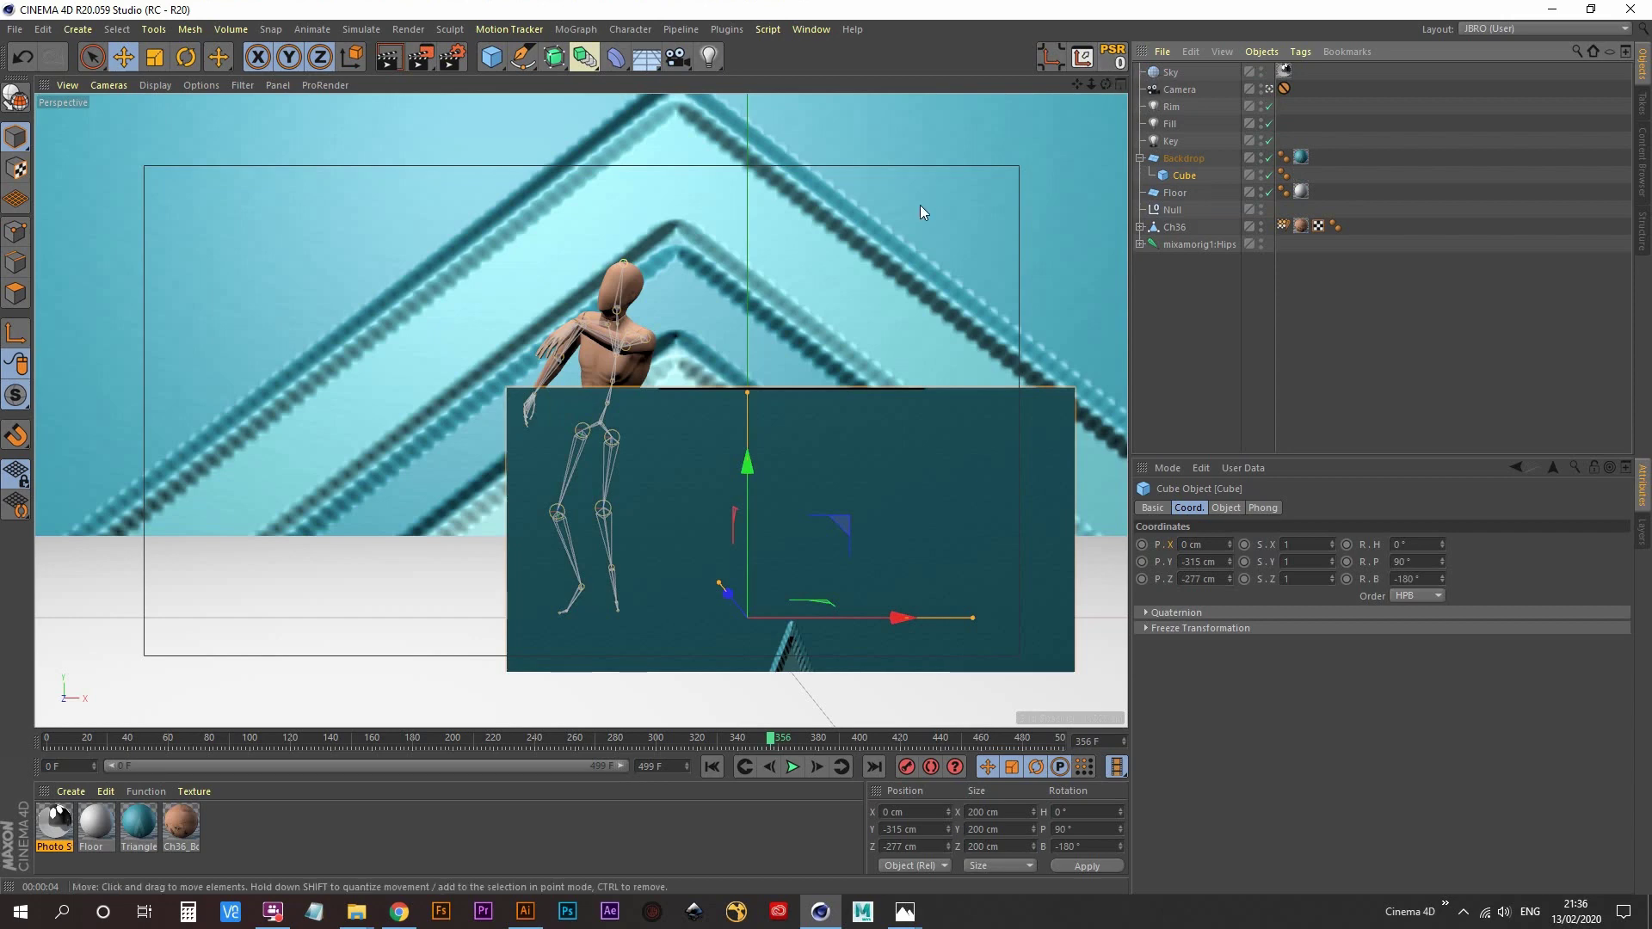
# - Search the commands for "psr" and add the Reset PSR command to the toolbar
pyautogui.hotkey('shift', 'c')
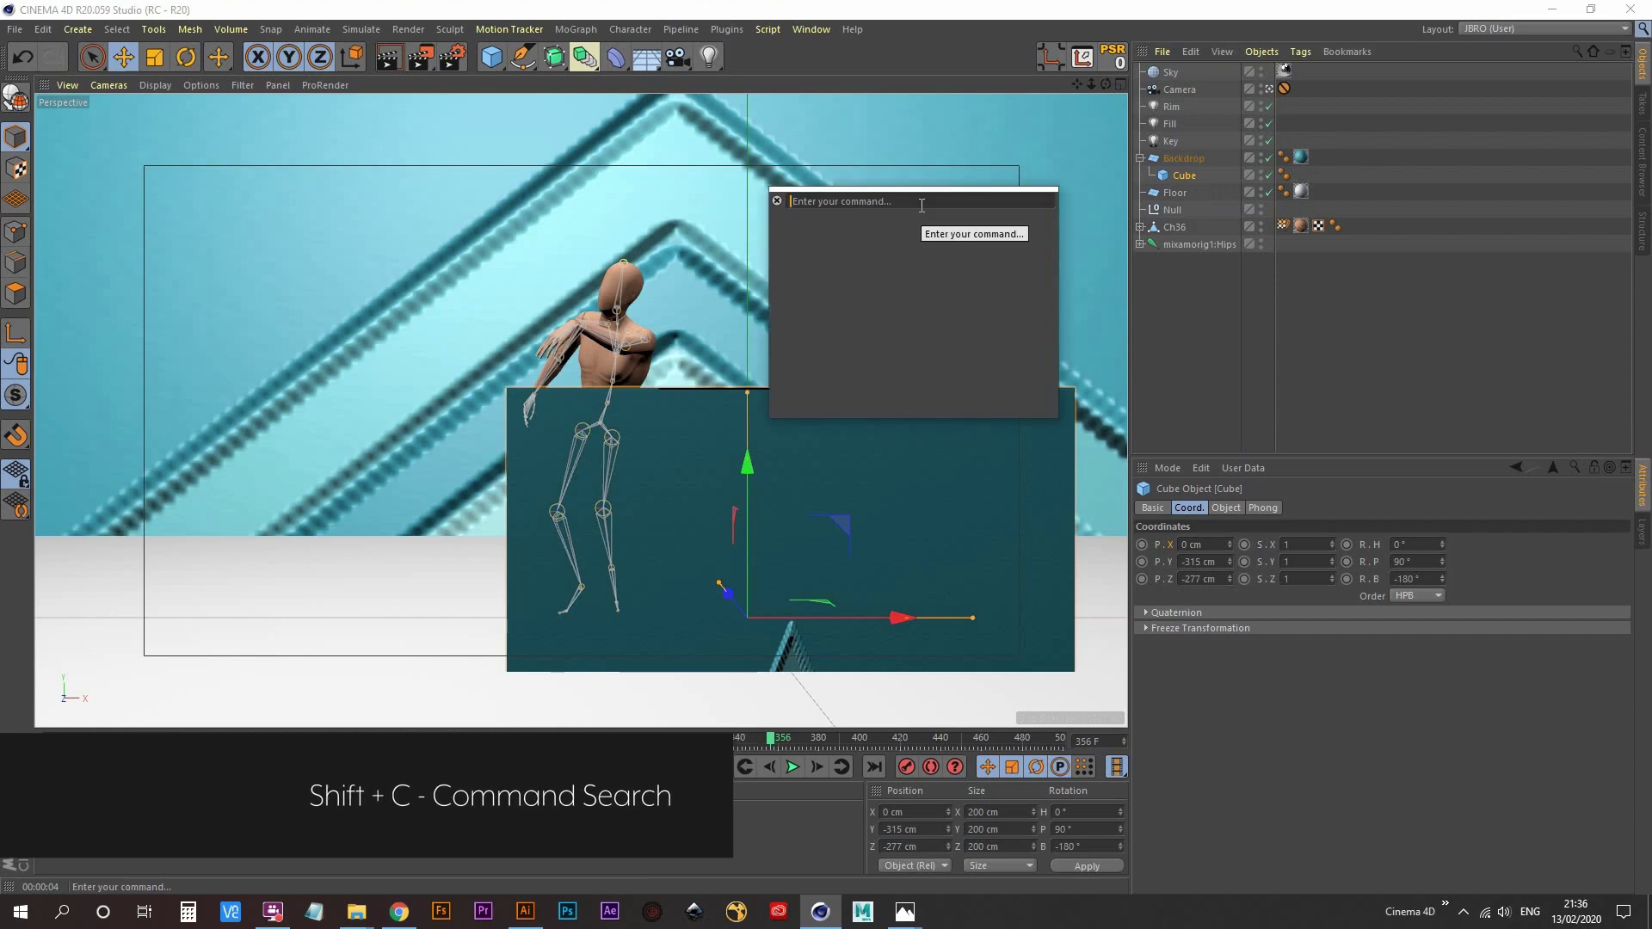
pyautogui.write('psr')
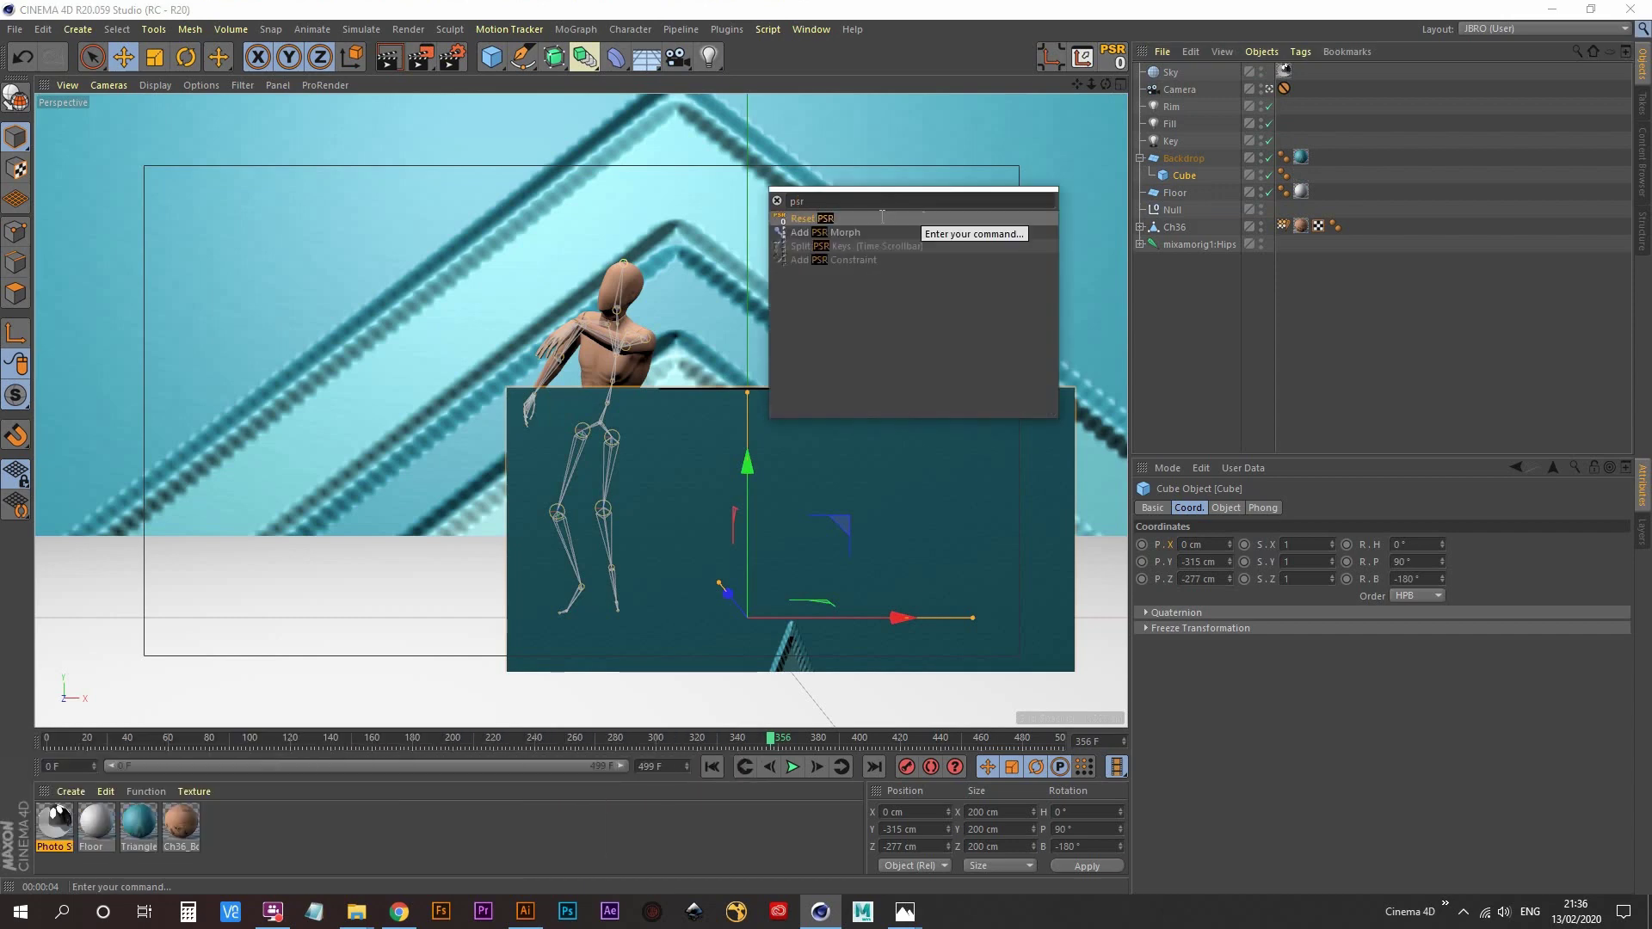
pyautogui.moveTo(811, 226); pyautogui.dragTo(1007, 53)
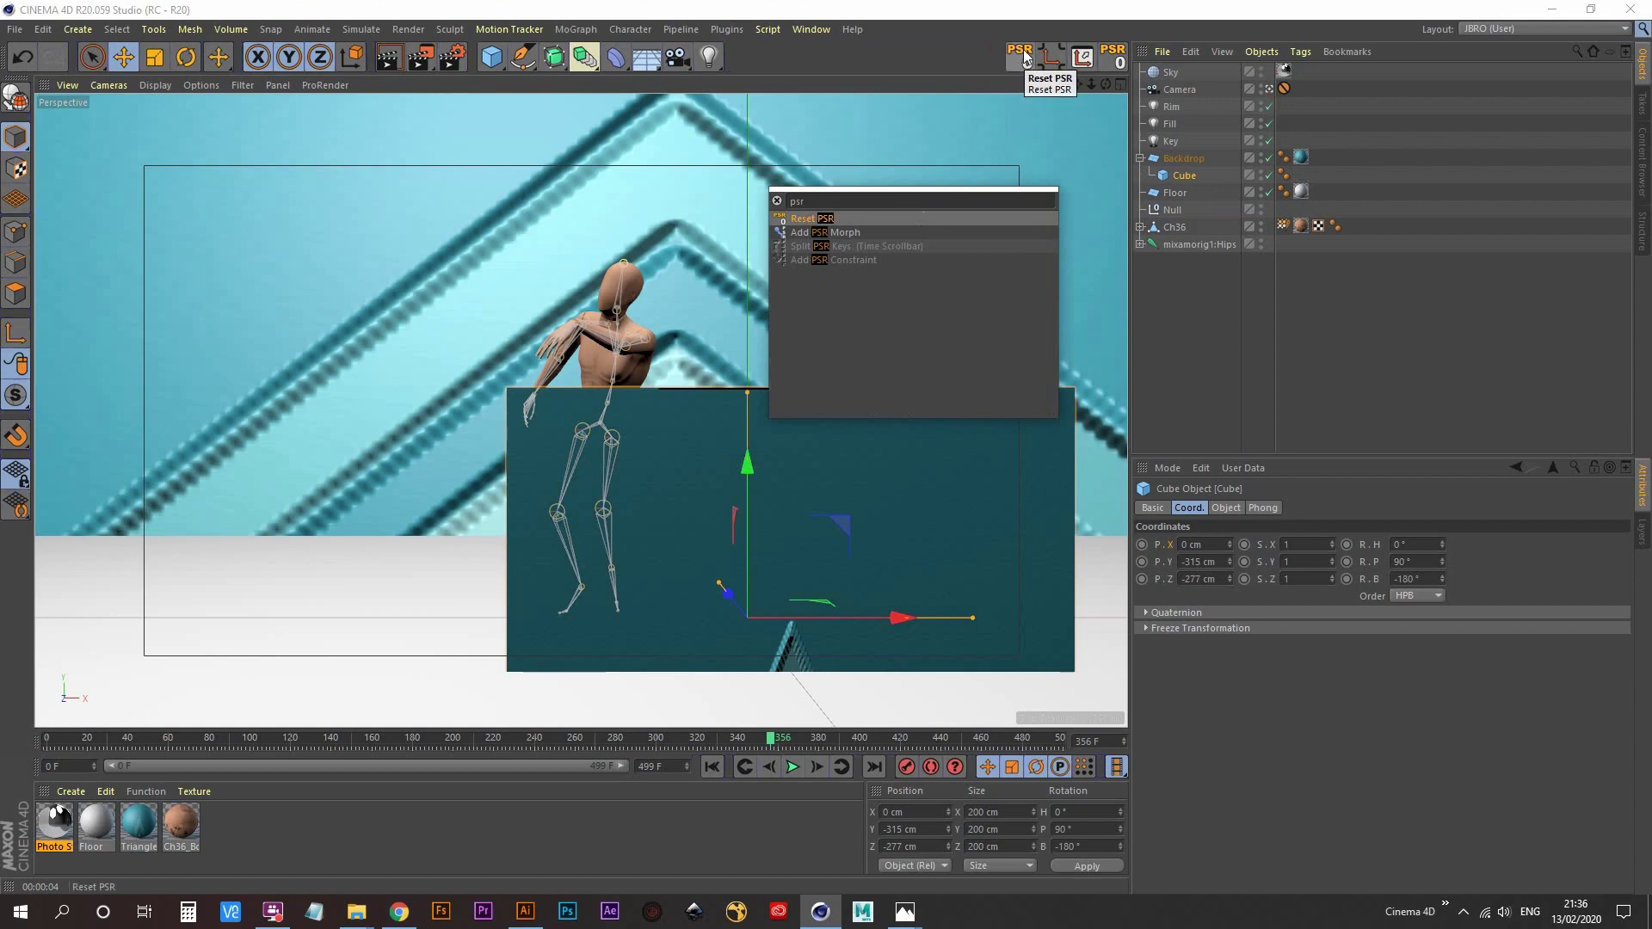
# - Apply Reset PSR to the Cube under Backdrop and move it along its local Z axis to about -233 cm
pyautogui.click(1111, 56)
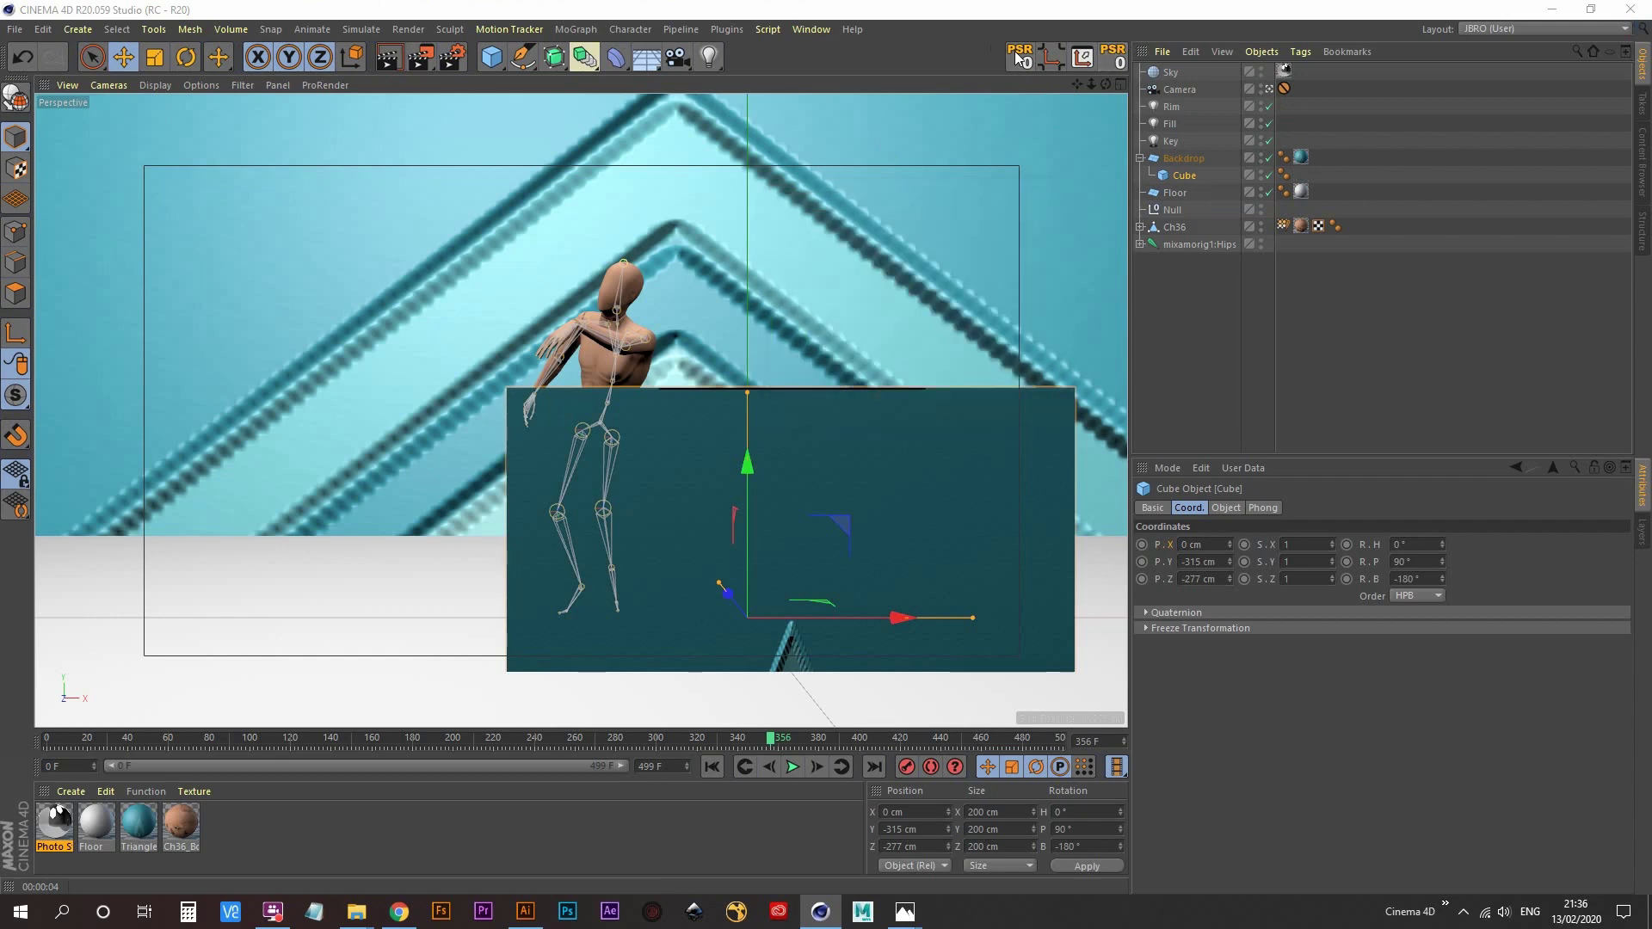
pyautogui.click(1121, 60)
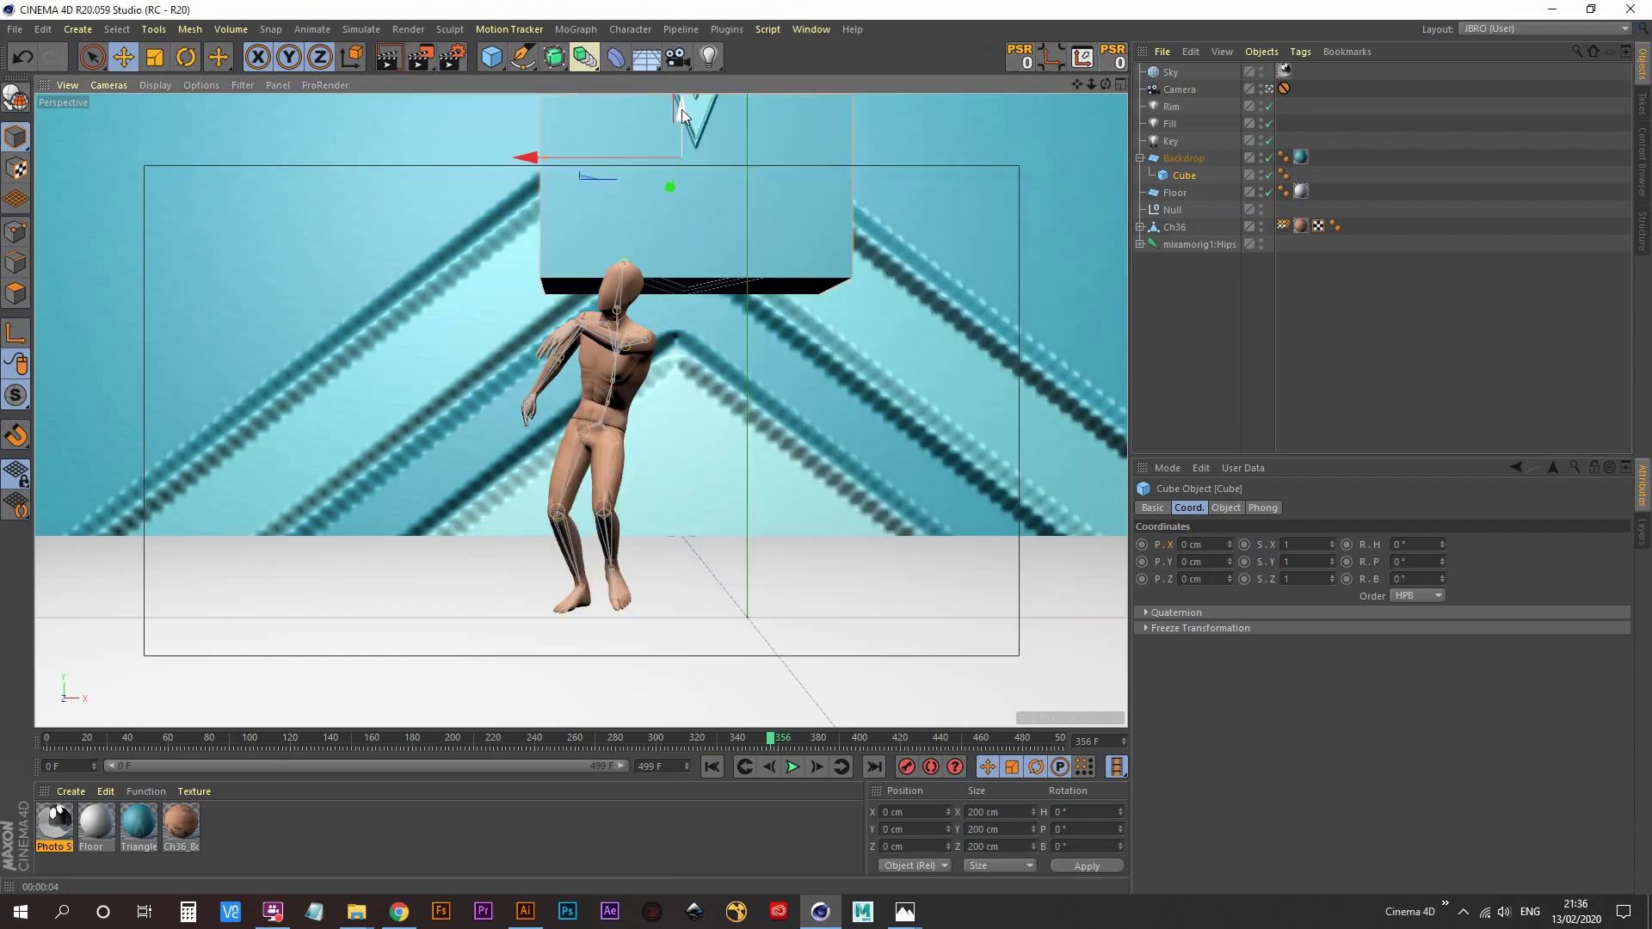
pyautogui.moveTo(681, 133); pyautogui.dragTo(702, 427)
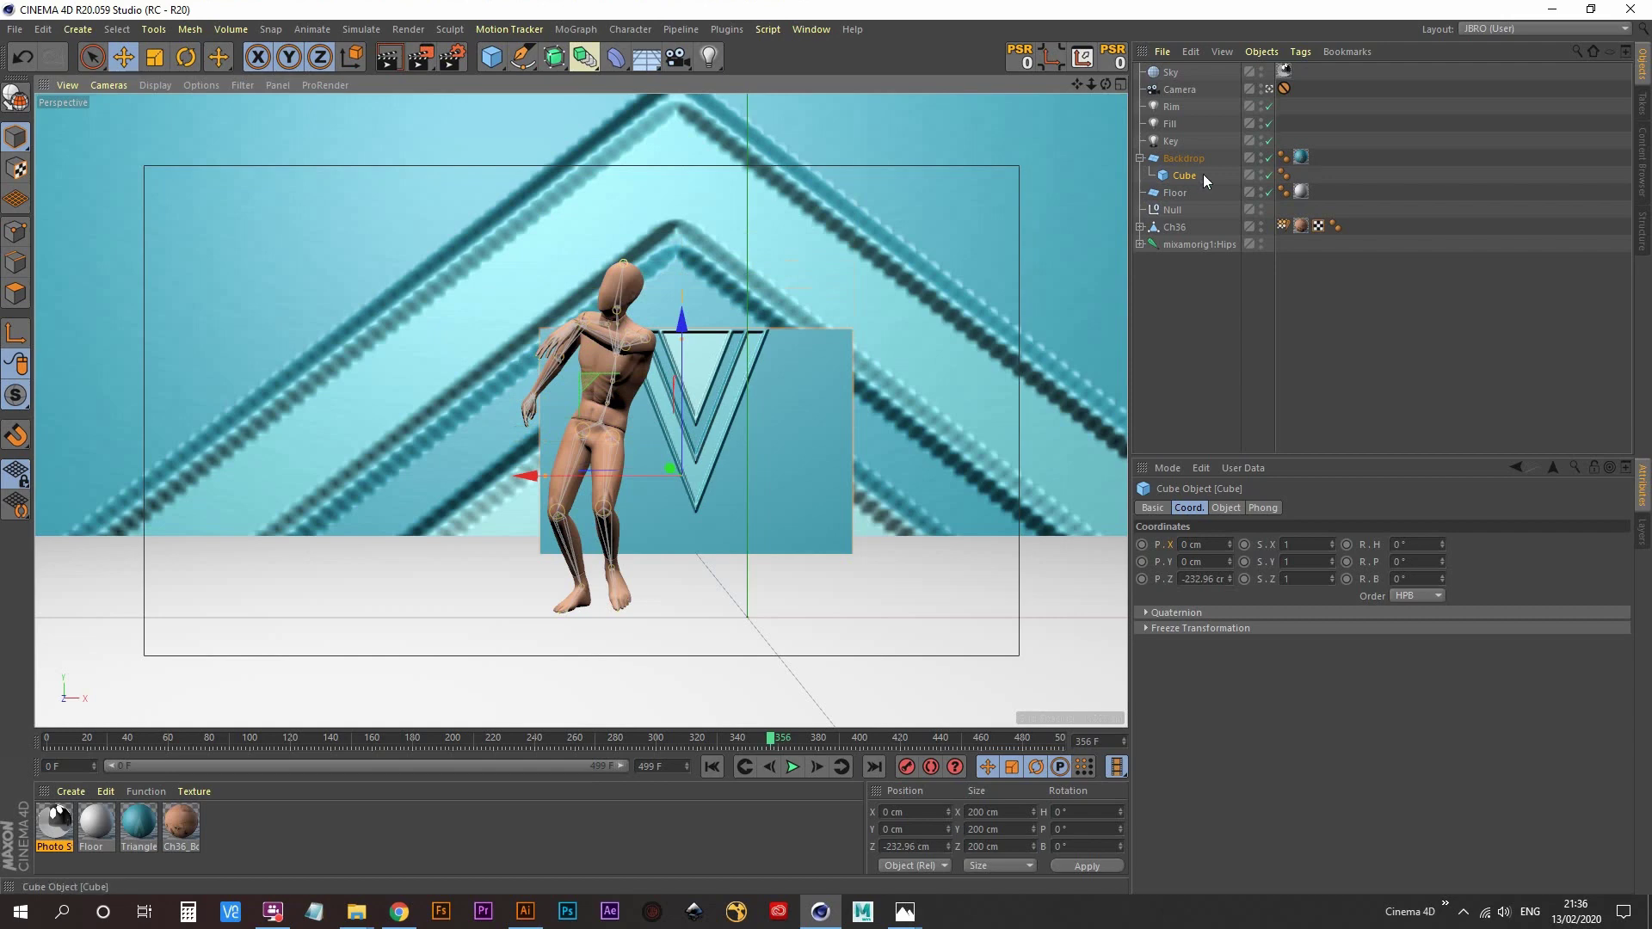
# - Take the Cube out of the Backdrop object and resize it to about 1668 cm in X and 10.3 cm in Z
pyautogui.moveTo(1186, 177); pyautogui.dragTo(1179, 295)
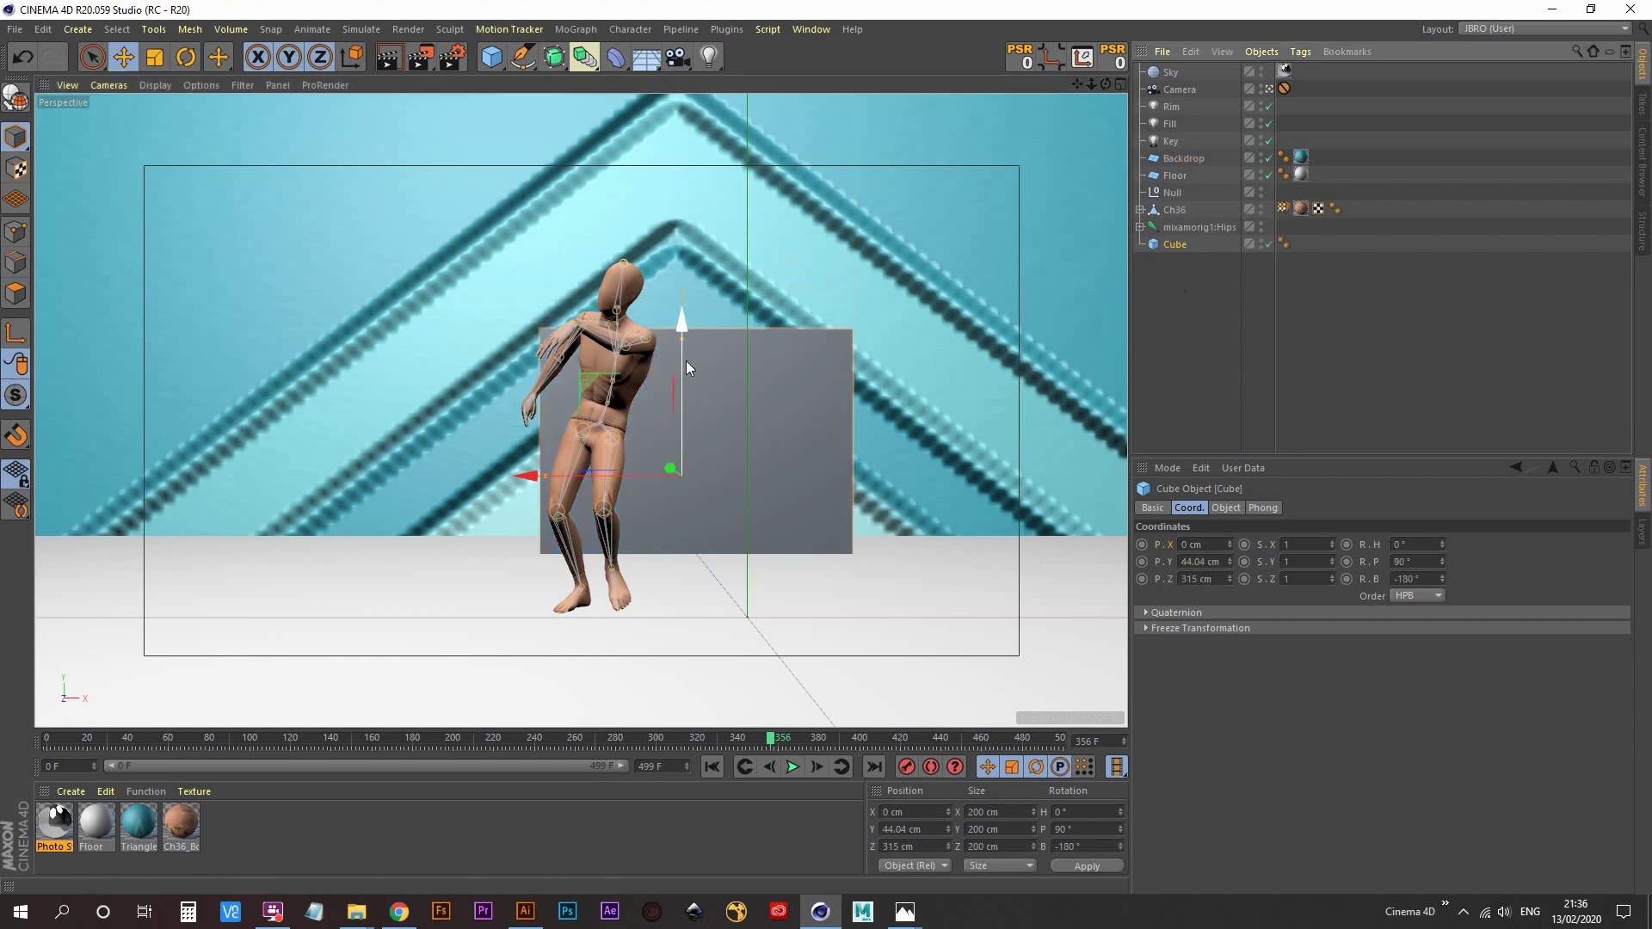
pyautogui.moveTo(684, 343); pyautogui.dragTo(683, 468)
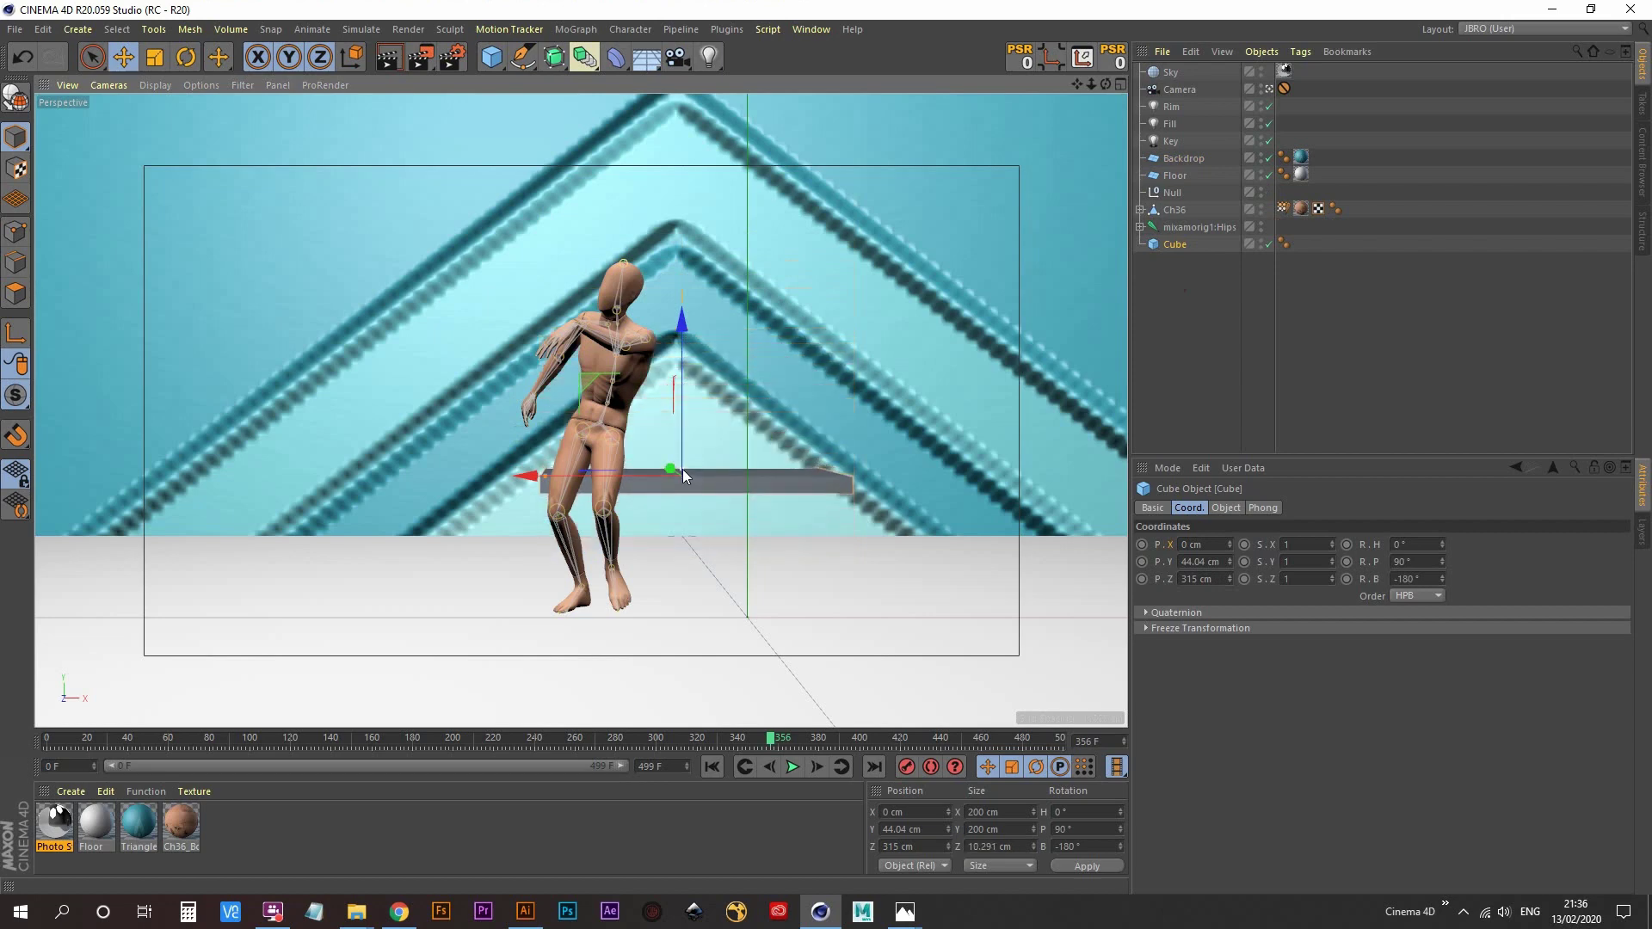
pyautogui.moveTo(541, 473); pyautogui.dragTo(43, 475)
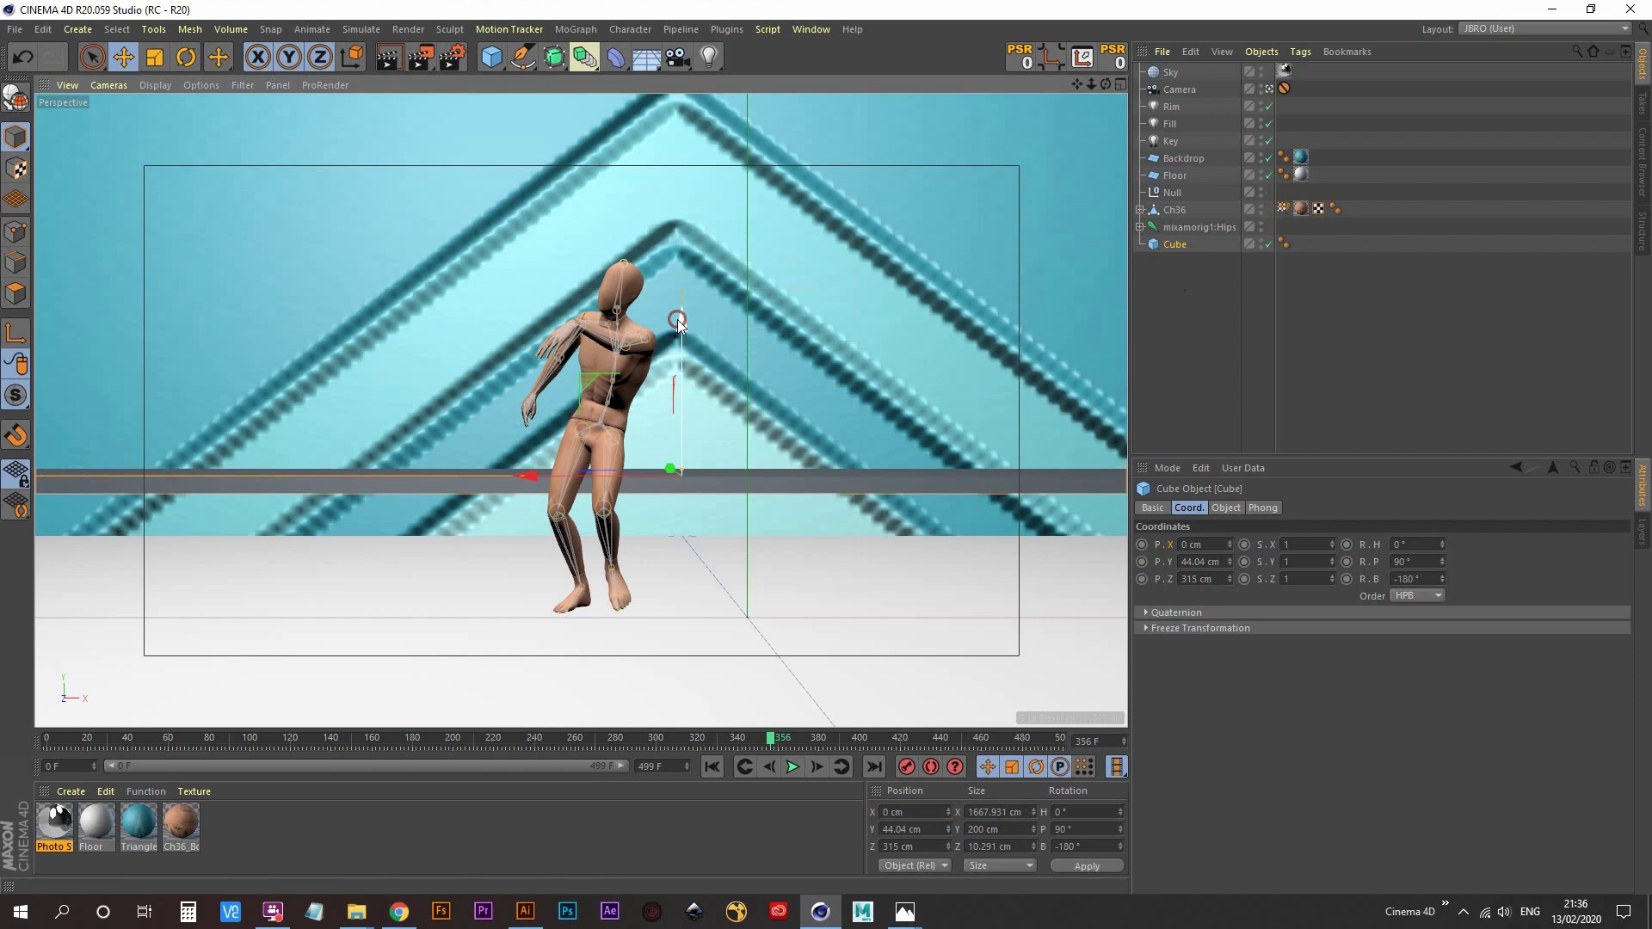
# - Lower the Cube to the floor and move it back against the backdrop, at about Y -1.3 cm and Z 389 cm
pyautogui.moveTo(682, 325); pyautogui.dragTo(674, 387)
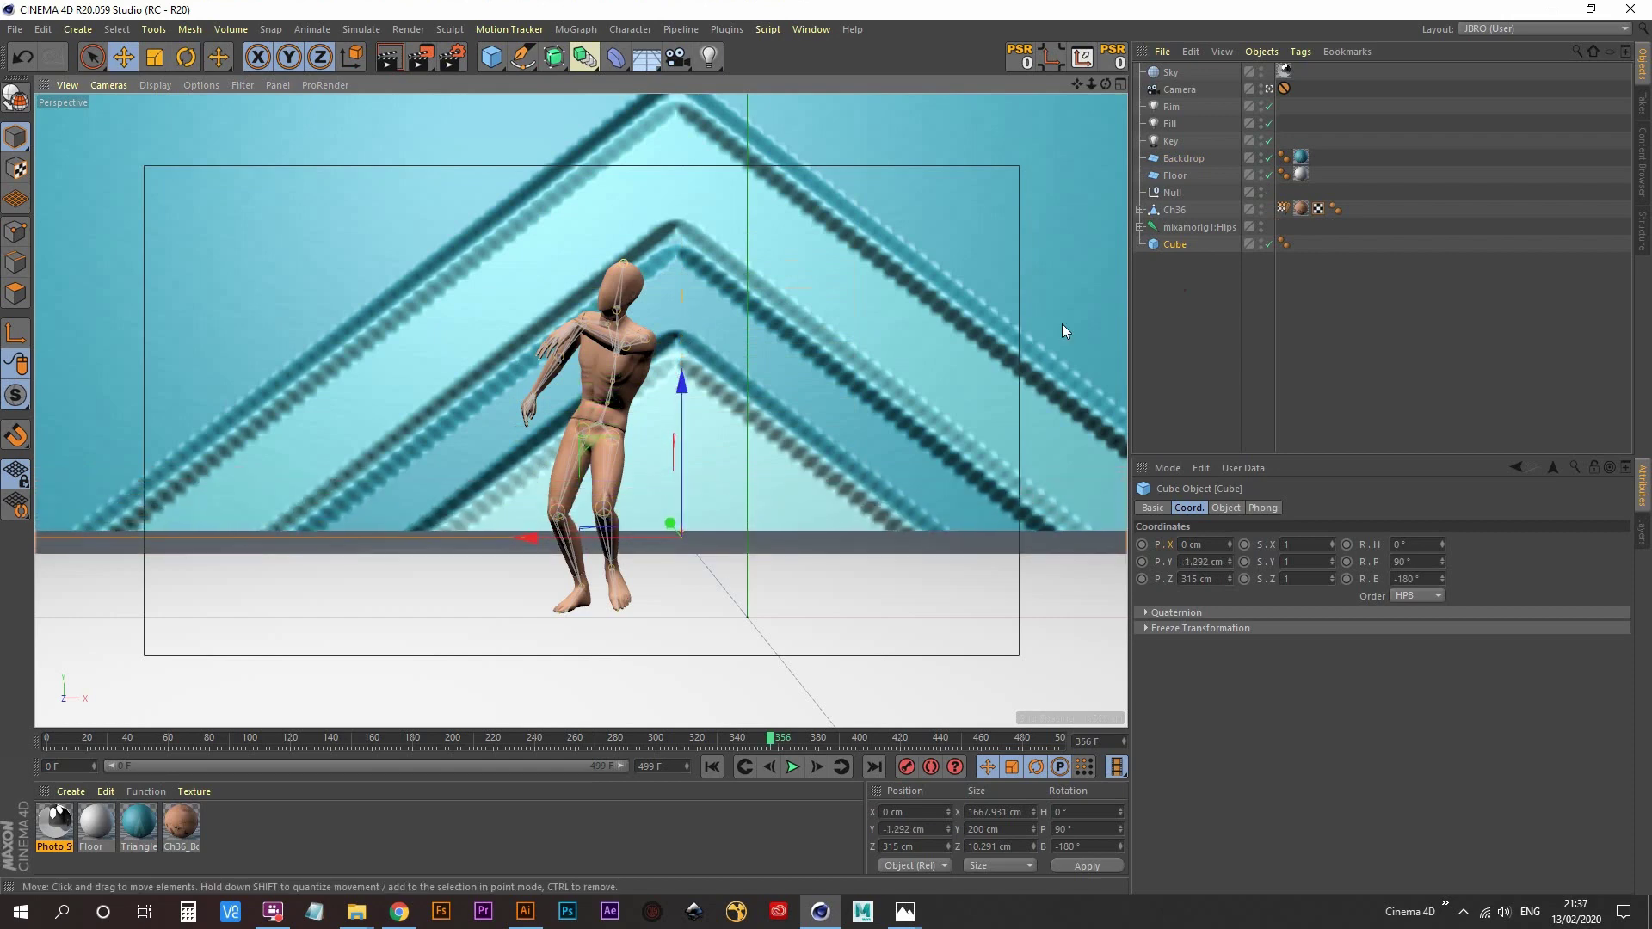
pyautogui.scroll(8, 446, 573)
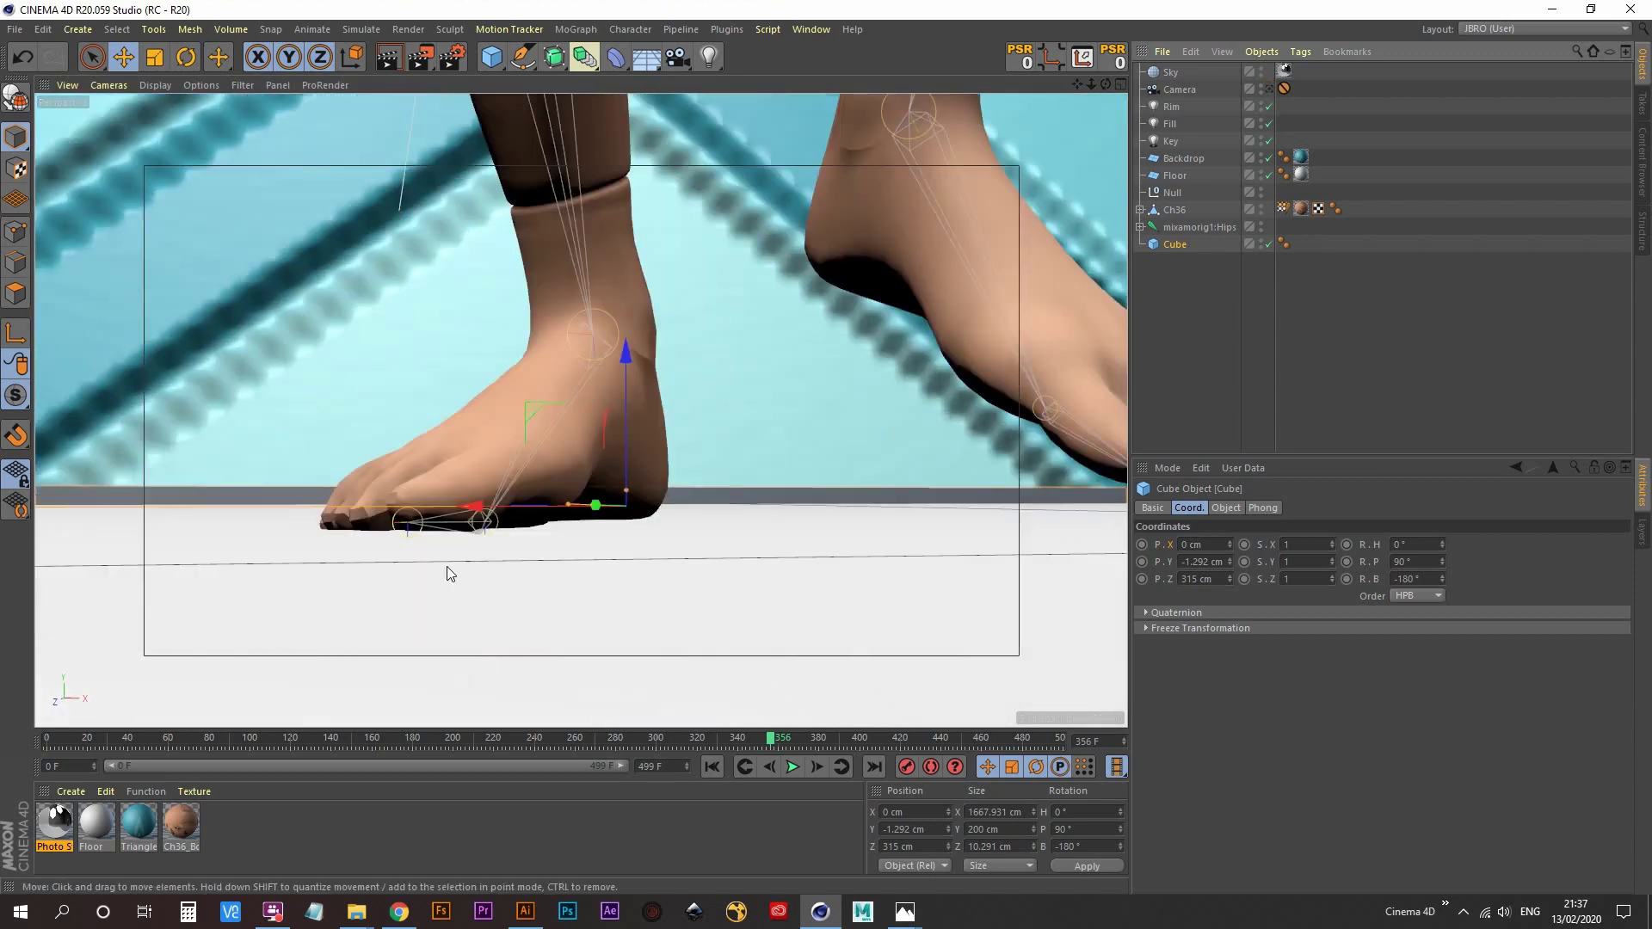
pyautogui.keyDown('alt'); pyautogui.moveTo(446, 574); pyautogui.dragTo(549, 381); pyautogui.keyUp('alt')
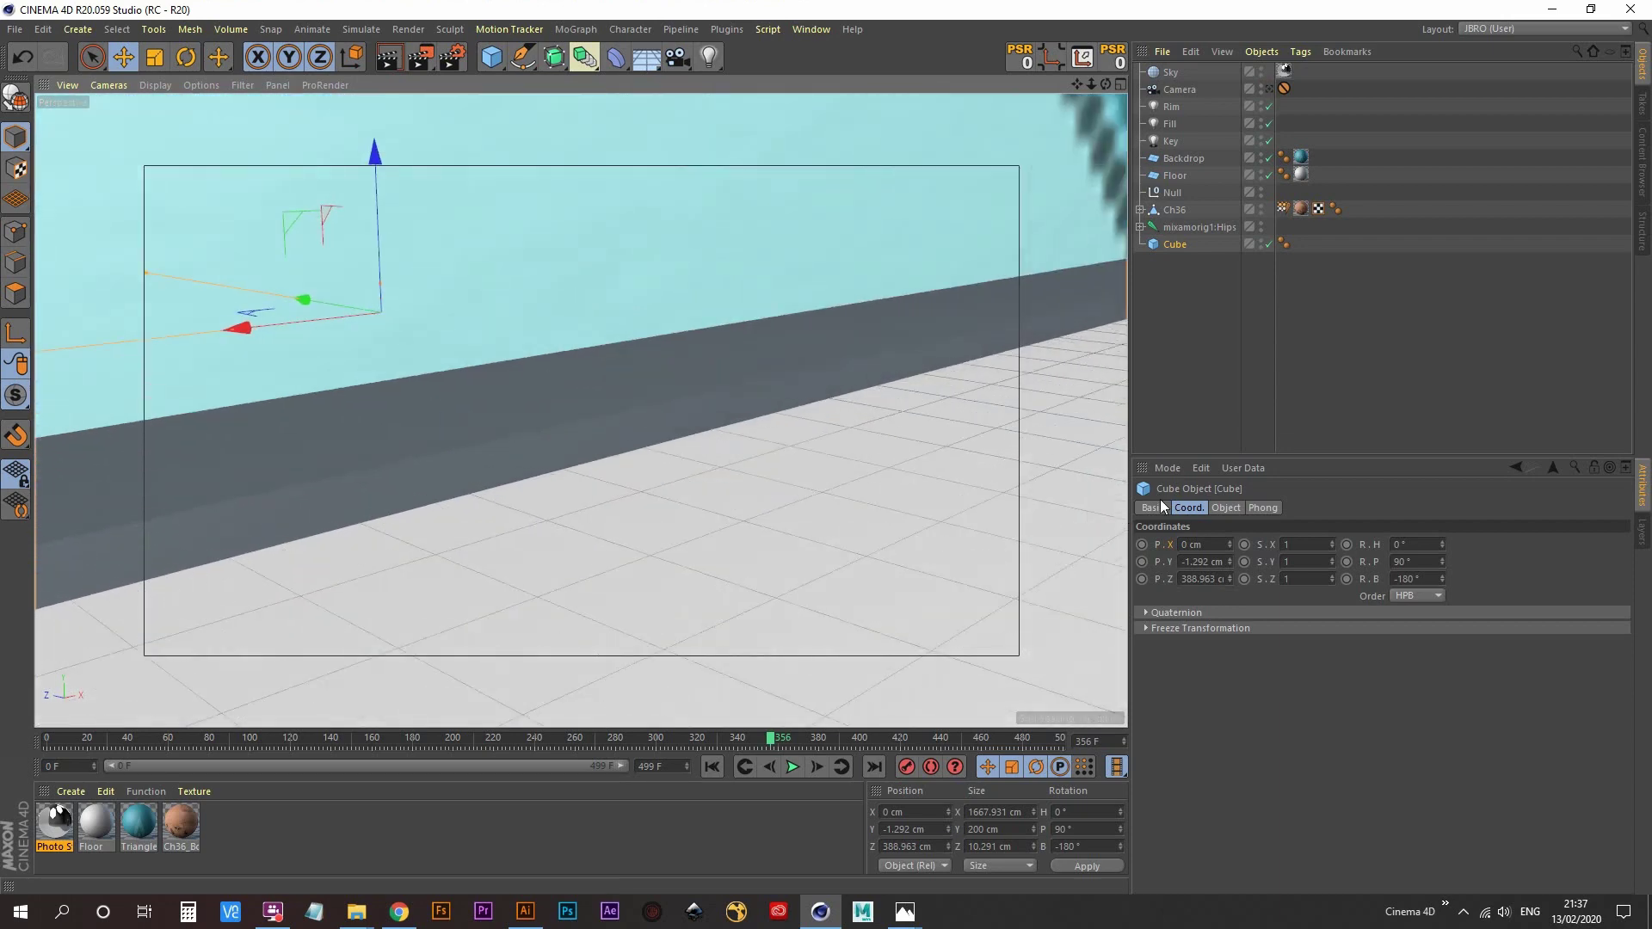
# - Enable Fillet on the Cube and set its Fillet Subdivision to 3
pyautogui.click(1230, 508)
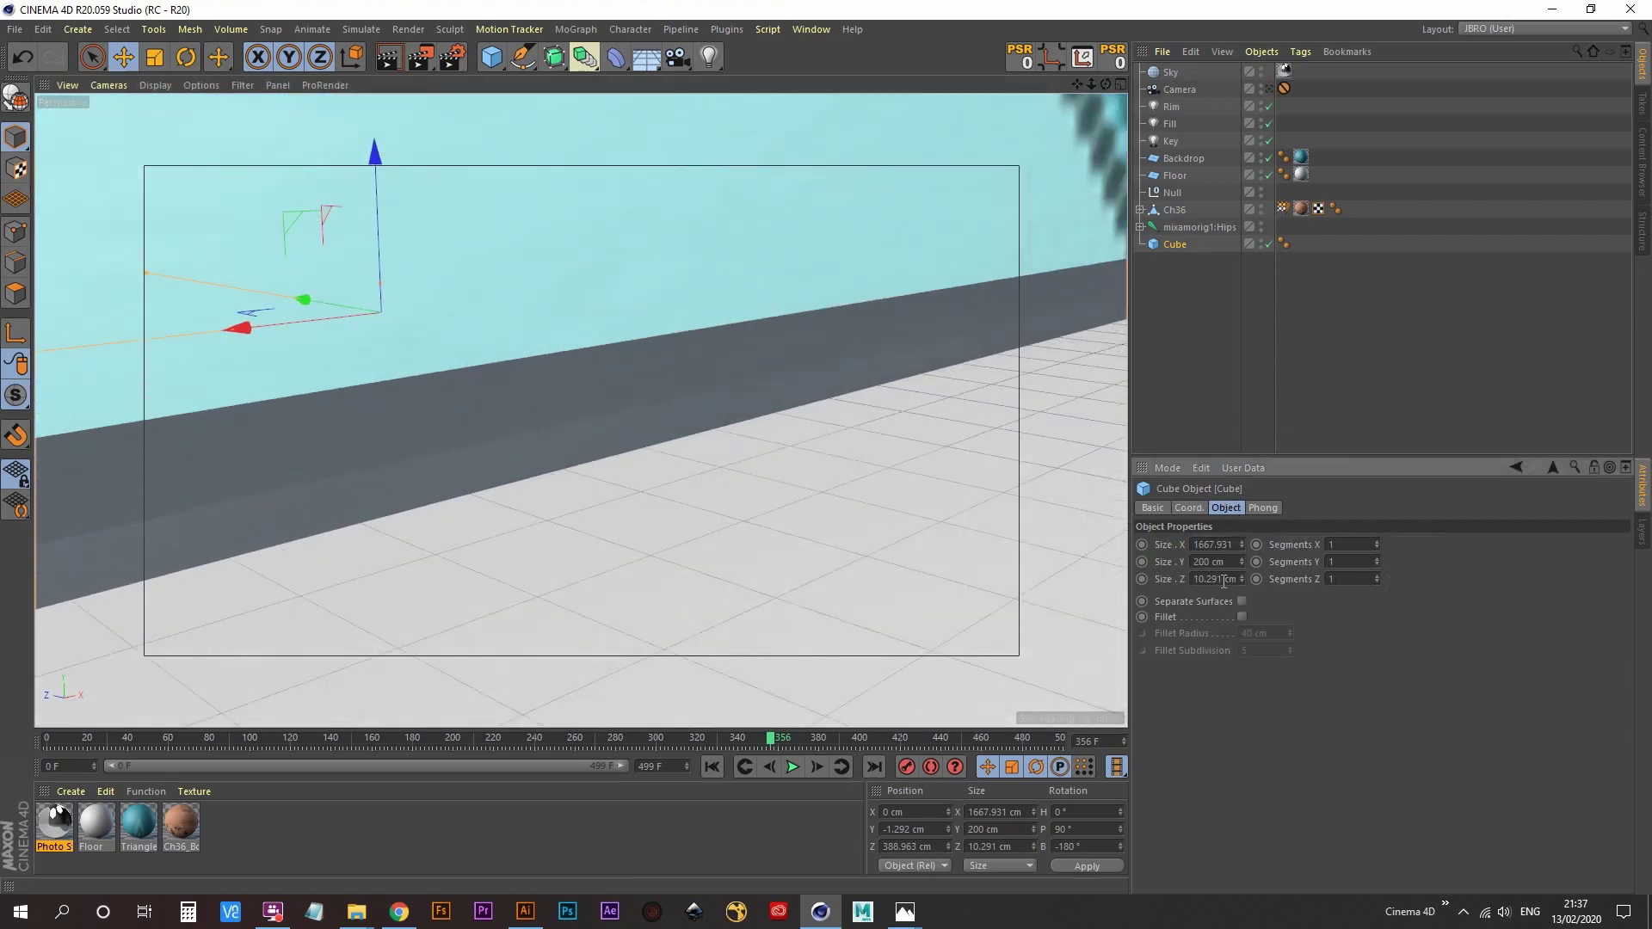
pyautogui.click(1242, 617)
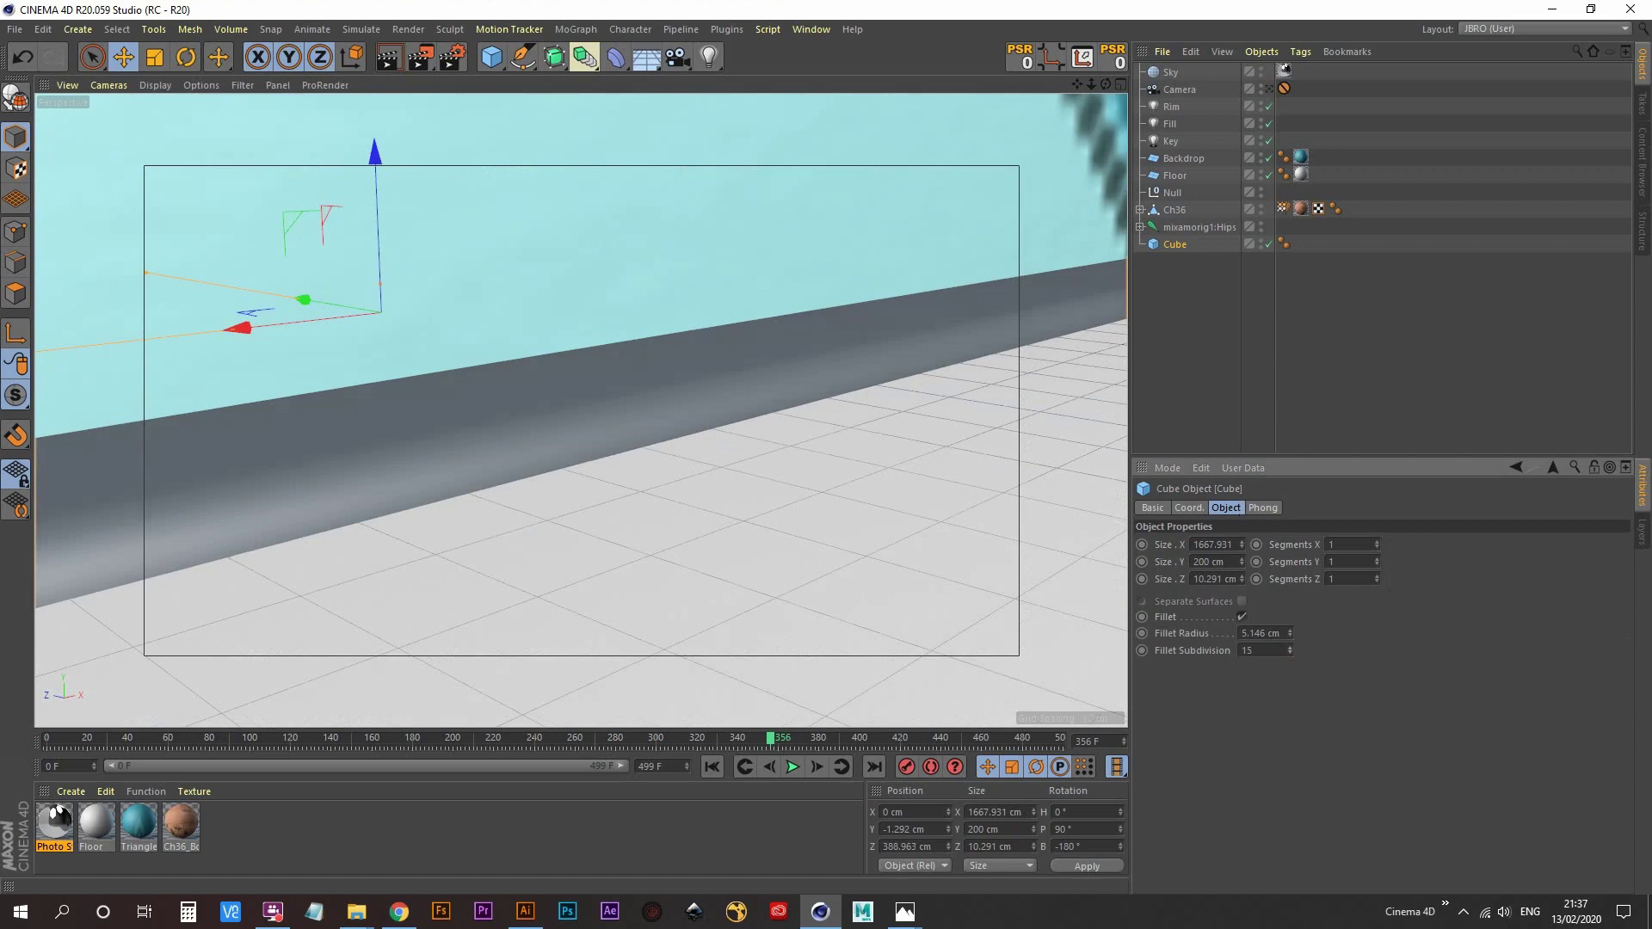
pyautogui.write('1')
pyautogui.press('Return')
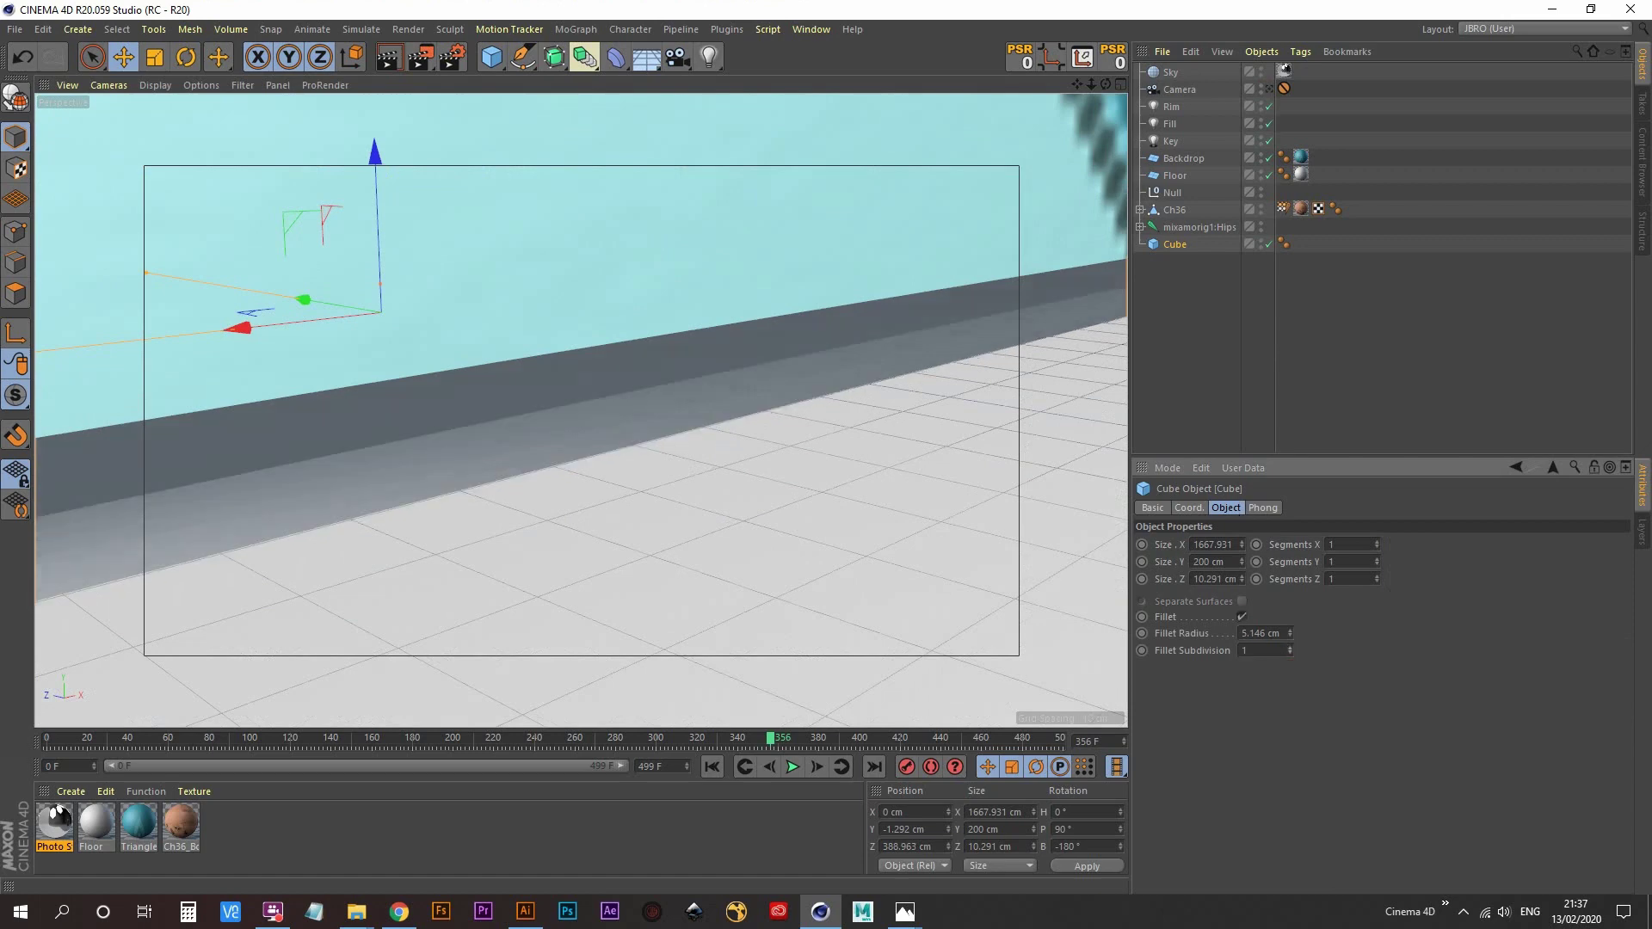
pyautogui.click(1290, 650)
pyautogui.click(1290, 650)
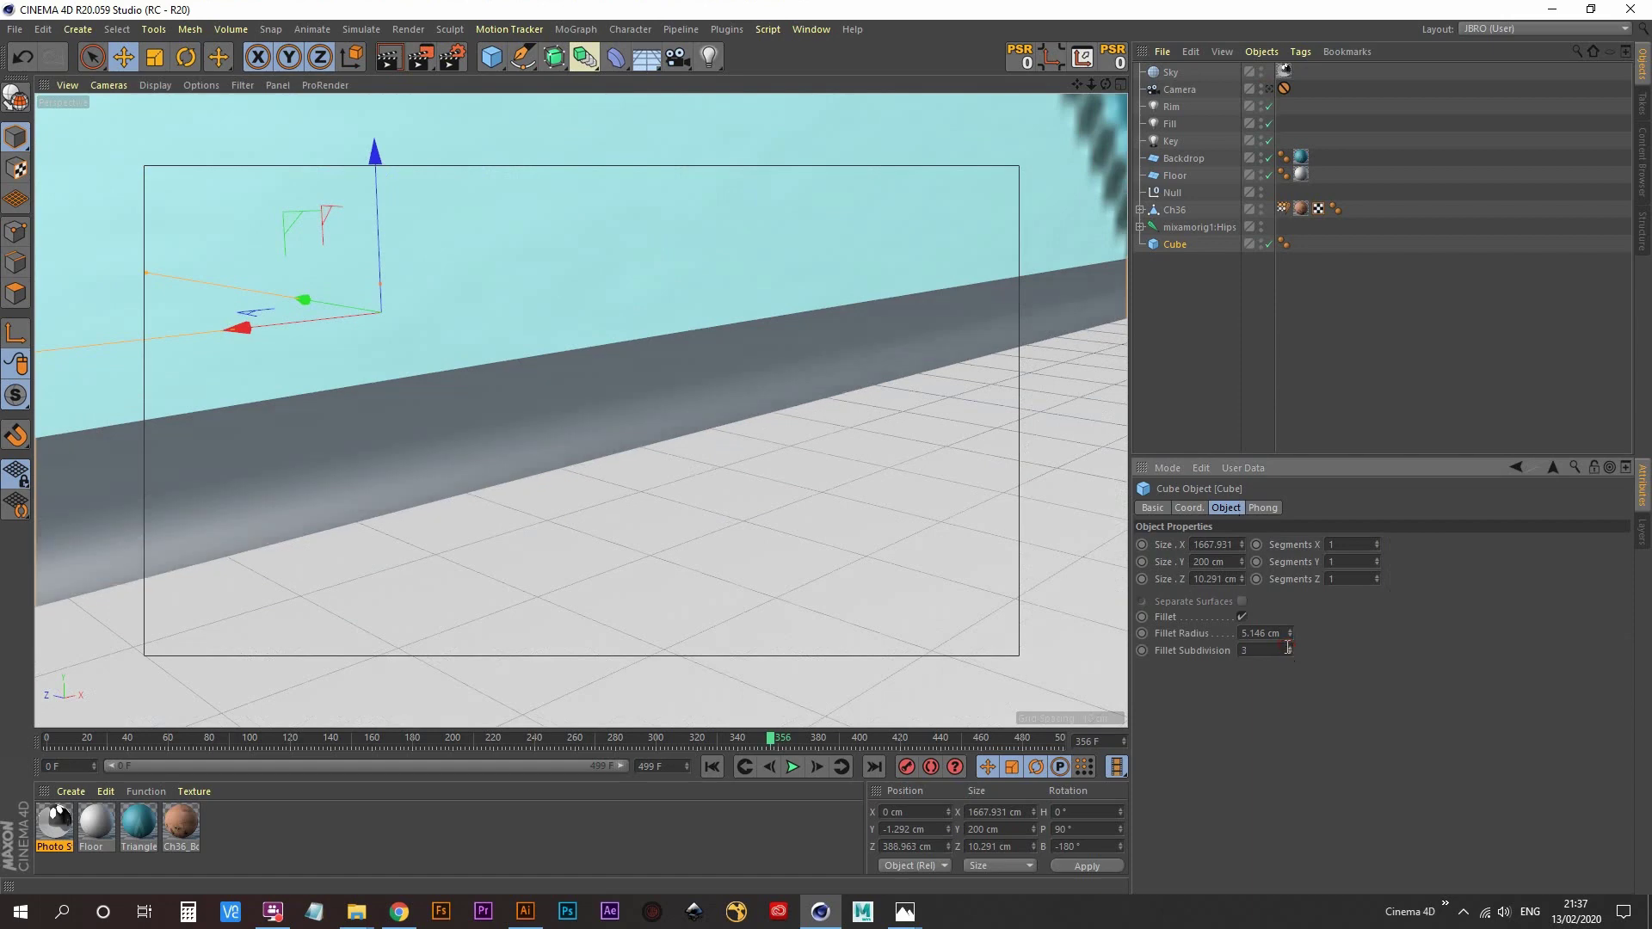
# - Set the Cube's Fillet Radius to 2 cm and return the view to the scene camera
pyautogui.moveTo(1292, 638); pyautogui.dragTo(1292, 664)
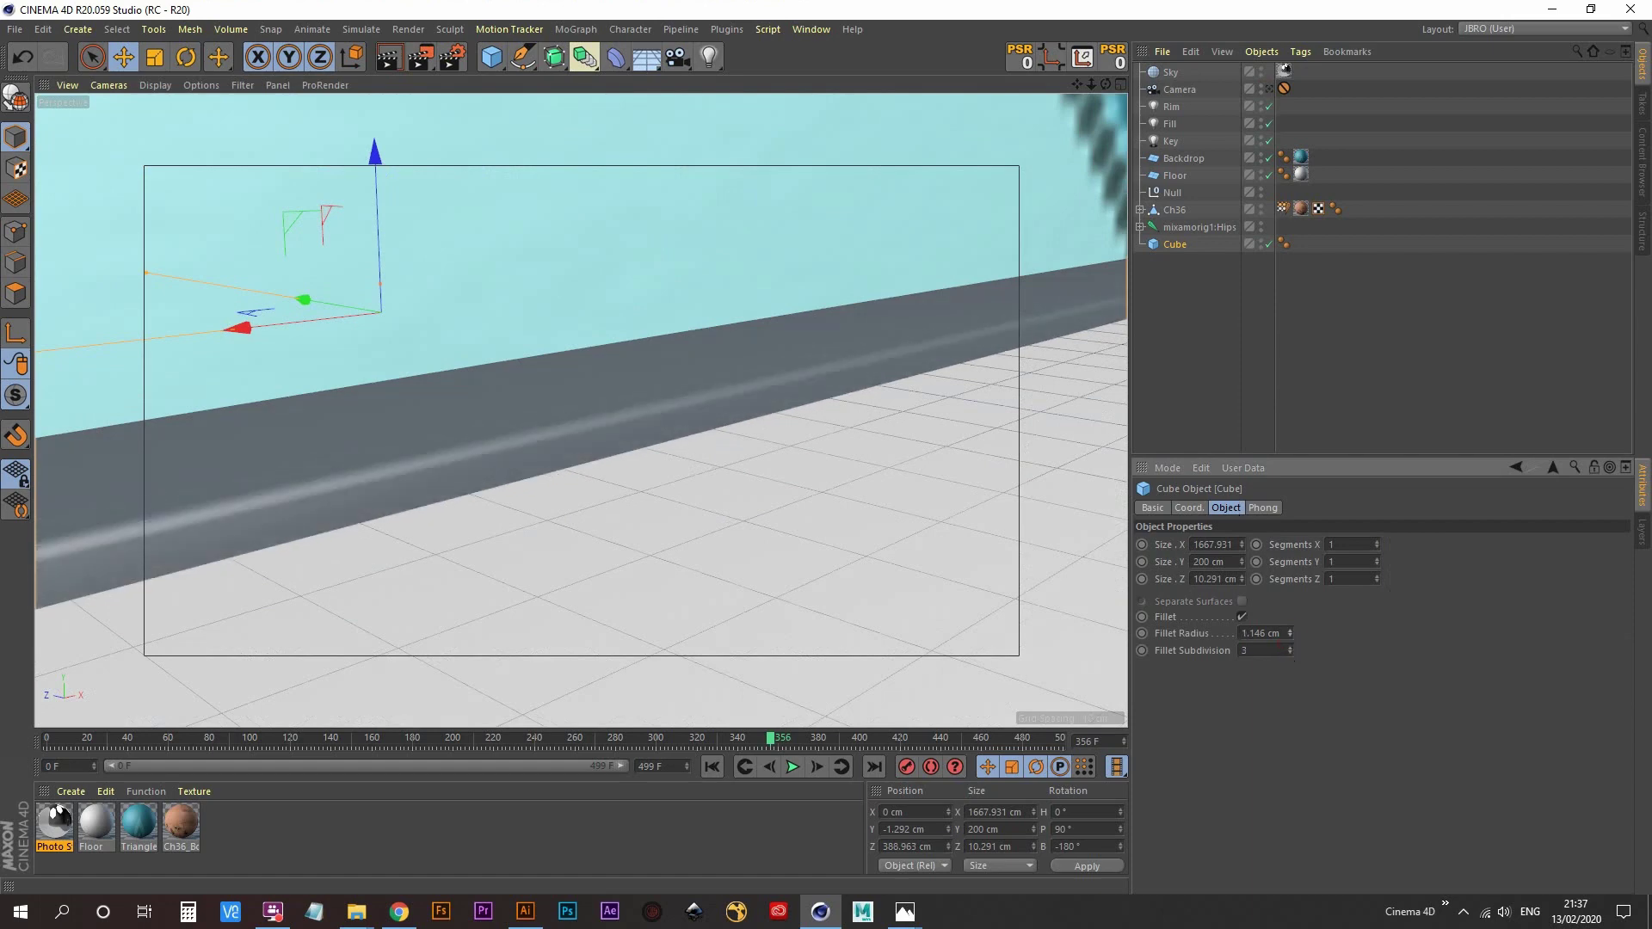
pyautogui.click(1290, 638)
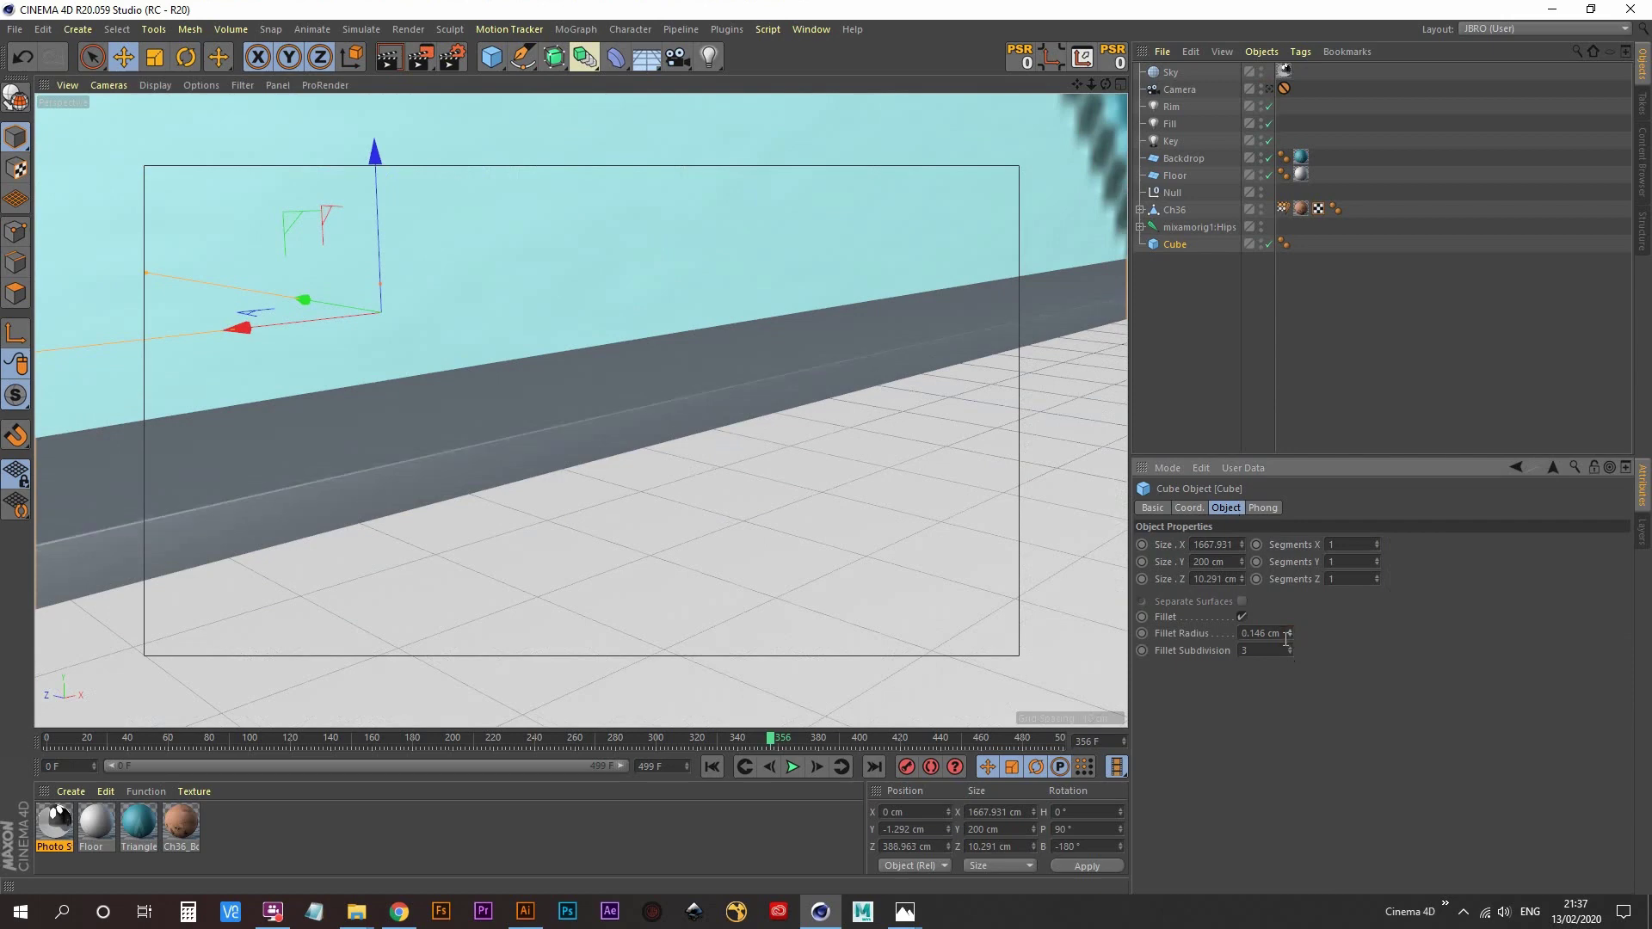
pyautogui.moveTo(1290, 638); pyautogui.dragTo(1290, 623)
pyautogui.write('2')
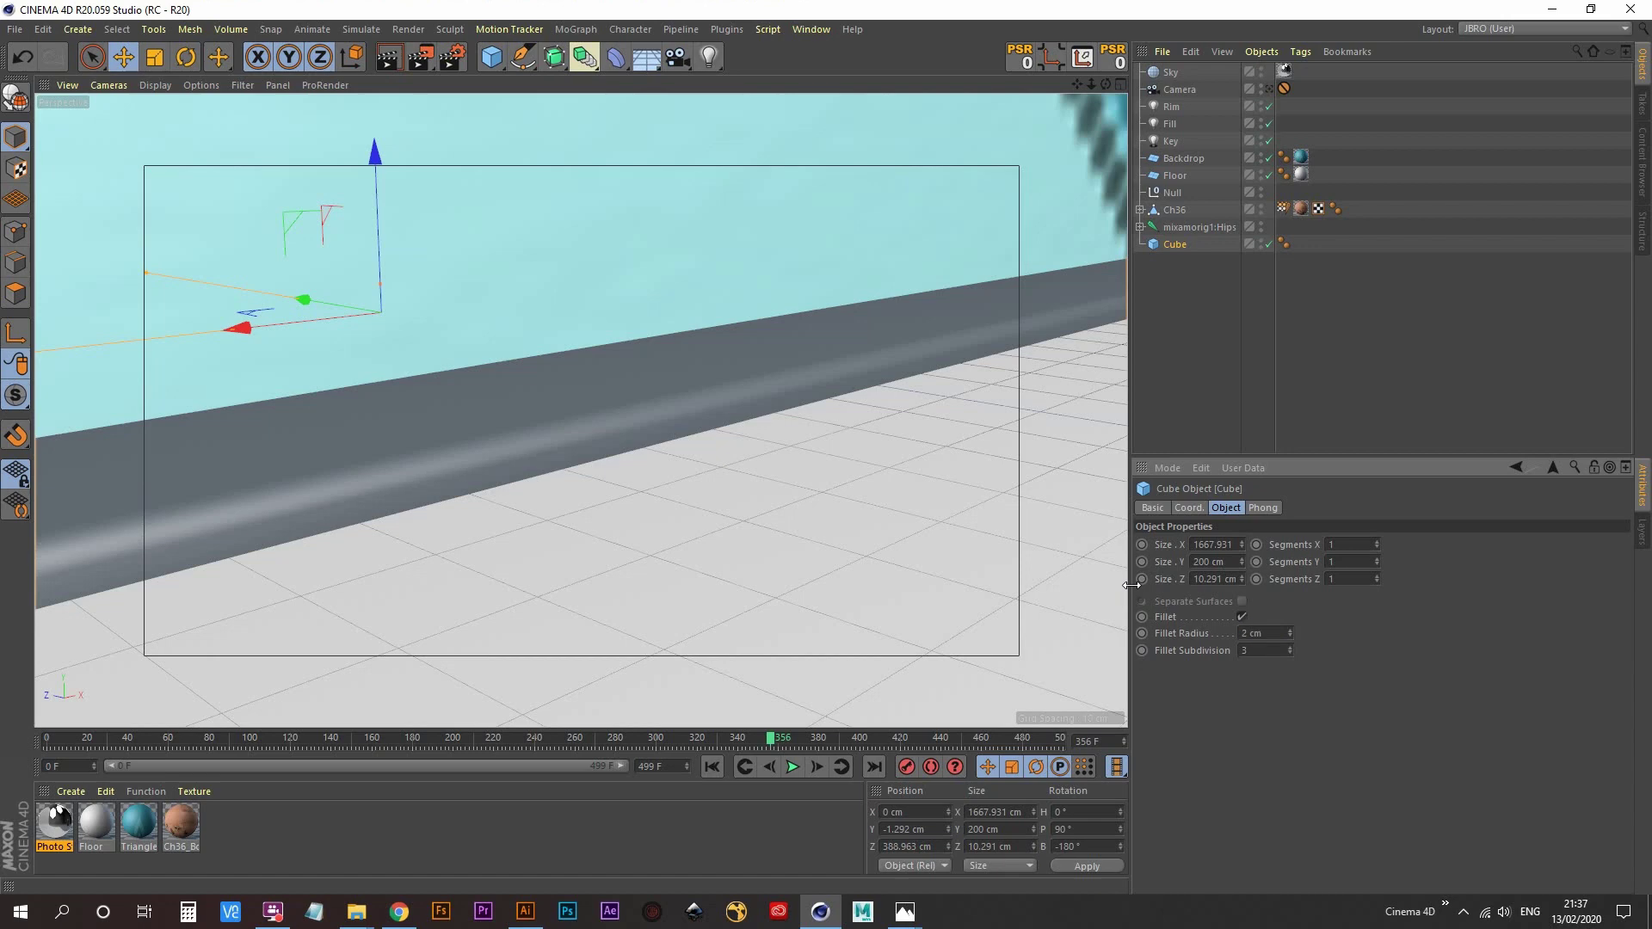
pyautogui.click(1270, 89)
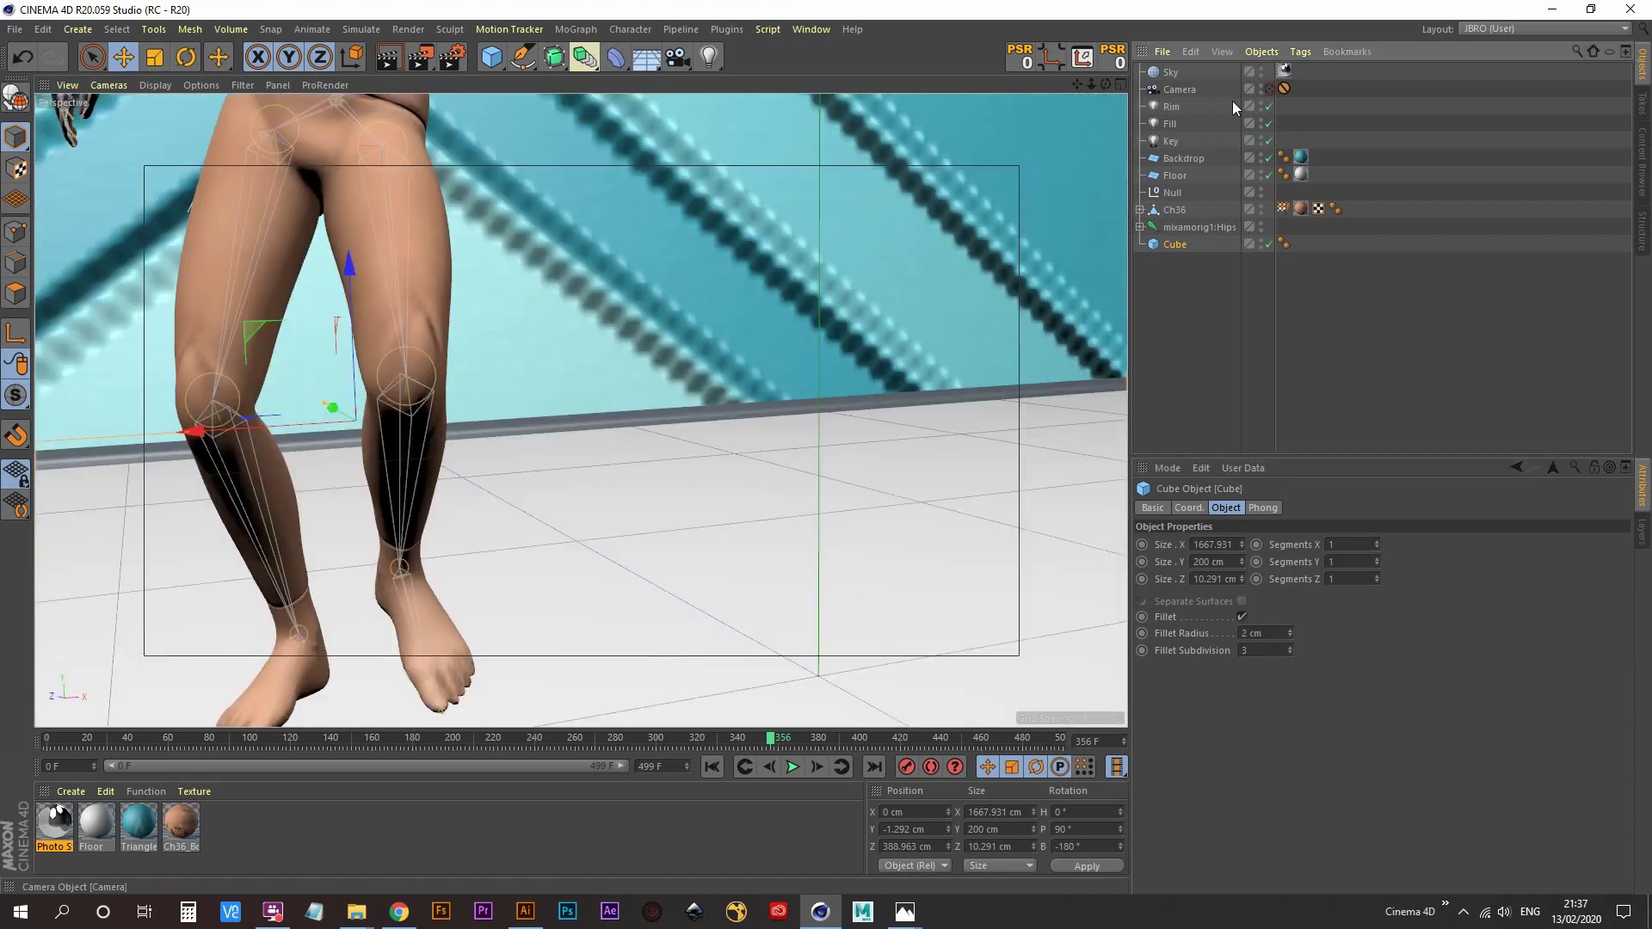
pyautogui.click(1269, 90)
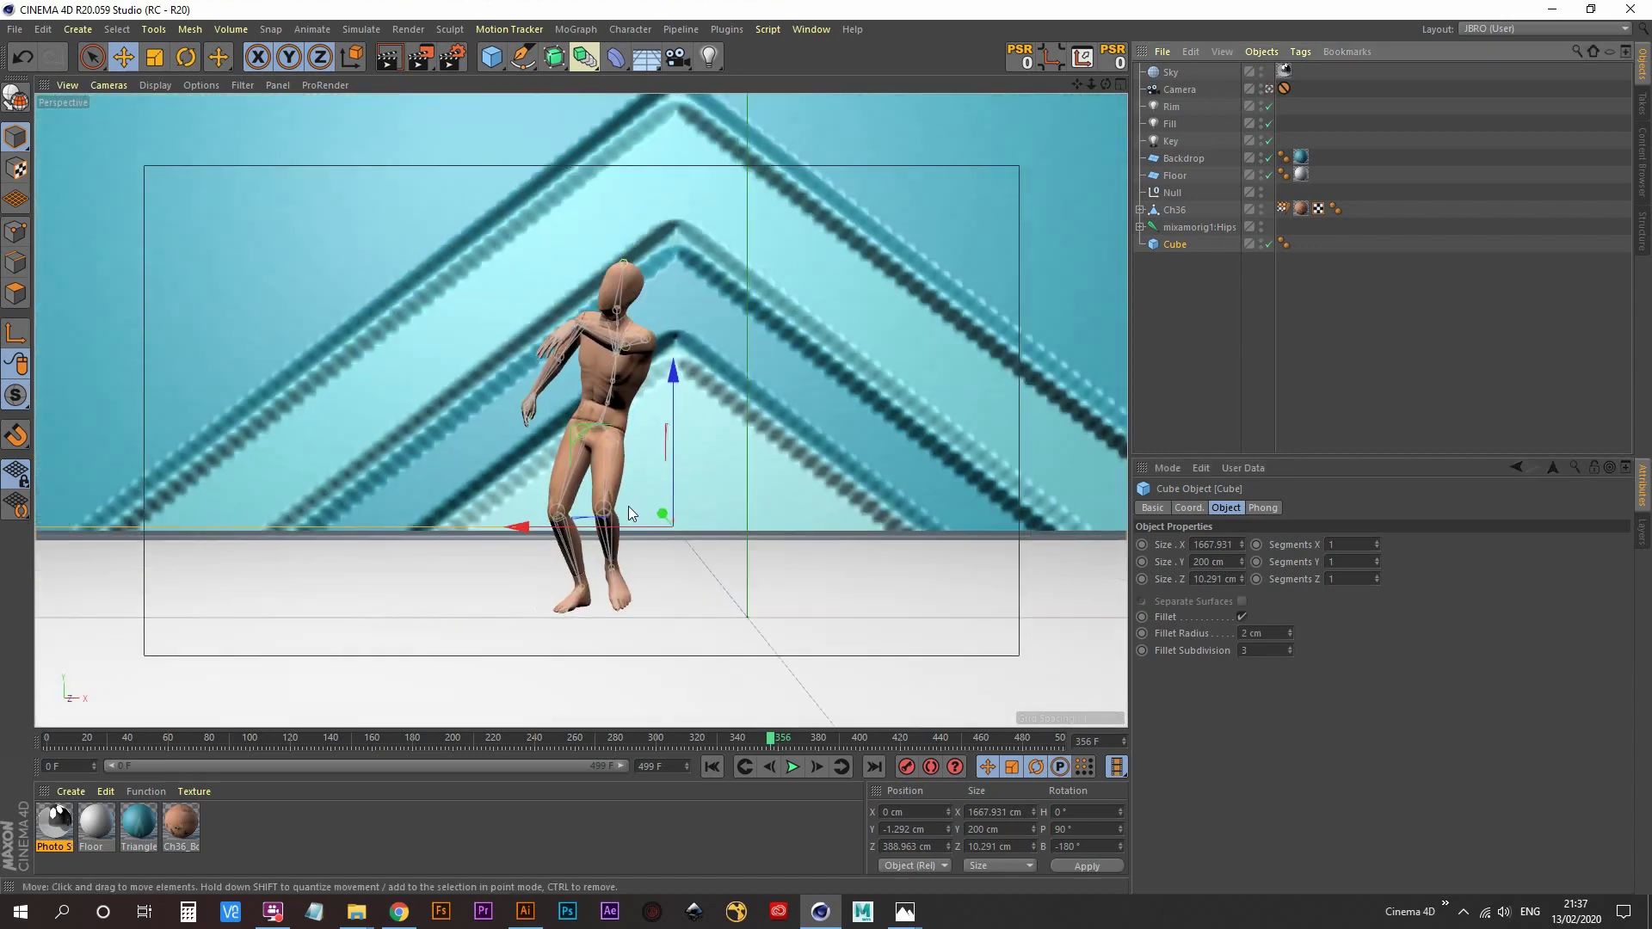
# - Create a new material and rename both the Cube and the new material Skirting
pyautogui.doubleClick(231, 830)
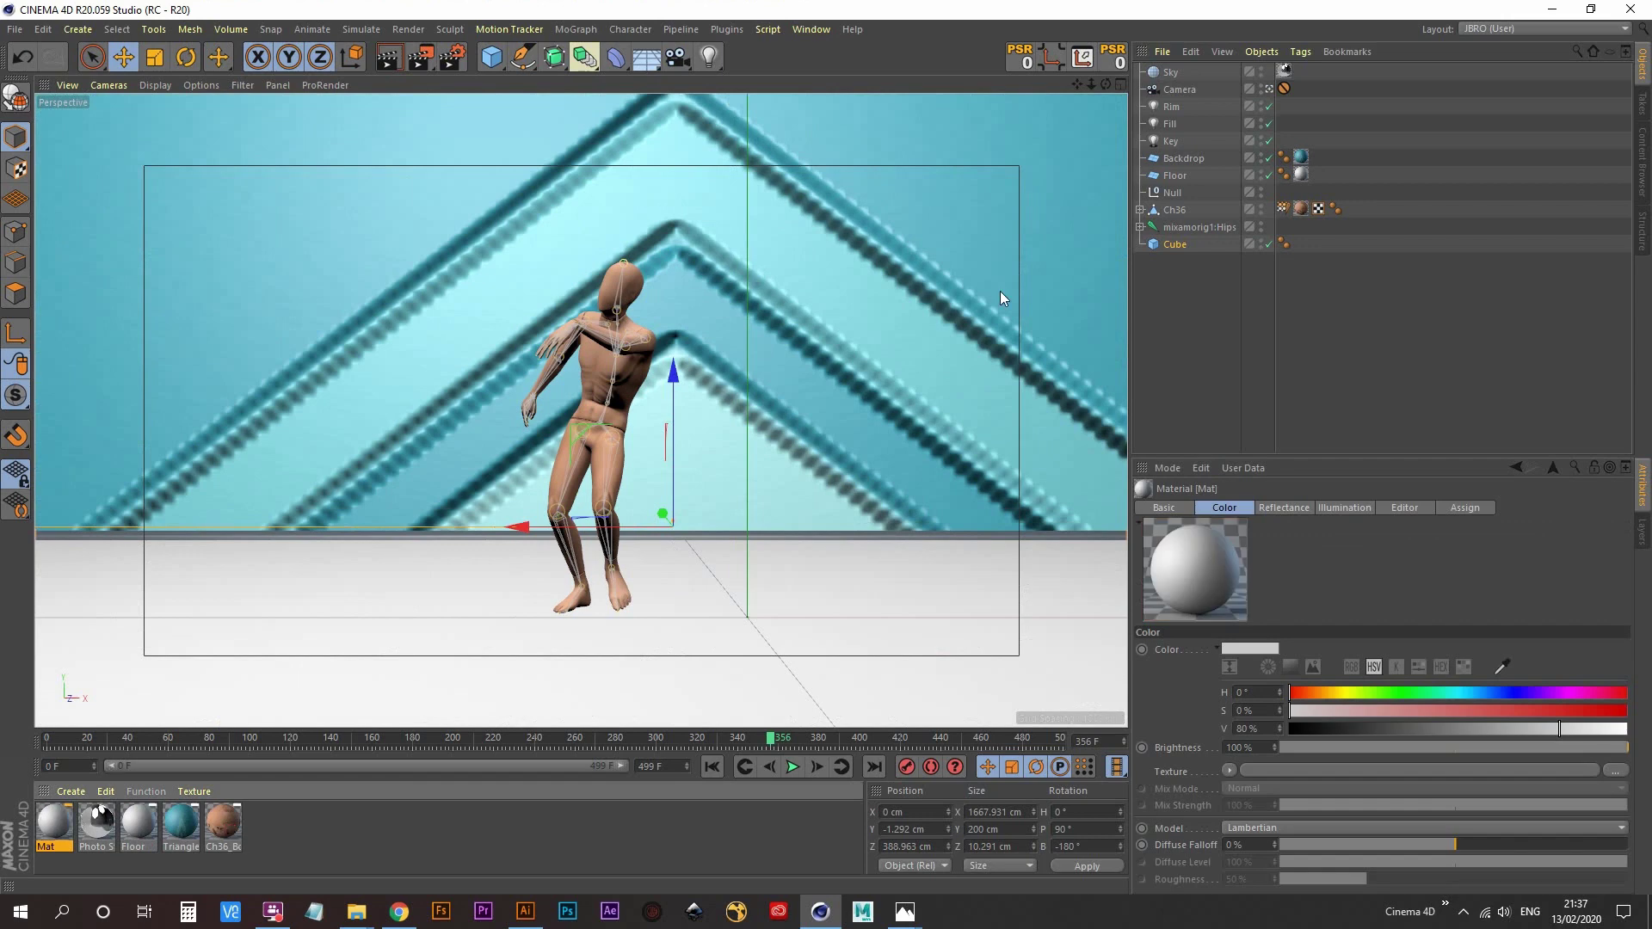
pyautogui.doubleClick(1177, 244)
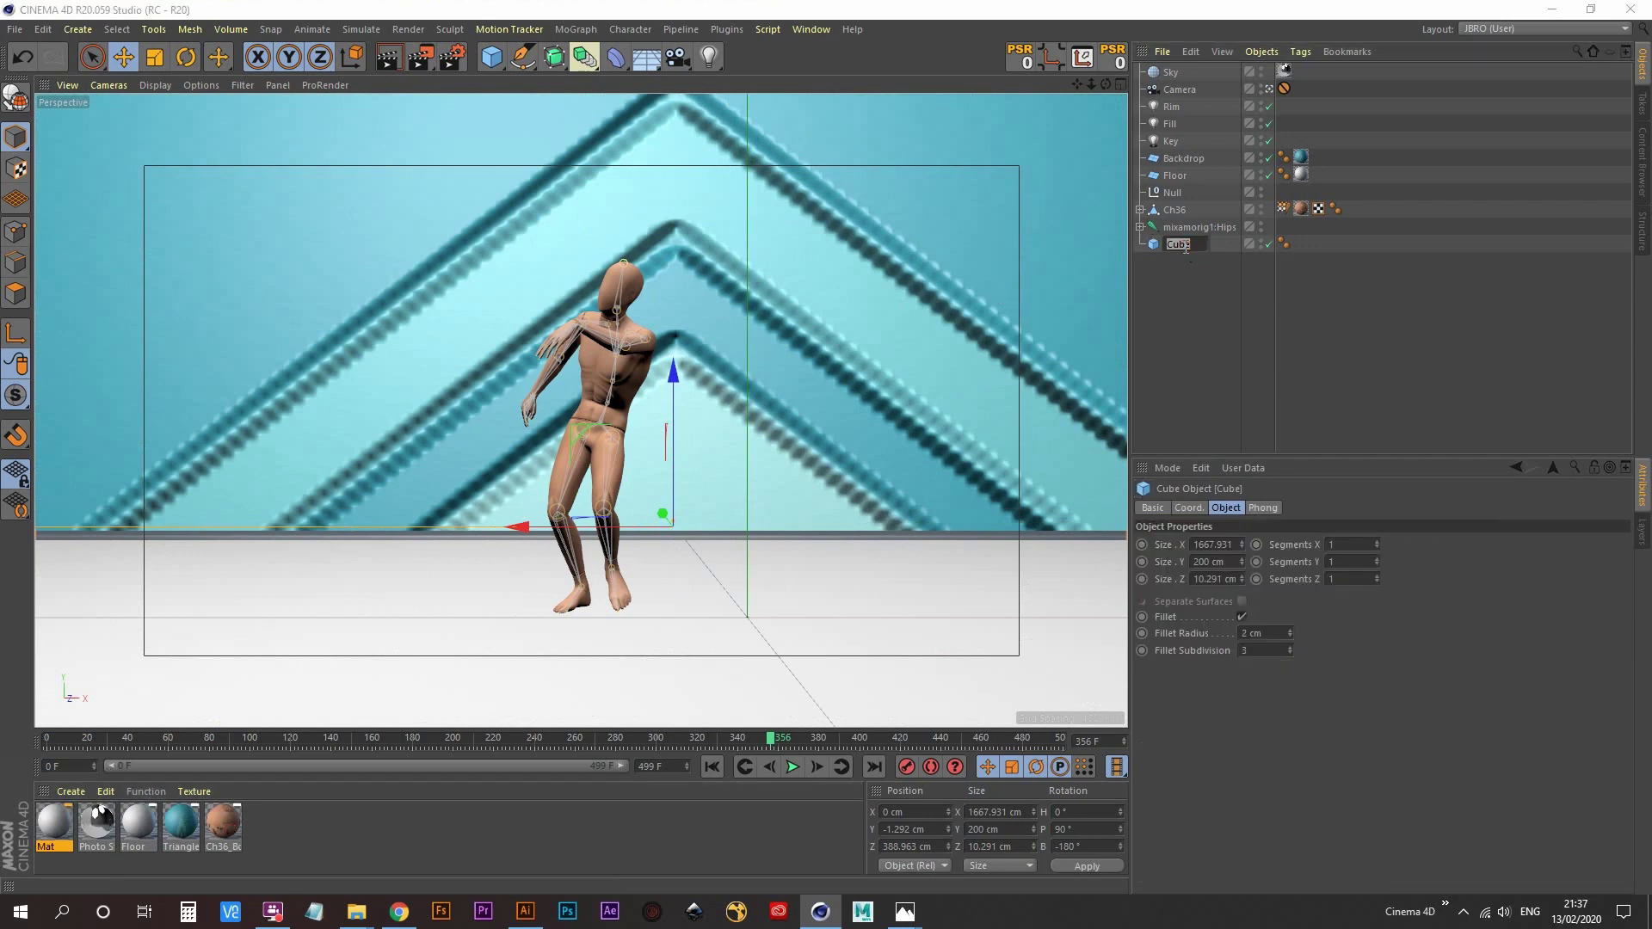
pyautogui.write('Skirting')
pyautogui.press('Return')
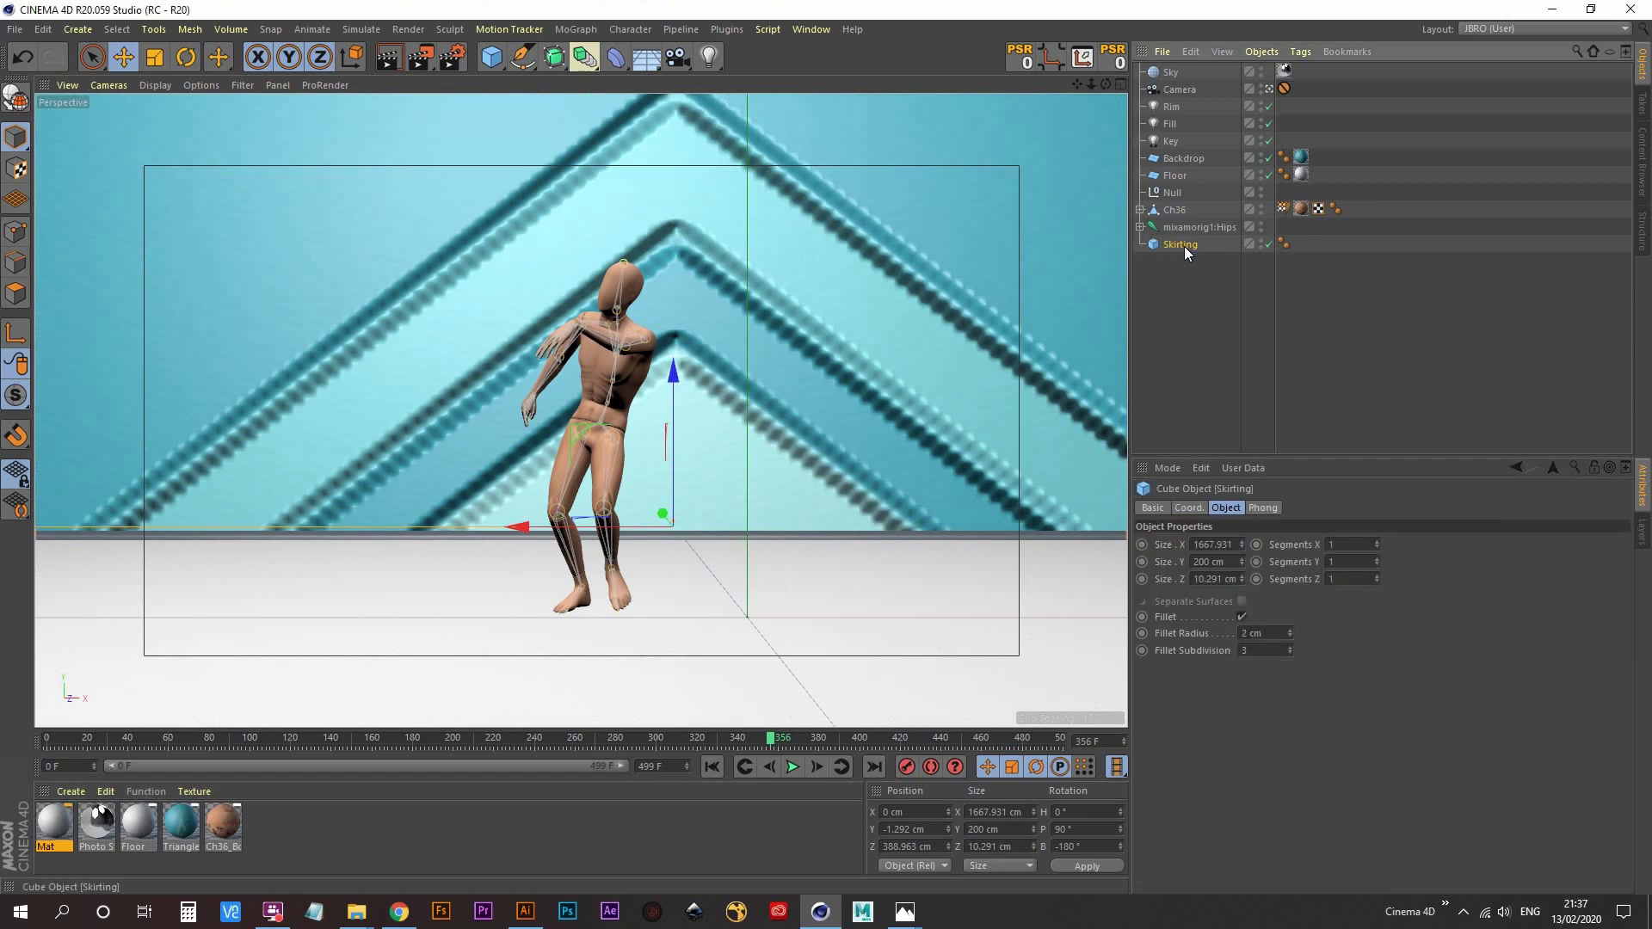
pyautogui.click(54, 850)
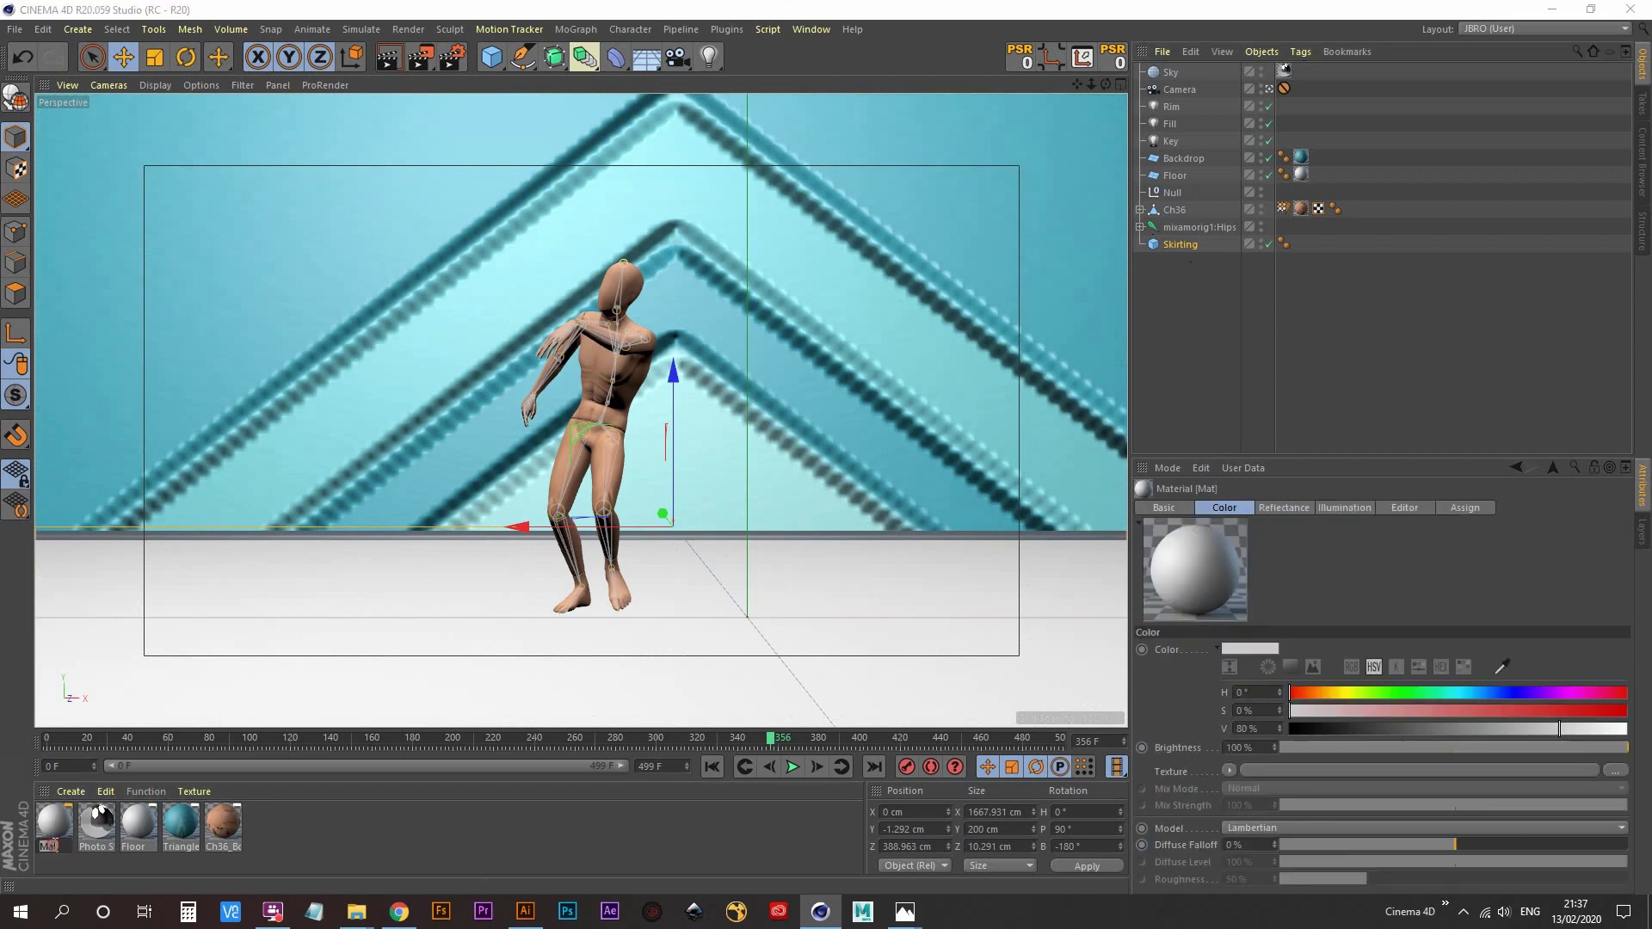
pyautogui.write('Skirting')
pyautogui.press('Return')
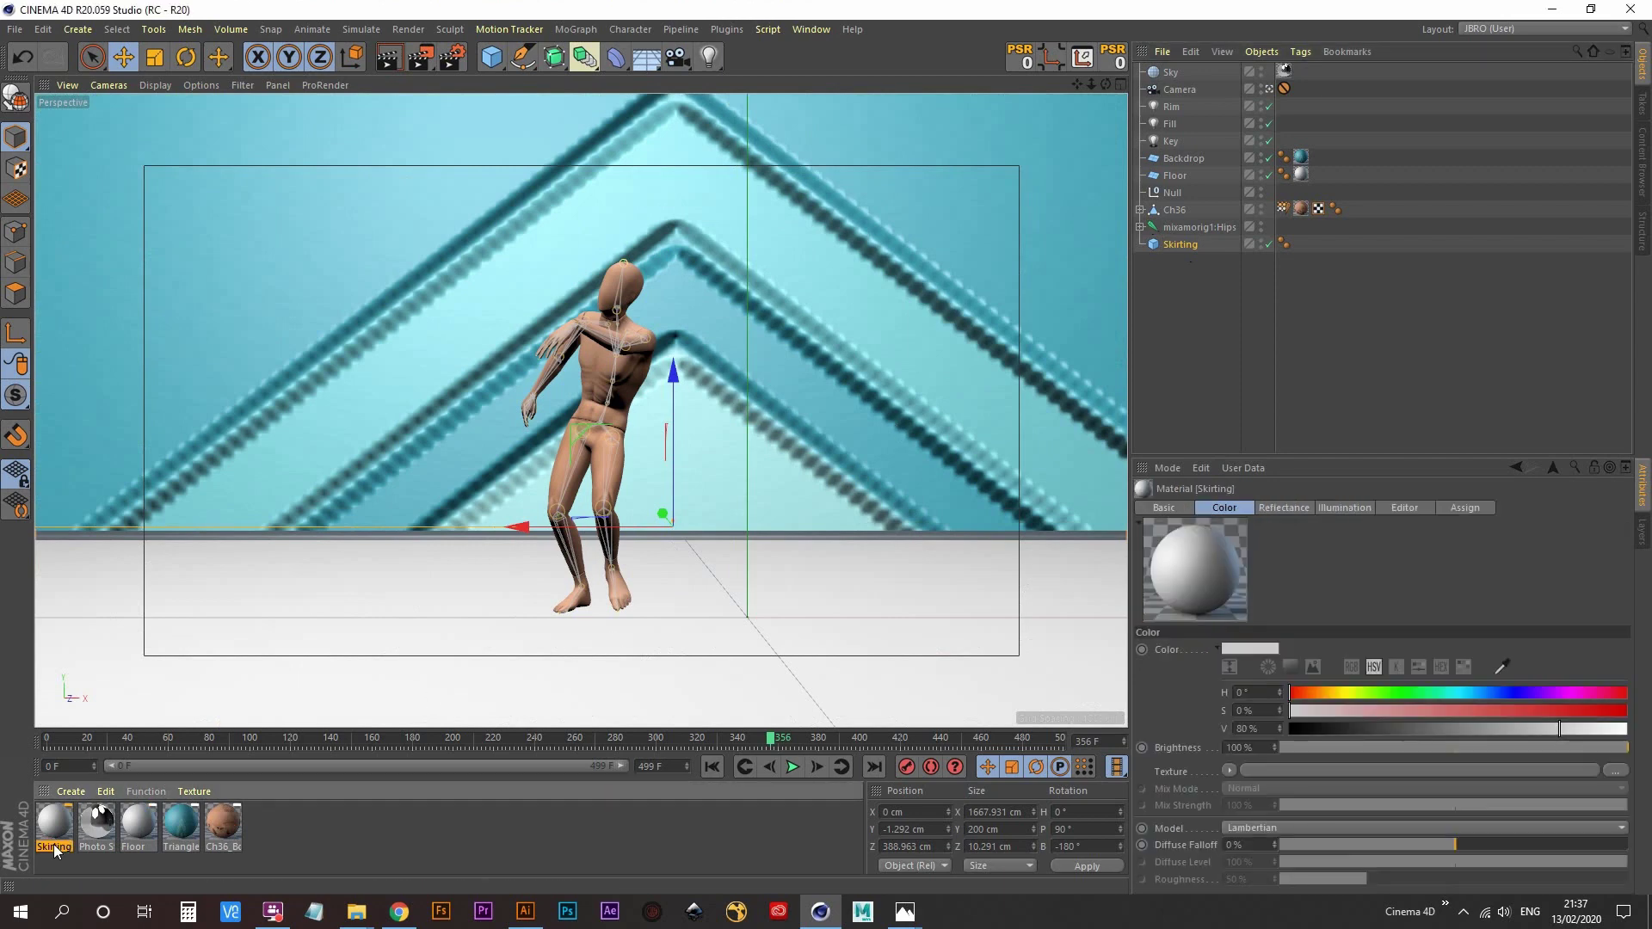
# - Set the Skirting material's color to H 177°, S 57%, V 80% and apply it to the Skirting object
pyautogui.doubleClick(51, 828)
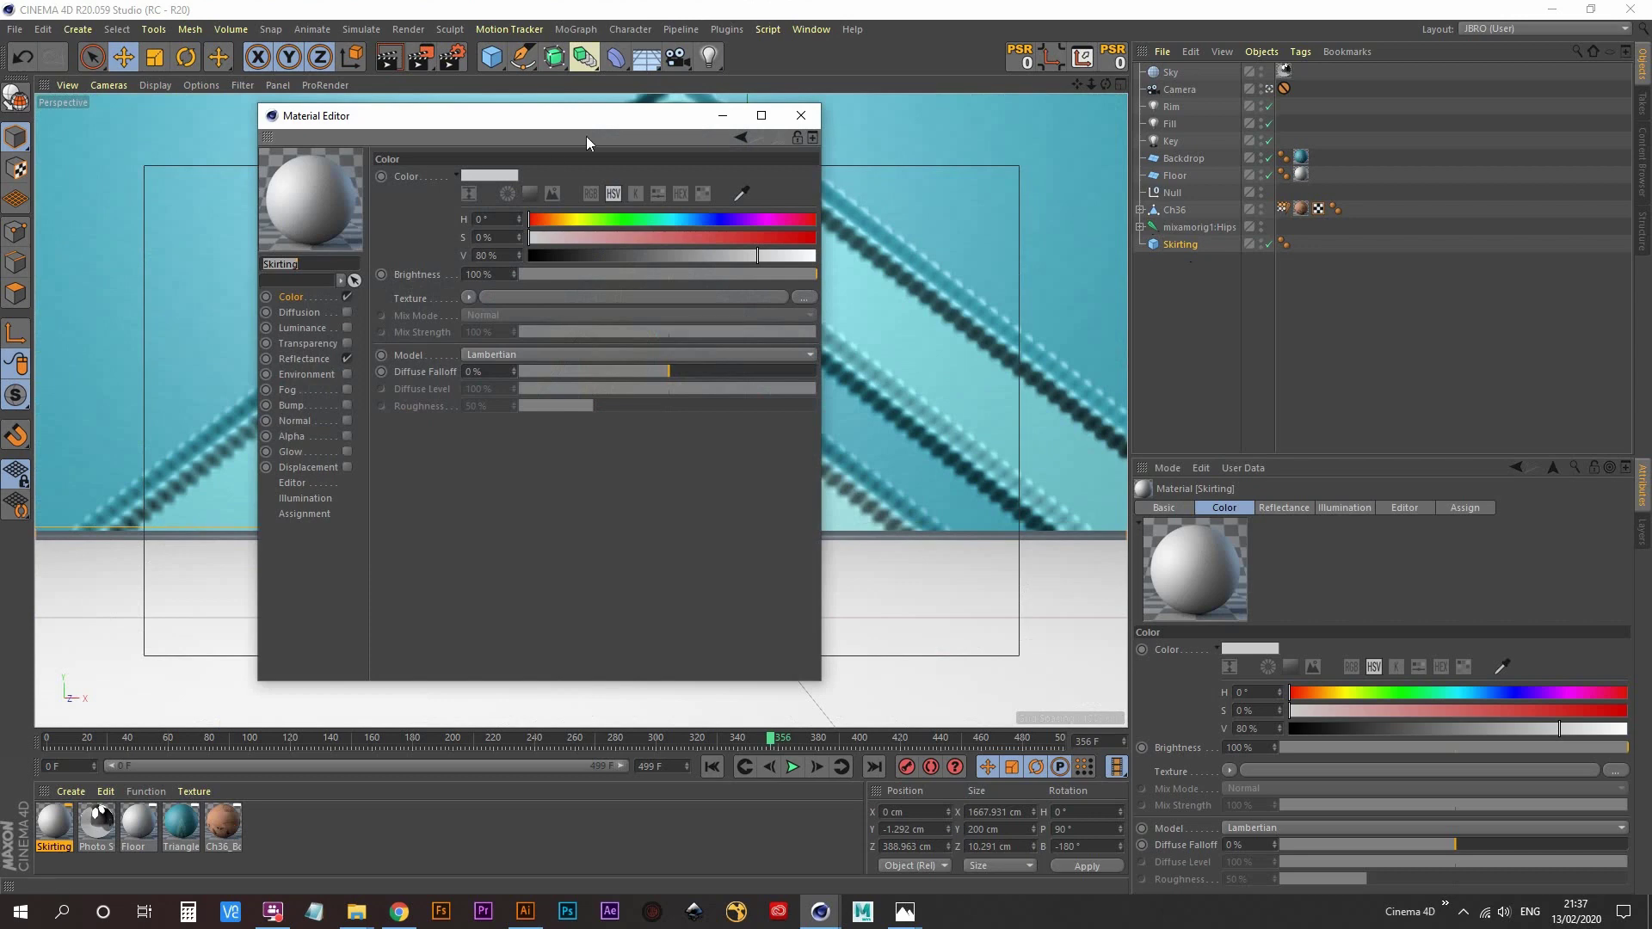
pyautogui.moveTo(590, 125); pyautogui.dragTo(1202, 335)
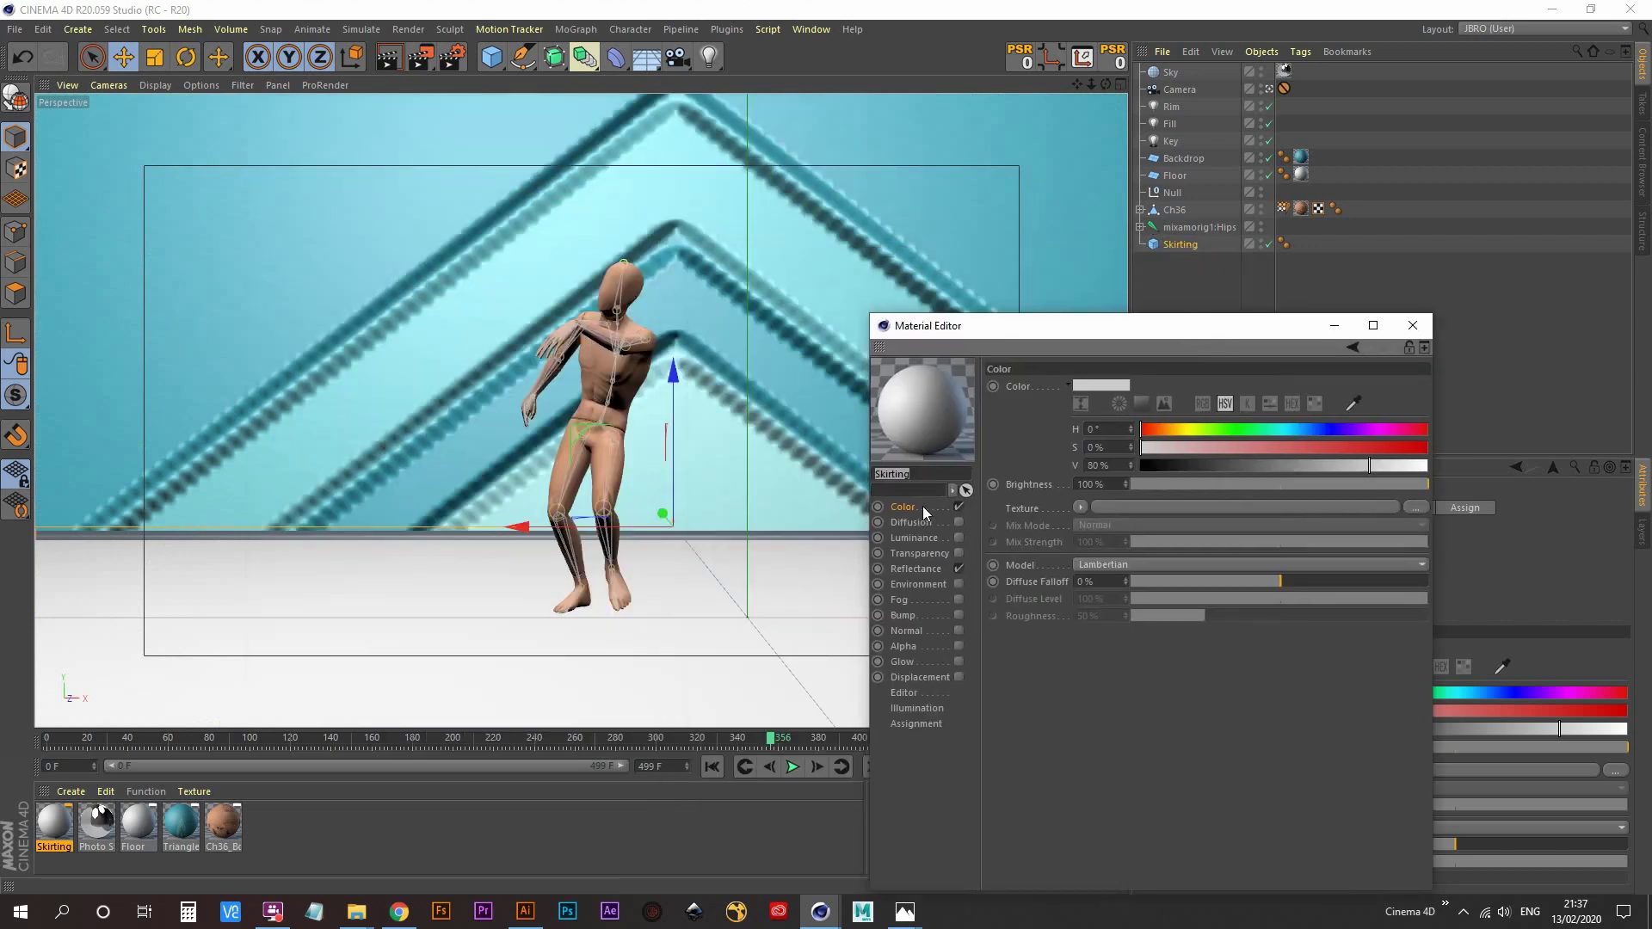
pyautogui.moveTo(1303, 430)
pyautogui.mouseDown()
pyautogui.moveTo(1282, 435)
pyautogui.moveTo(1304, 447)
pyautogui.mouseUp()
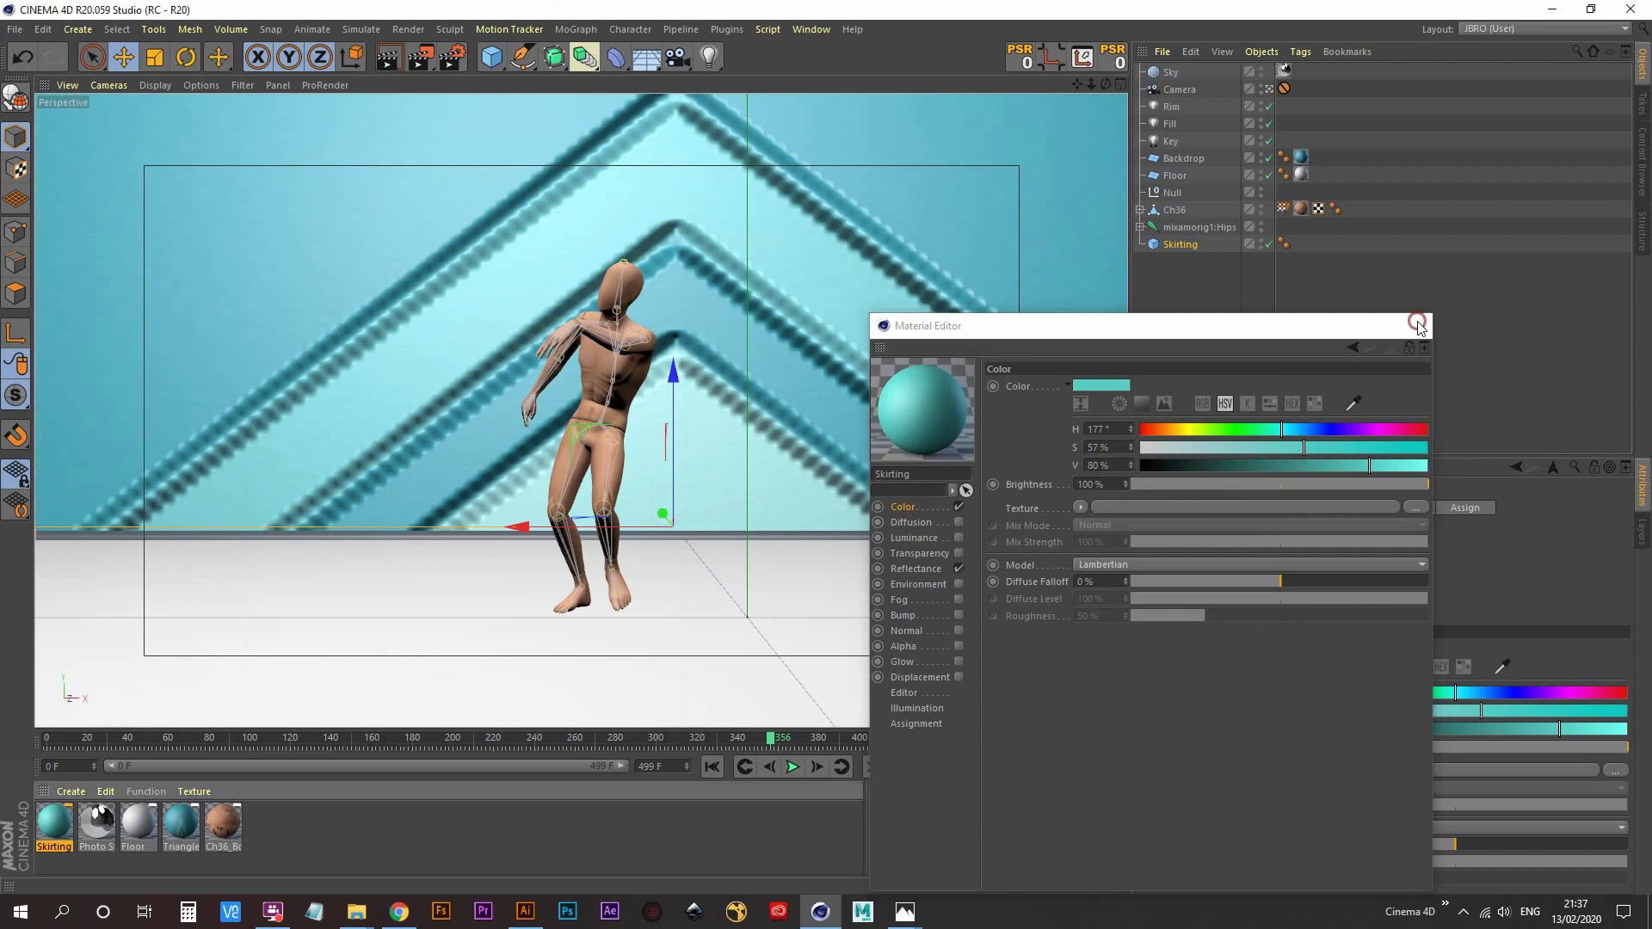
pyautogui.click(1413, 326)
pyautogui.moveTo(54, 828); pyautogui.dragTo(1187, 246)
# - Set the render's Anti-Aliasing to Best, rendering the viewport before and after the change
pyautogui.click(388, 57)
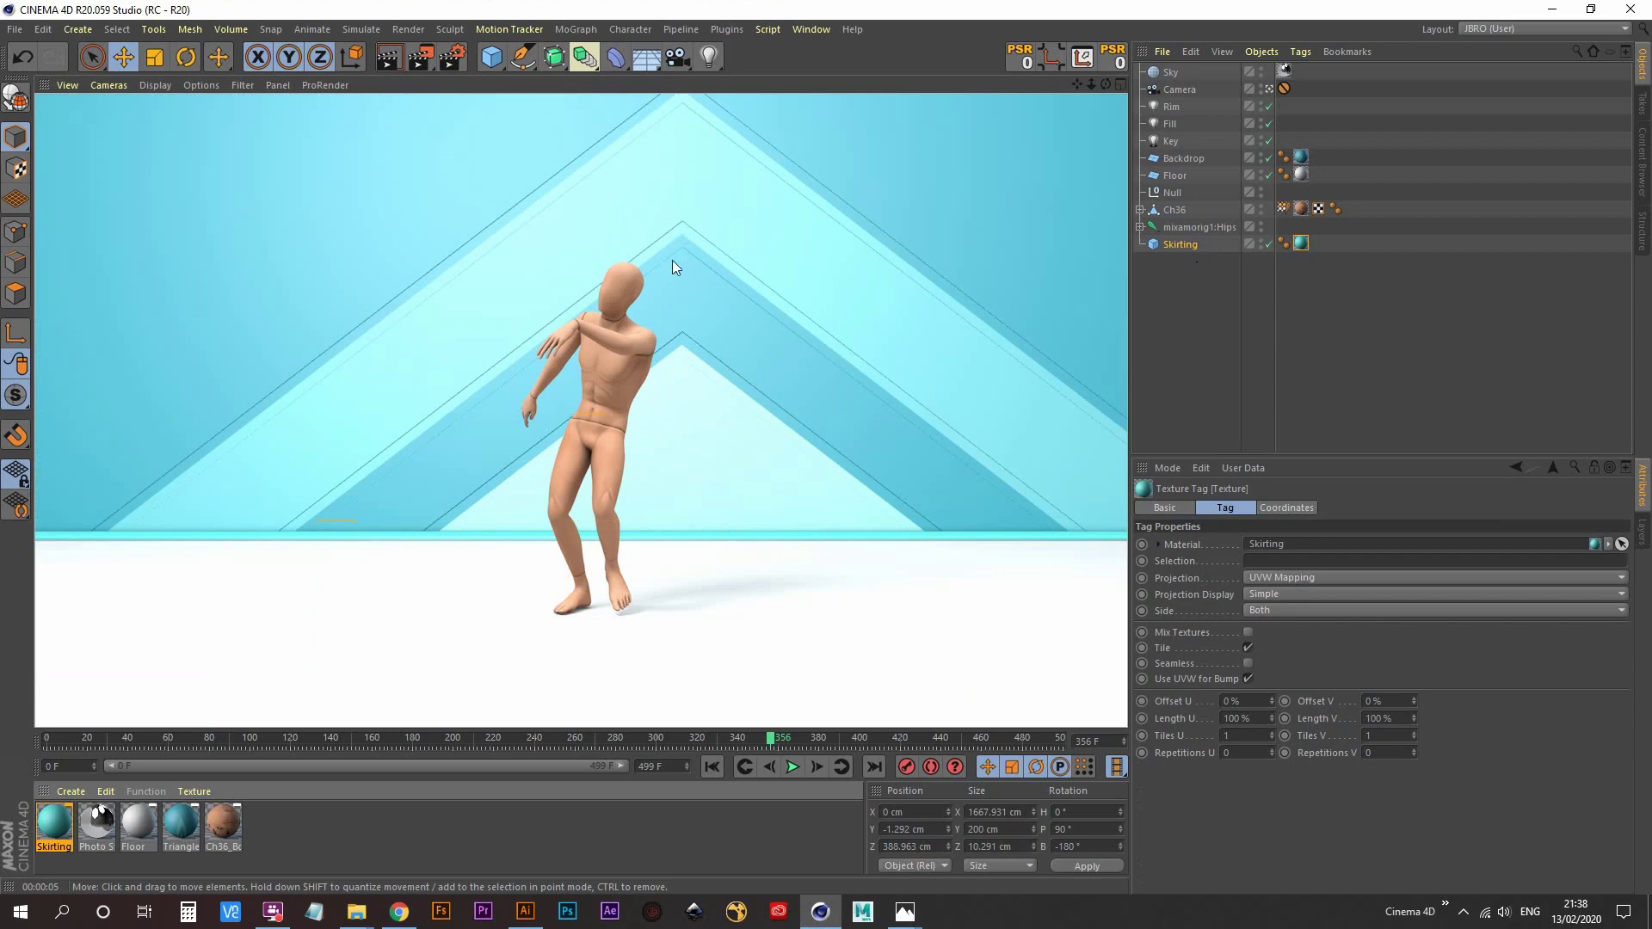
pyautogui.click(452, 57)
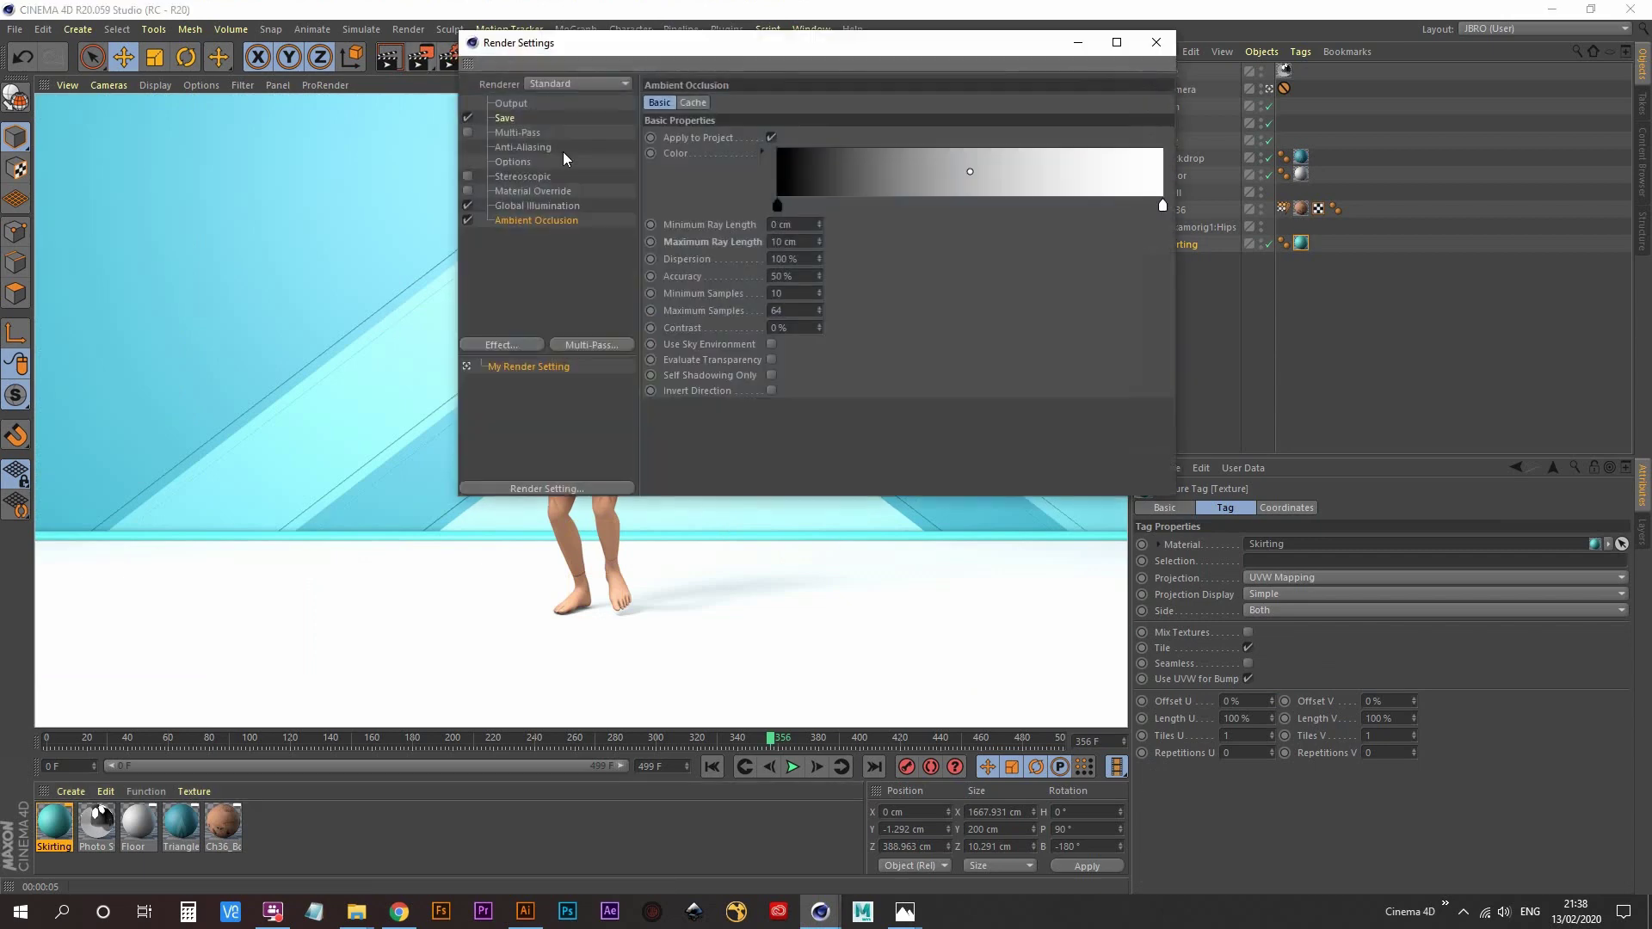
pyautogui.click(519, 147)
pyautogui.click(819, 100)
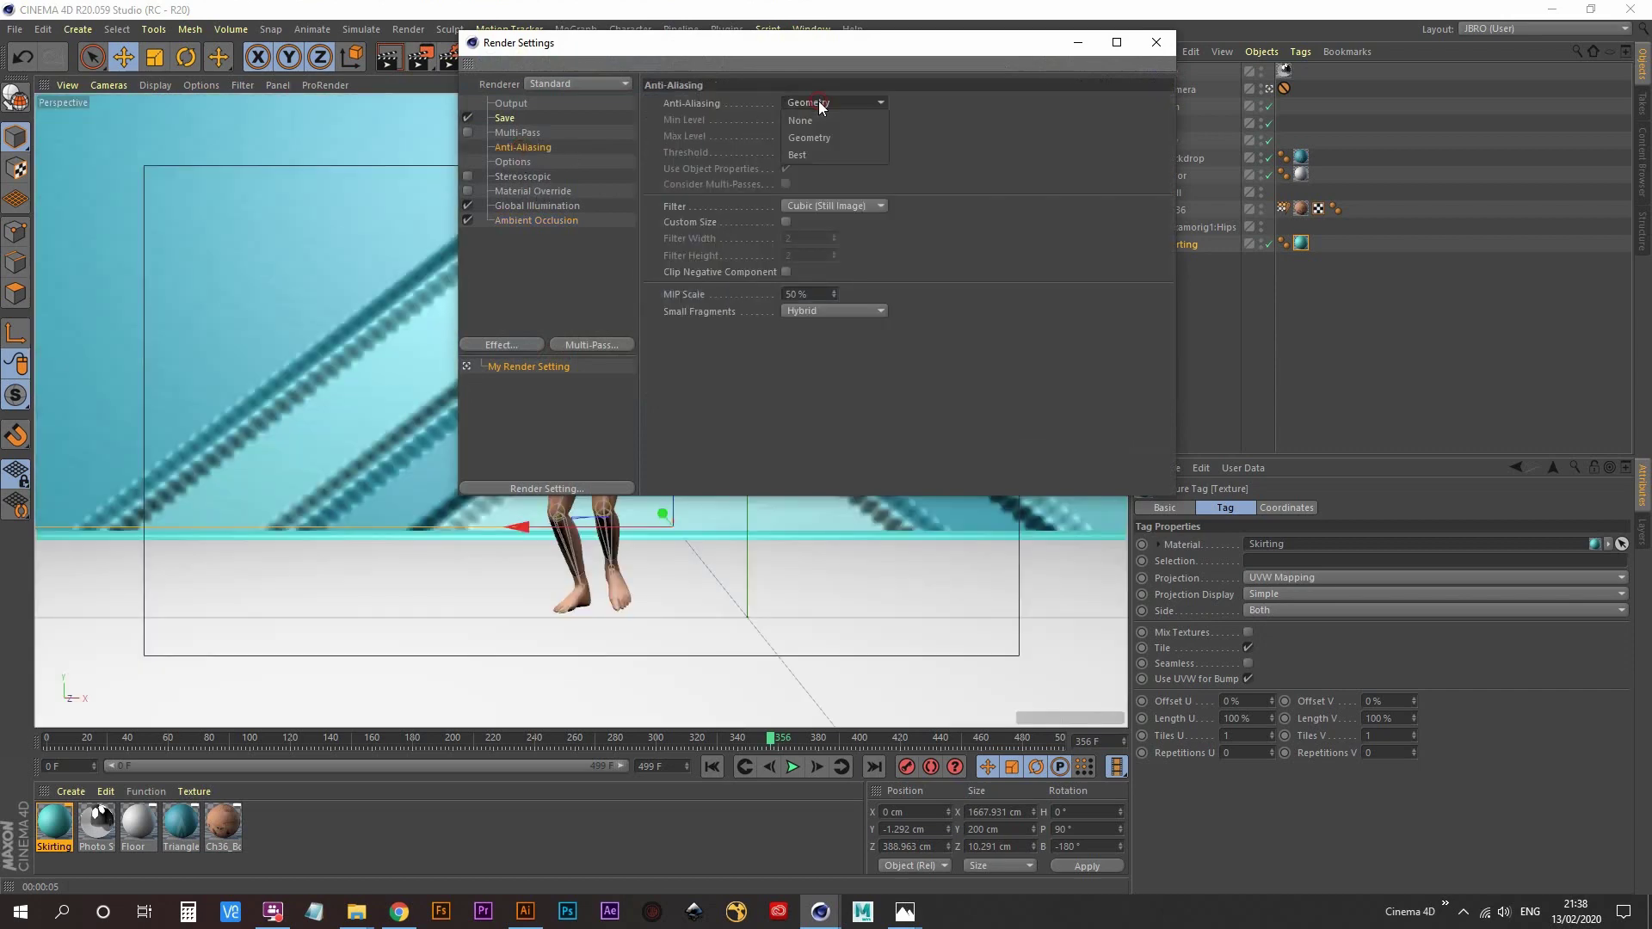
pyautogui.click(814, 153)
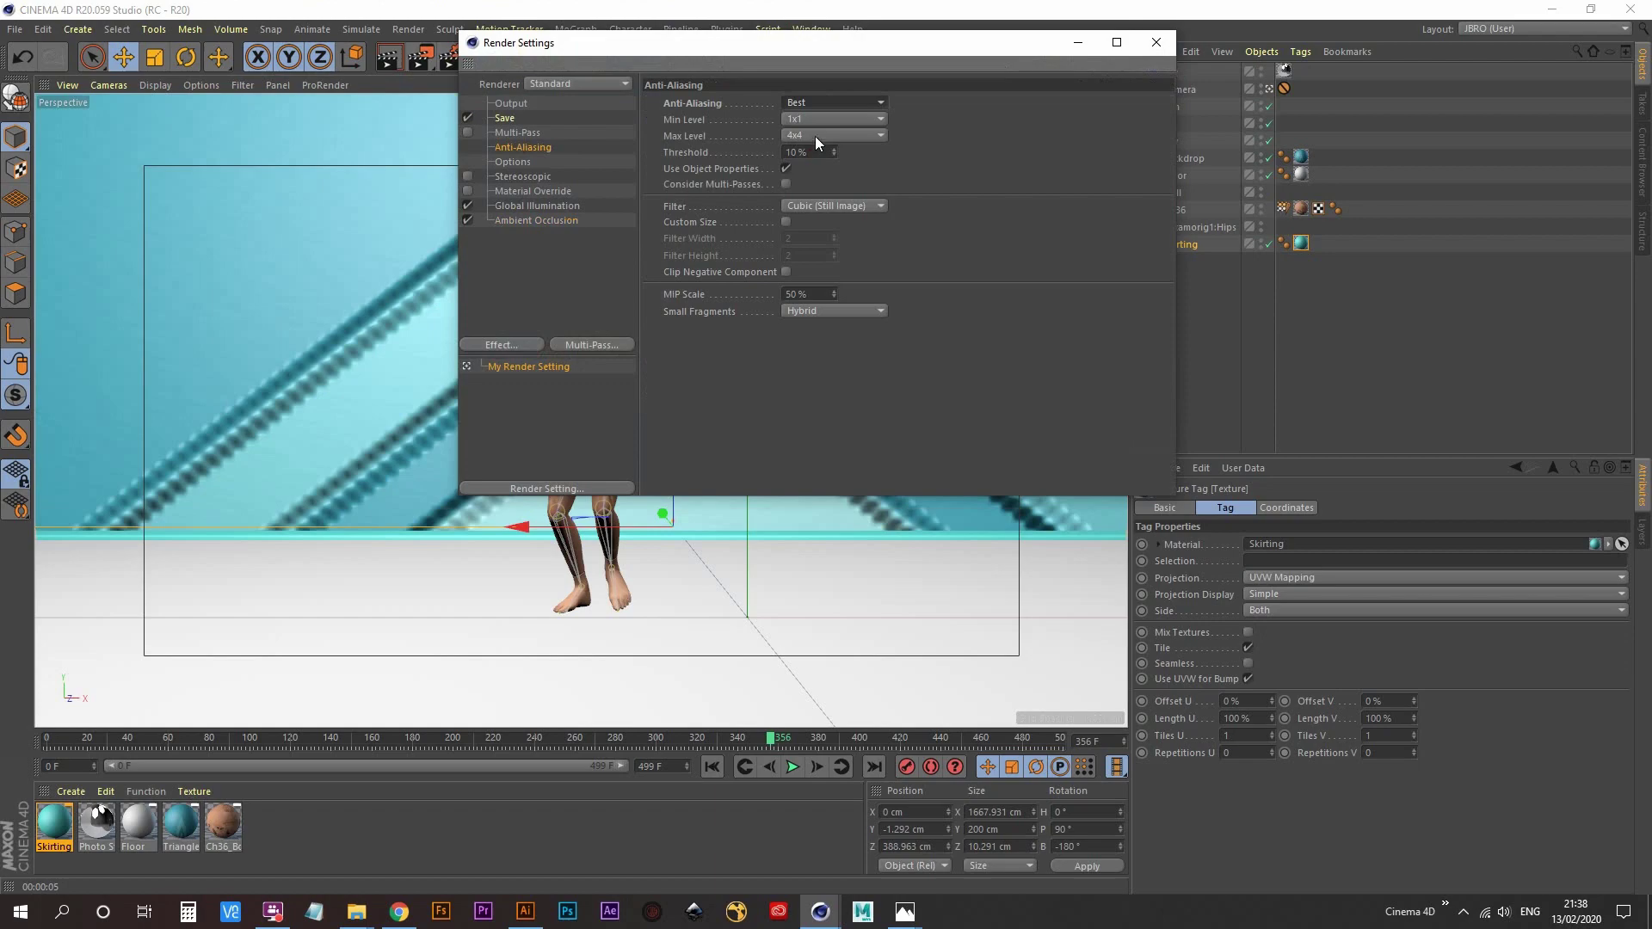
pyautogui.click(1163, 44)
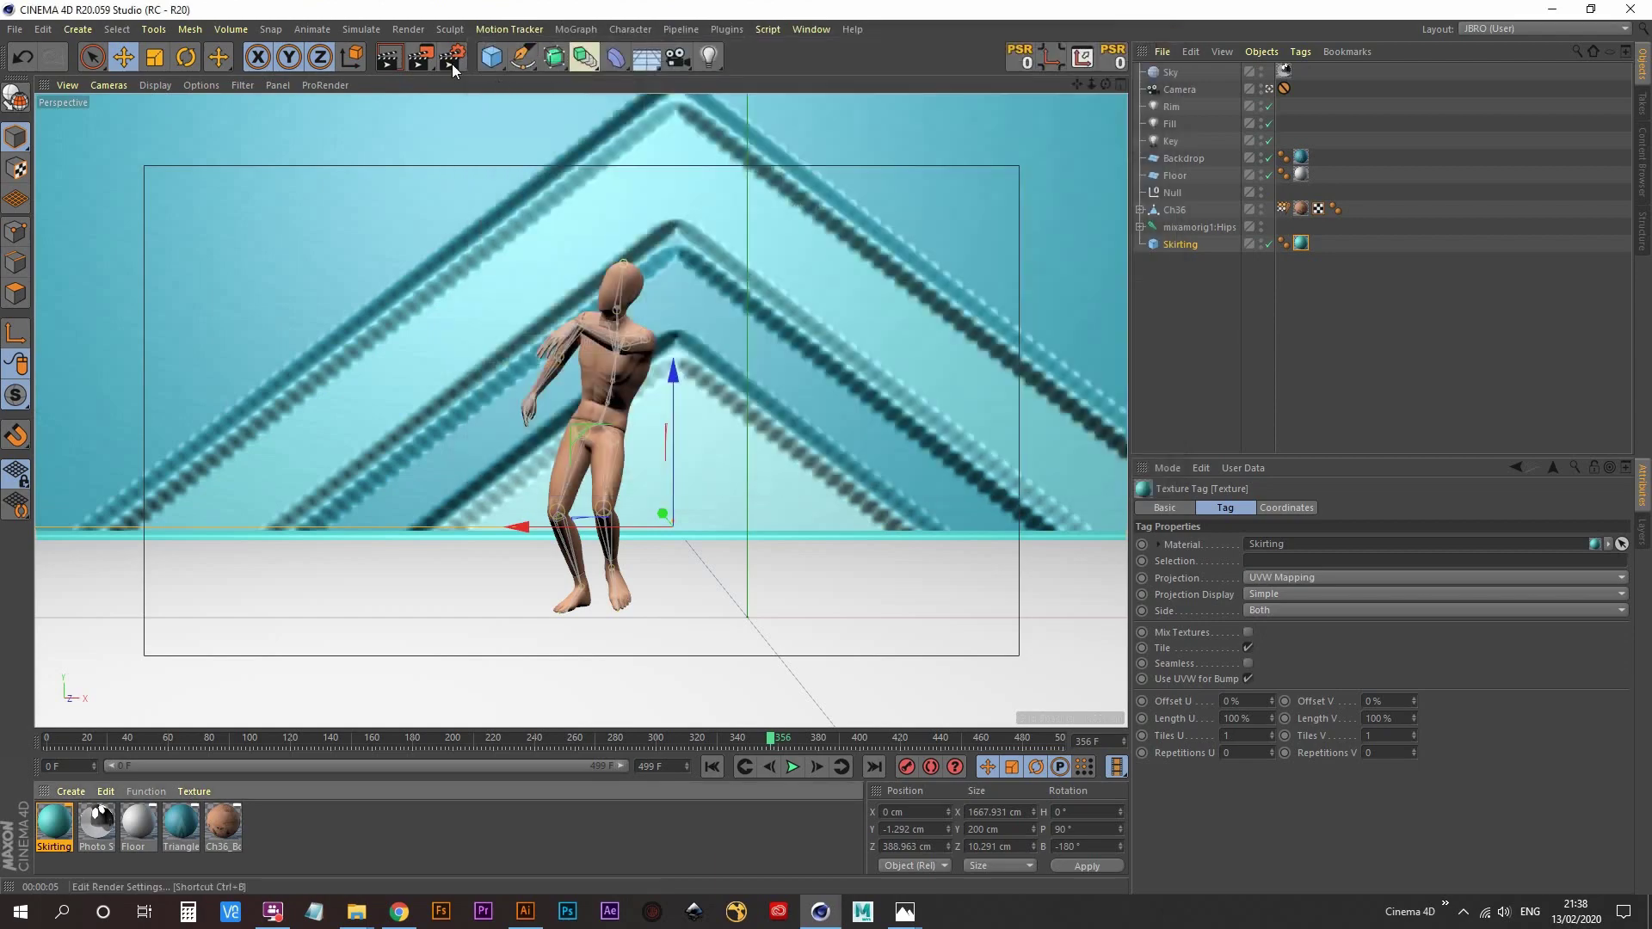
pyautogui.click(388, 57)
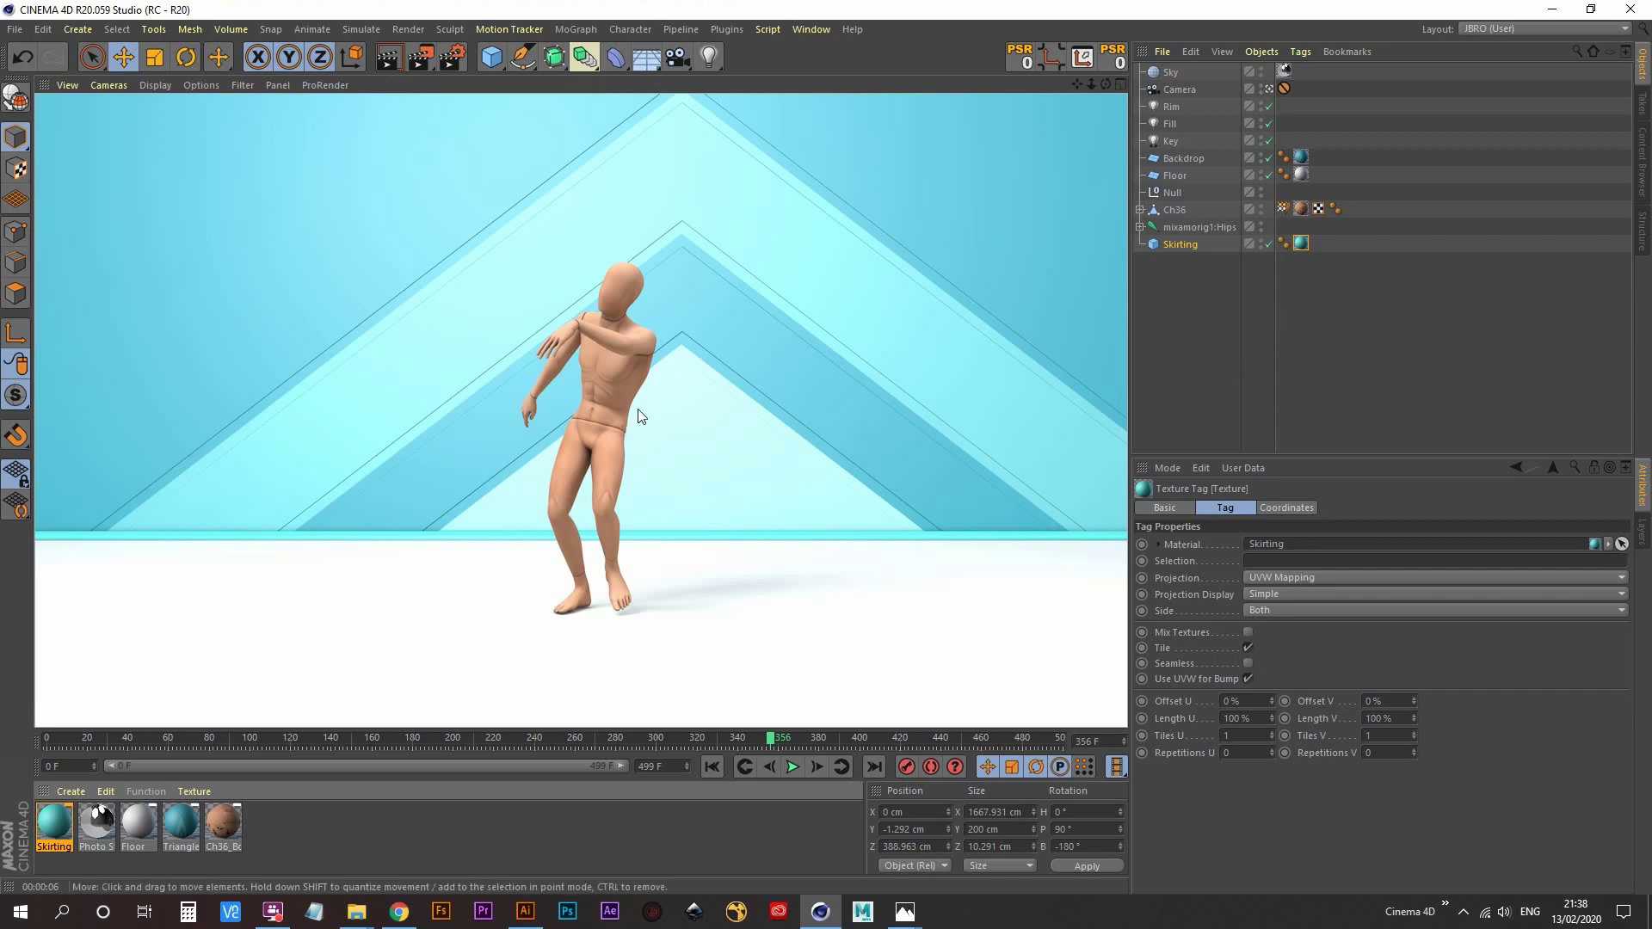
# - Deselect everything, play the dance animation from the first frame and pause it
pyautogui.click(1184, 354)
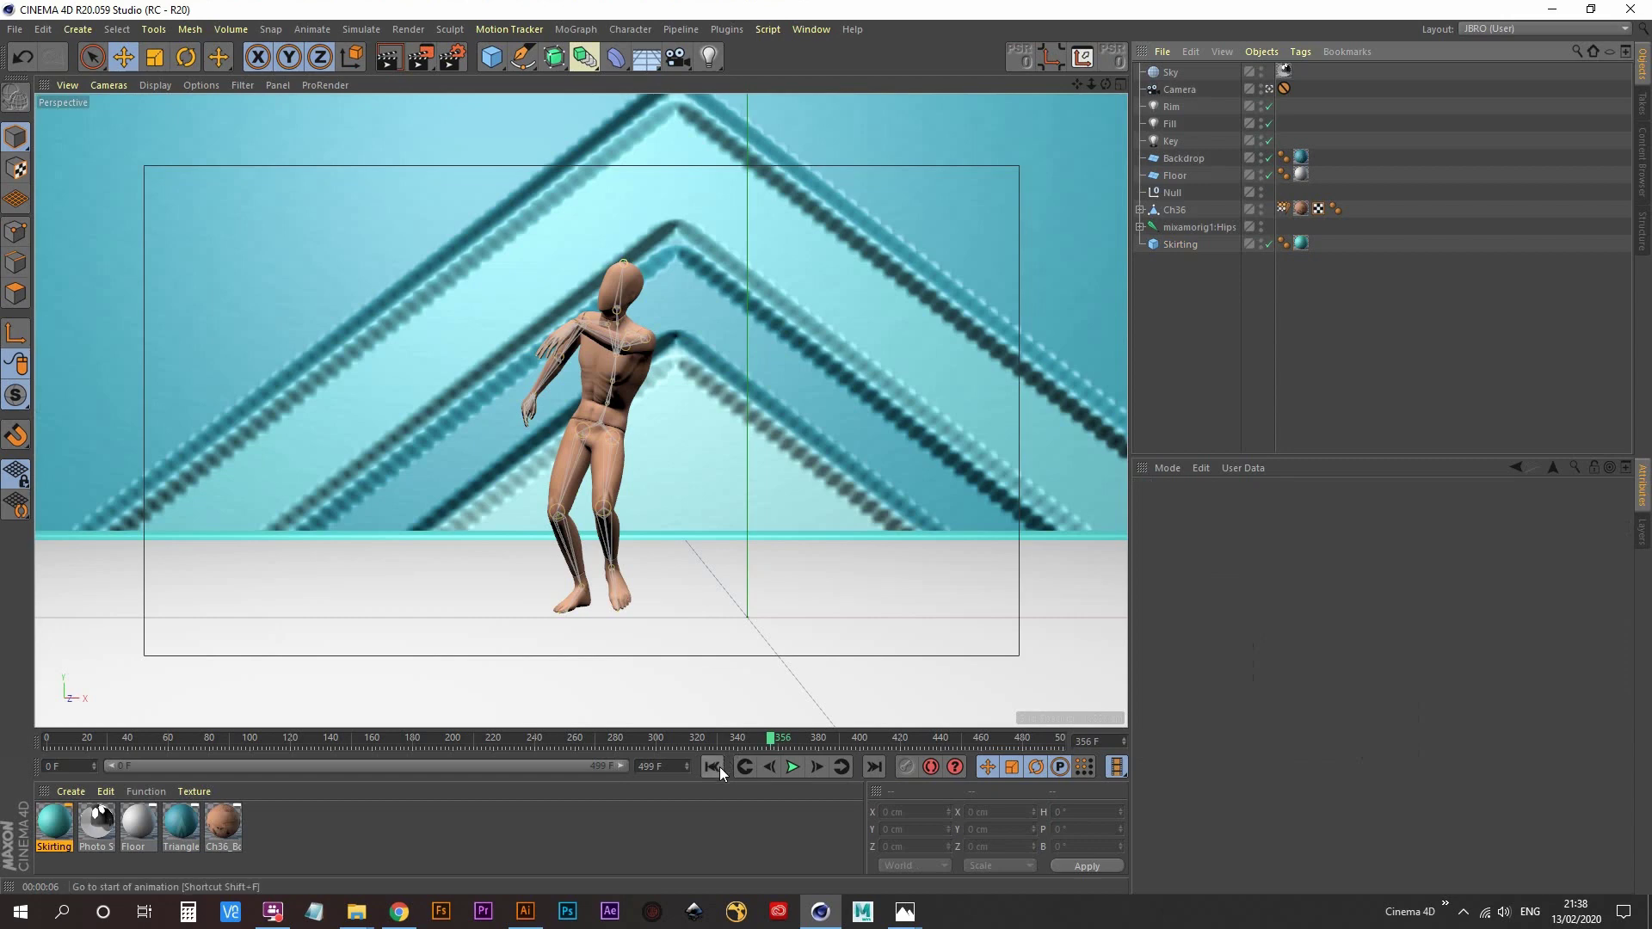
pyautogui.click(719, 767)
pyautogui.click(793, 771)
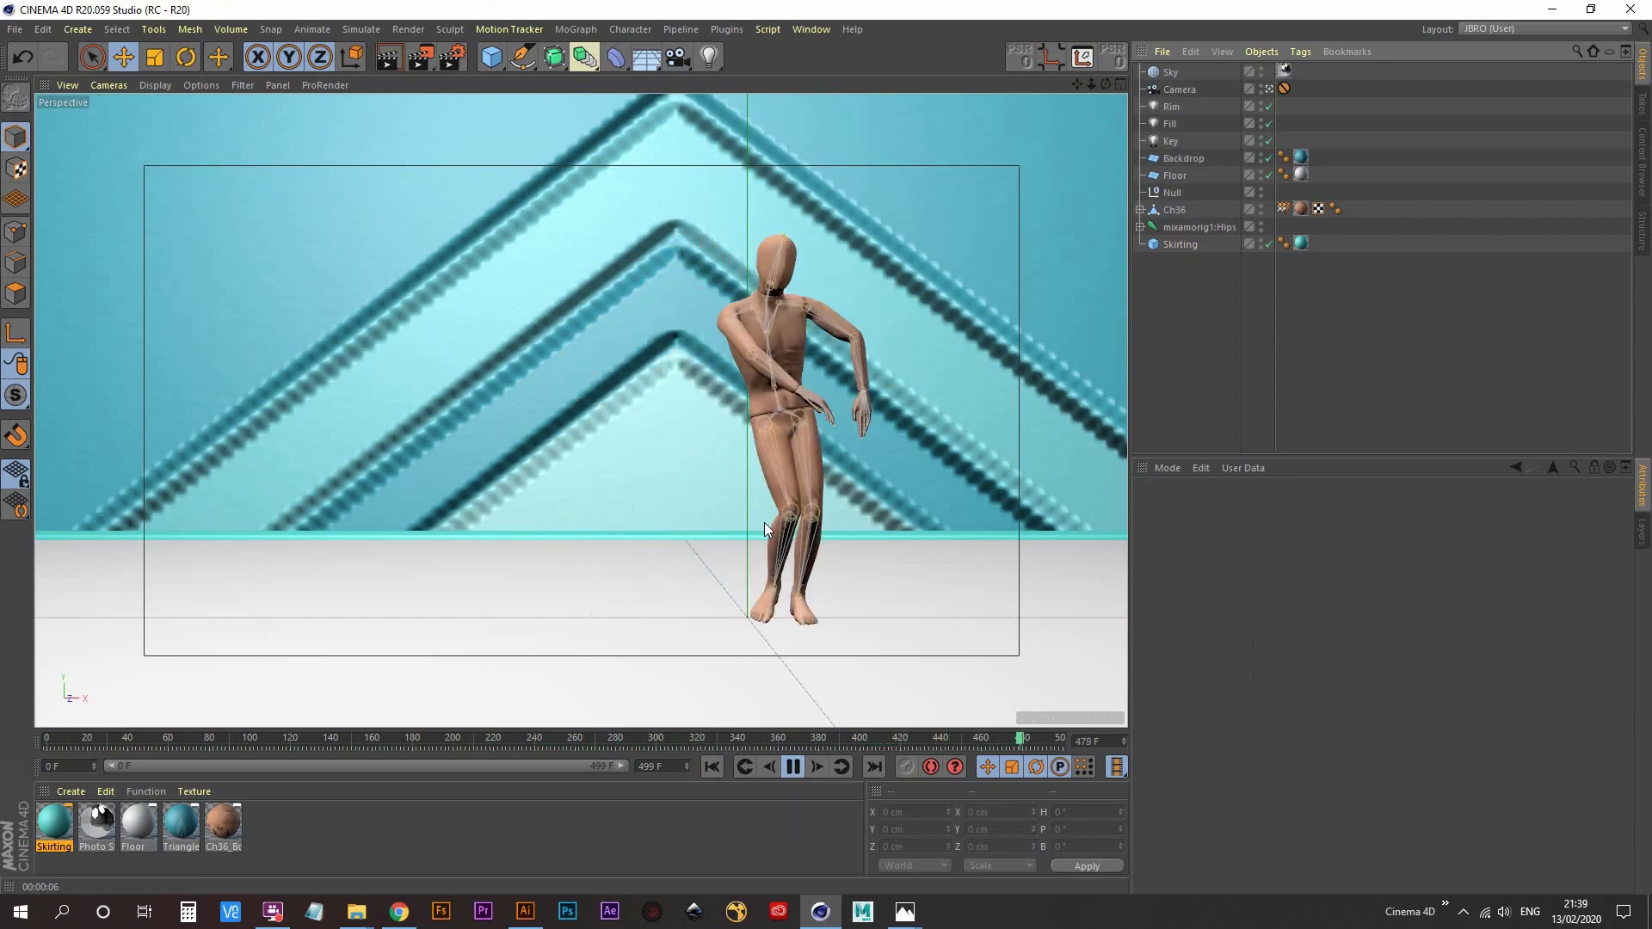
pyautogui.click(797, 774)
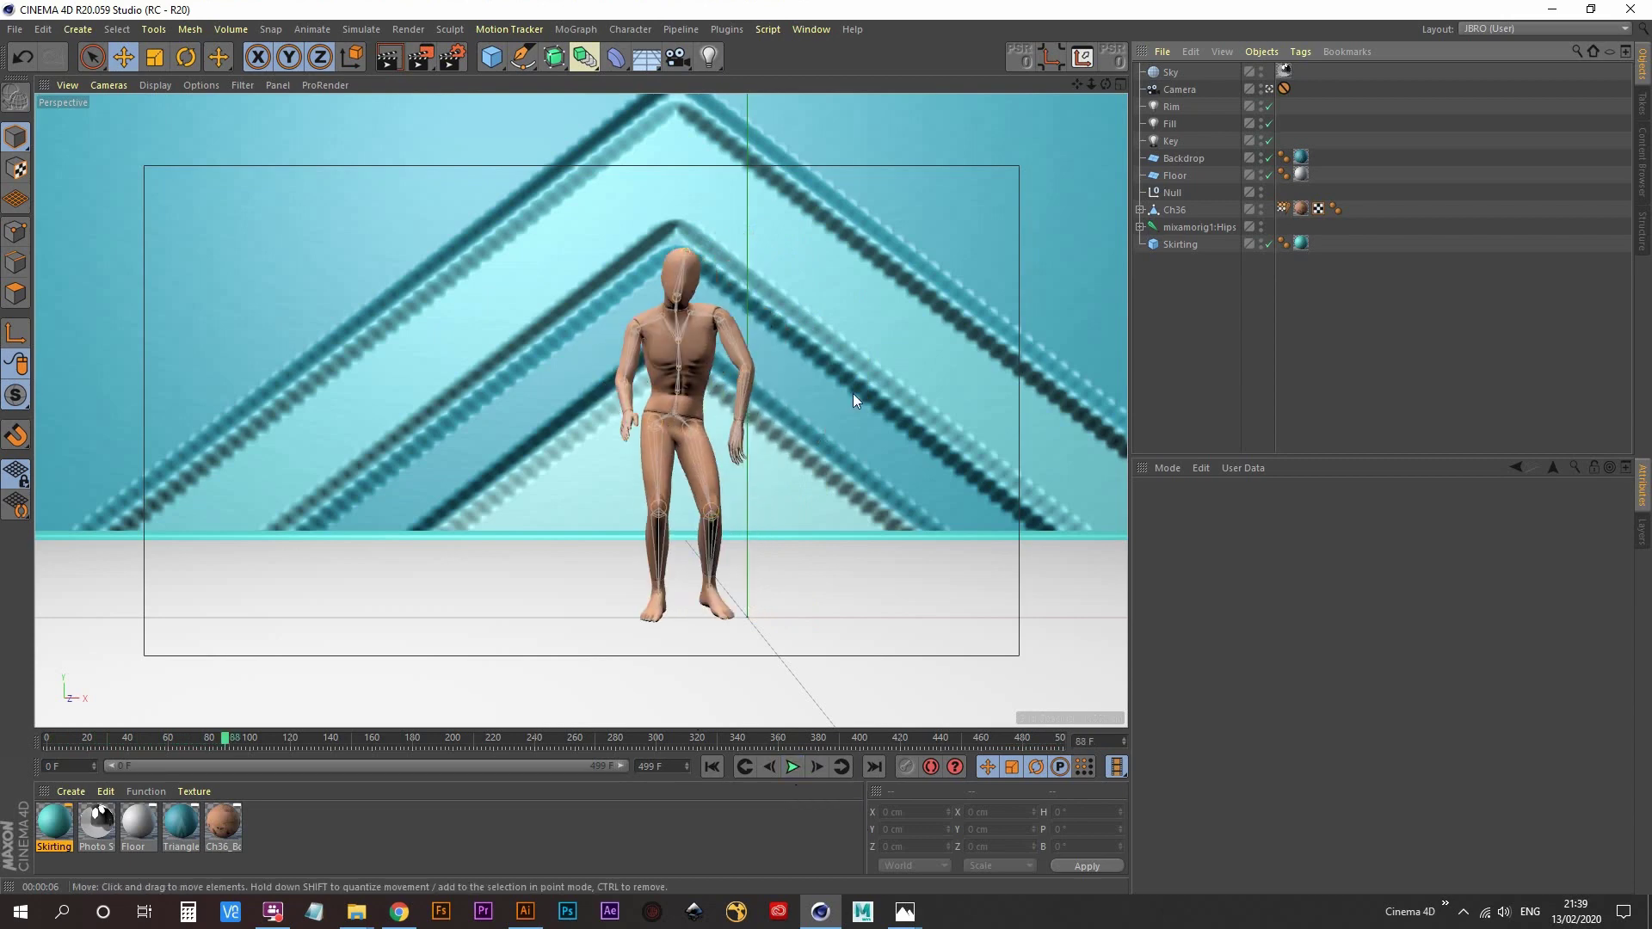
# - Switch to the Mixamo page in Chrome and the triangle artwork in Illustrator, and minimize Illustrator
pyautogui.click(398, 911)
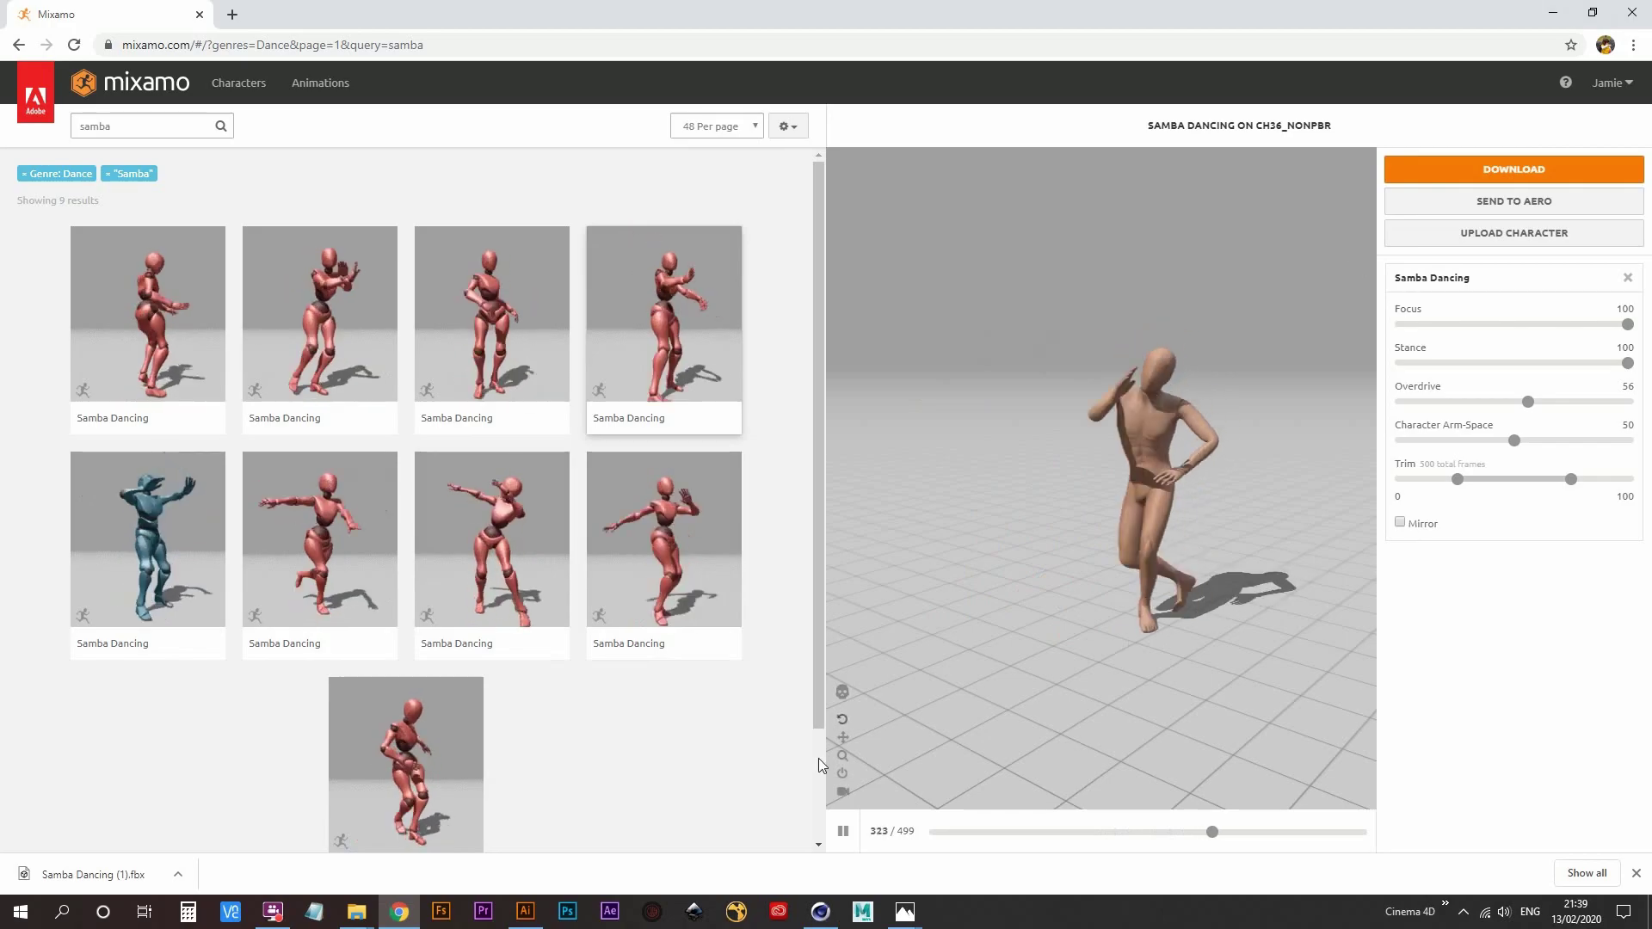
pyautogui.click(525, 912)
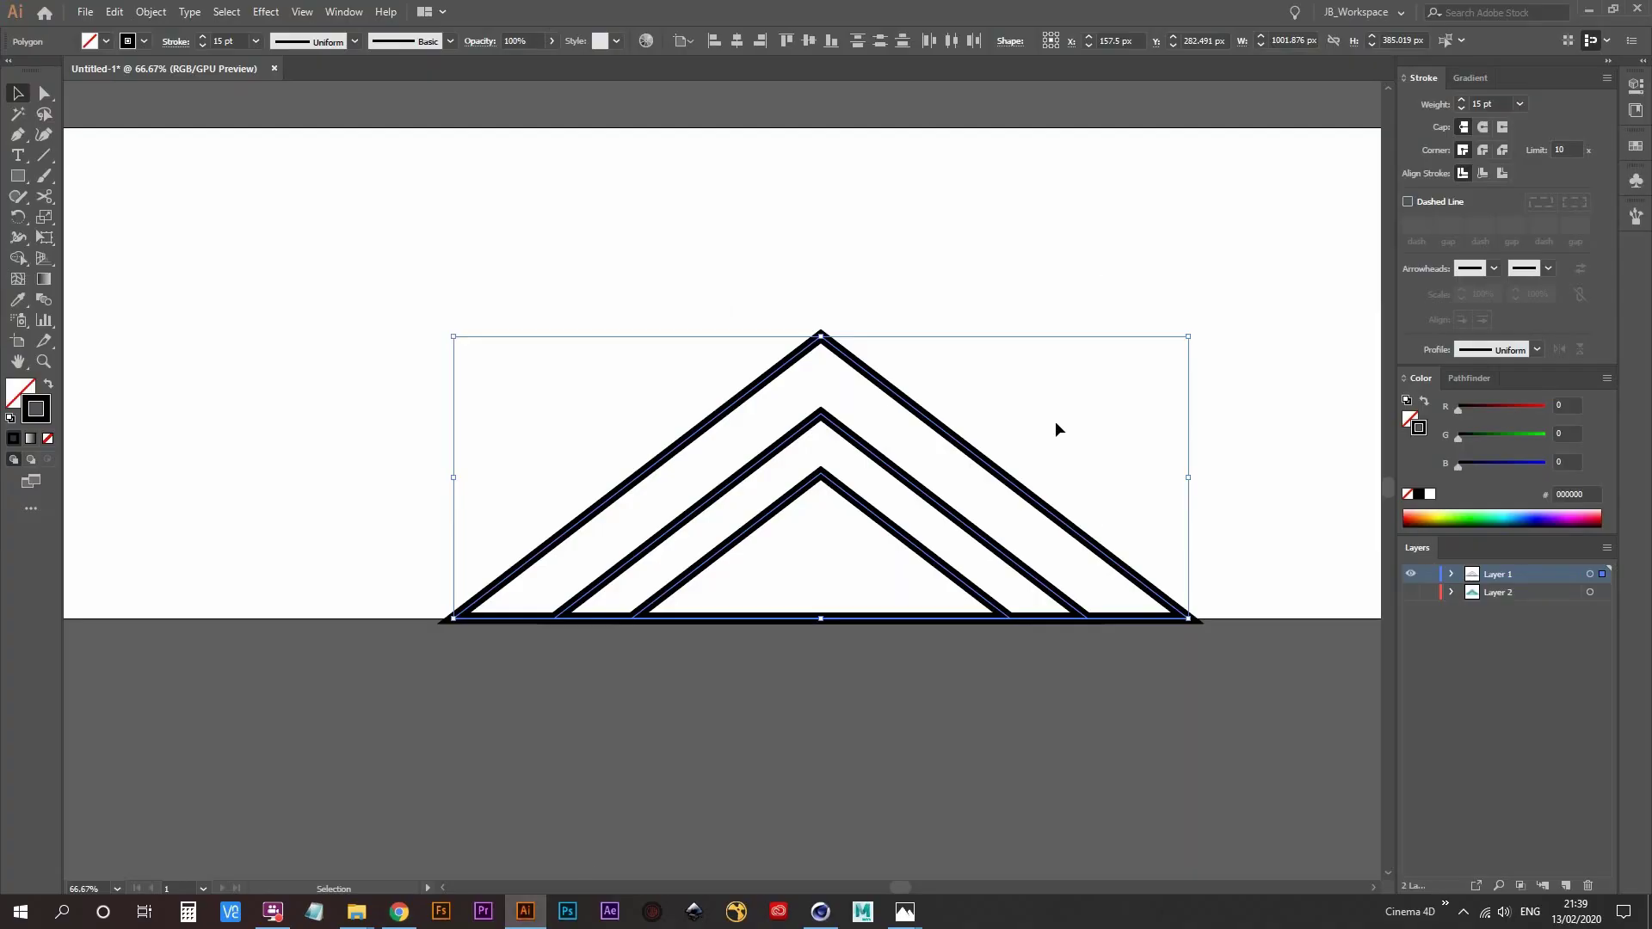
pyautogui.click(1588, 10)
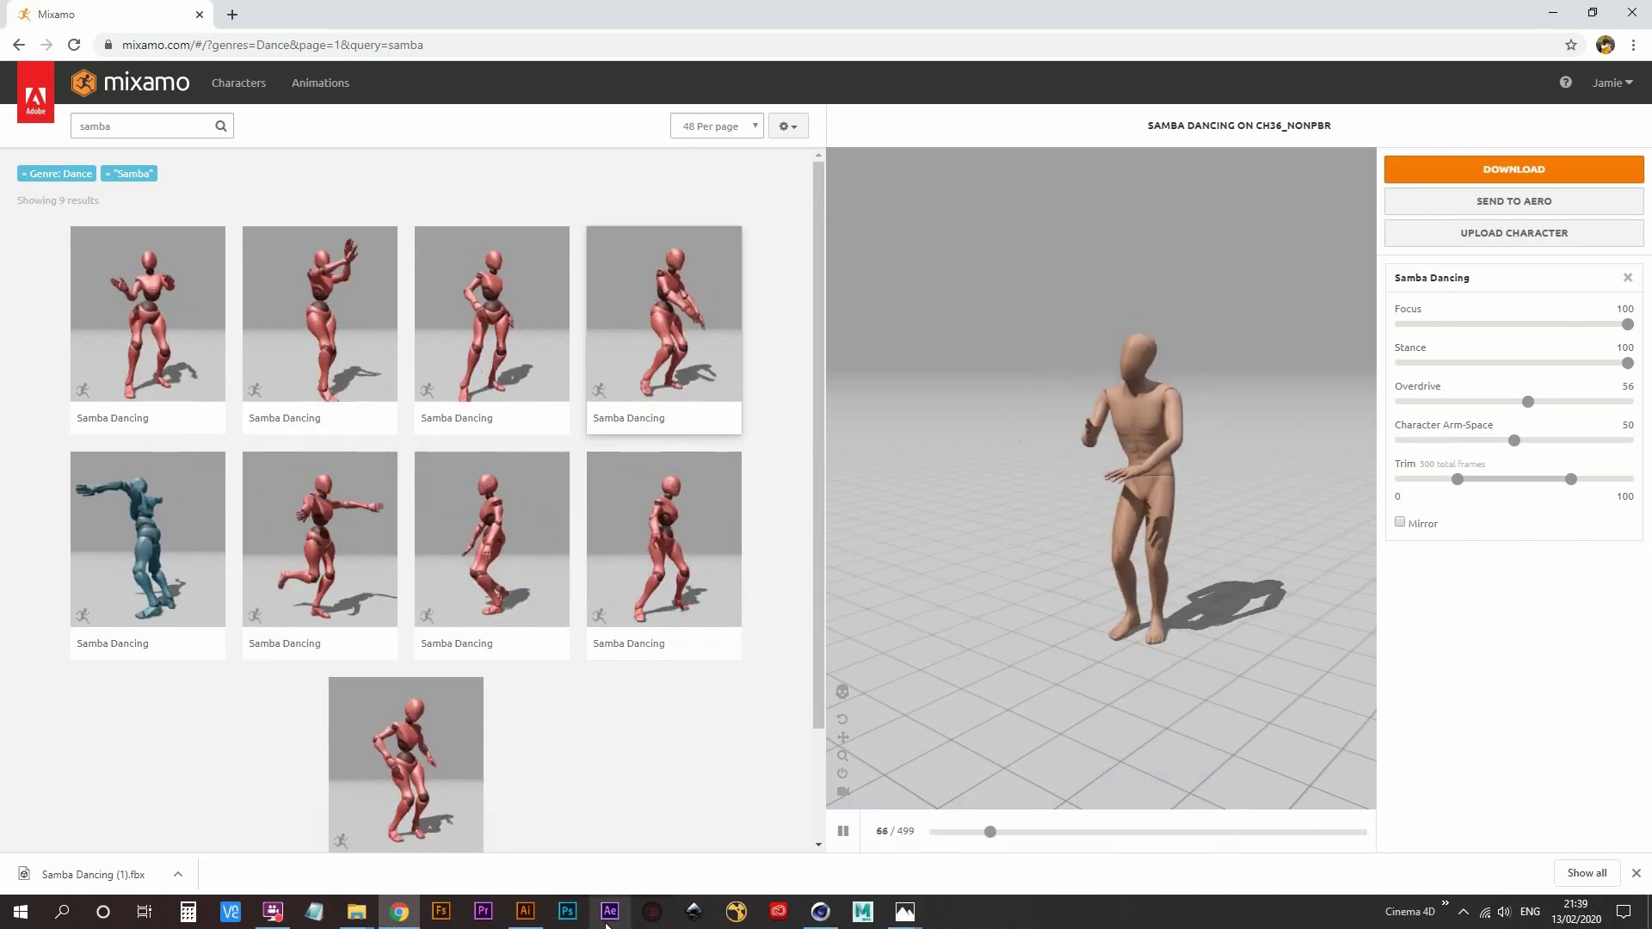
# - Switch back to Cinema 4D, resume the dance animation from the current frame and pause it
pyautogui.click(1551, 12)
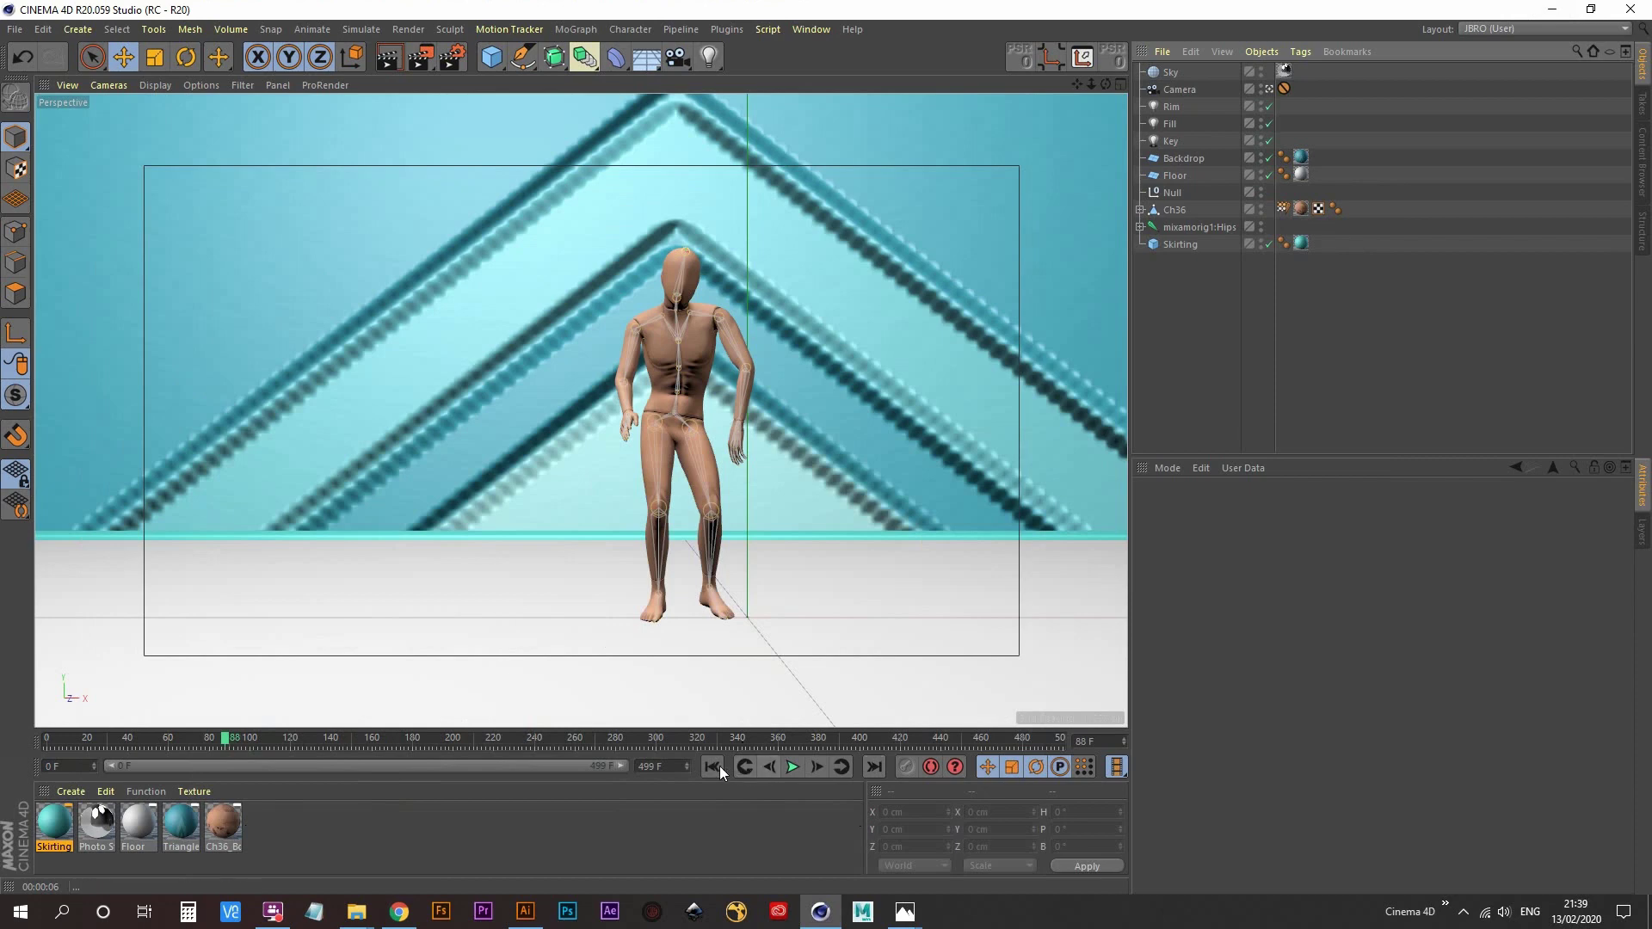
pyautogui.click(789, 768)
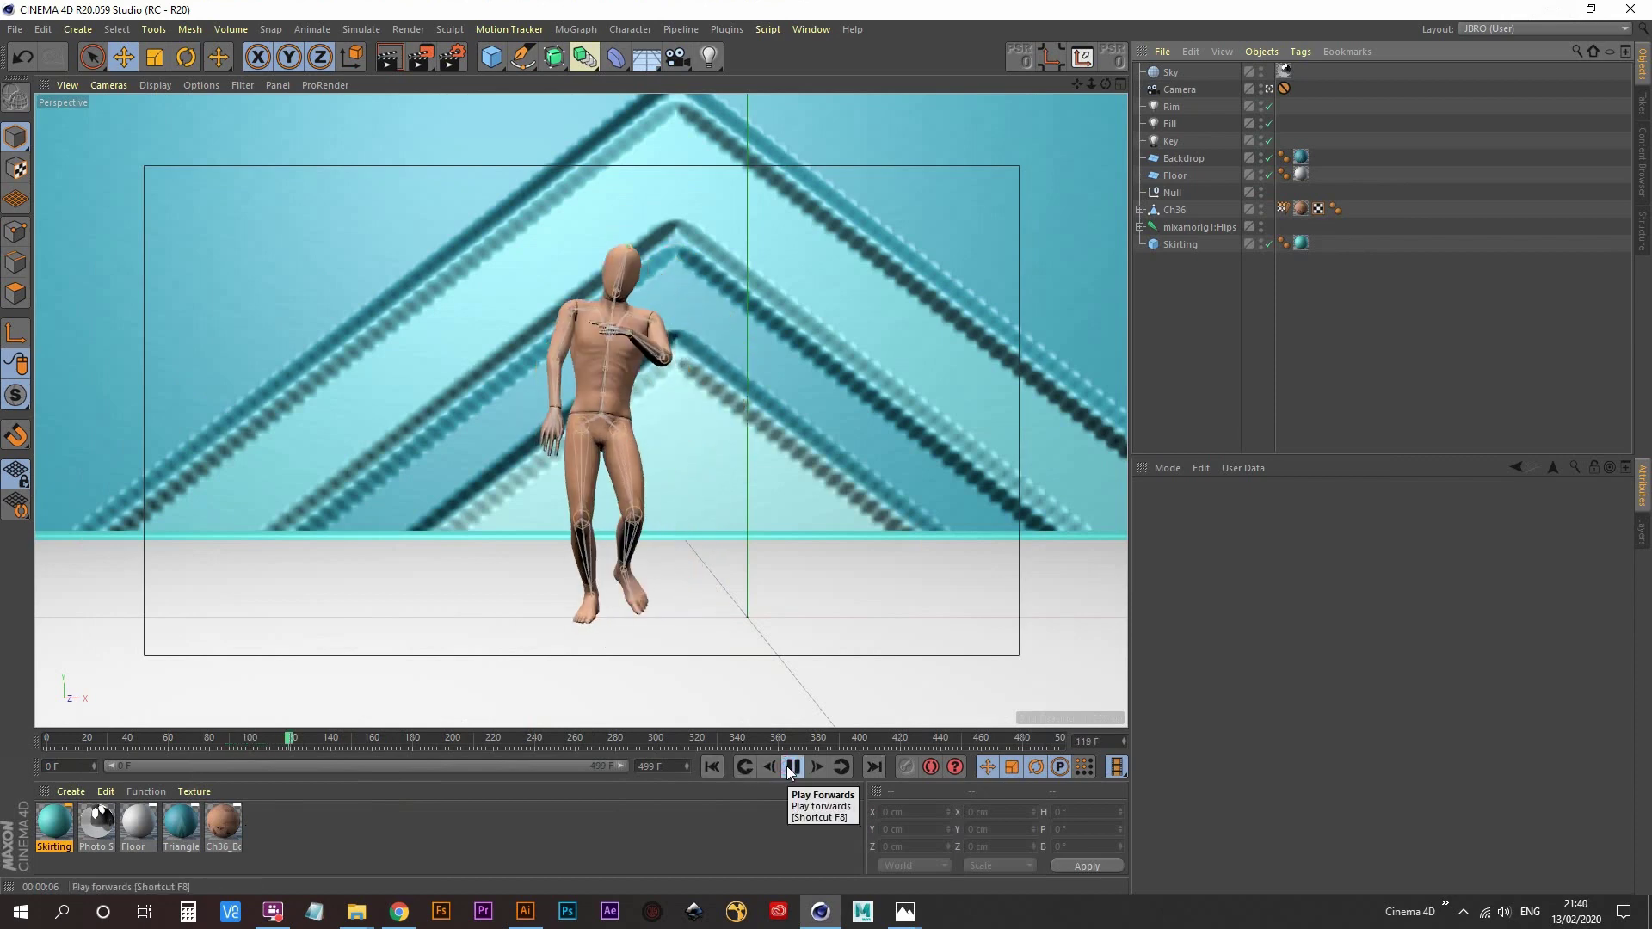
pyautogui.click(788, 767)
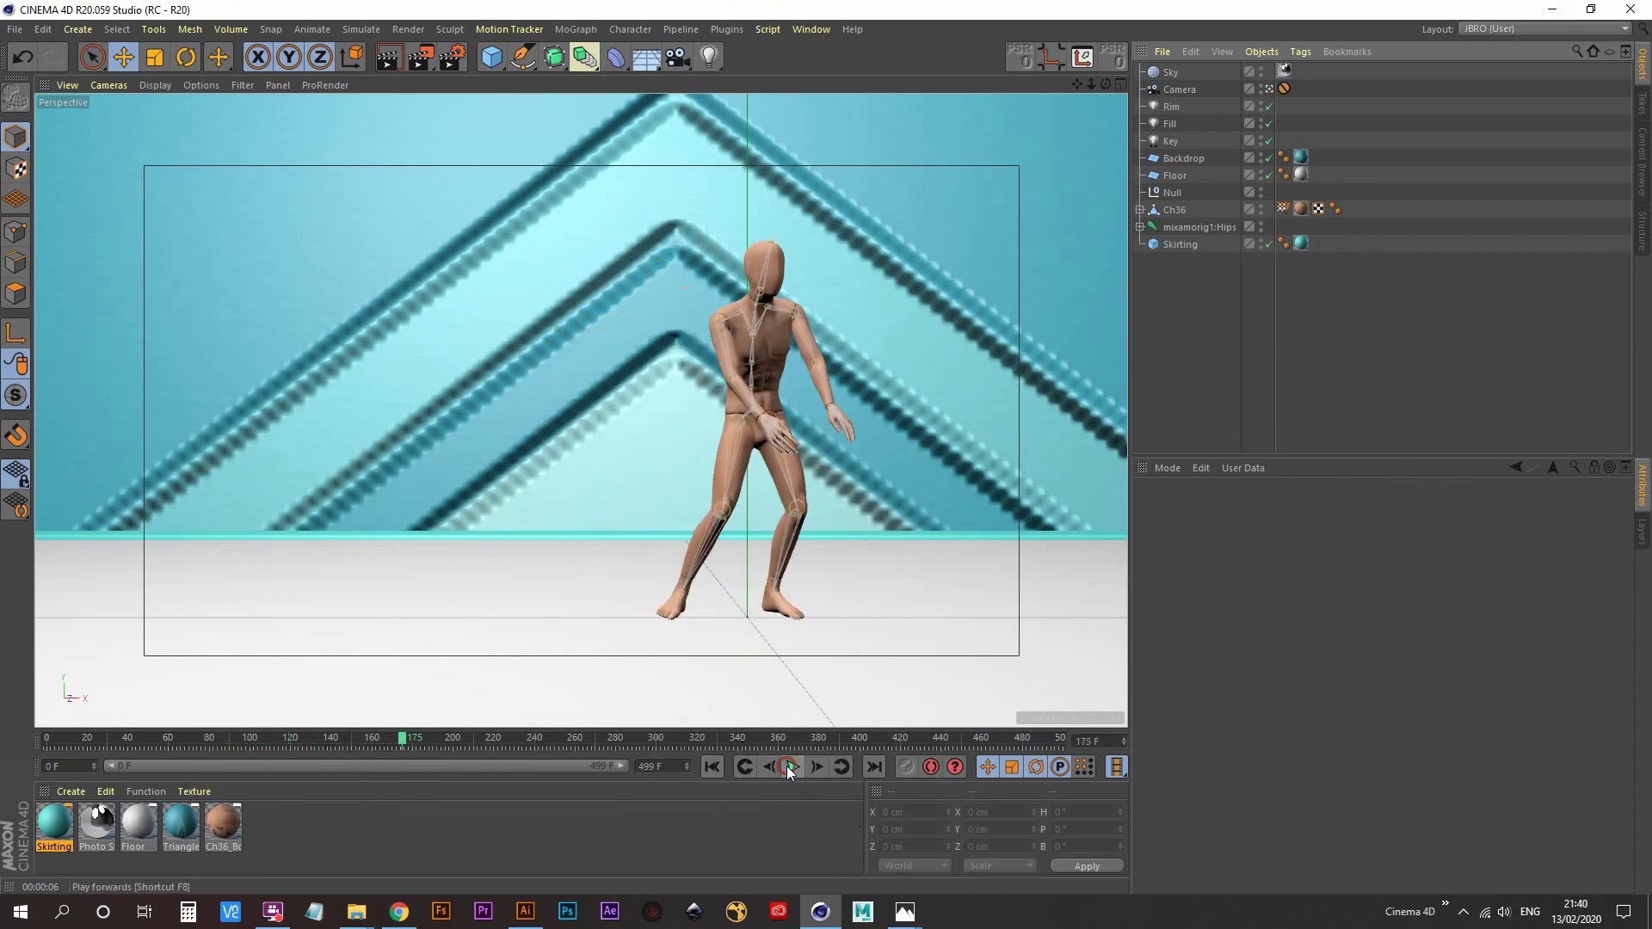
# - Create a new material with Transparency enabled and the Glass refraction preset, and try to put it on the Ch36 character's material tag
pyautogui.doubleClick(306, 826)
pyautogui.doubleClick(50, 824)
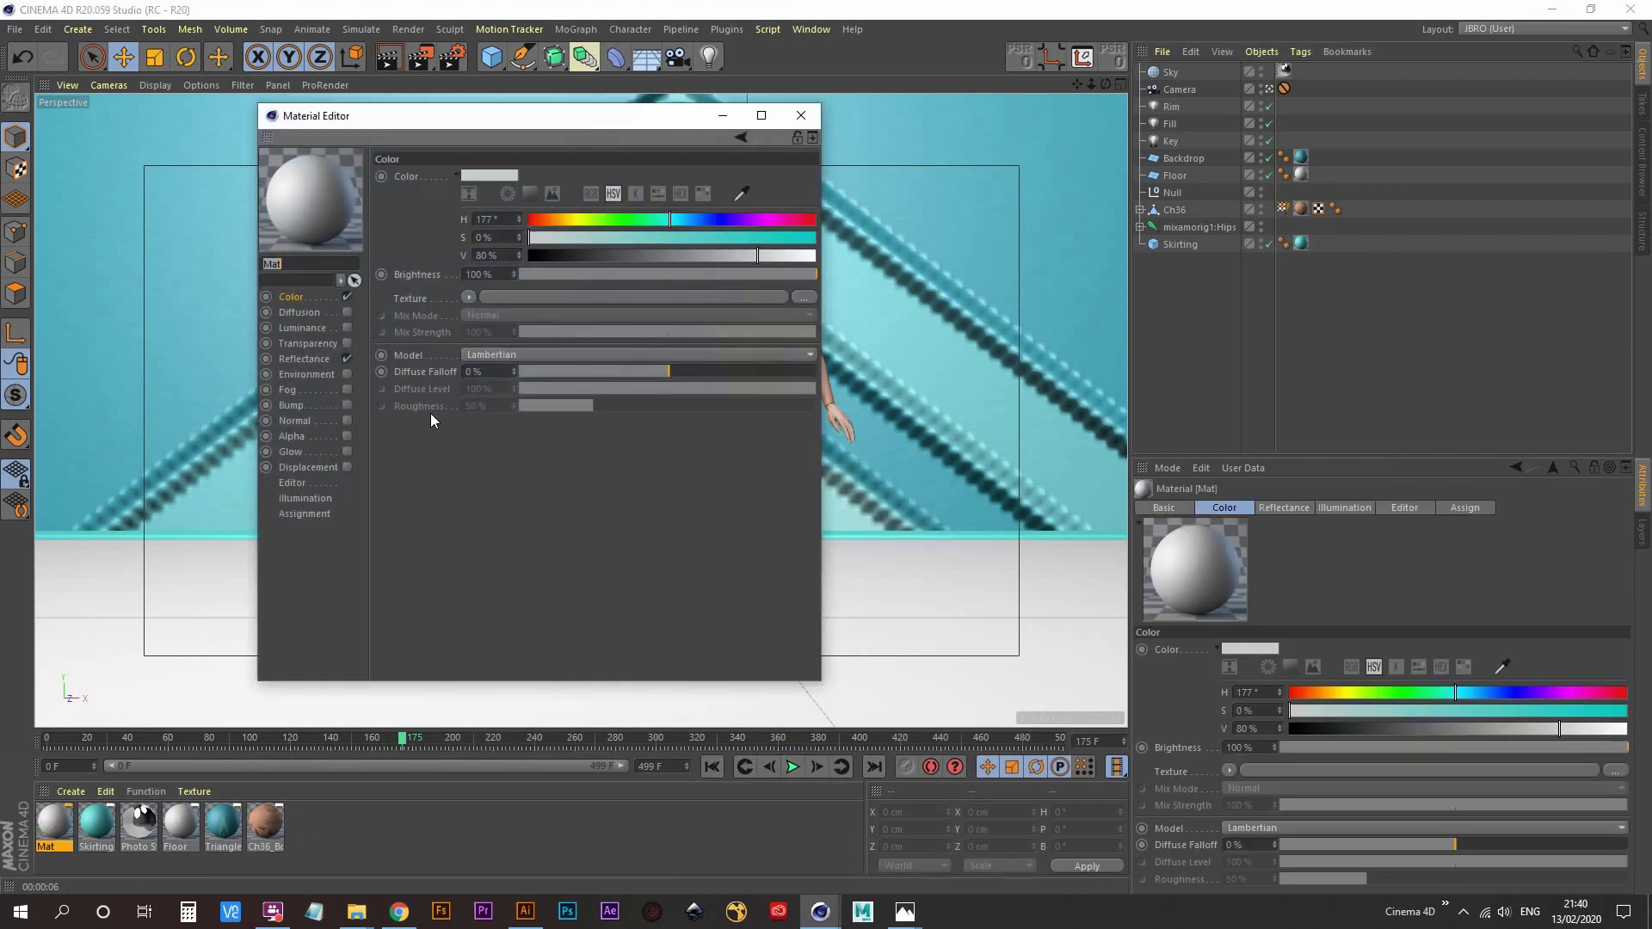
pyautogui.click(347, 343)
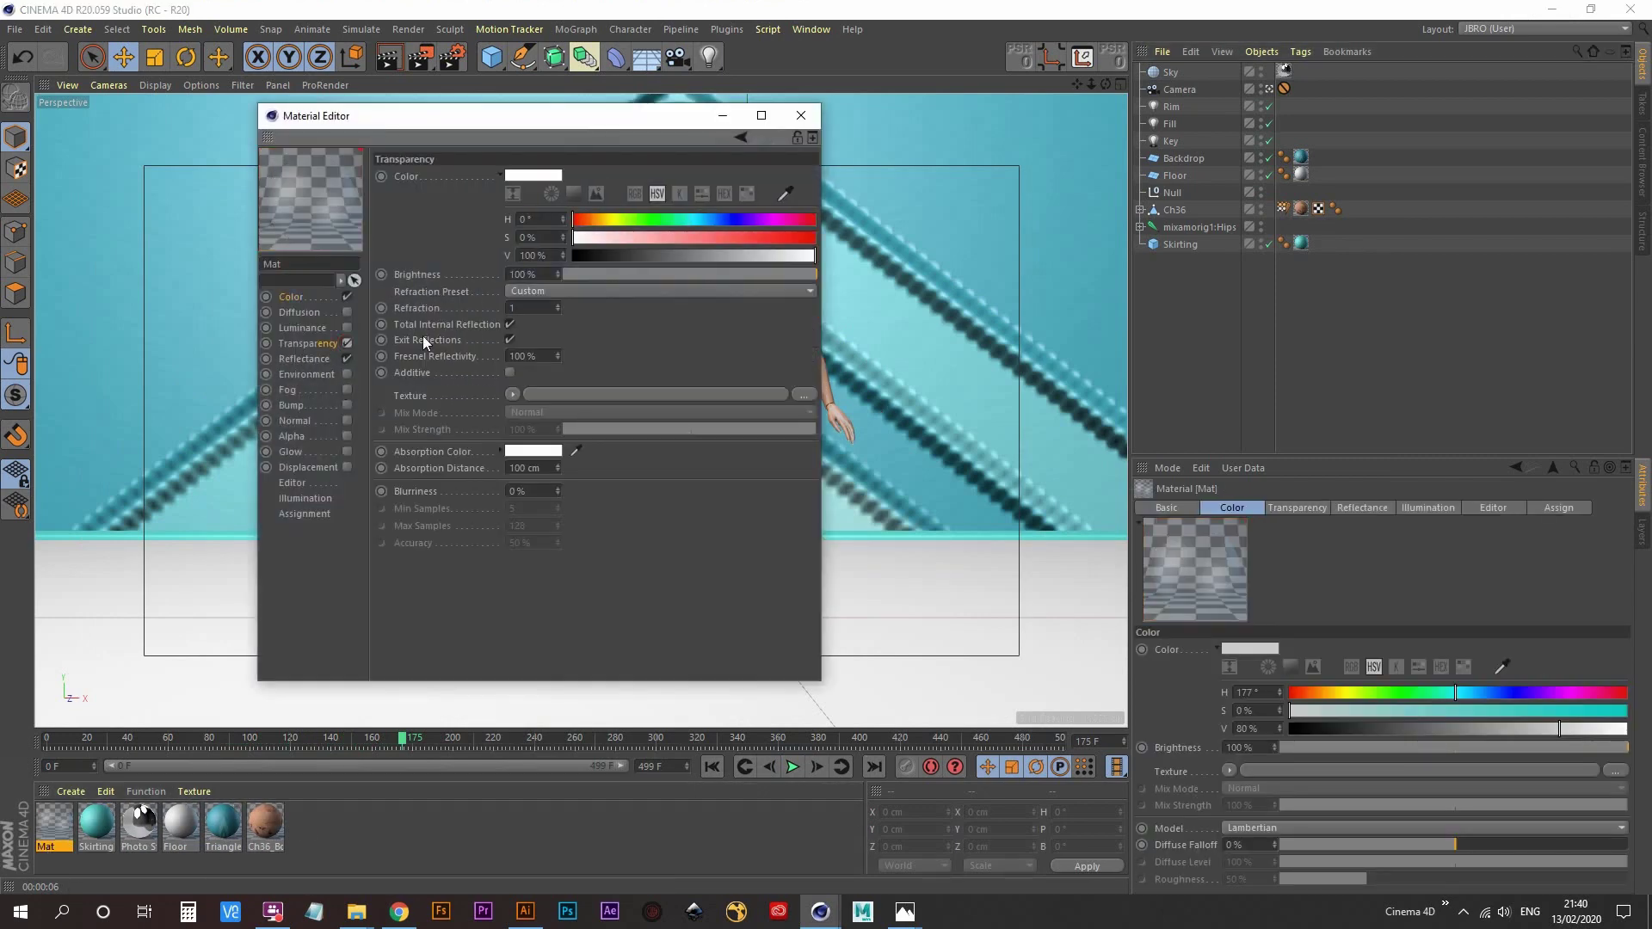
pyautogui.click(550, 291)
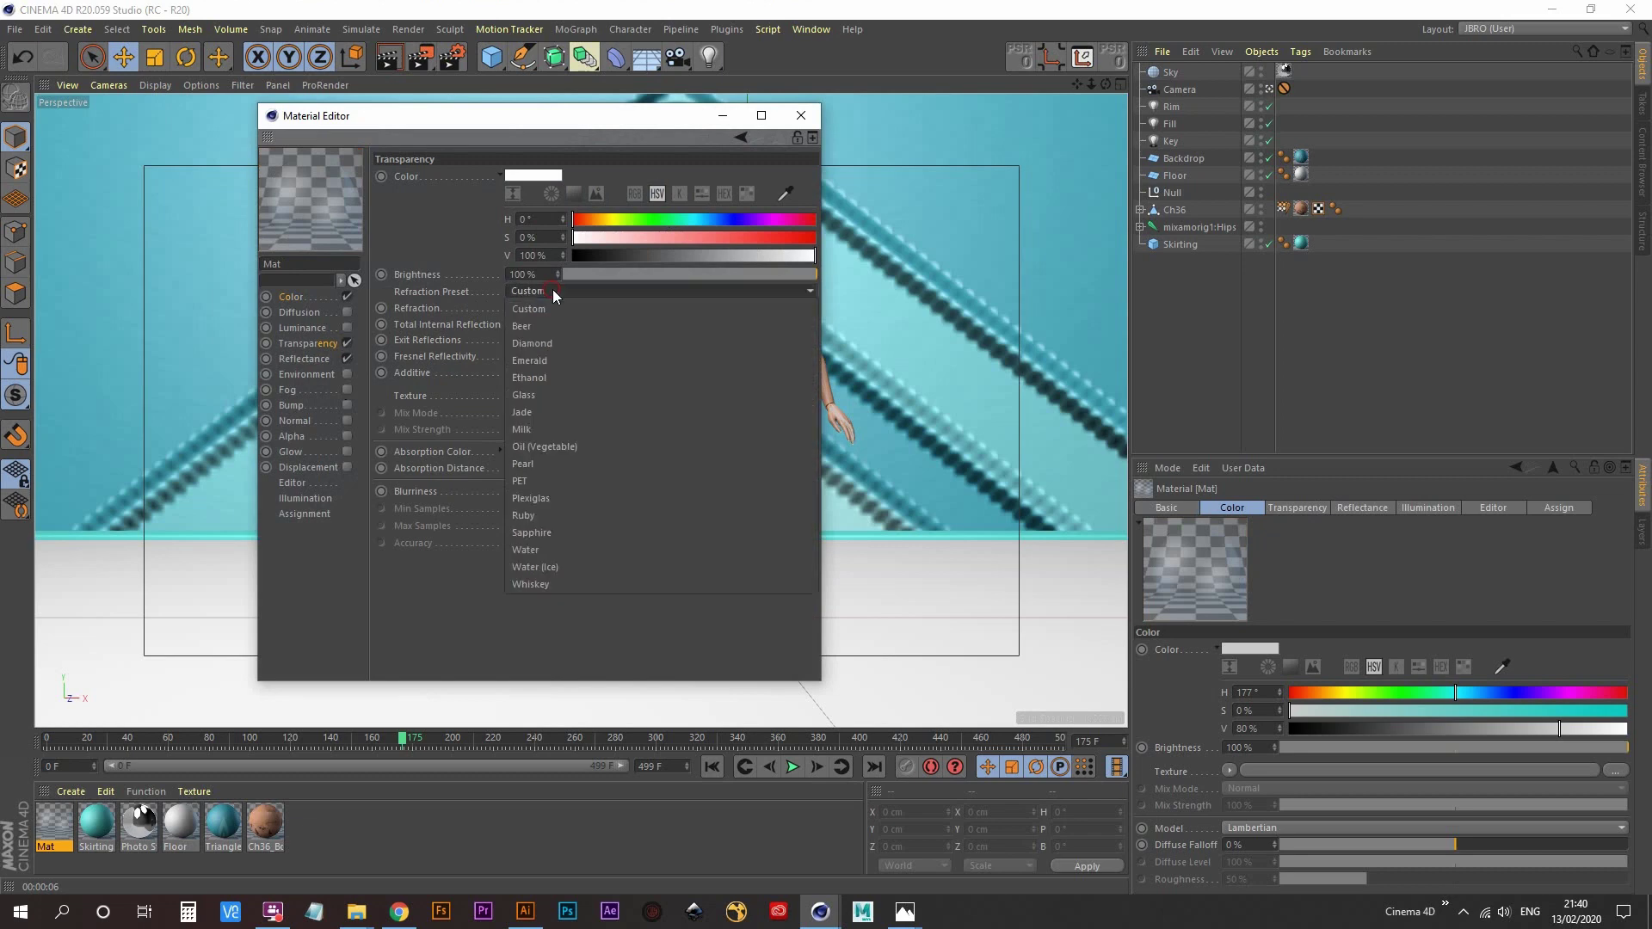
pyautogui.click(559, 396)
pyautogui.click(801, 115)
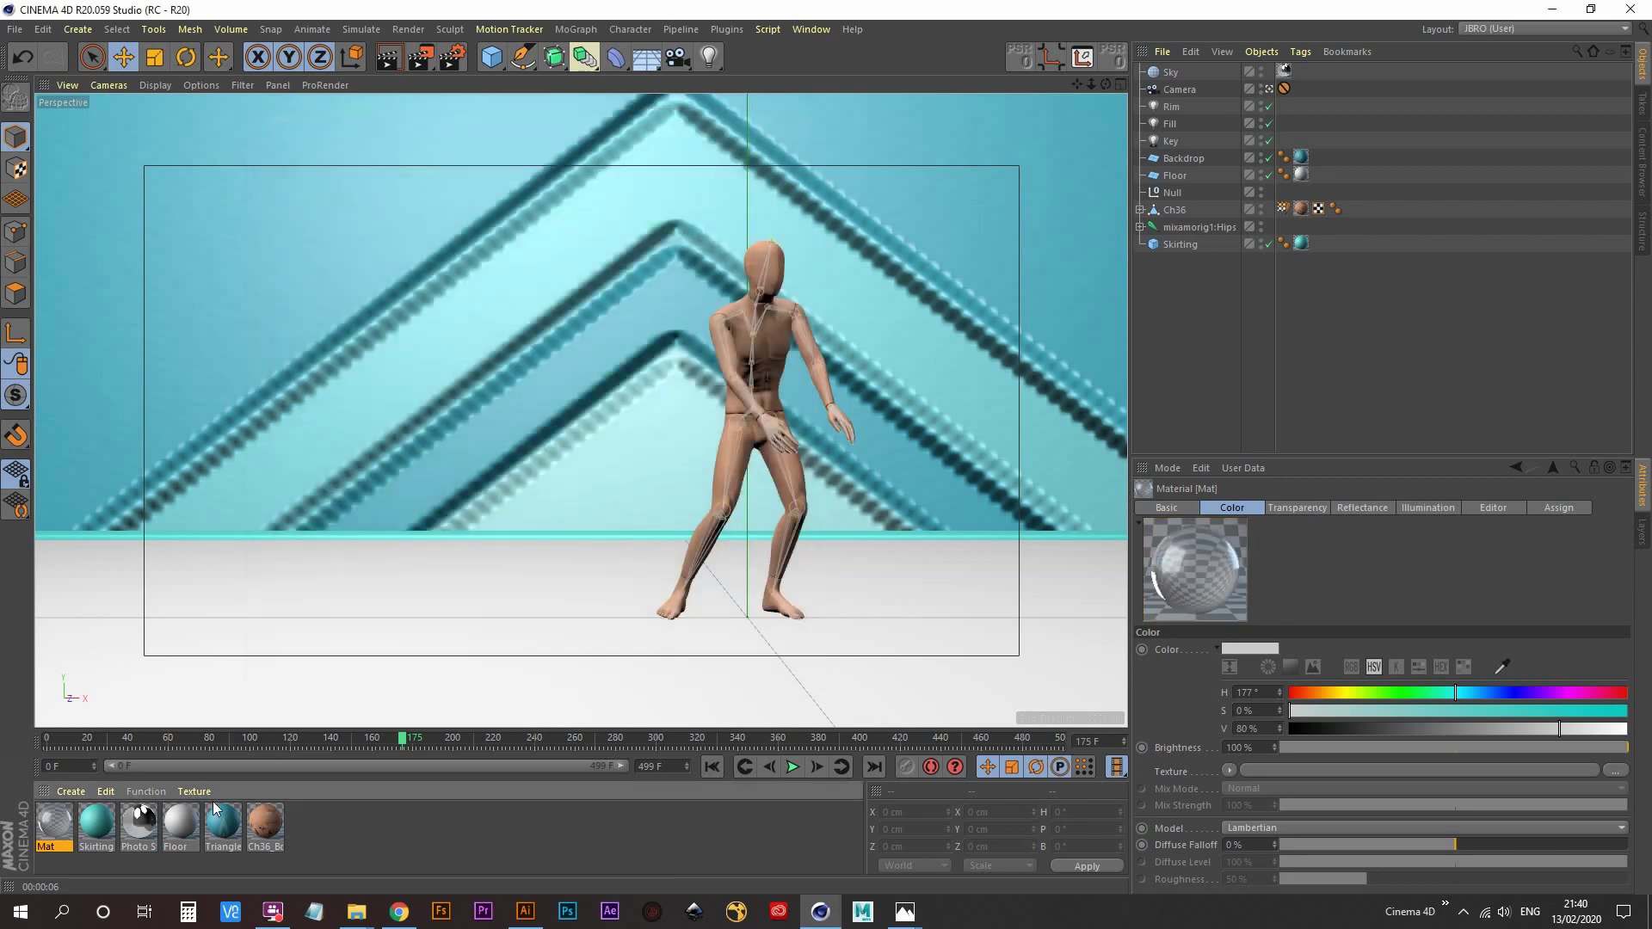
pyautogui.moveTo(45, 834); pyautogui.dragTo(1280, 244)
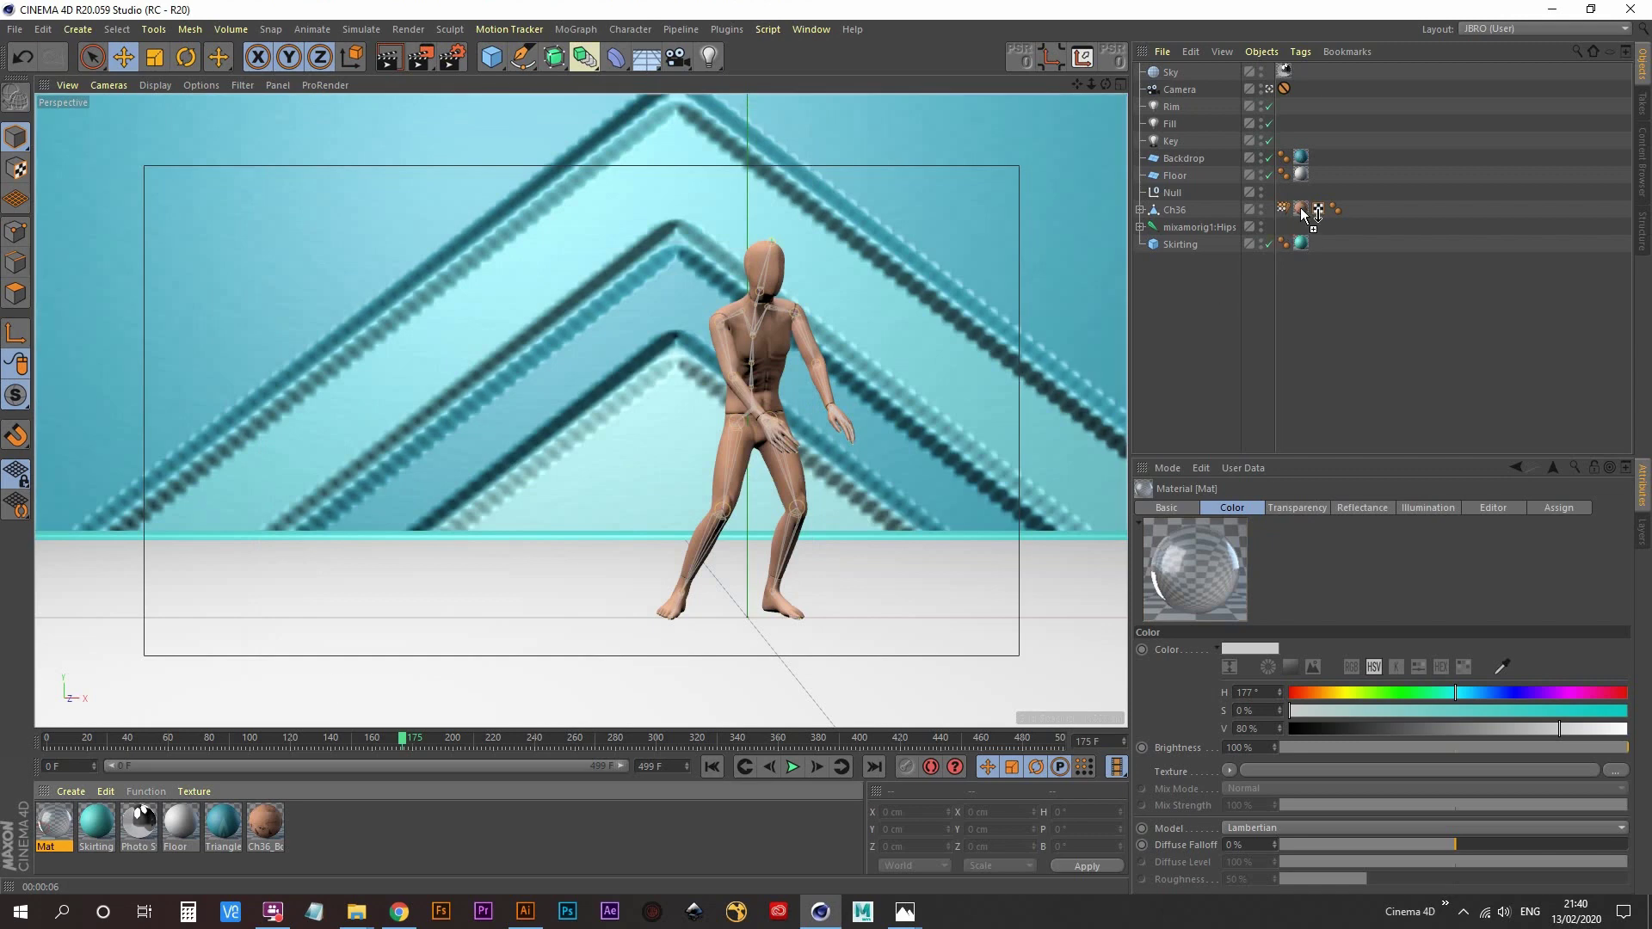
pyautogui.moveTo(1303, 215); pyautogui.dragTo(1301, 212)
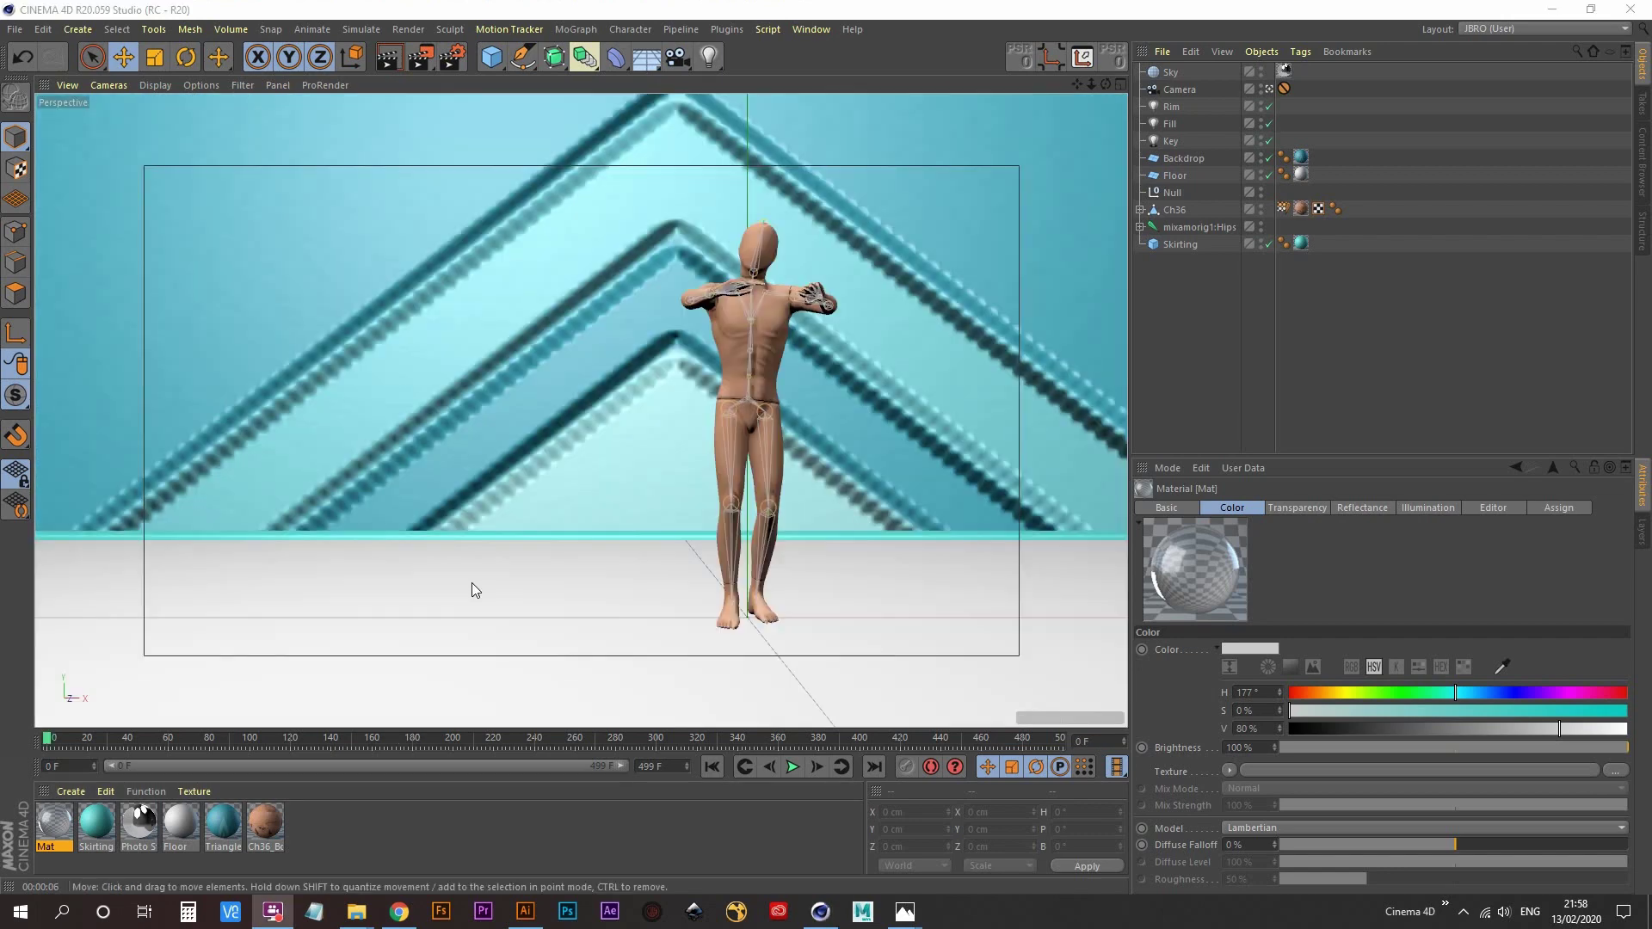
# - Extend the project length and the preview range to 2000 frames, playing the dance before and after the change
pyautogui.click(793, 768)
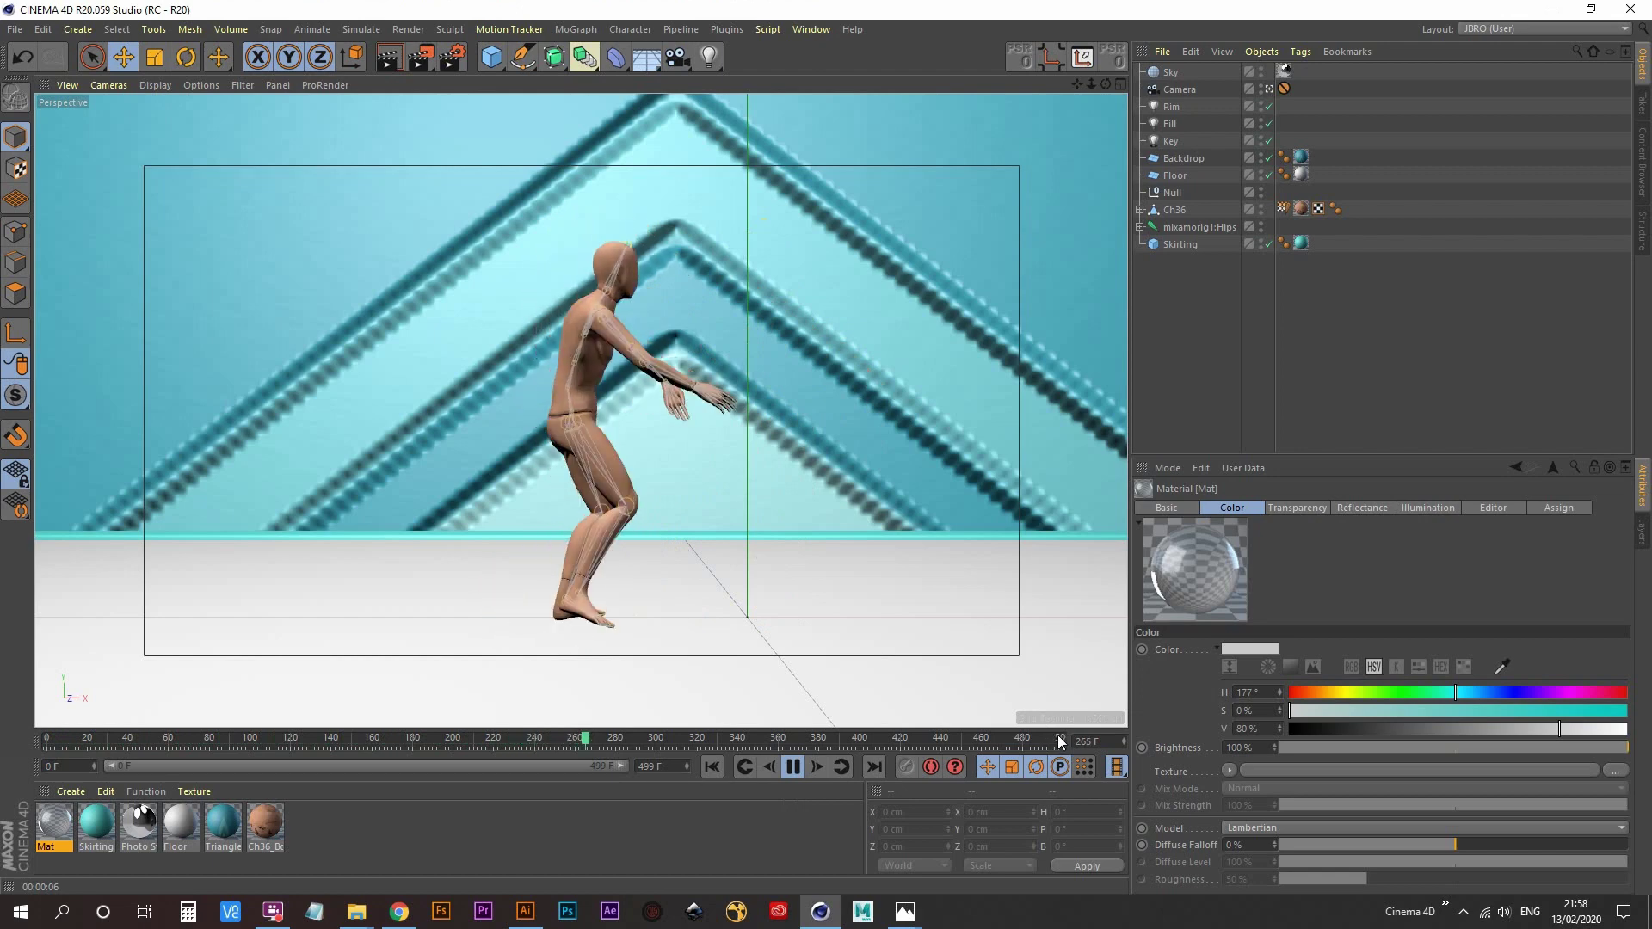
pyautogui.click(796, 768)
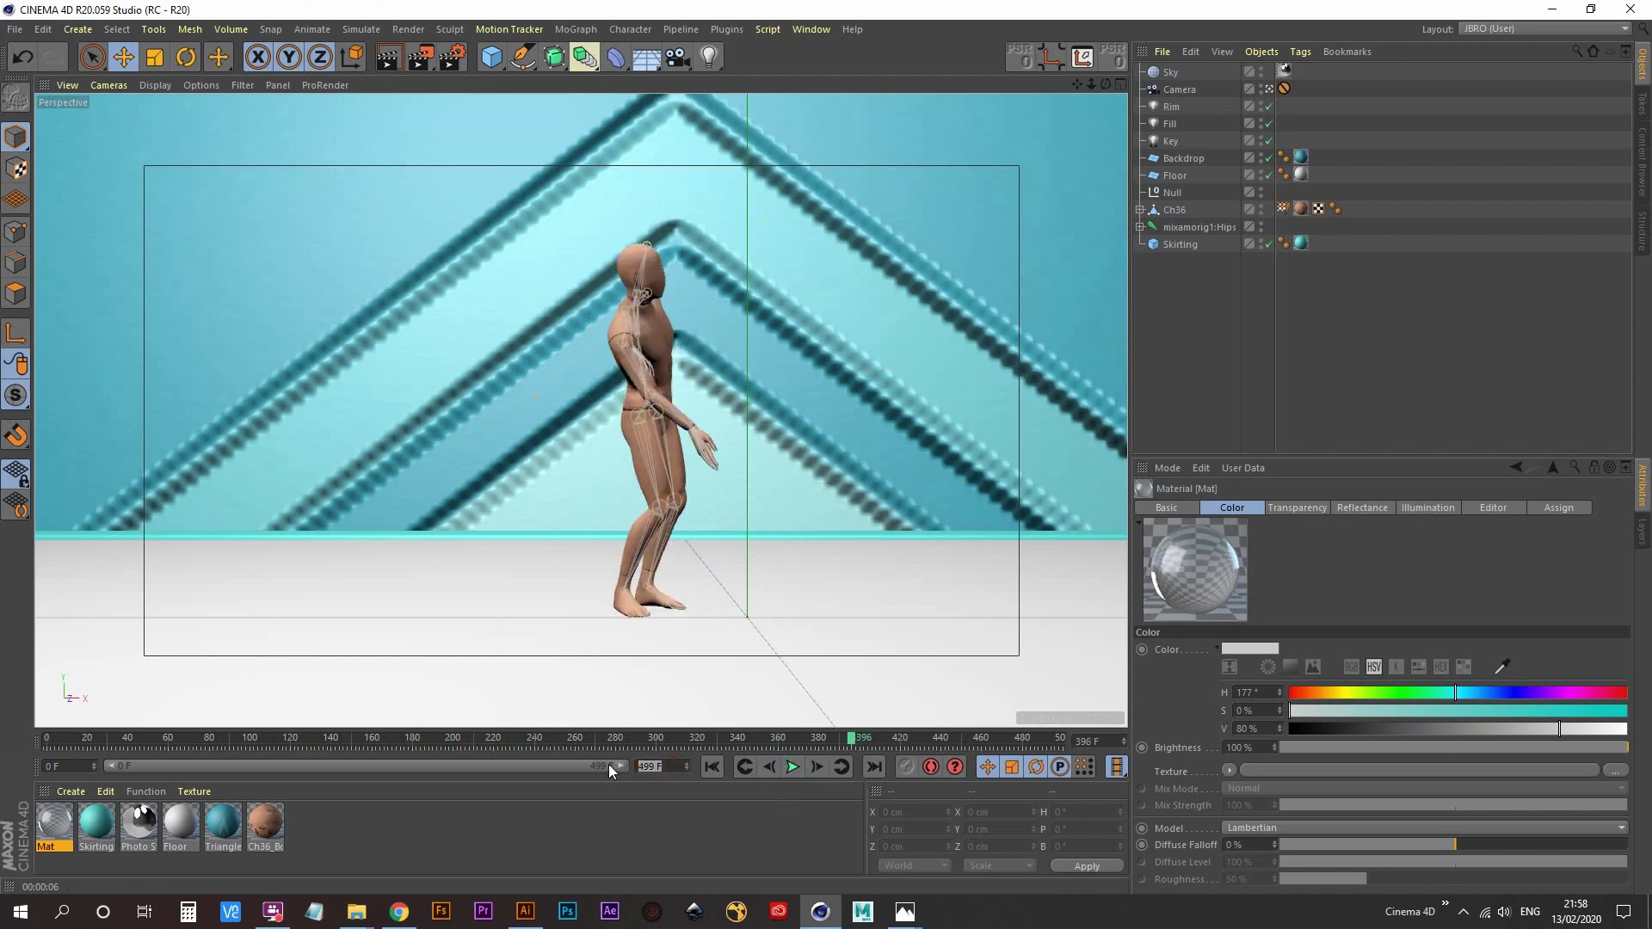
pyautogui.write('2000')
pyautogui.press('Return')
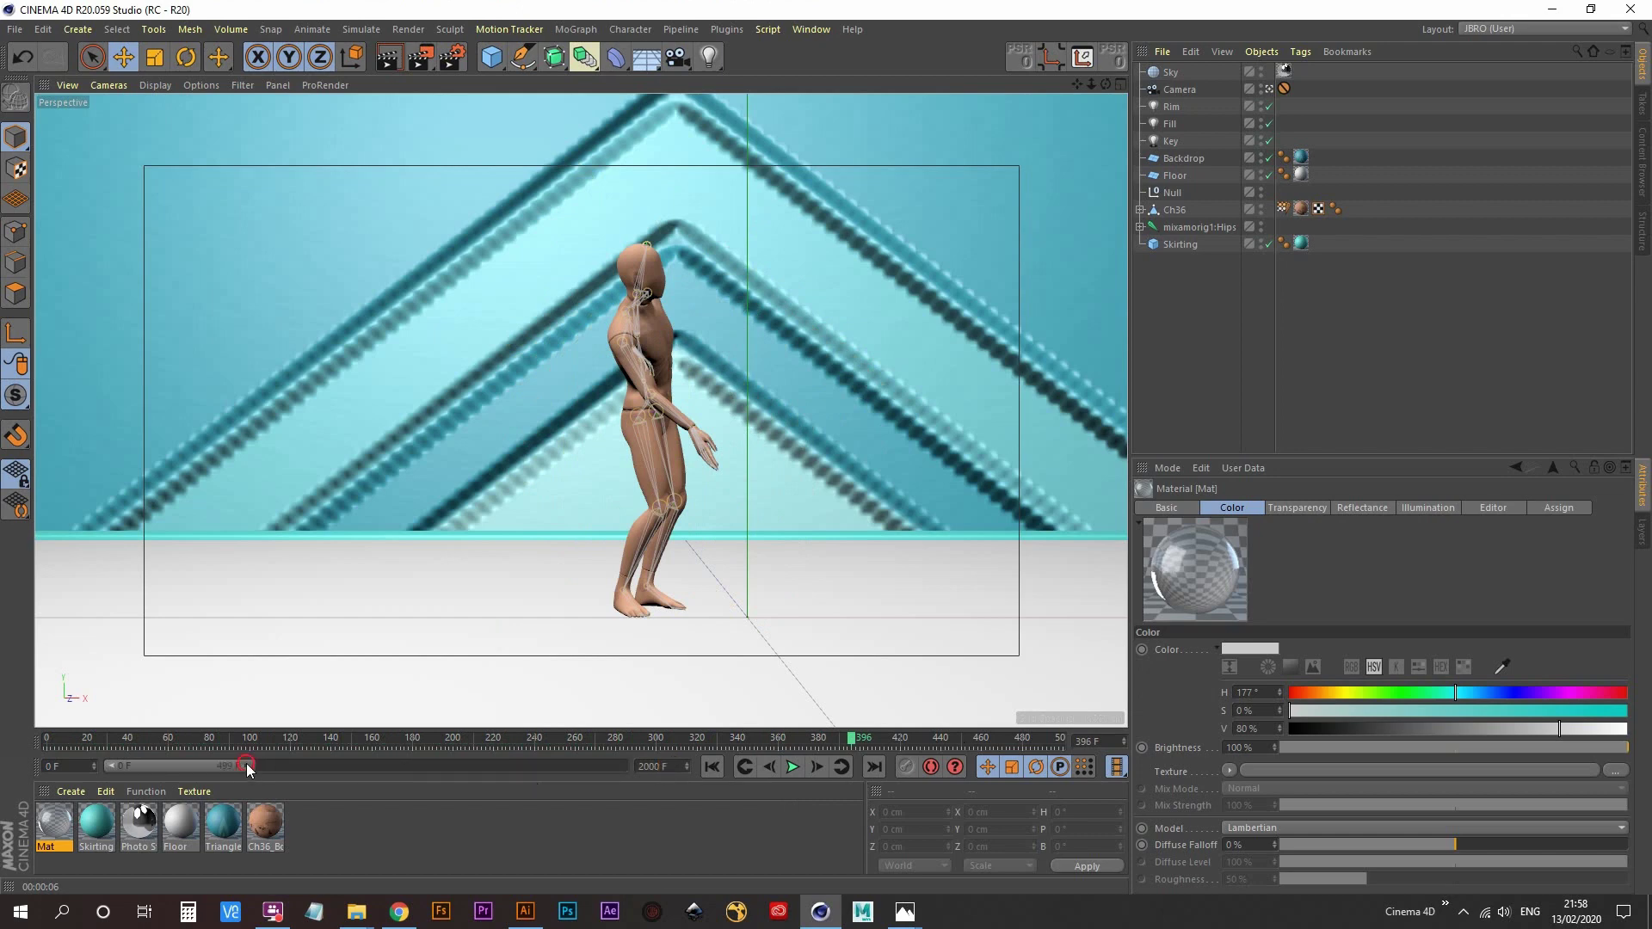
pyautogui.moveTo(247, 767); pyautogui.dragTo(632, 774)
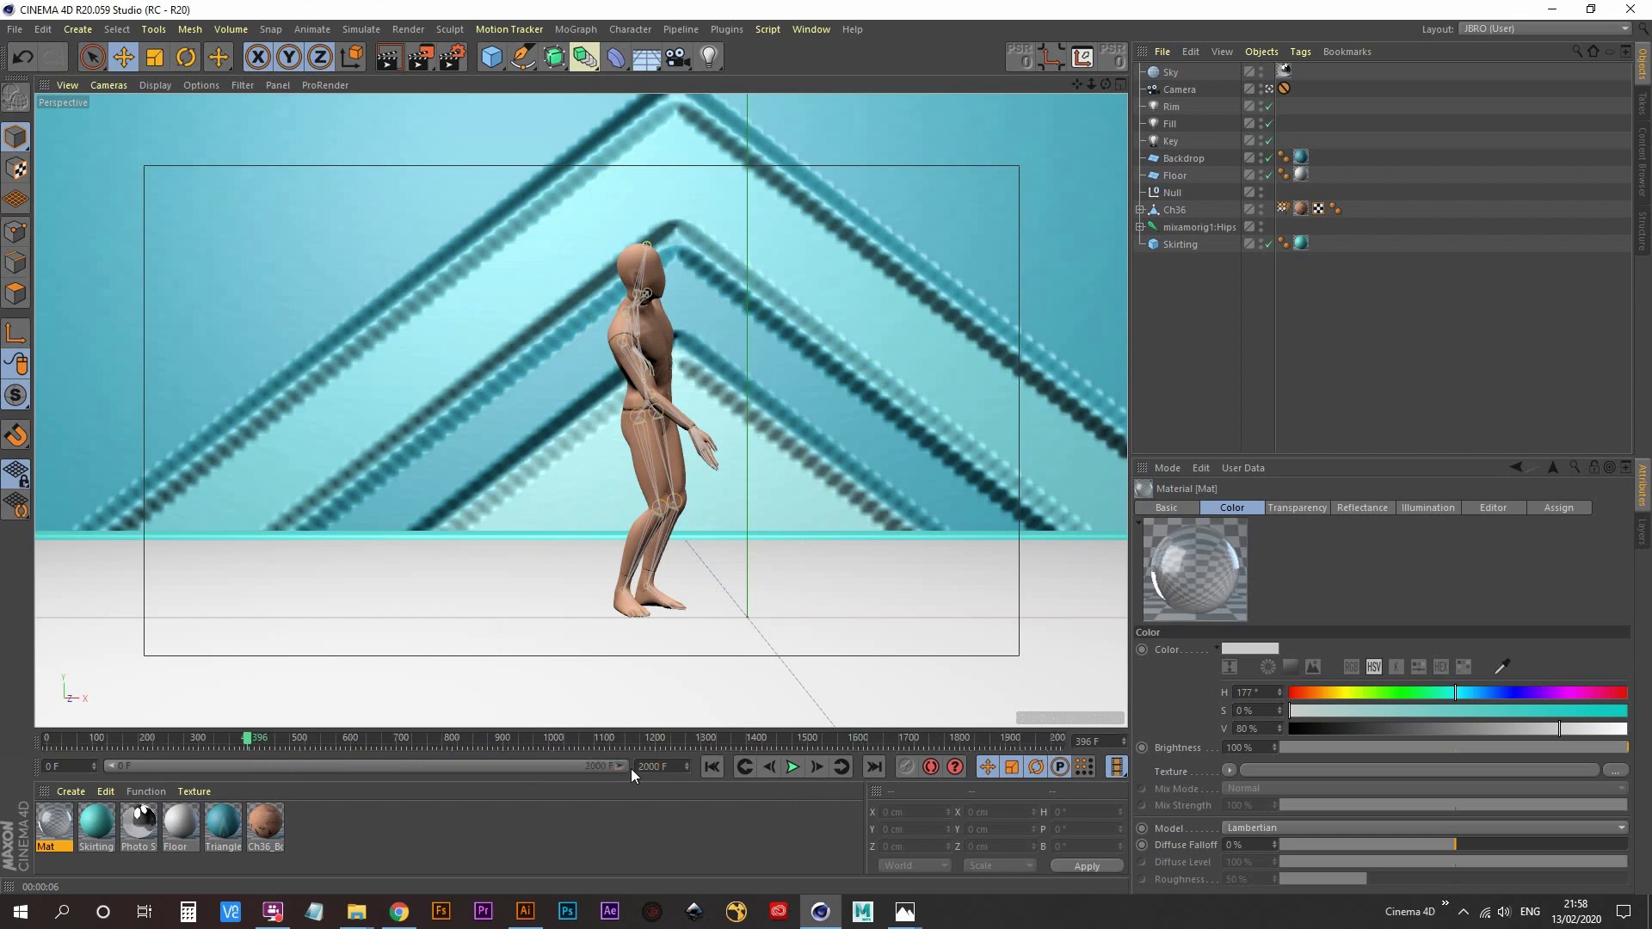
pyautogui.click(791, 767)
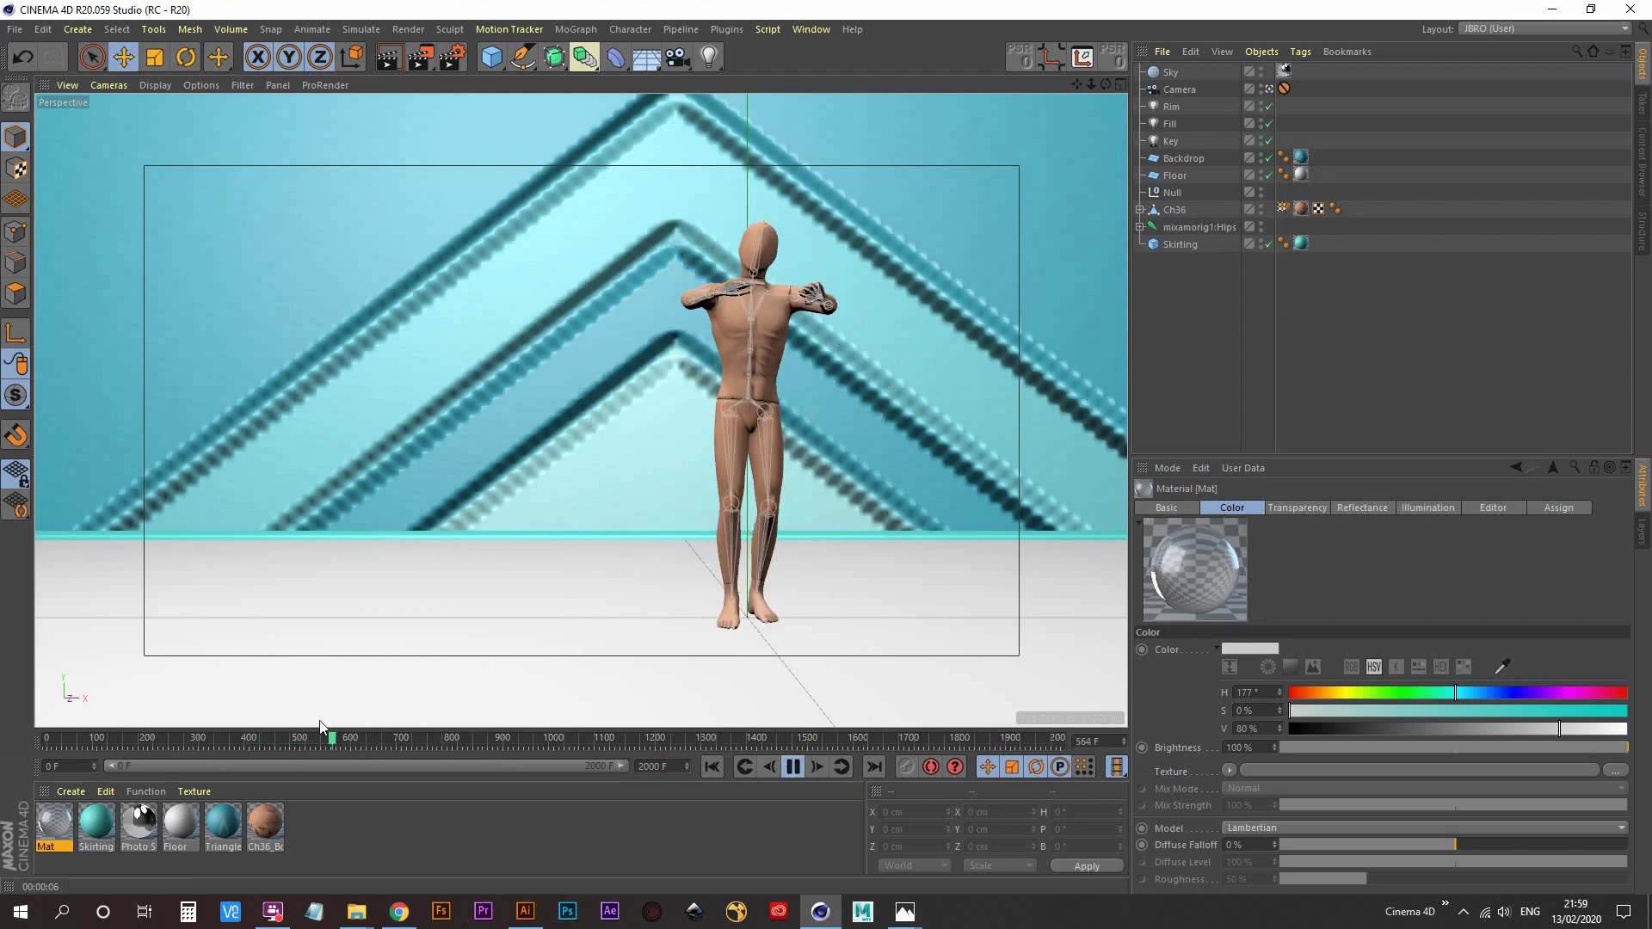
pyautogui.click(792, 767)
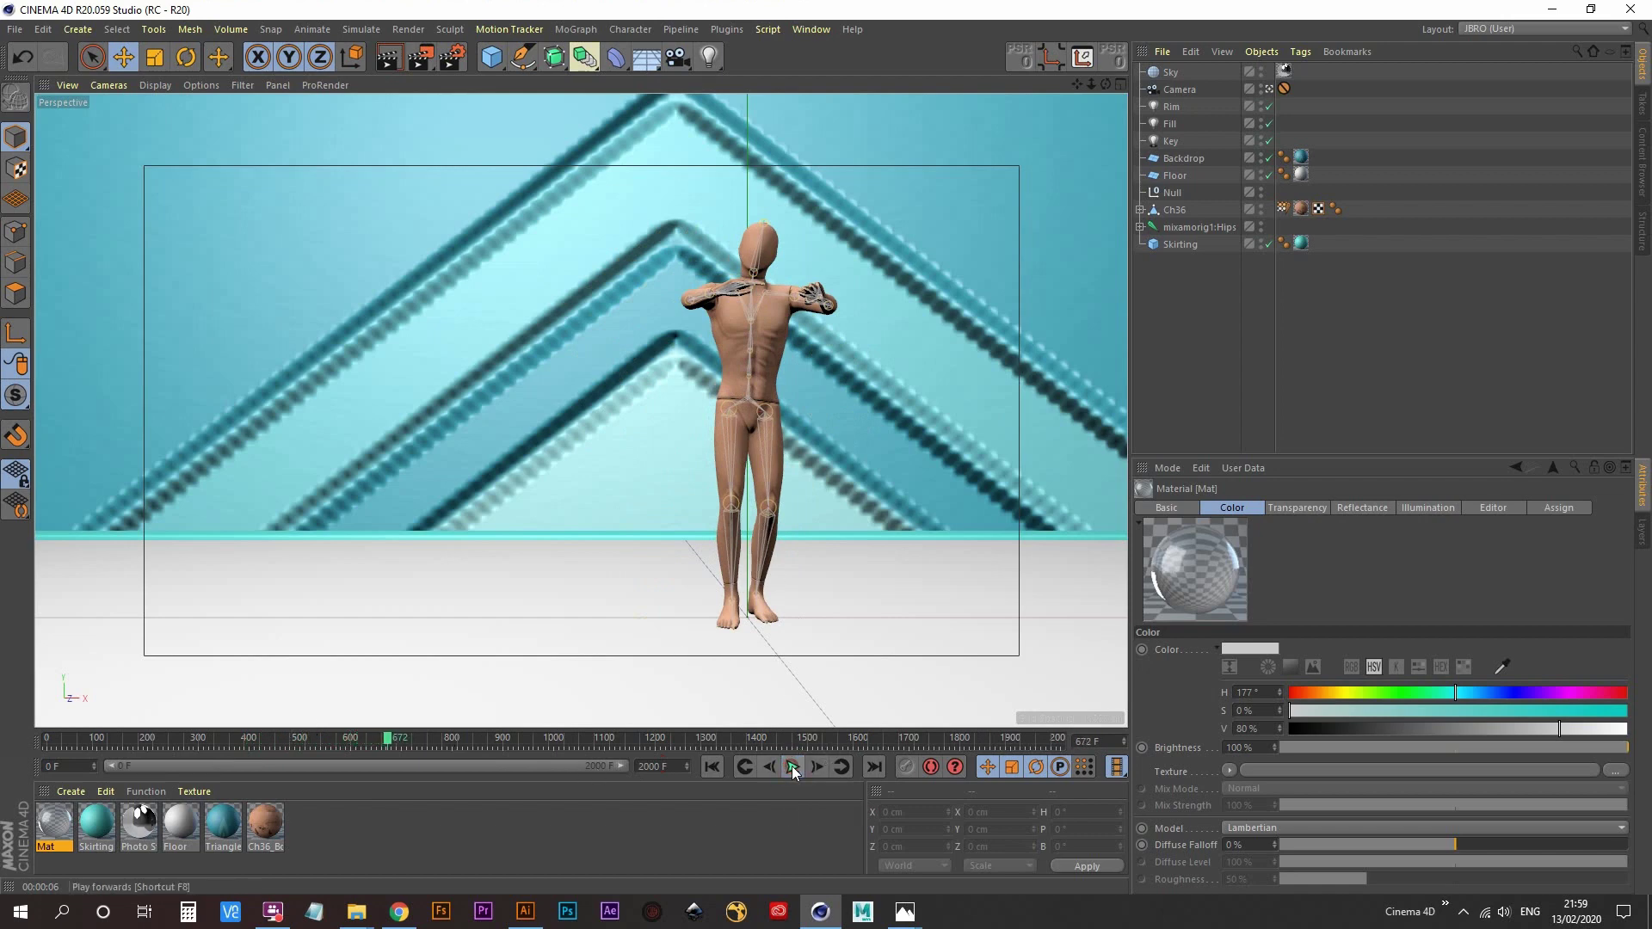
# - In the Dope Sheet, set the mixamorig1:Hips tracks to Repeat after their last key with 50 repetitions, and close the timeline window
pyautogui.hotkey('shift', 'F3')
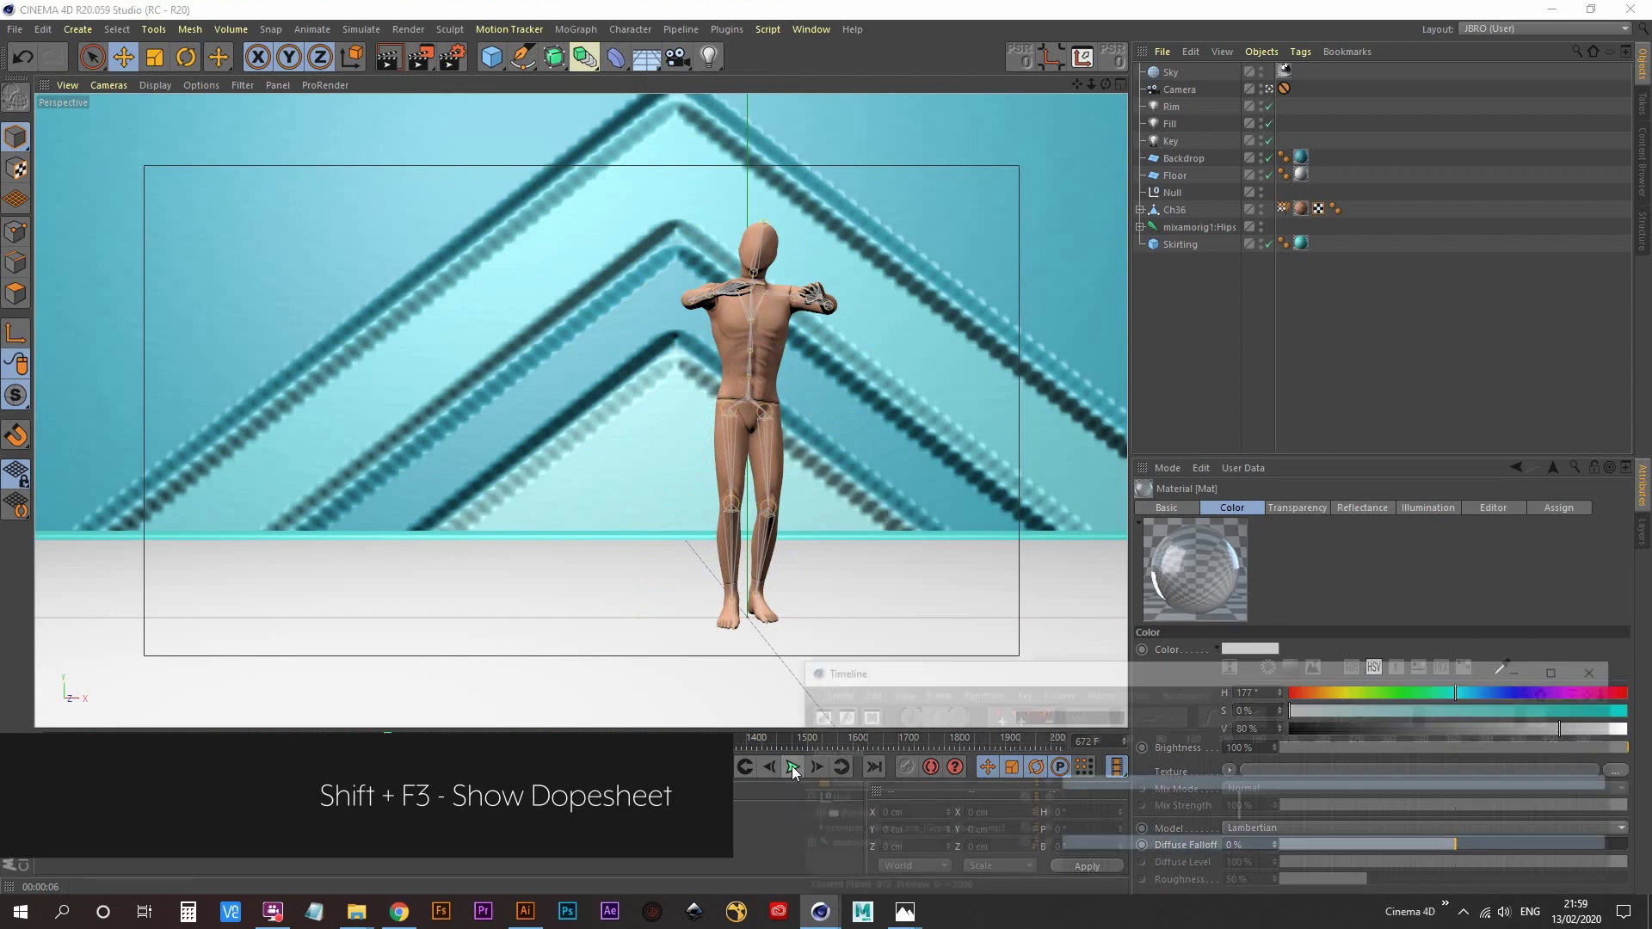
pyautogui.moveTo(1133, 674); pyautogui.dragTo(436, 305)
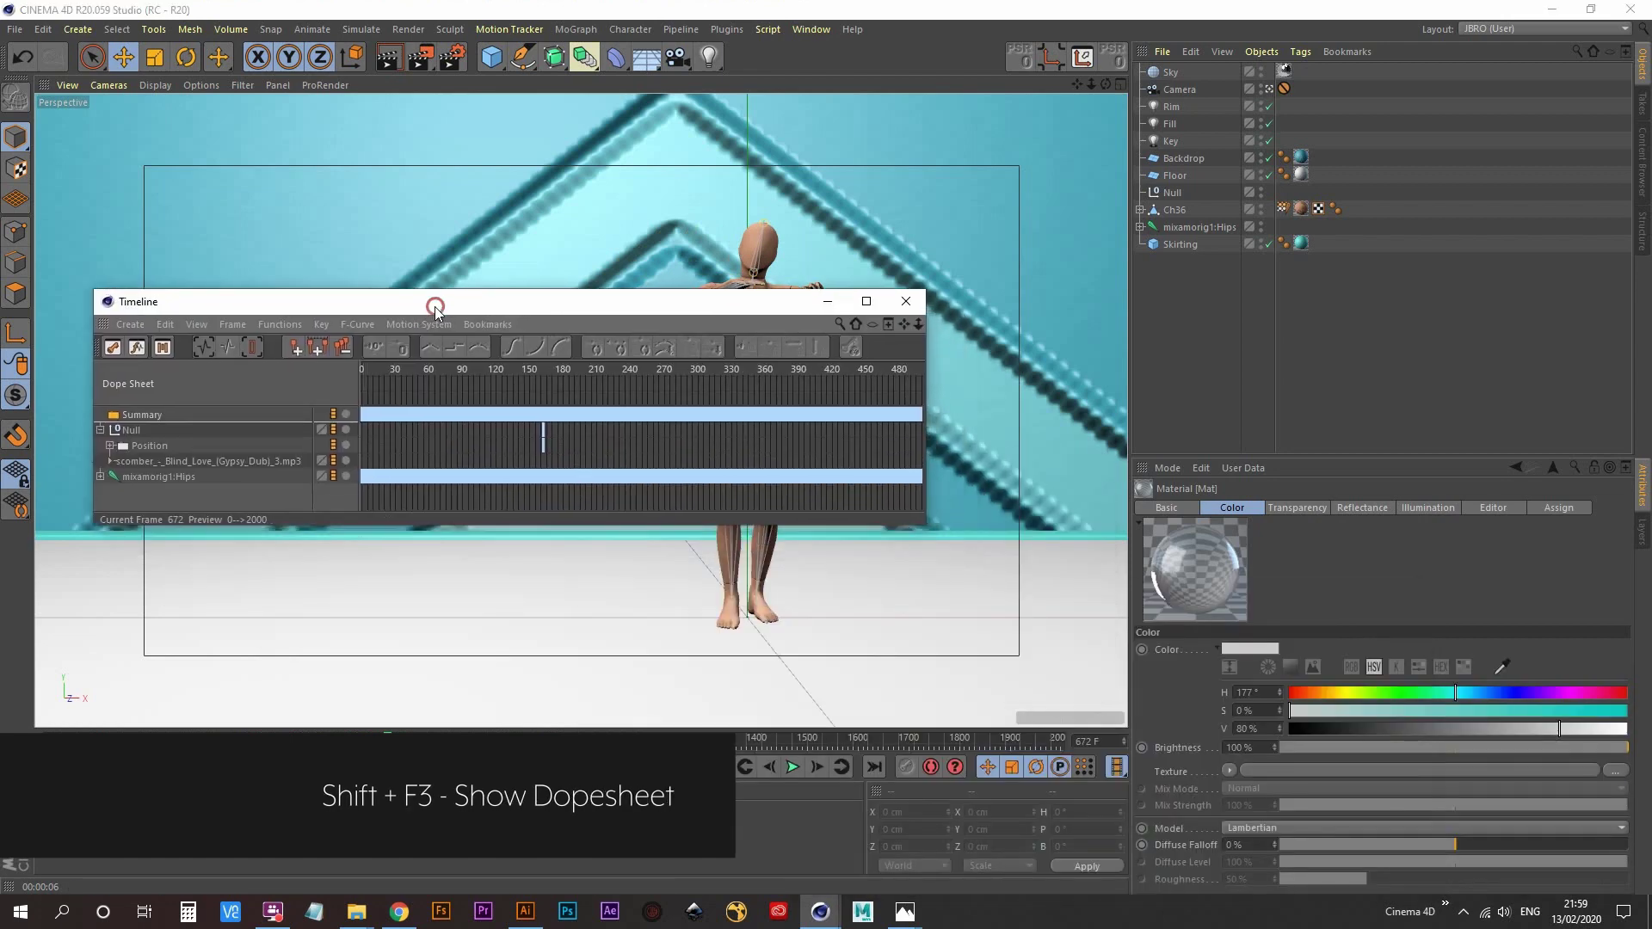
pyautogui.click(181, 478)
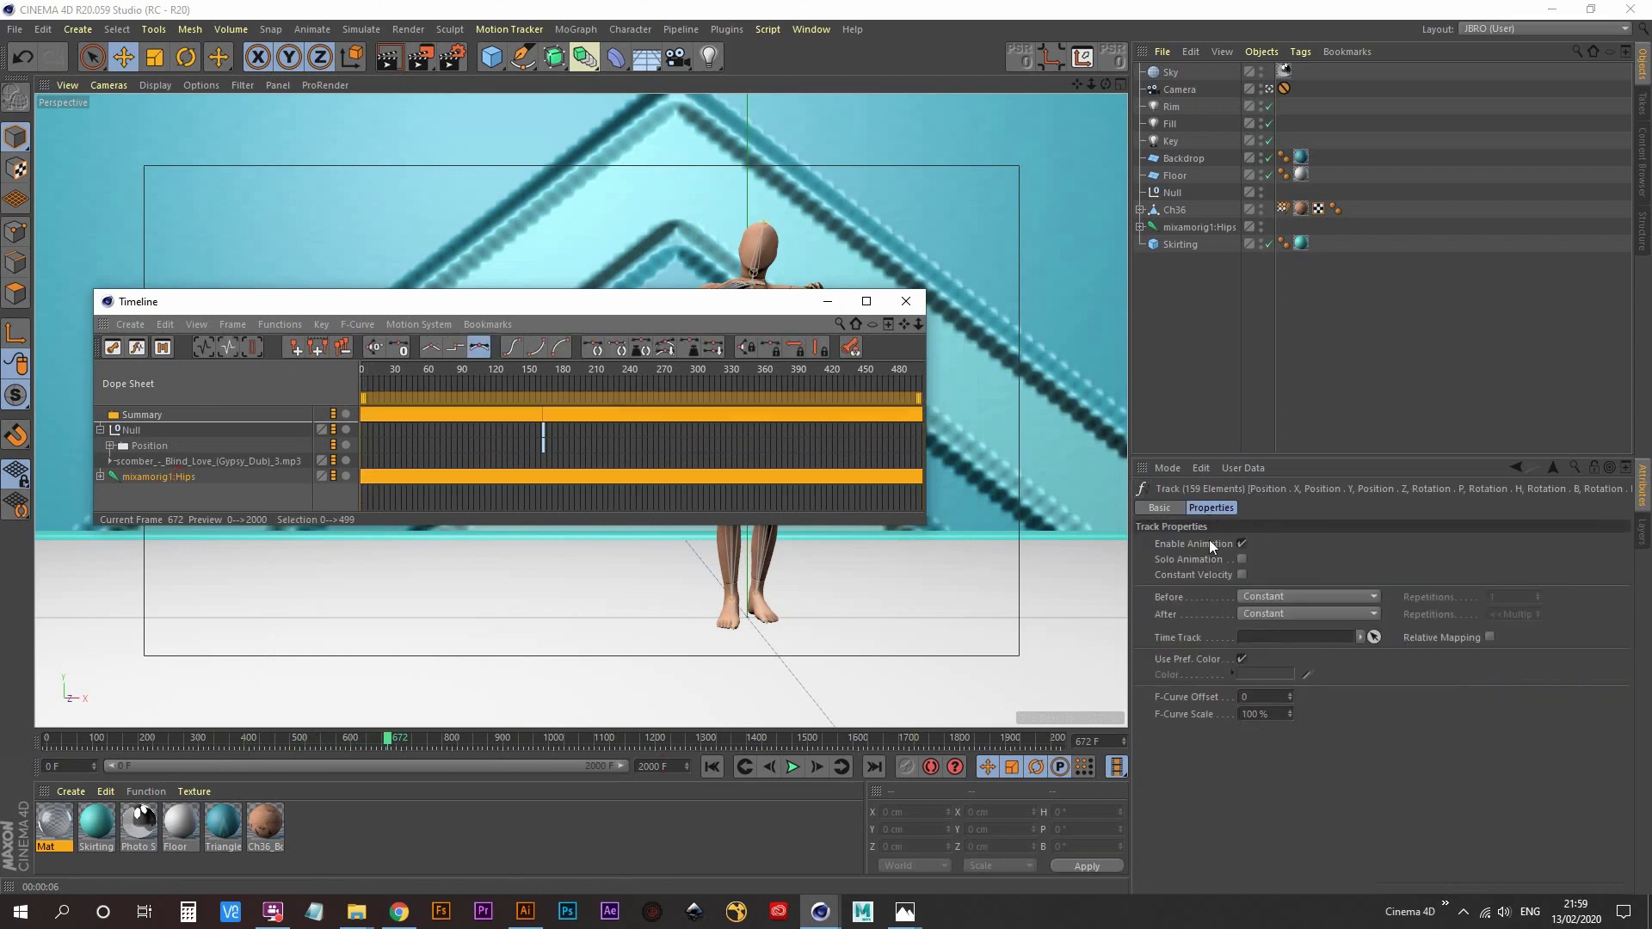
pyautogui.click(1299, 614)
pyautogui.click(1291, 688)
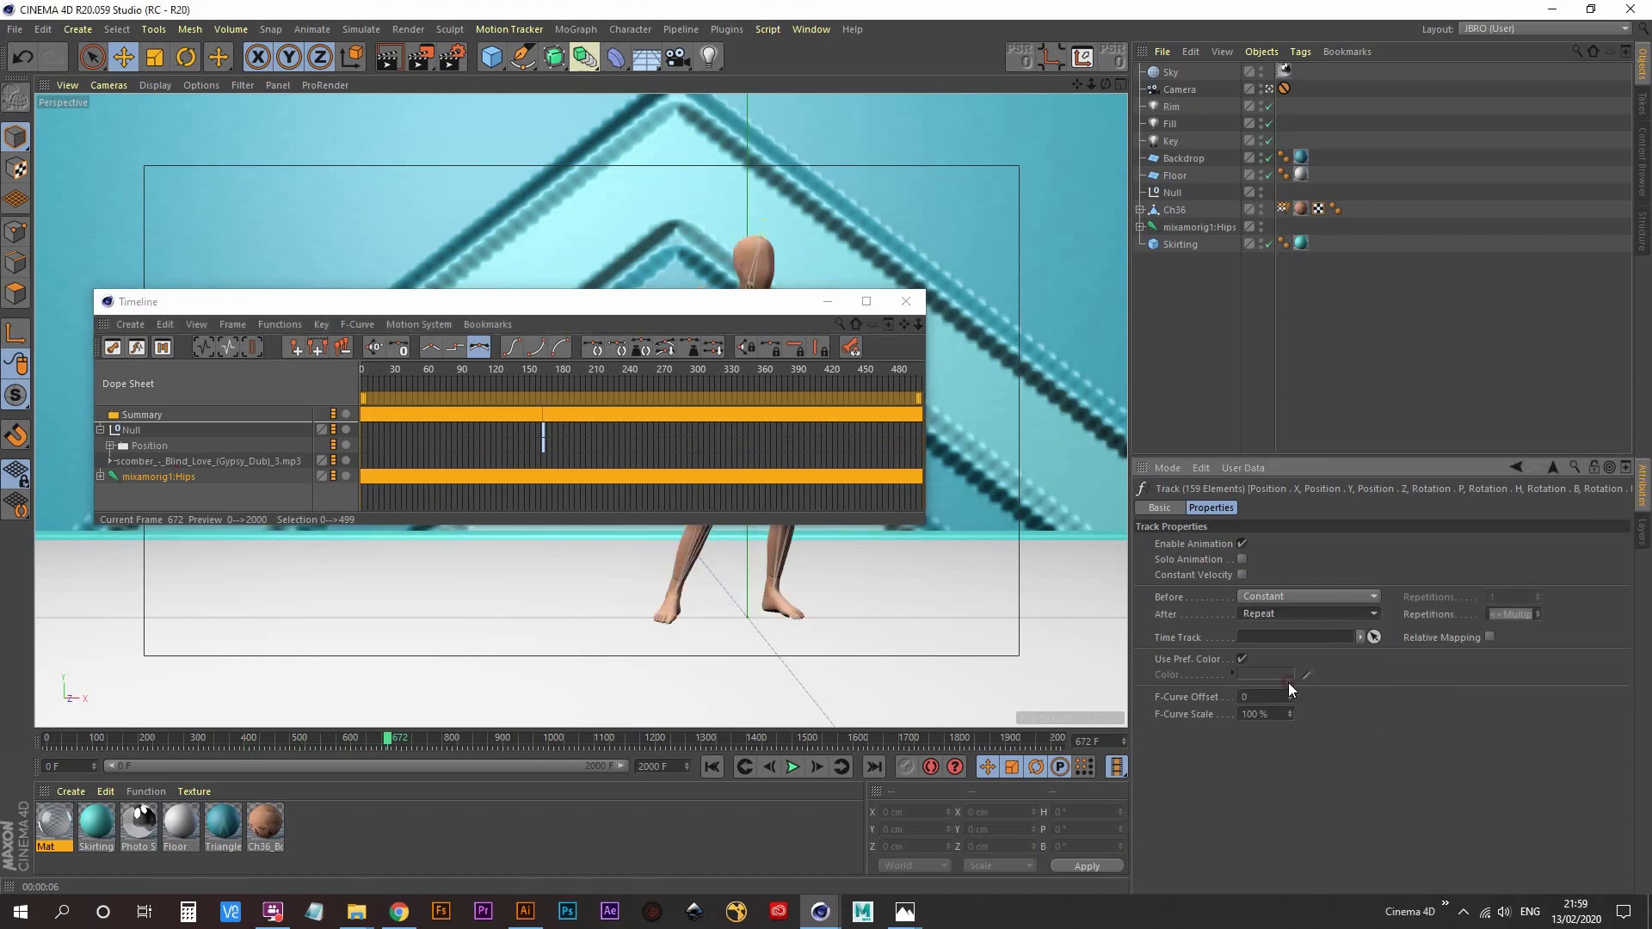
pyautogui.click(1514, 615)
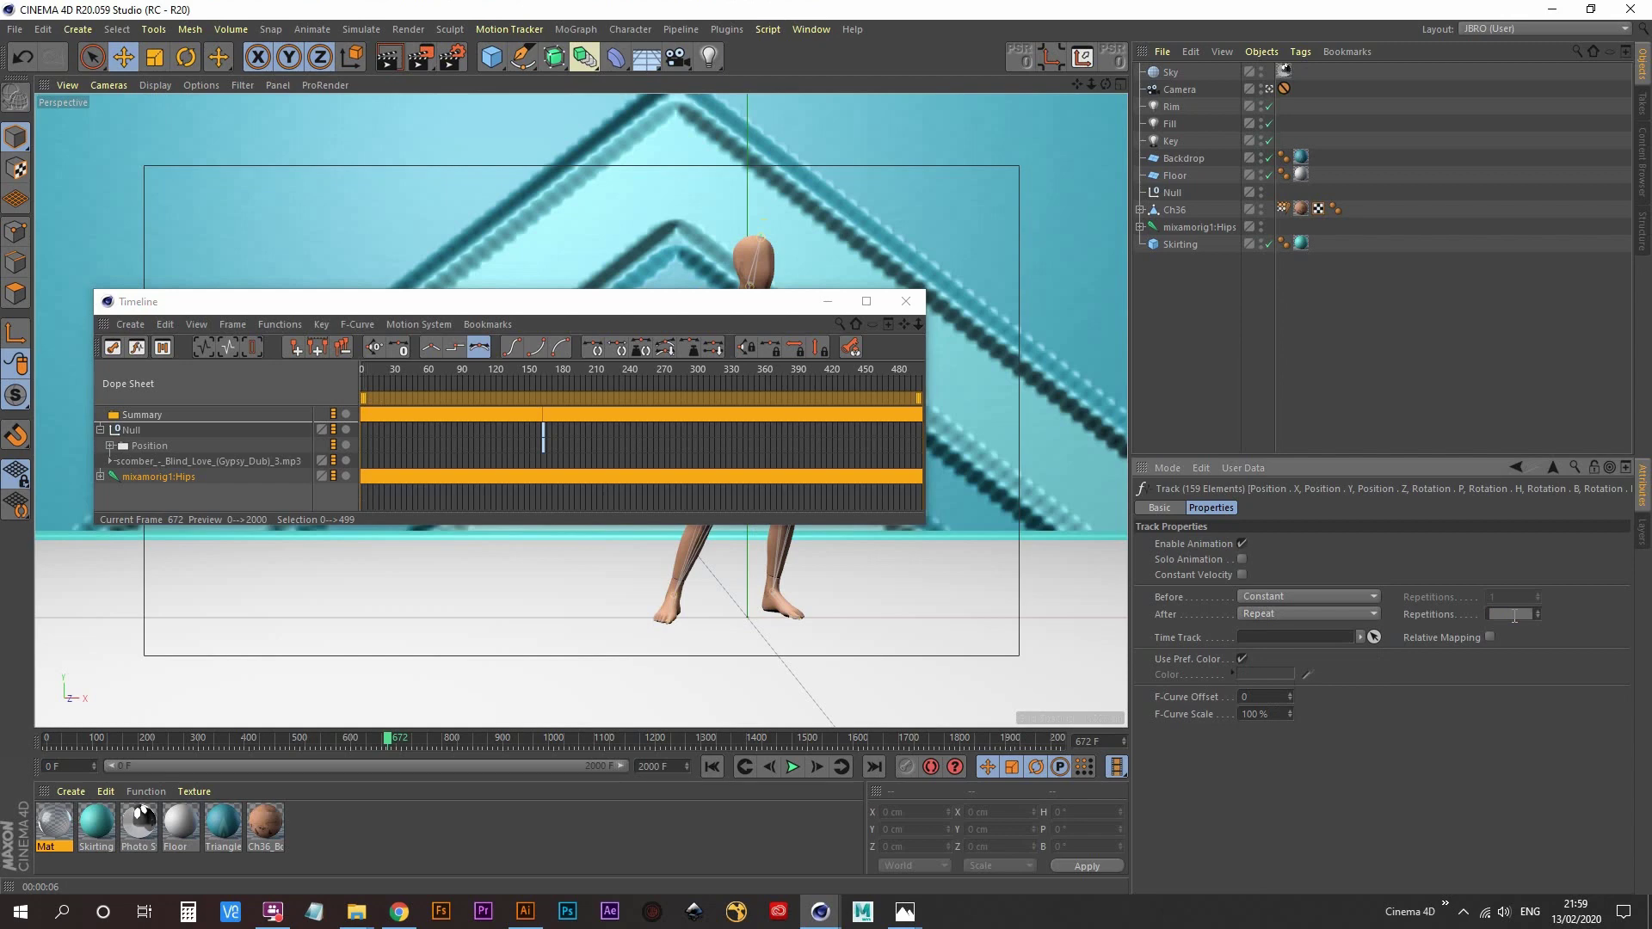
pyautogui.write('50')
pyautogui.press('Return')
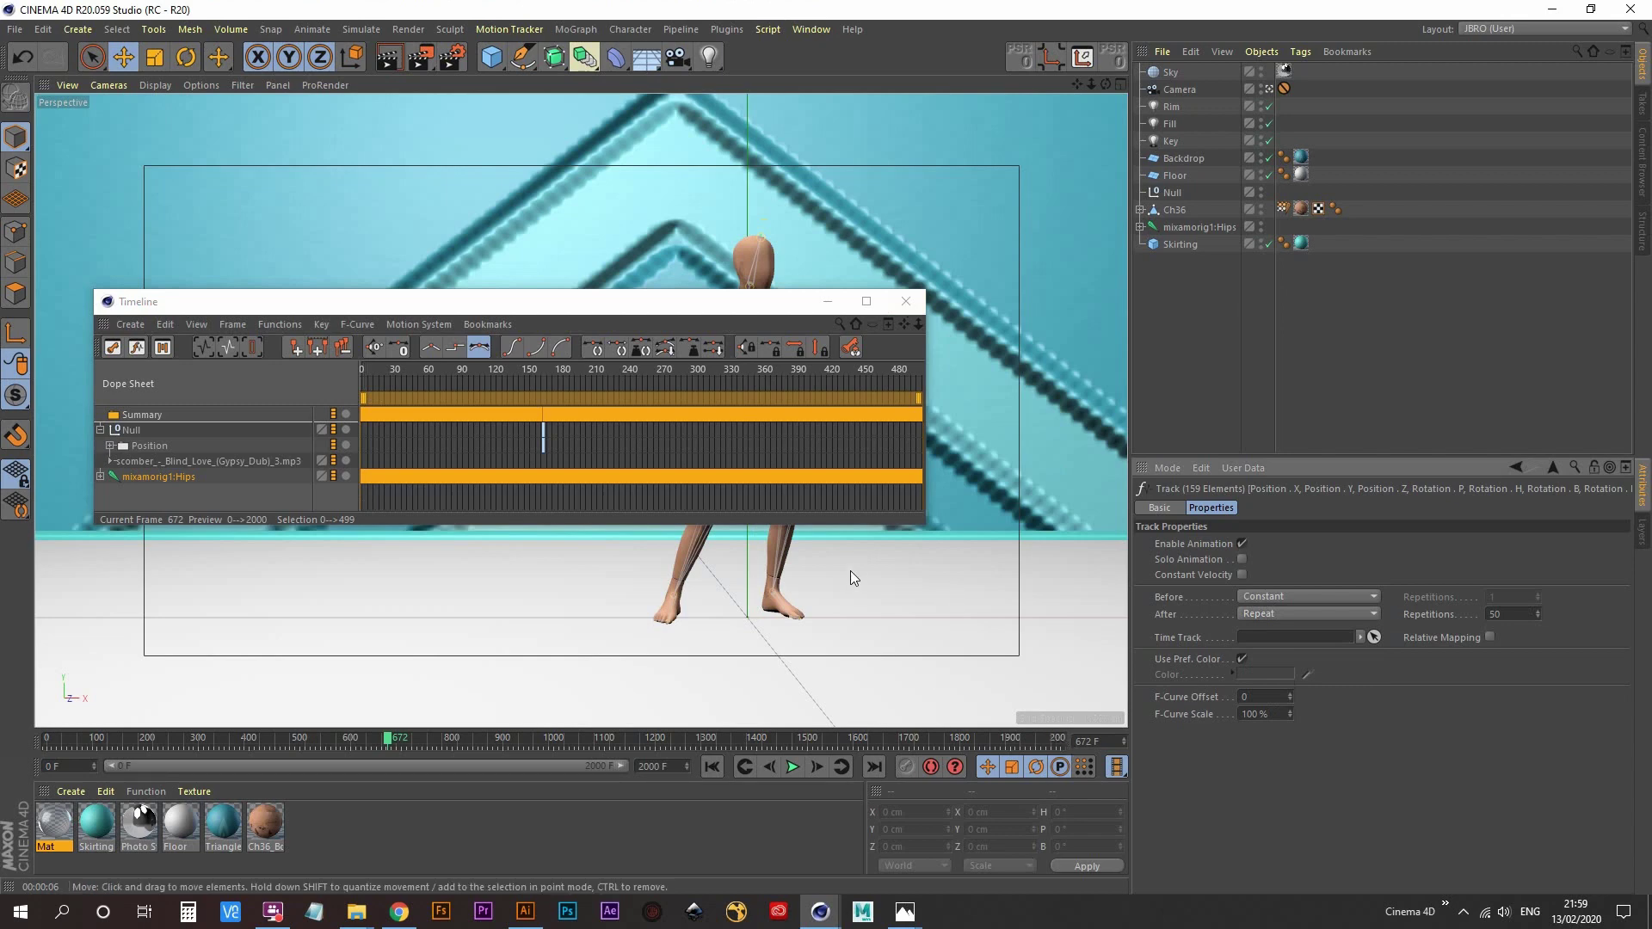
pyautogui.click(903, 303)
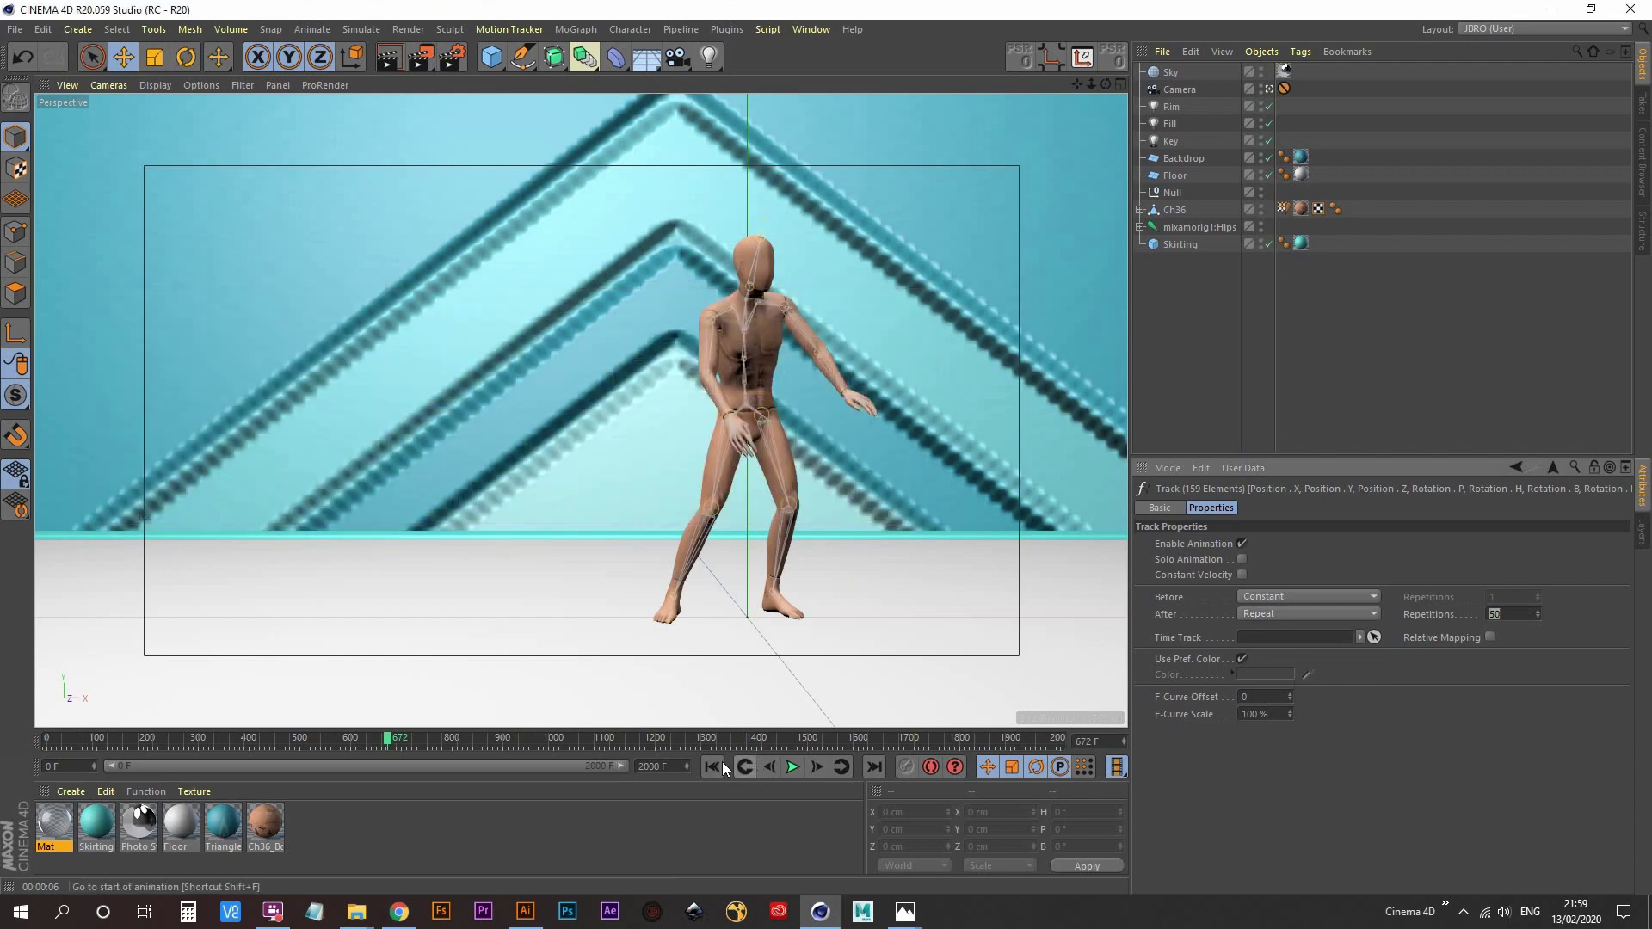
# - Move the playhead to about frame 444 and play the animation to check the dance's first loop point
pyautogui.moveTo(389, 738); pyautogui.dragTo(275, 757)
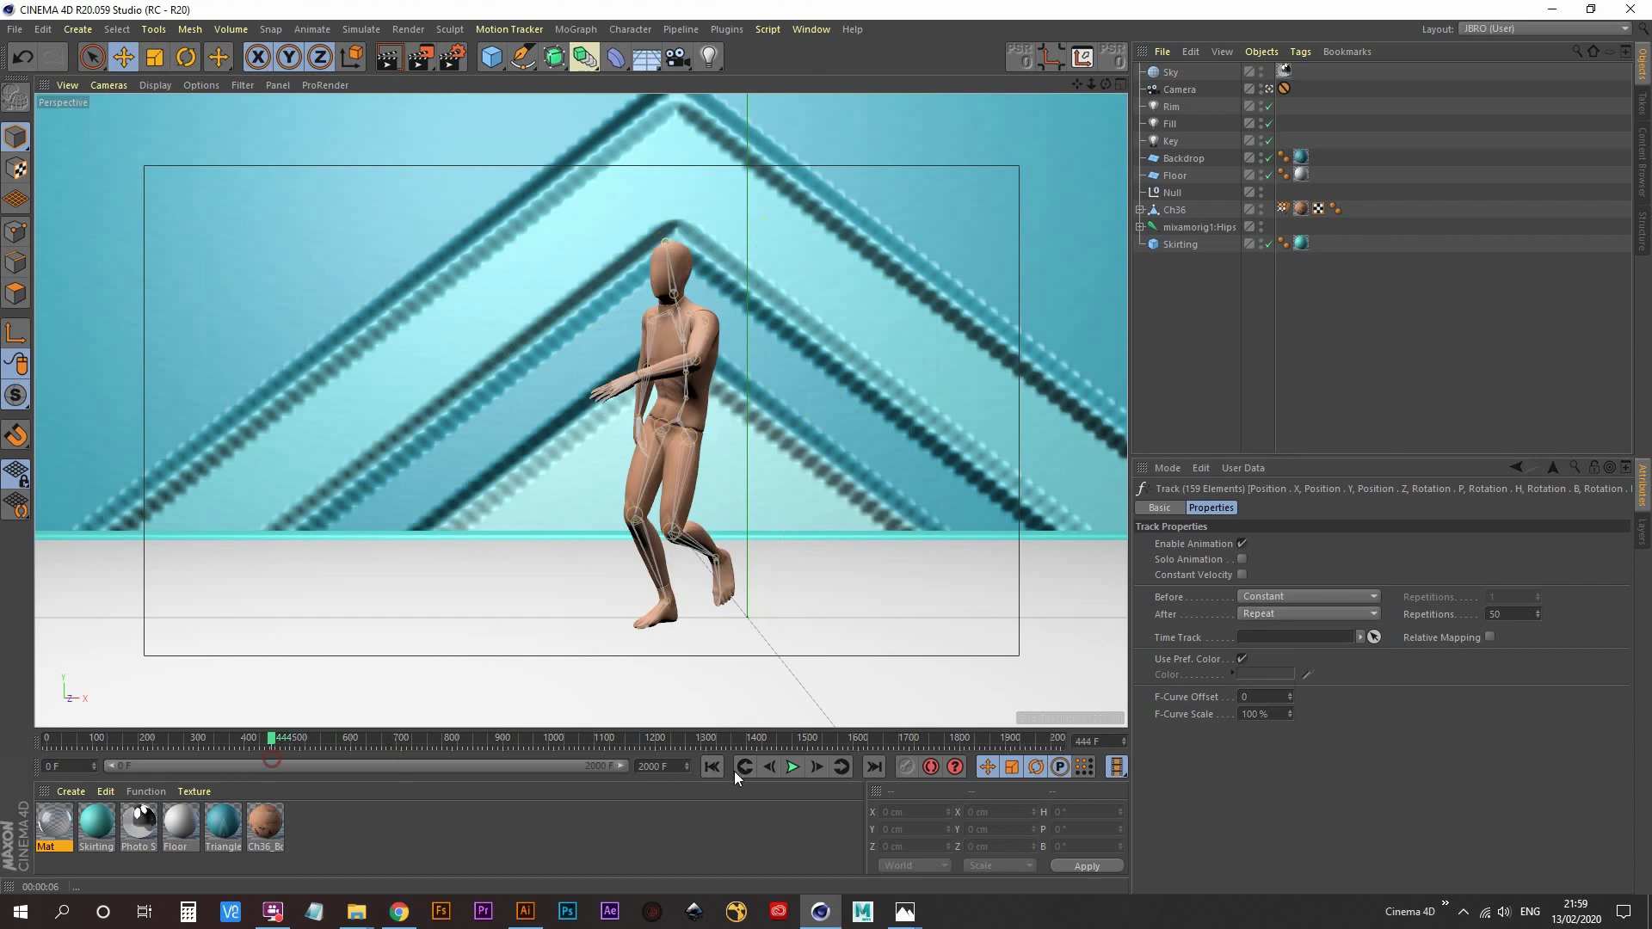
pyautogui.click(792, 766)
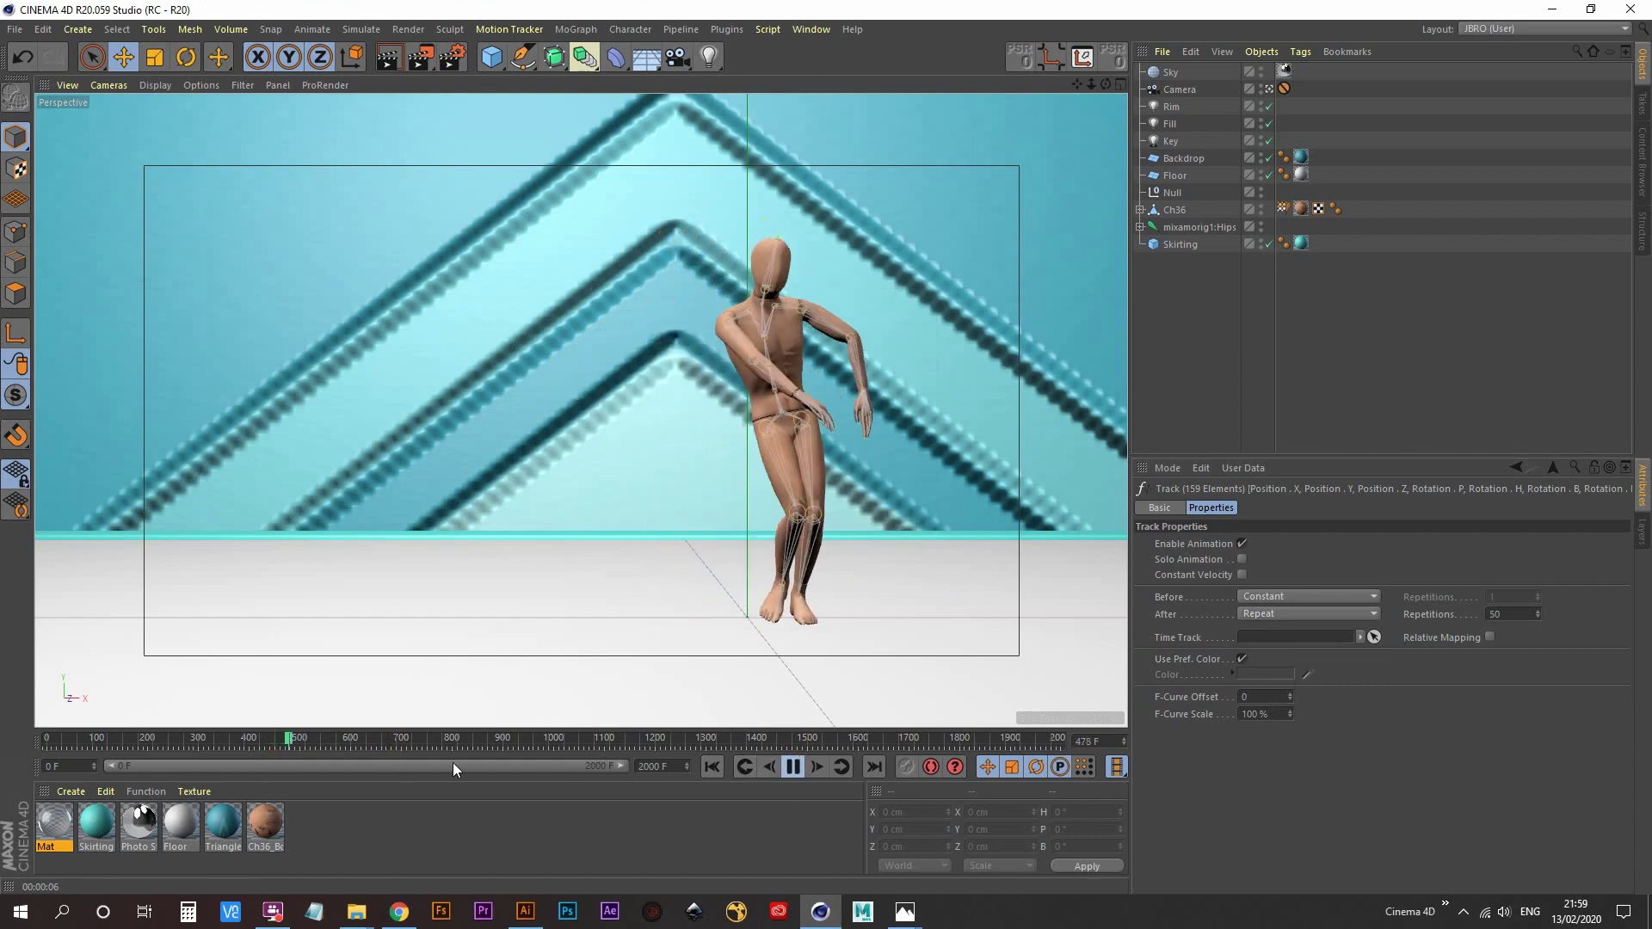